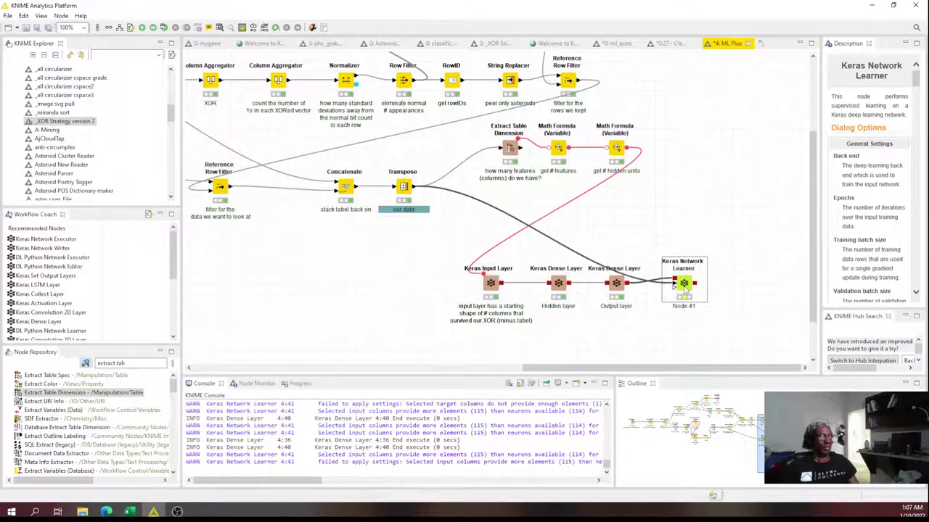
- Execute the Keras Network Learner node and inspect the input, hidden and output specs of its trained network
right_click(683, 291)
left_click(729, 70)
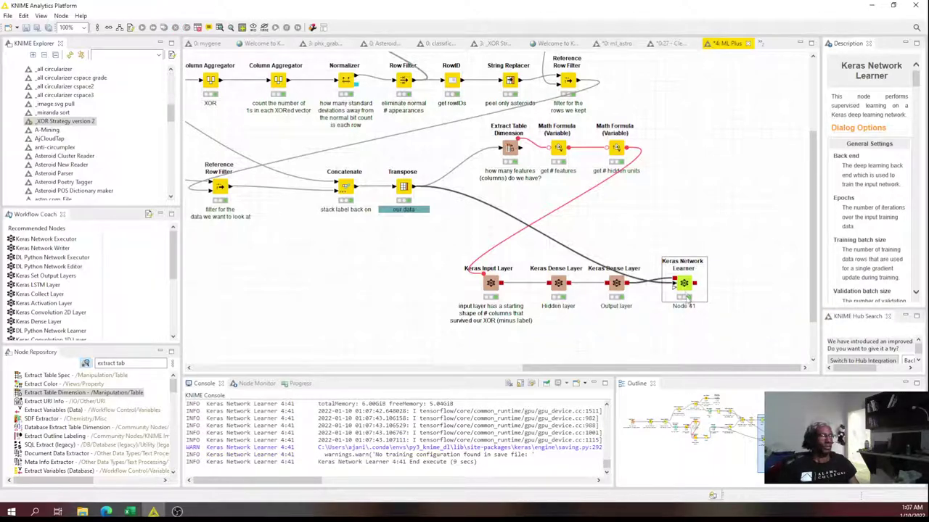
right_click(684, 285)
left_click(721, 276)
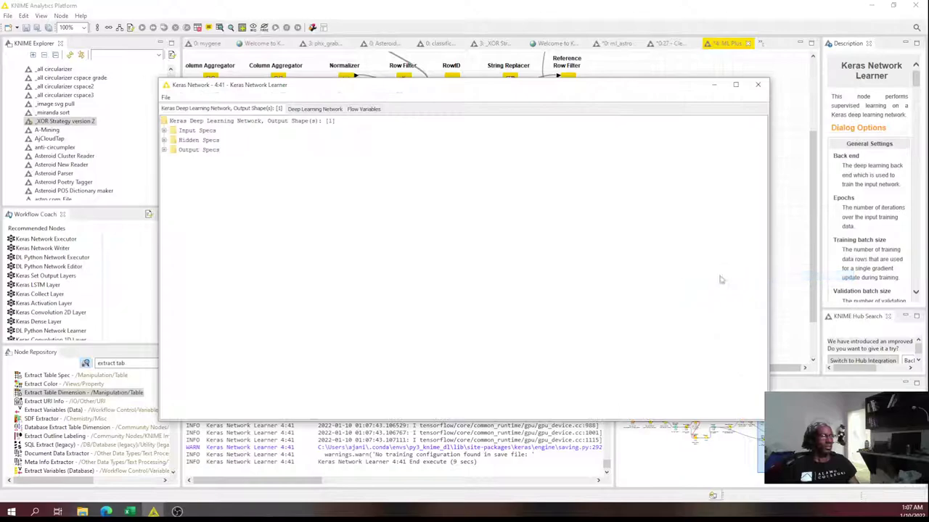
left_click(164, 130)
left_click(173, 140)
left_click(164, 208)
left_click(164, 236)
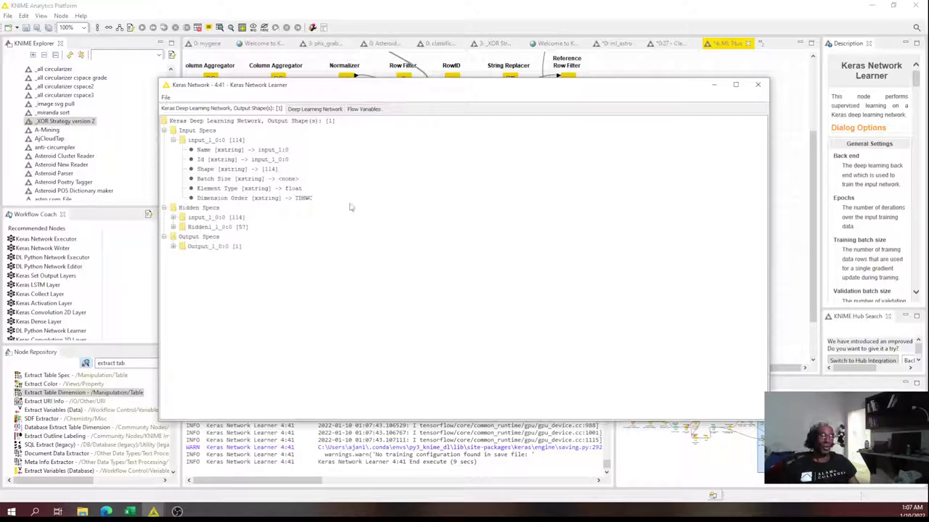
left_click(757, 85)
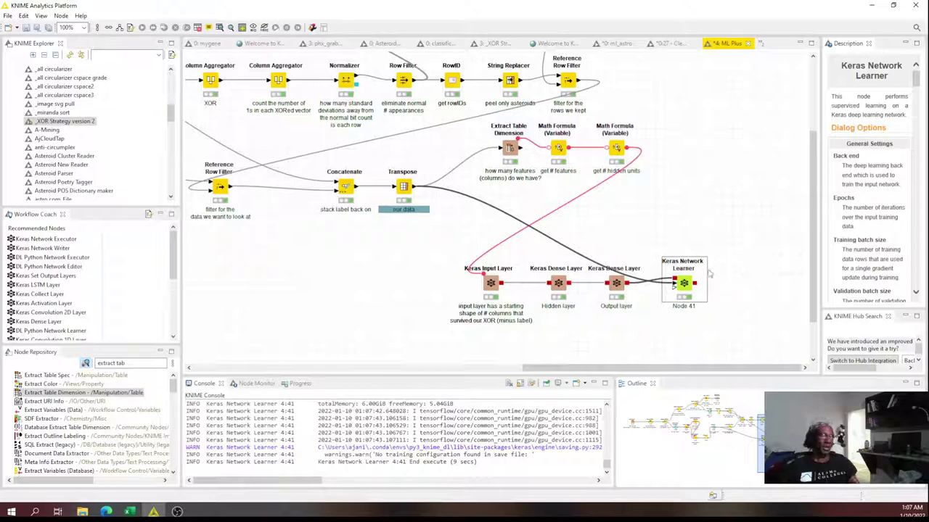
- Review the epochs and training batch size options of the Keras Network Learner, leaving the configuration without saving
left_click(407, 197)
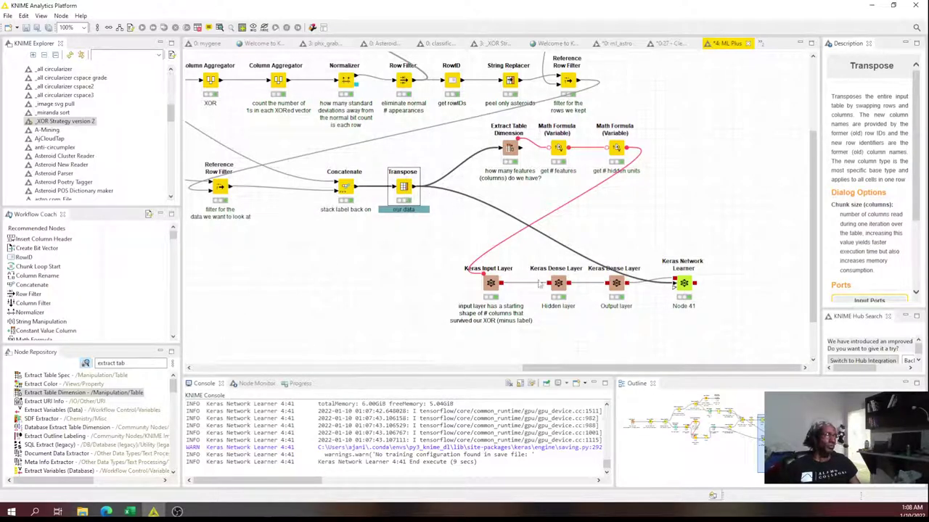
left_click_drag(464, 338, 649, 244)
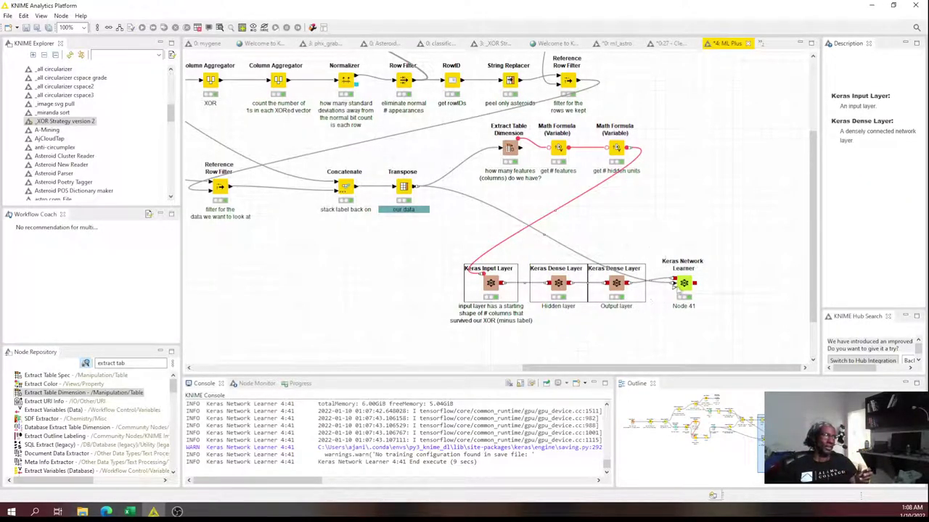
double_click(684, 286)
double_click(620, 156)
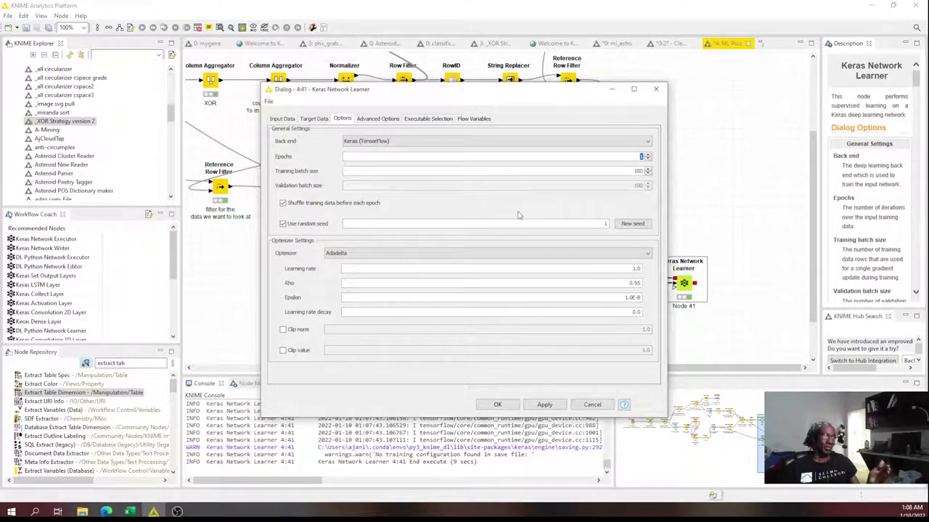
double_click(622, 171)
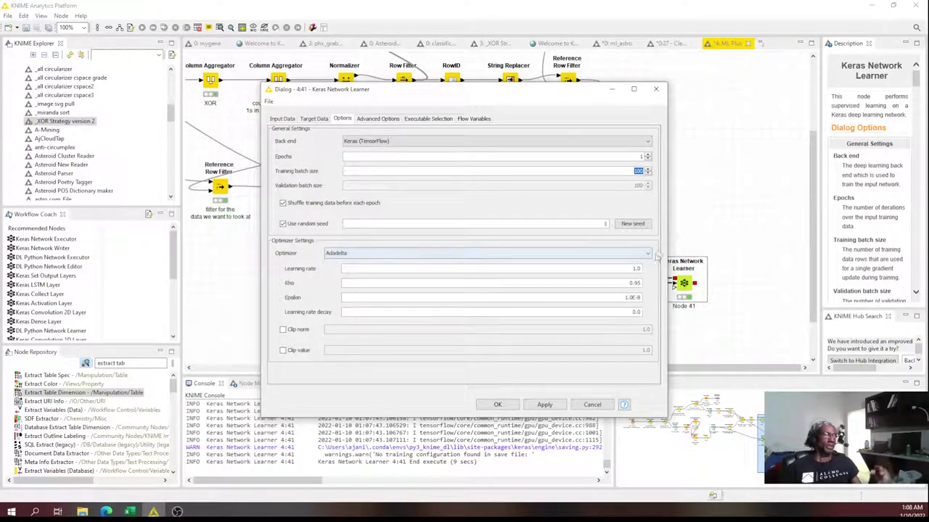
left_click(586, 405)
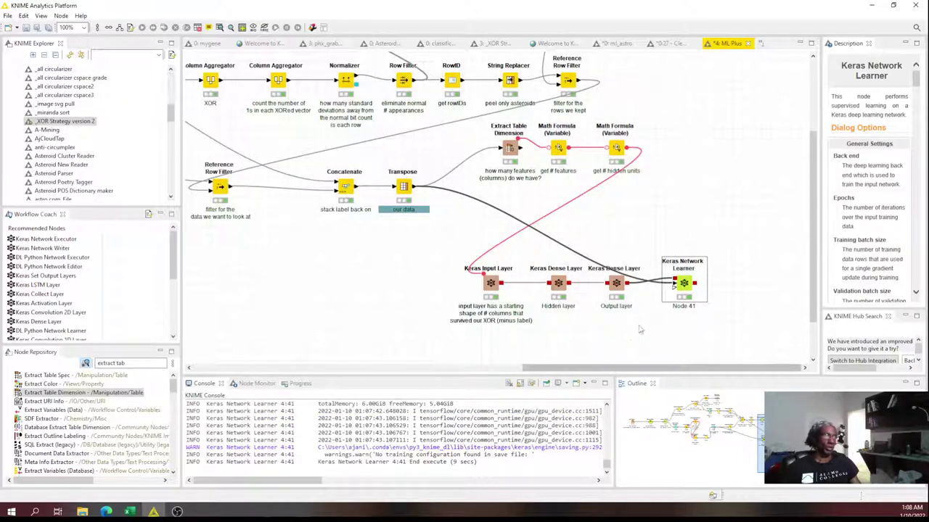
- Add a Keras Network Executor node fed by the Keras Network Learner and place it diagonally below the learner
scroll(684, 283, "down", 3)
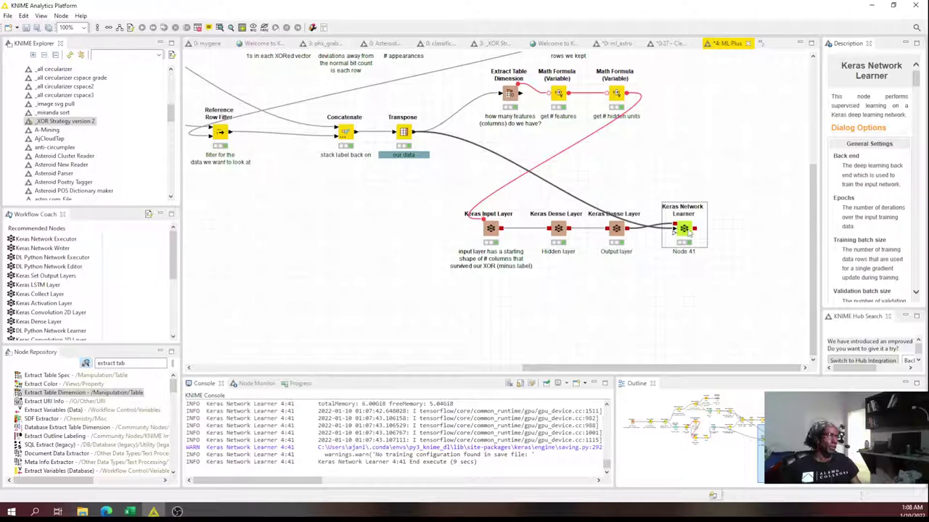
double_click(46, 240)
left_click_drag(744, 230, 743, 269)
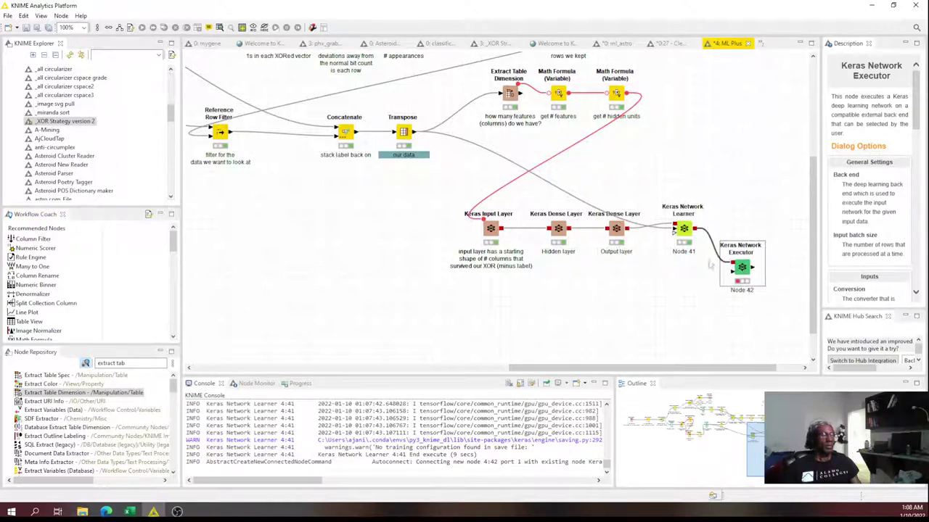
left_click(684, 231)
left_click_drag(439, 299, 635, 211)
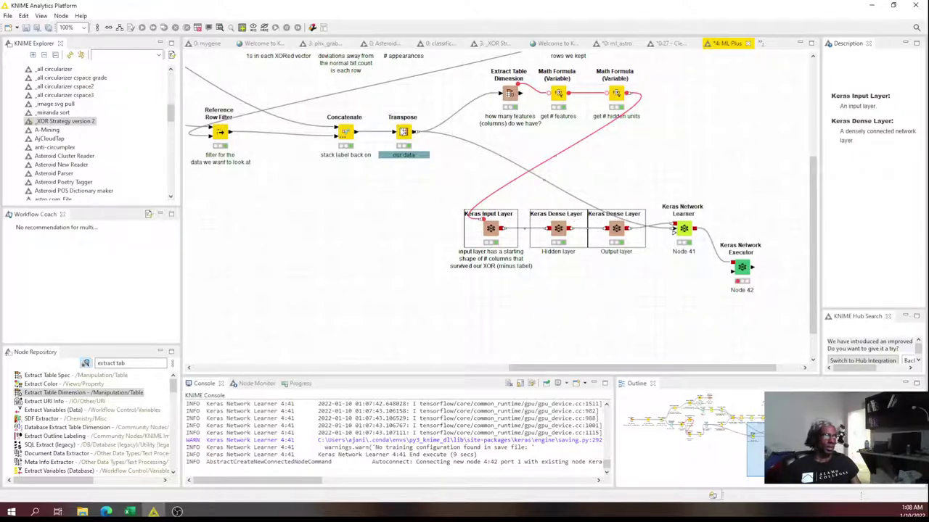
left_click(403, 131)
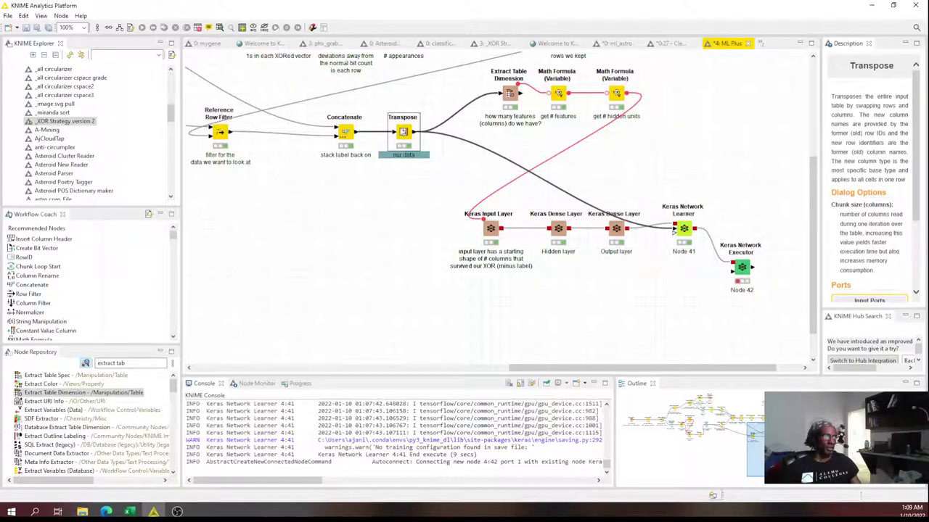
left_click_drag(465, 311, 637, 203)
left_click_drag(463, 285, 642, 196)
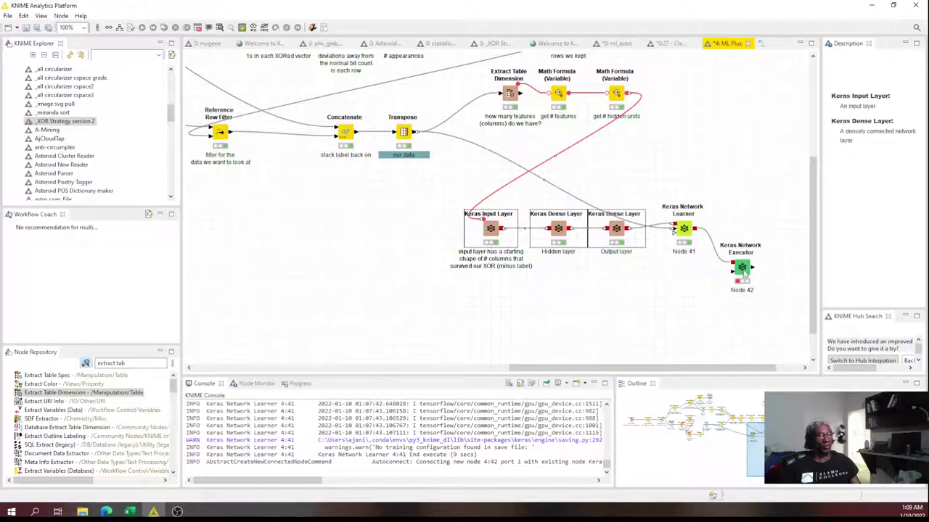
- Connect the Transpose node's output table to the data input of the Keras Network Executor
left_click(744, 268)
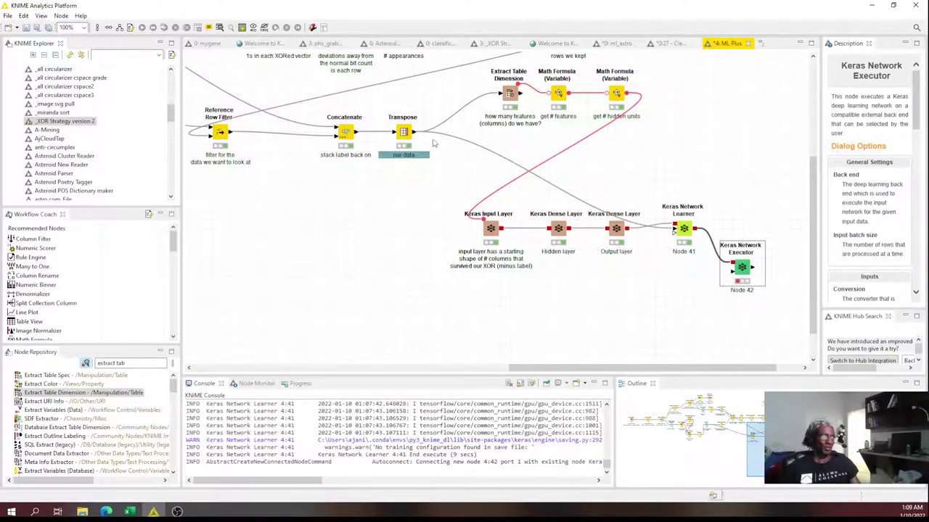
left_click_drag(417, 133, 741, 271)
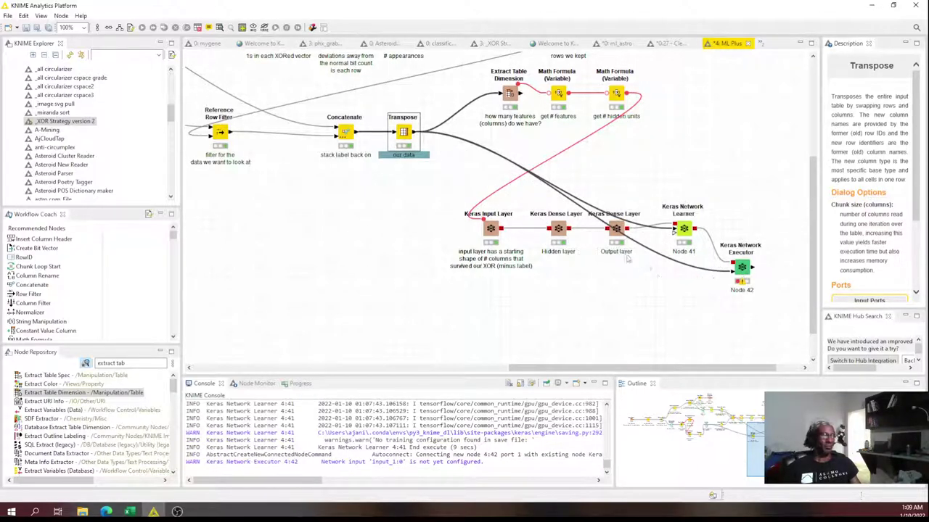
left_click(743, 269)
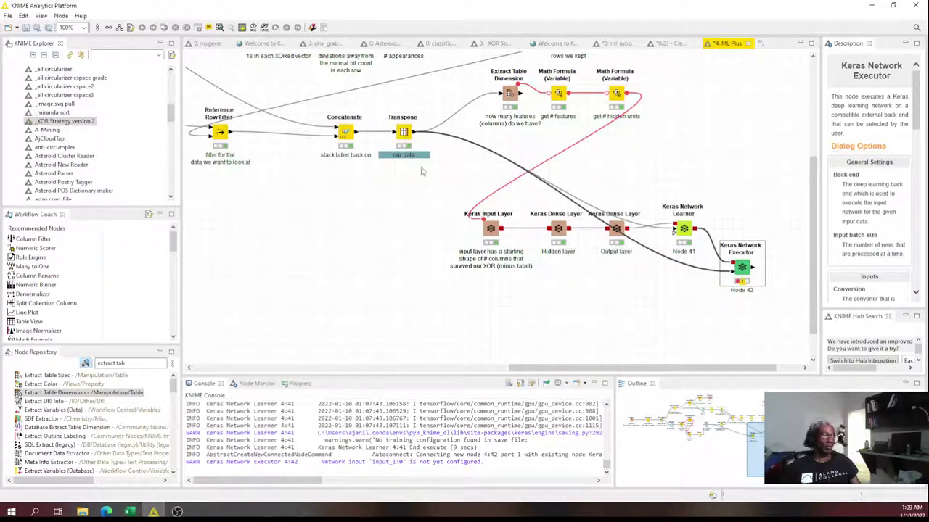
left_click_drag(453, 297, 643, 211)
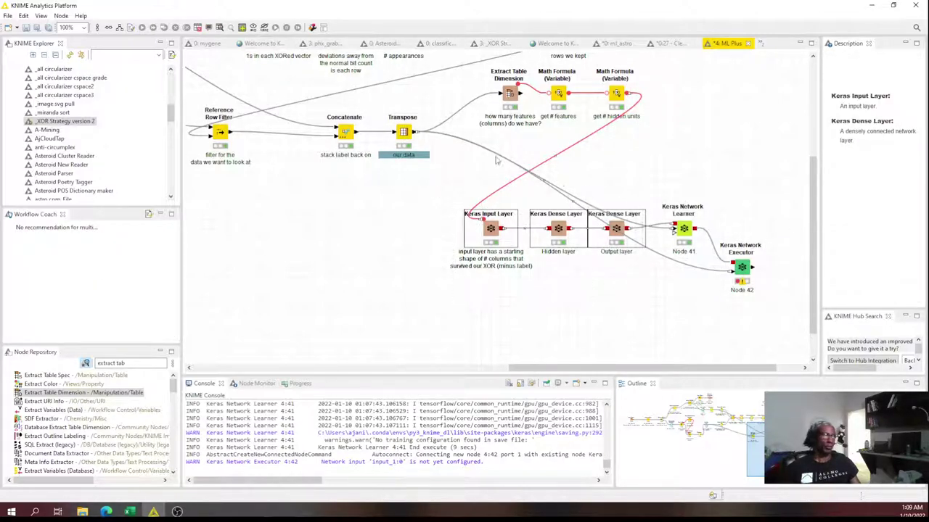
left_click(403, 134)
left_click(744, 270)
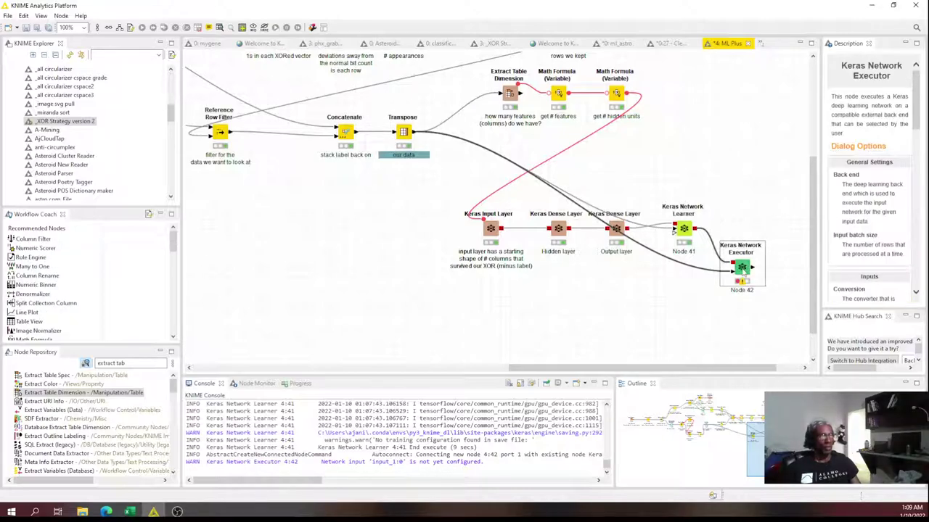
left_click(407, 136)
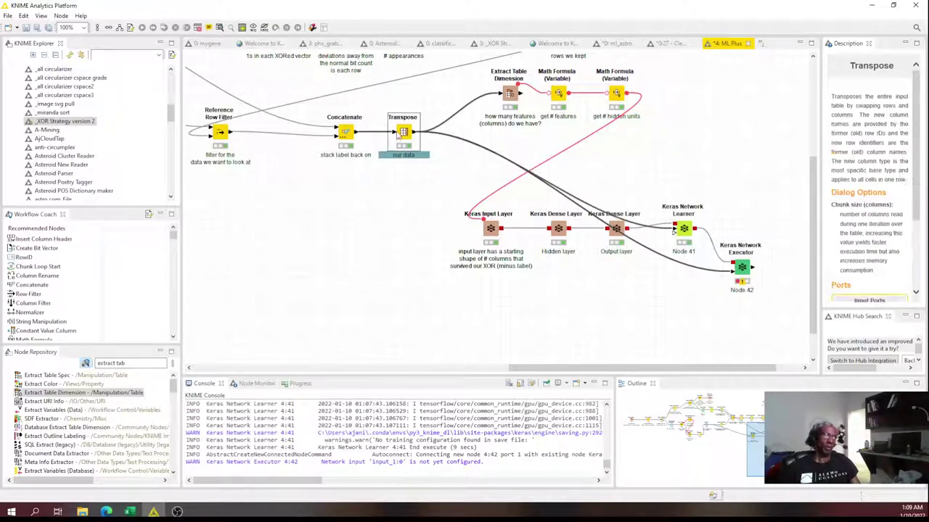
- Configure the Keras Network Executor to exclude the label column from its input columns
double_click(743, 270)
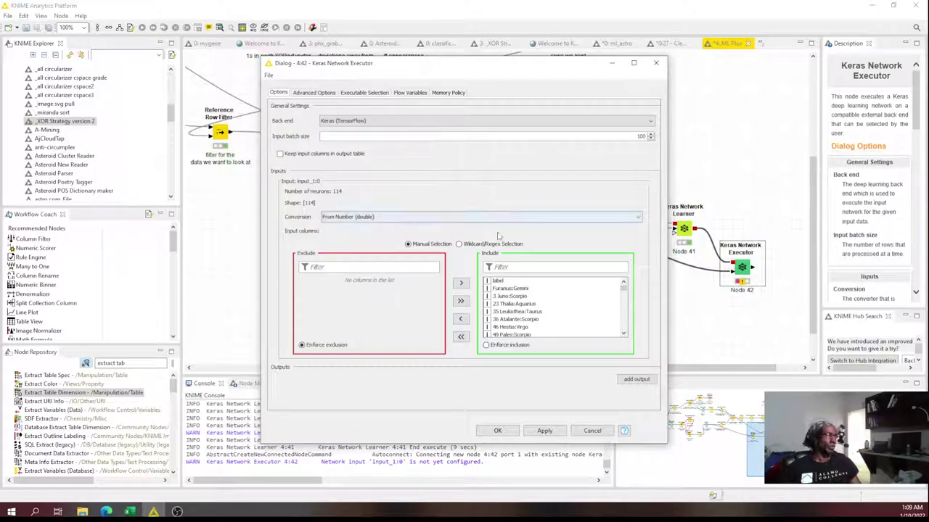
left_click(504, 281)
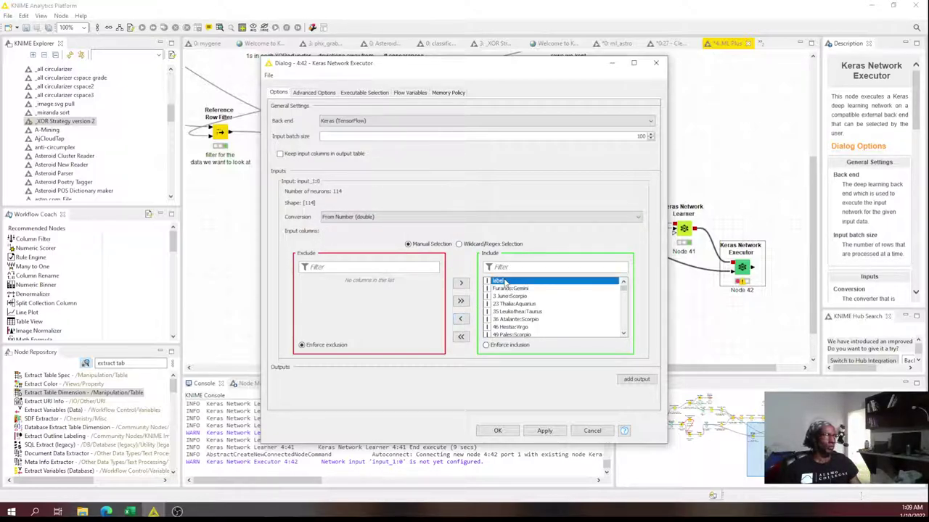
double_click(503, 281)
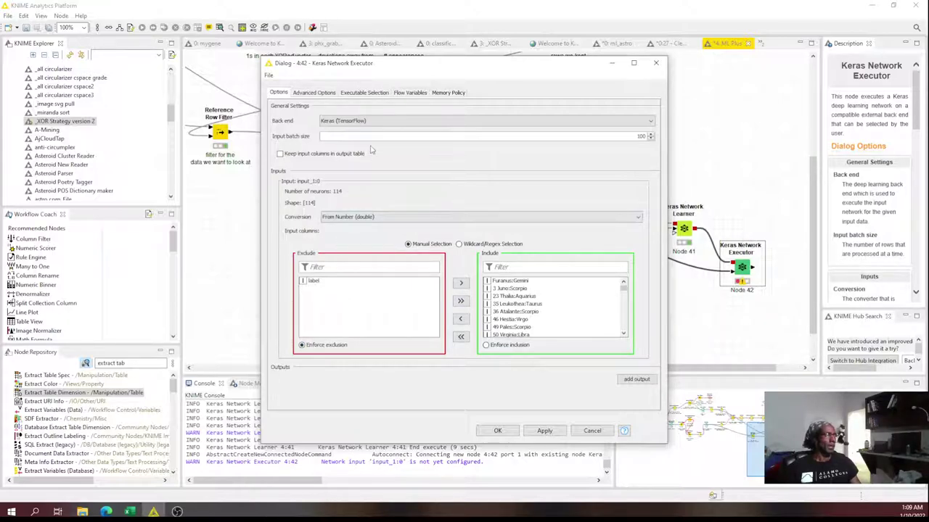
- Look through the executor's other settings and add Output_1/Sigmoid:0 as its network output
left_click(320, 93)
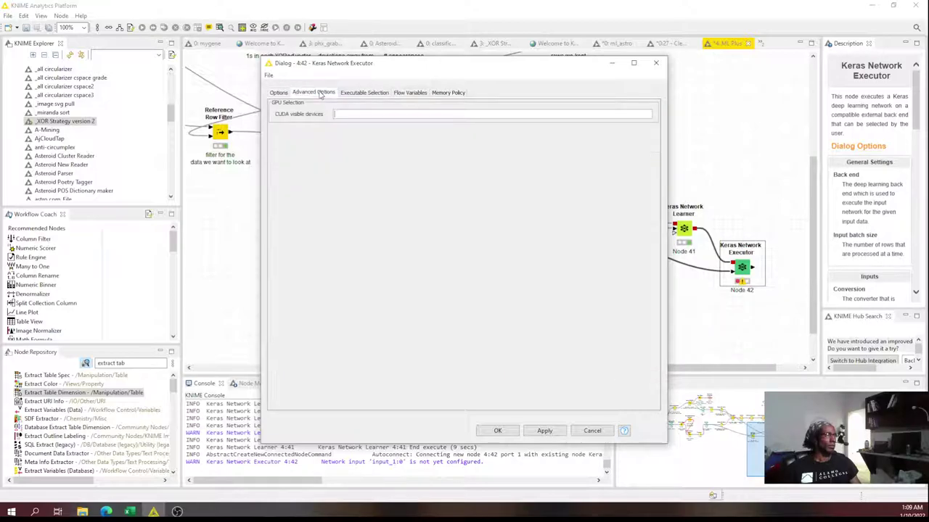
left_click(357, 96)
left_click(406, 98)
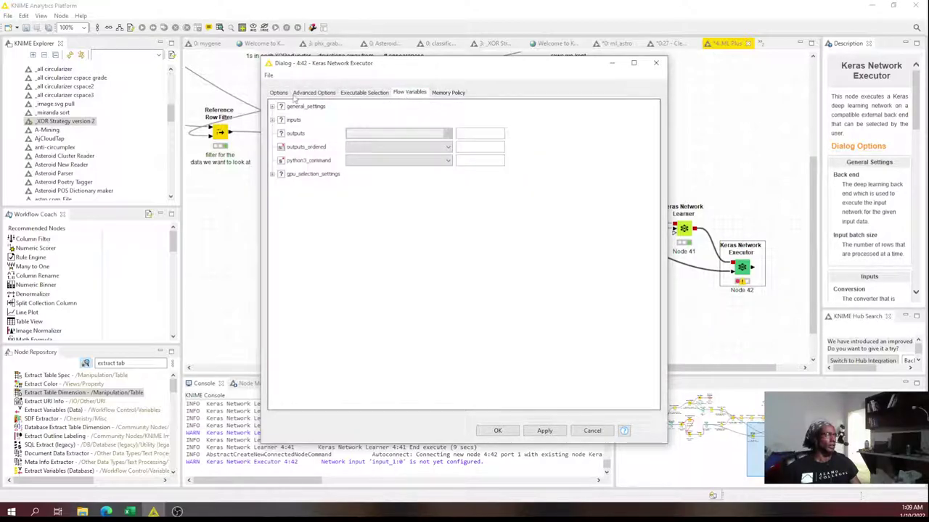
left_click(280, 94)
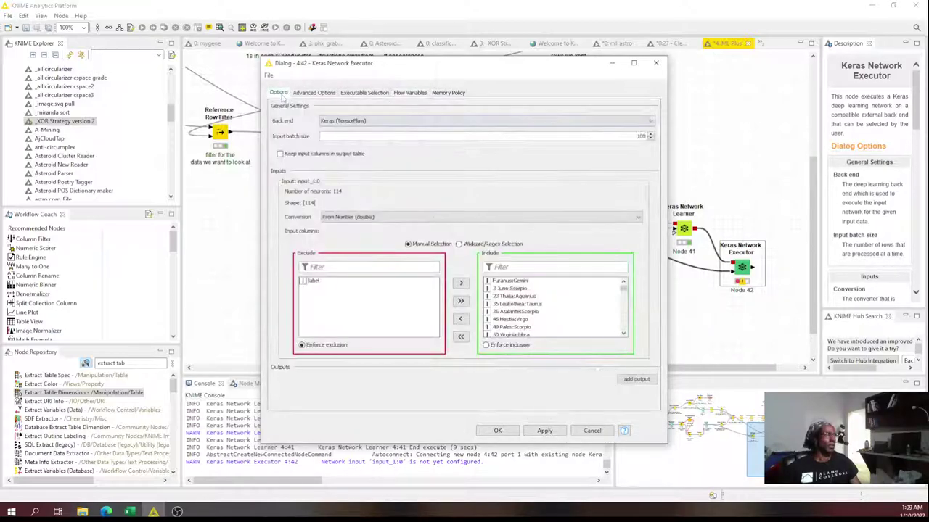
left_click(637, 379)
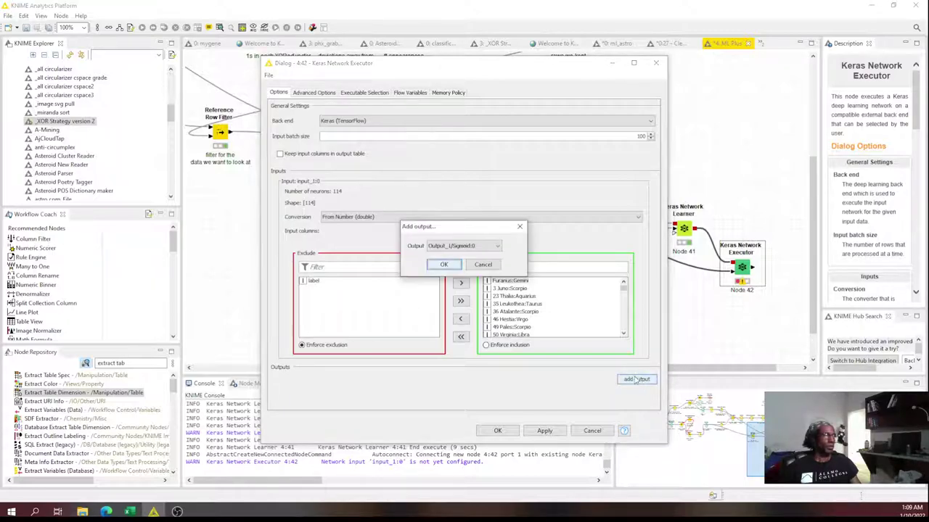
left_click(454, 247)
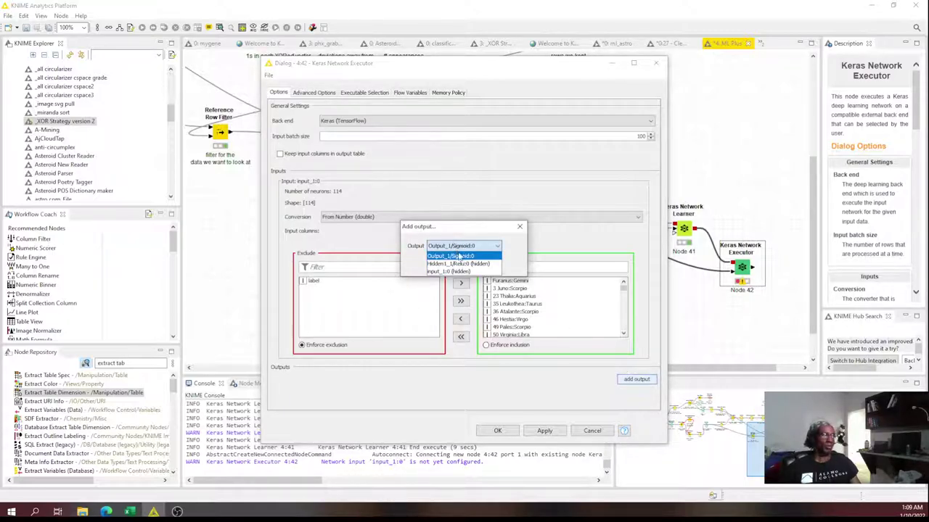
left_click(462, 256)
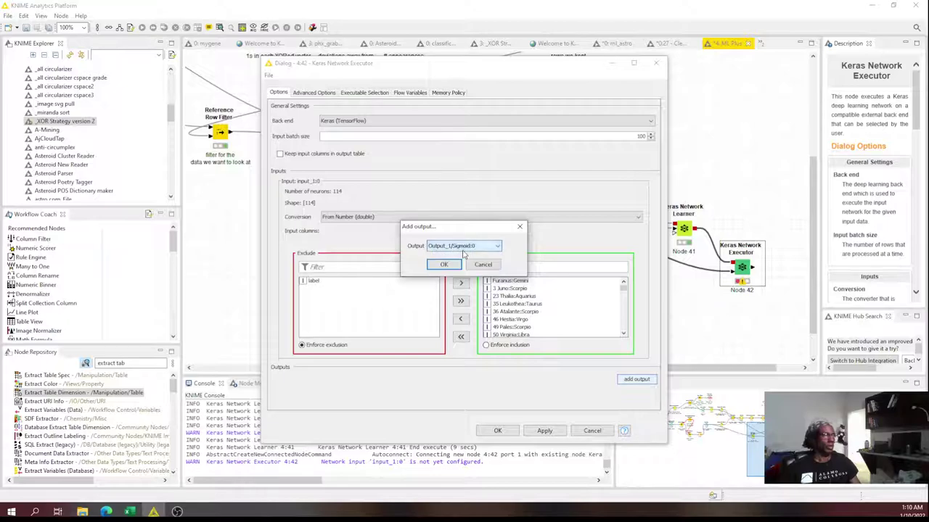
left_click(451, 267)
scroll(468, 349, "down", 3)
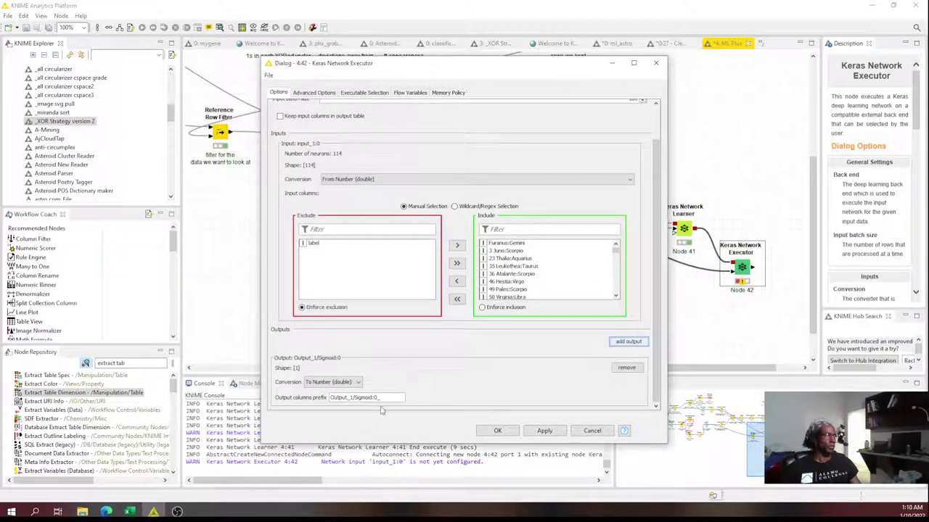
- Set the output columns prefix to "prediction", accept the configuration and execute the Keras Network Executor
left_click_drag(383, 398, 326, 398)
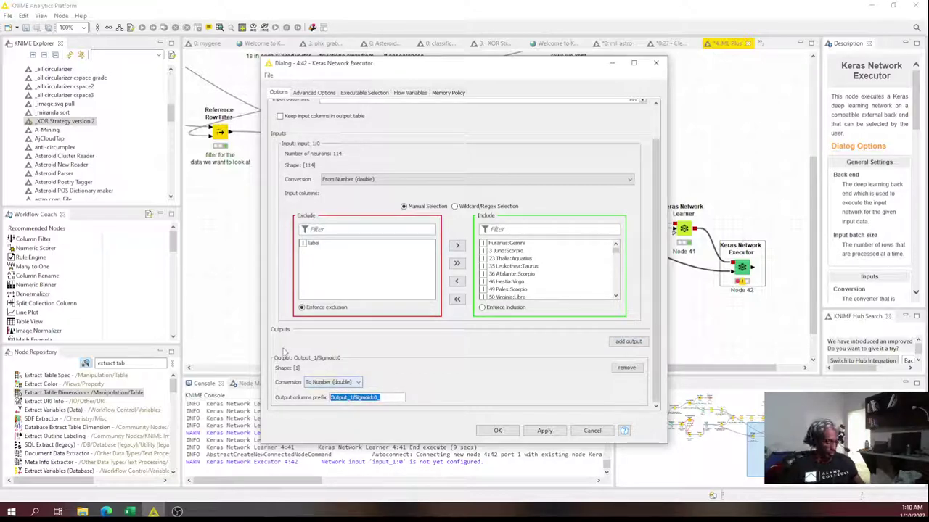
type("prediction")
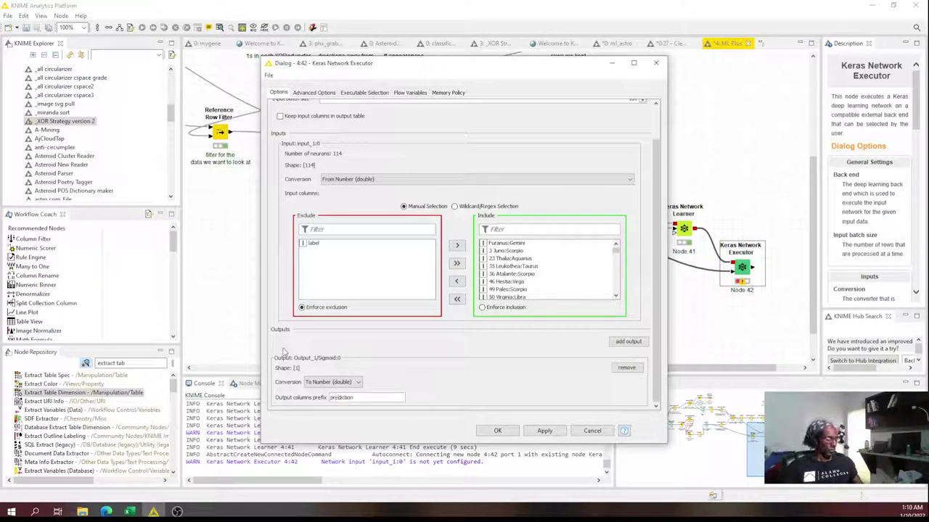
left_click(498, 430)
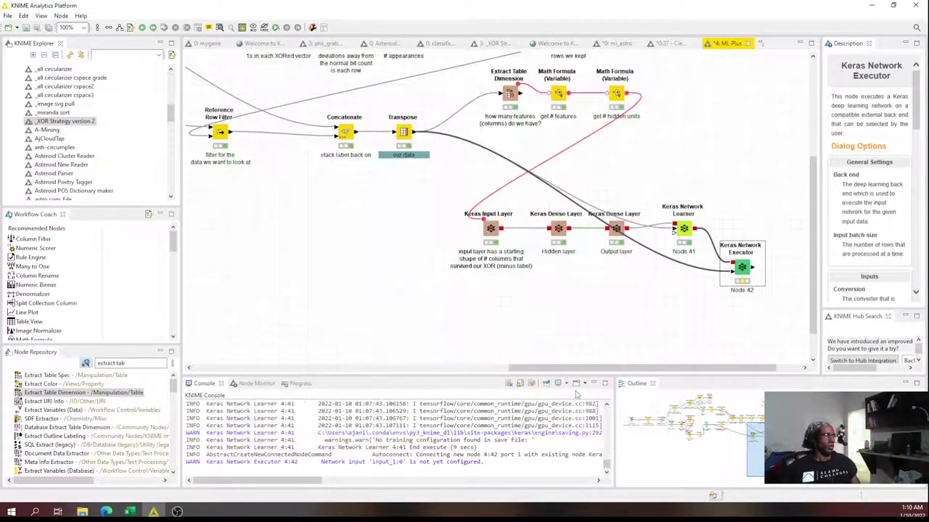
right_click(742, 267)
left_click(771, 283)
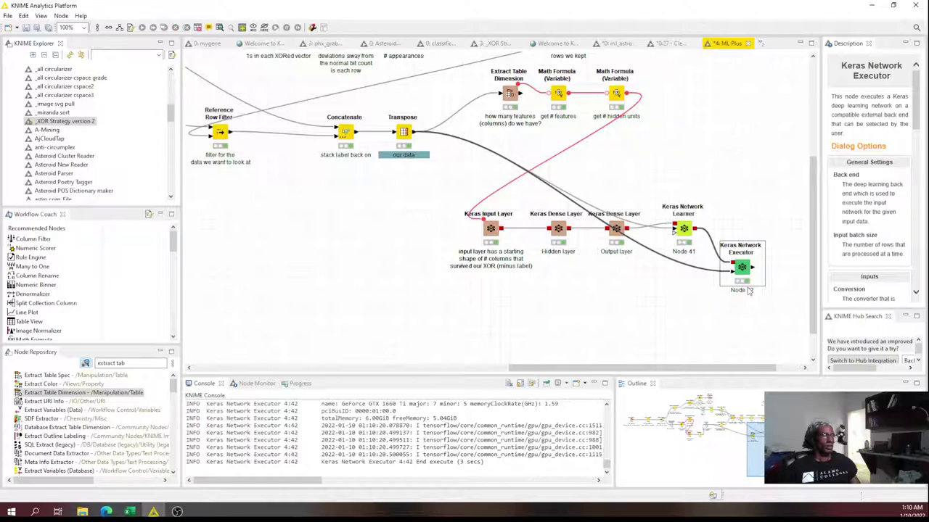
left_click_drag(435, 292, 701, 205)
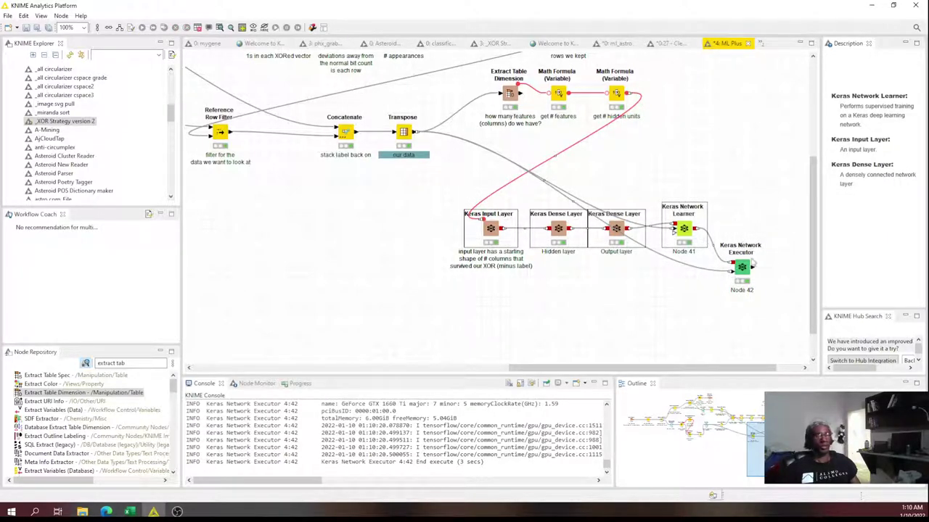
- Open the Keras Network Executor's output table and examine the prediction values across its rows
left_click(405, 138)
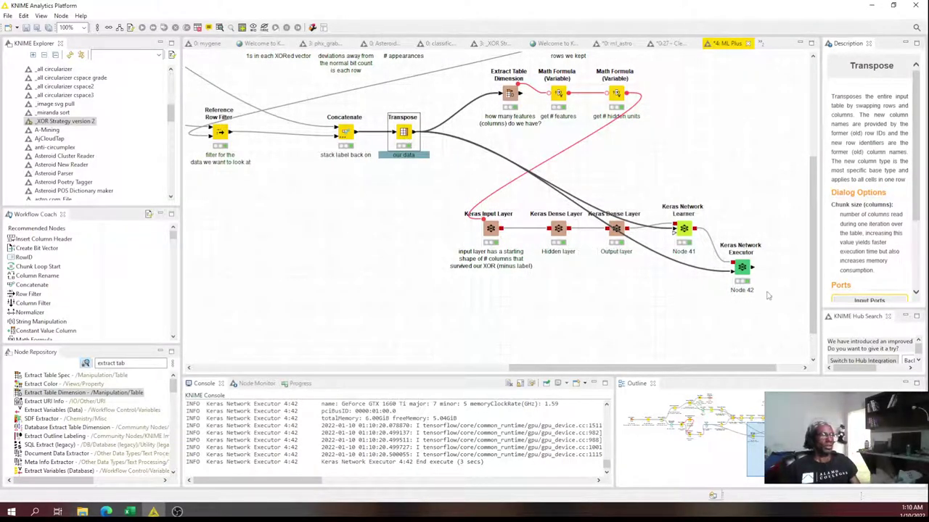
right_click(743, 269)
left_click(824, 493)
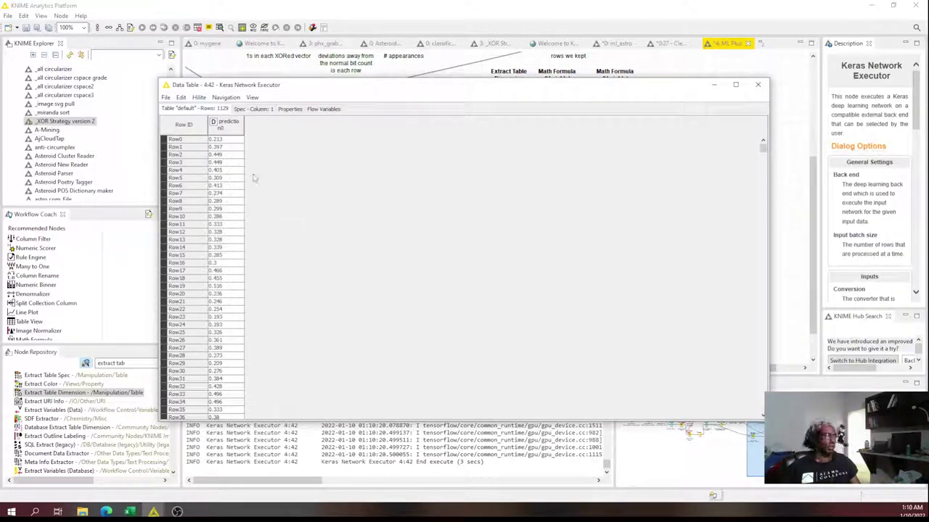
left_click_drag(228, 140, 232, 357)
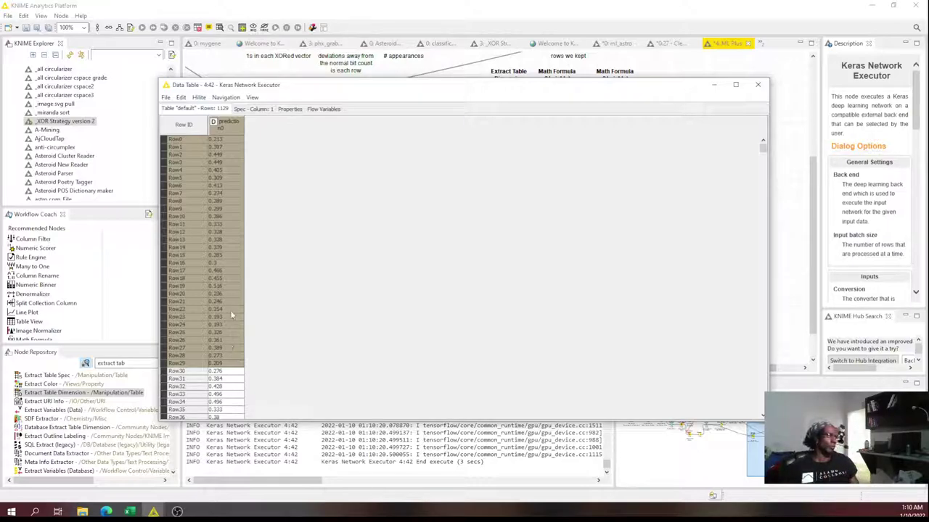
scroll(232, 316, "down", 7)
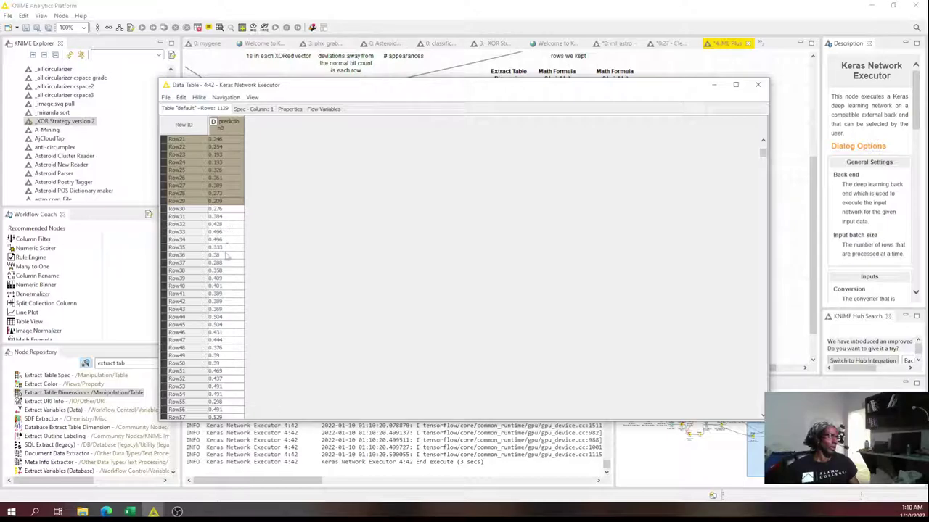
left_click(214, 318)
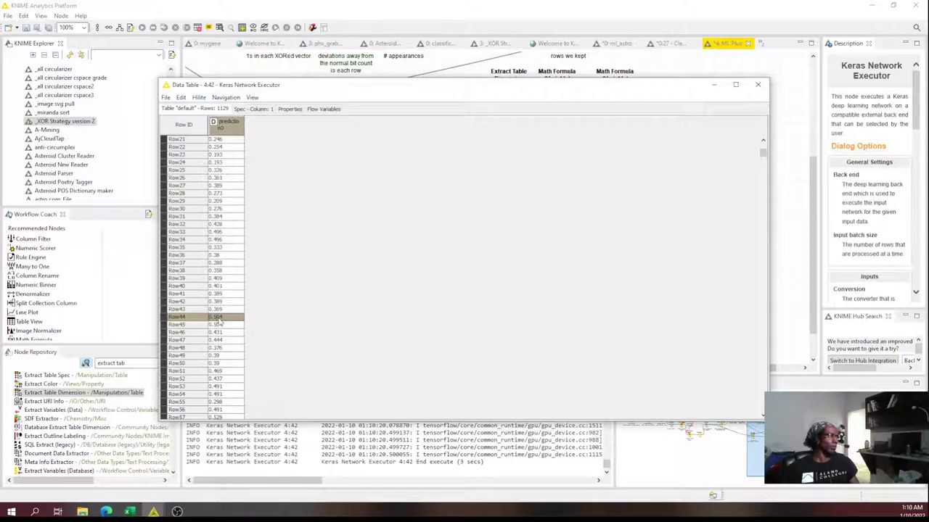
scroll(221, 312, "up", 7)
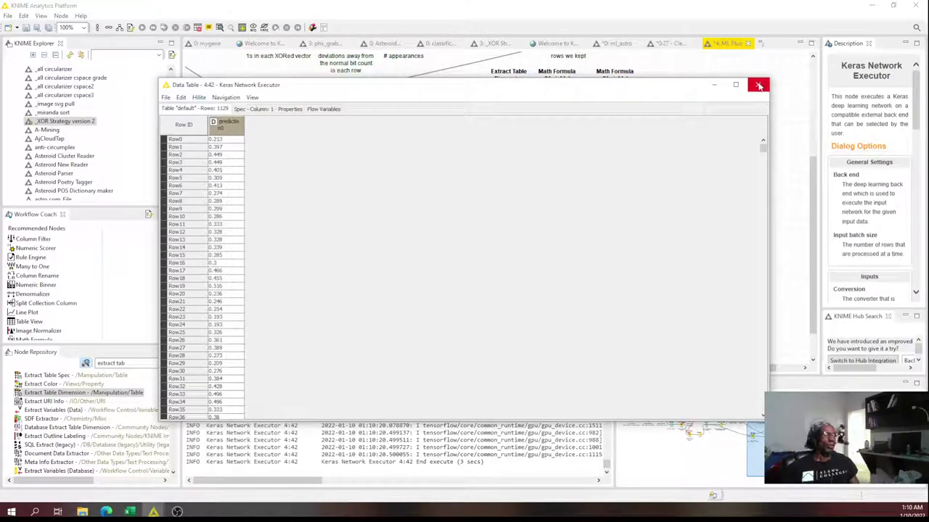
left_click(227, 158)
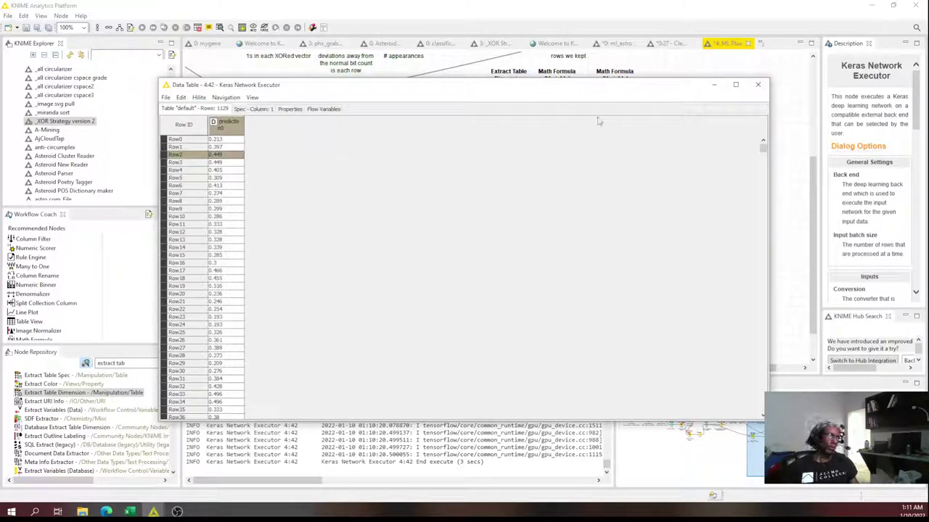
left_click(757, 84)
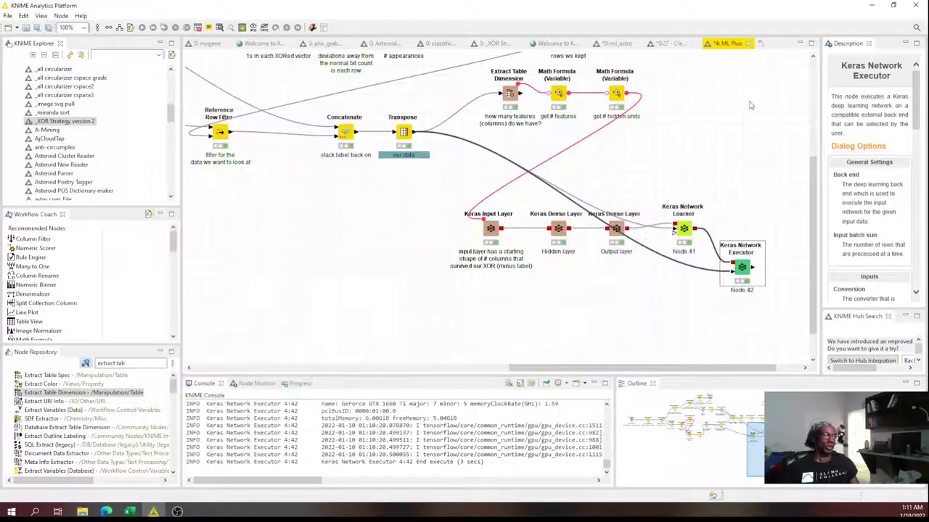
- Label the Keras Network Learner node "train model" and the Keras Network Executor node "make predictions with our trained model"
double_click(691, 251)
type("train model")
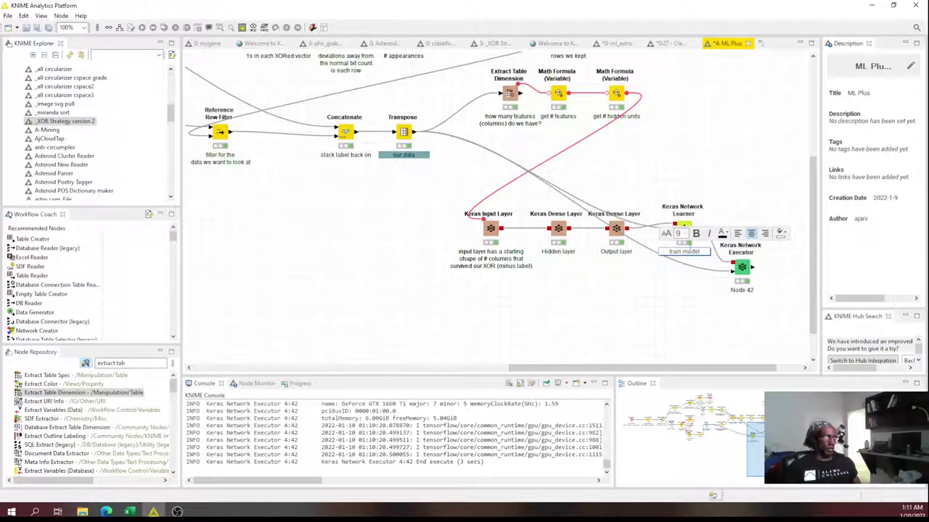
double_click(742, 290)
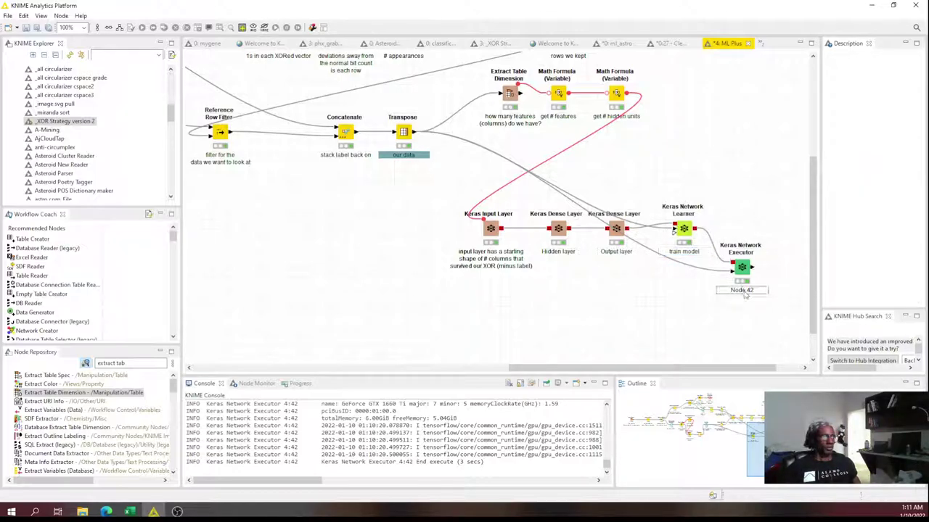
type("test")
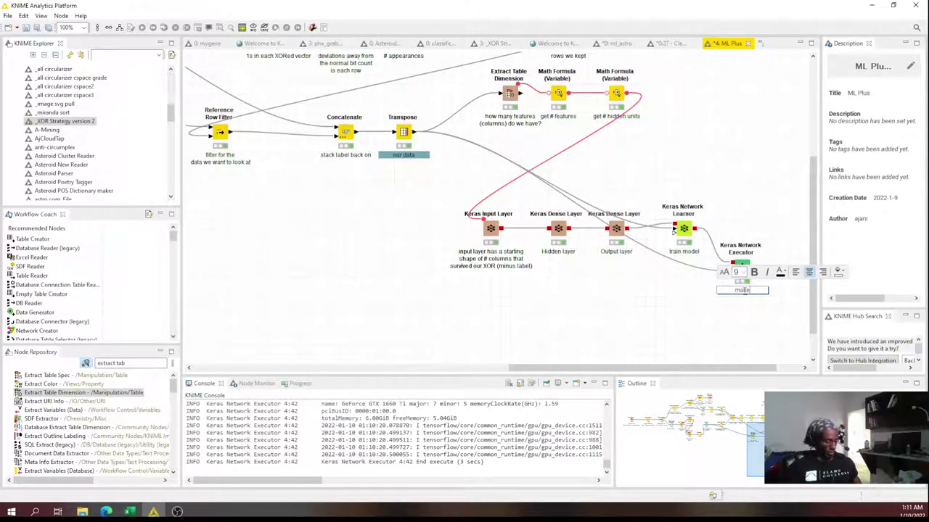
type("redictions with our tr")
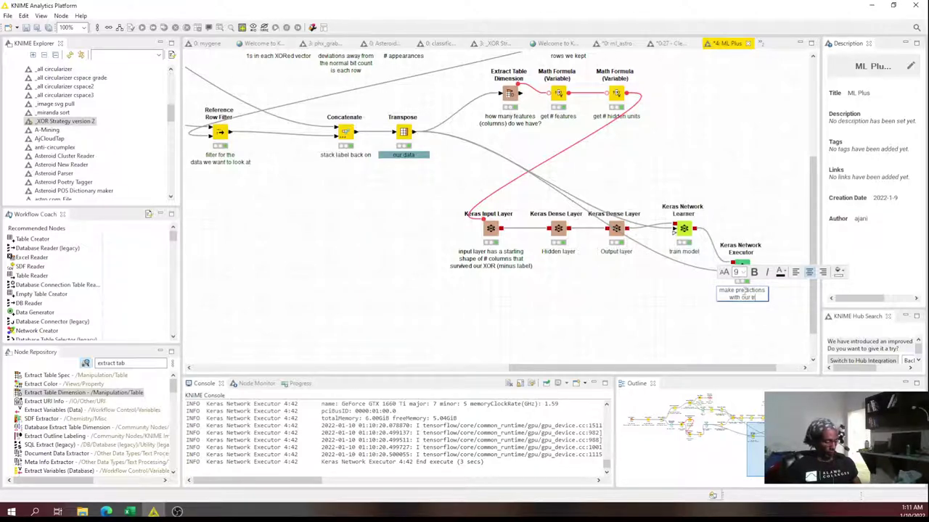
type("ained model")
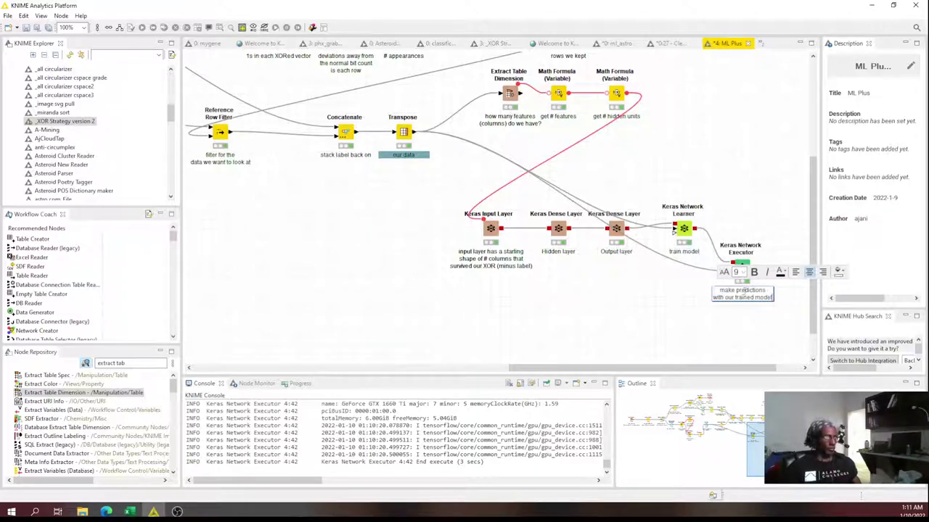
left_click(755, 333)
- Open the Transpose node's transposed table and review its label column
right_click(738, 264)
left_click(543, 310)
left_click(543, 311)
right_click(404, 137)
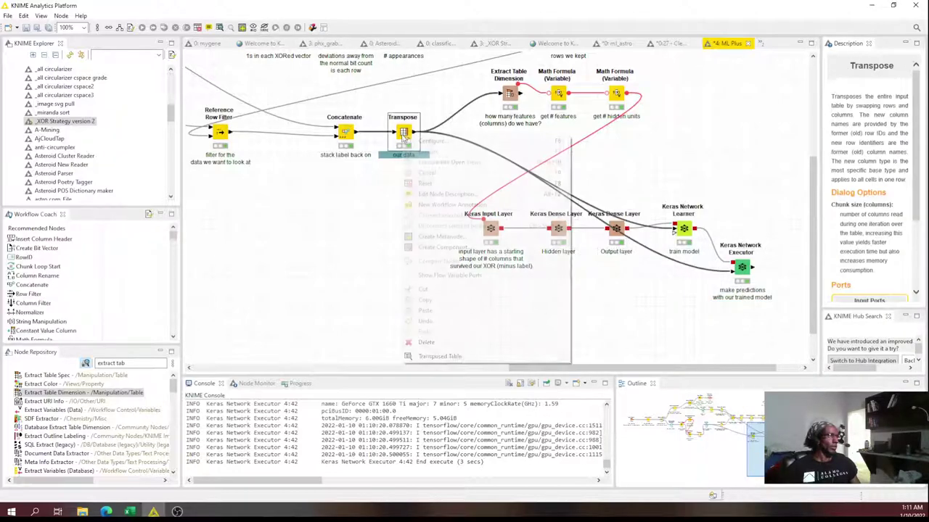
left_click(477, 356)
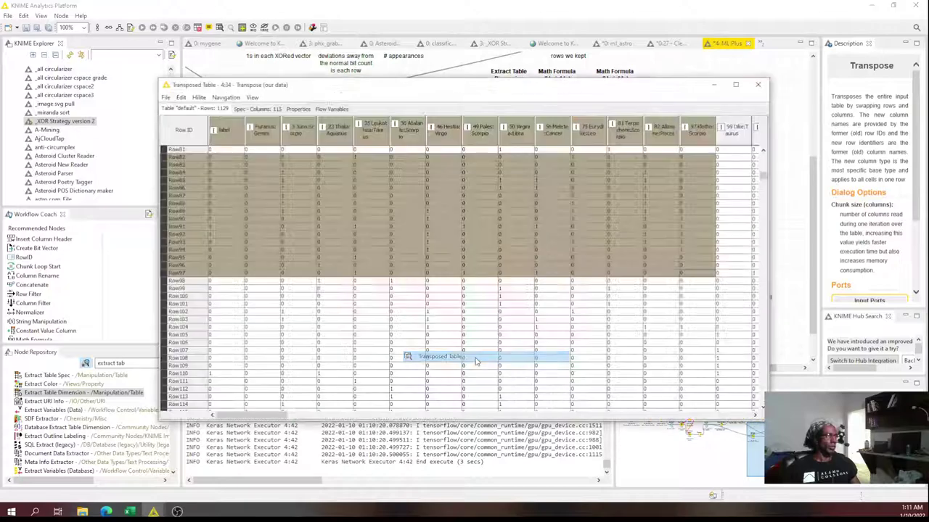
left_click_drag(225, 150, 239, 301)
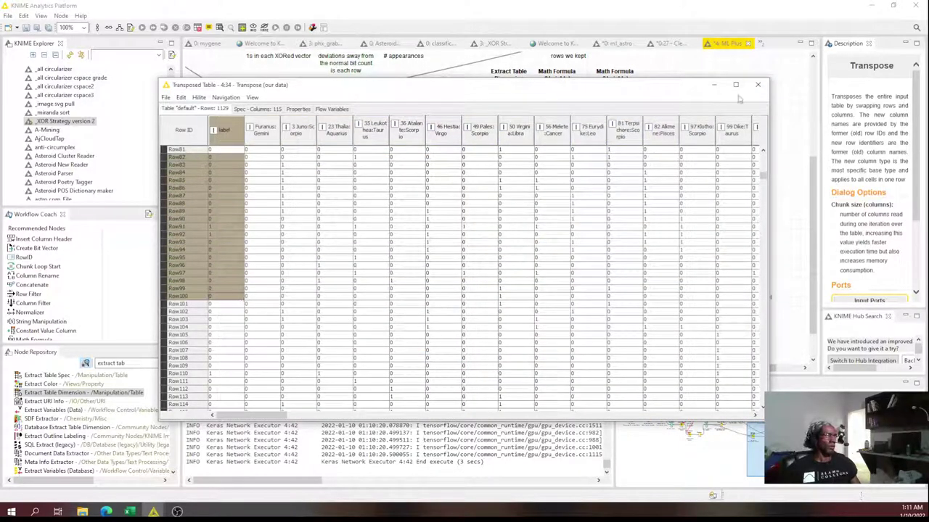
left_click(758, 85)
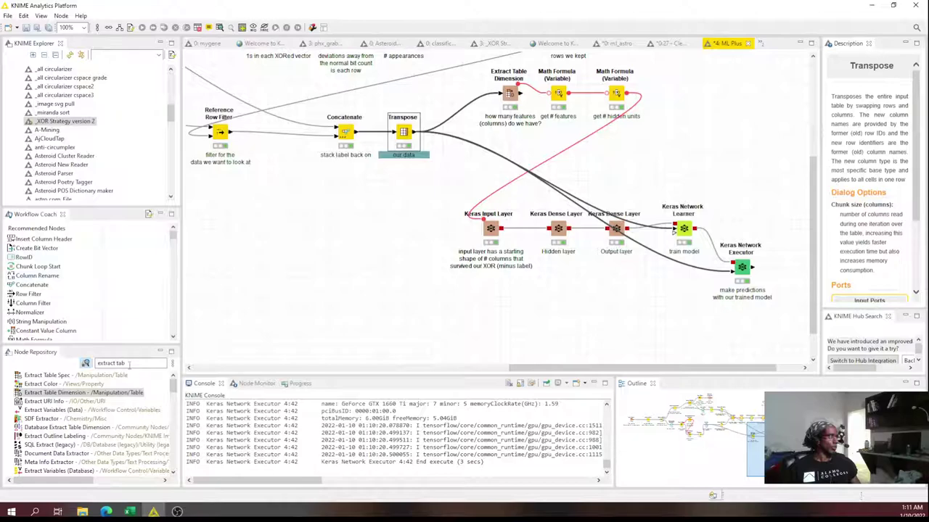
left_click(86, 364)
type("column")
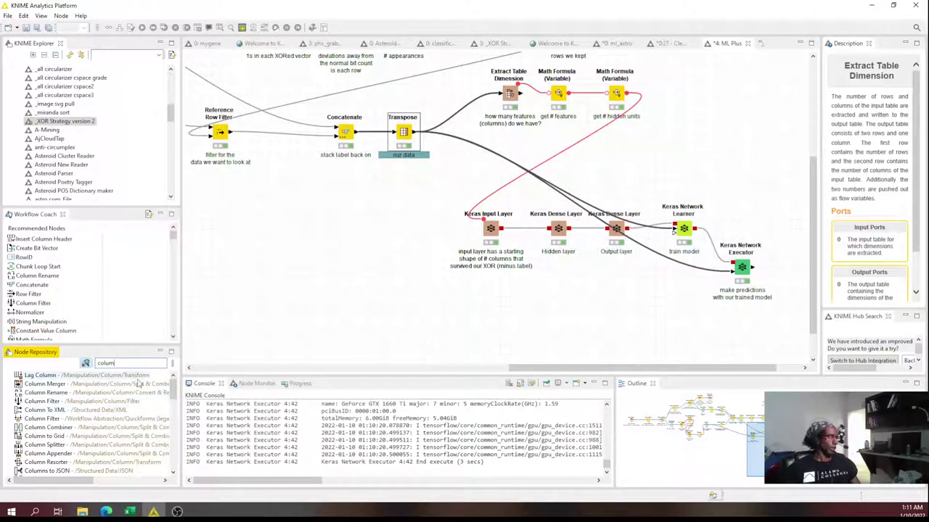
type(" appen")
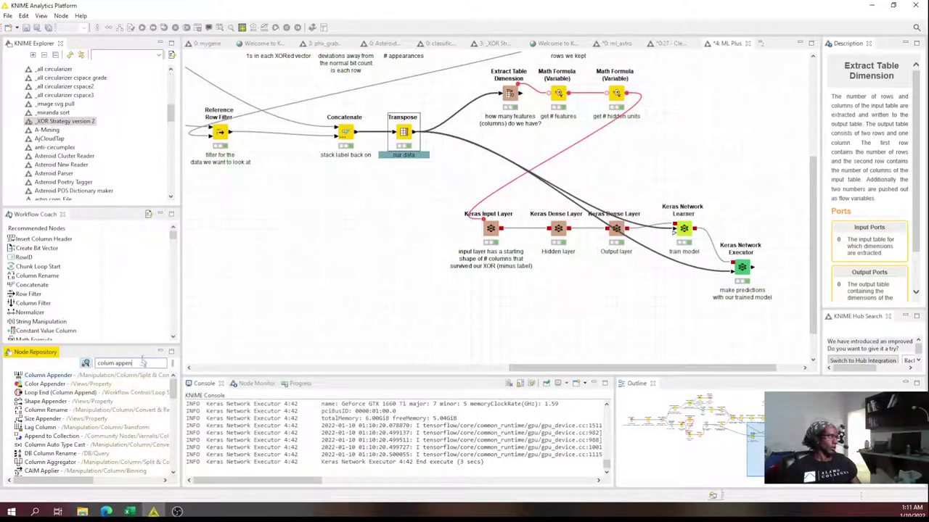
- Add a Joiner node below the Keras Network Executor, feeding its top input from Transpose and its bottom input from the executor
triple_click(94, 363)
type("joiner")
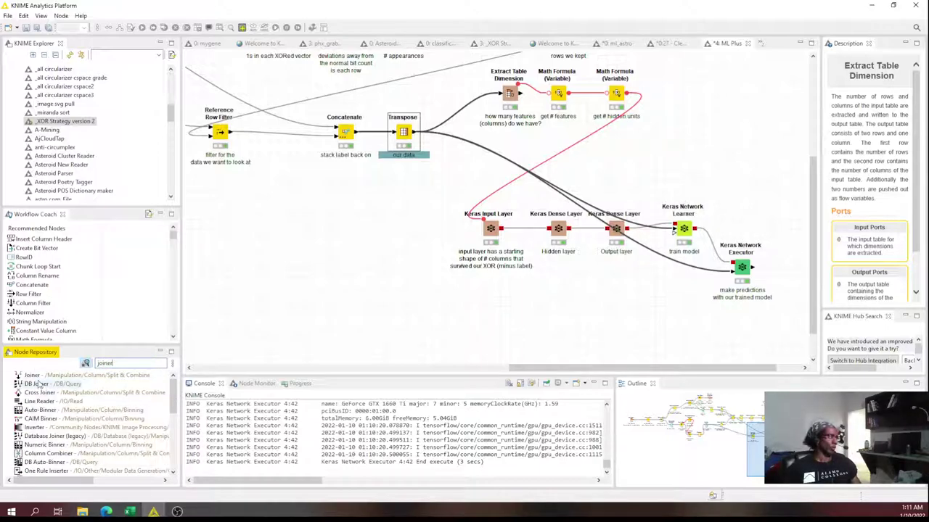
left_click_drag(43, 375, 615, 345)
left_click_drag(416, 138, 633, 333)
left_click_drag(752, 270, 740, 348)
- Set the Joiner to match both tables on Row ID and include only the label column from the top input
double_click(748, 338)
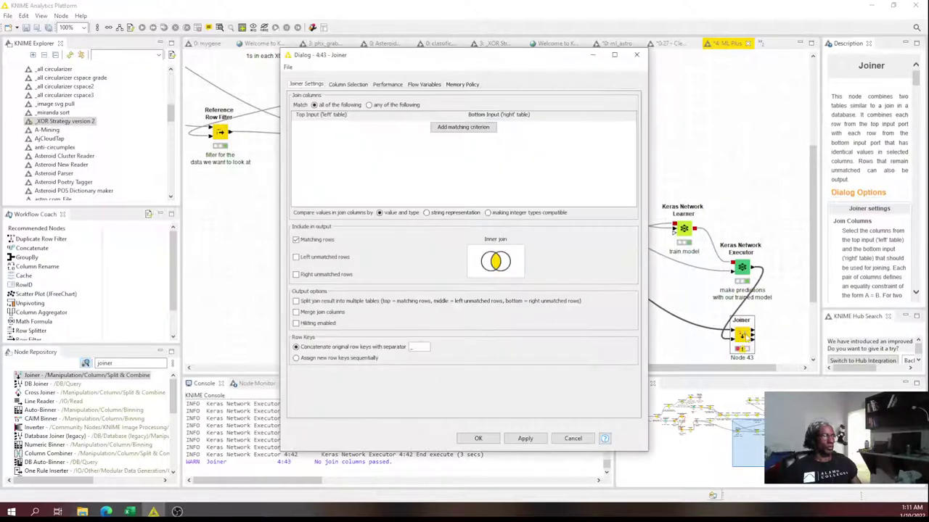
left_click(462, 128)
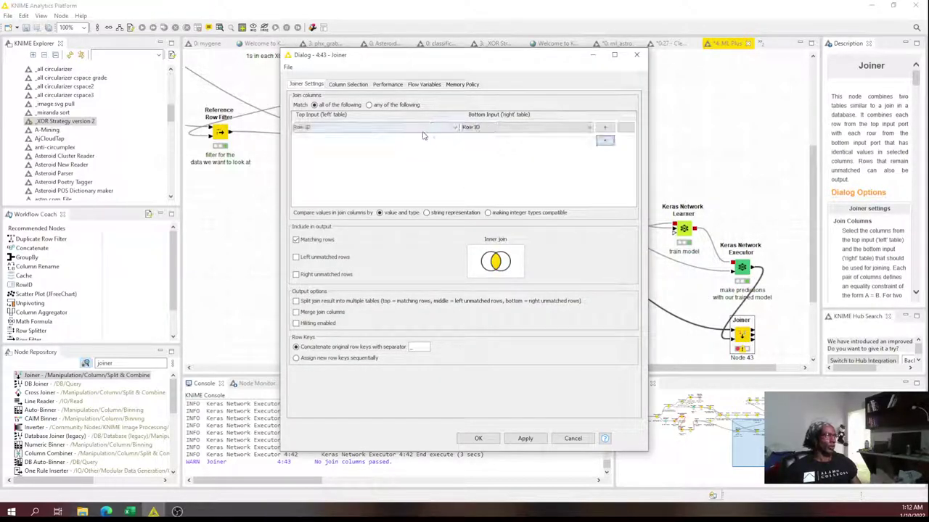
left_click(348, 84)
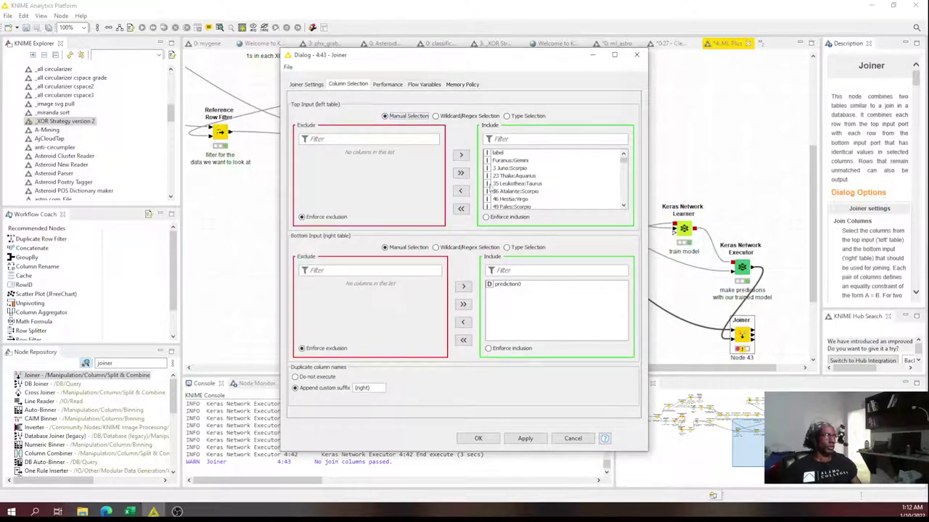
left_click(462, 209)
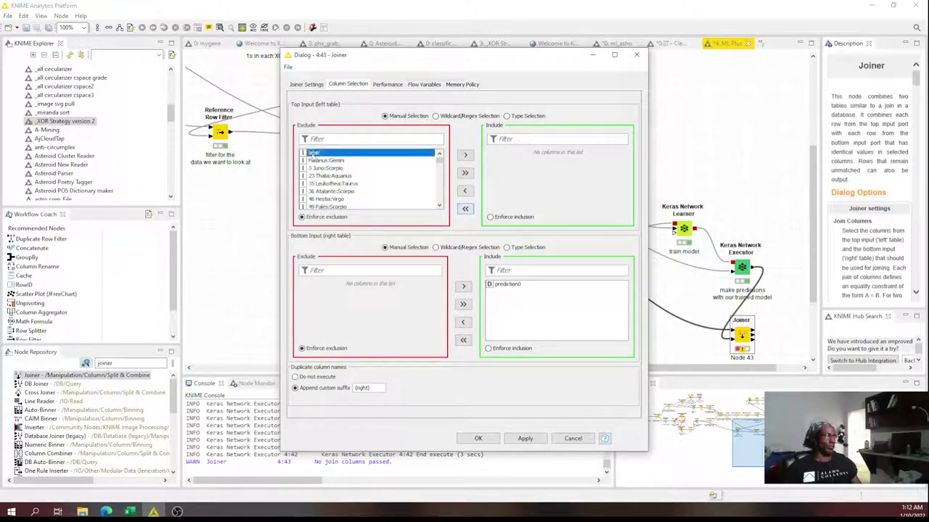
double_click(312, 153)
- Enforce inclusion for the selected columns of both Joiner inputs, accept the configuration and execute the node
left_click(498, 220)
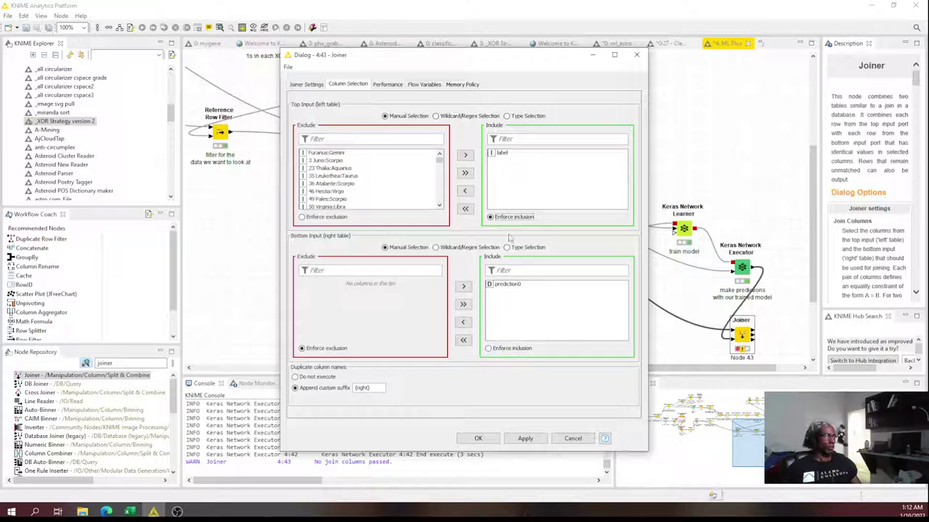
left_click(510, 350)
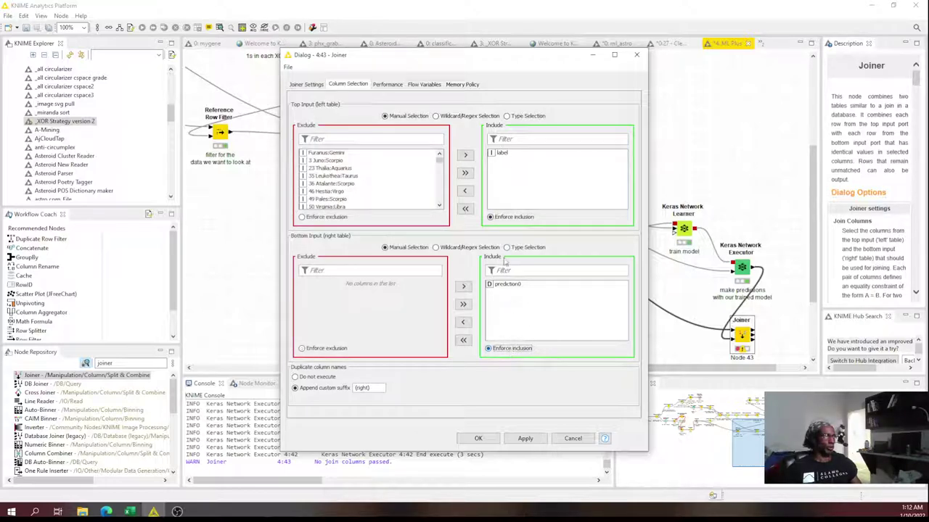
left_click(478, 438)
right_click(742, 335)
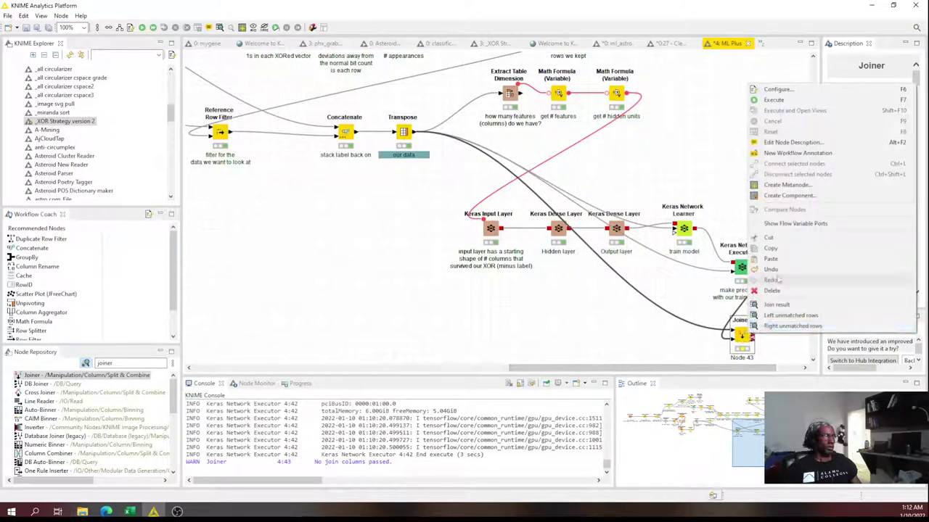
left_click(775, 97)
- Open the Joiner's join result, compare the label values with the prediction0 values, and widen the Row ID column
scroll(744, 247, "down", 3)
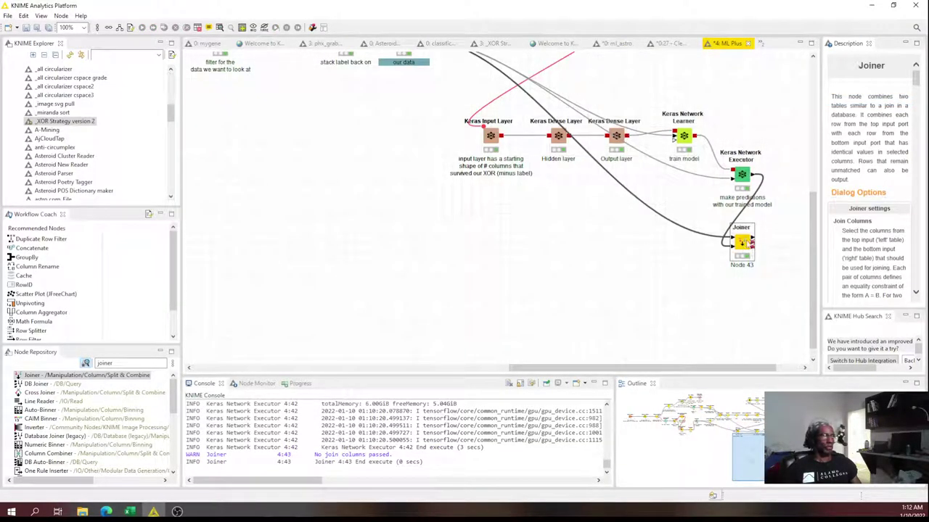
right_click(741, 243)
left_click(758, 463)
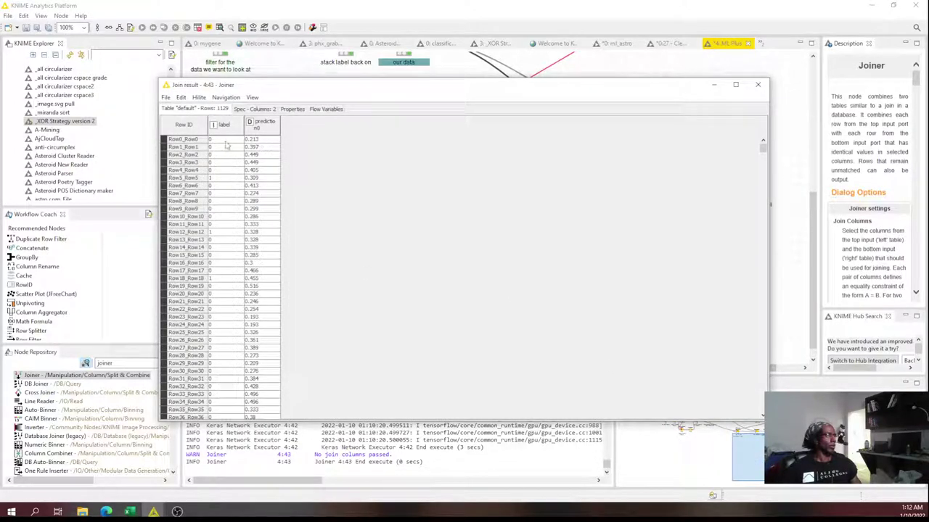
left_click_drag(226, 147, 269, 226)
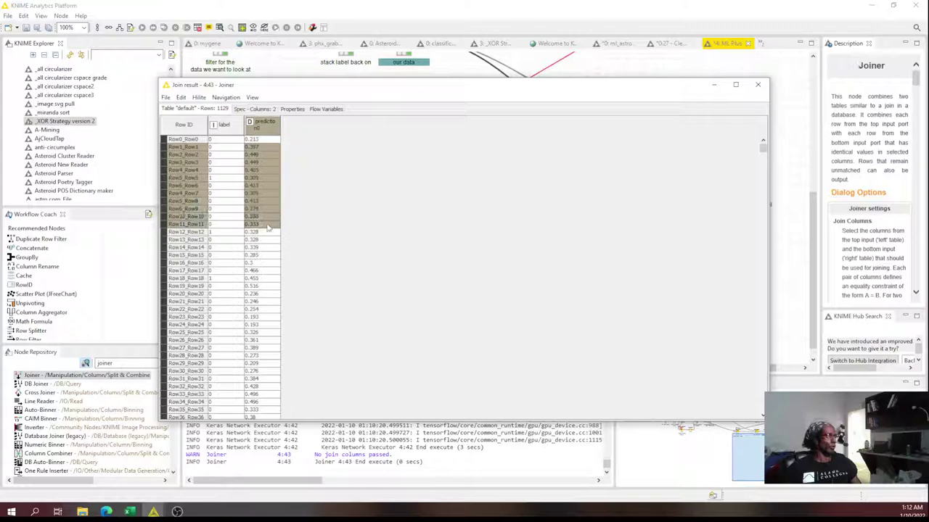
left_click(229, 287)
left_click(264, 279)
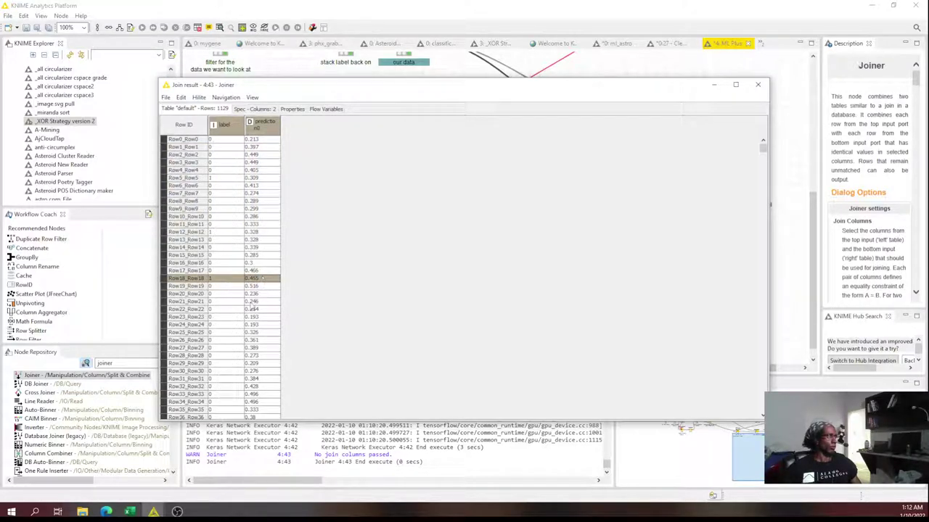
left_click(259, 288)
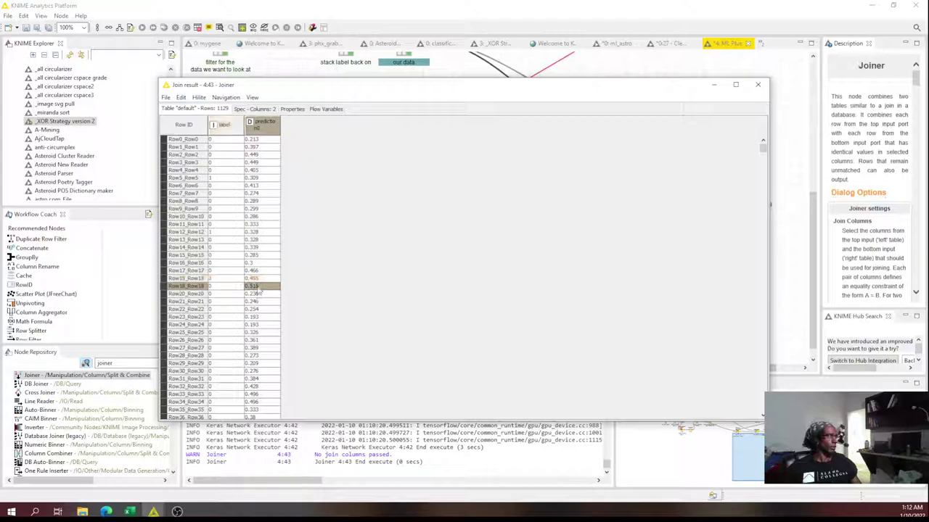
scroll(260, 347, "down", 5)
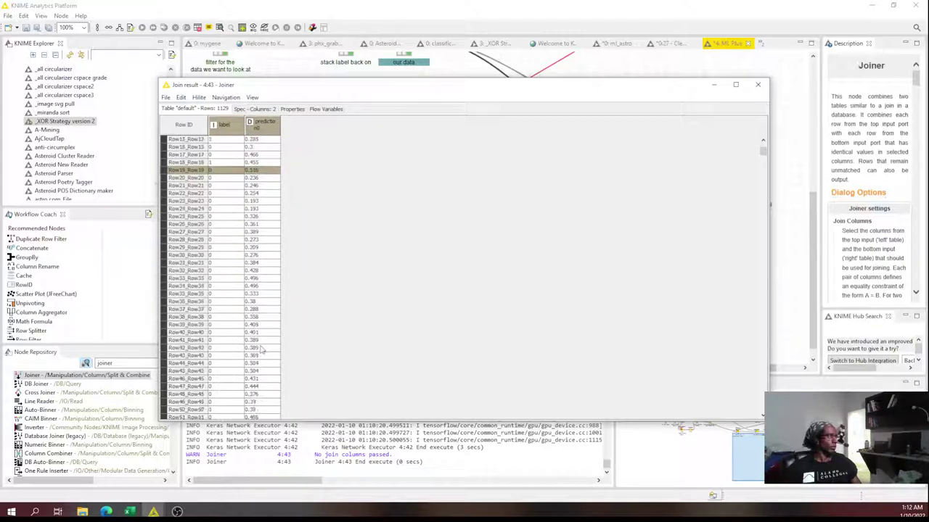
scroll(264, 353, "down", 2)
scroll(264, 352, "up", 3)
scroll(265, 351, "up", 4)
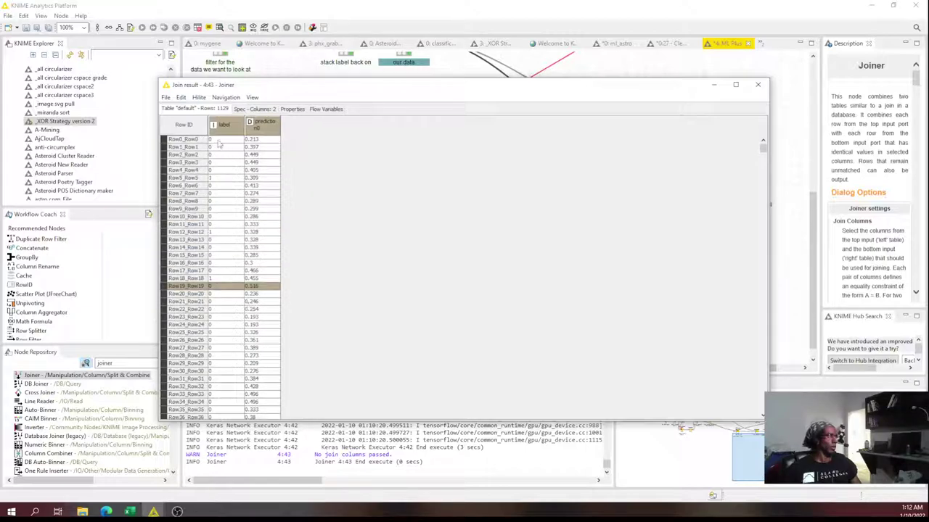
left_click_drag(209, 124, 256, 124)
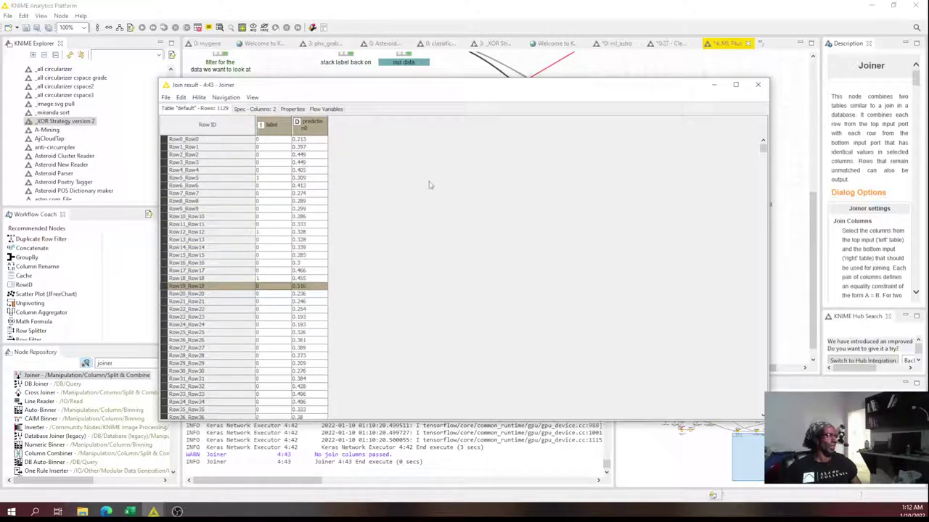
- Reopen the Joiner's join result and compare label with prediction0 for rows 5, 12, 18 and 19
left_click(759, 87)
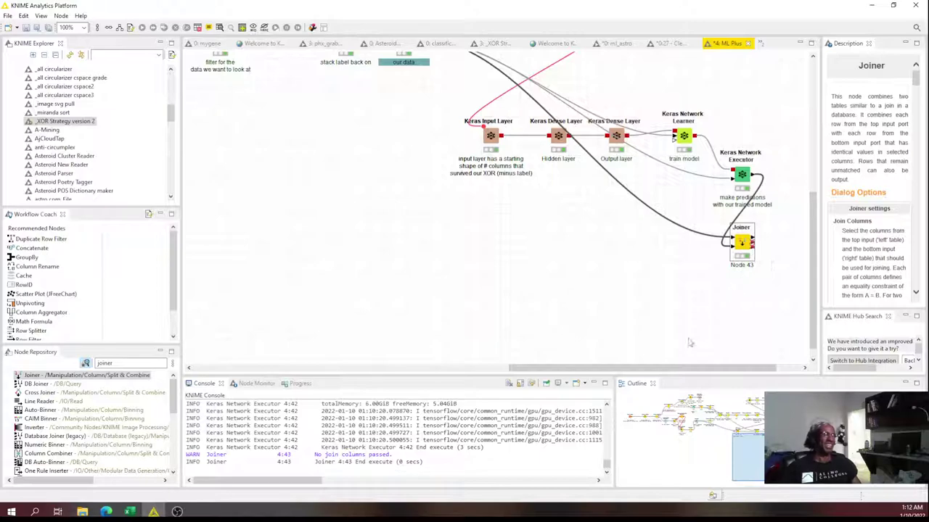
left_click_drag(697, 366, 752, 368)
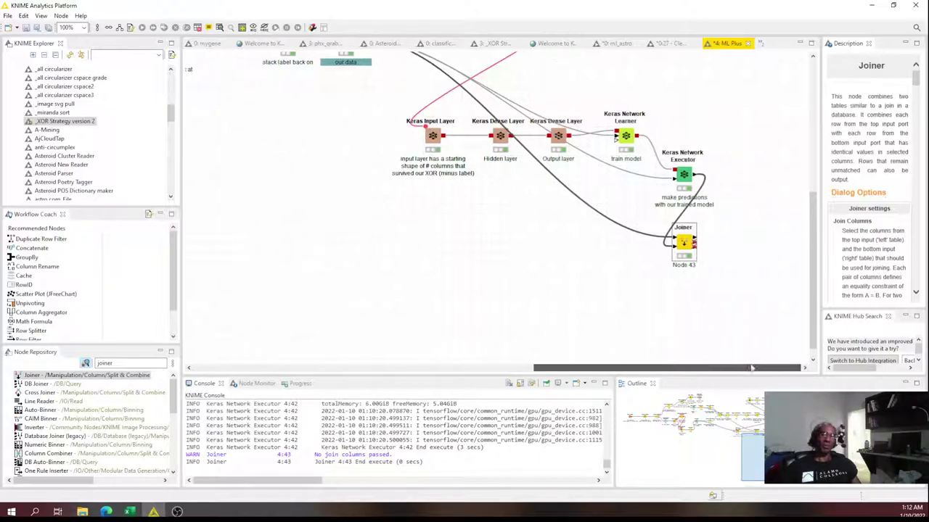
right_click(685, 245)
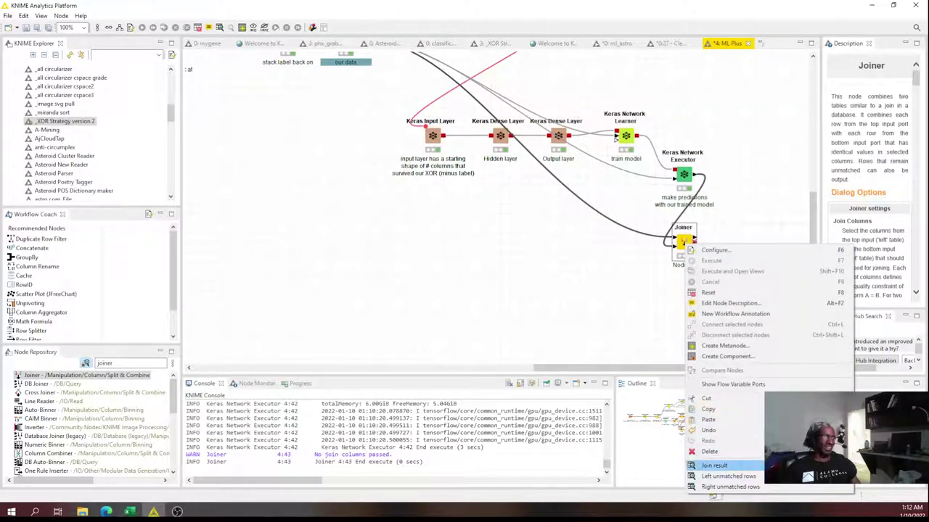
left_click(708, 465)
left_click_drag(310, 139, 269, 173)
left_click(305, 180)
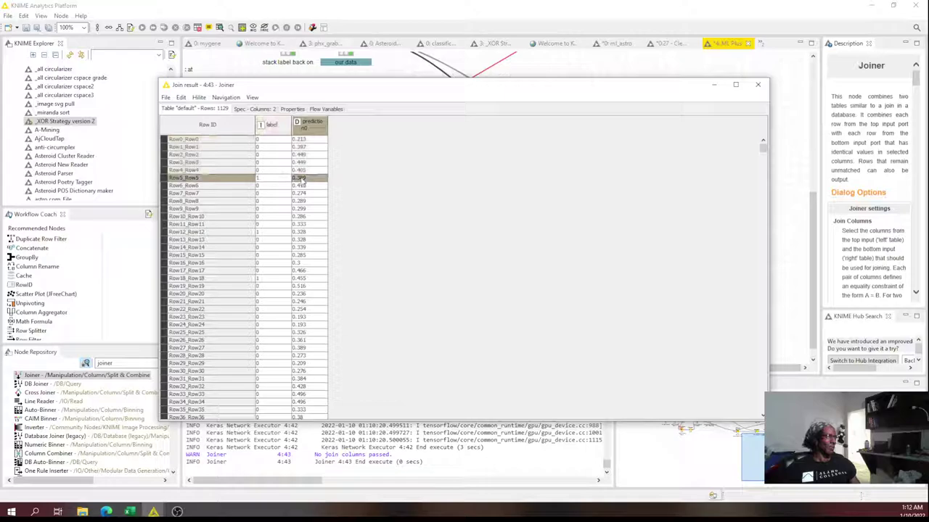
left_click_drag(305, 181, 307, 238)
left_click(305, 238)
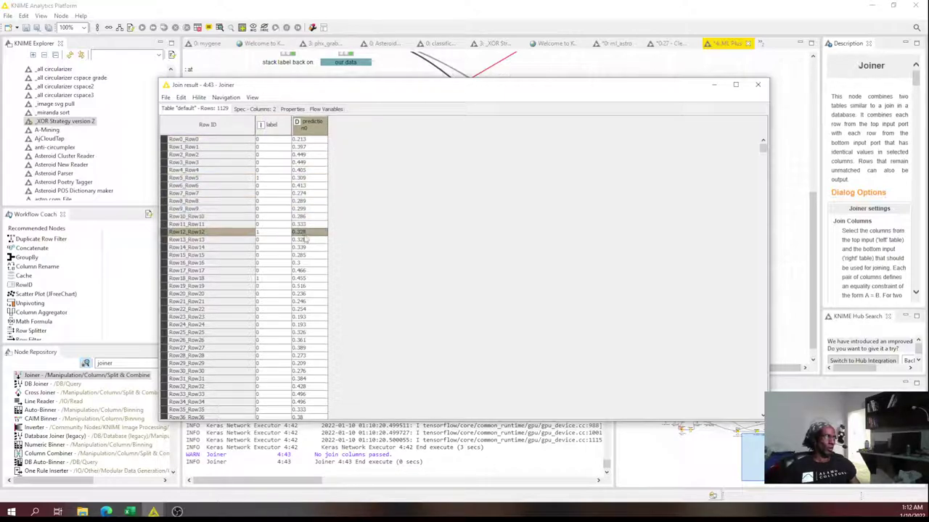
left_click(303, 280)
left_click(301, 287)
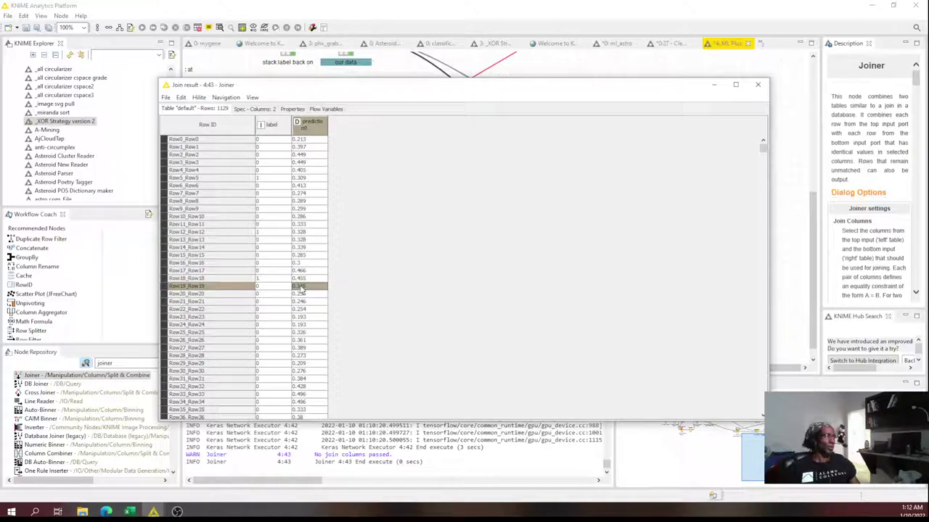
- Examine prediction0 against the labels further down the join result, around rows 57 and 58, and close the table
scroll(304, 298, "down", 10)
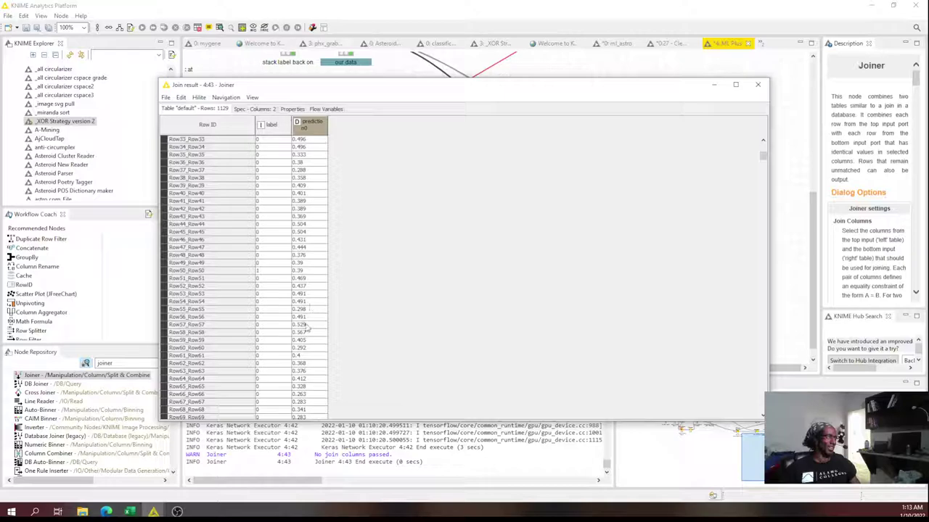
left_click_drag(308, 325, 307, 333)
scroll(308, 375, "down", 6)
scroll(308, 375, "down", 5)
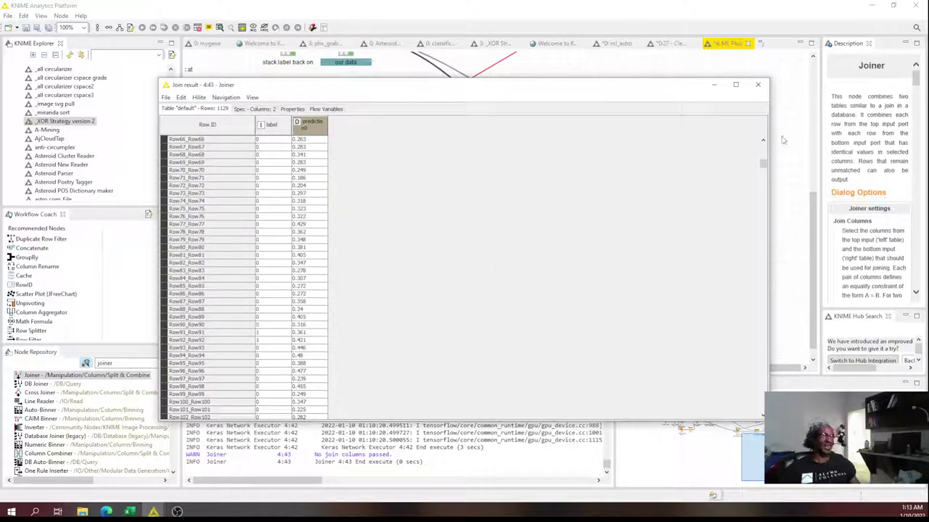
left_click(758, 85)
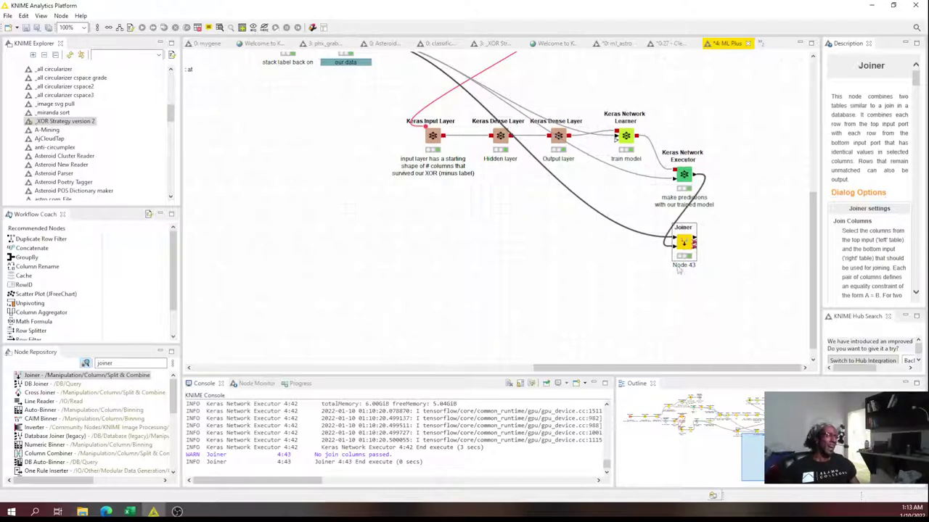
- Add a Math Formula node fed by the Joiner's join result and place it just beside the Joiner
double_click(37, 321)
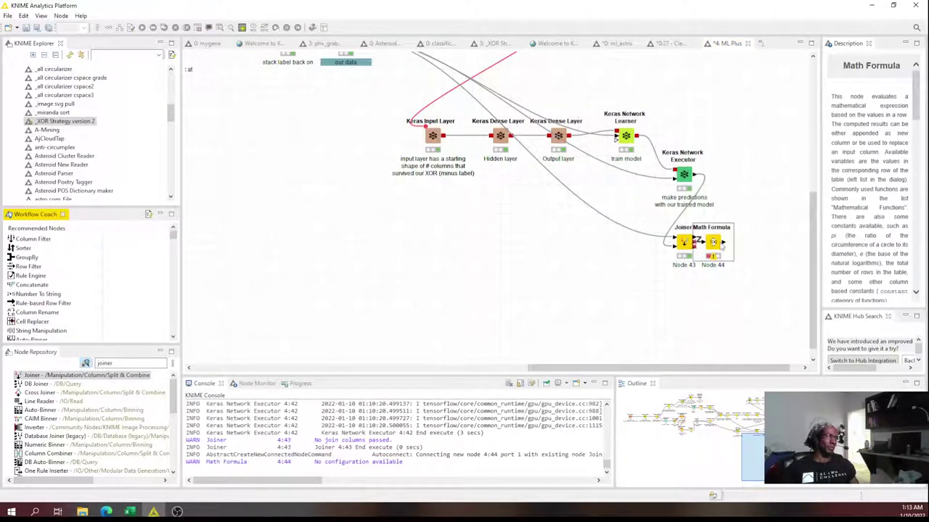
left_click_drag(722, 248, 740, 248)
left_click(692, 269)
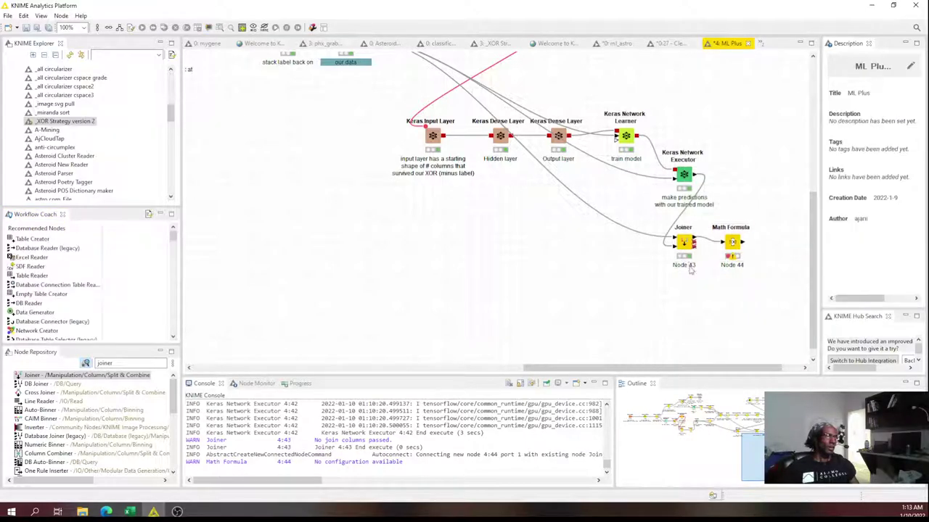
- Change the Joiner node's caption to "attach true labels to predictions"
double_click(689, 267)
type("att")
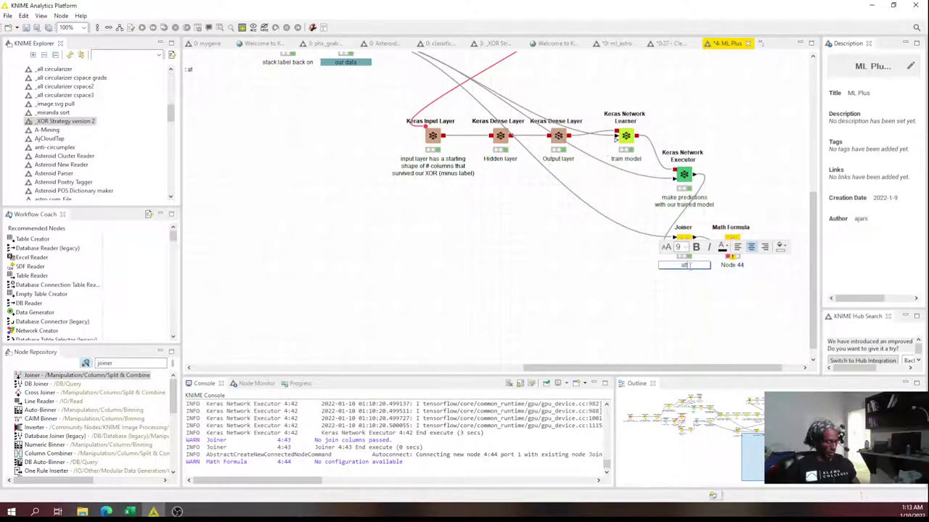
type("ach true")
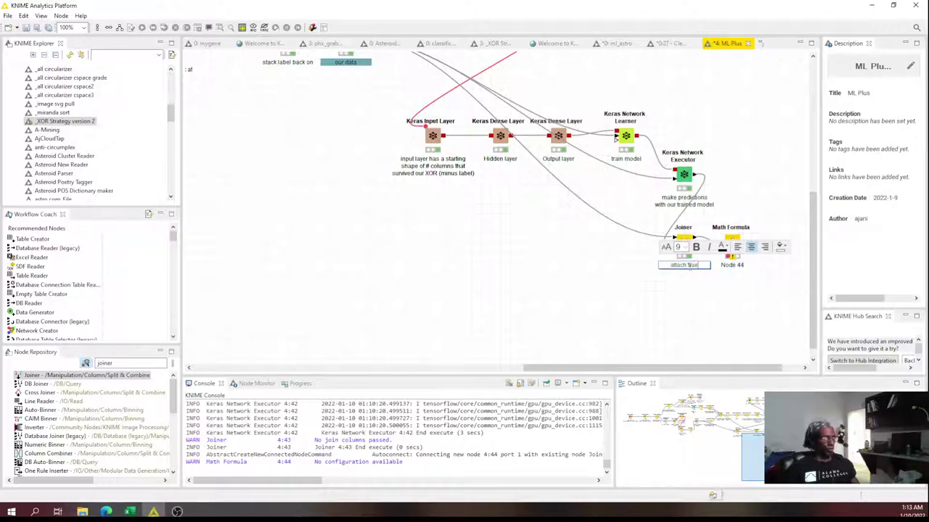
type(" labels")
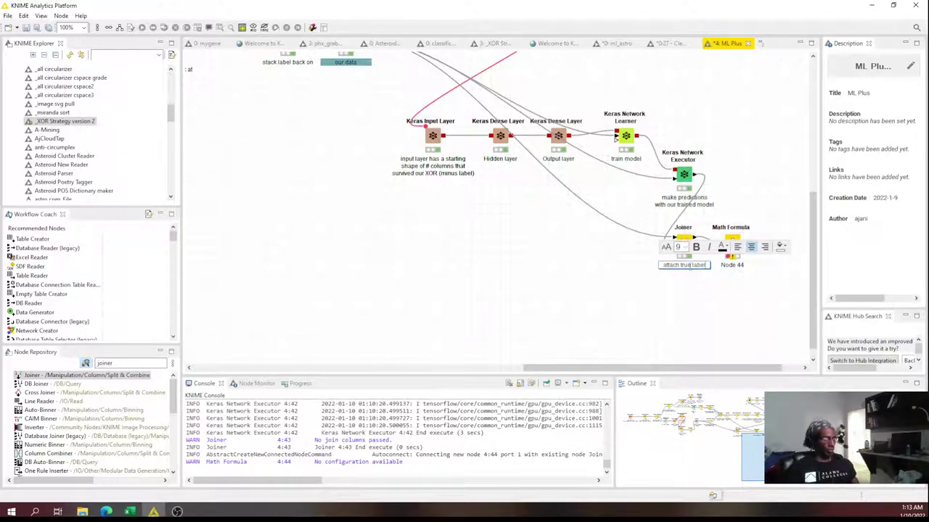
type(" to predictions")
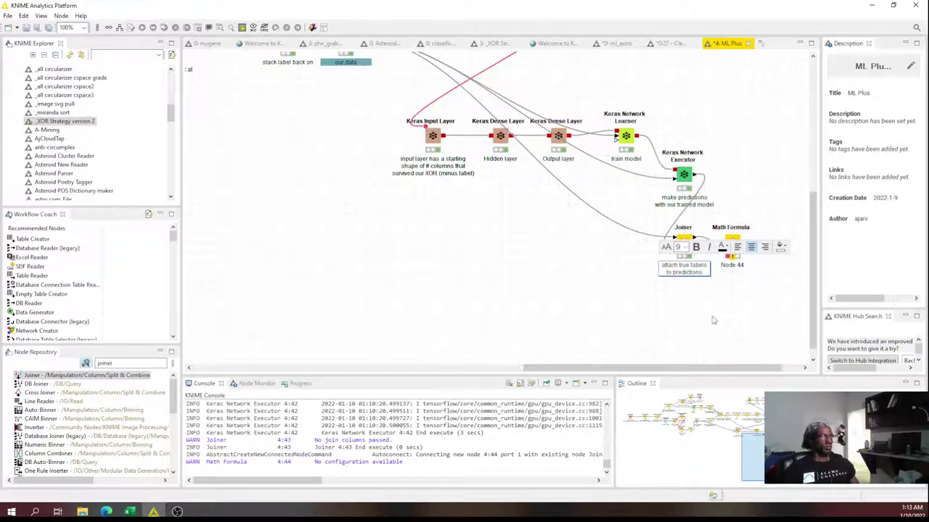
left_click(713, 320)
- Open the Math Formula configuration and build the expression round($prediction0$)
double_click(733, 242)
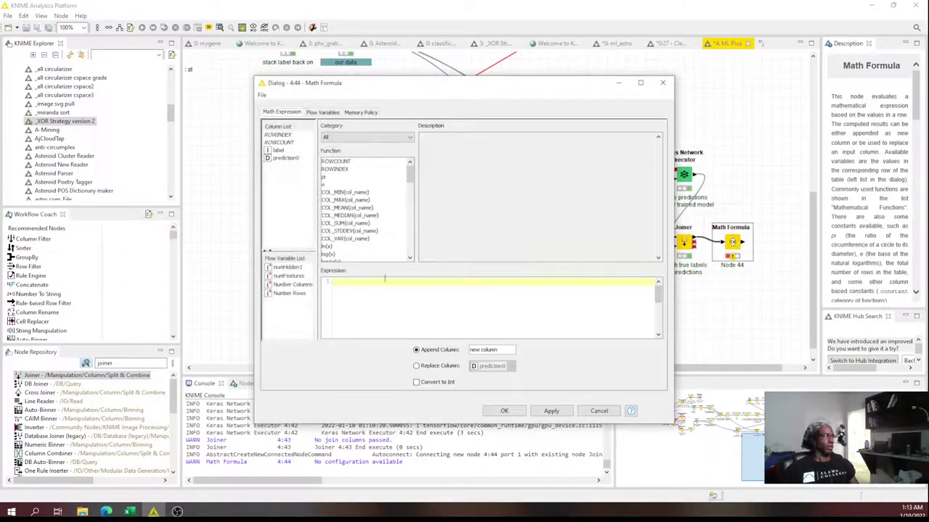
left_click(287, 160)
left_click_drag(407, 178, 413, 204)
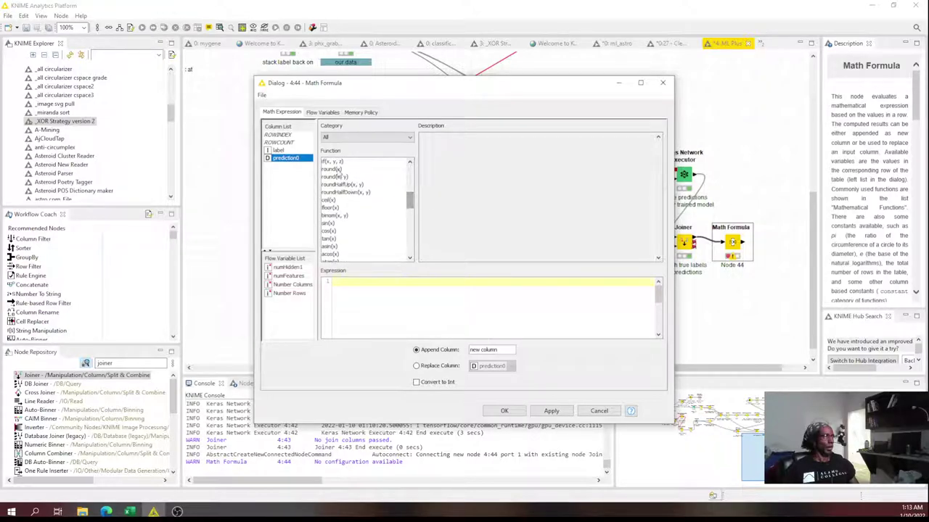
double_click(332, 169)
double_click(285, 159)
type(")")
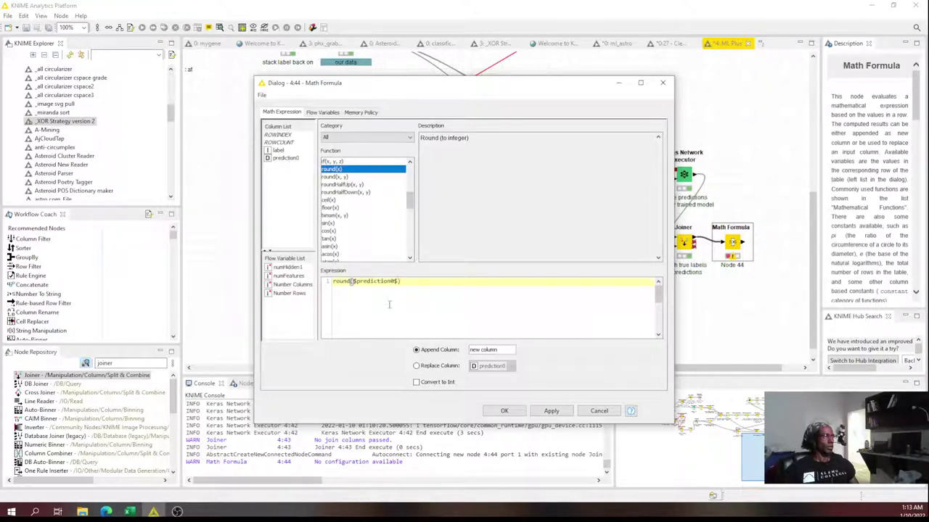
- Have the formula replace the prediction0 column and convert it to integer, accept the configuration and execute the node
left_click(436, 384)
left_click(433, 367)
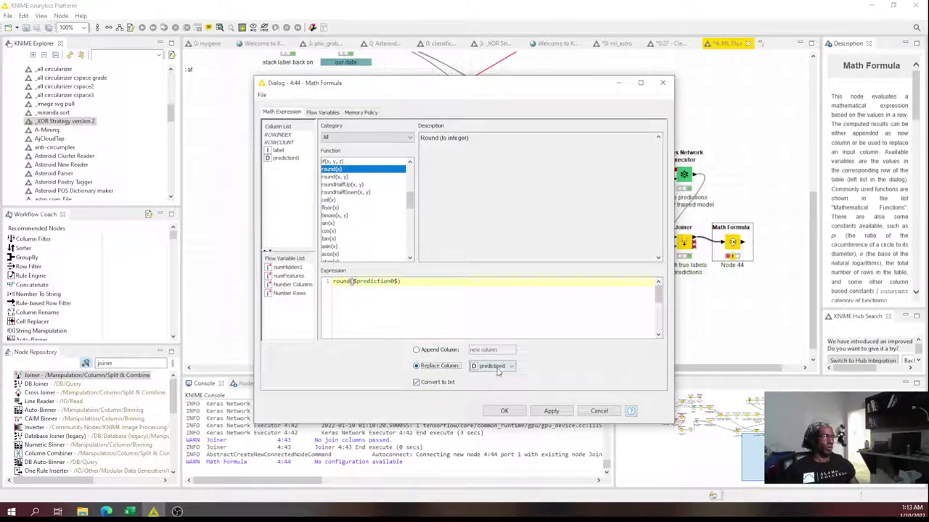
left_click(506, 411)
right_click(740, 246)
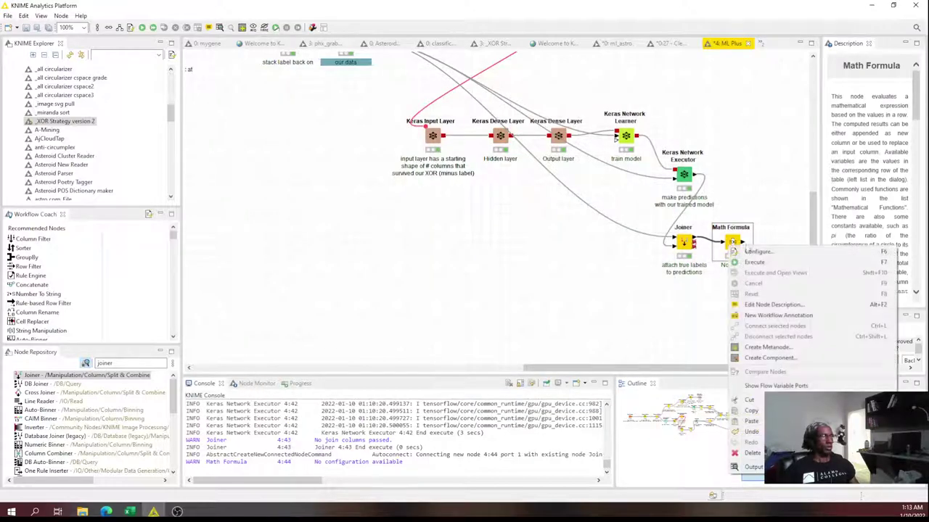
left_click(778, 271)
- Change the Math Formula node's caption to "round predictions"
double_click(732, 265)
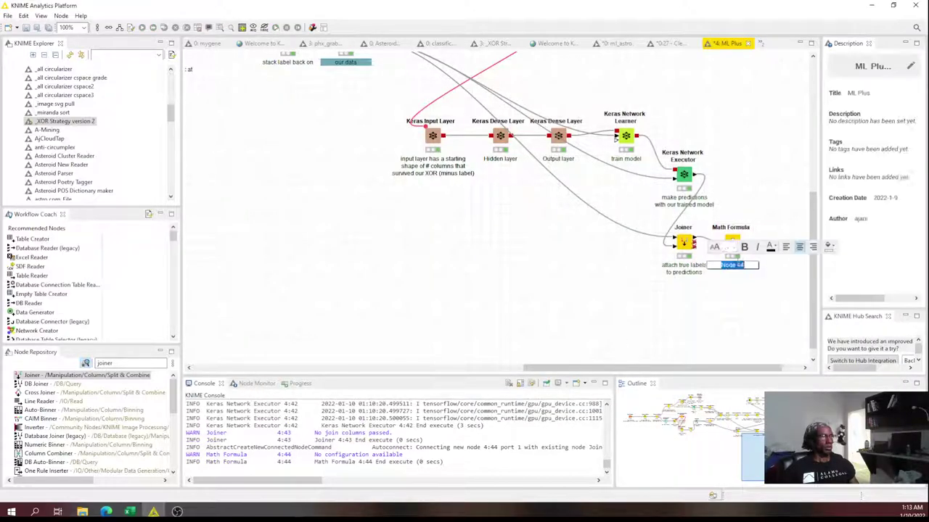
type("roun")
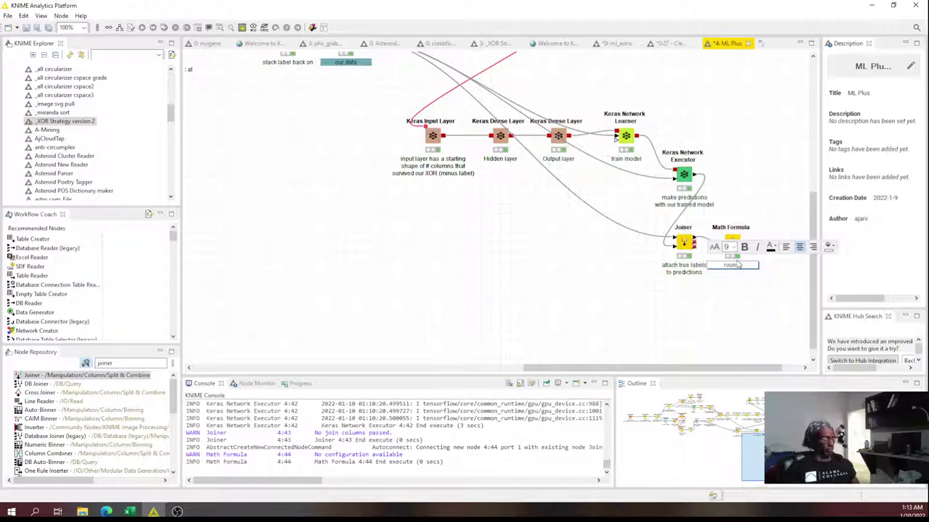
type("d predictions")
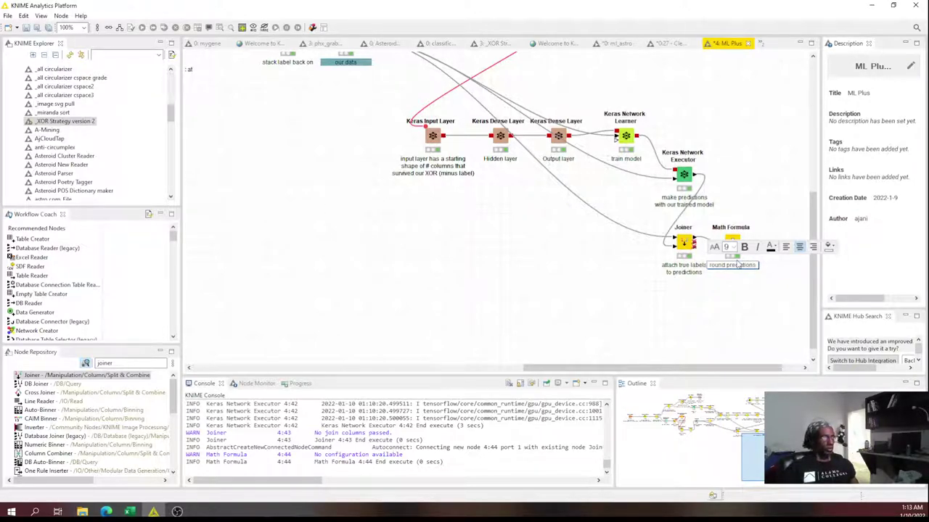
left_click(741, 304)
- Open the Math Formula's output data, compare the rounded prediction0 values with the labels down the rows, and close the table
right_click(734, 244)
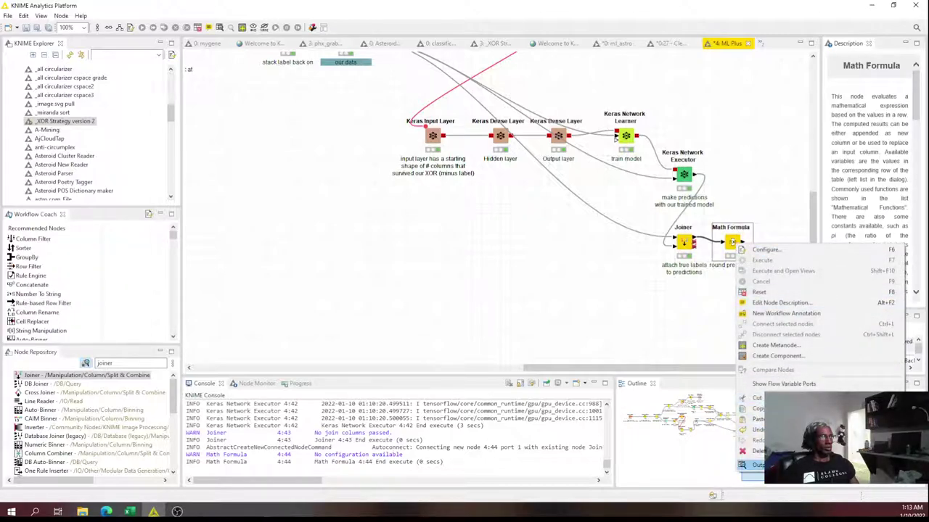
left_click(757, 465)
left_click_drag(262, 155, 221, 294)
scroll(221, 294, "down", 10)
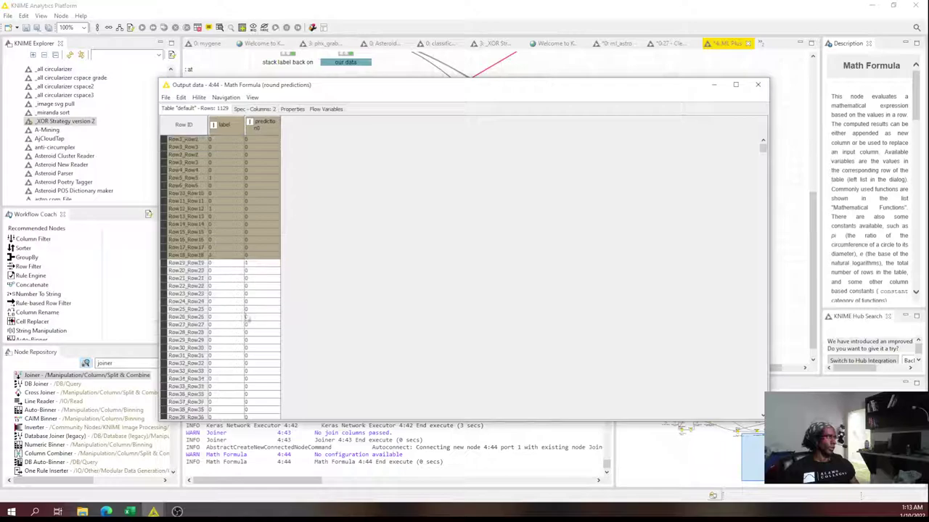
left_click_drag(259, 231, 218, 246)
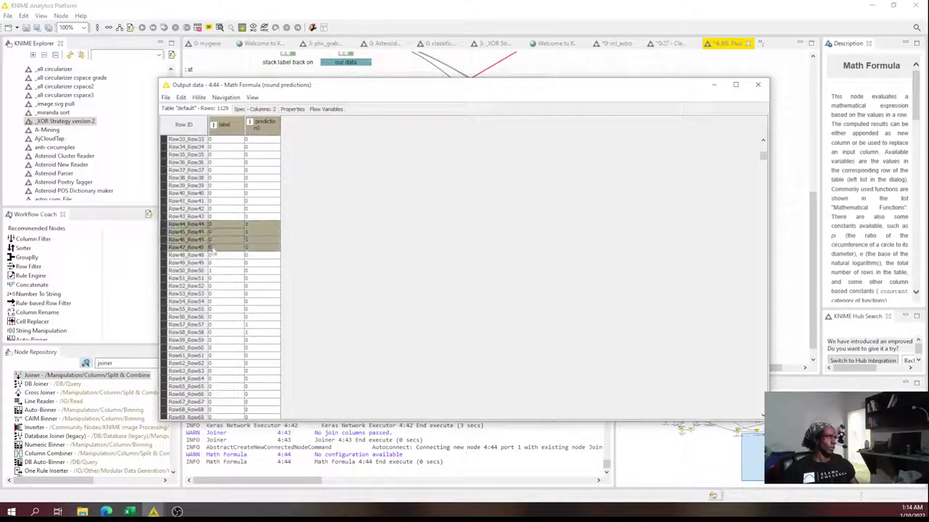
left_click_drag(255, 318, 212, 311)
scroll(221, 331, "down", 18)
scroll(230, 367, "down", 17)
scroll(237, 356, "down", 6)
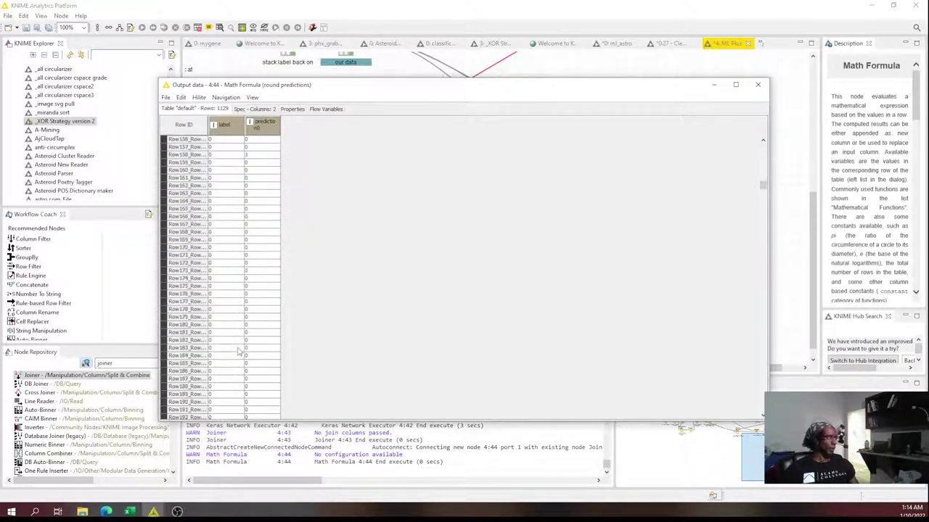
left_click_drag(245, 357, 211, 289)
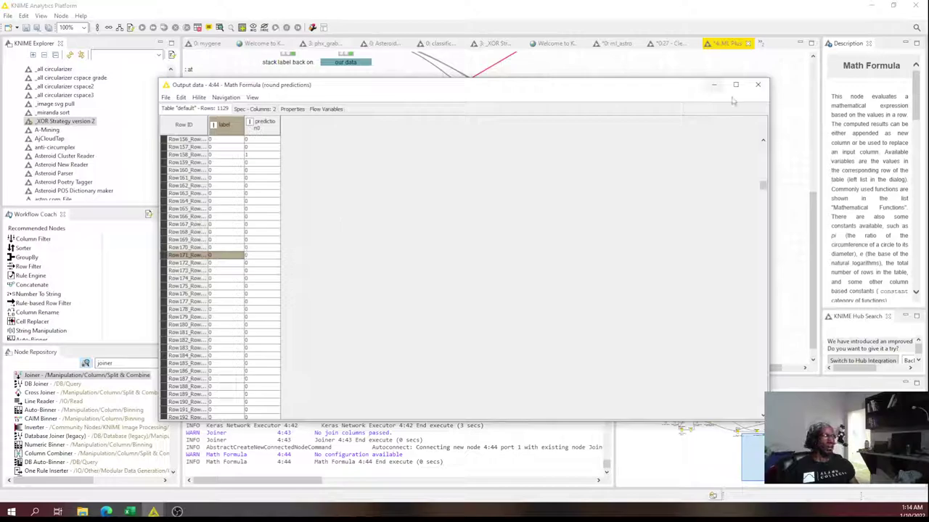
left_click(757, 84)
- In the train model Keras Network Learner's options, set the optimizer to Adam and the epochs to 10
left_click(622, 183)
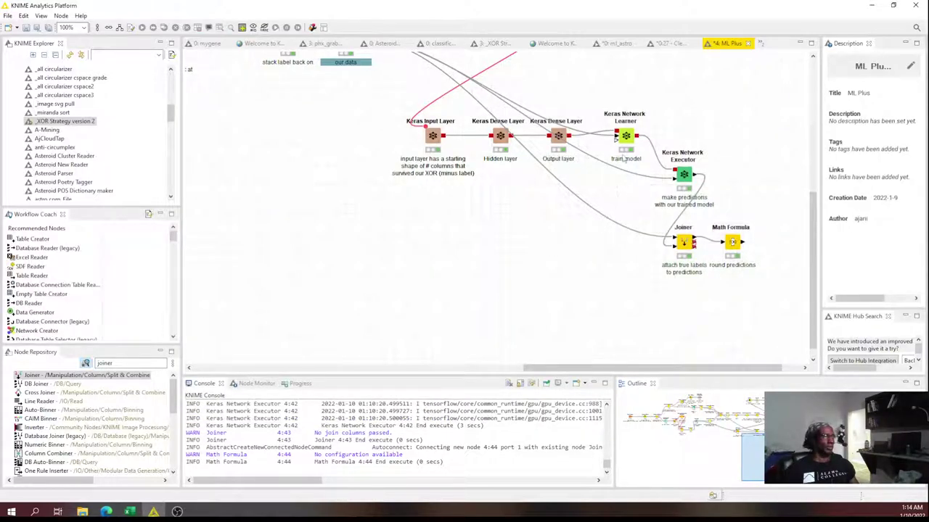
double_click(626, 136)
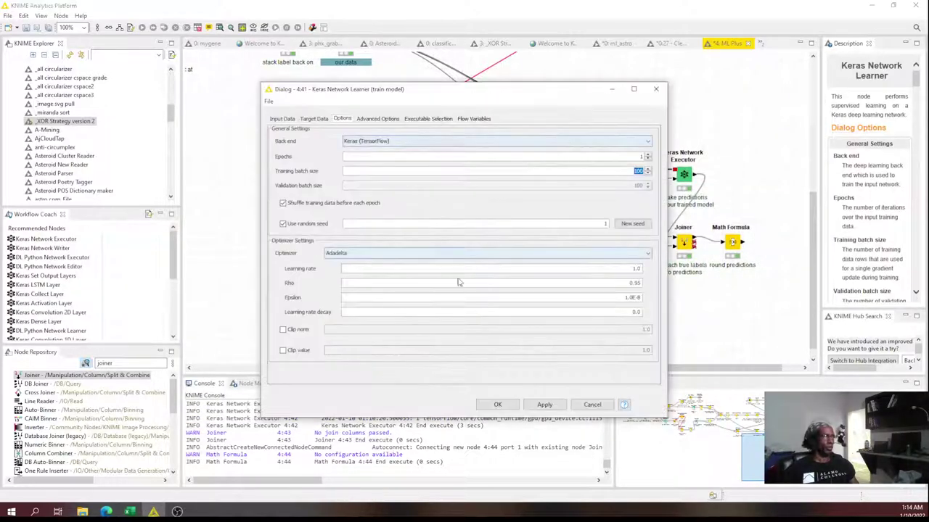
left_click(336, 255)
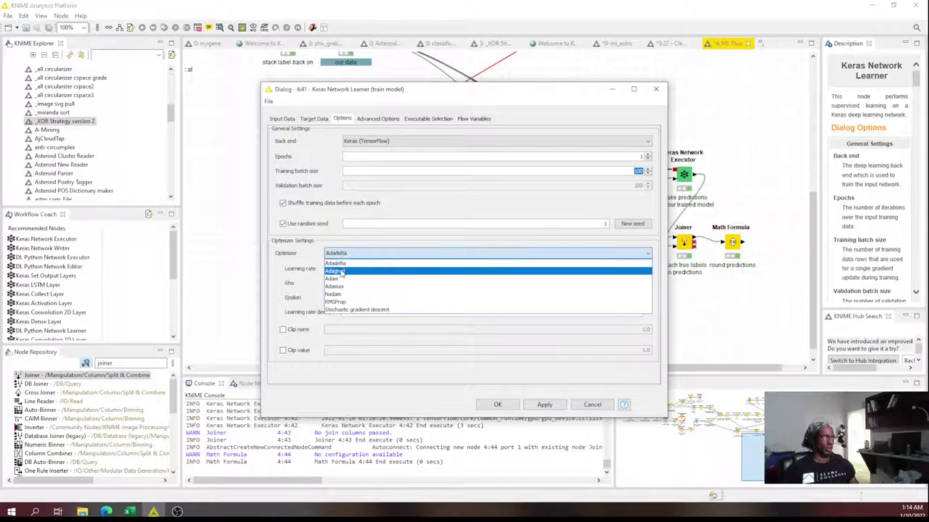
left_click(347, 283)
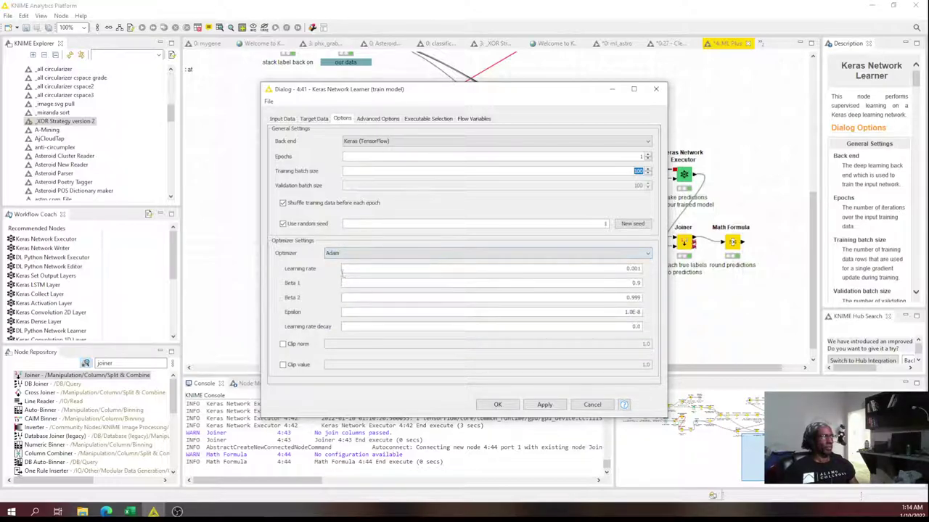
left_click(348, 254)
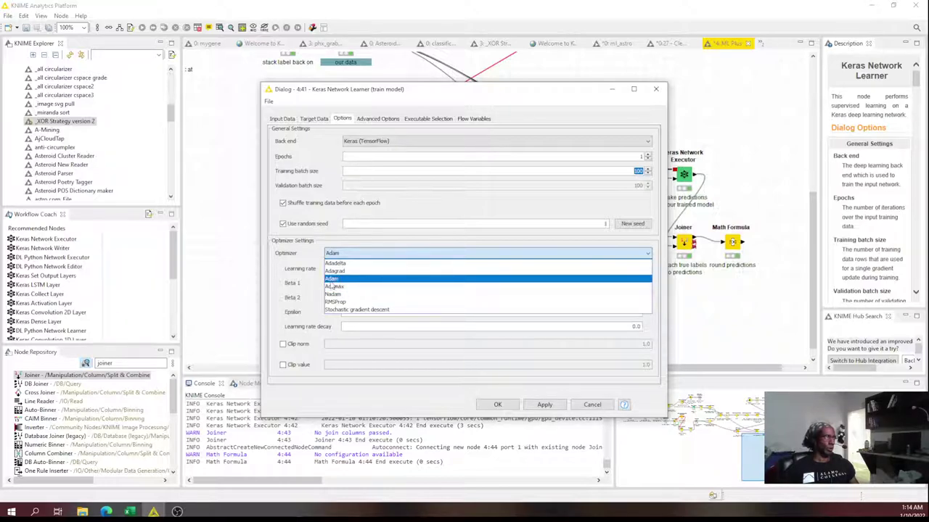
left_click(350, 281)
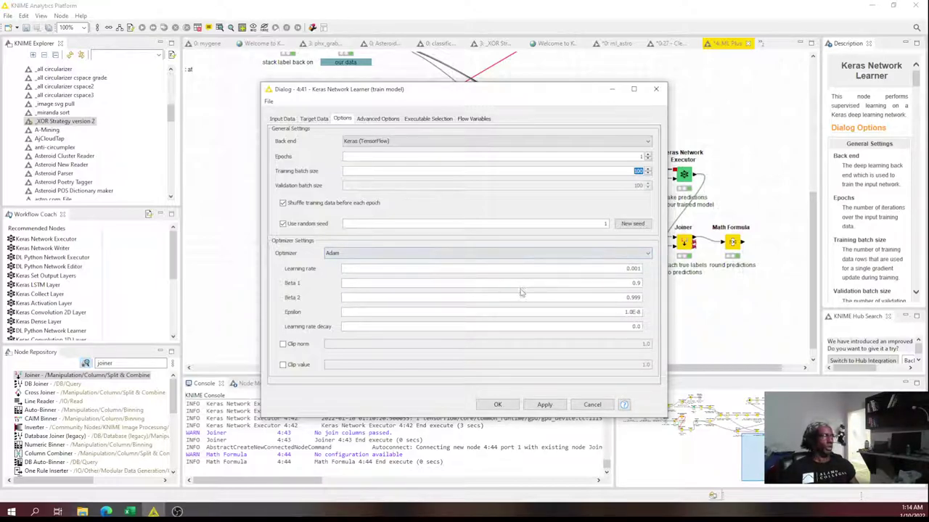
double_click(641, 156)
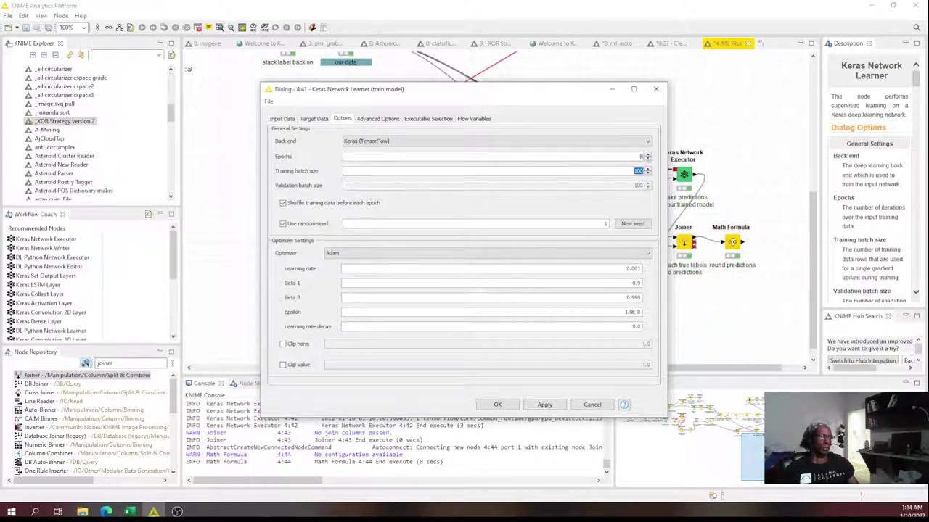
left_click(649, 154)
- Review the alternative optimizers offered in the Keras Network Learner's settings
left_click(427, 254)
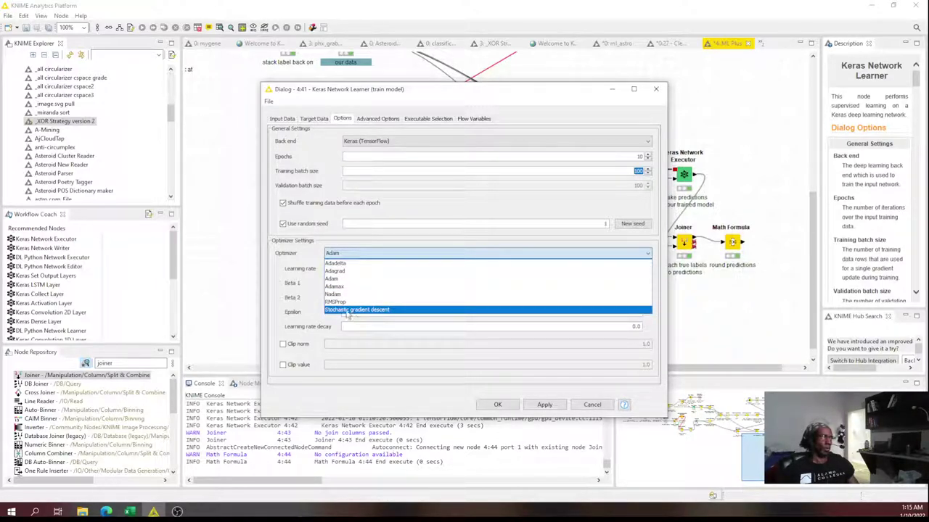
left_click(294, 270)
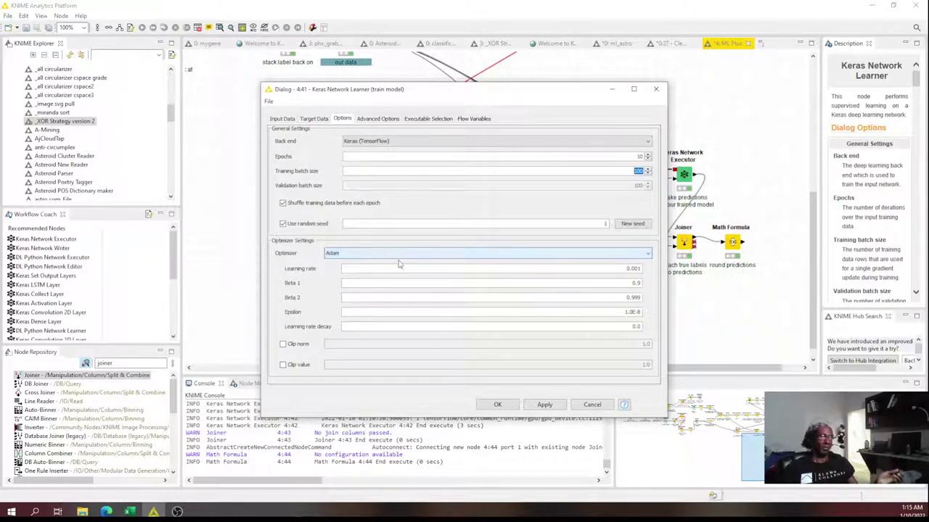
left_click(425, 256)
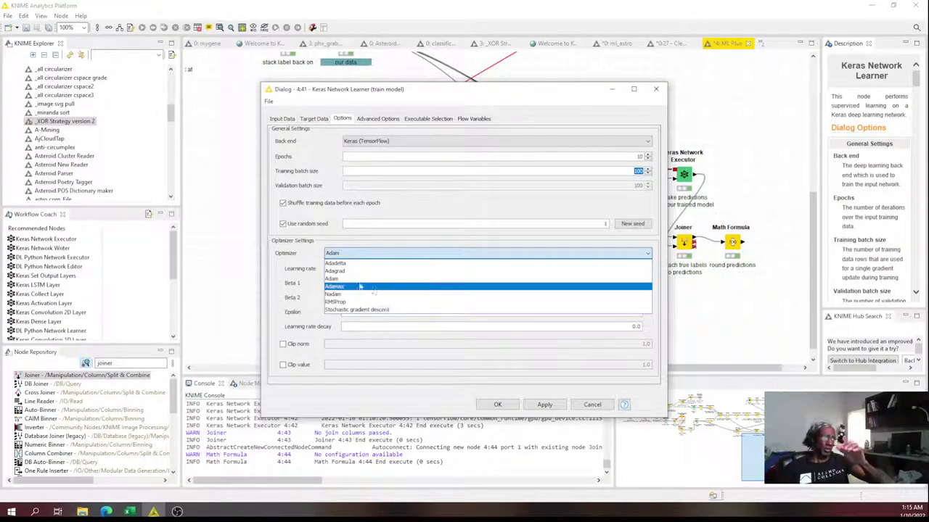
left_click(294, 275)
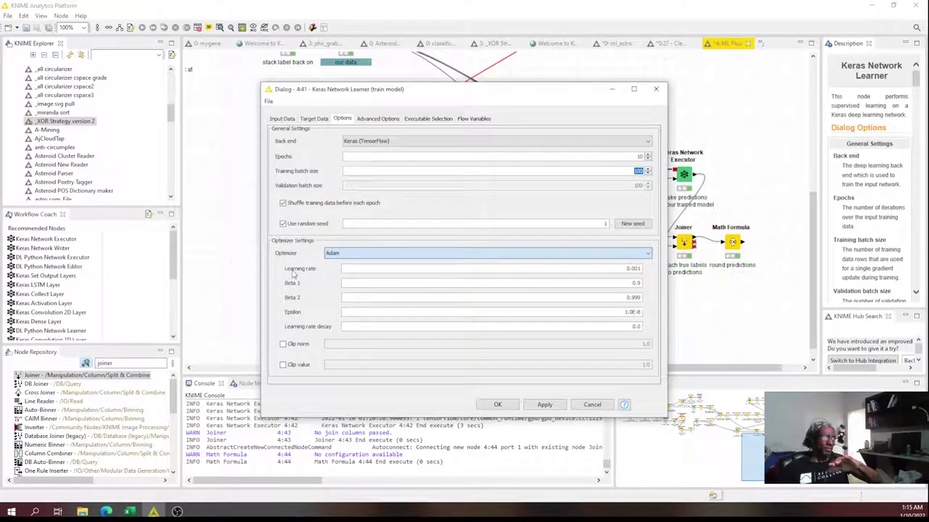
left_click(381, 254)
left_click(304, 258)
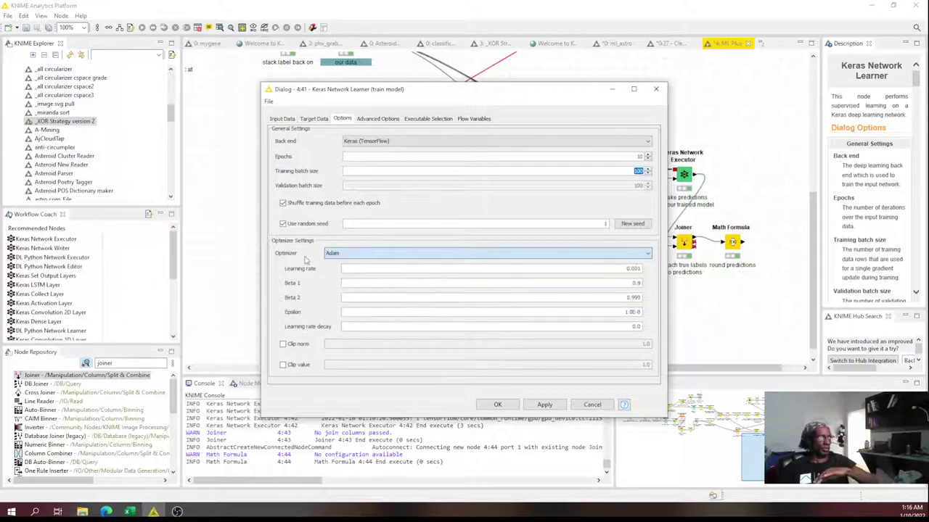
left_click(390, 255)
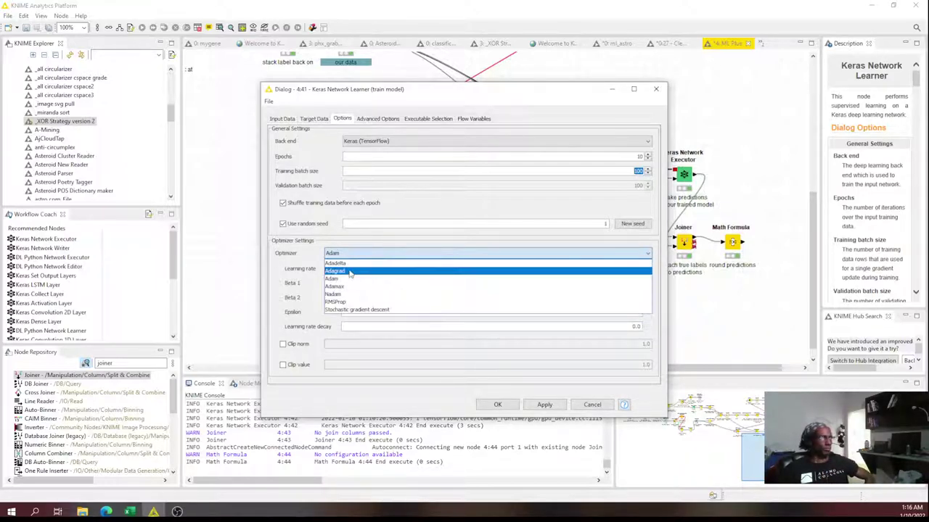
left_click(305, 257)
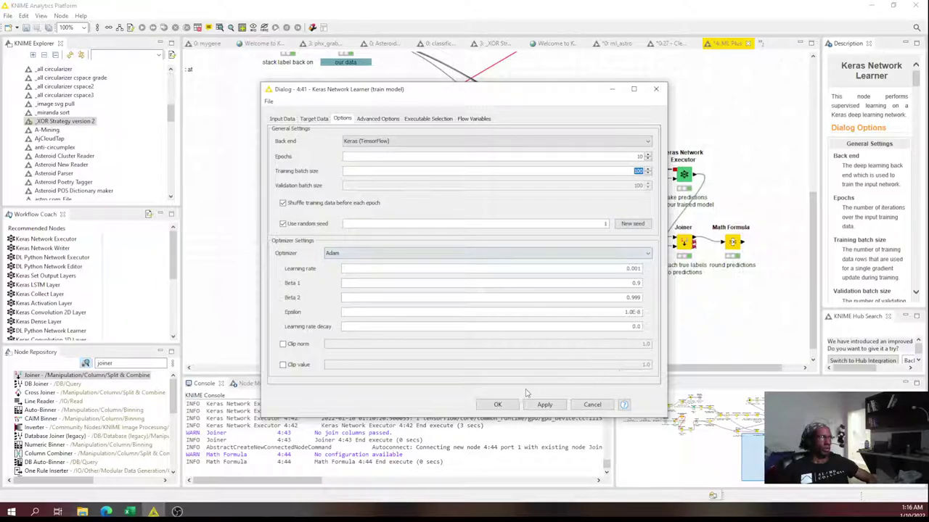
- Accept the learner's configuration and execute the workflow through the round predictions Math Formula node
left_click(498, 405)
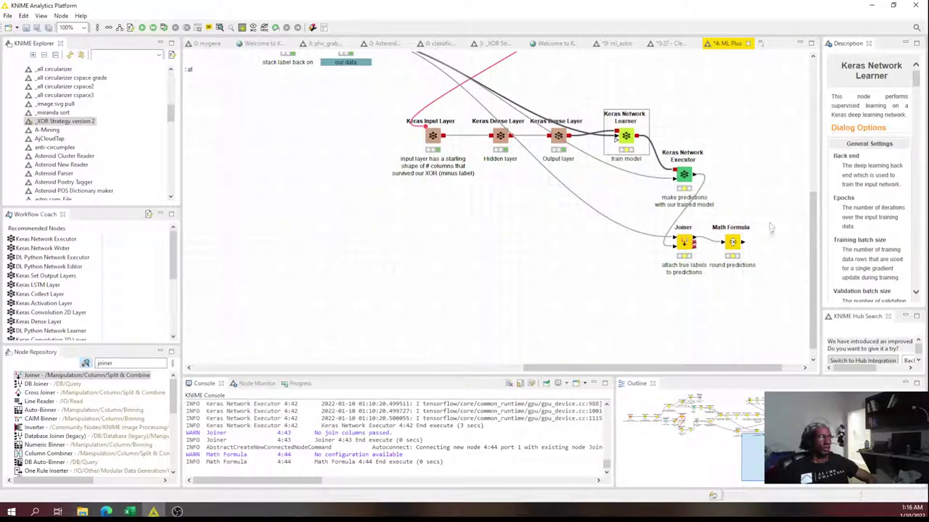
right_click(732, 243)
left_click(754, 259)
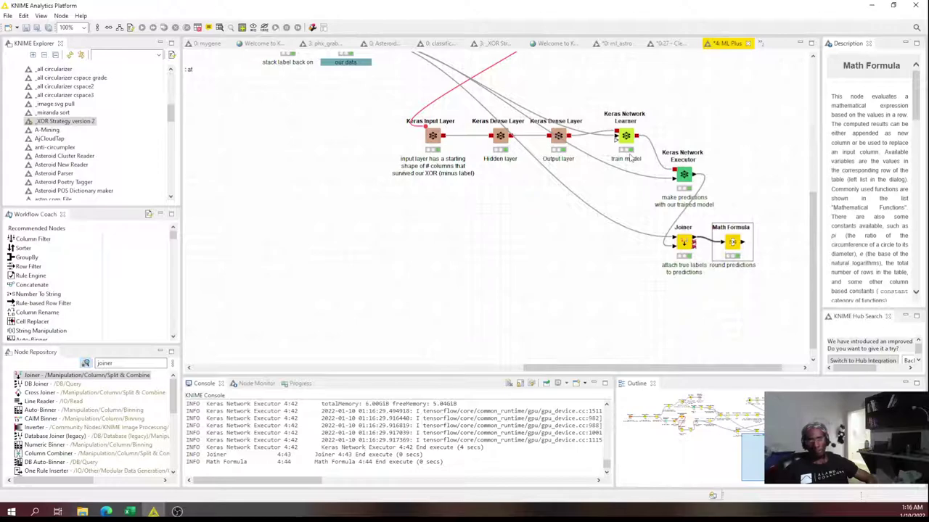
- Open the Math Formula's output data, compare predictions with labels, check prediction0's lower and upper bounds in the column spec, and close the table
right_click(732, 245)
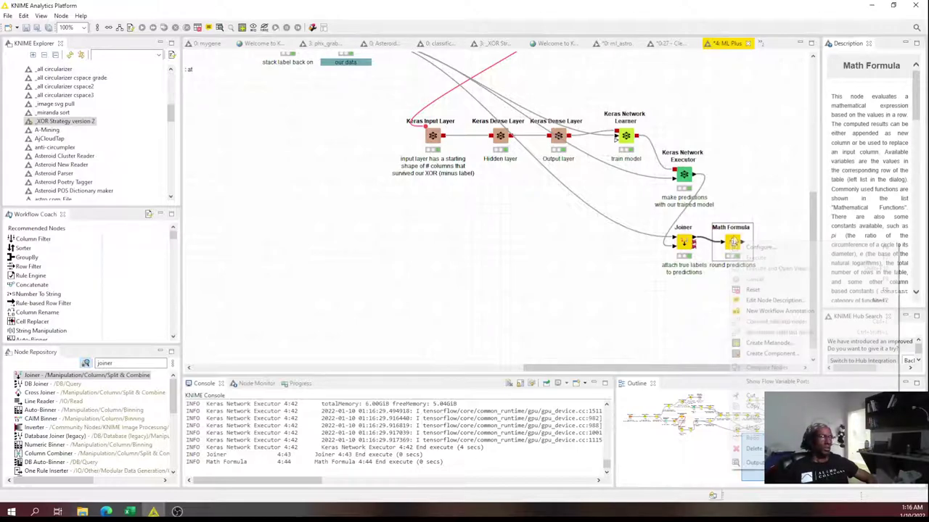
left_click(755, 463)
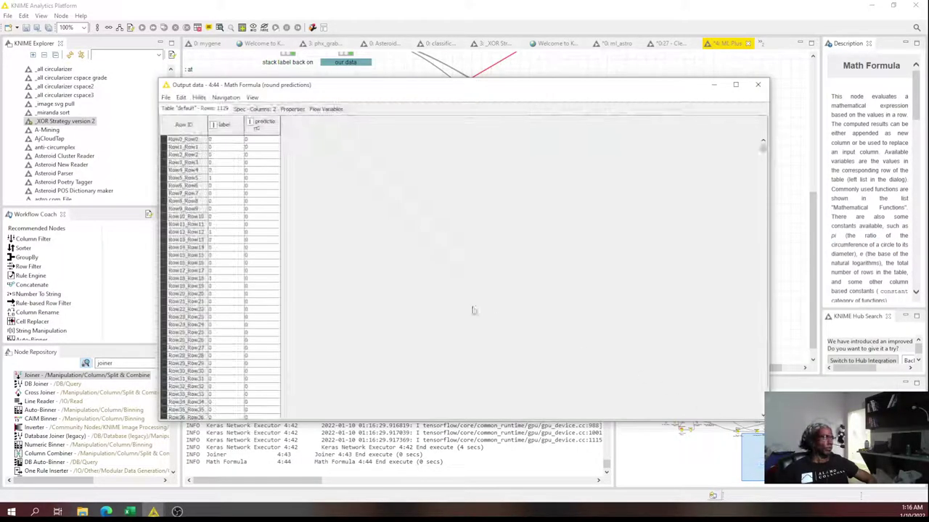
scroll(278, 234, "down", 18)
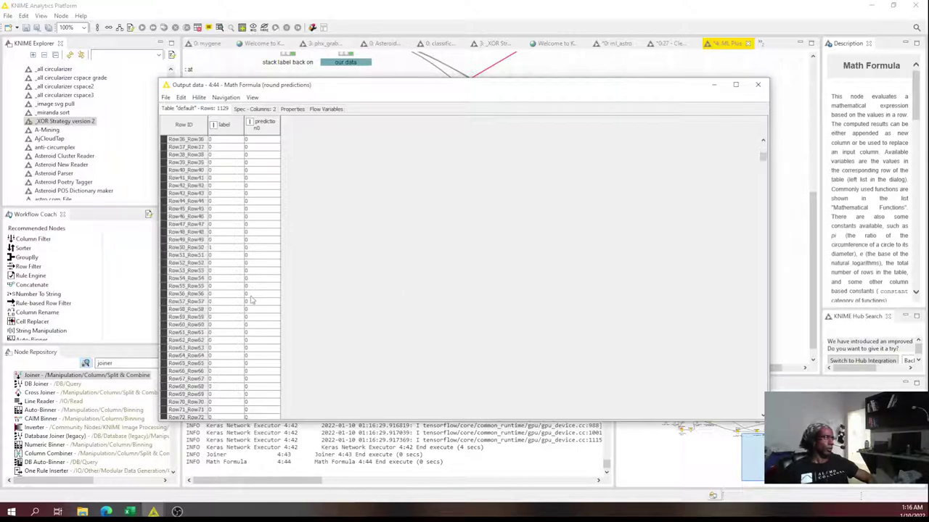
scroll(251, 302, "down", 11)
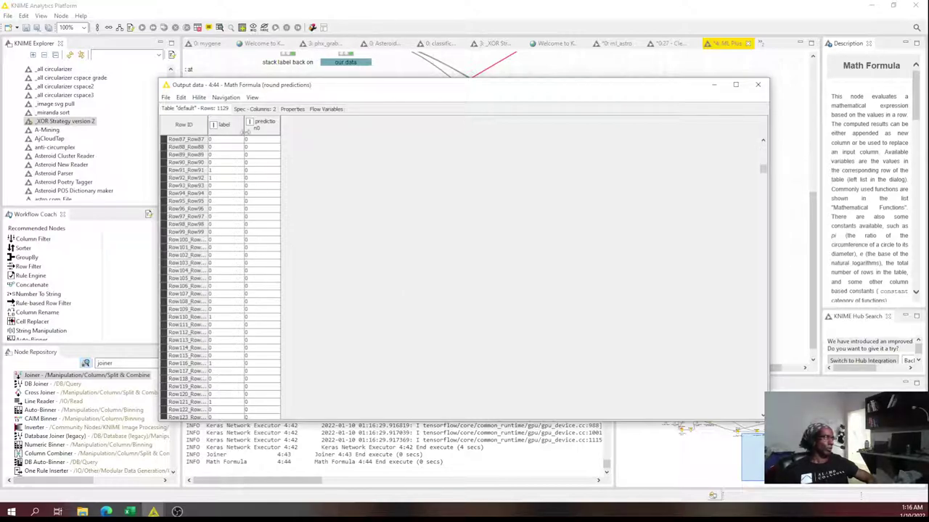
left_click(262, 109)
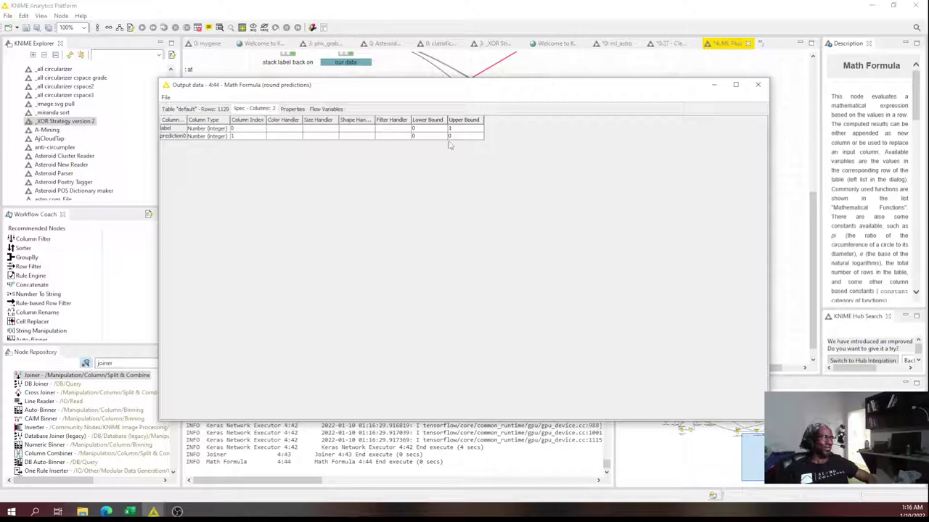
left_click_drag(460, 139, 431, 139)
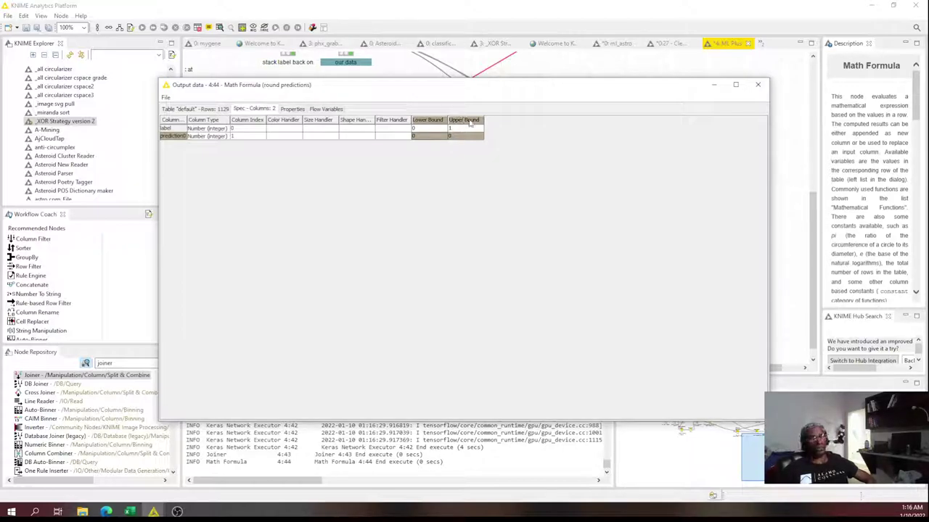
left_click(758, 85)
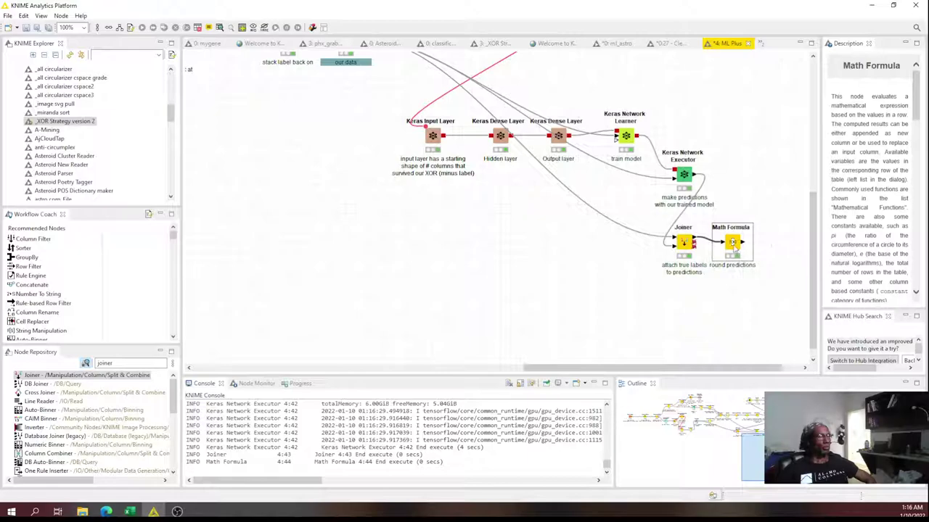
- Find the Scorer node in the repository and add it after the round predictions Math Formula node
left_click(85, 365)
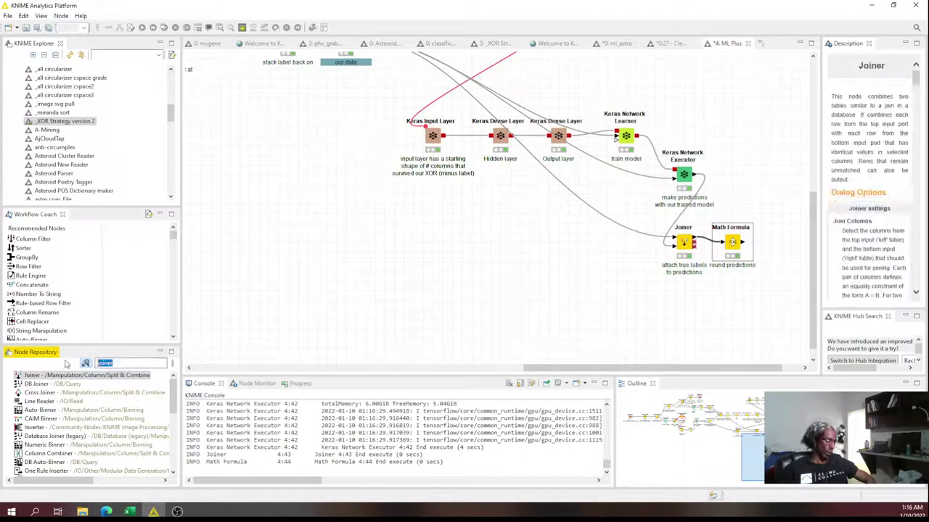
type("scorer")
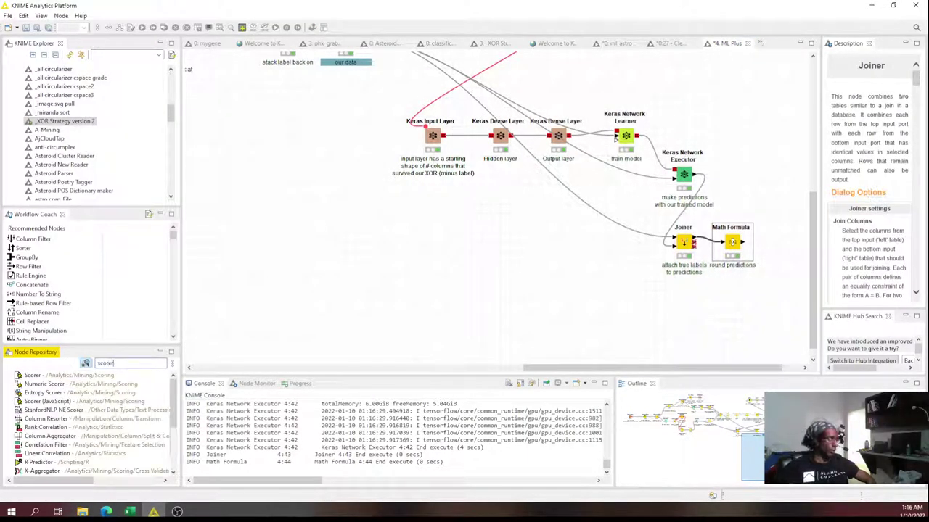
double_click(65, 376)
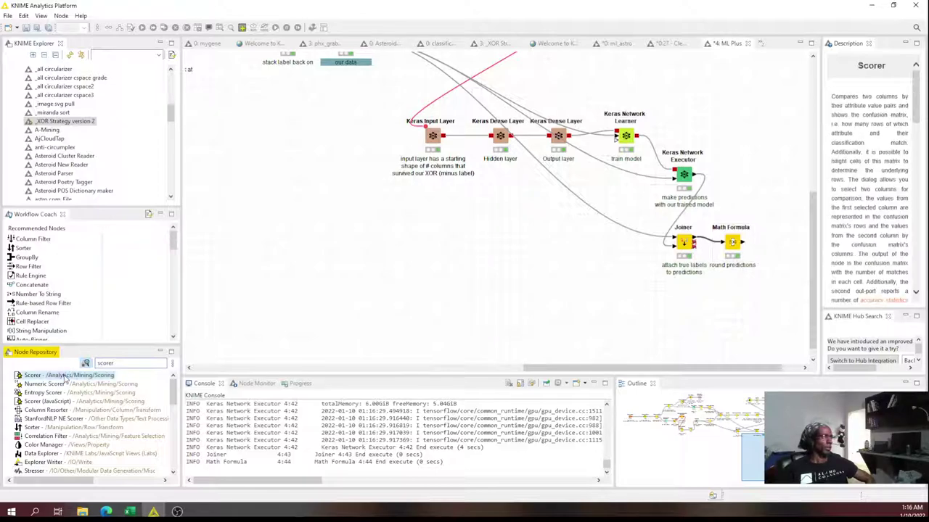
- Configure the Scorer with label as first column and prediction0 as second column, and execute it
double_click(782, 243)
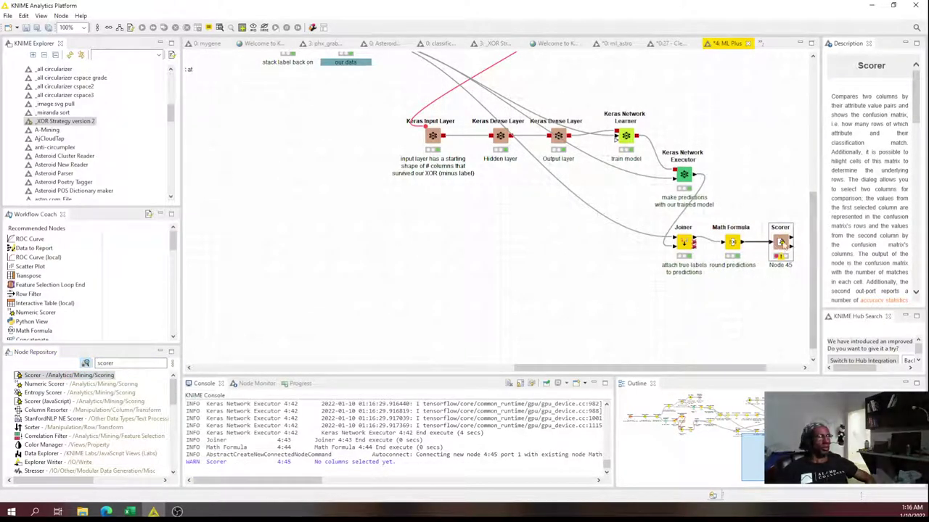
left_click(370, 198)
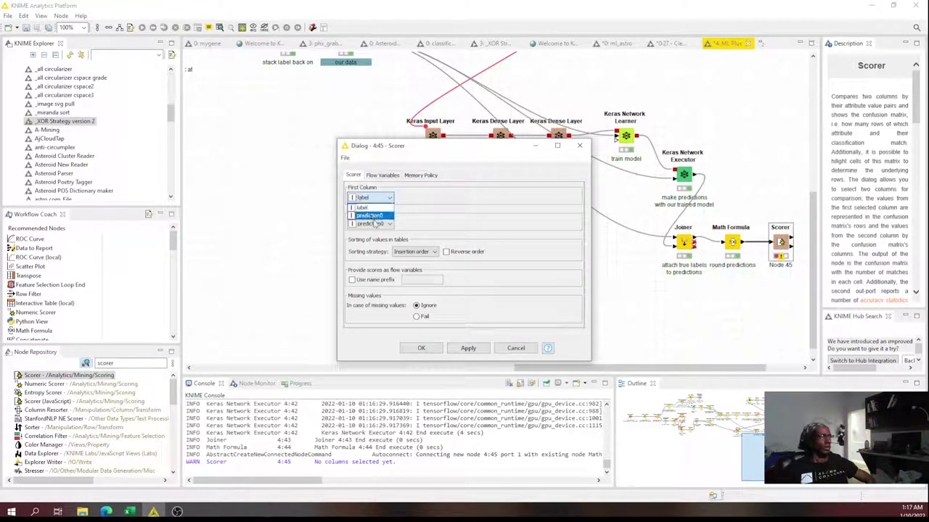
left_click(448, 223)
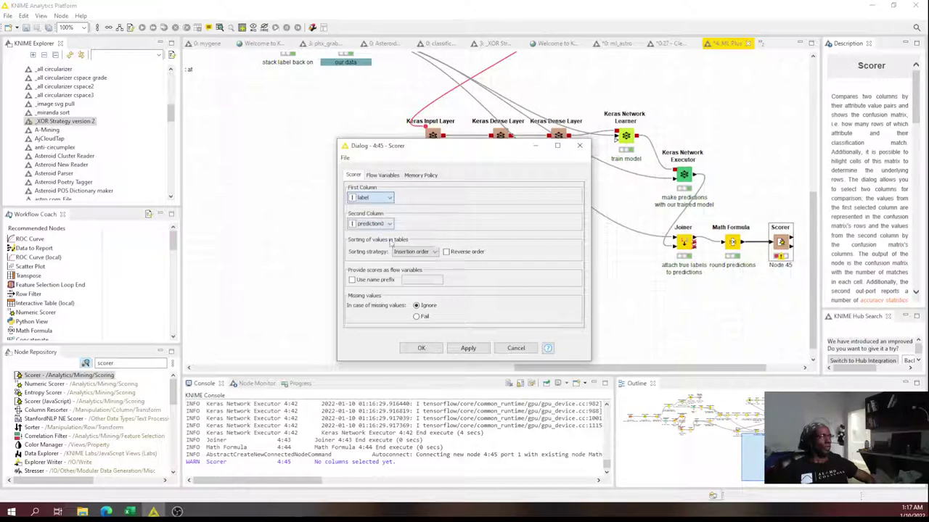
left_click(420, 348)
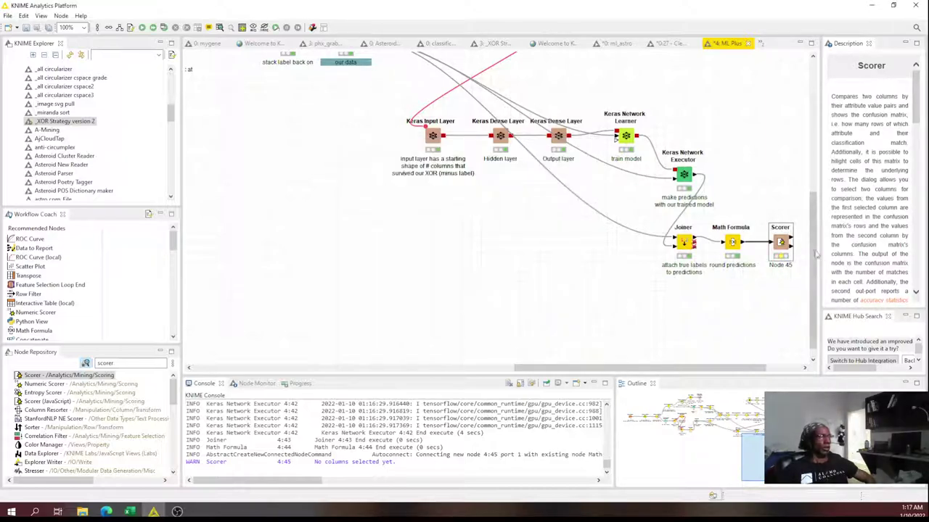
right_click(781, 244)
left_click(785, 261)
- Open the Scorer's confusion matrix and examine the cells for true labels 0 and 1 predicted as 0
right_click(781, 244)
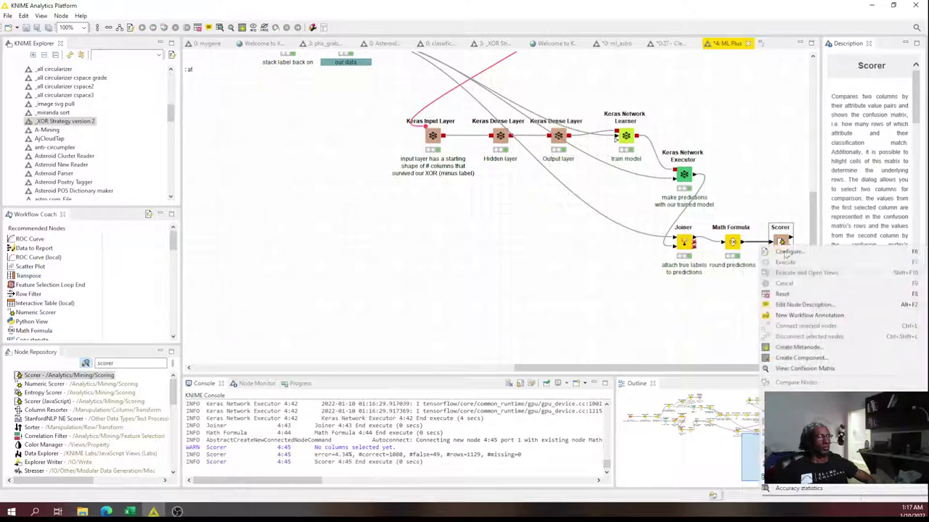
left_click(804, 369)
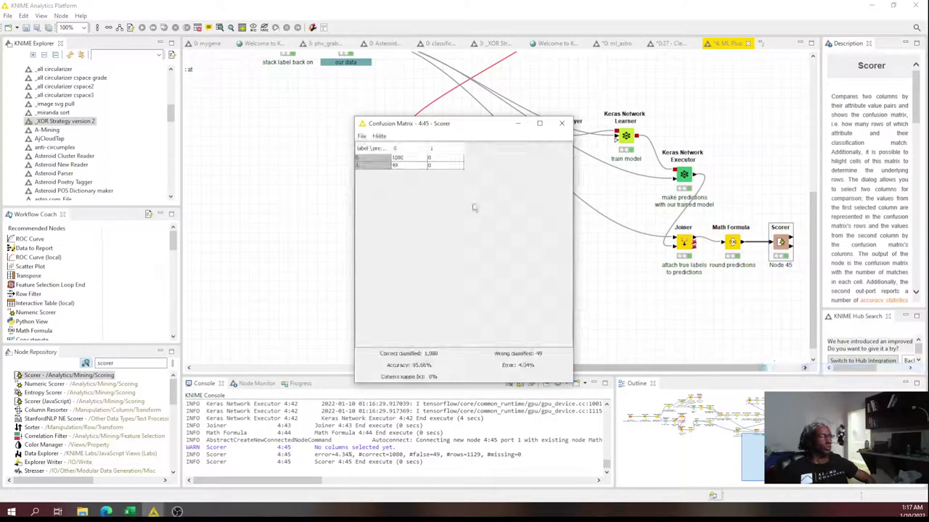
left_click(406, 161)
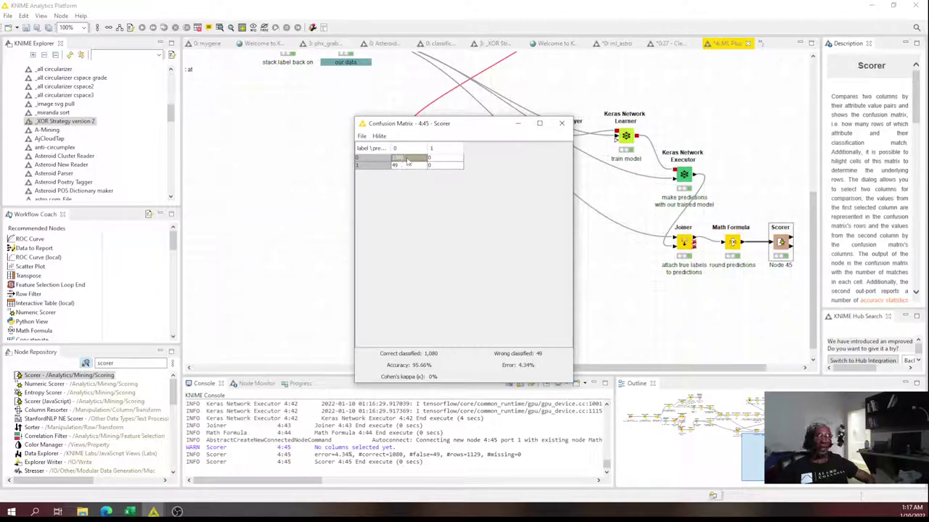
left_click(412, 158)
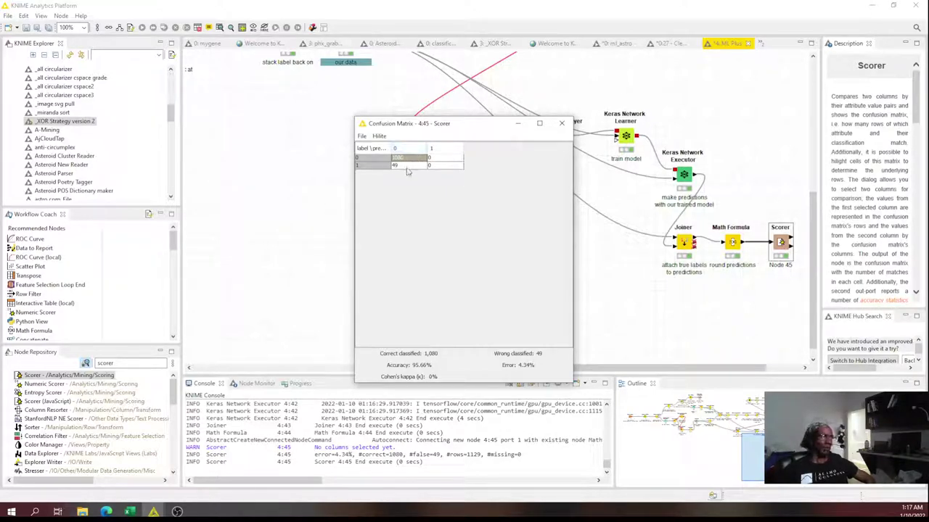
left_click(407, 167)
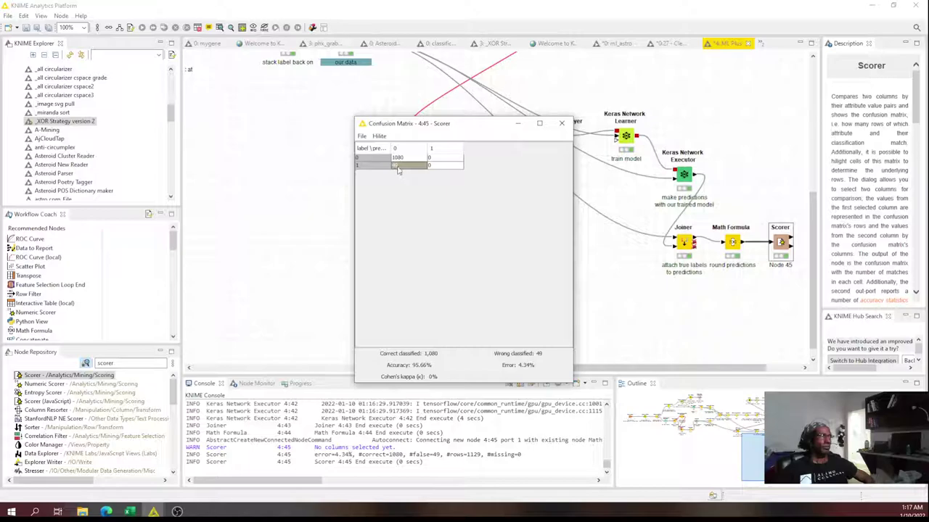
- Close the confusion matrix and select the node chain from the Keras Input Layer through the Scorer to review it
left_click(561, 123)
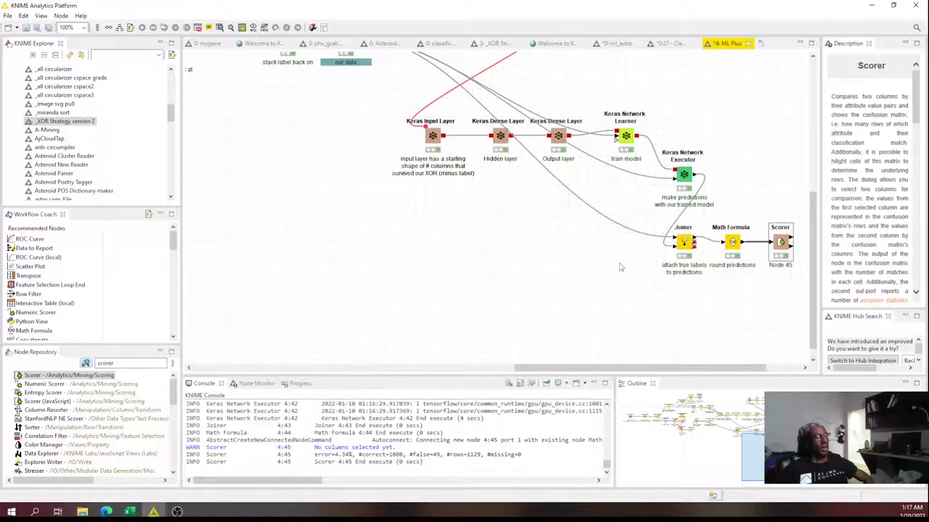
left_click_drag(620, 368, 686, 368)
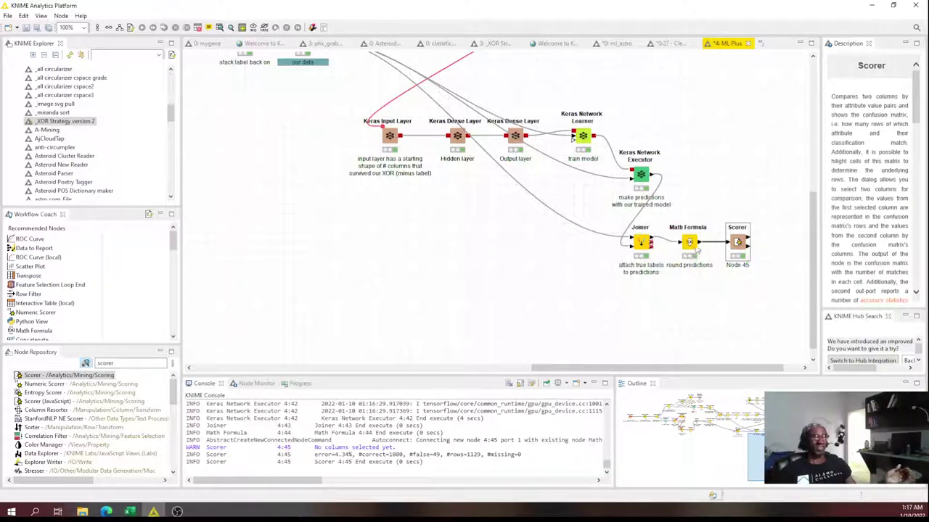
mouse_move(698, 248)
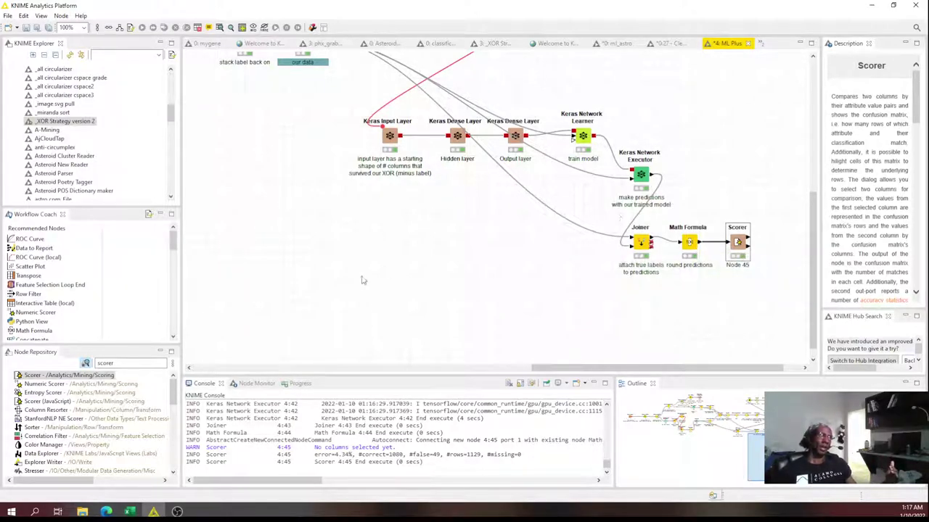
left_click_drag(286, 125, 776, 297)
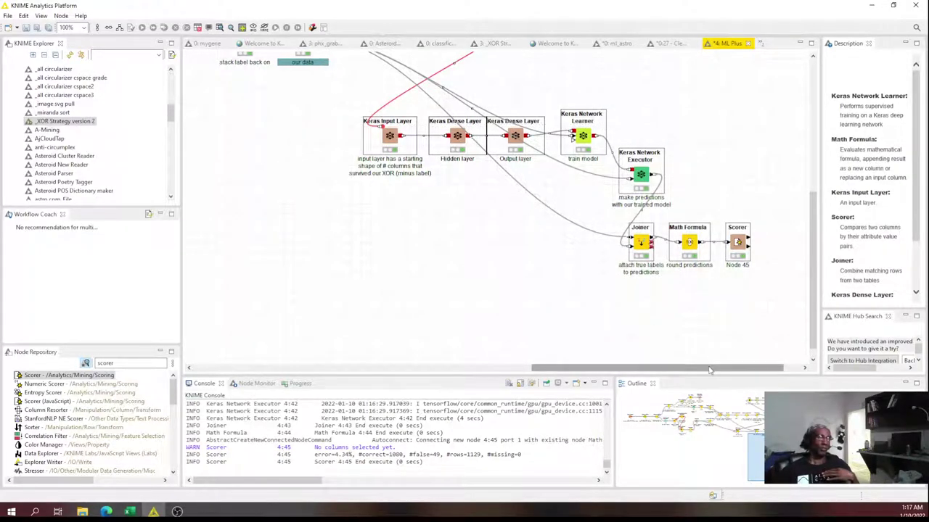
- Open the Excel Reader's file table and examine tagged versus missing entries in the trait columns, especially Adopted
left_click_drag(696, 368, 359, 342)
right_click(253, 206)
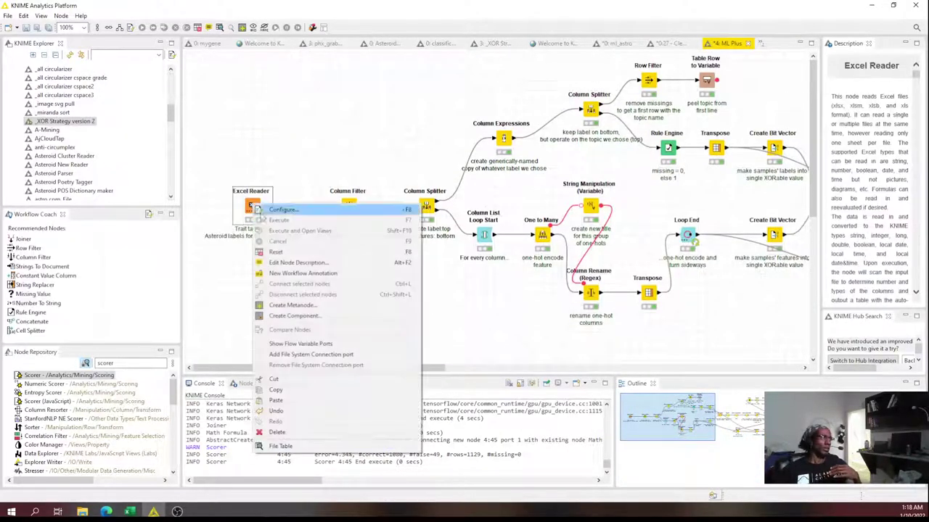
left_click(353, 447)
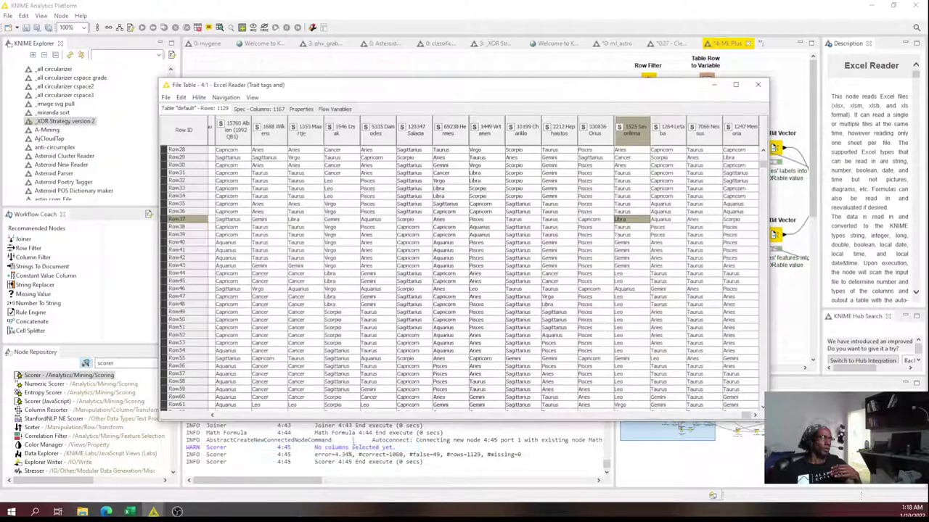
left_click_drag(746, 415, 222, 417)
left_click_drag(367, 180, 406, 406)
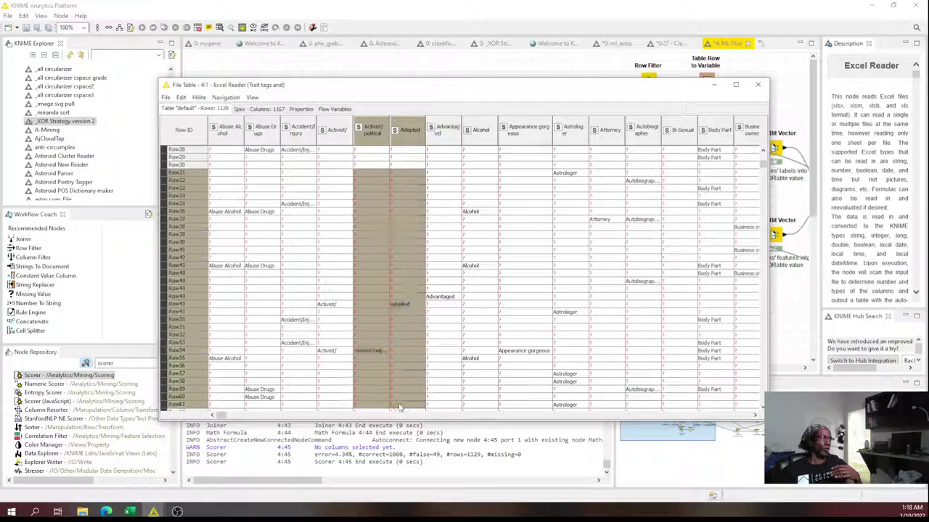
left_click_drag(520, 174, 528, 375)
left_click_drag(407, 281, 408, 151)
left_click(409, 335)
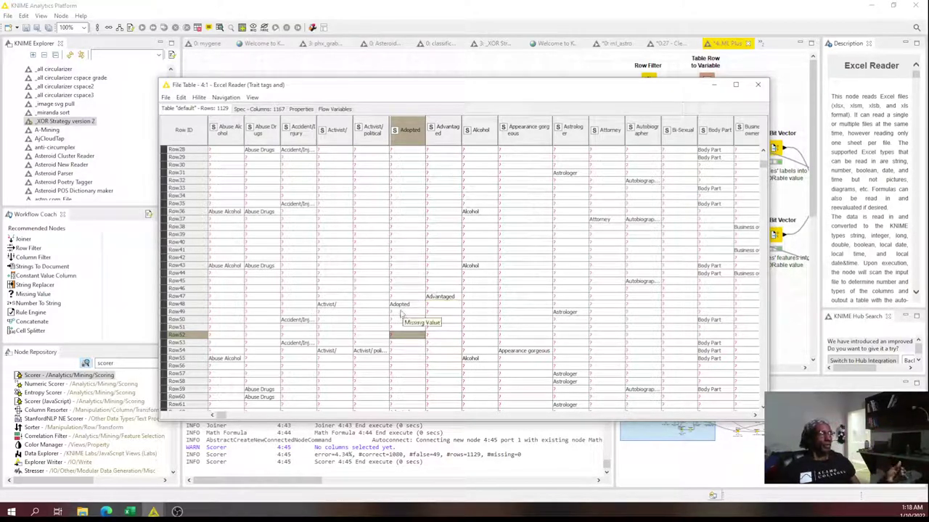
left_click(400, 306)
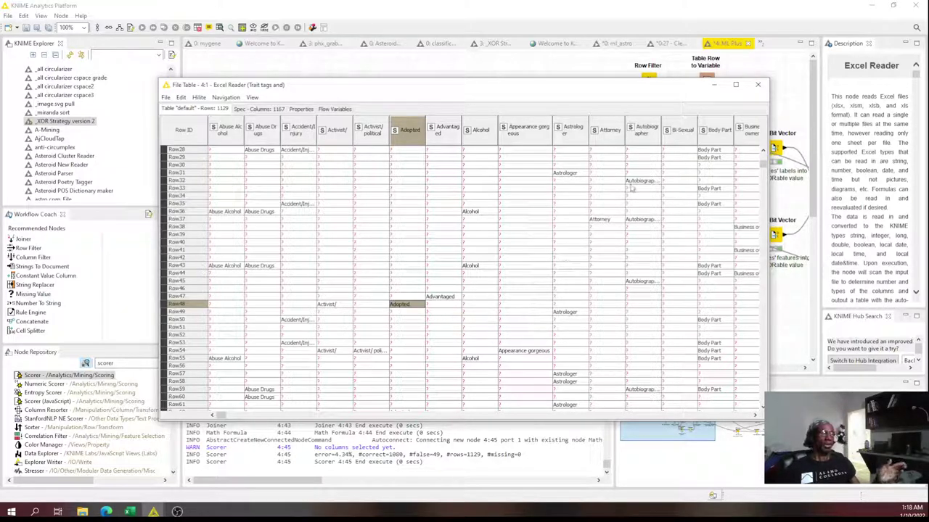
- Examine the Alcohol column's tagged rows and compare them with the Abuse Alcohol and Abuse Drugs entries in the same rows
left_click_drag(475, 166, 480, 190)
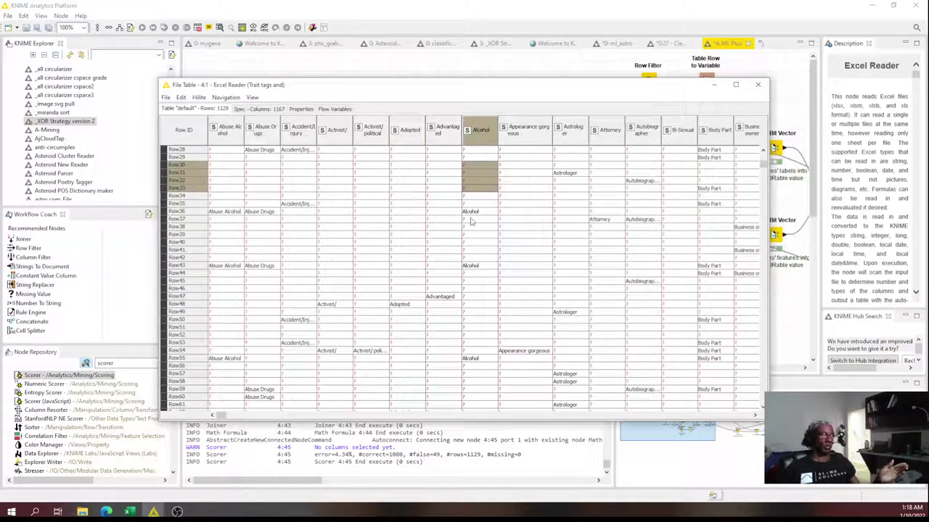
left_click(470, 211)
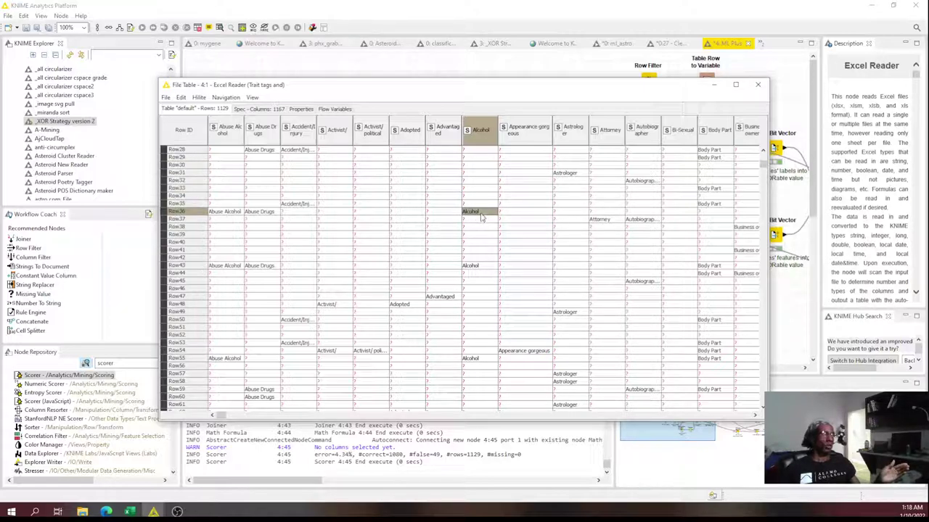
left_click_drag(222, 213, 466, 216)
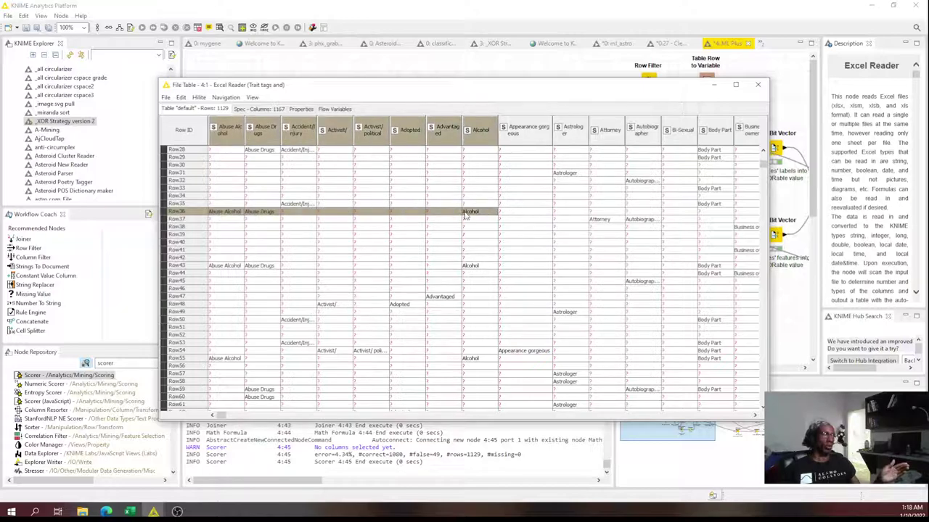
left_click_drag(489, 268, 255, 259)
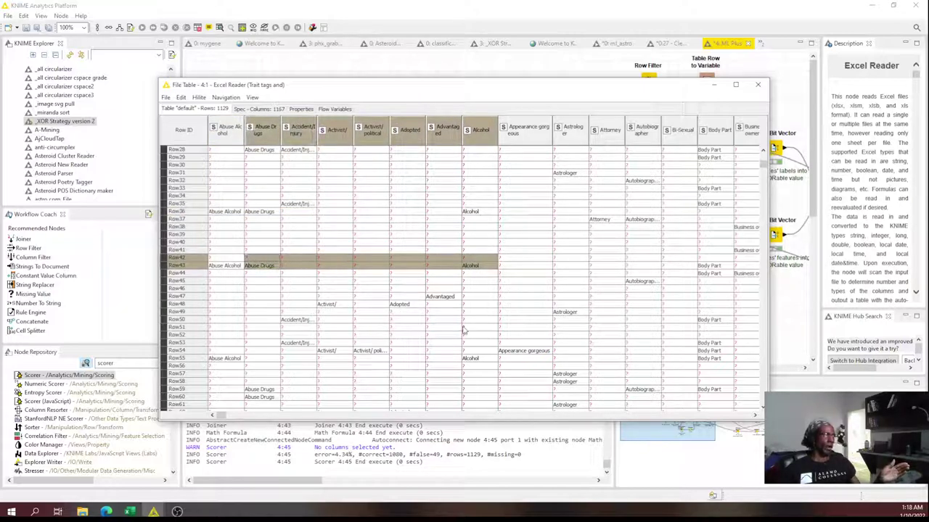
scroll(448, 326, "down", 11)
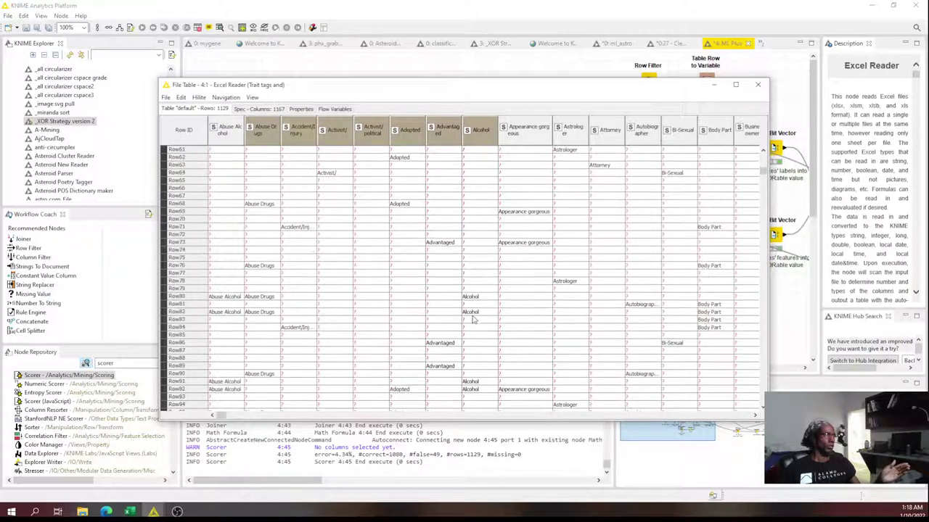
scroll(472, 320, "down", 1)
left_click_drag(472, 300, 243, 289)
left_click(470, 366)
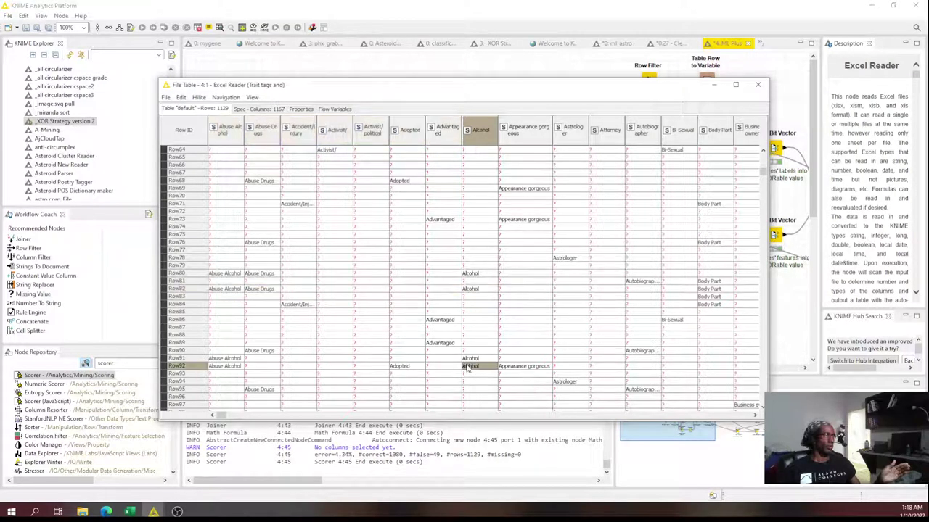
left_click_drag(470, 367, 222, 359)
scroll(268, 346, "down", 6)
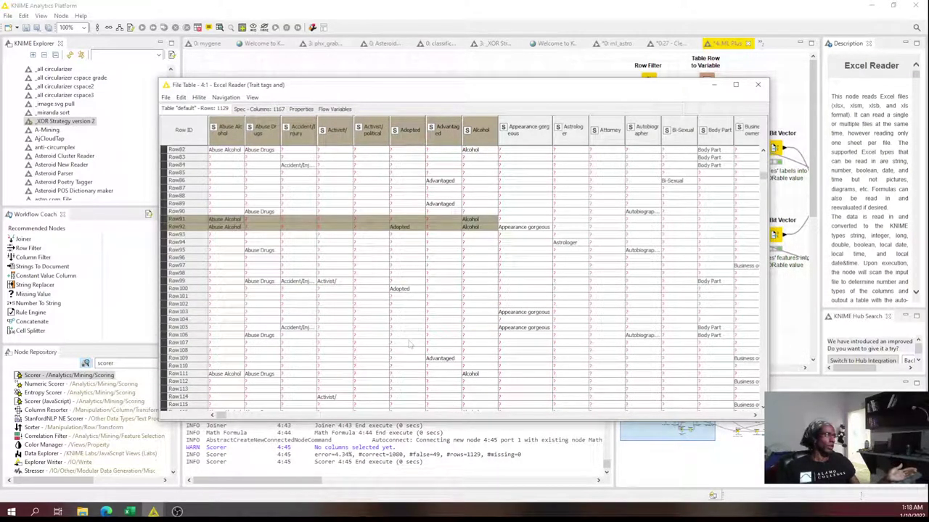
scroll(471, 358, "down", 2)
left_click(471, 367)
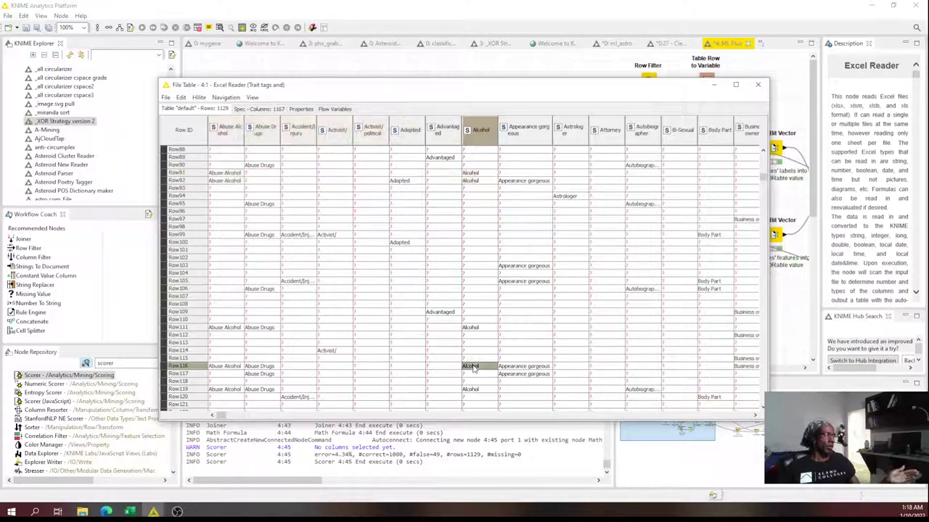
- Inspect the stretches of missing values between tagged entries in the Alcohol column, and close the file table
left_click_drag(485, 321, 484, 197)
scroll(472, 244, "up", 5)
scroll(472, 244, "up", 8)
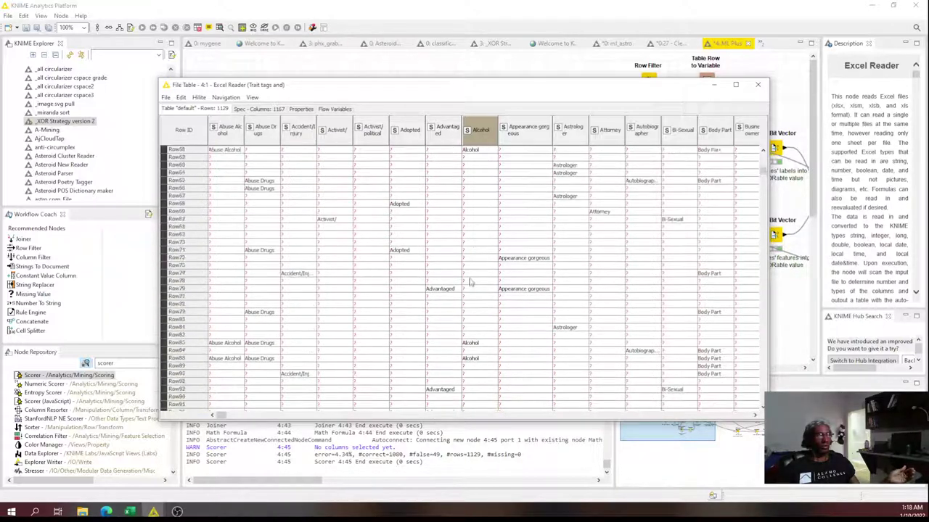
left_click_drag(483, 357, 485, 219)
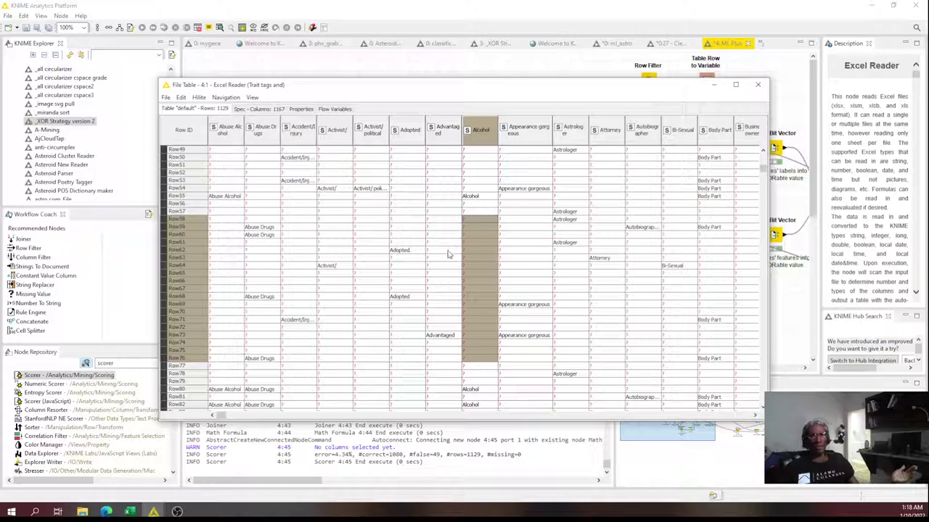
left_click(484, 204)
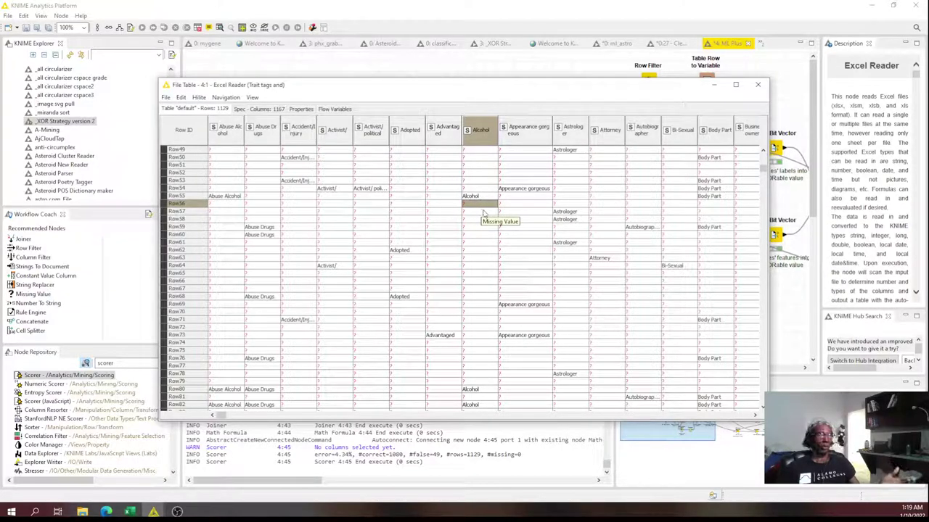
left_click_drag(472, 228, 471, 359)
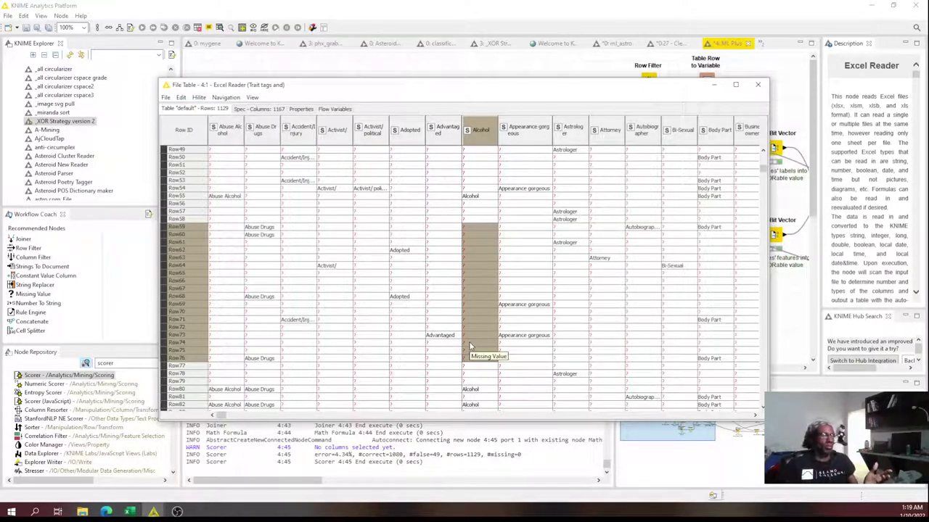
left_click_drag(472, 212, 472, 338)
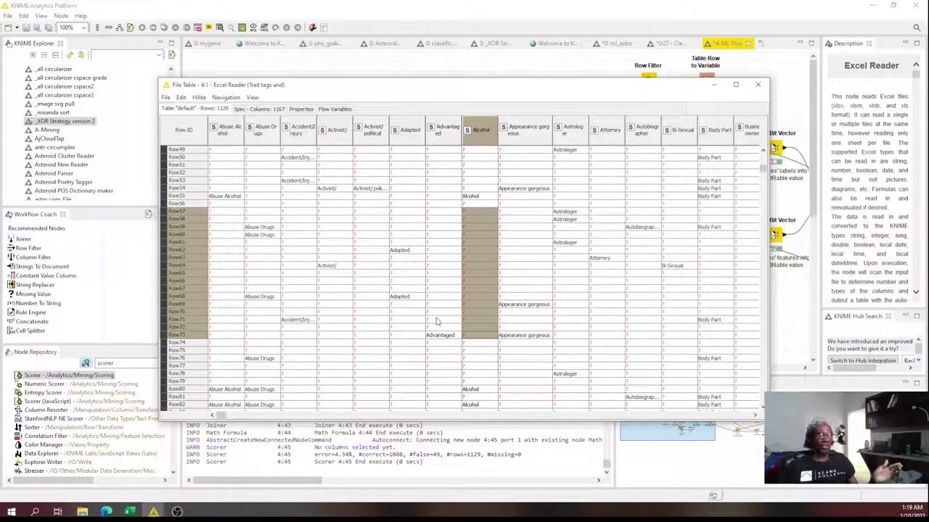
scroll(491, 231, "up", 1)
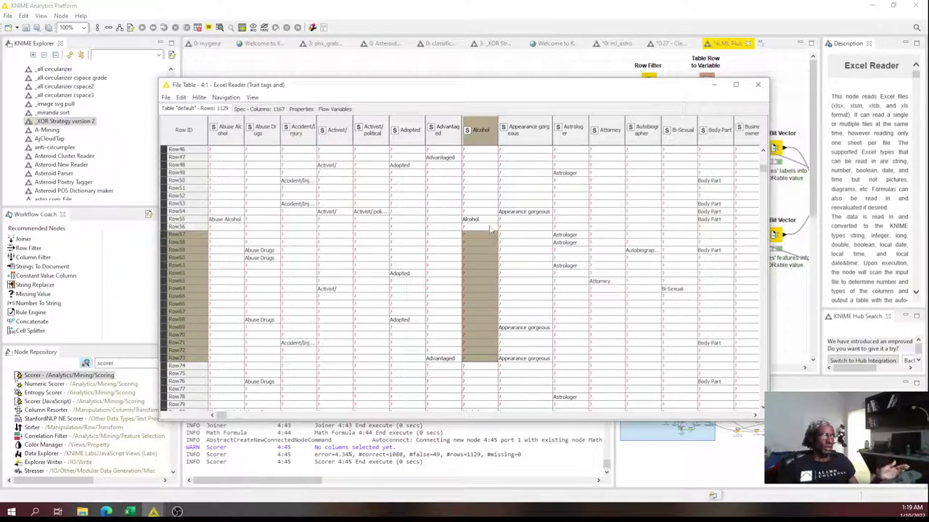
left_click_drag(478, 220, 473, 396)
mouse_move(490, 229)
left_mouse_down()
mouse_move(477, 389)
mouse_move(479, 194)
mouse_move(490, 217)
left_mouse_up()
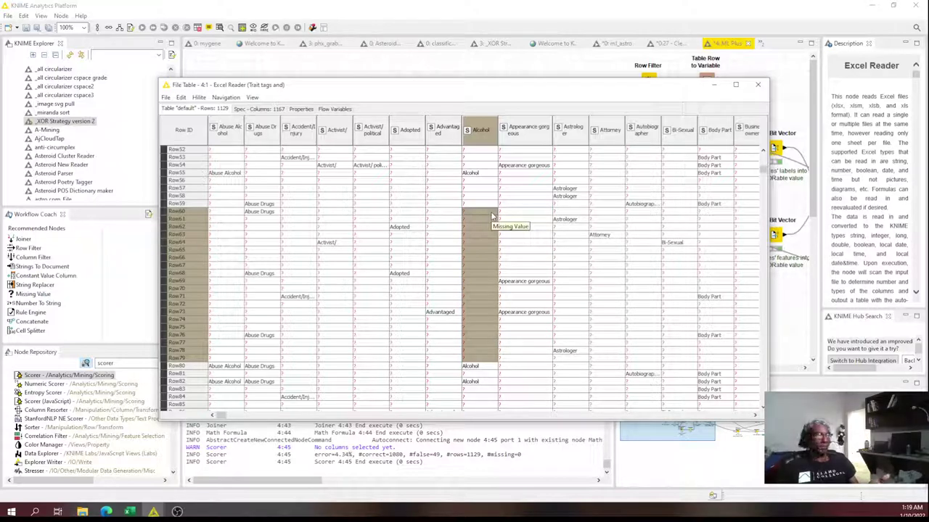
mouse_move(481, 244)
left_mouse_down()
mouse_move(481, 270)
mouse_move(481, 258)
left_mouse_up()
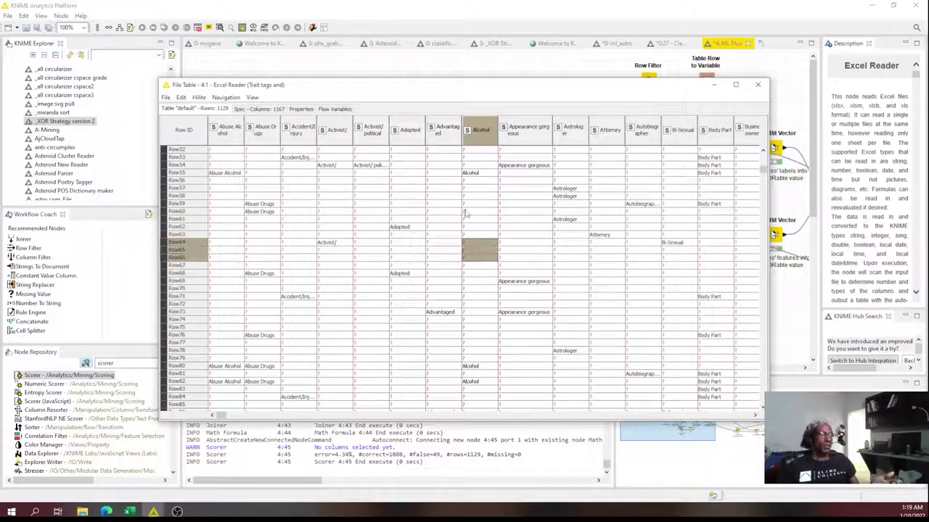
left_click(476, 175)
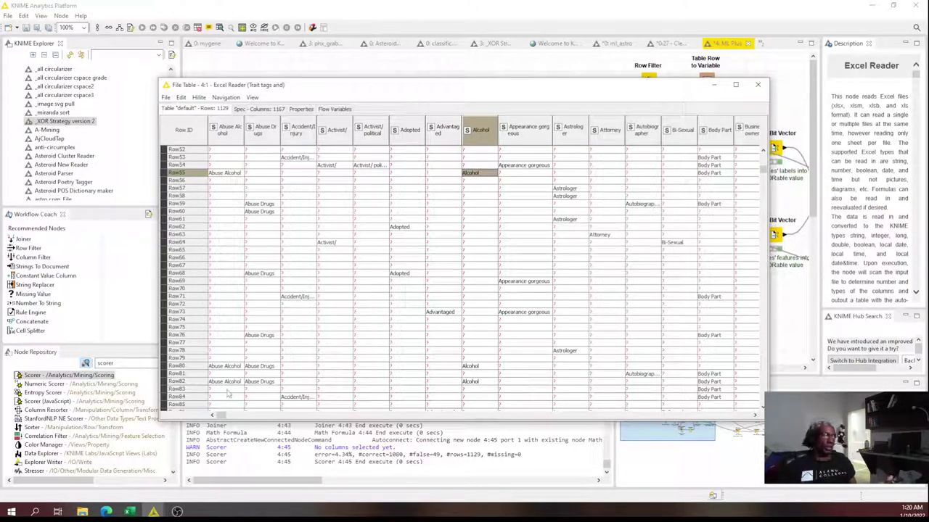
left_click(758, 86)
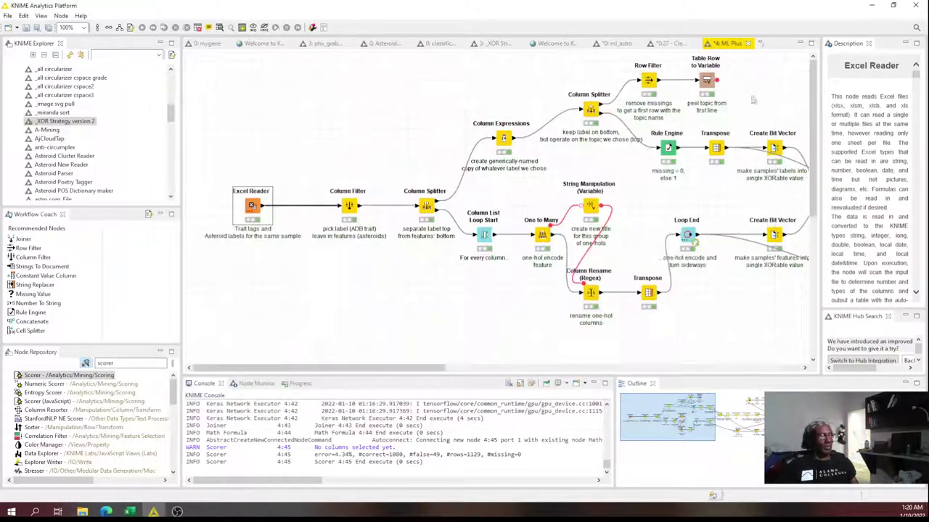
scroll(632, 369, "up", 2)
scroll(633, 348, "down", 6)
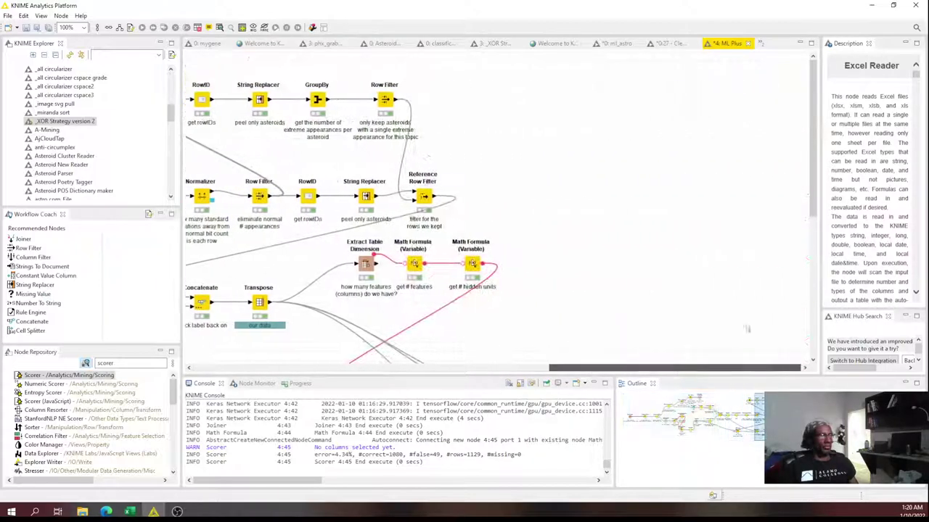
left_click(695, 230)
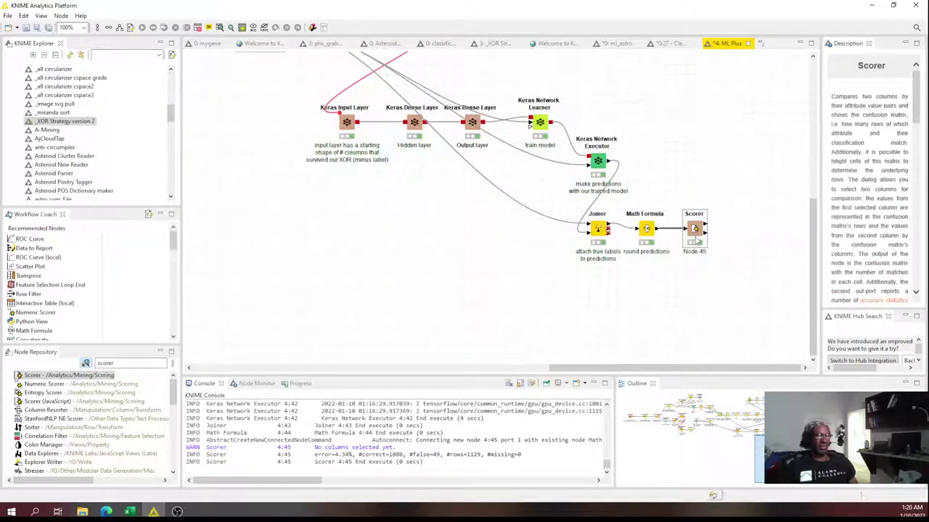
right_click(693, 231)
left_click(668, 148)
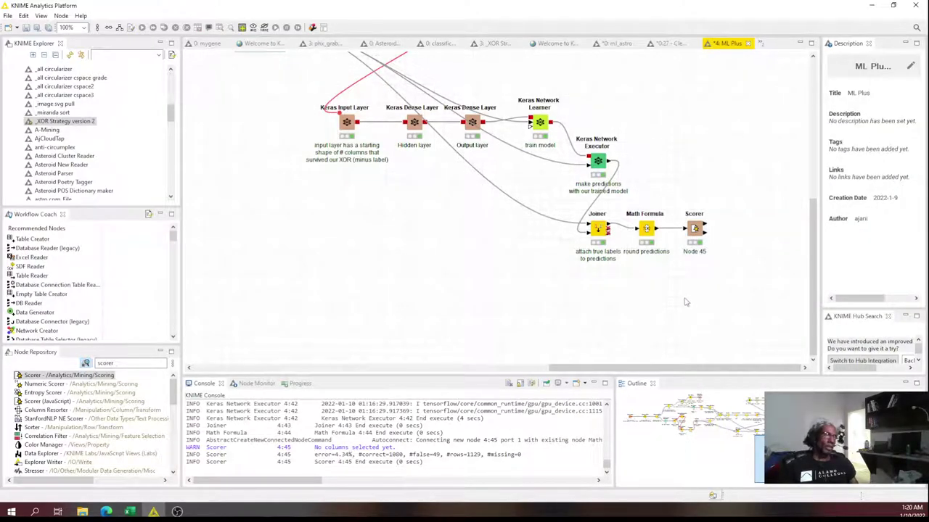
- Open the Scorer's confusion matrix output table, examine its cells for labels 0 and 1, and close it
scroll(688, 301, "up", 4)
scroll(681, 299, "down", 3)
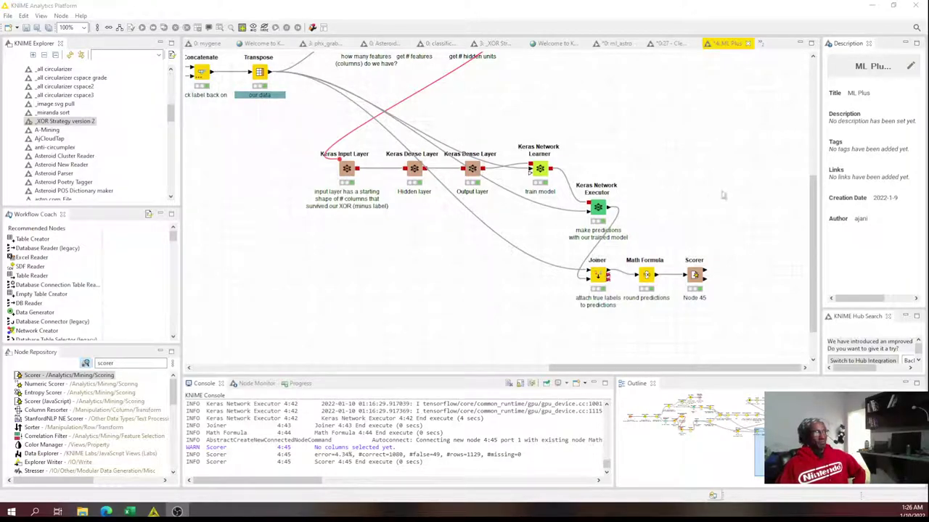
right_click(695, 275)
left_click(755, 261)
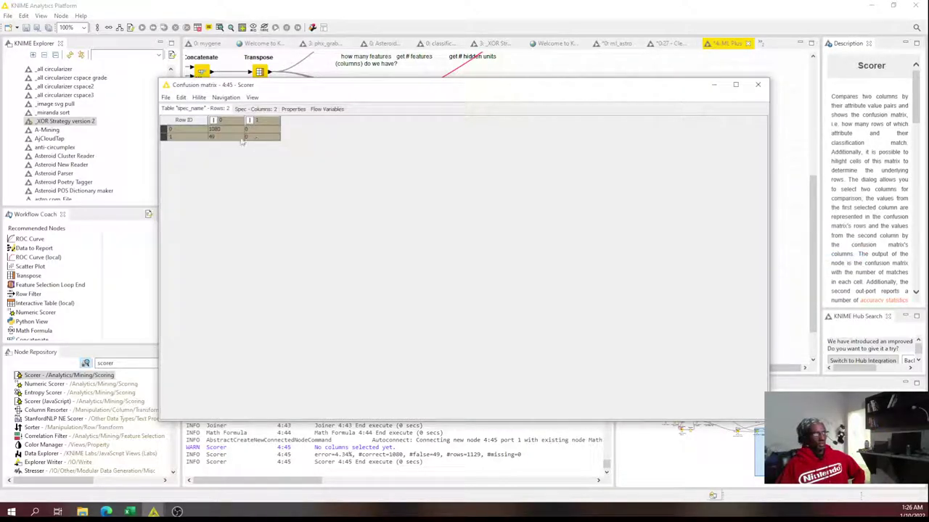
left_click(233, 133)
left_click(225, 130)
left_click(245, 139)
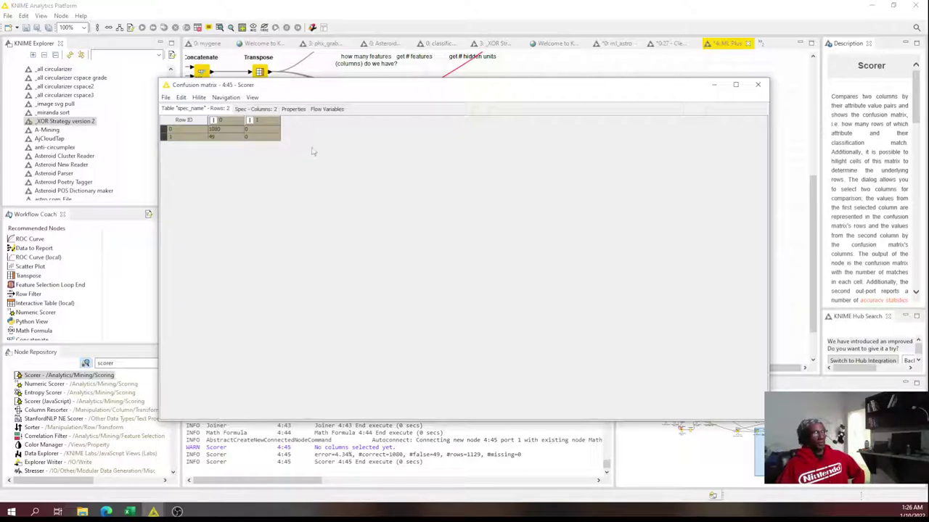
left_click(758, 85)
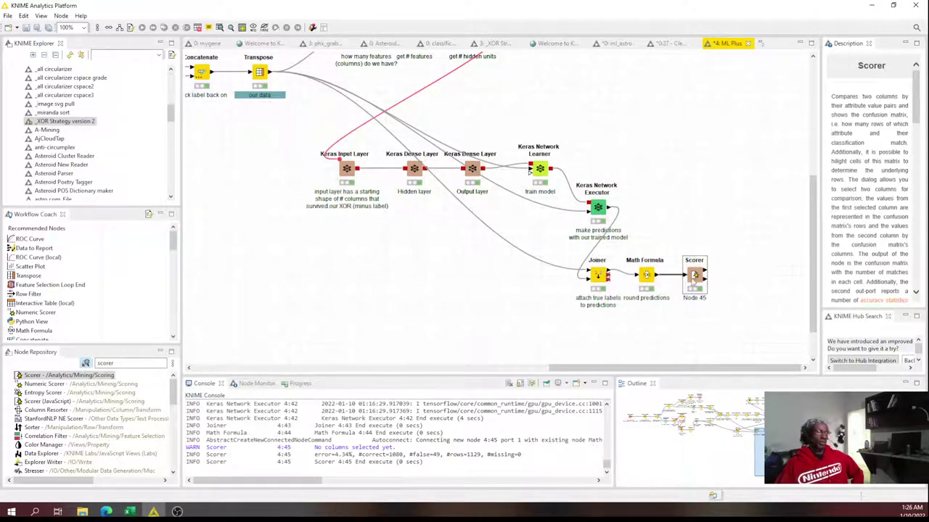
- Open the Transpose node's output table and examine the label values alongside the asteroid columns for Row81 to Row95
right_click(646, 278)
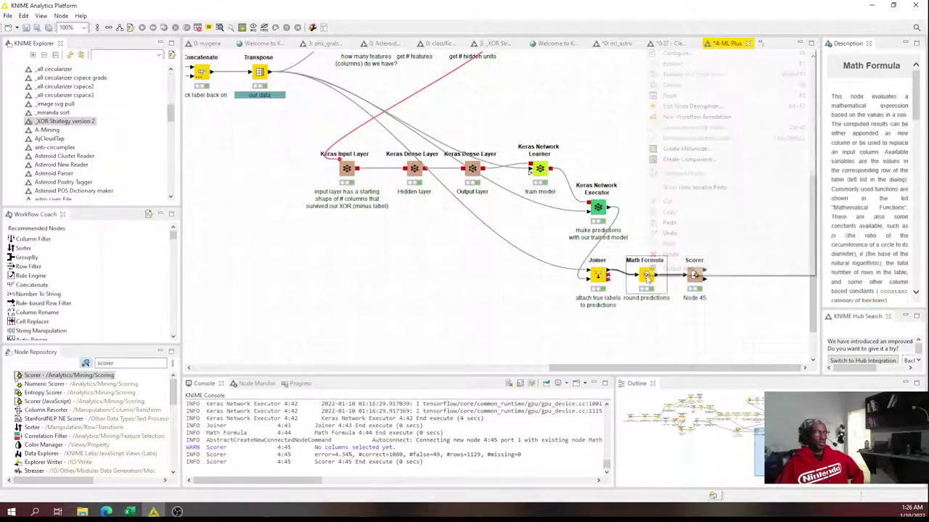
left_click(458, 279)
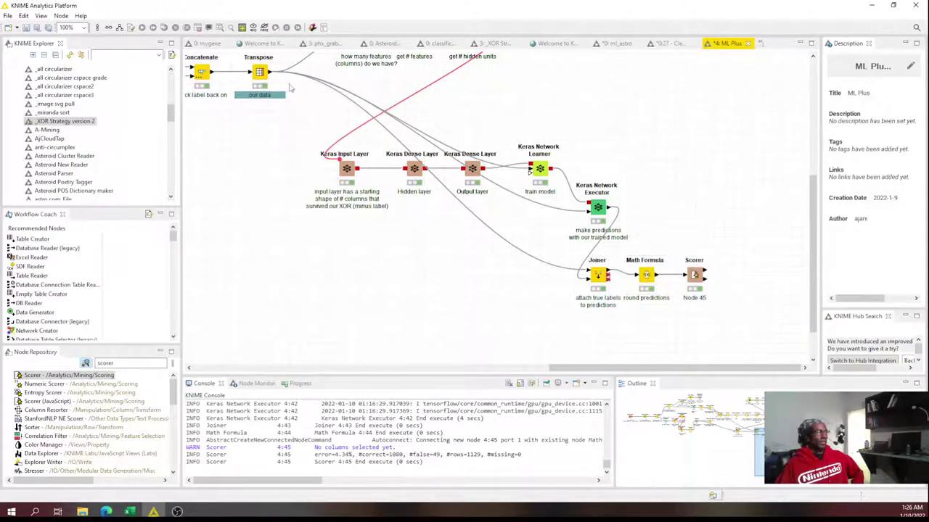
right_click(261, 72)
left_click(300, 294)
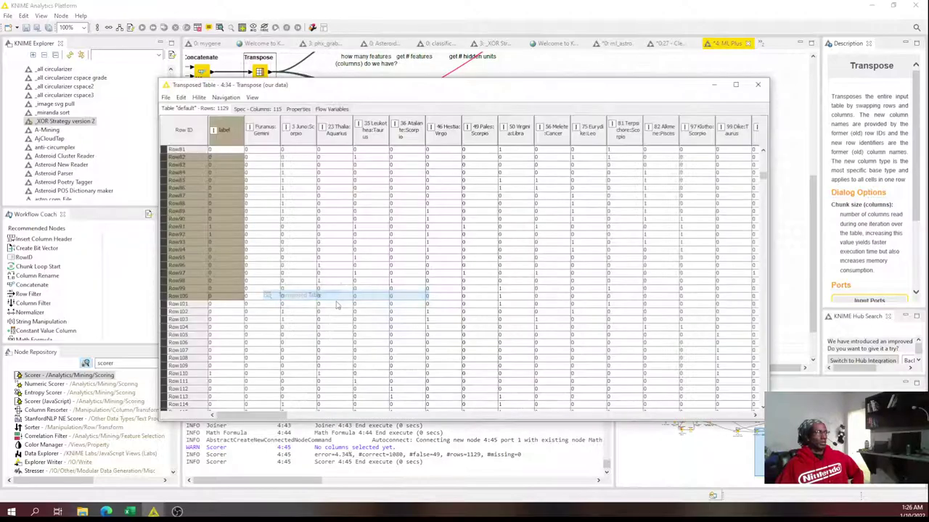
left_click(285, 174)
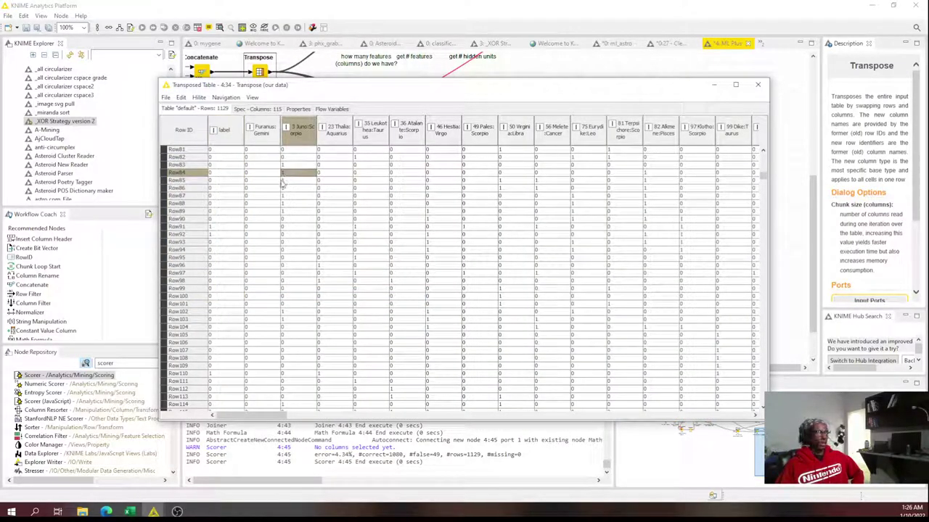
left_click_drag(228, 151, 442, 183)
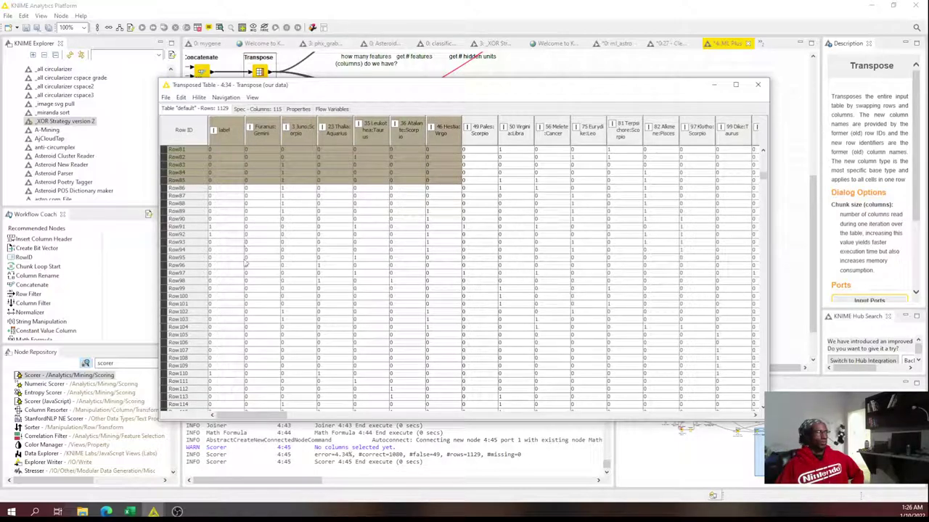
left_click(244, 259)
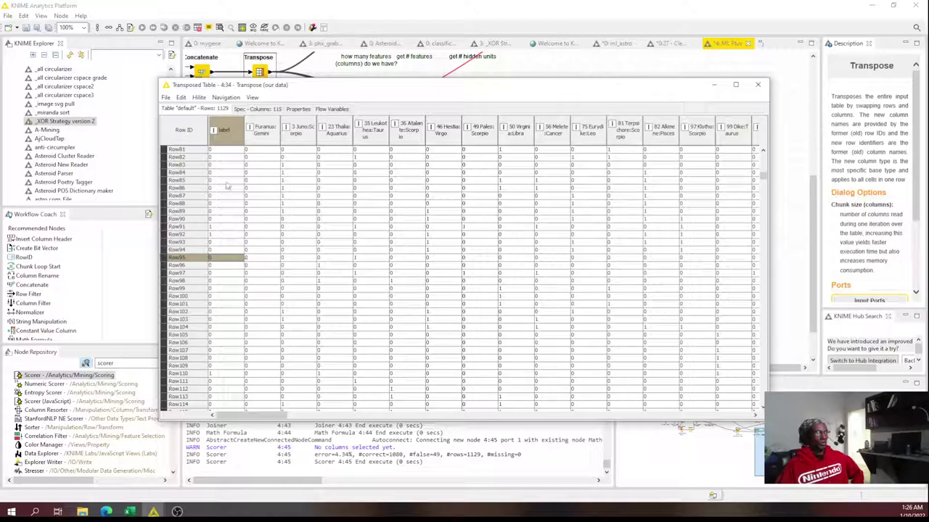
- Compare the rows labelled 0 with Row91 and Row92 in the transposed table, check their asteroid values, and close the table
left_click_drag(232, 152, 226, 240)
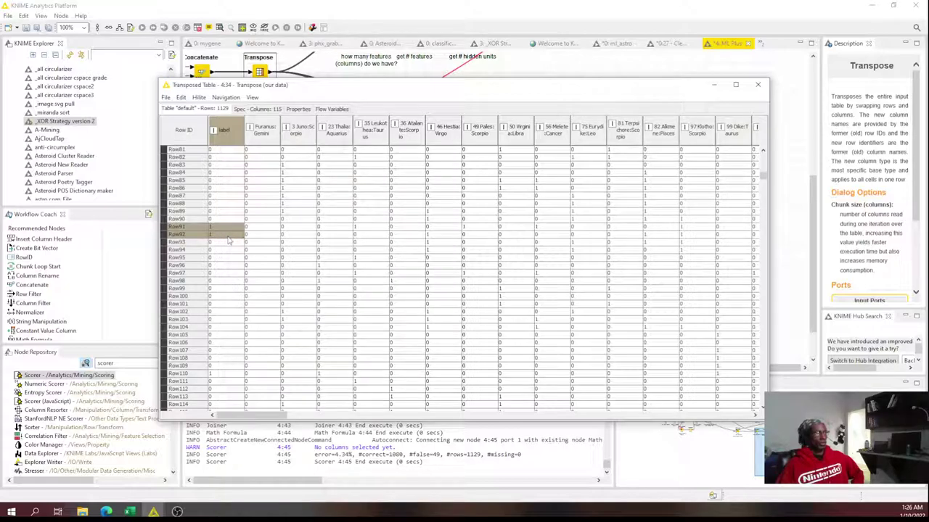
left_click_drag(227, 219, 240, 154)
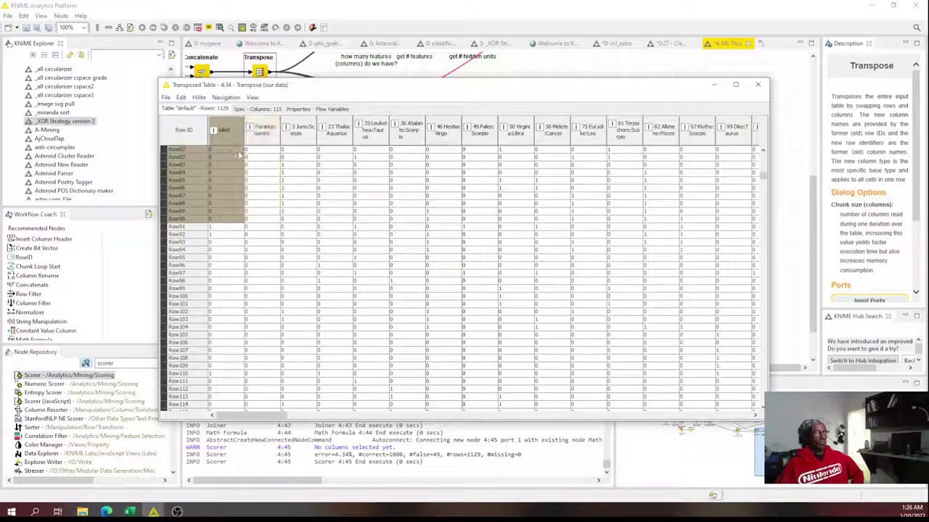
left_click_drag(212, 236, 253, 158)
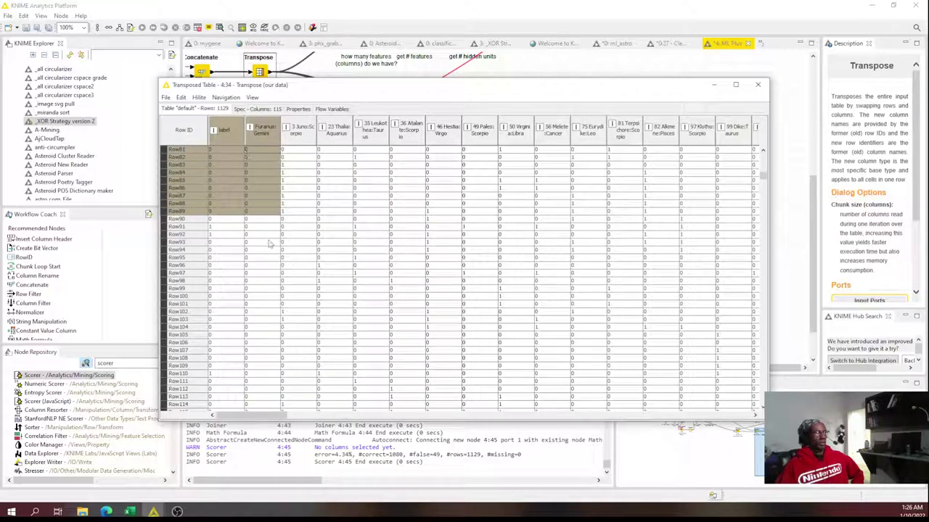
left_click_drag(251, 285, 667, 248)
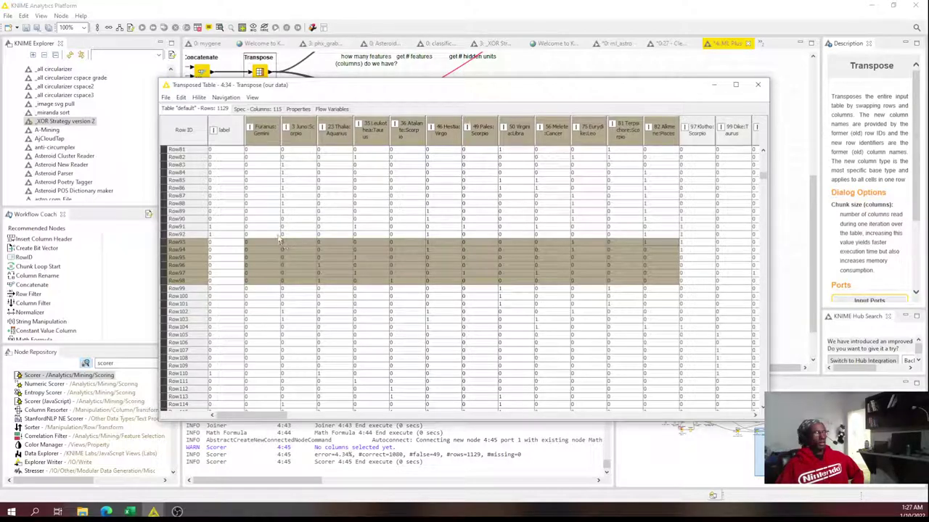
left_click(392, 226)
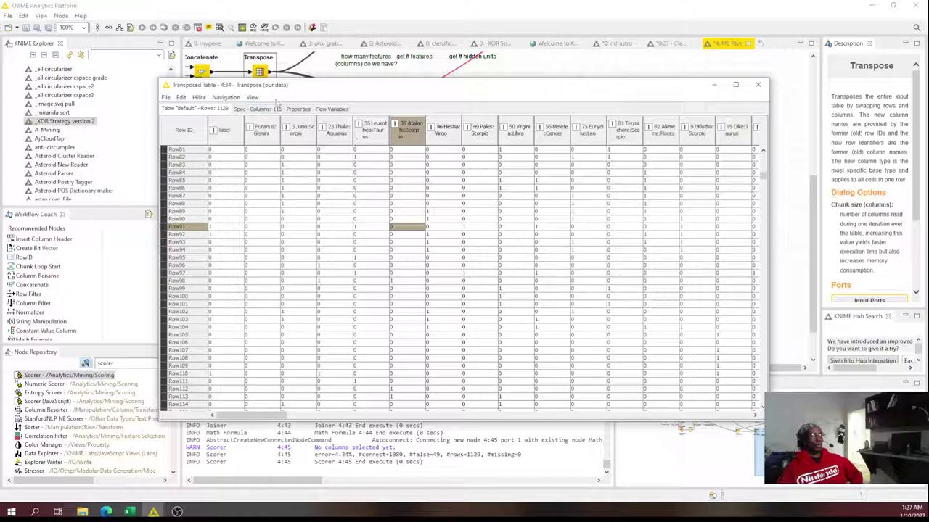
left_click(757, 85)
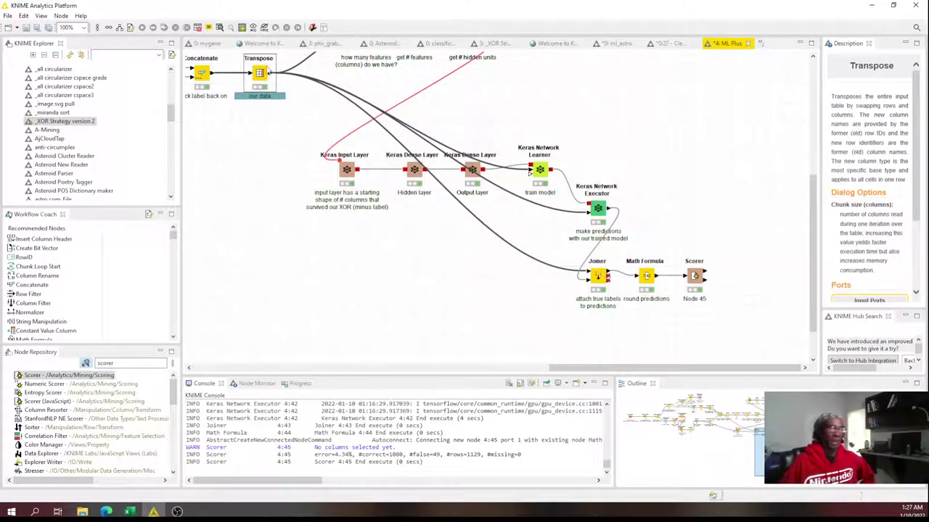
- Add a Logistic Regression Learner node below the Keras layers and connect the Transpose output to it
left_click(116, 364)
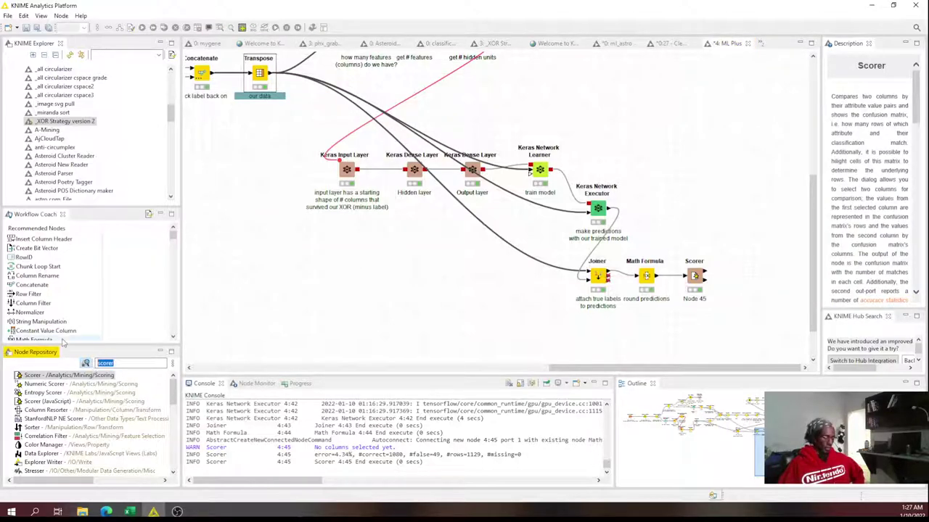
key("BackSpace")
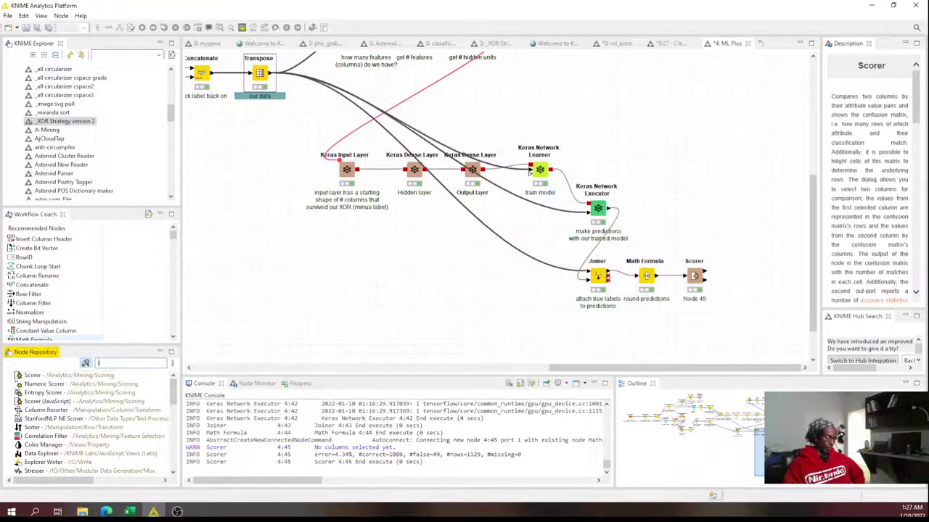
type("logi")
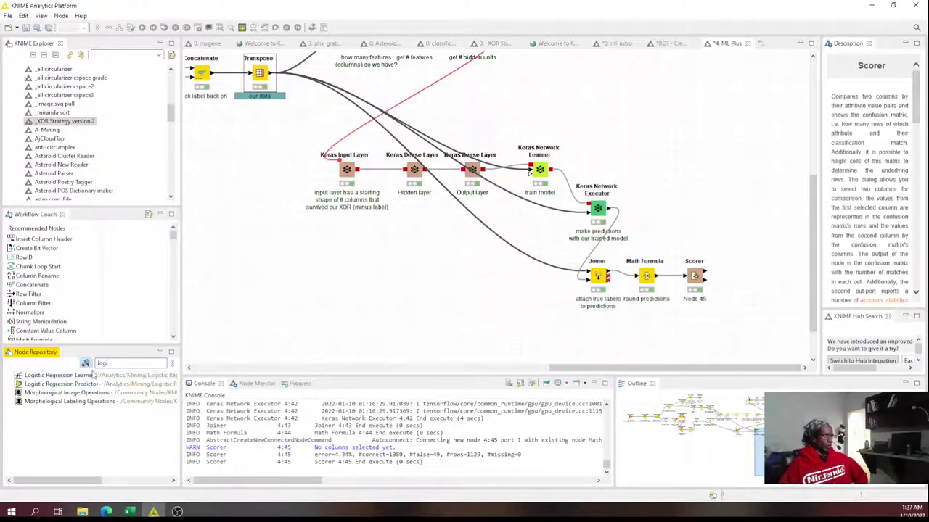
left_click_drag(107, 379, 279, 267)
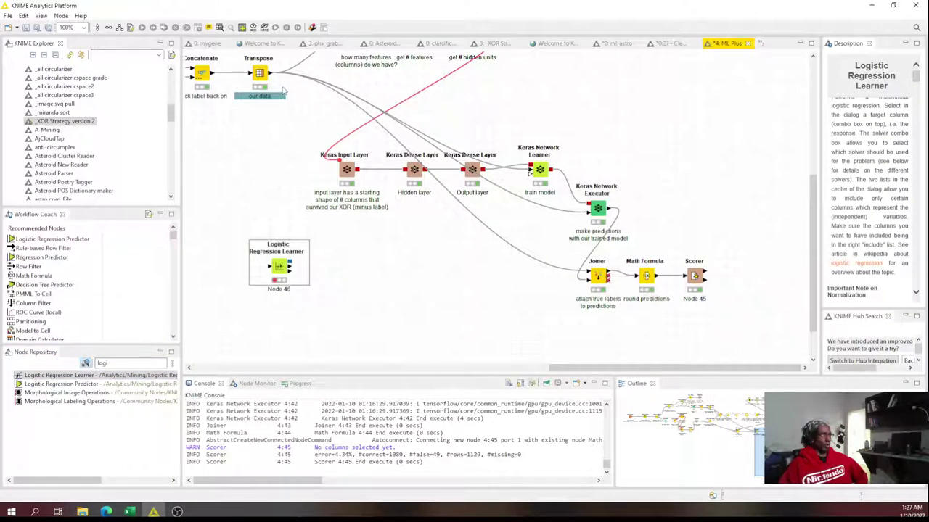
left_click_drag(272, 73, 280, 268)
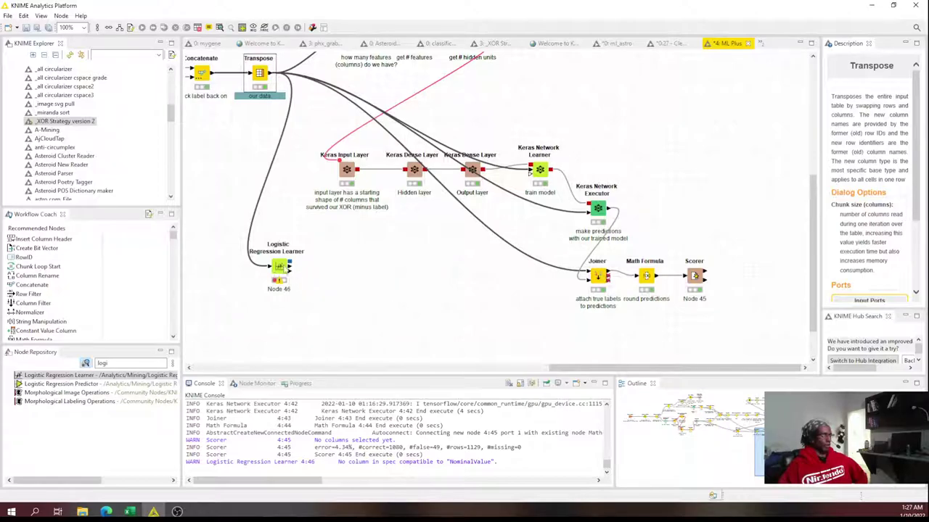
- Insert a Number To String node between Transpose and the Logistic Regression Learner
double_click(129, 362)
type("n")
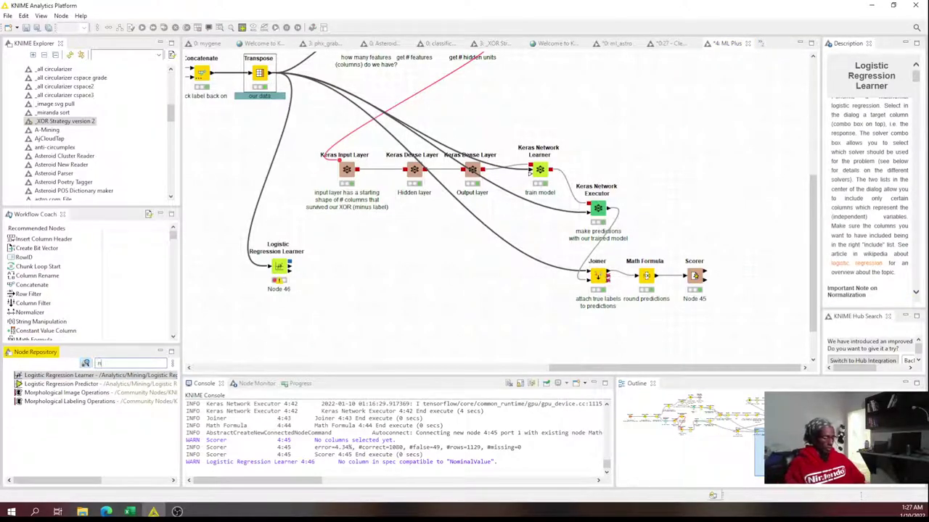
type("umber")
left_click_drag(62, 383, 233, 260)
left_click(285, 275)
left_click(310, 232)
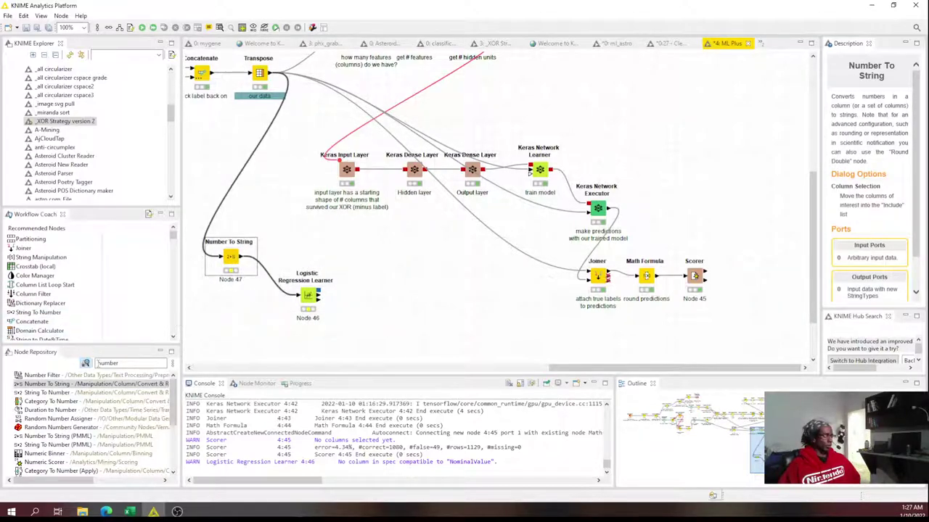
- Put a Rule Engine node in place of Number To String between Transpose and the Logistic Regression Learner
scroll(58, 320, "down", 2)
left_click(61, 355)
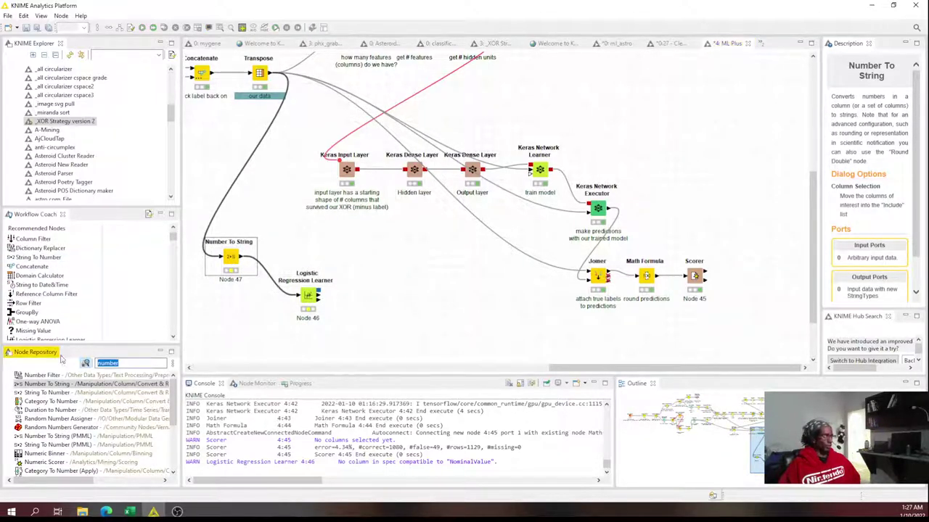
type("rule")
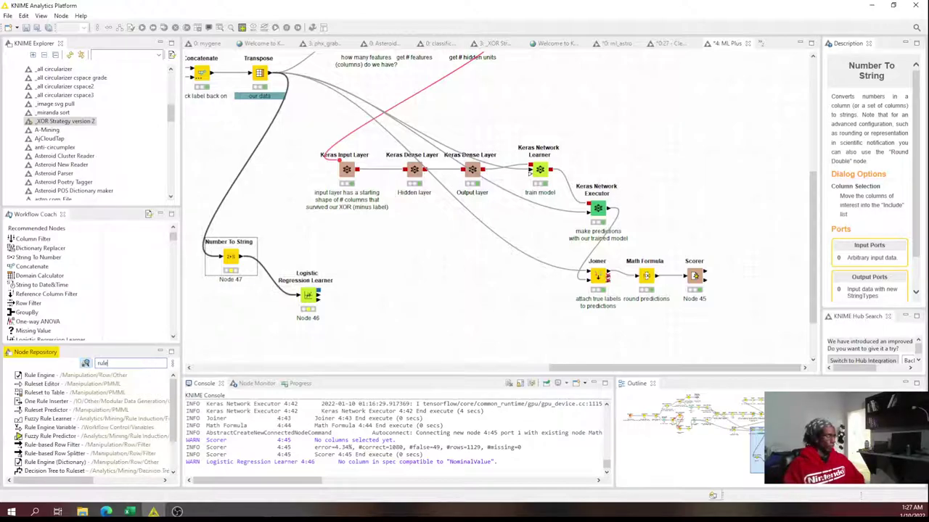
left_click_drag(64, 375, 246, 318)
left_click(295, 295)
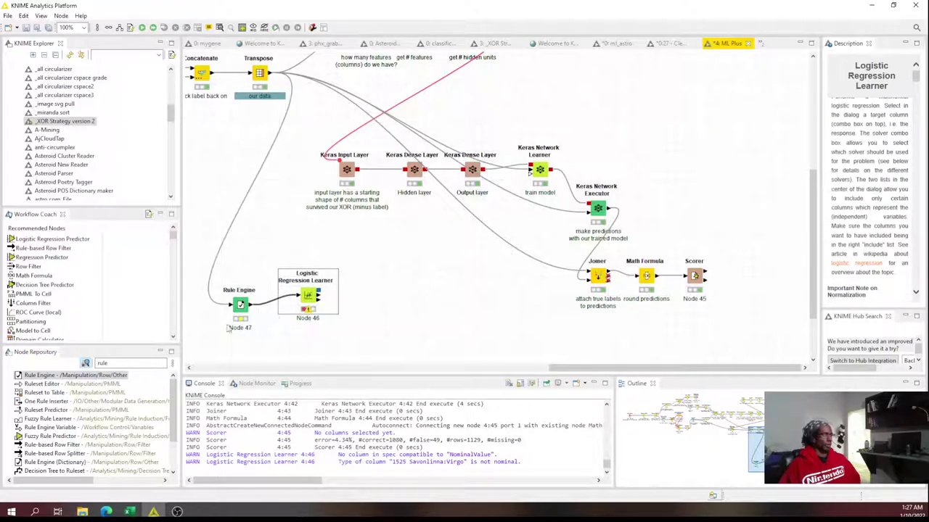
double_click(240, 308)
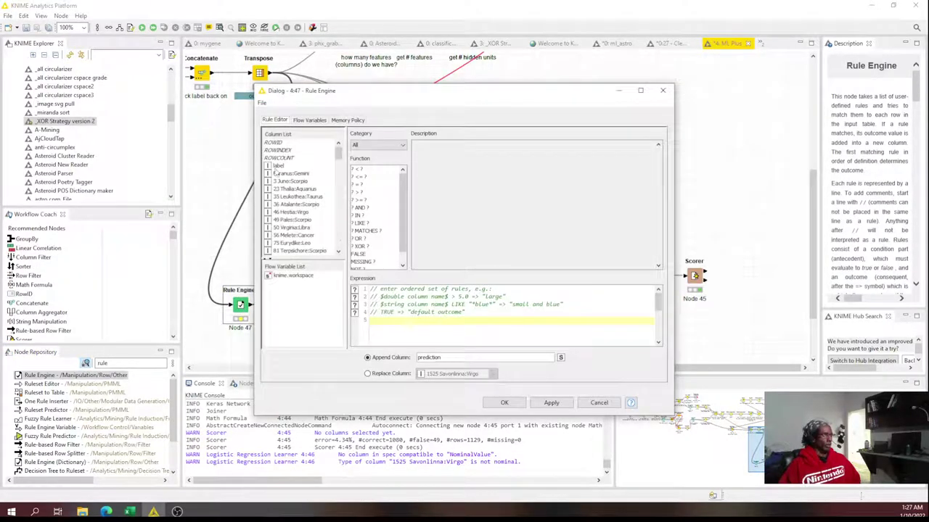
double_click(278, 166)
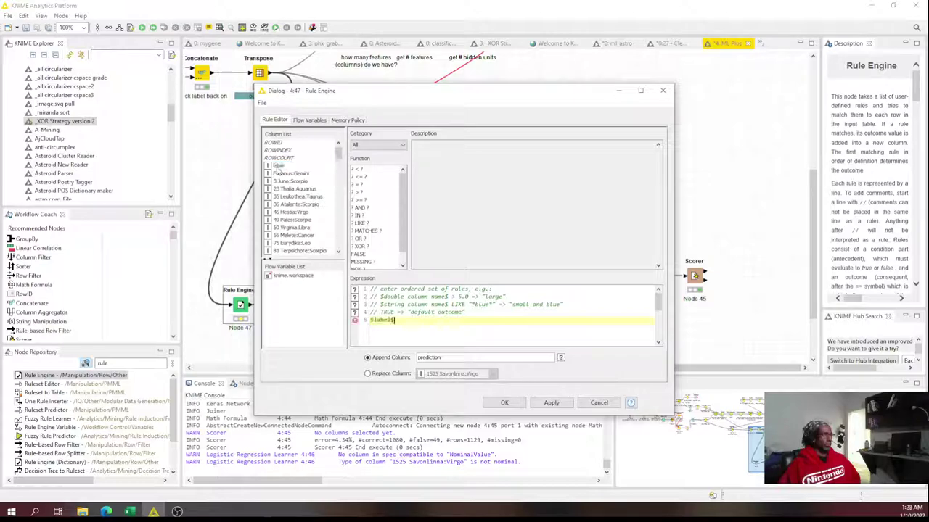
left_click(401, 320)
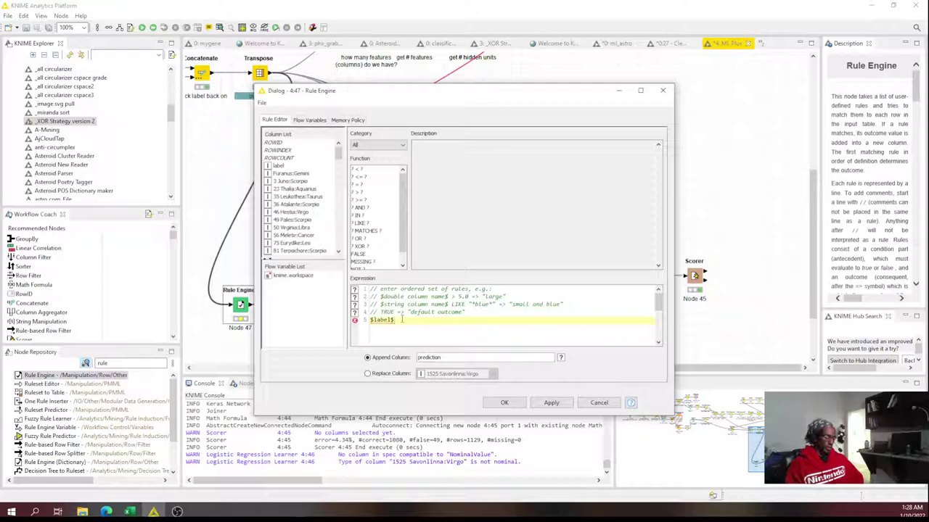
type("=1=>")
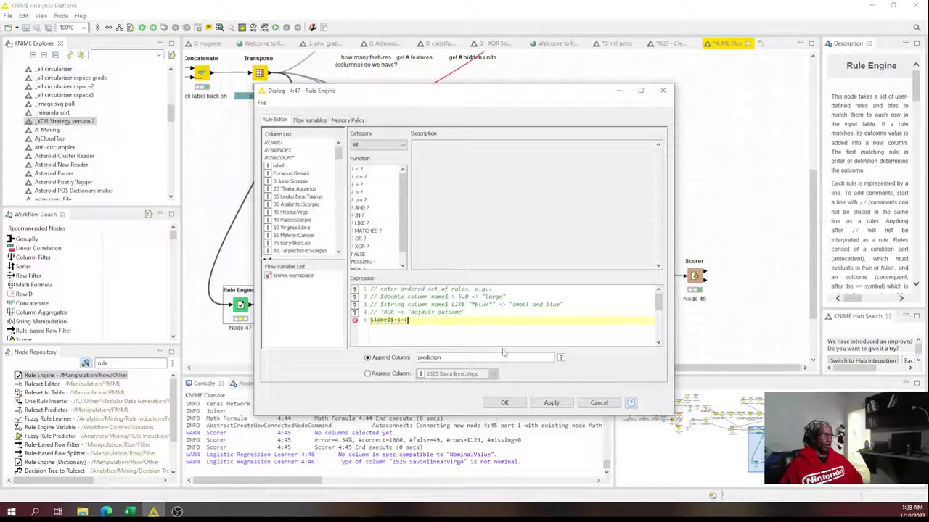
left_click(600, 403)
- Move the Table Row to Variable node below the Row Filter and connect its flow variable output to the Rule Engine and Transpose nodes
left_click_drag(589, 369, 391, 369)
left_click_drag(317, 81, 434, 348)
scroll(450, 291, "down", 5)
left_click_drag(433, 73, 727, 256)
left_click_drag(573, 368, 644, 368)
scroll(629, 266, "up", 3)
scroll(500, 205, "down", 1)
scroll(503, 207, "up", 1)
scroll(497, 216, "down", 2)
left_click_drag(421, 299, 573, 70)
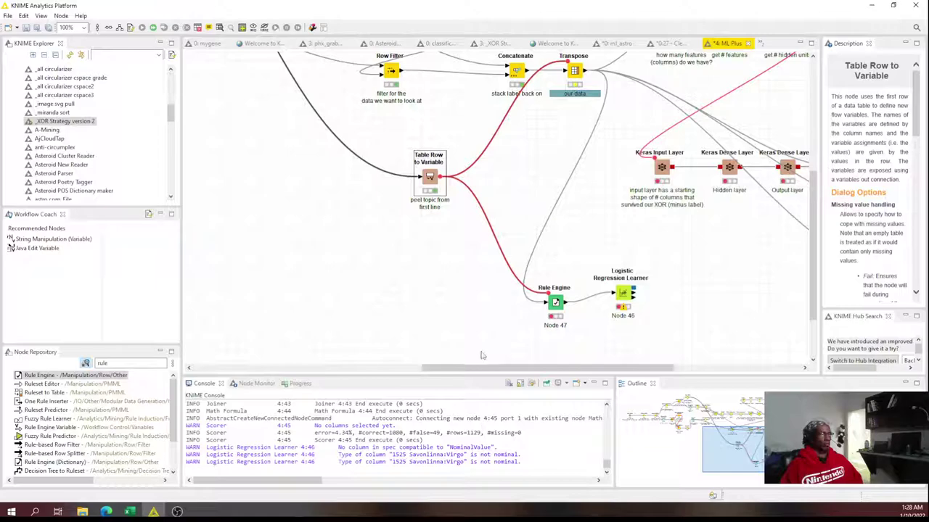
- Execute the Transpose node, check the Family large entry among its output table's flow variables, and close the table
left_click_drag(488, 367, 607, 367)
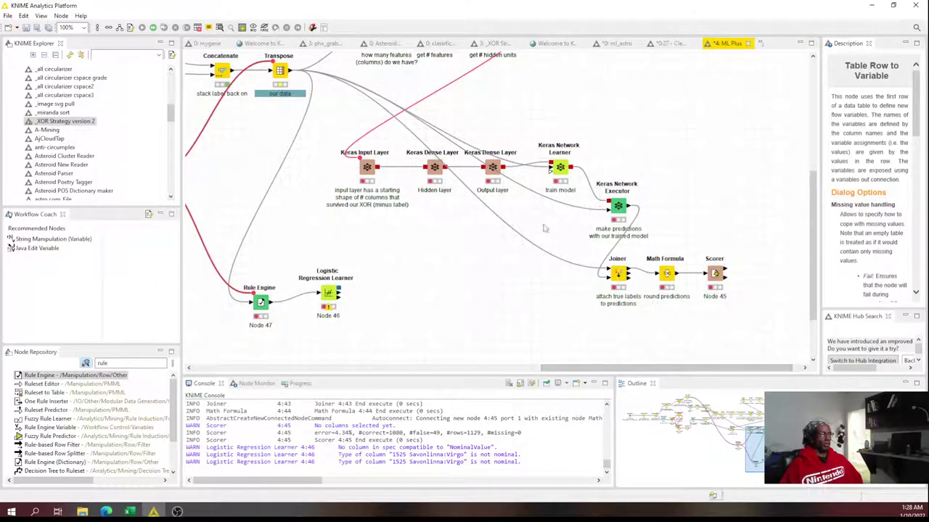
right_click(280, 71)
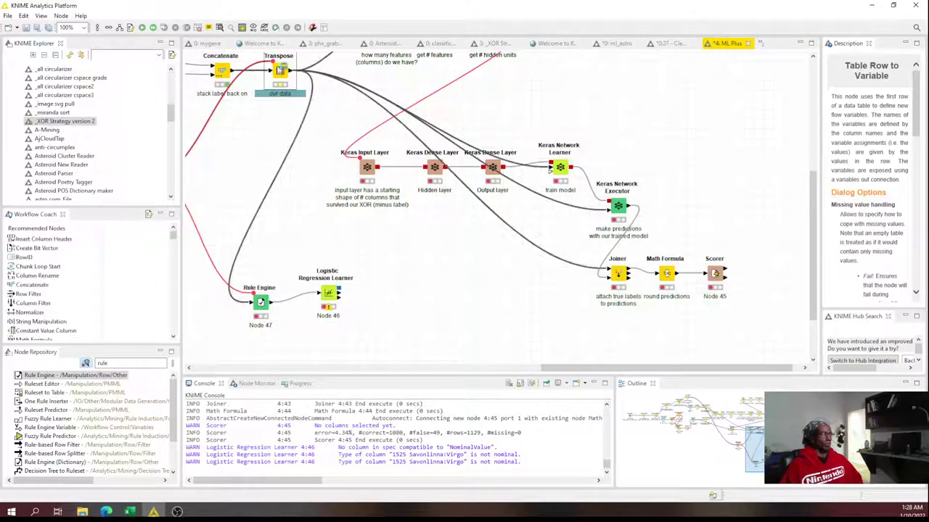
right_click(283, 72)
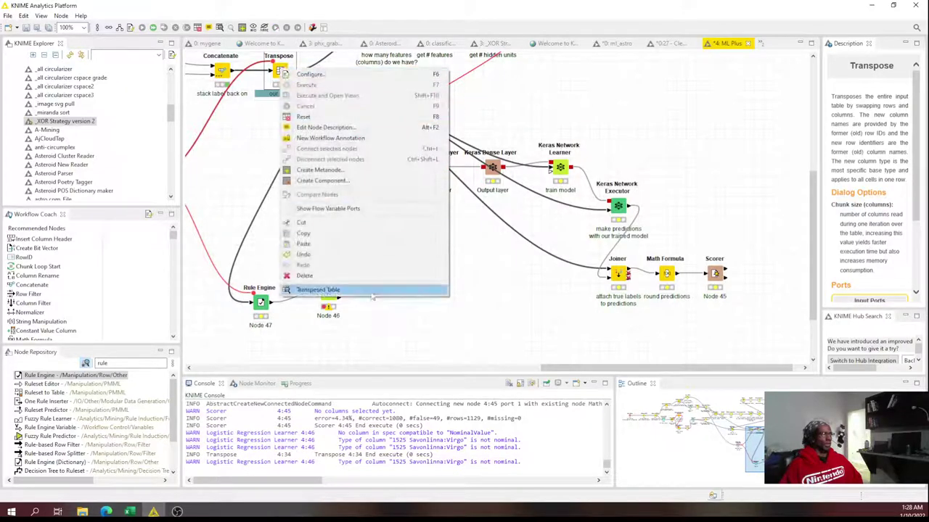
left_click(317, 289)
left_click(326, 109)
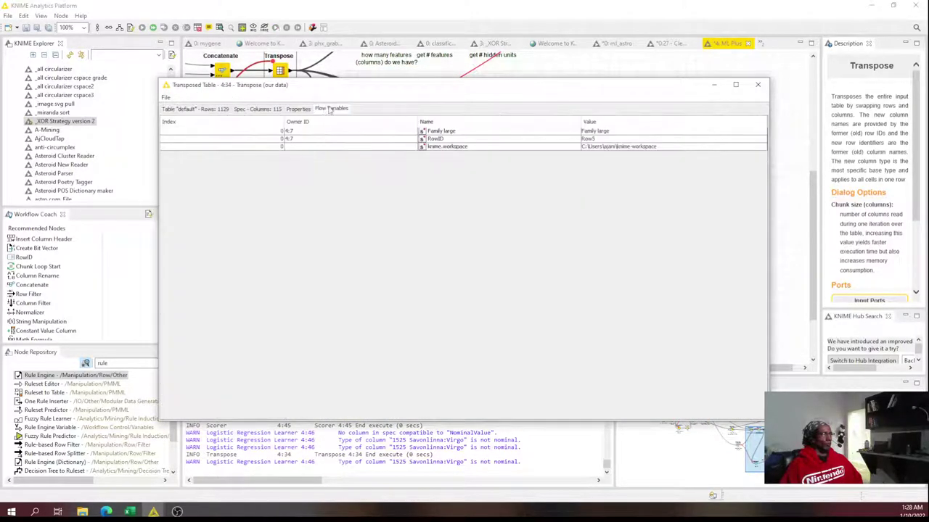
left_click(606, 132)
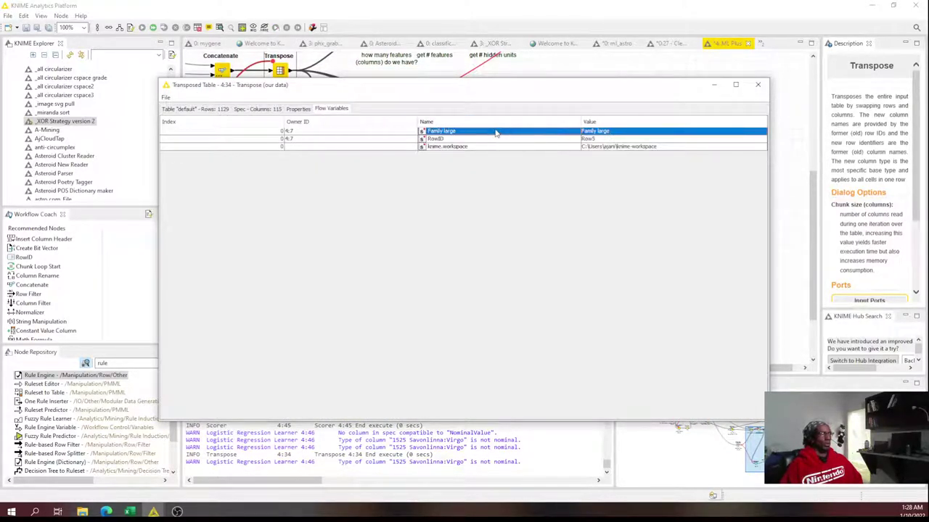
left_click(758, 86)
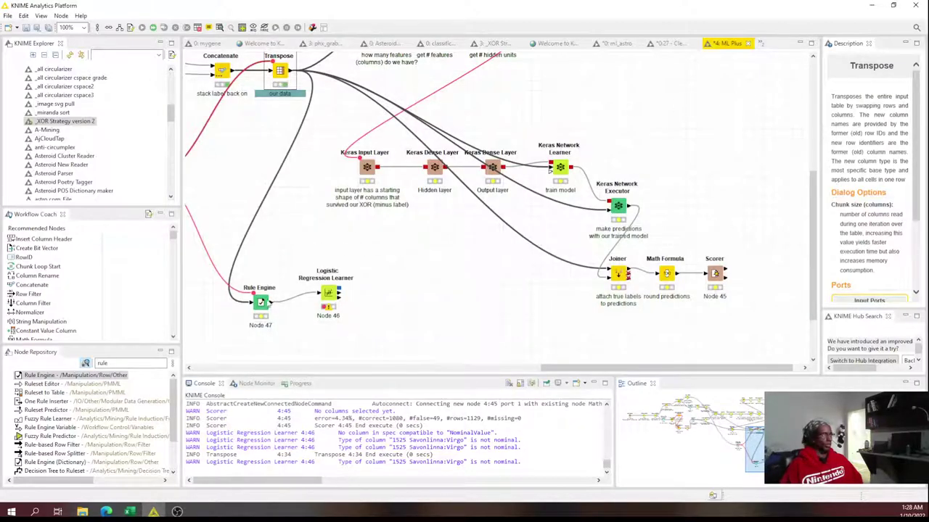
- Inspect the flow variables available in the Rule Engine node's configuration, including Family large and RowID, and close it without changes
double_click(261, 304)
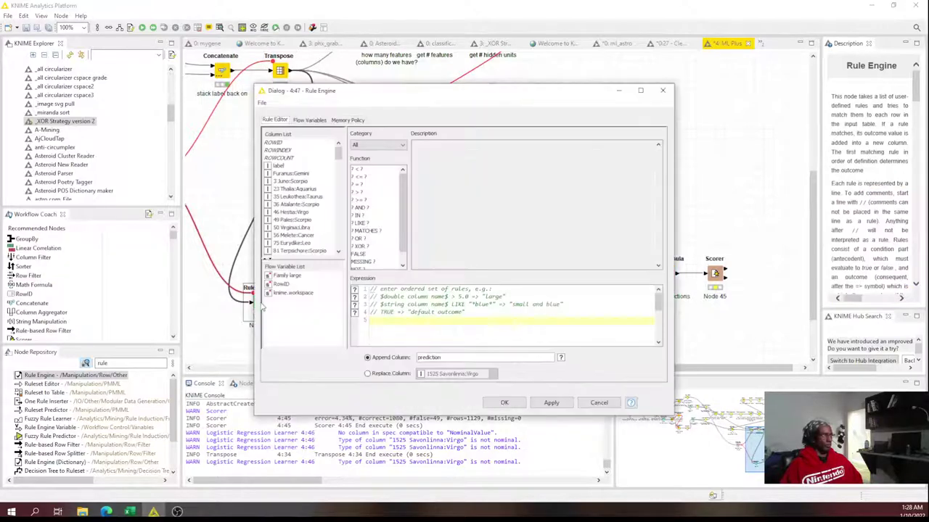
left_click(290, 277)
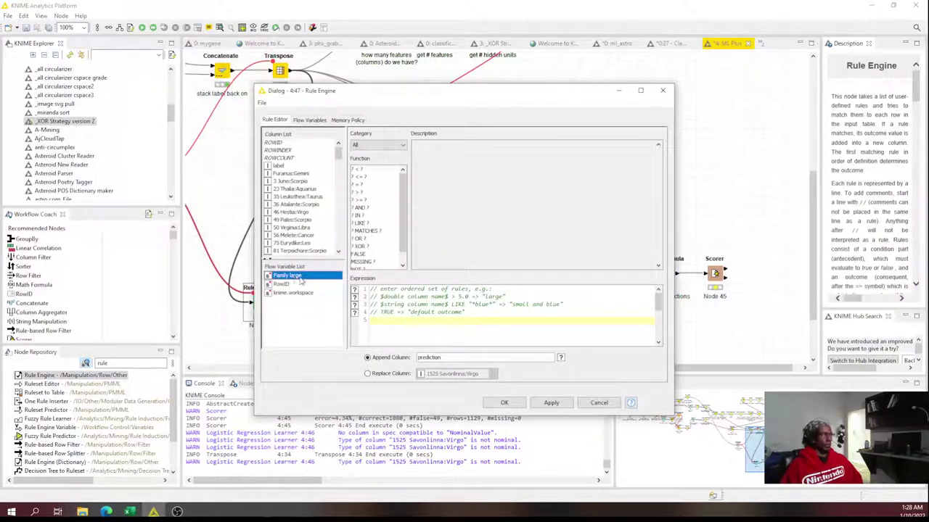
left_click(299, 286)
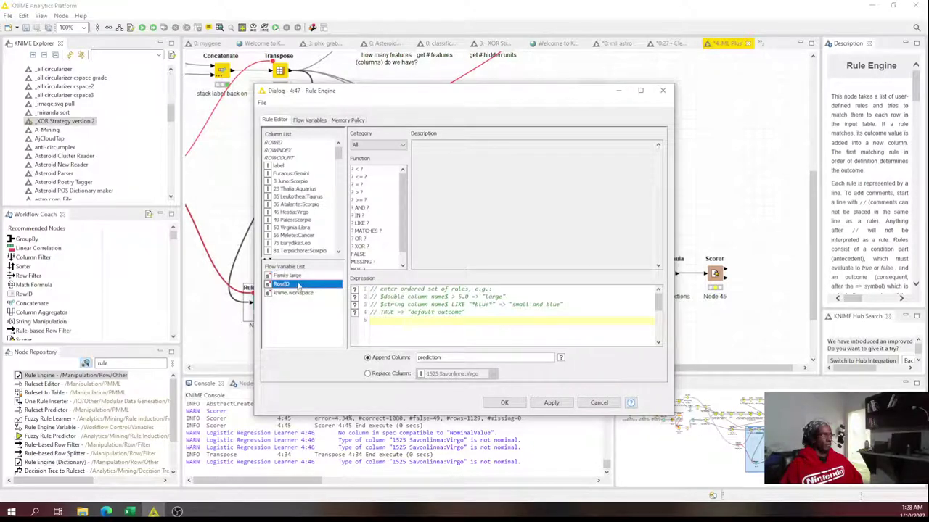
left_click(297, 278)
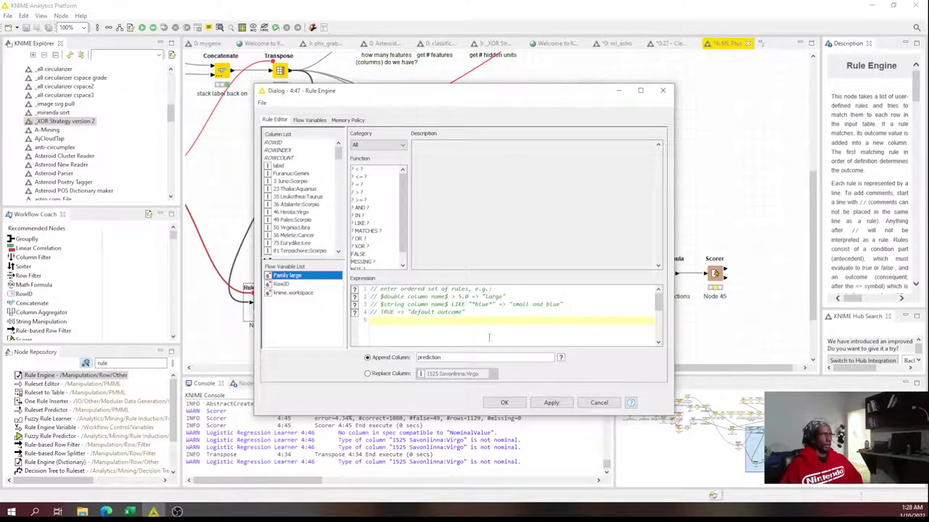
left_click(598, 403)
- Check the names and values in the Table Row to Variable node's variables output and close the window
left_click_drag(572, 369, 437, 369)
right_click(469, 176)
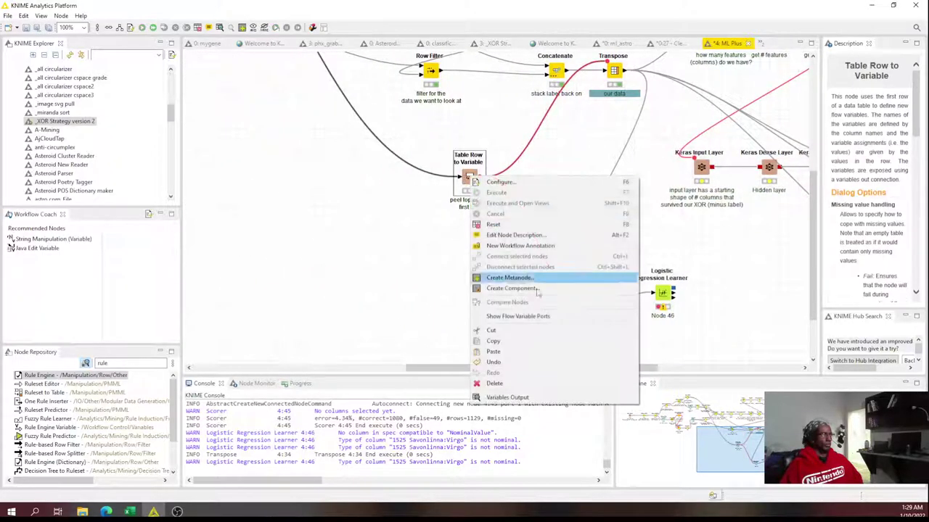
left_click(540, 397)
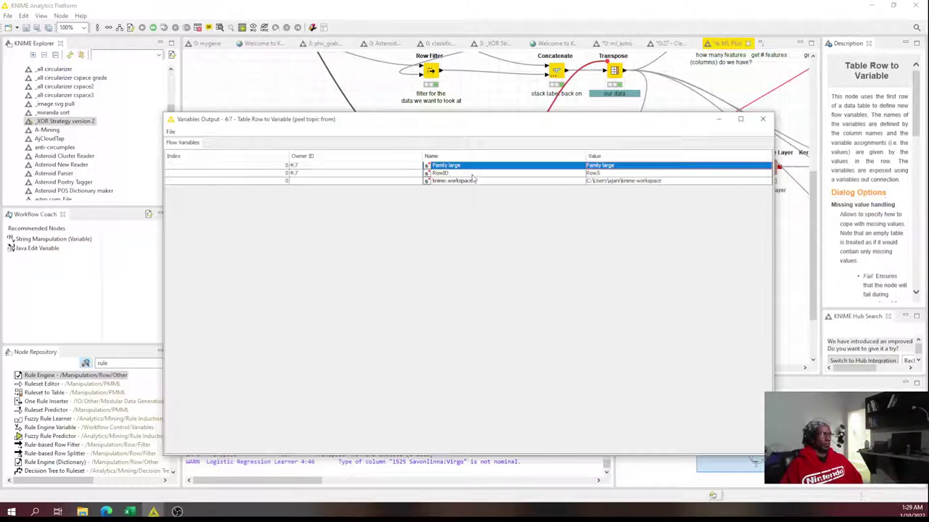
left_click(763, 118)
- Review the filtered table of the Row Filter node that removes missings, and close it
left_click_drag(559, 369, 446, 369)
scroll(447, 303, "up", 5)
left_click(415, 82)
right_click(417, 82)
left_click(441, 304)
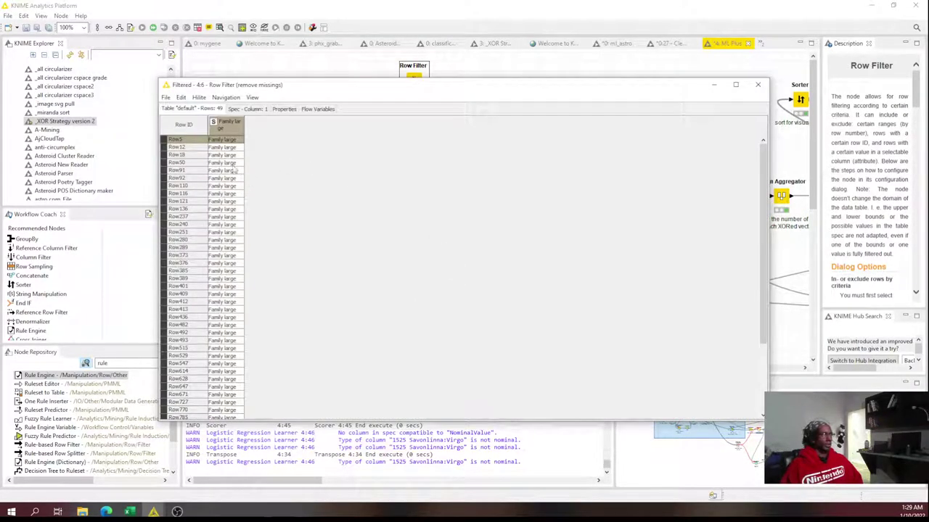
left_click(756, 87)
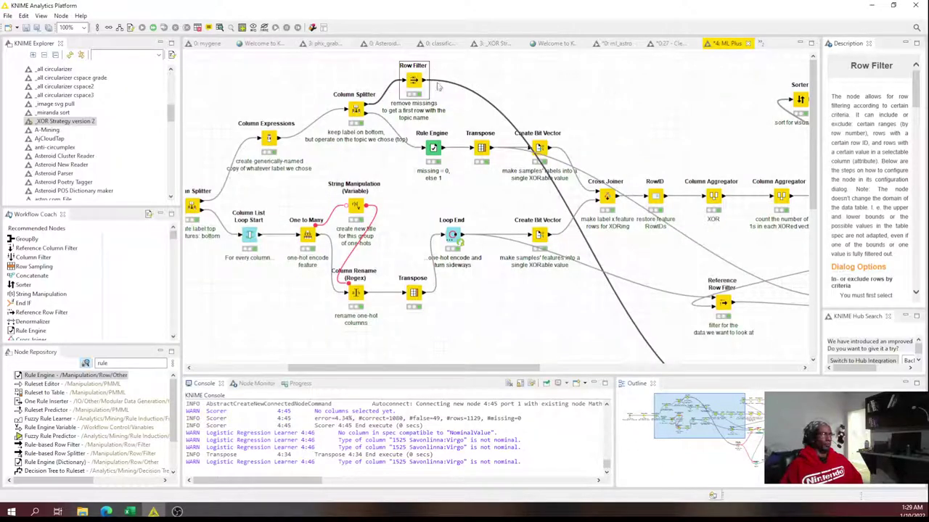
scroll(432, 86, "down", 5)
scroll(414, 84, "up", 5)
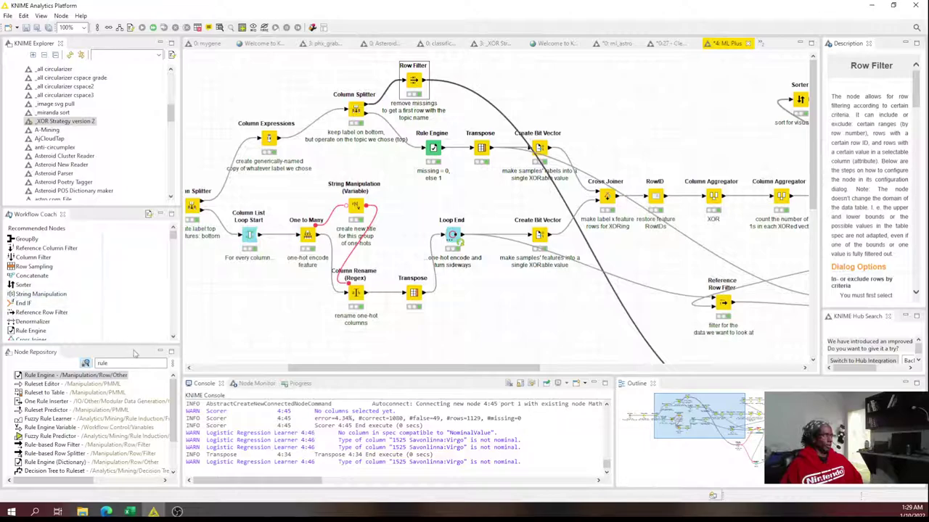
- Add a Variable Expressions node beside the Row Filter that removes missings and connect the filter's flow variable output to it
left_click(60, 354)
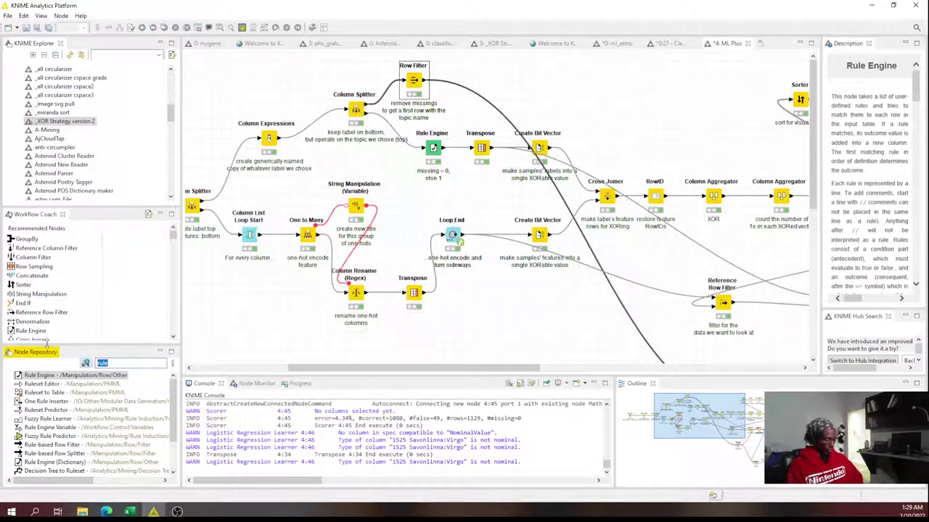
type("variable")
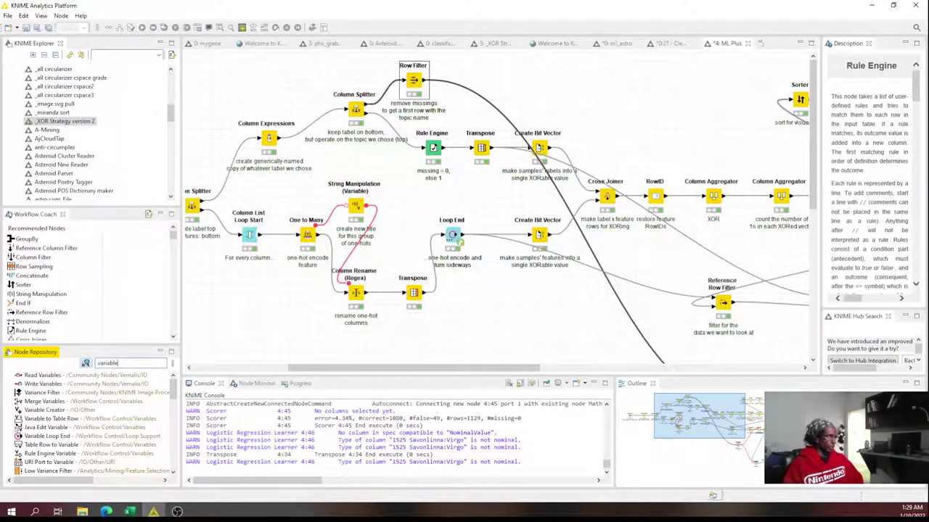
type(" expres")
left_click_drag(303, 284, 469, 86)
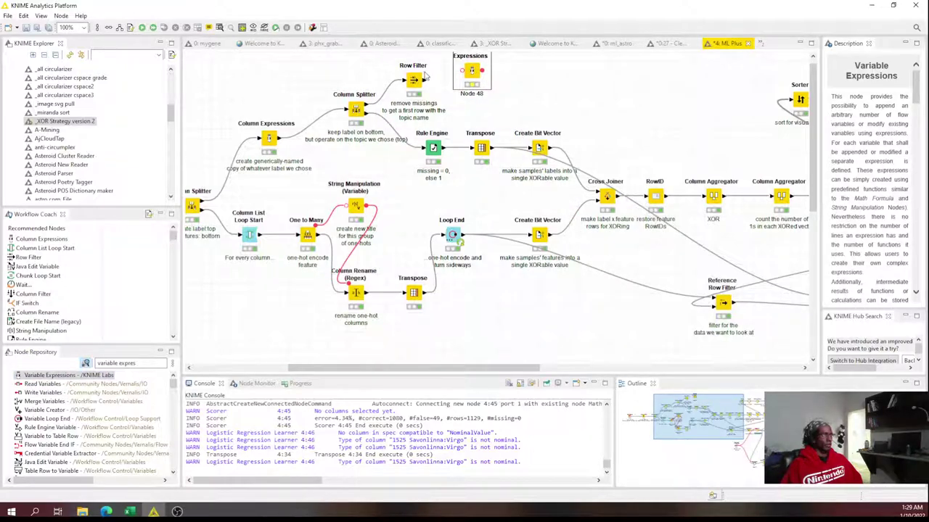
left_click(423, 78)
left_click_drag(424, 78, 475, 76)
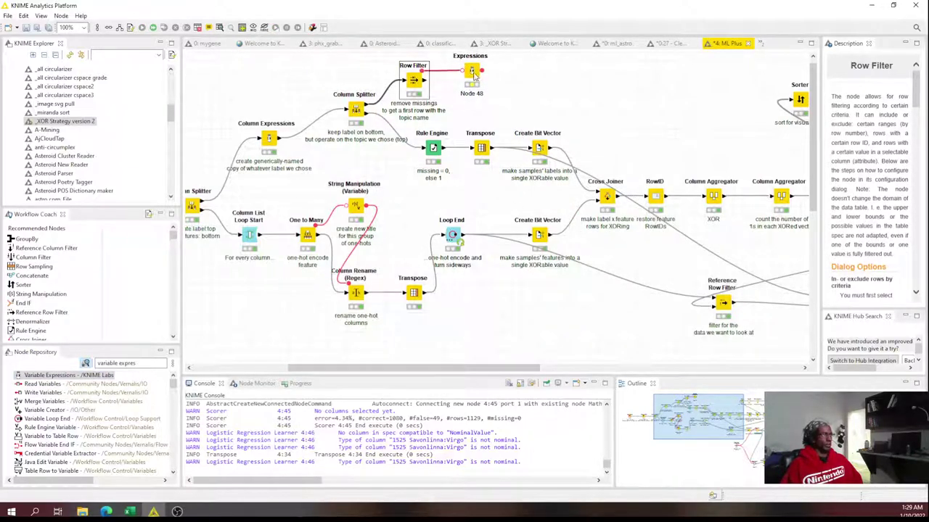
- Add a string expression in the Variable Expressions node, browse the available functions and variables, and cancel the configuration
double_click(472, 74)
left_click(305, 133)
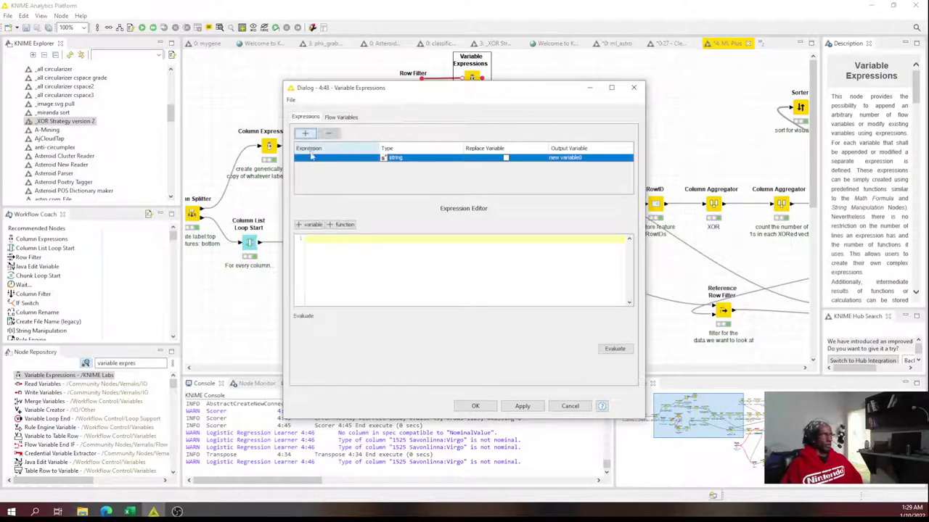
left_click(341, 225)
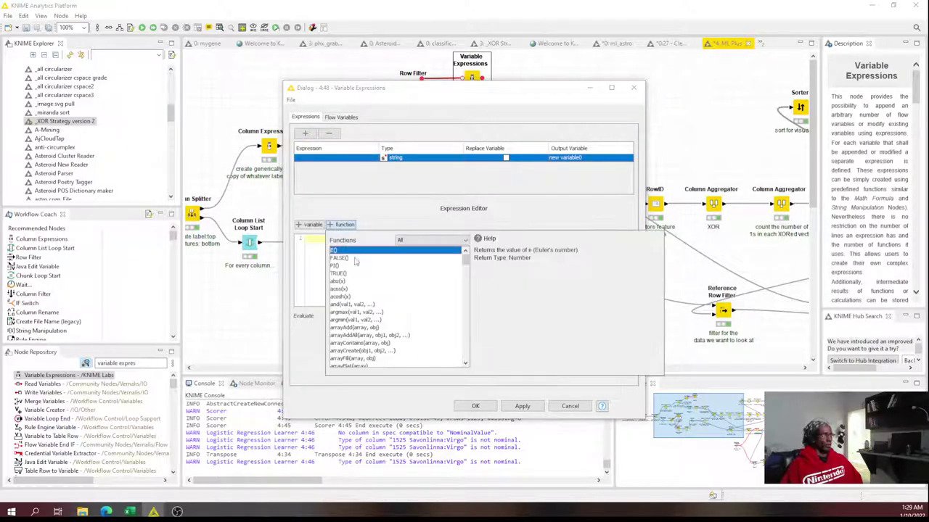
scroll(371, 287, "down", 5)
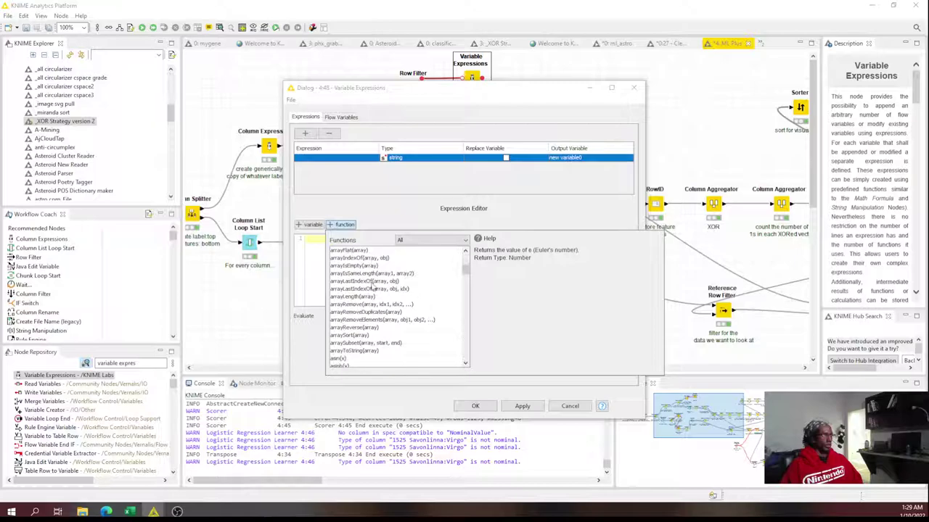
scroll(374, 288, "down", 1)
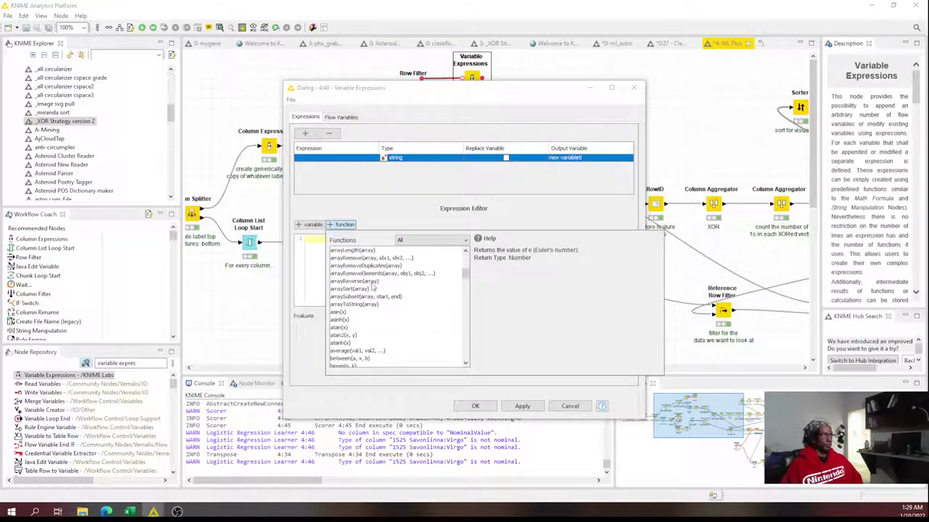
scroll(373, 288, "up", 1)
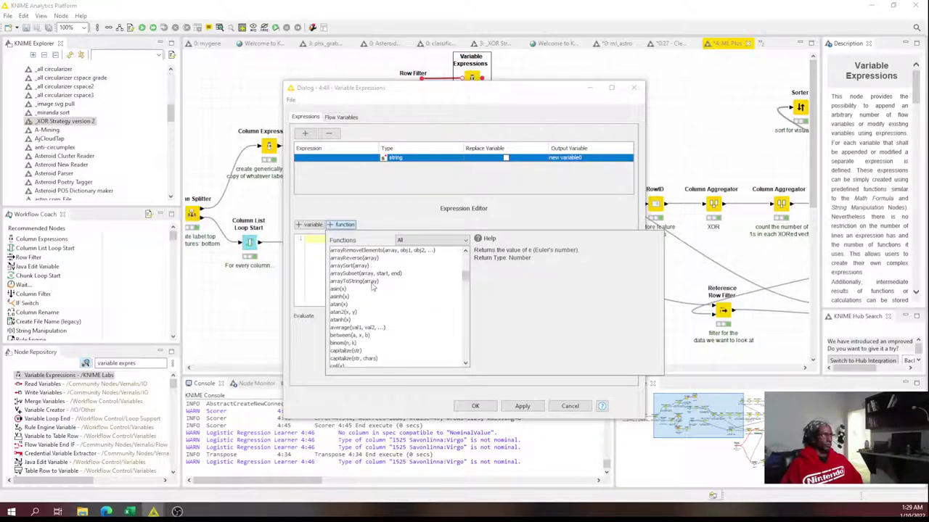
scroll(374, 288, "up", 2)
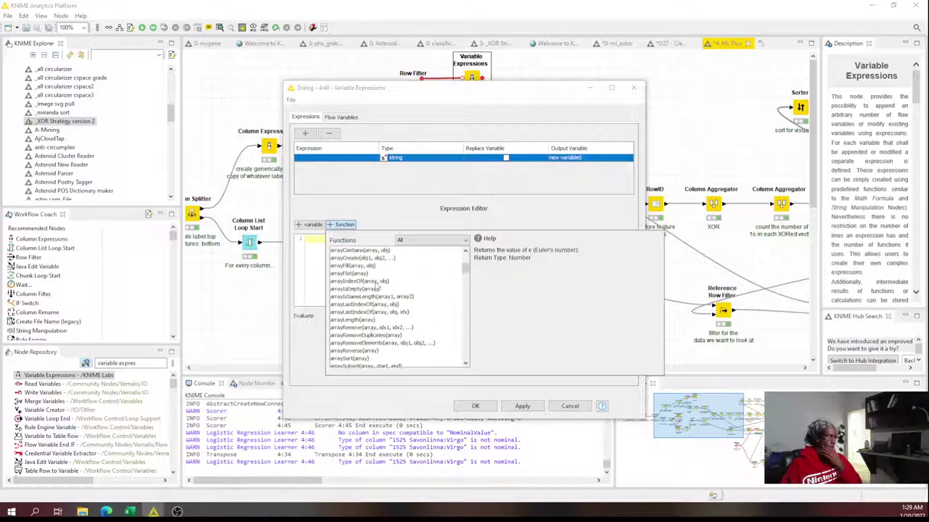
scroll(375, 283, "up", 3)
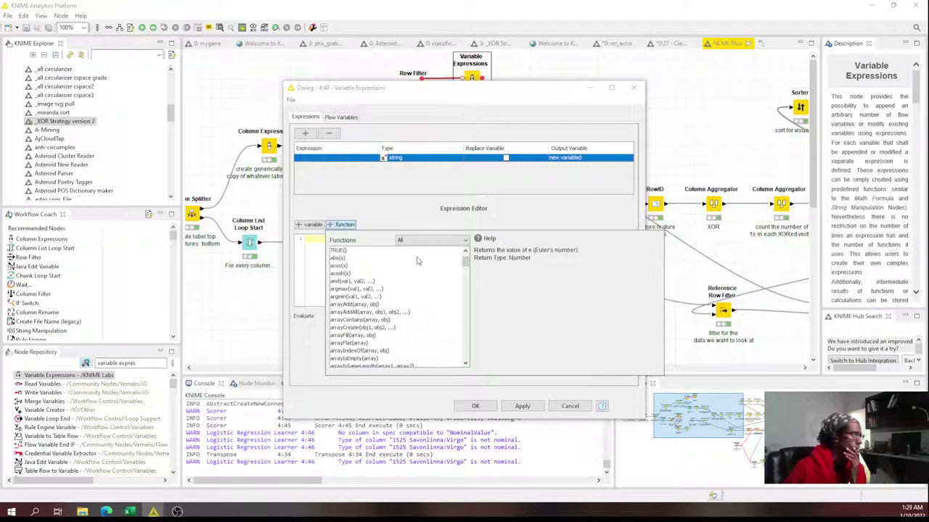
left_click(334, 225)
left_click(317, 226)
left_click(344, 198)
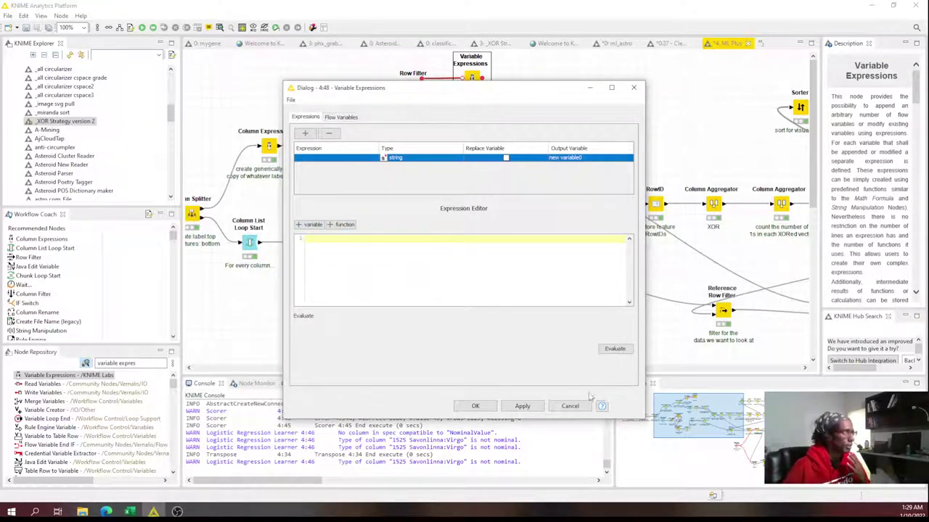
left_click(569, 406)
- Re-examine the Family large column in the Row Filter's output table and close the table
right_click(413, 89)
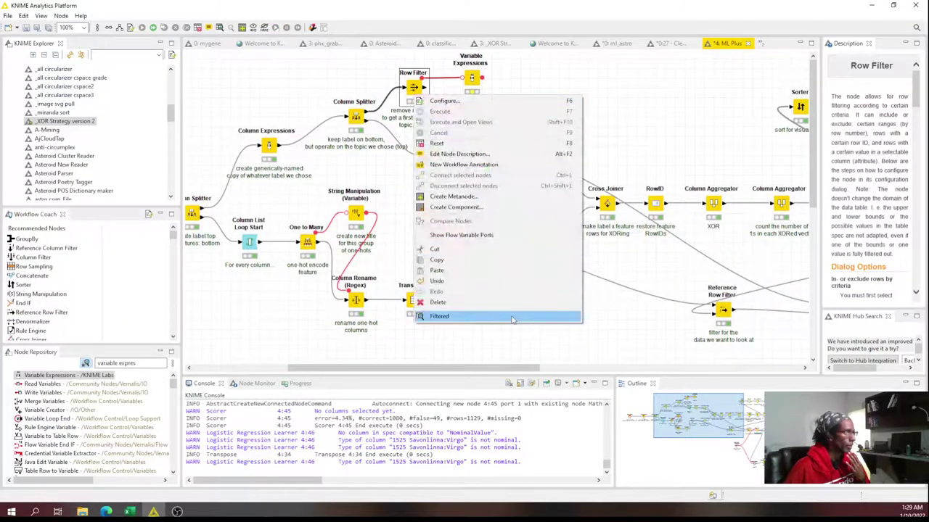
left_click(514, 318)
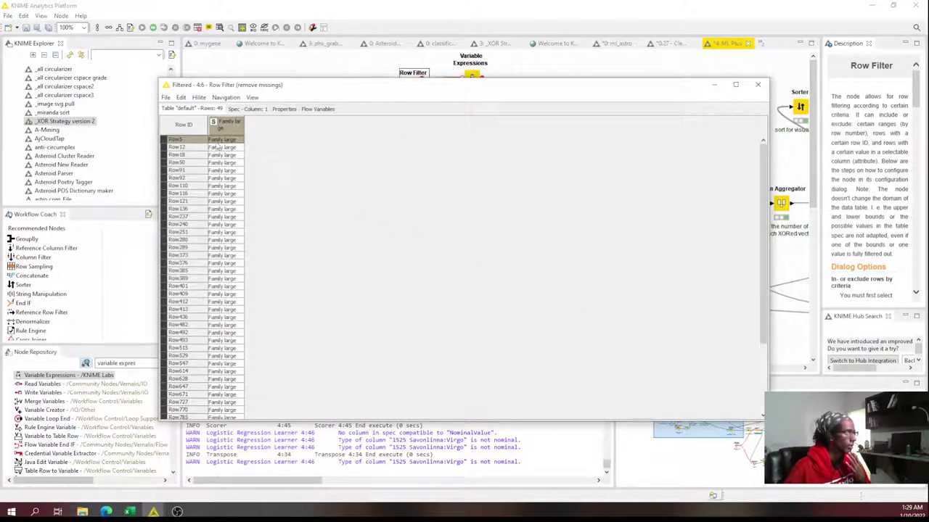
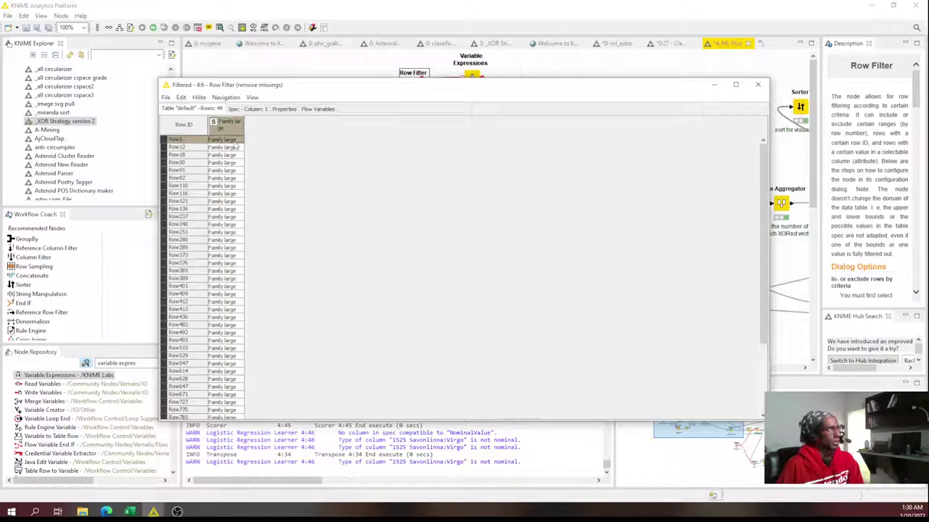
left_click(758, 84)
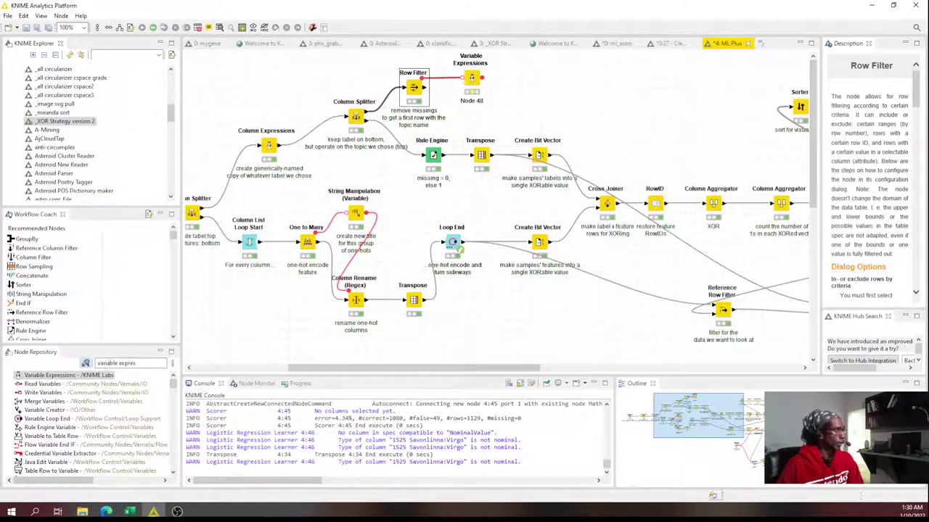
- Replace the Variable Expressions node with a Column Expressions node and connect the Row Filter's table output to it
double_click(107, 363)
type("column")
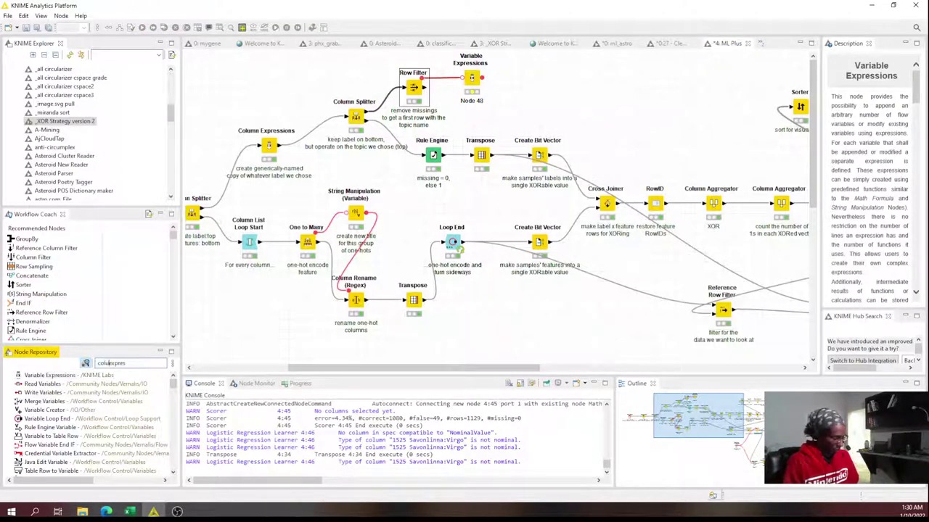
left_click_drag(50, 375, 472, 79)
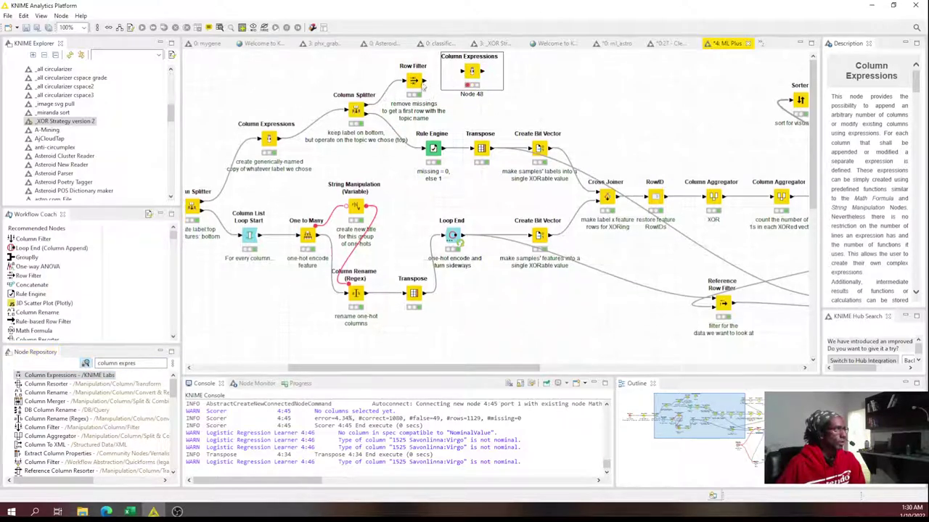
left_click(422, 82)
- Configure Column Expressions with the string expression column(0), evaluate it, and name the output column labelTopic
double_click(472, 73)
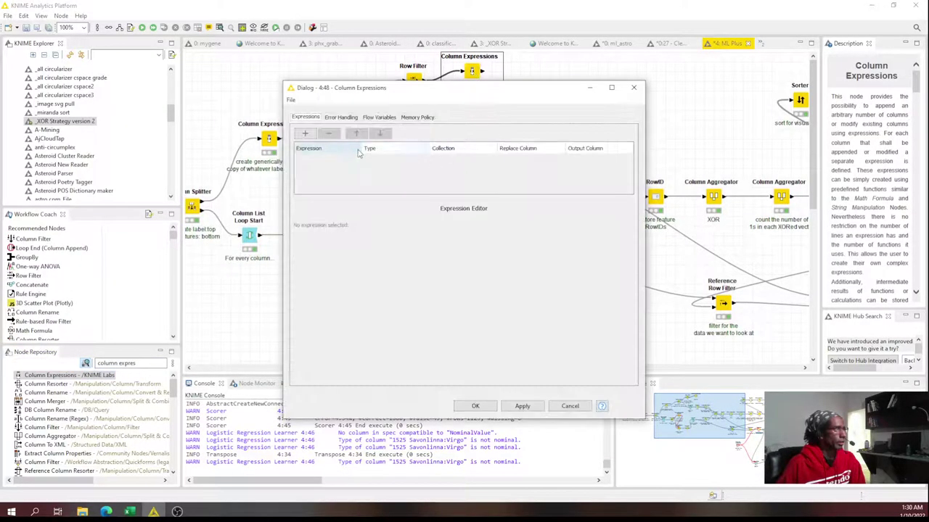
left_click(305, 133)
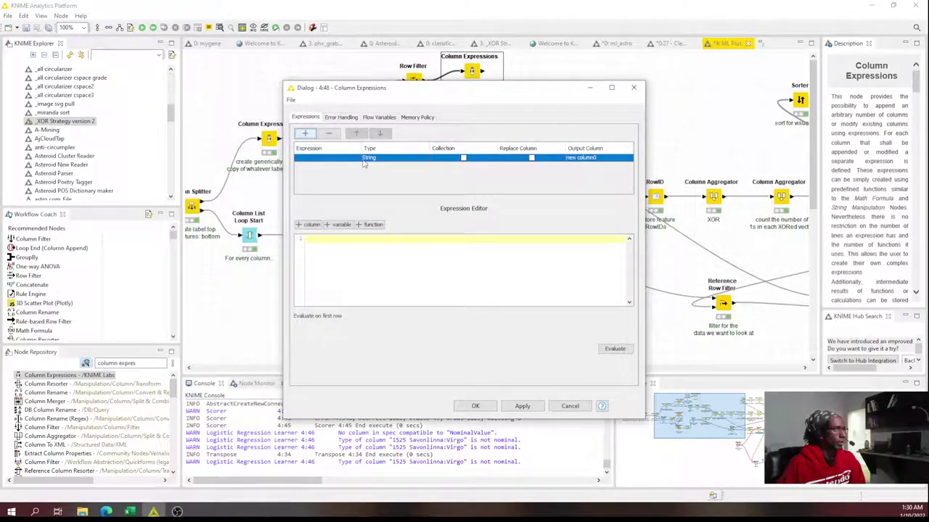
left_click(324, 240)
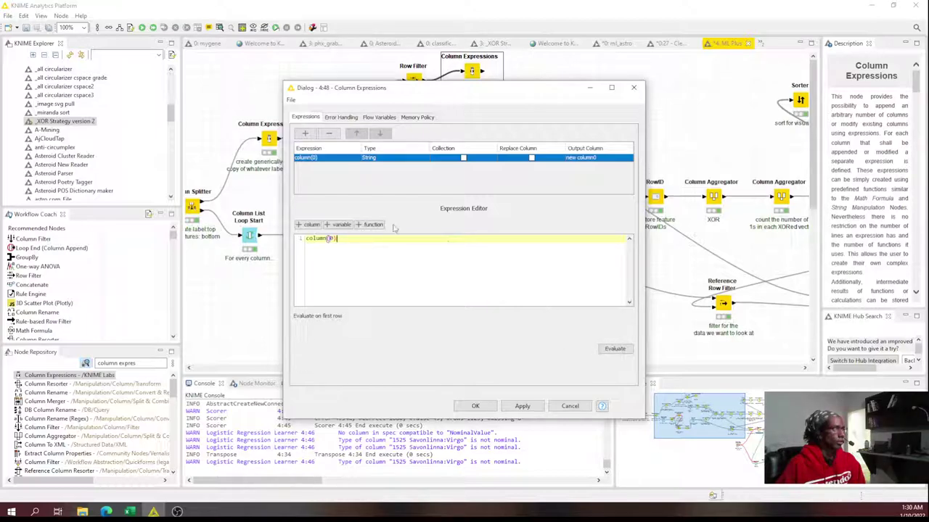
left_click(608, 351)
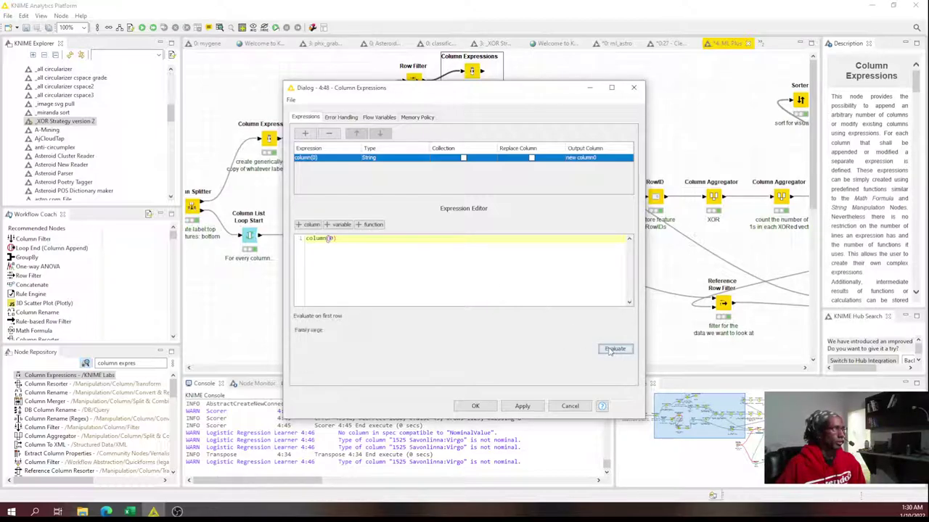
double_click(578, 161)
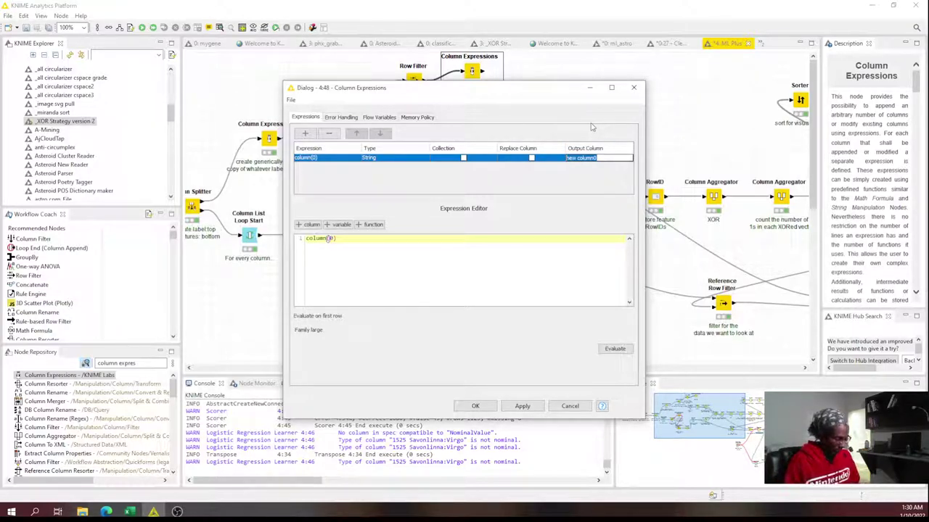
type("F")
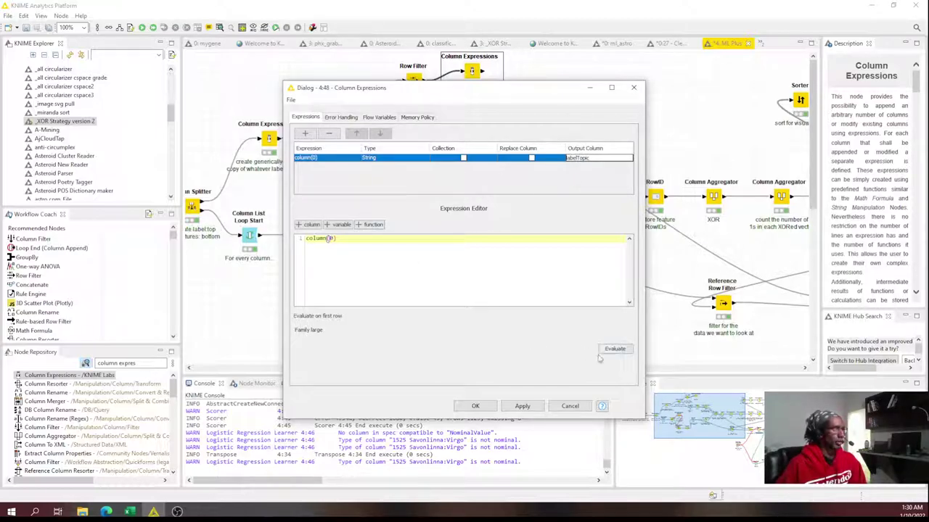
left_click(479, 410)
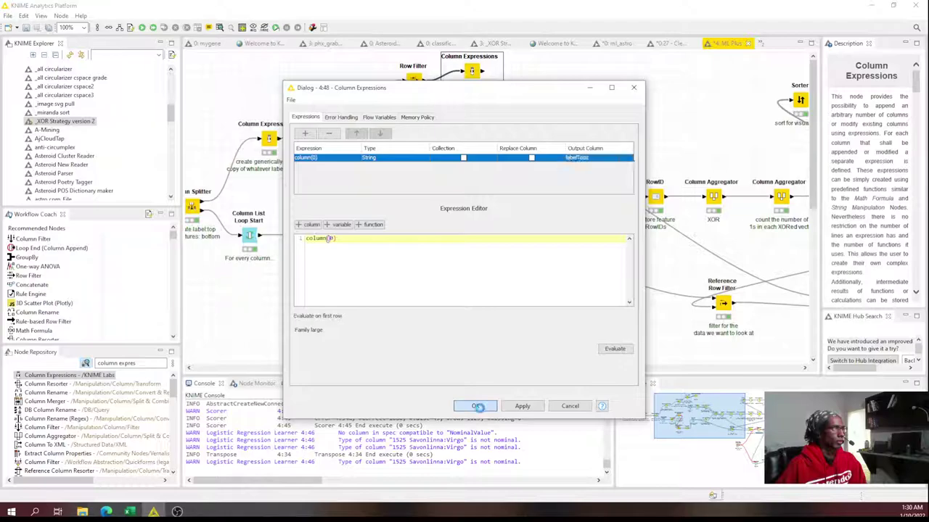
- Execute the Column Expressions node and open its output table to check the labelTopic column
right_click(472, 71)
left_click(501, 86)
right_click(472, 71)
left_click(522, 290)
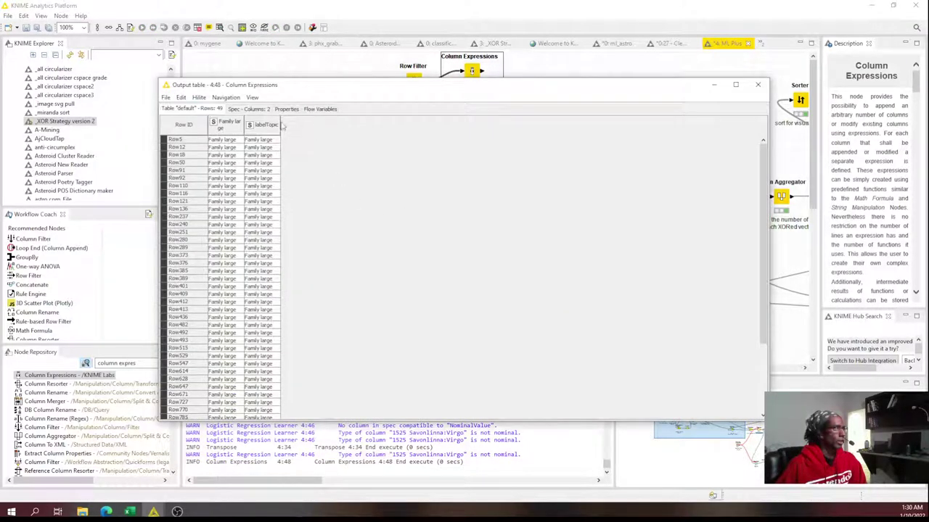
- Check the flow variables of the Column Expressions output table and close it
left_click(315, 110)
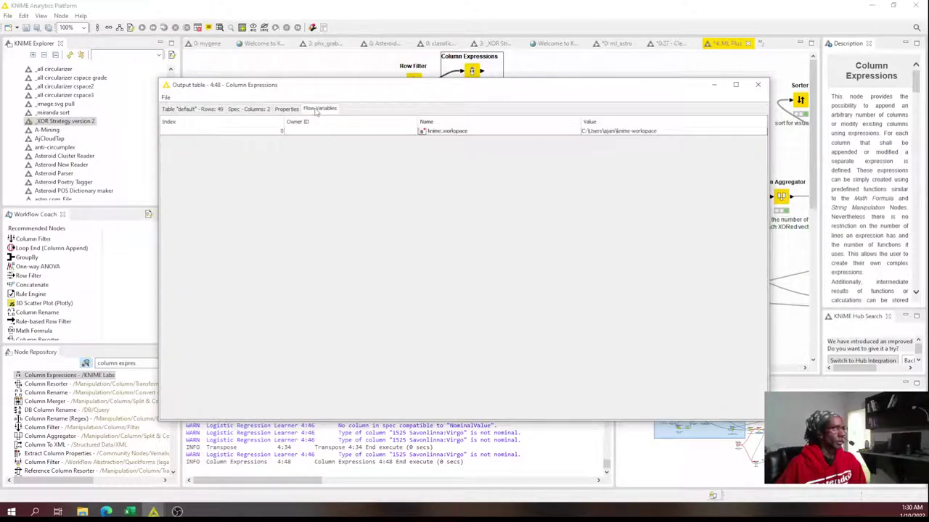
left_click(758, 84)
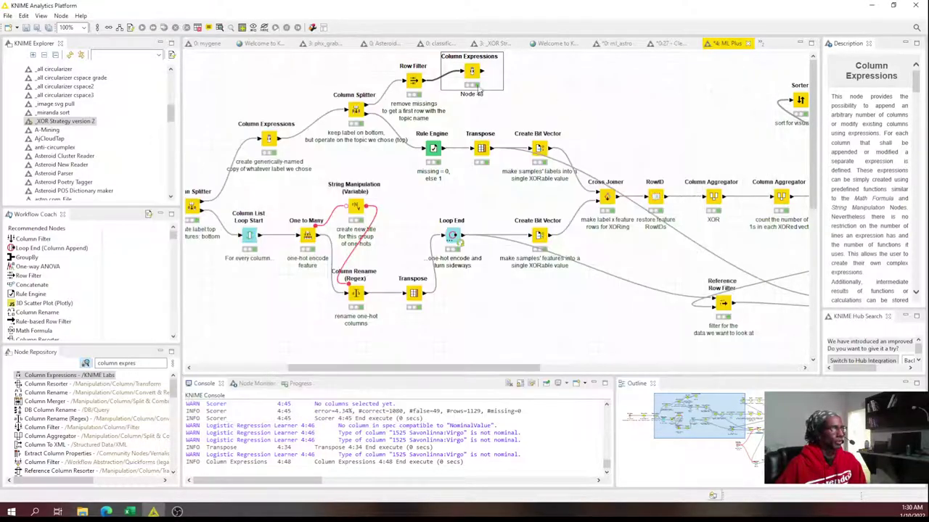
- Label the new Column Expressions node "put topic in a column not its own name", split over two lines
double_click(471, 94)
type("put topic")
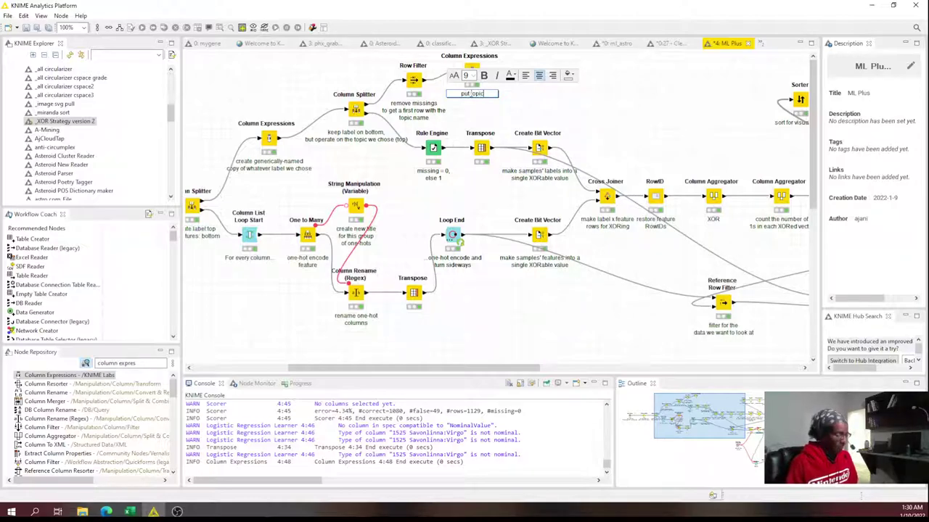
type(" in a")
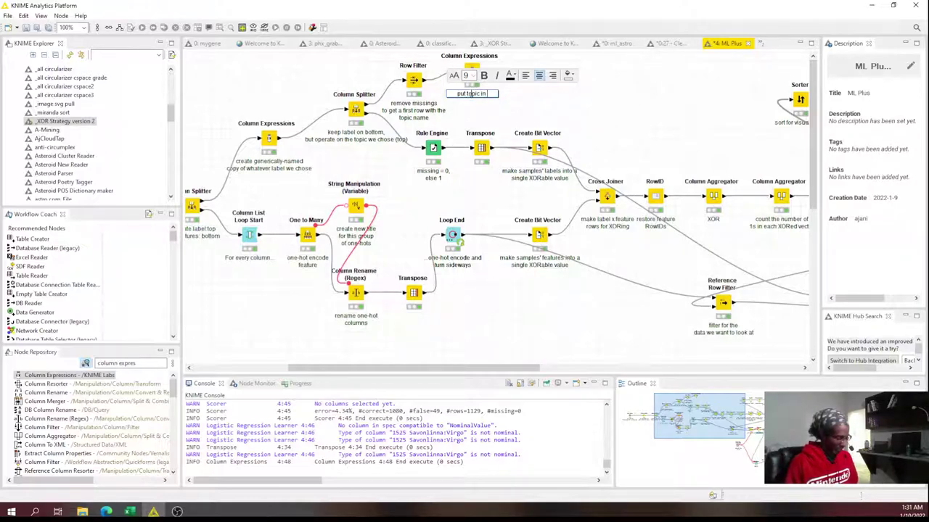
type(" column")
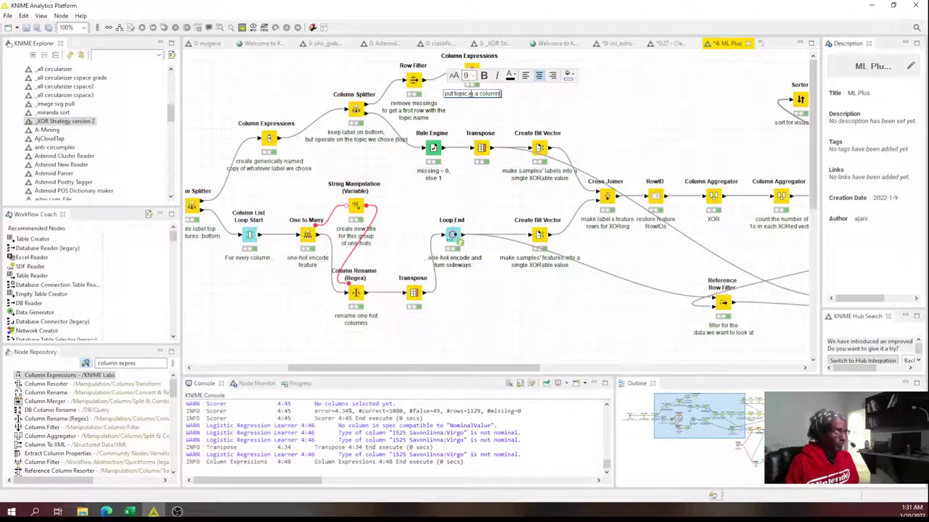
key("Return")
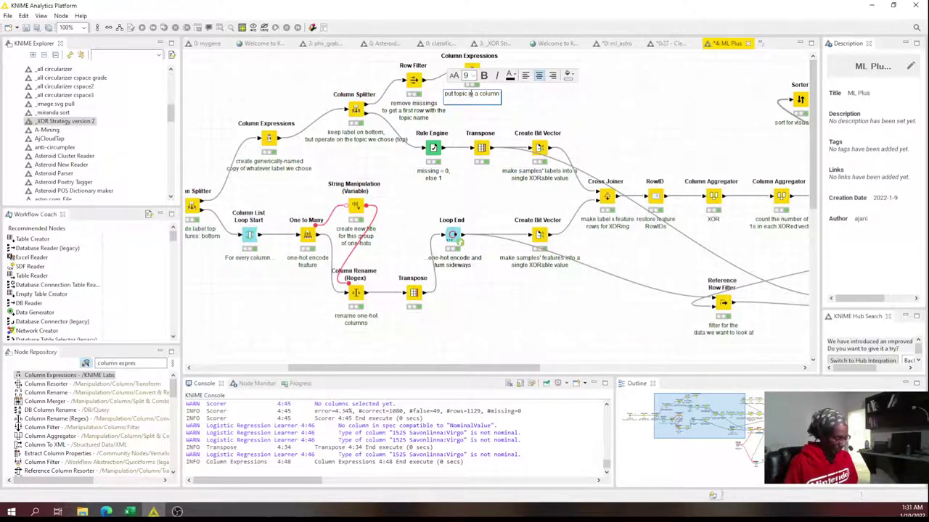
type("not its own name")
left_click(514, 109)
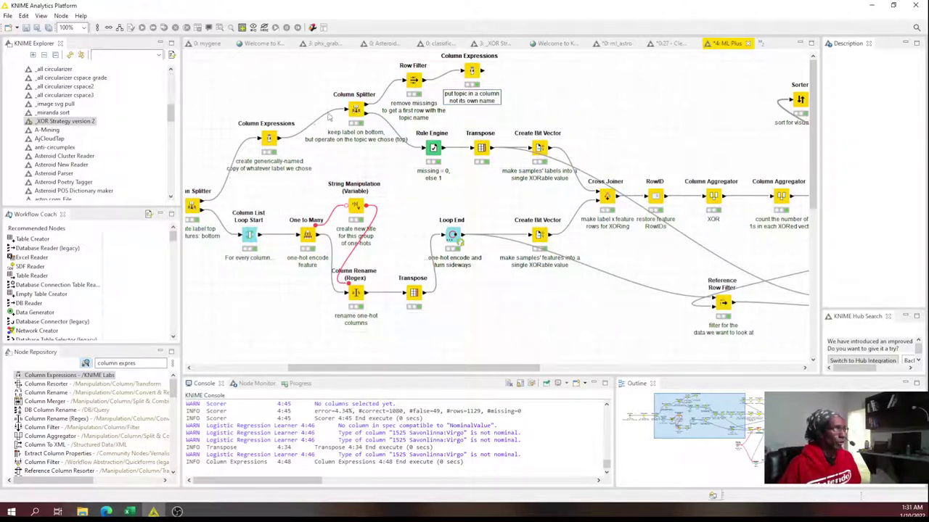
- Inspect the label column in the Column Splitter's bottom partition table and close the table
right_click(355, 110)
left_click(403, 344)
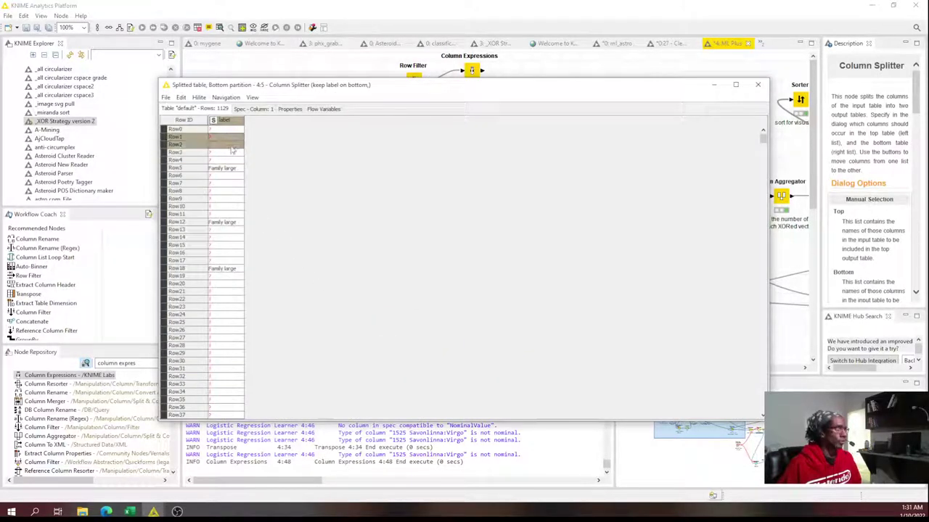
left_click(758, 85)
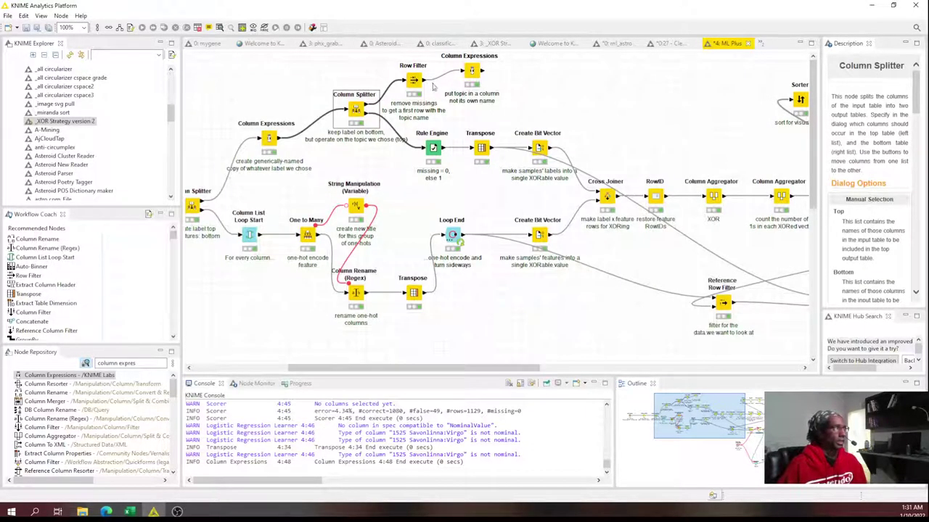
- Move the new Column Expressions node beside Table Row to Variable and connect its output to that node
left_click_drag(474, 76, 569, 312)
scroll(573, 290, "down", 5)
left_click_drag(575, 84, 762, 178)
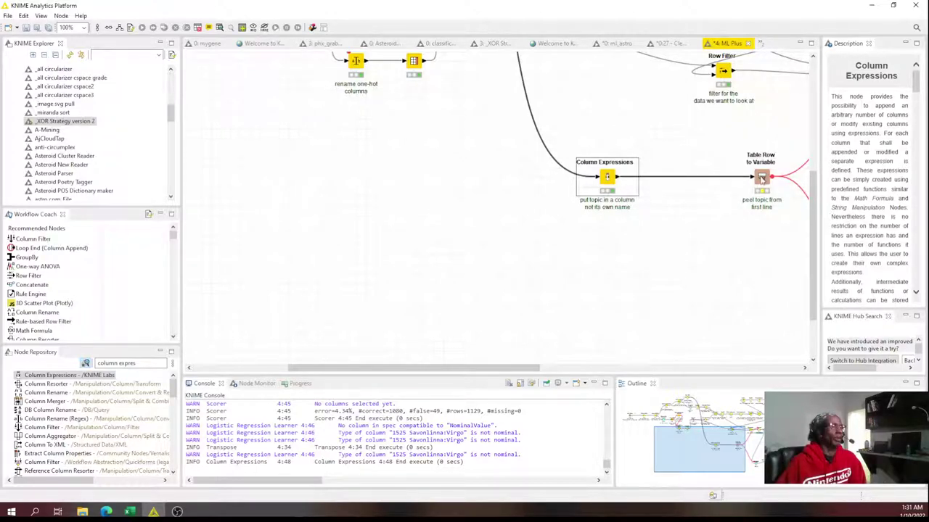
- Execute Table Row to Variable, review its flow variable and settings options, and leave the configuration unchanged
right_click(762, 178)
left_click(795, 192)
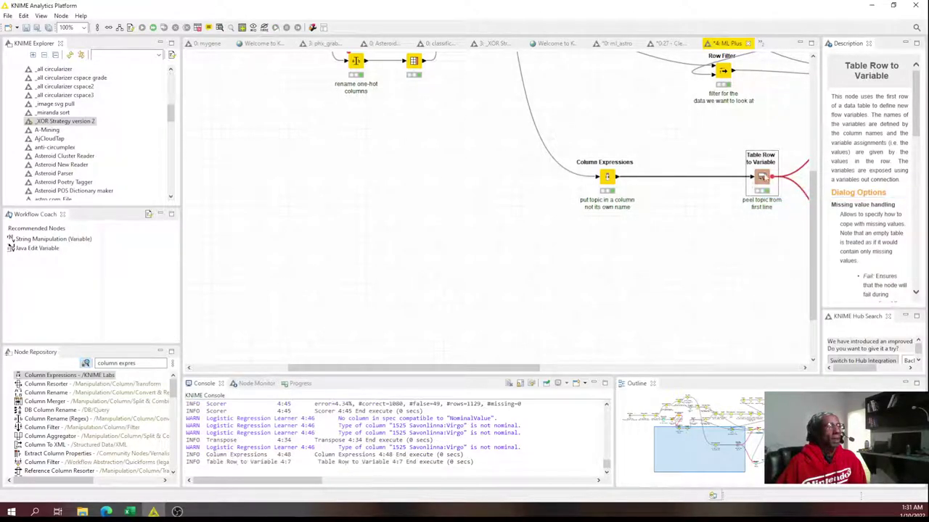
double_click(761, 178)
left_click(328, 99)
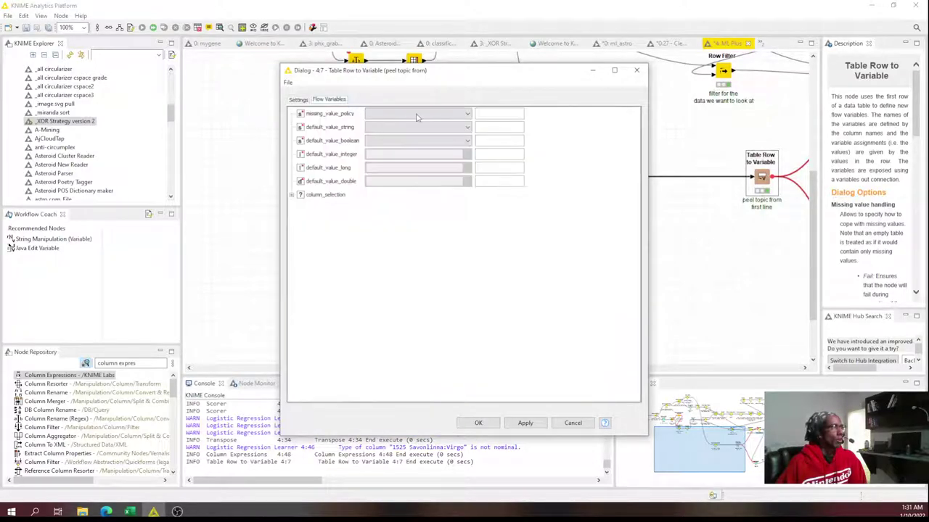
left_click(300, 99)
left_click(579, 425)
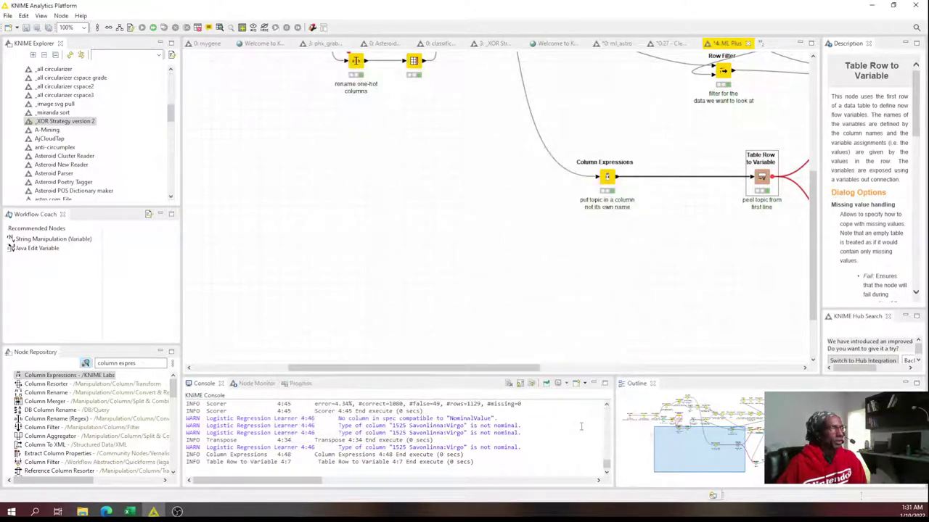
- Execute the Transpose node labelled "our data"
left_click_drag(519, 367, 660, 368)
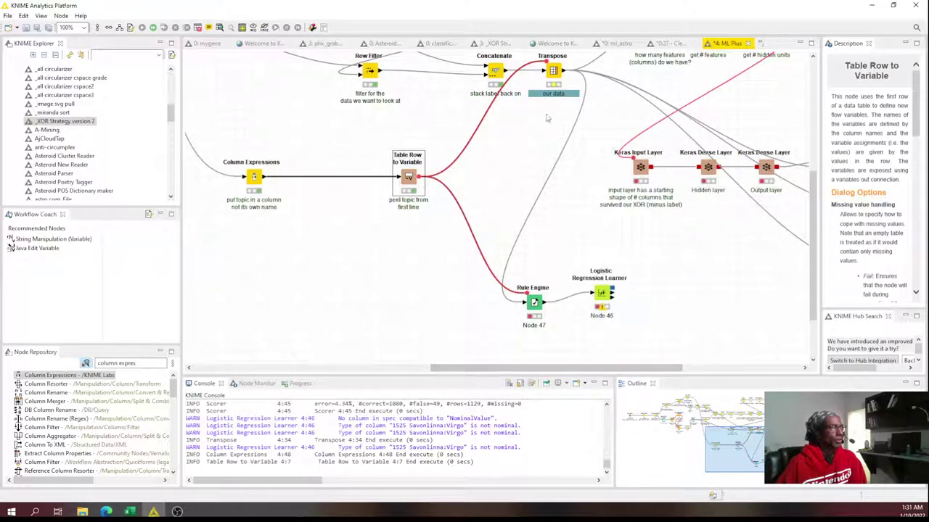
right_click(555, 74)
left_click(580, 95)
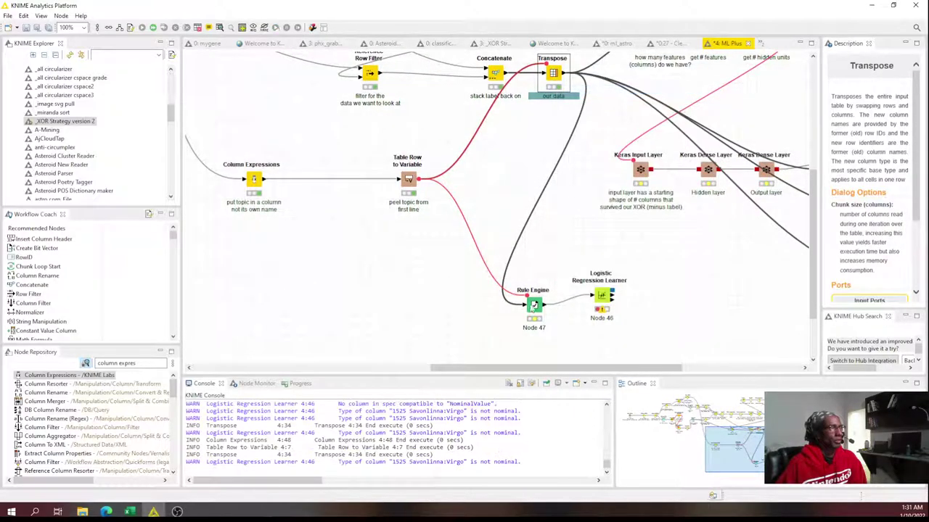
- Examine the labelTopic and Family large flow variables in the Transpose node's output table and close it
right_click(554, 79)
left_click(602, 292)
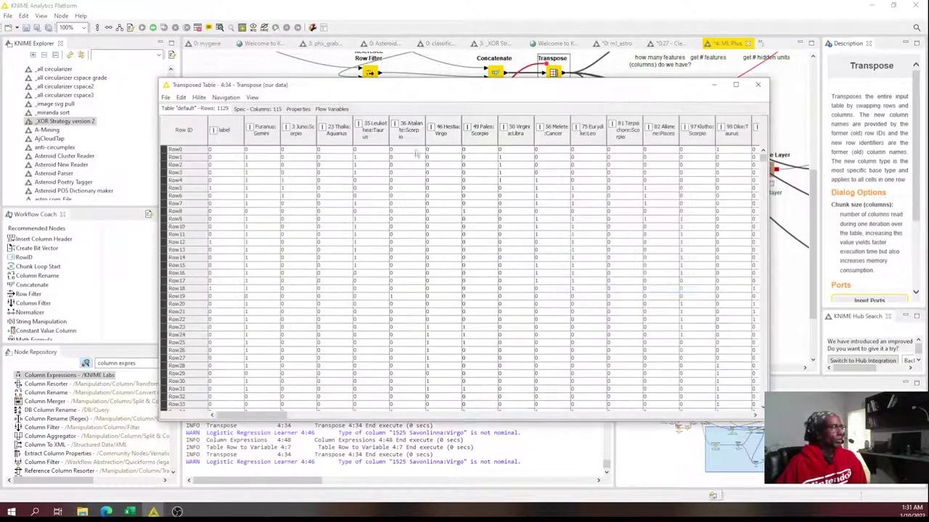
left_click(328, 108)
left_click_drag(460, 141, 629, 142)
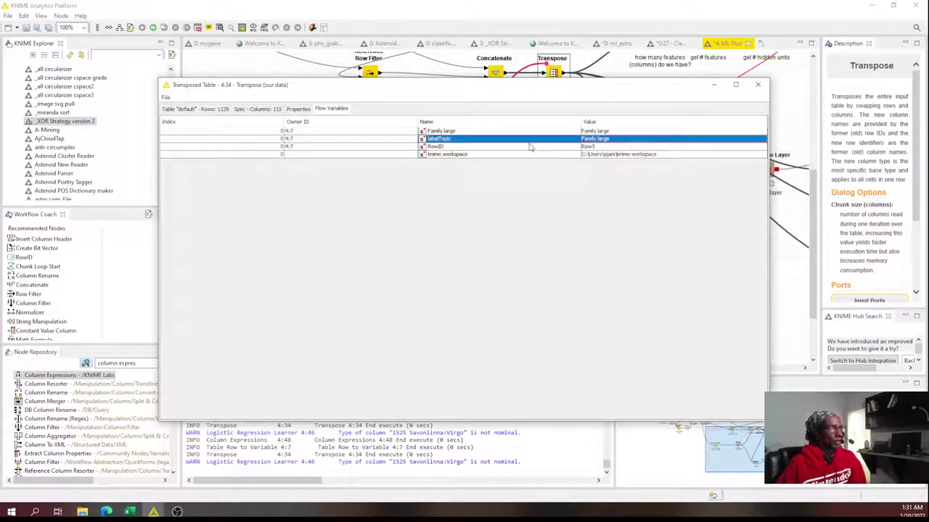
left_click_drag(435, 133, 628, 134)
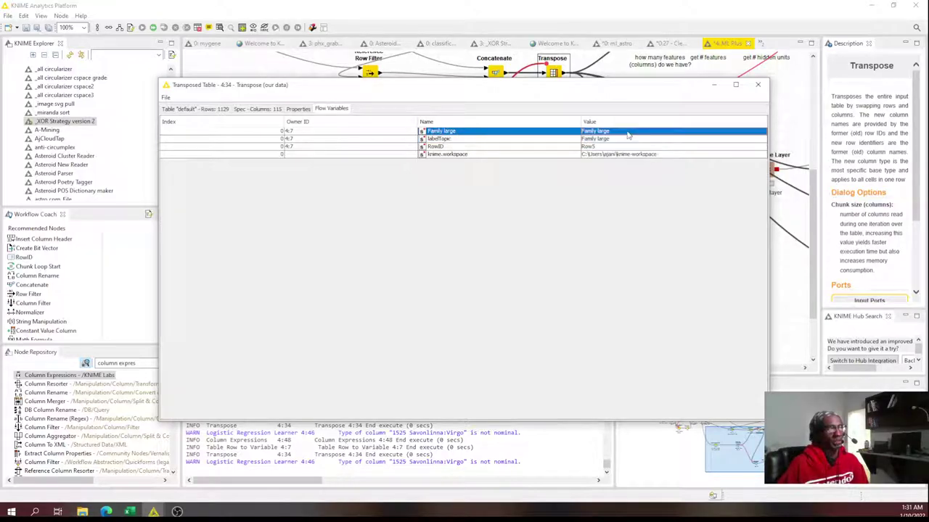
left_click(758, 84)
- Enter the Rule Engine rules $${SlabelTopic}$$=0=>"normal" and TRUE=>$${SlabelTopic}$$
double_click(534, 306)
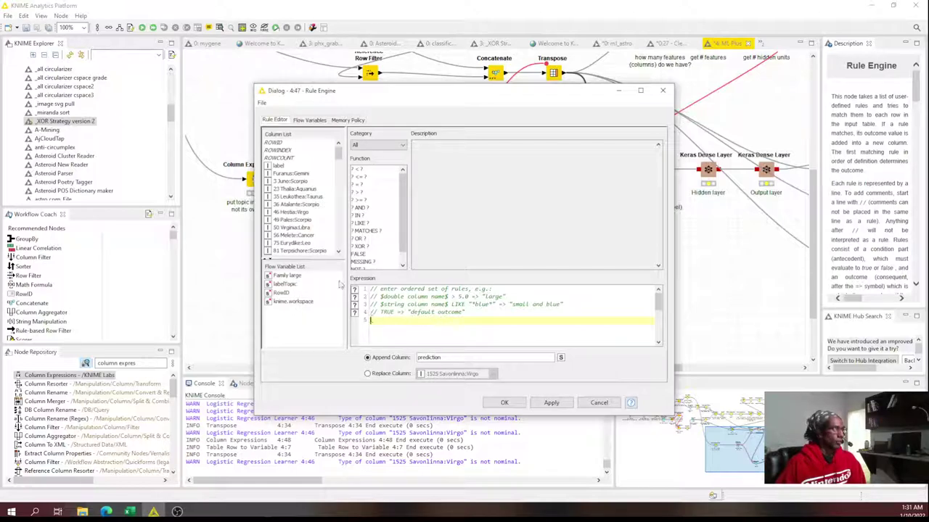
double_click(283, 284)
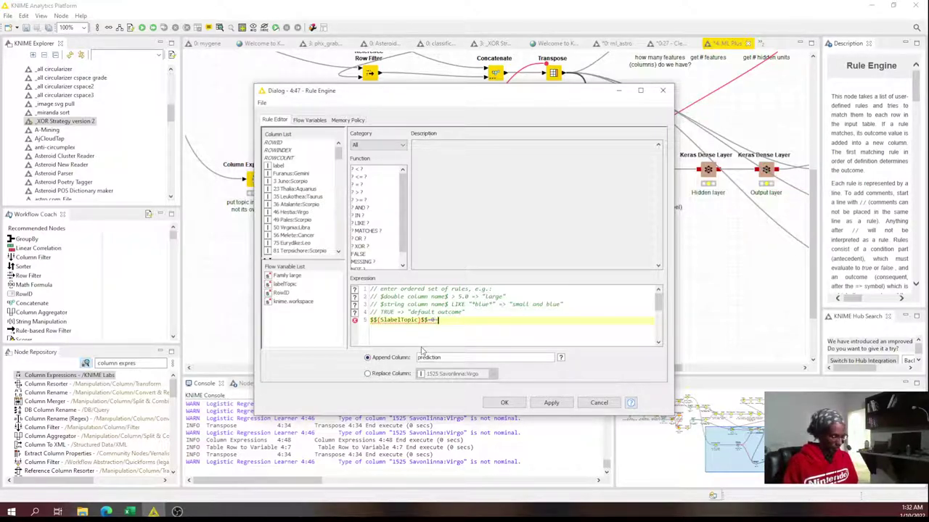
type("\"normal\"")
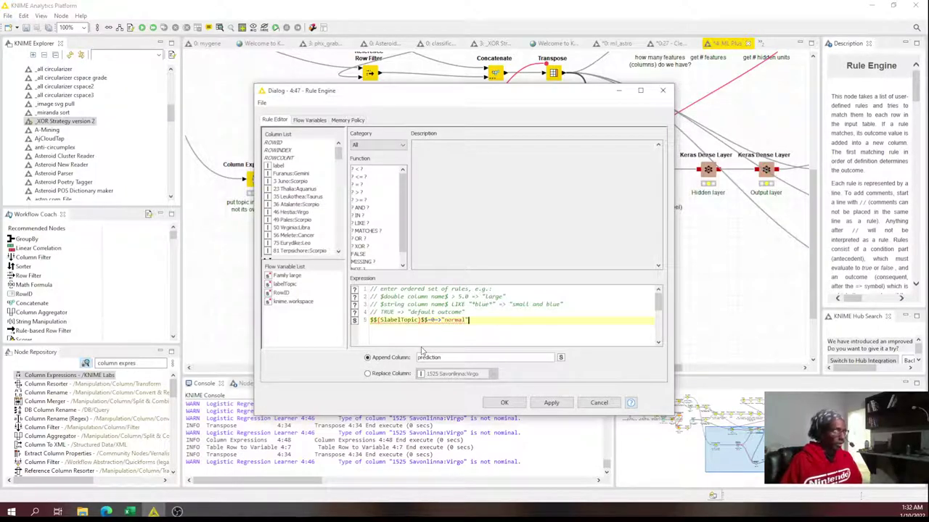
key("Return")
type("TRUE =>")
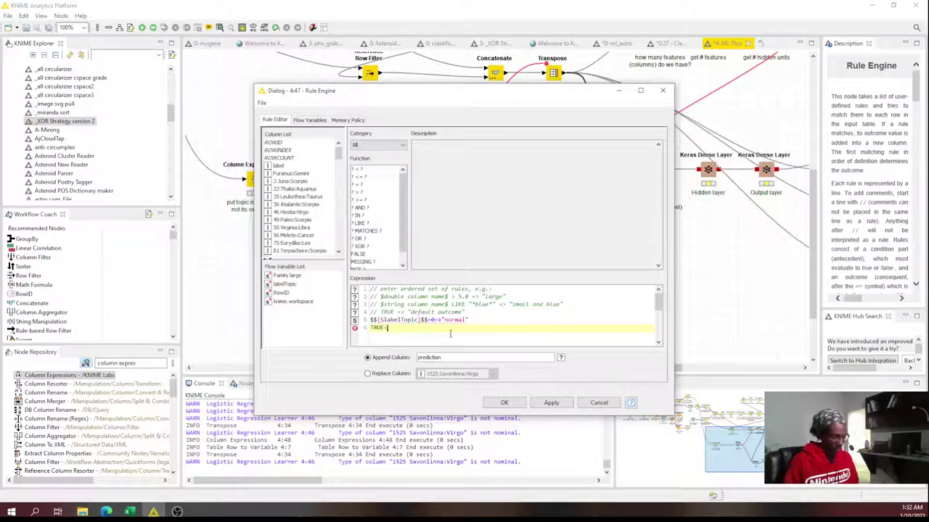
double_click(291, 285)
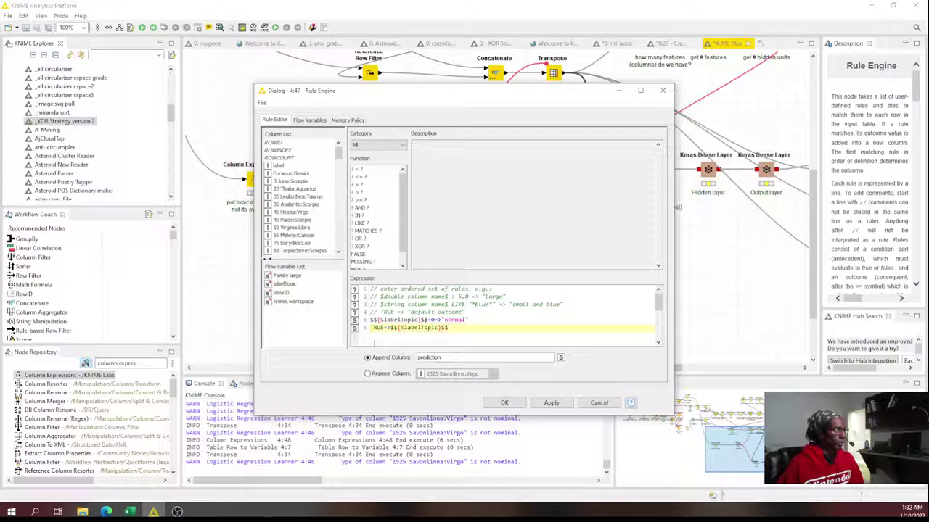
- Make the Rule Engine replace the label column with its result and accept the configuration
left_click(389, 374)
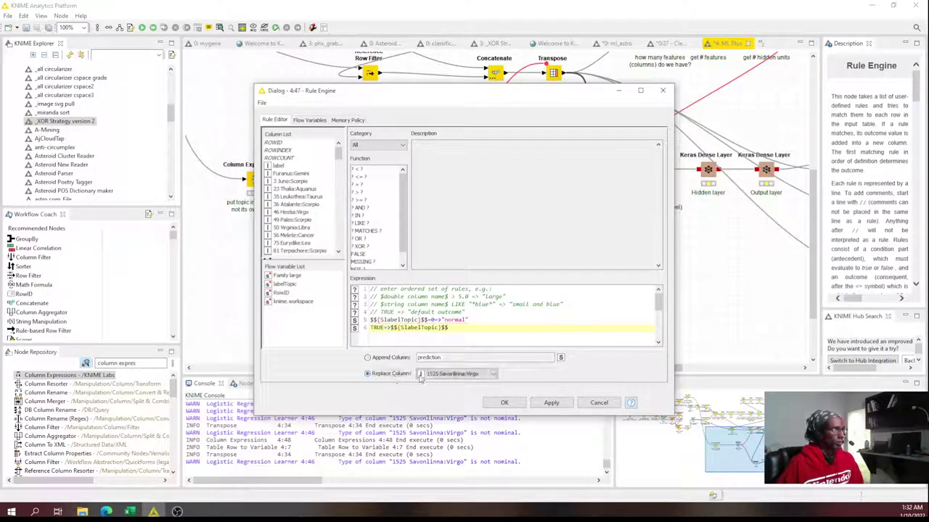
left_click(437, 374)
left_click_drag(498, 432, 495, 384)
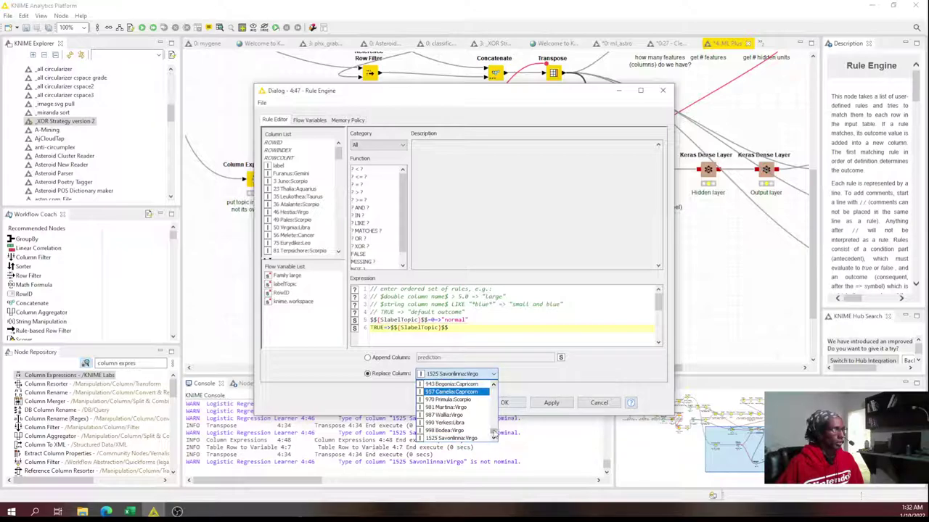
left_click(429, 387)
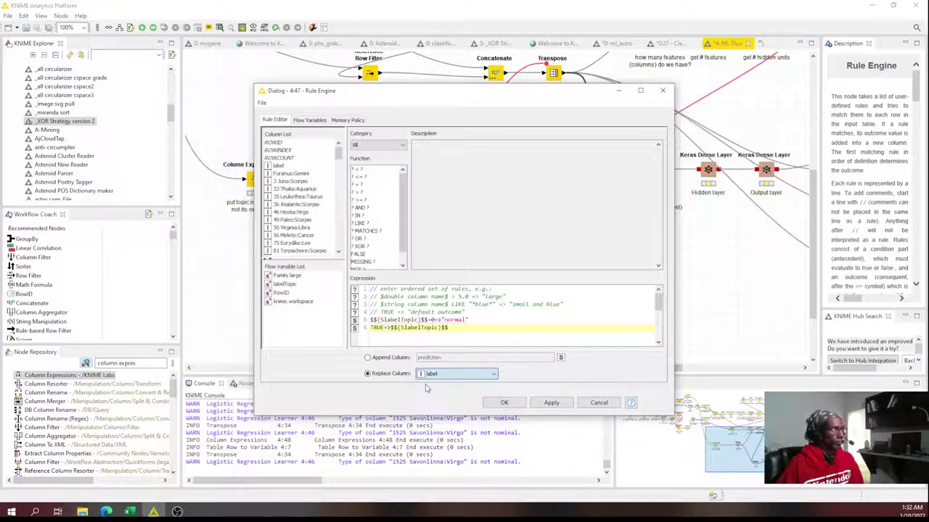
left_click(502, 403)
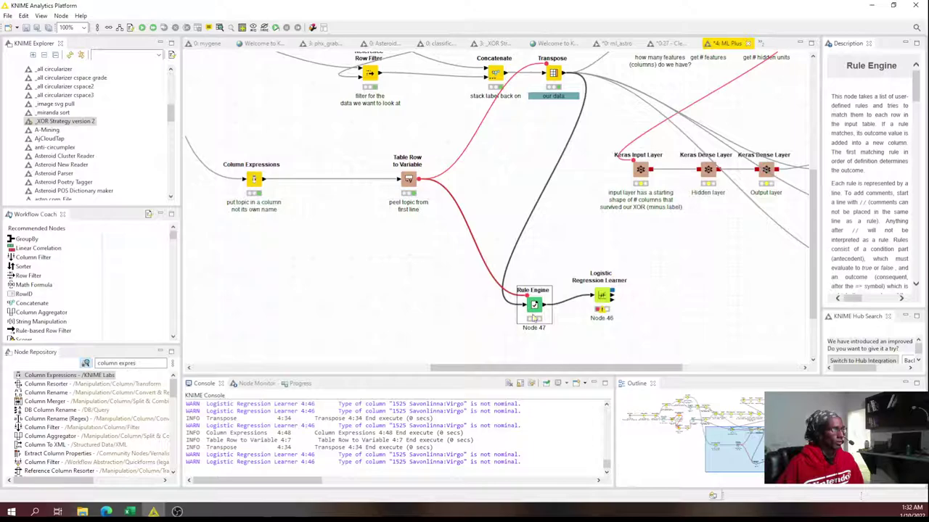
- Execute the Rule Engine and open its classified values table
right_click(534, 317)
left_click(562, 97)
right_click(540, 312)
left_click(573, 302)
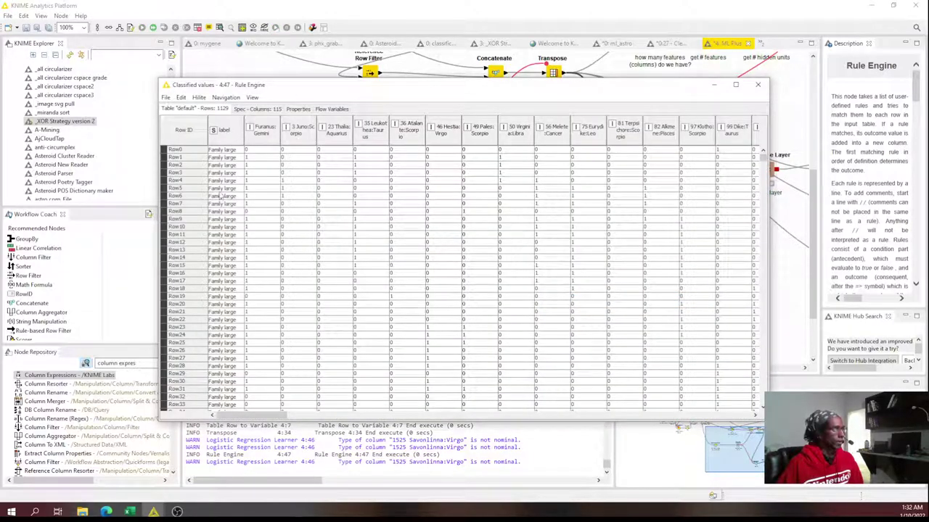
- Examine the label column throughout the classified values table and review the column specs, closing the table when finished
left_click_drag(221, 194, 223, 338)
scroll(226, 347, "down", 13)
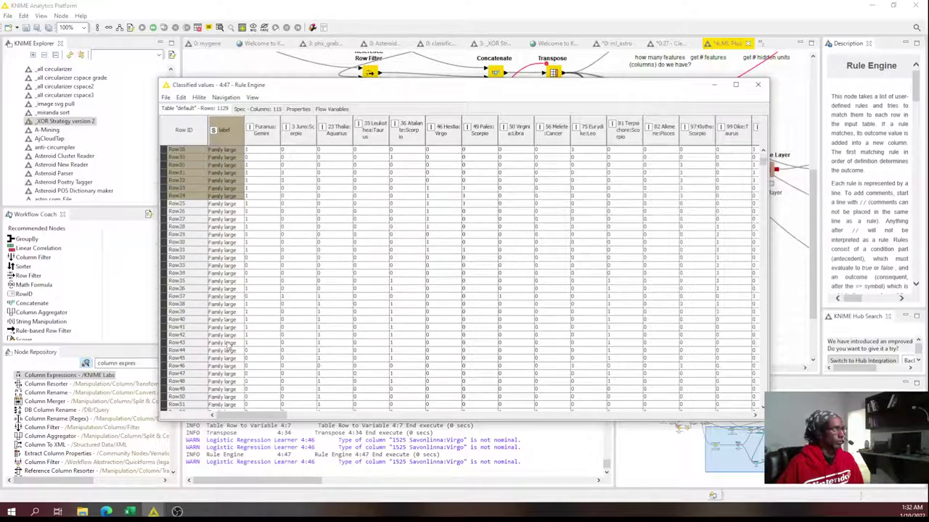
scroll(227, 355, "down", 9)
left_click_drag(762, 172, 760, 381)
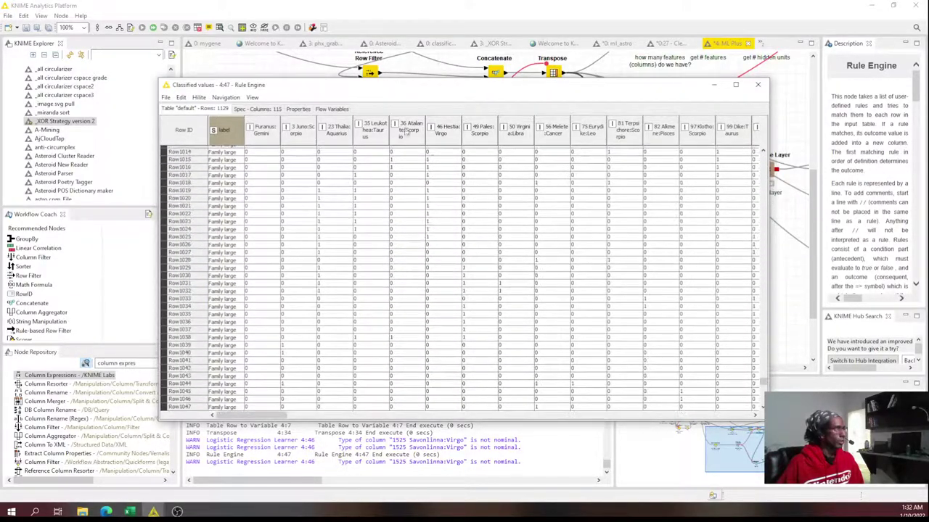
left_click(259, 109)
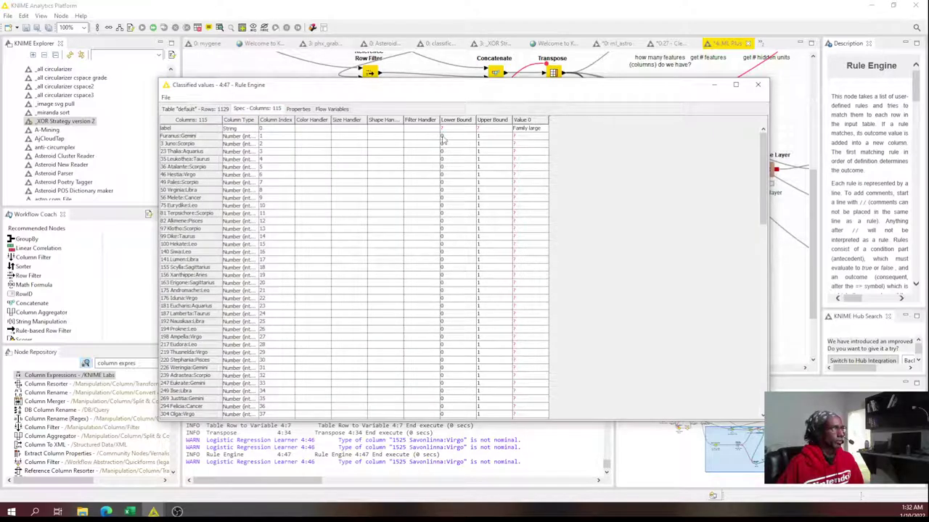
left_click(758, 85)
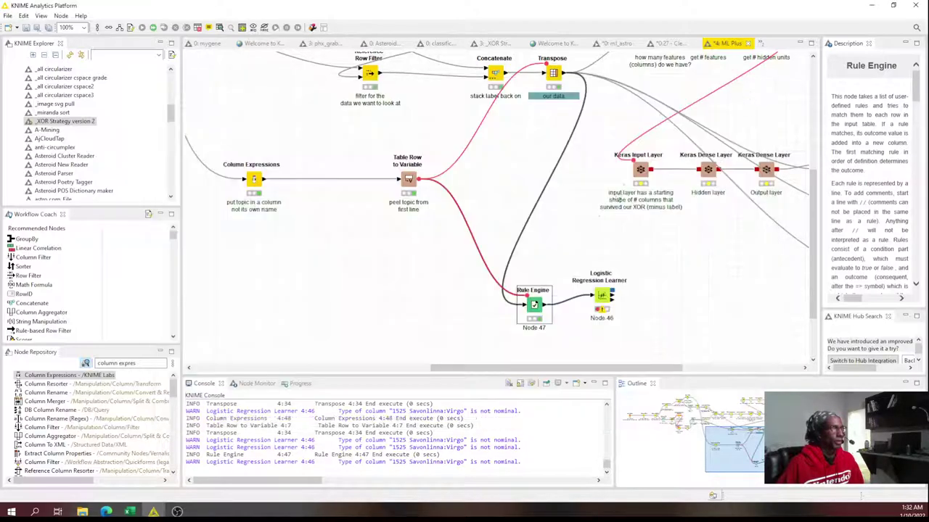
- Recheck the flow variables in the Transpose node's output table and close it
right_click(553, 76)
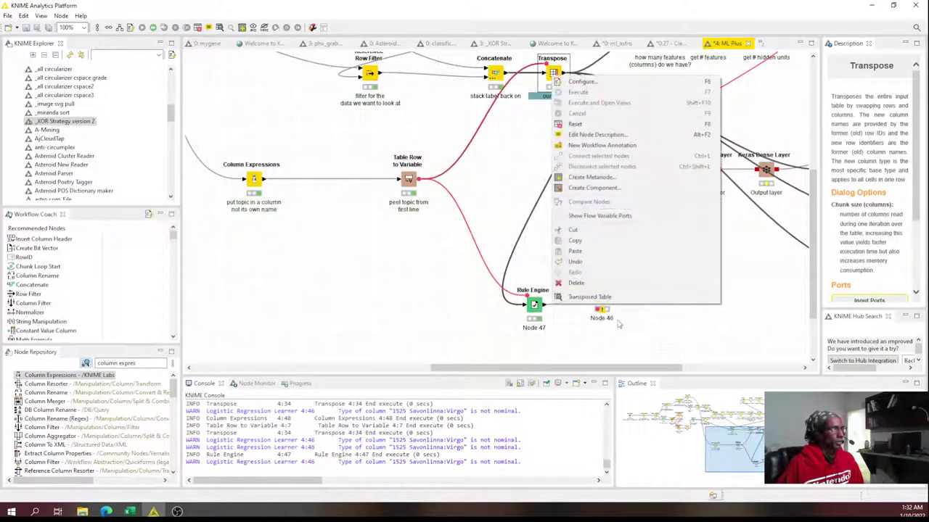
left_click(580, 355)
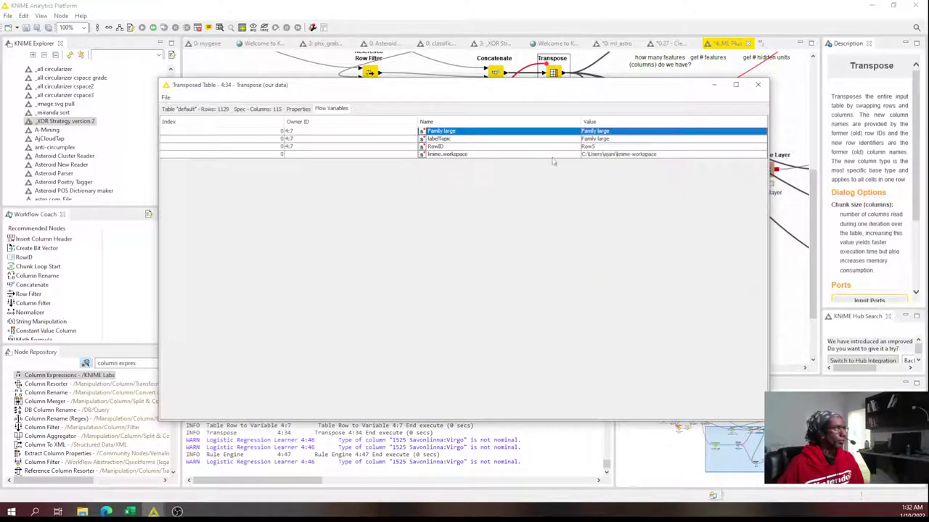
left_click(757, 85)
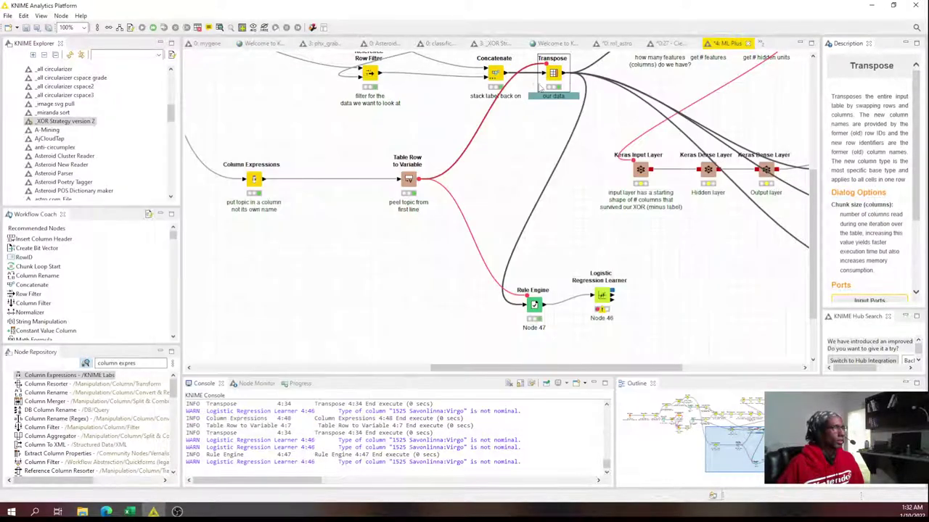
- Inspect the label column values in the Transpose node's output table and close the table
right_click(552, 76)
left_click(589, 301)
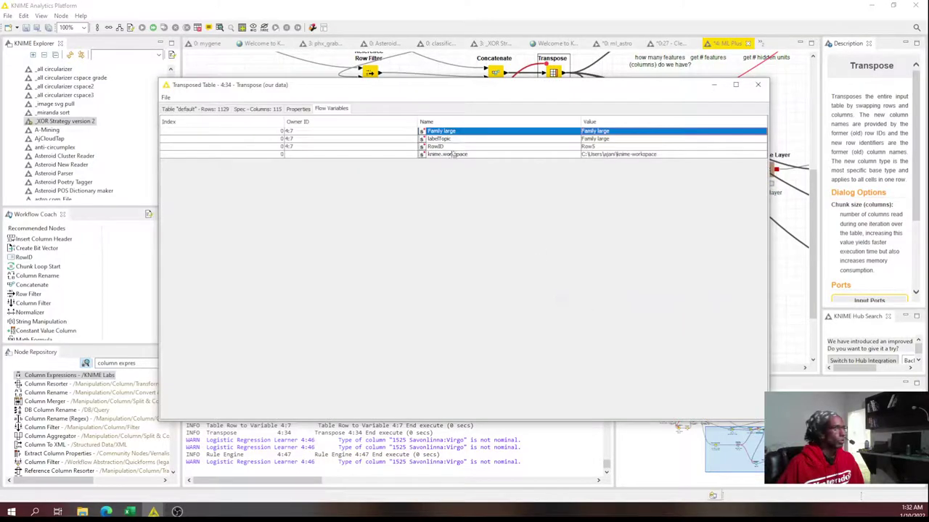
left_click(217, 109)
left_click(218, 159)
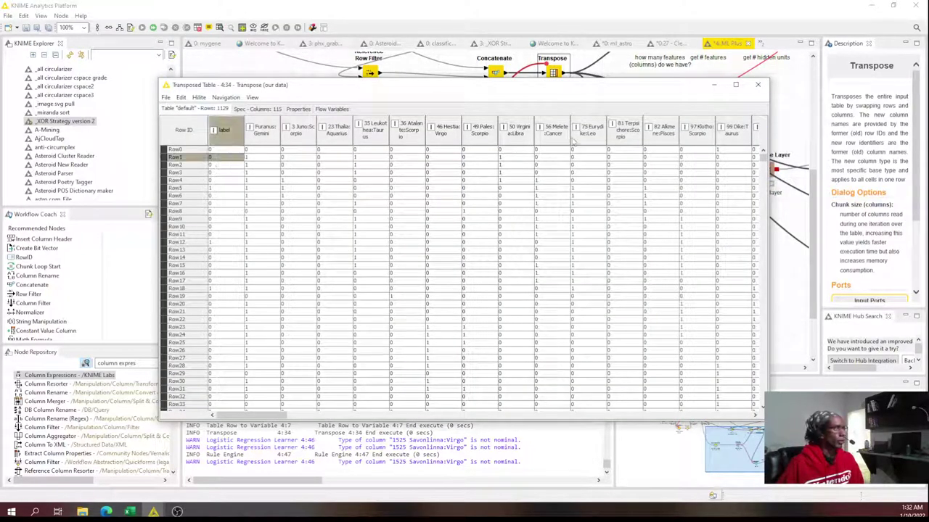
left_click(756, 86)
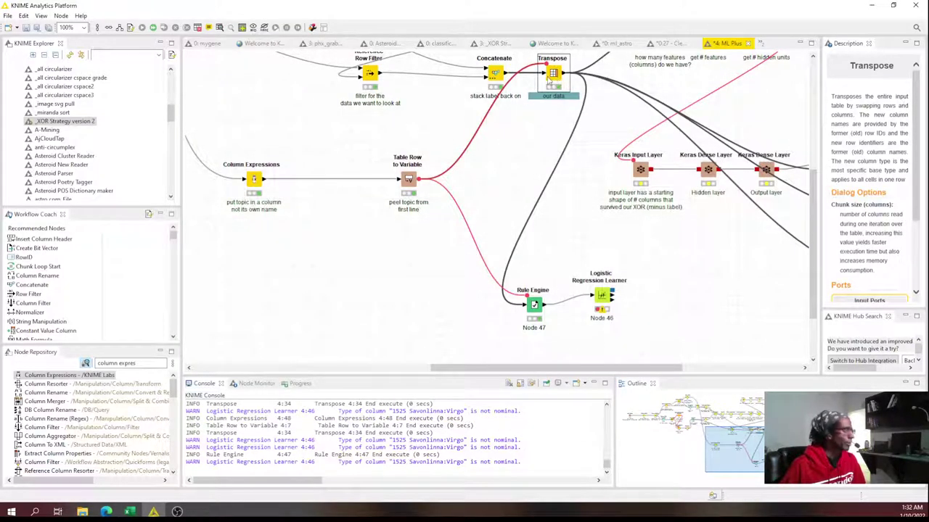
- Try inserting a Double To Int node between Transpose and the Rule Engine, check its column options, and delete it
left_click(140, 365)
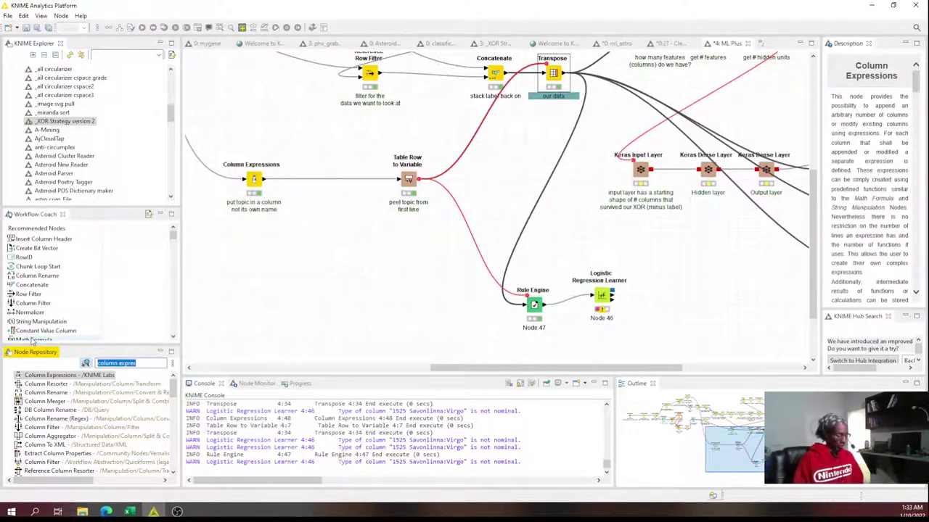
type("double")
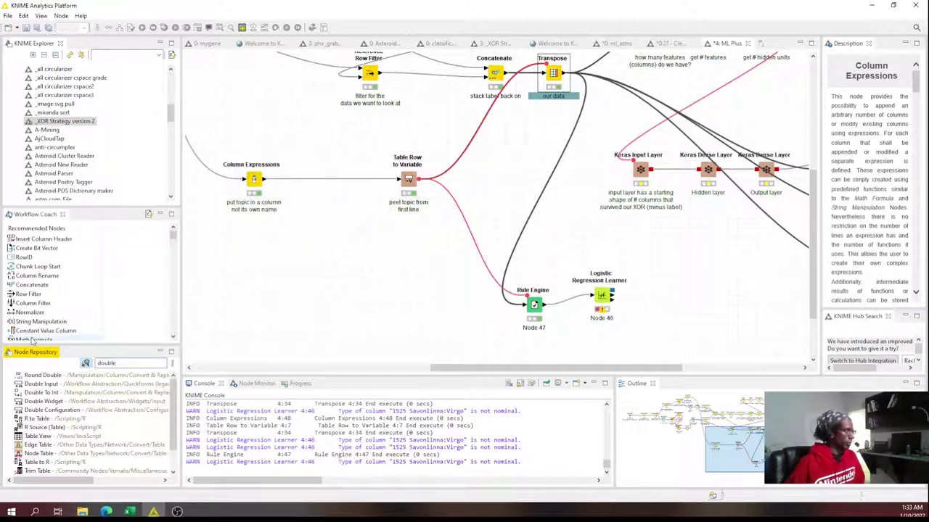
left_click_drag(44, 393, 532, 229)
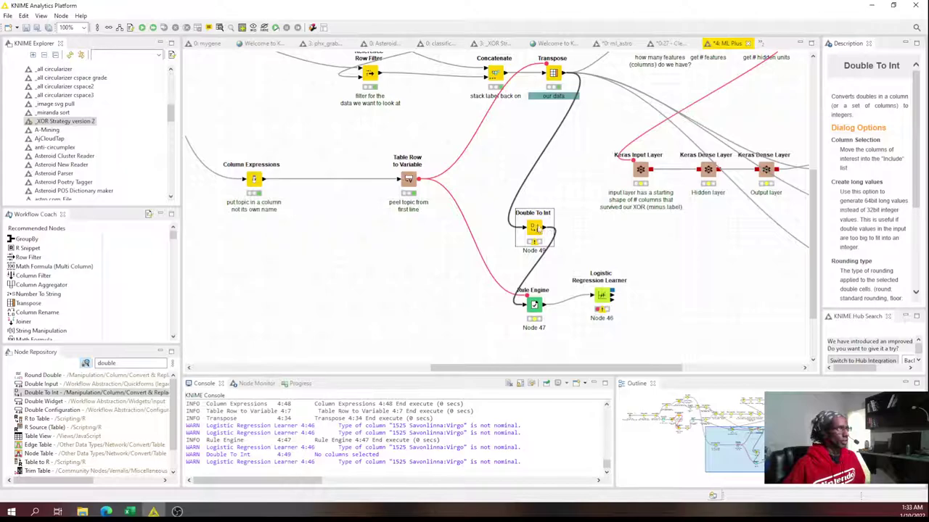
left_click_drag(433, 309, 447, 303)
double_click(446, 303)
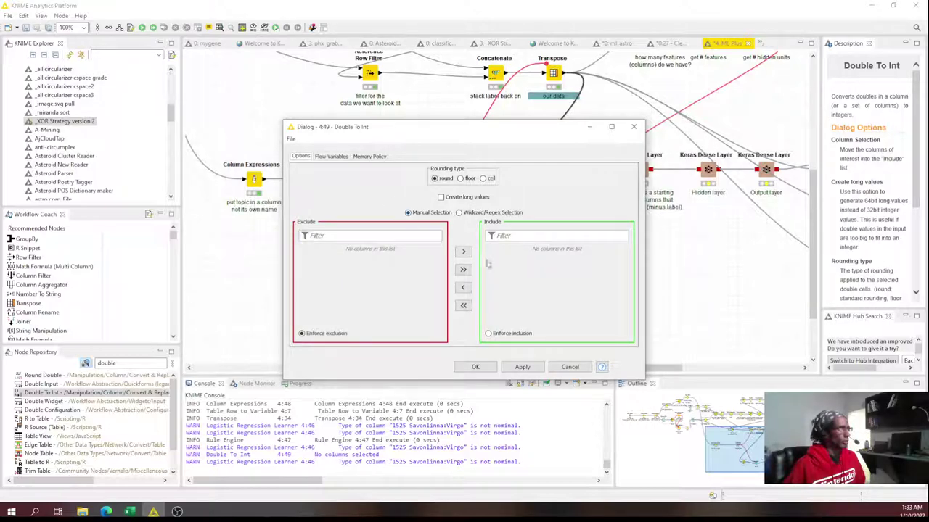
left_click(572, 368)
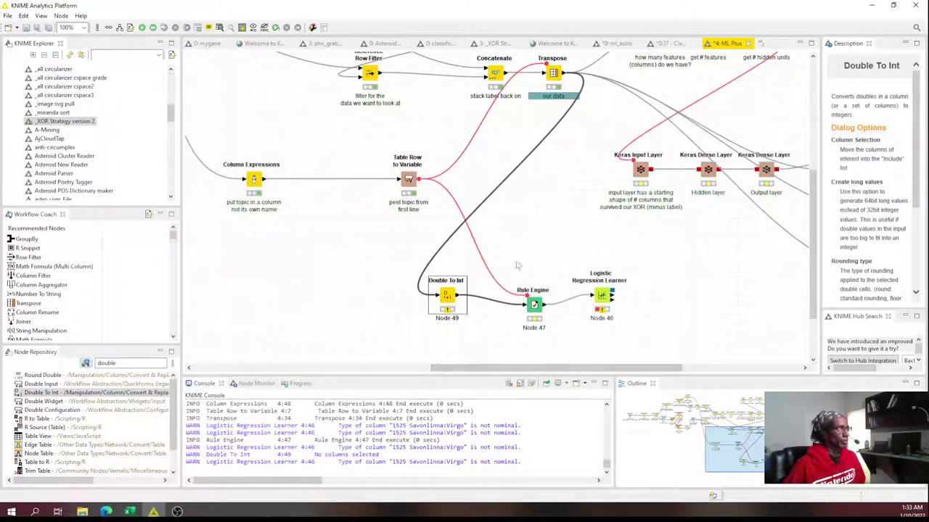
key("Delete")
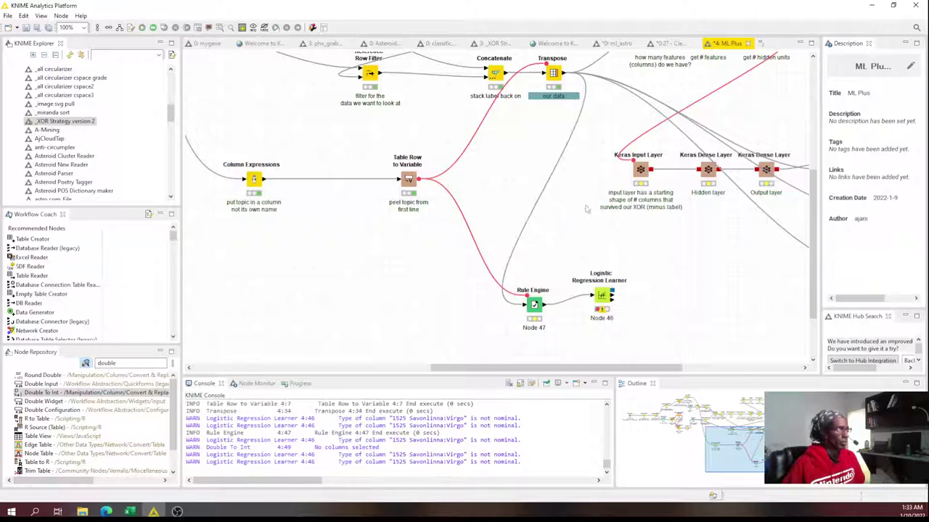
- Correct the first Rule Engine rule to $label$=0=>"normal" using the label column, and accept the configuration
left_click(534, 306)
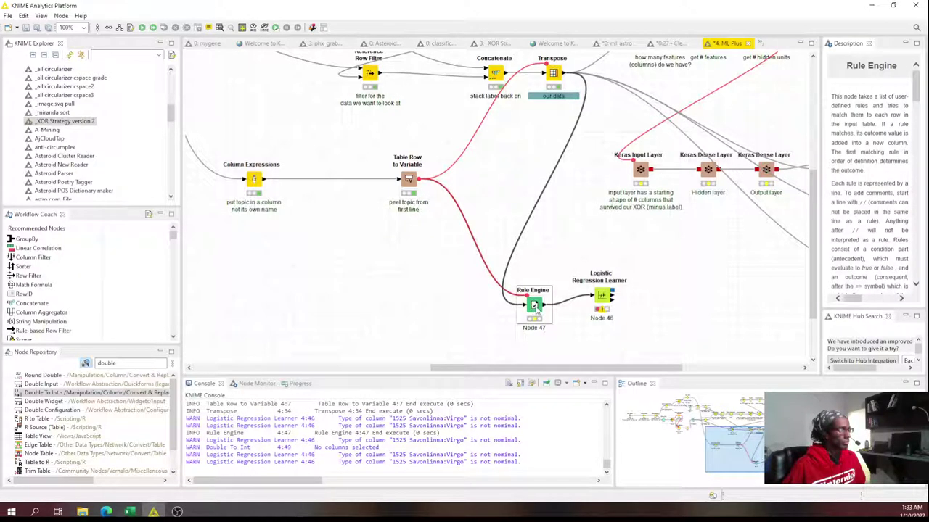
double_click(534, 307)
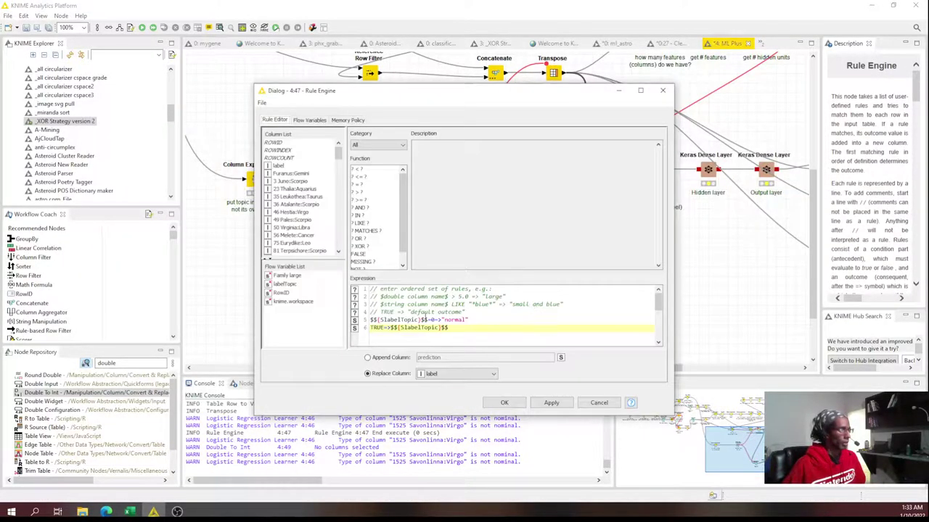
left_click(434, 320)
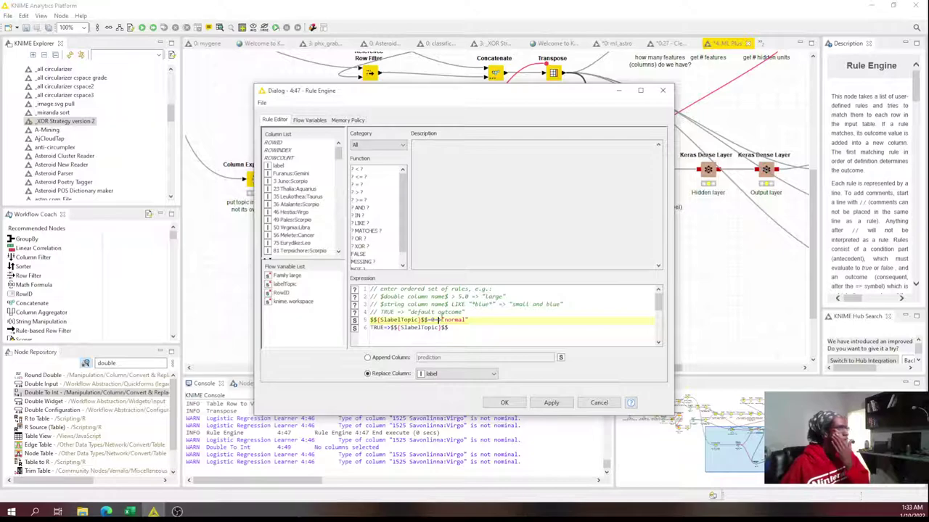
left_click_drag(429, 320, 370, 320)
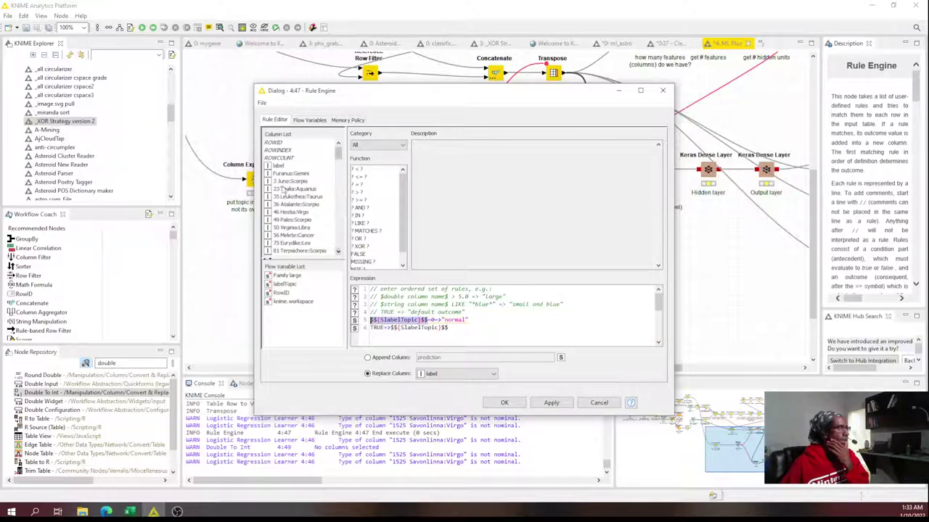
double_click(278, 165)
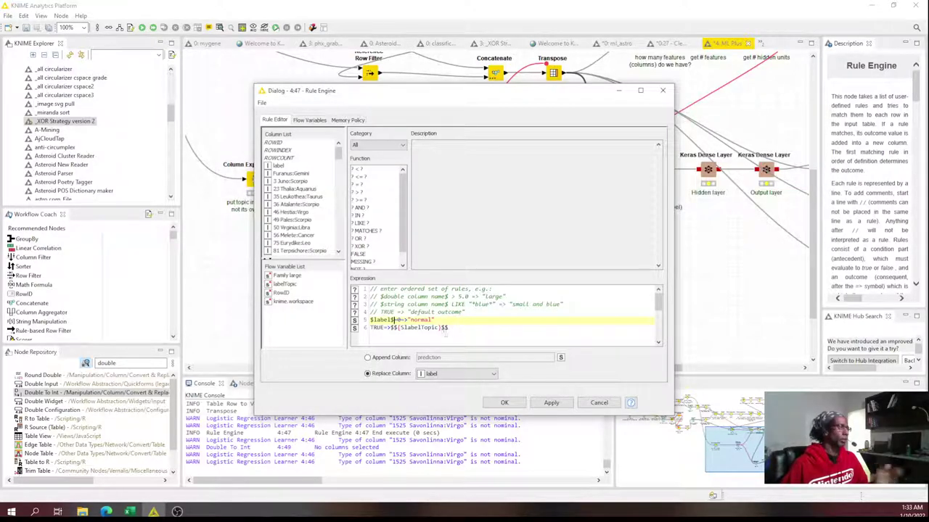
left_click(504, 403)
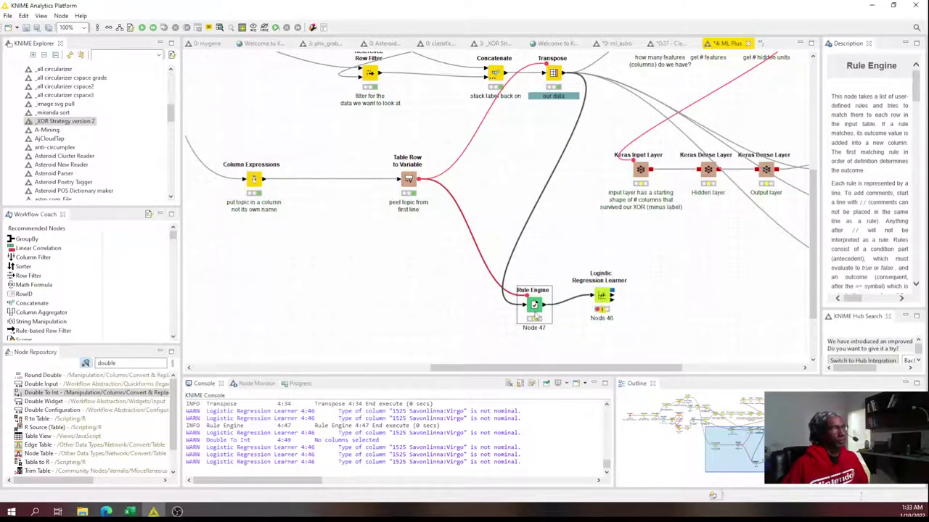
- Execute the Rule Engine and check the label column in its classified values table, closing the table when finished
right_click(536, 309)
left_click(573, 95)
right_click(532, 304)
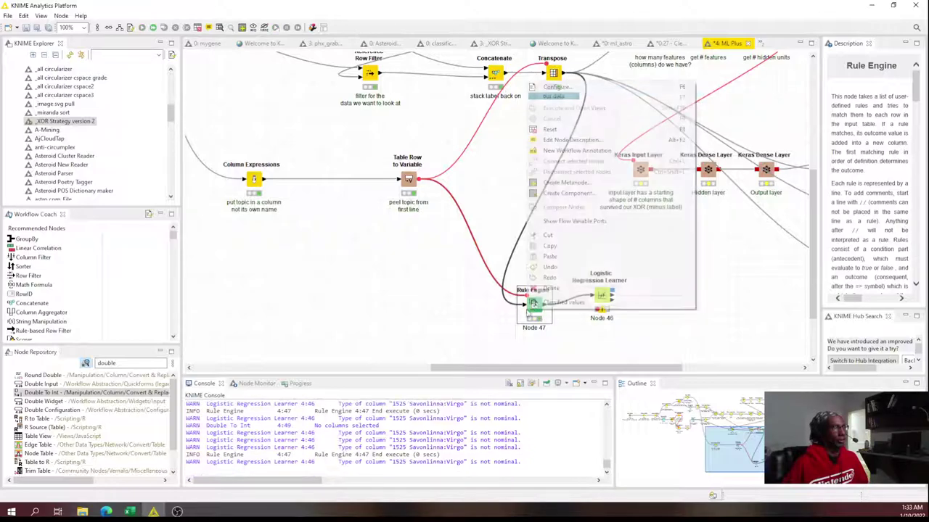
left_click(571, 302)
mouse_move(229, 157)
left_mouse_down()
mouse_move(233, 186)
mouse_move(234, 174)
left_mouse_up()
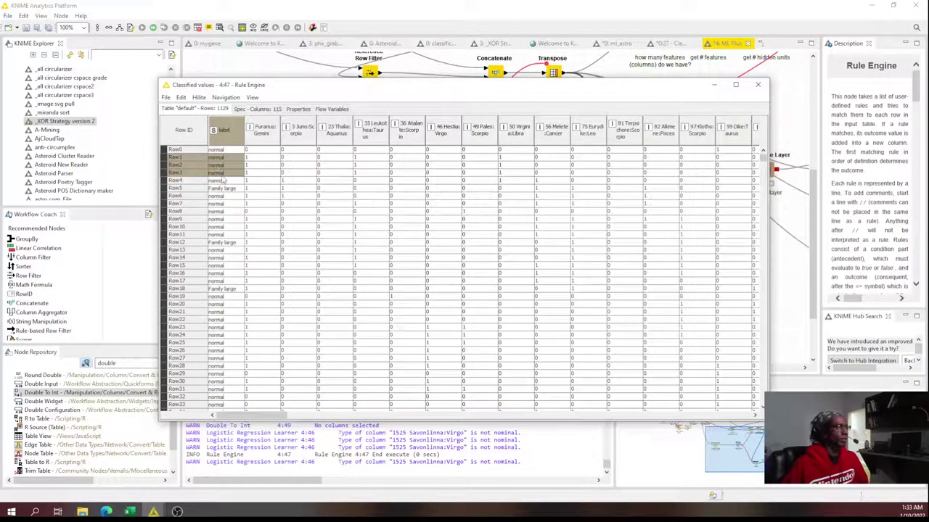
left_click(227, 220)
left_click(757, 85)
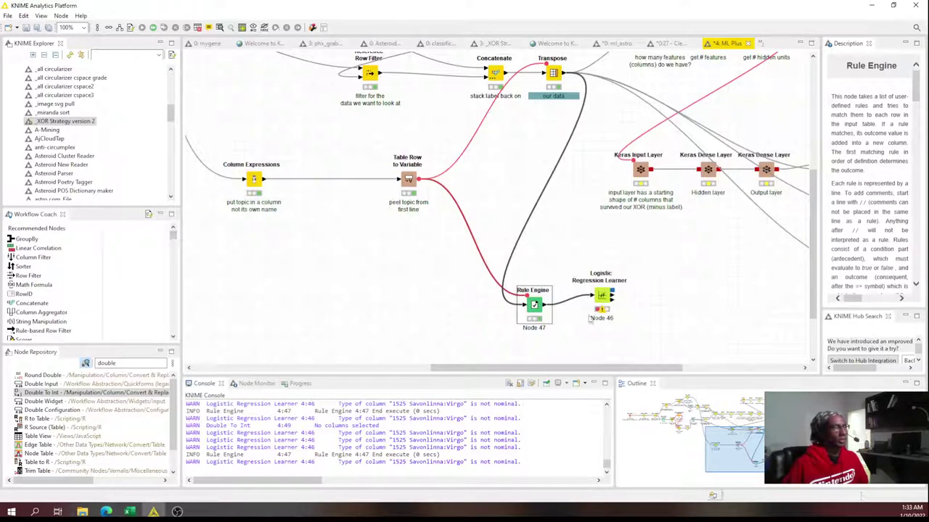
- Configure the Logistic Regression Learner with label as target column and normal as reference category
left_click(601, 307)
double_click(601, 307)
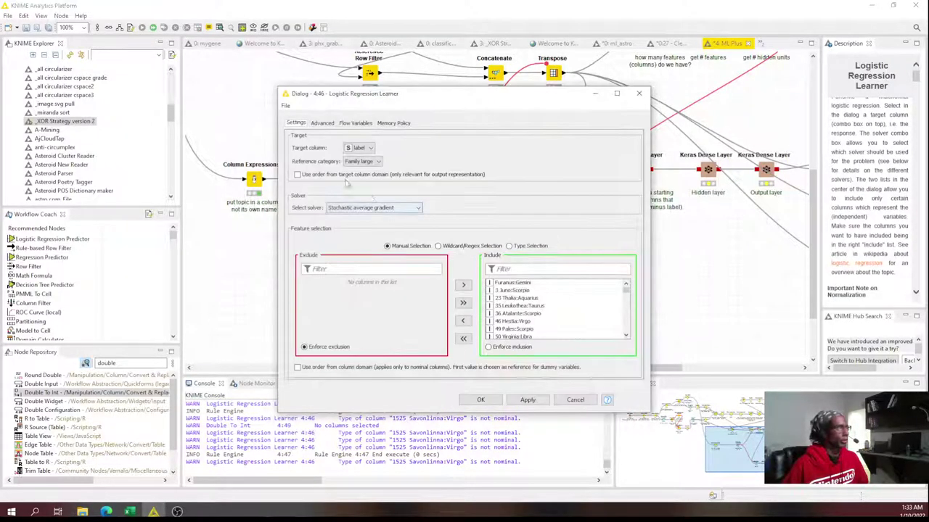
left_click(360, 150)
left_click(357, 155)
left_click(363, 161)
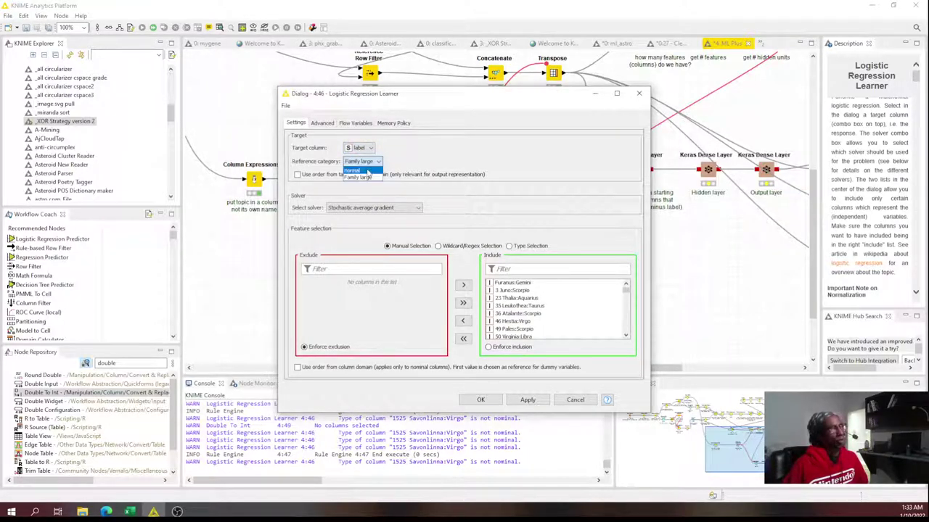
left_click(367, 171)
- Keep the Stochastic average gradient solver, review the included feature columns, and accept the learner configuration
scroll(556, 304, "down", 5)
scroll(556, 303, "down", 3)
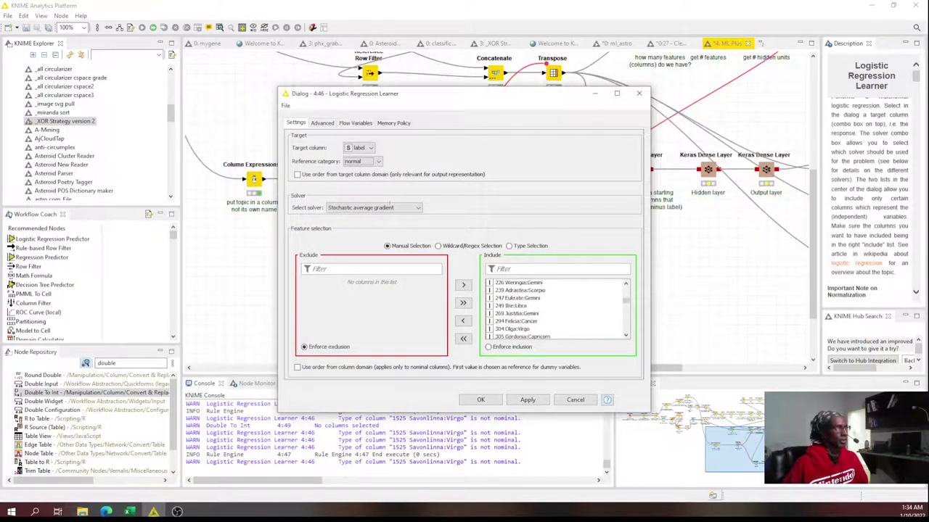
left_click(396, 208)
left_click(370, 216)
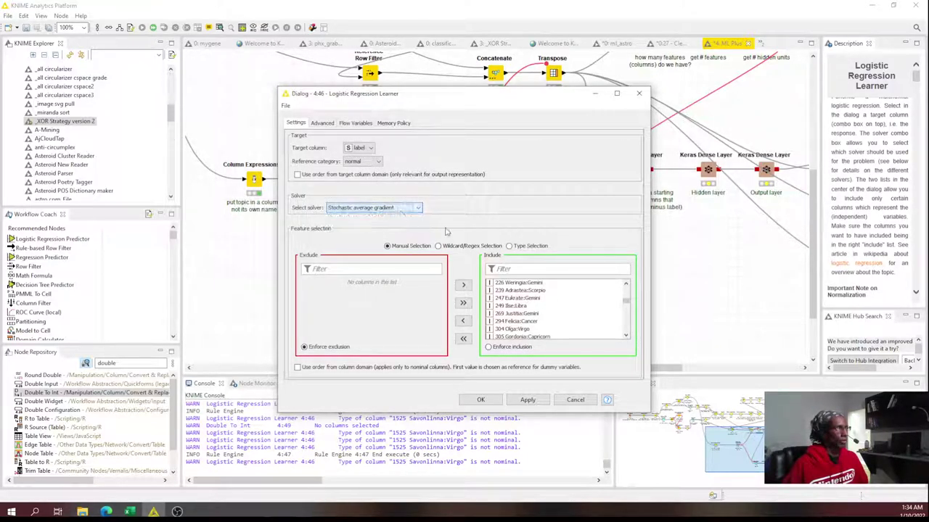
left_click(537, 300)
scroll(539, 310, "down", 3)
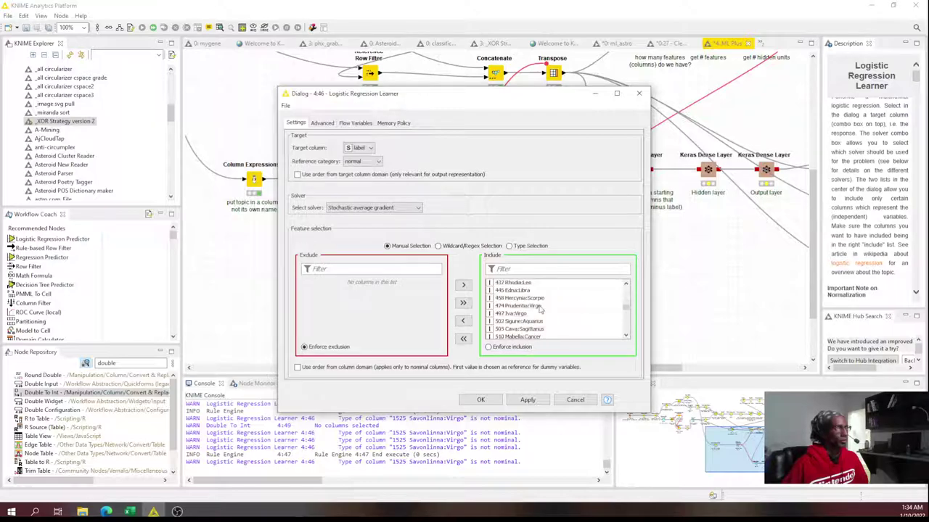
scroll(539, 310, "down", 3)
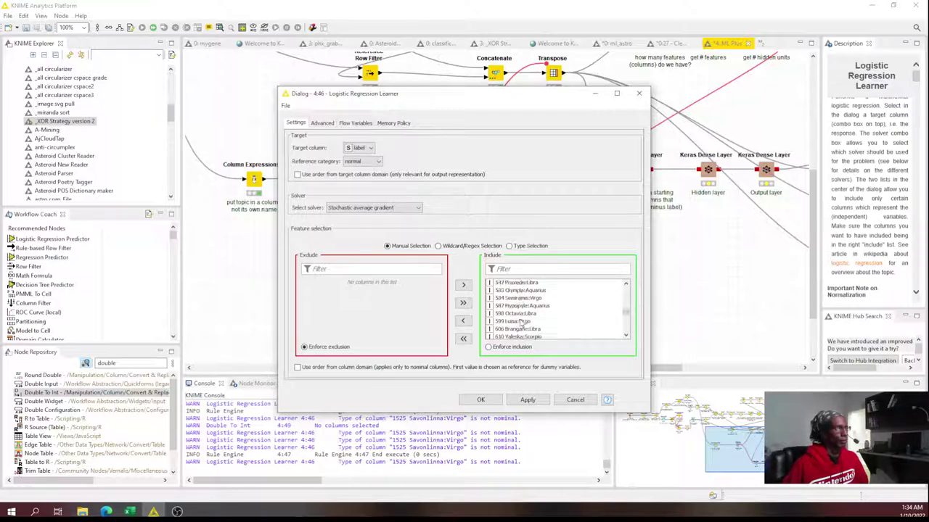
left_click(481, 400)
- Execute the Logistic Regression Learner node
right_click(607, 308)
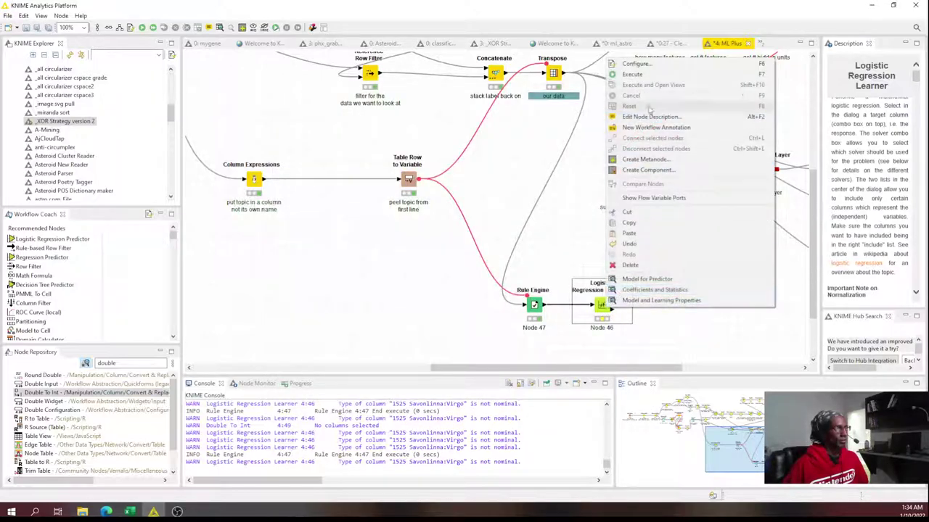
left_click(631, 74)
right_click(608, 308)
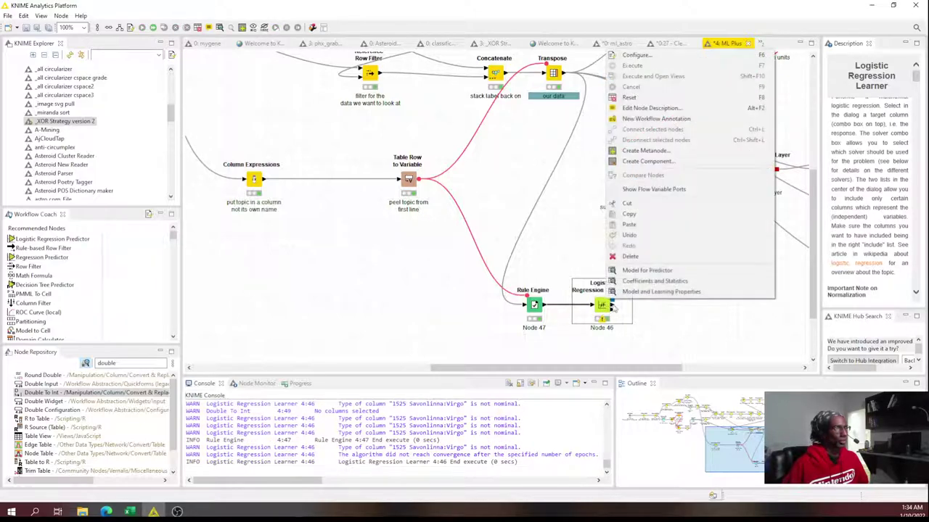
left_click(604, 328)
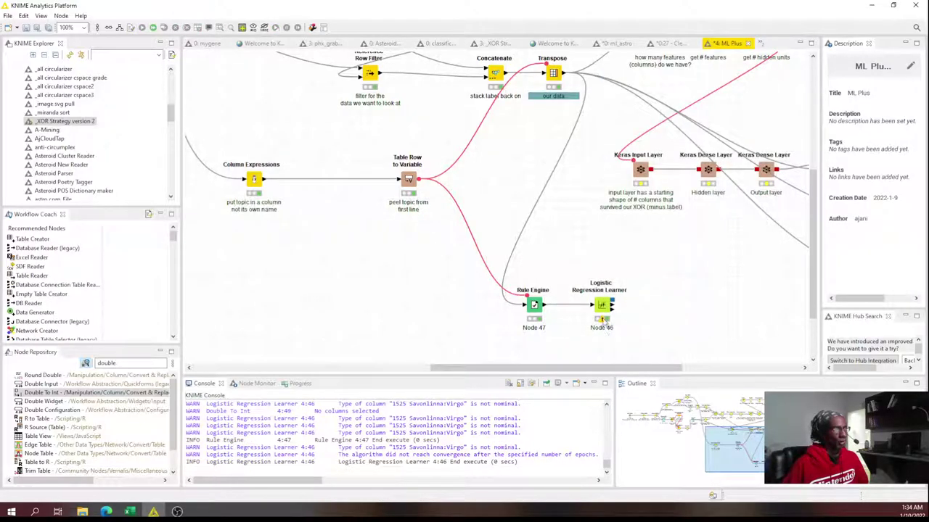
- Sort the learner's Coefficients and Statistics table by ascending P>|z| and widen the Variable column to read the full names
mouse_move(601, 320)
right_click(605, 309)
left_click(680, 291)
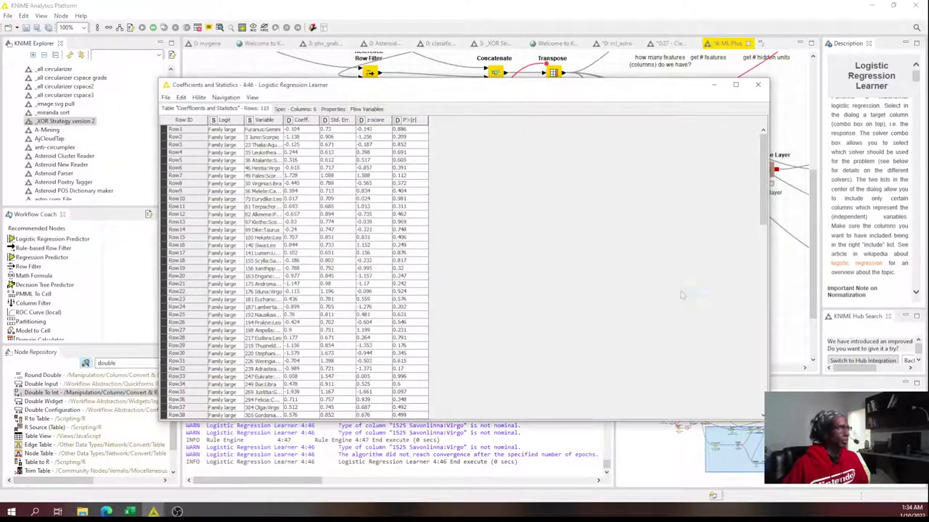
left_click(413, 120)
left_click(455, 128)
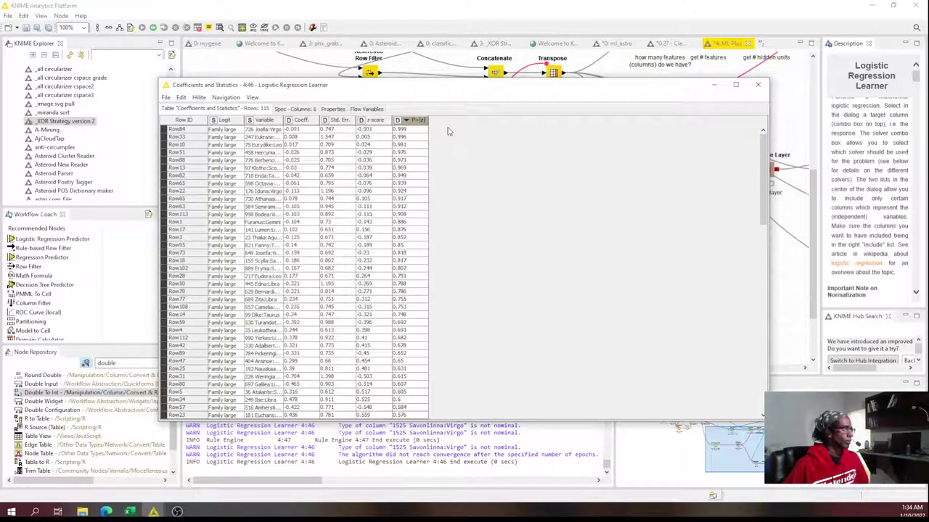
left_click(422, 122)
left_click(428, 139)
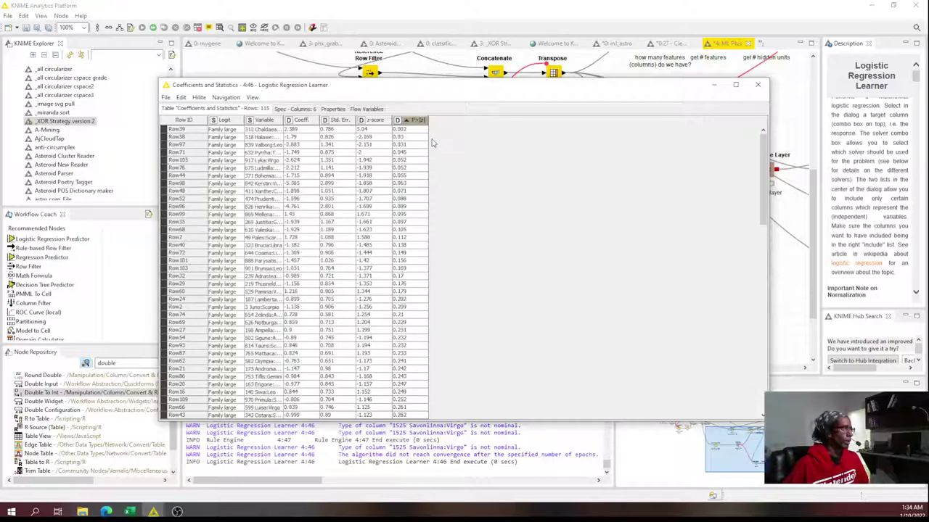
left_click_drag(278, 122, 397, 122)
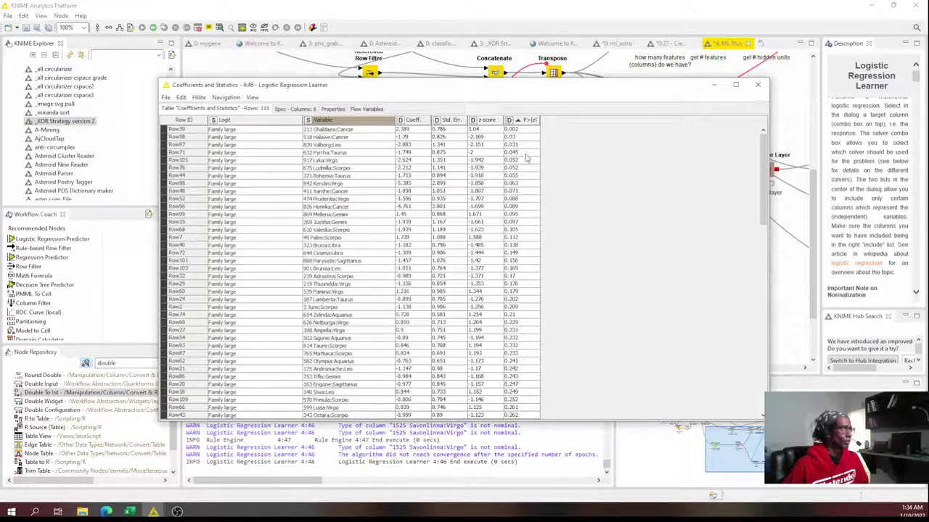
- Examine the lowest P>|z| rows of the coefficients table, including the statistics for 839 Valborg:Leo
left_click_drag(527, 158, 285, 123)
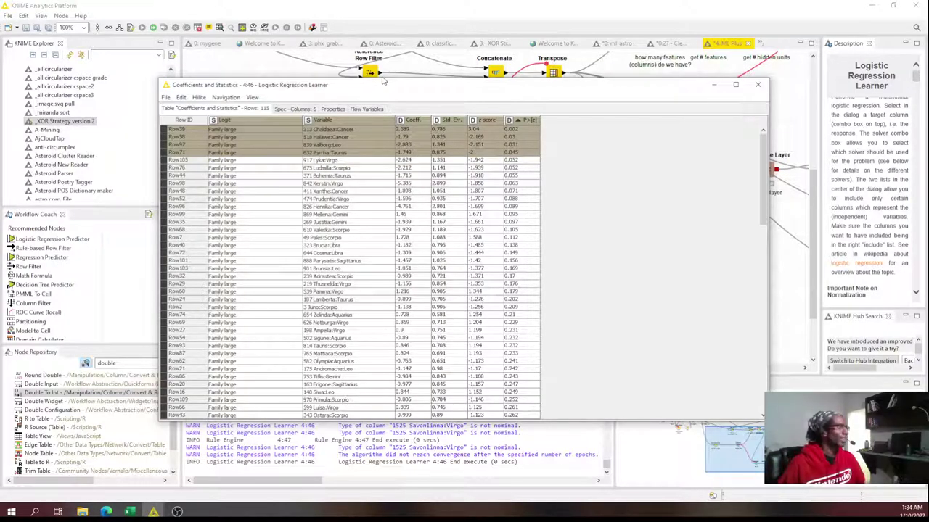
left_click(347, 146)
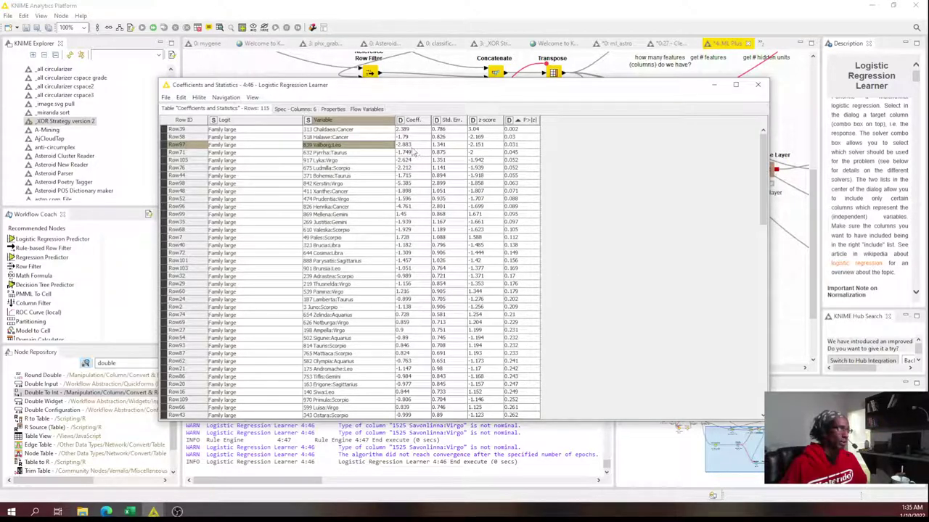
left_click_drag(411, 145, 518, 147)
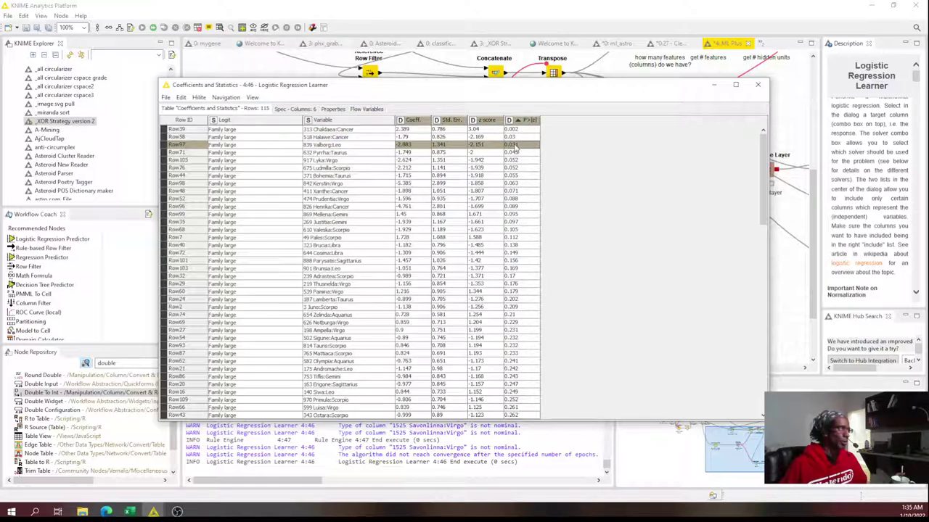
left_click_drag(366, 130, 517, 147)
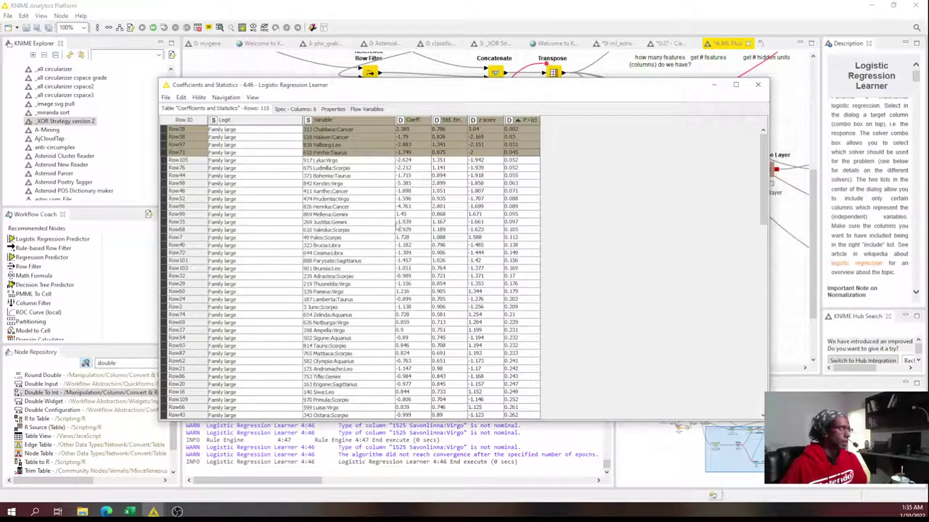
- Review the remaining variables with P>|z| above 0.05, from 917 Lyka:Virgo down the coefficients table
scroll(397, 227, "down", 15)
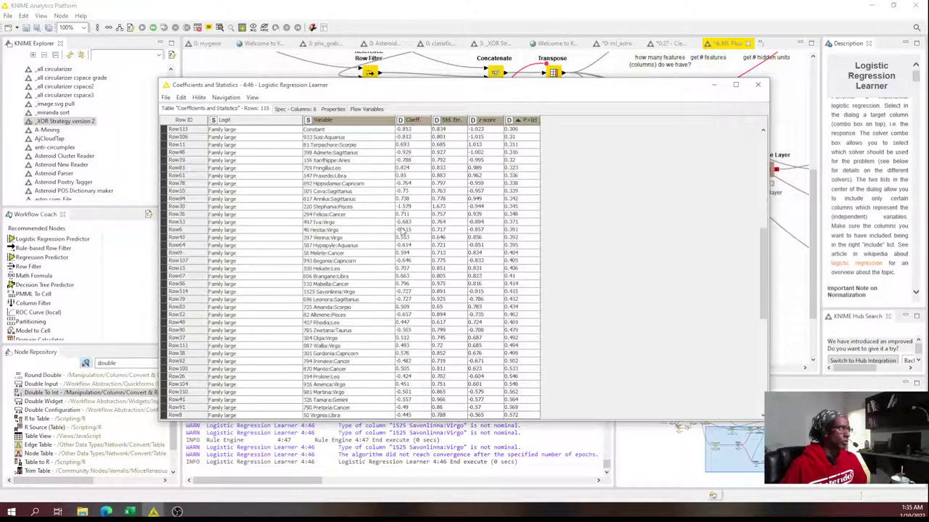
scroll(402, 229, "up", 15)
left_click_drag(528, 161, 247, 289)
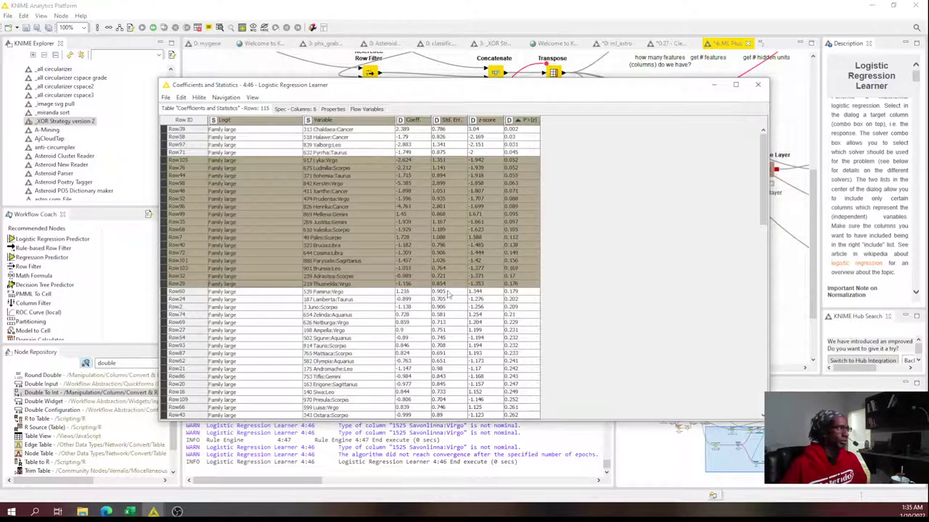
scroll(465, 296, "down", 10)
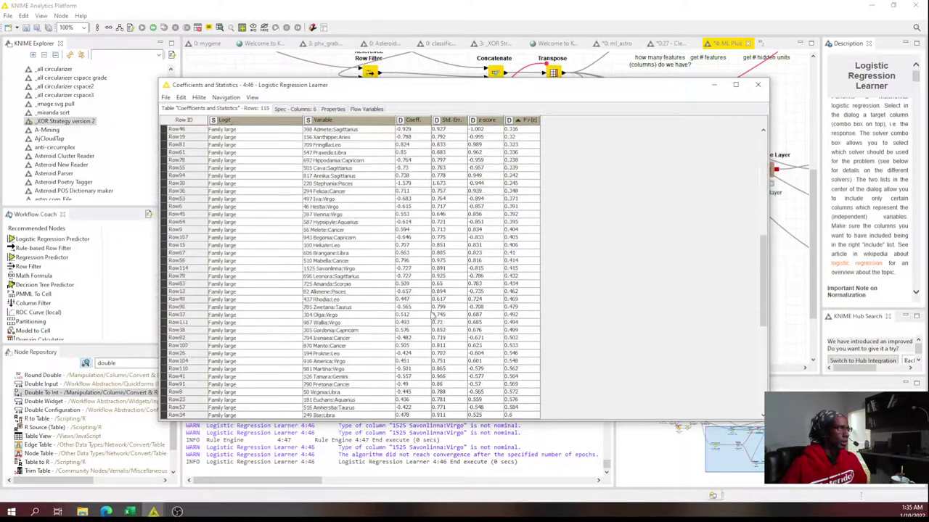
scroll(430, 313, "down", 5)
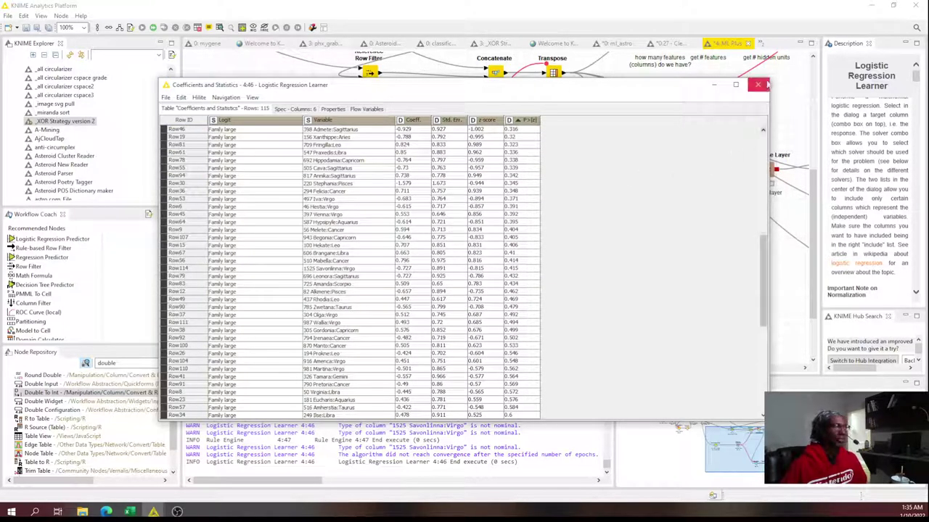
scroll(308, 195, "up", 12)
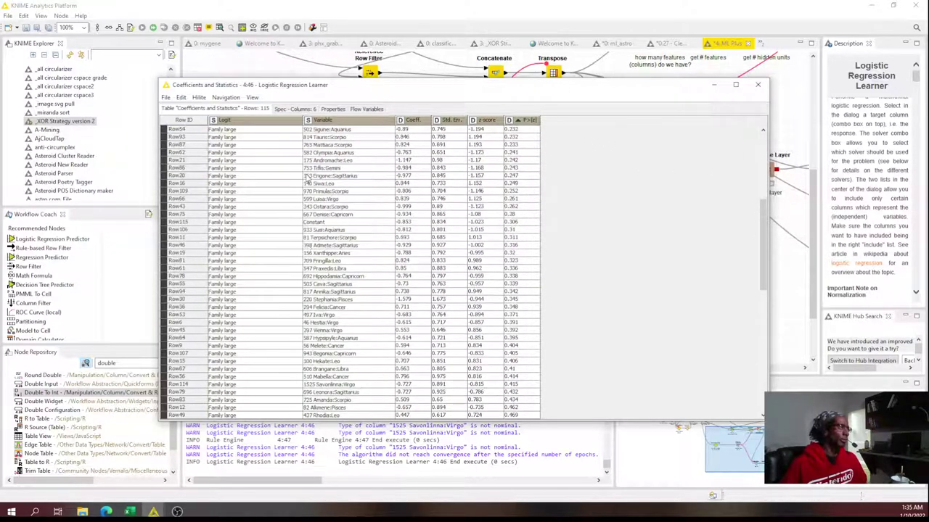
scroll(307, 198, "up", 2)
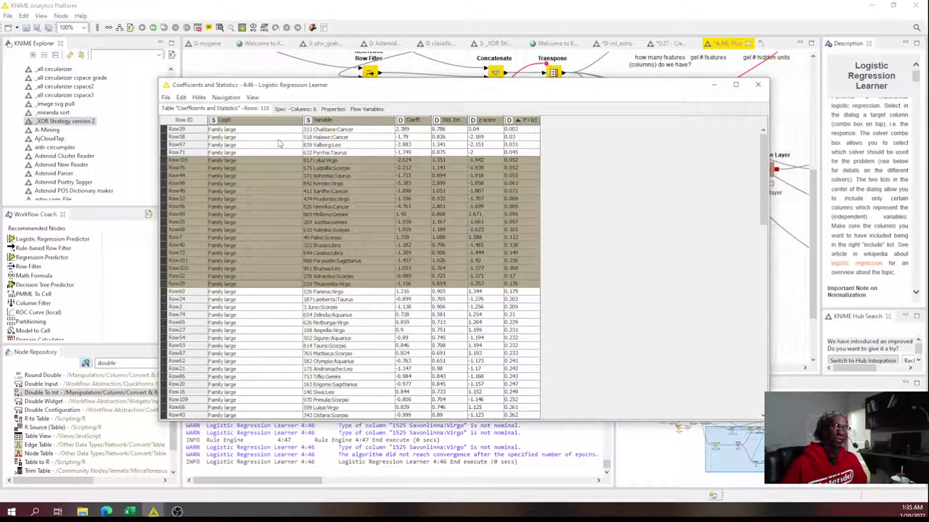
- Highlight the rows from 632 Pyrrha:Taurus up to 313 Chaldaea:Cancer for review, and close the coefficients table
left_click(512, 153)
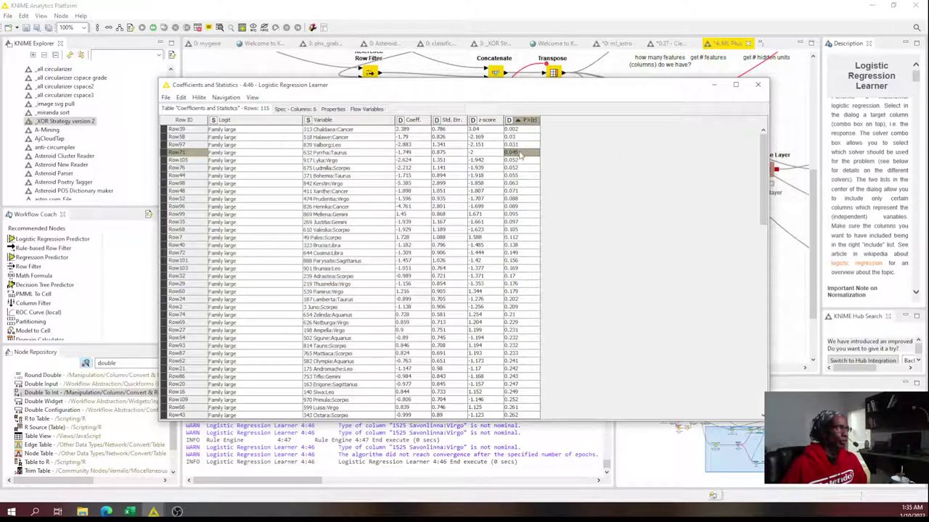
key("shift+Up")
key("shift+Up")
key("shift+Up")
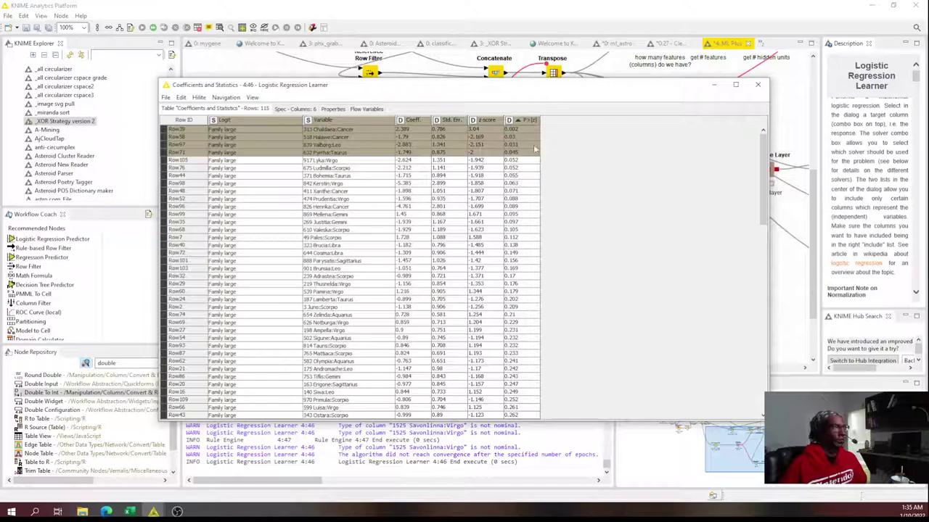
left_click(341, 154)
left_click_drag(341, 153, 252, 128)
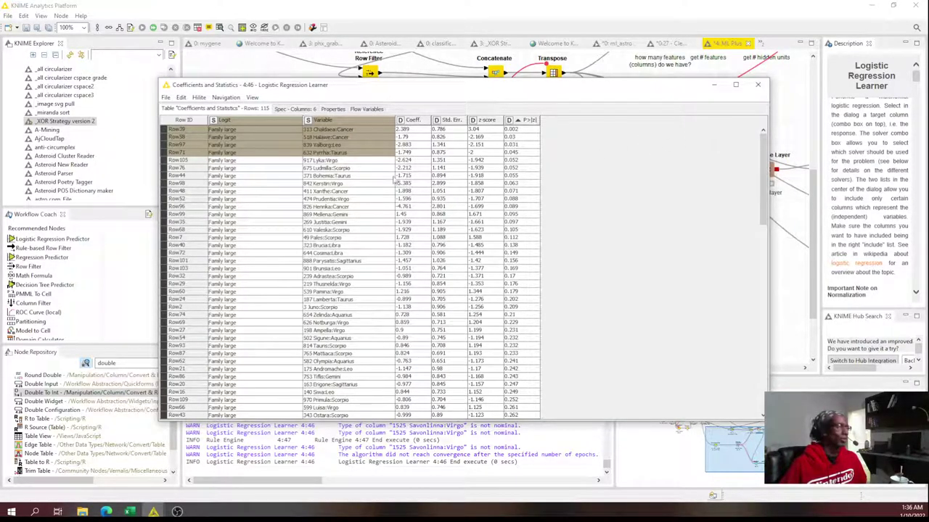
left_click(758, 86)
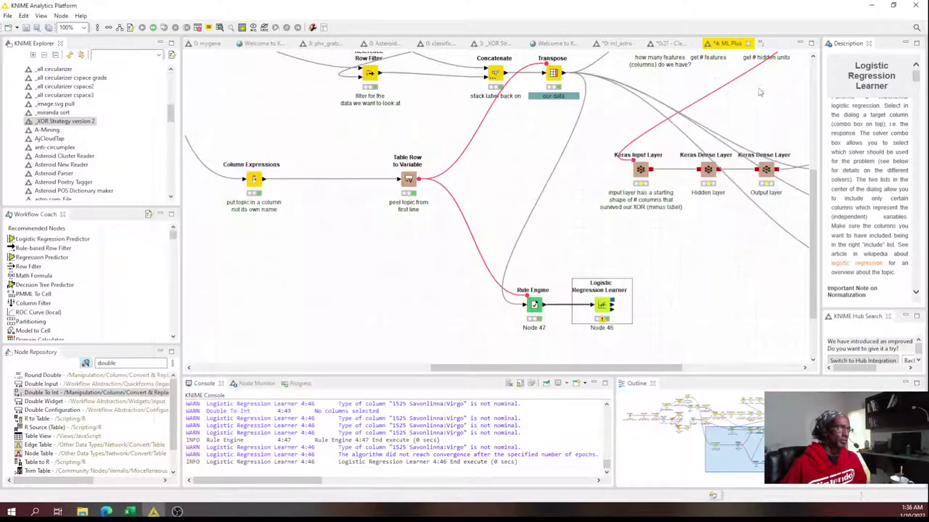
- Execute the Scorer node together with the Keras network nodes that feed it
left_click_drag(596, 369, 715, 370)
right_click(693, 276)
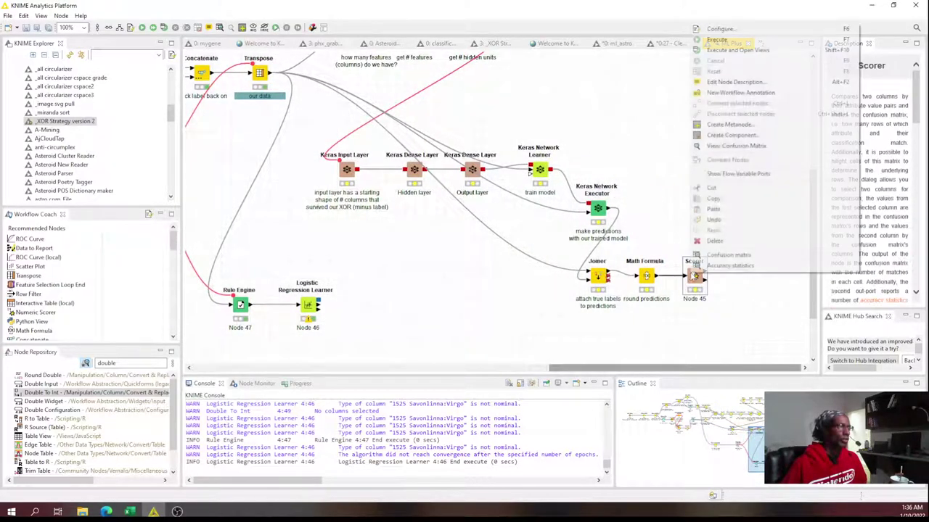
left_click(754, 36)
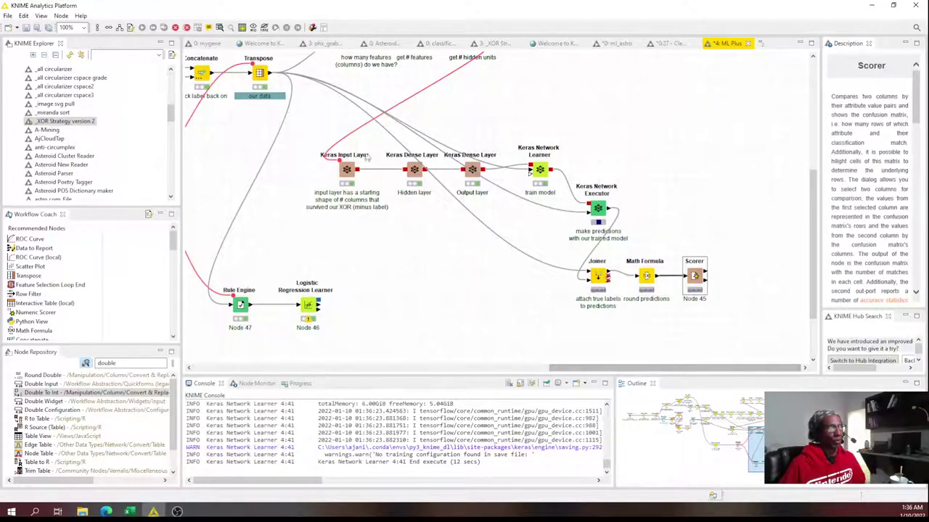
left_click(345, 167)
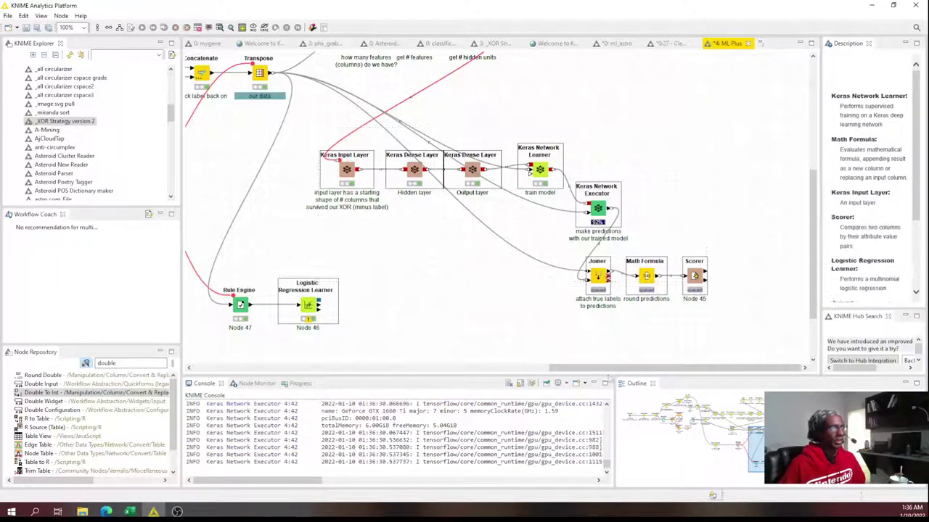
left_click_drag(624, 368, 525, 369)
left_click(550, 305)
left_click(482, 305, "ctrl")
left_click(606, 291)
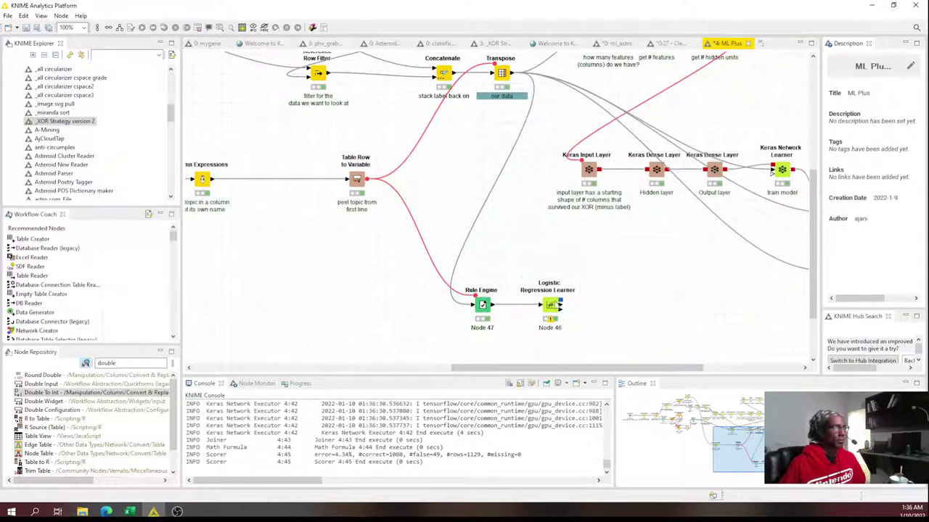
- View the Logistic Regression Learner's Coefficients and Statistics output, check the rows with P>|z| below 0.05, and close the table
left_click(554, 306)
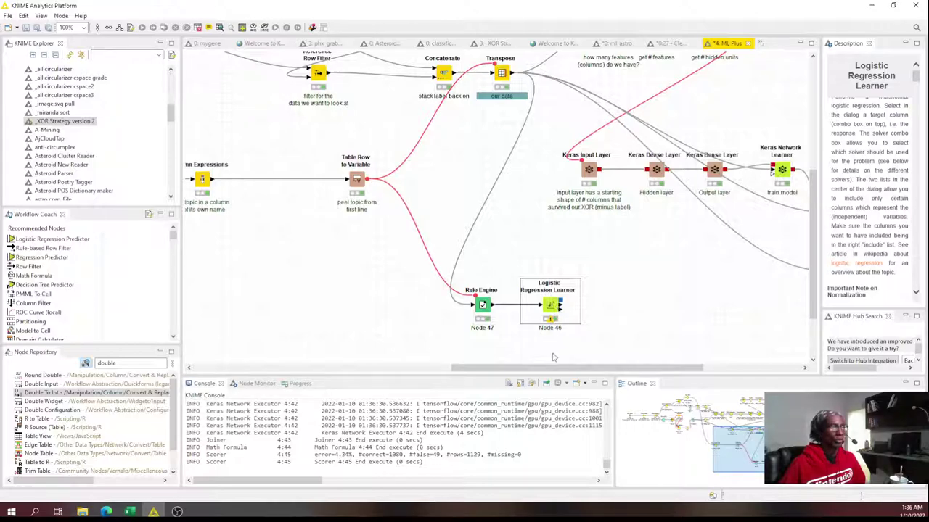
left_click_drag(559, 368, 595, 368)
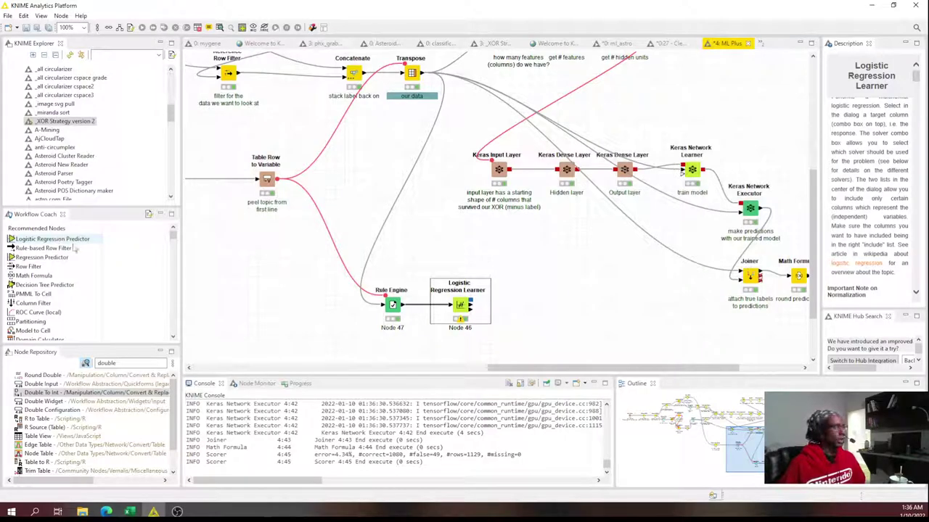
left_click_drag(521, 367, 544, 366)
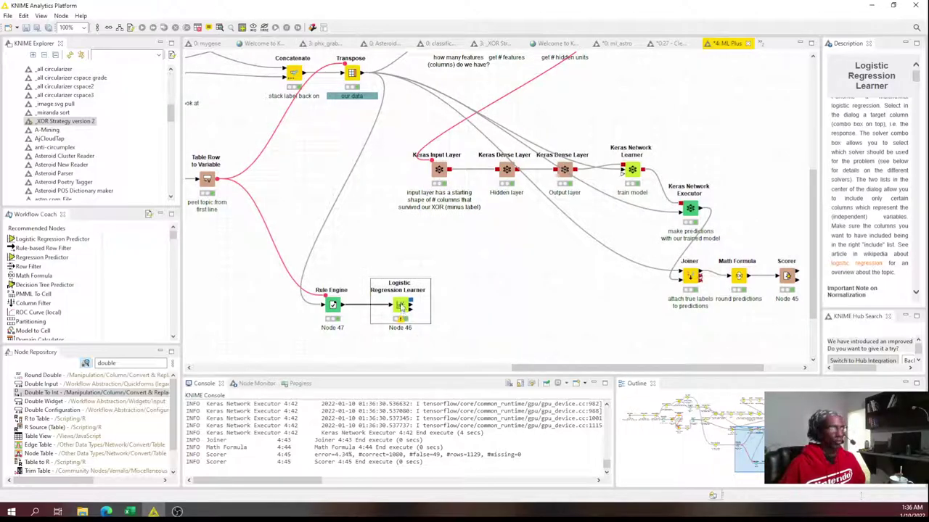
right_click(401, 305)
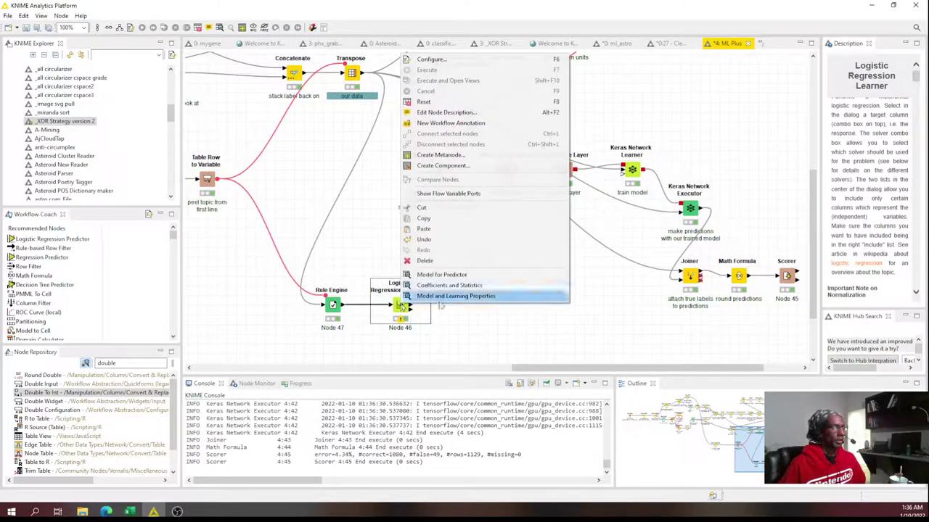
left_click(476, 286)
left_click(521, 131)
left_click_drag(521, 131, 217, 152)
left_click(485, 167)
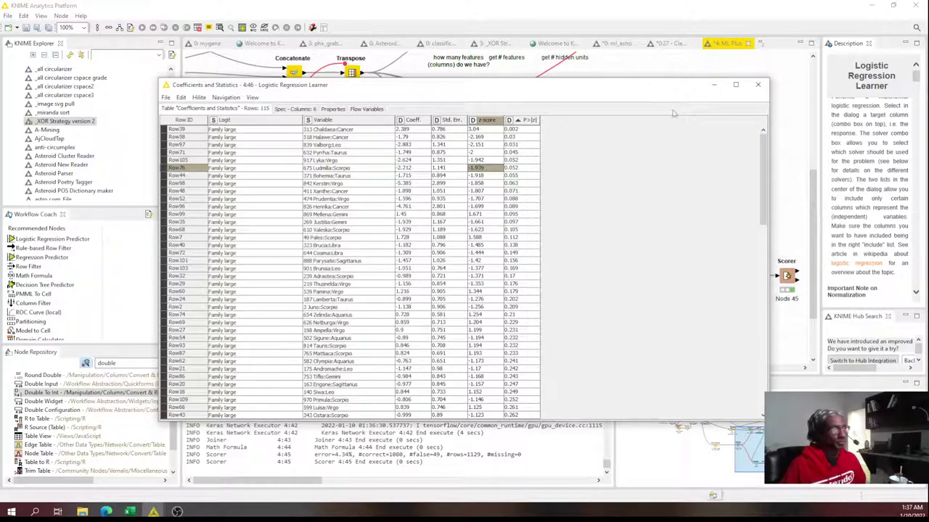
left_click(757, 84)
- Label the Rule Engine node "make label a string again", breaking the line after "label"
left_click_drag(704, 371, 740, 370)
scroll(376, 298, "down", 3)
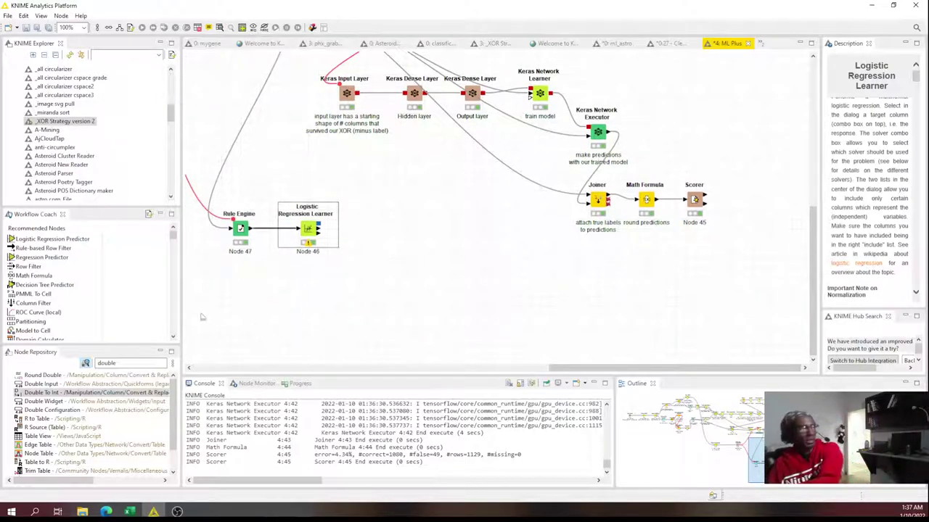
double_click(239, 250)
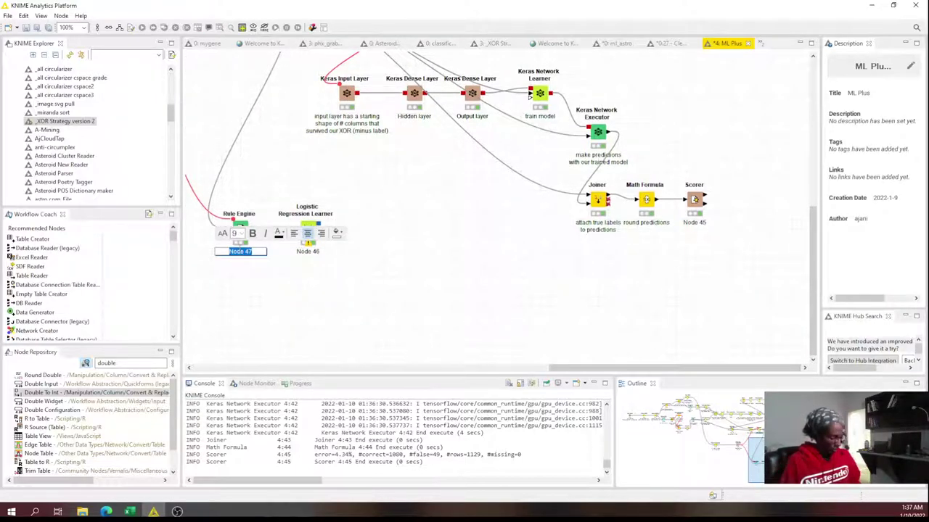
type("make label")
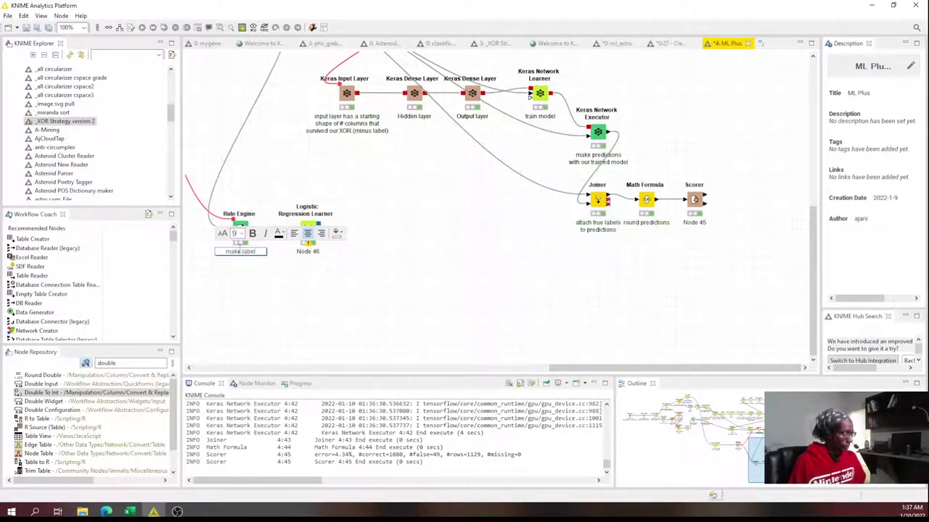
key("Return")
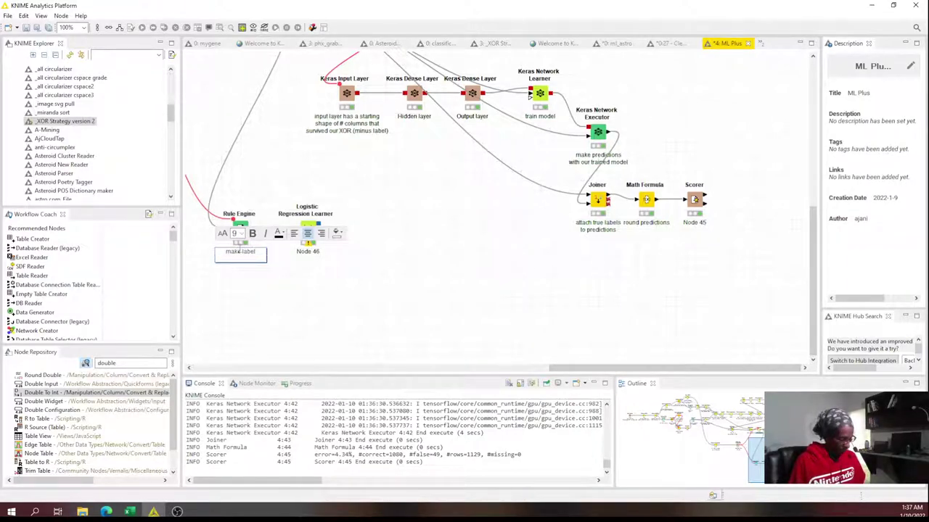
type("a string again")
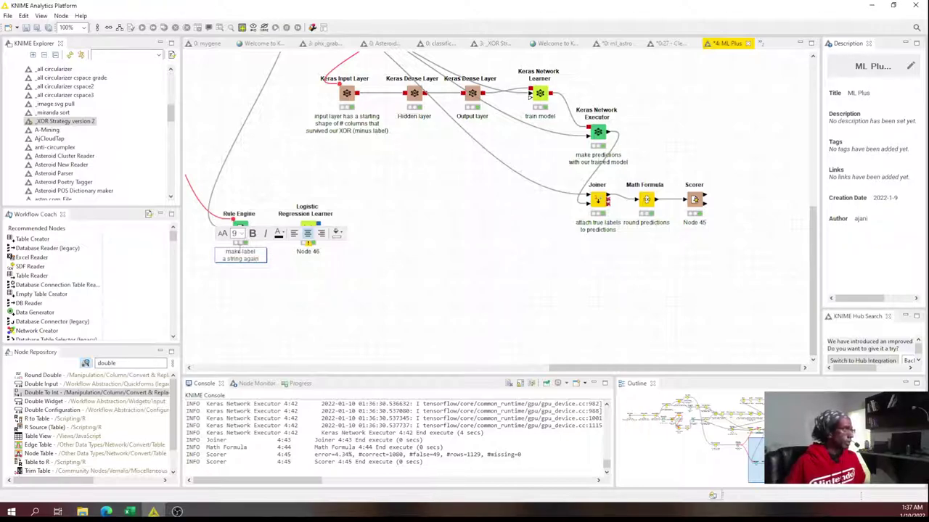
- Label the Logistic Regression Learner node "what independent variables are significant in our topic?", breaking the line after "variables"
double_click(310, 251)
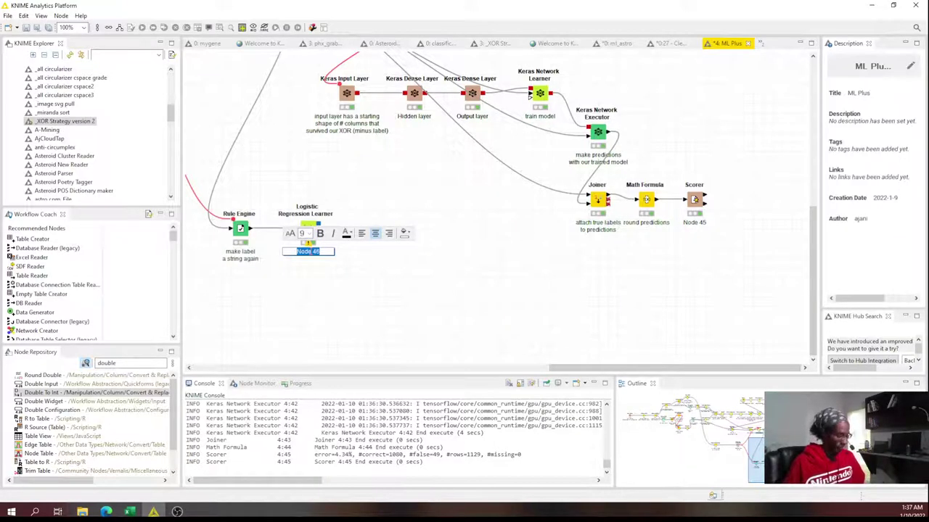
type("write")
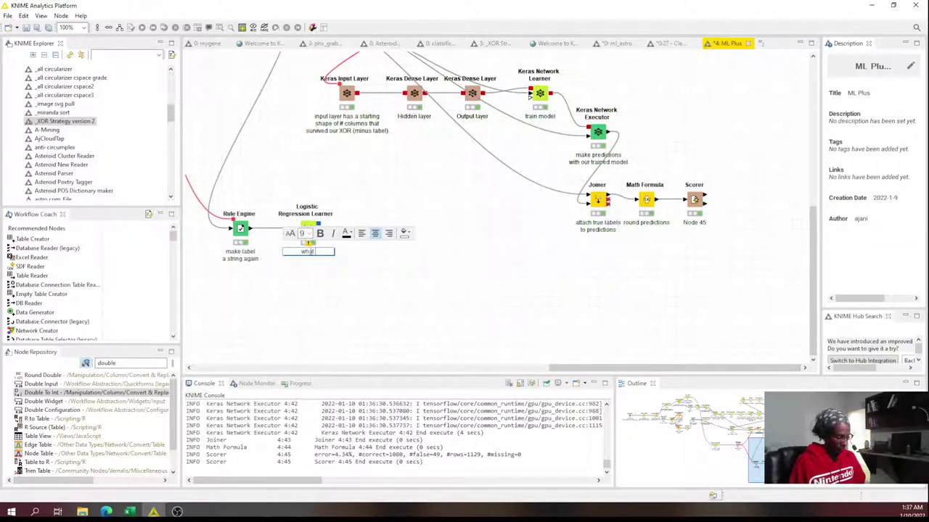
type("s dep")
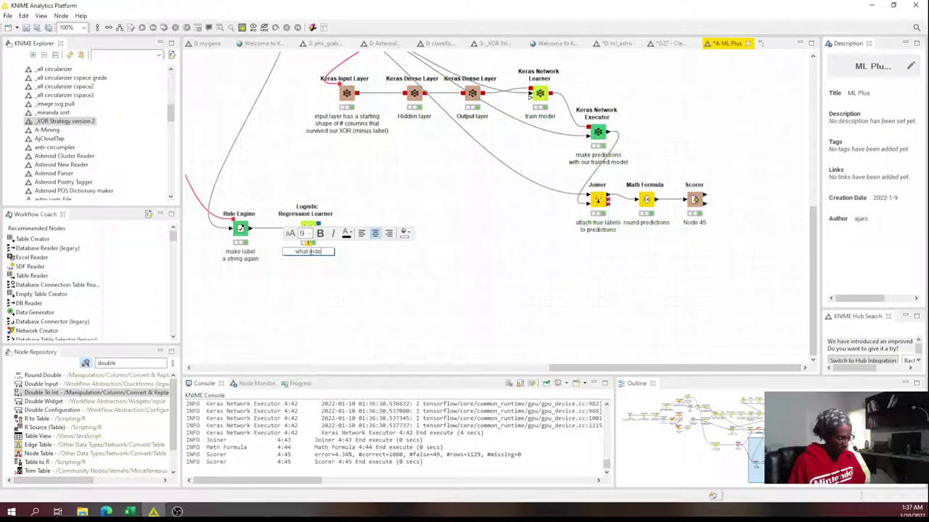
type("endent")
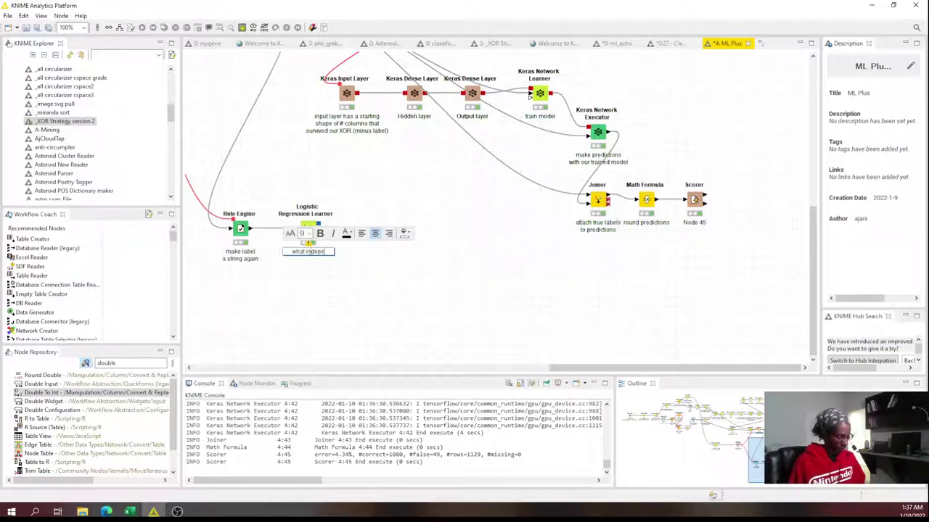
type(" variables")
key("Return")
type("are signi")
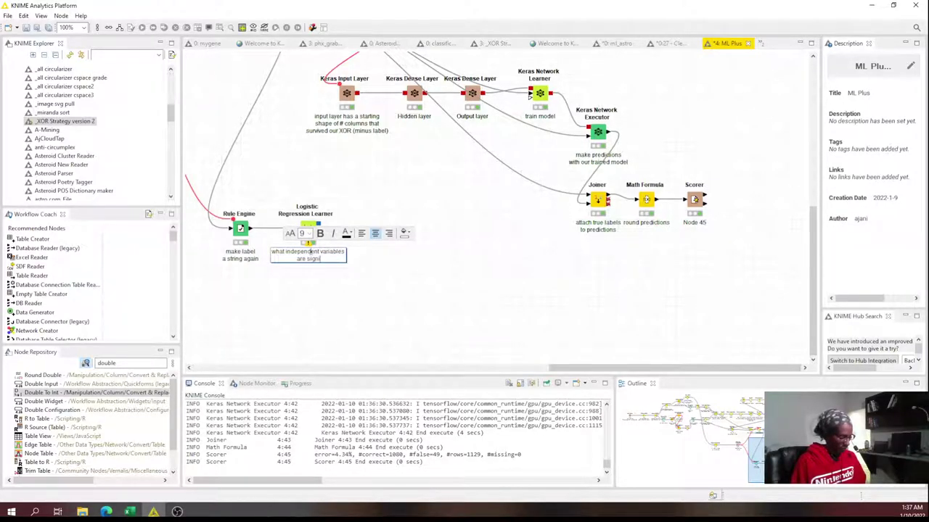
type("ficant")
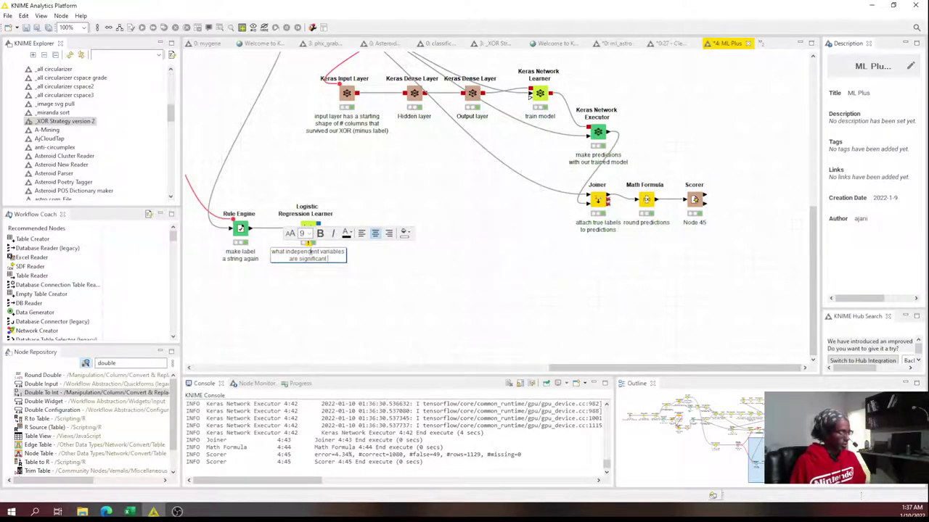
type(" in our")
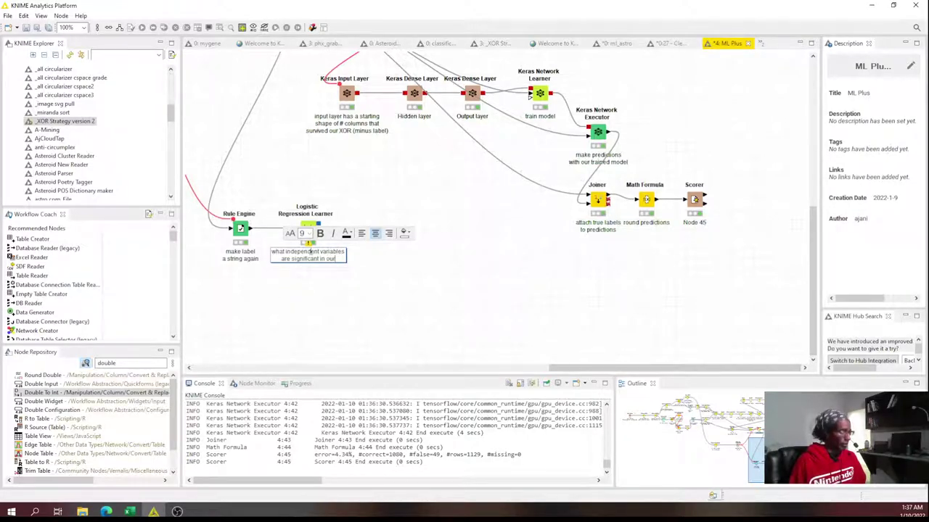
key("Return")
key("BackSpace")
type("topic?")
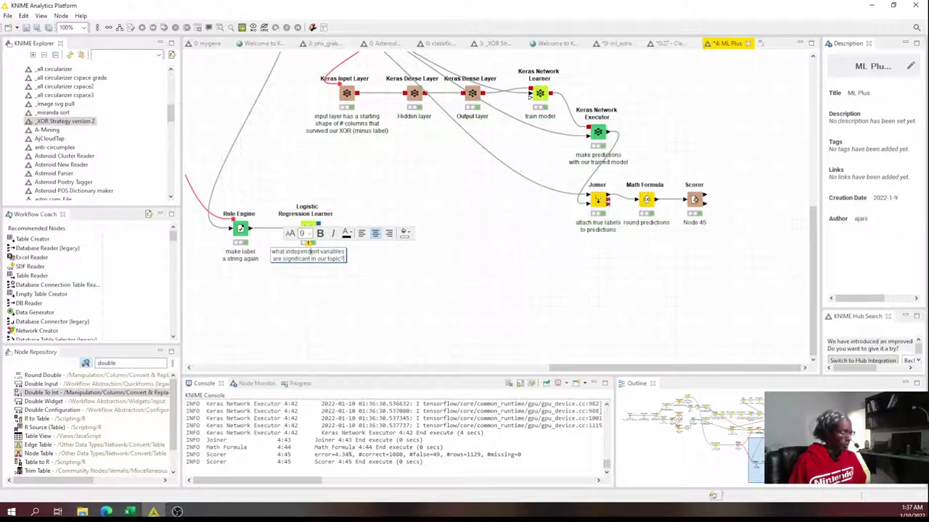
left_click(338, 266)
- Add a workflow annotation and fit it around the Rule Engine and Logistic Regression Learner nodes
left_click(308, 229)
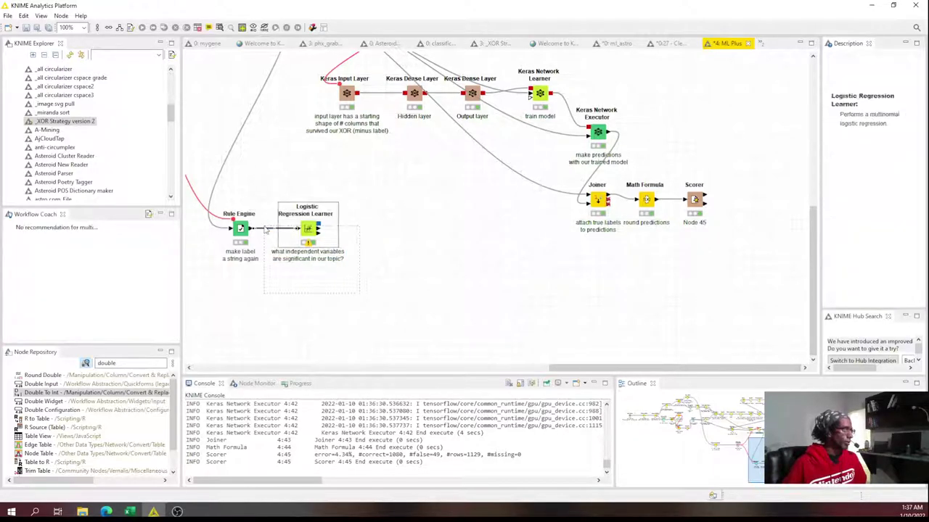
right_click(385, 218)
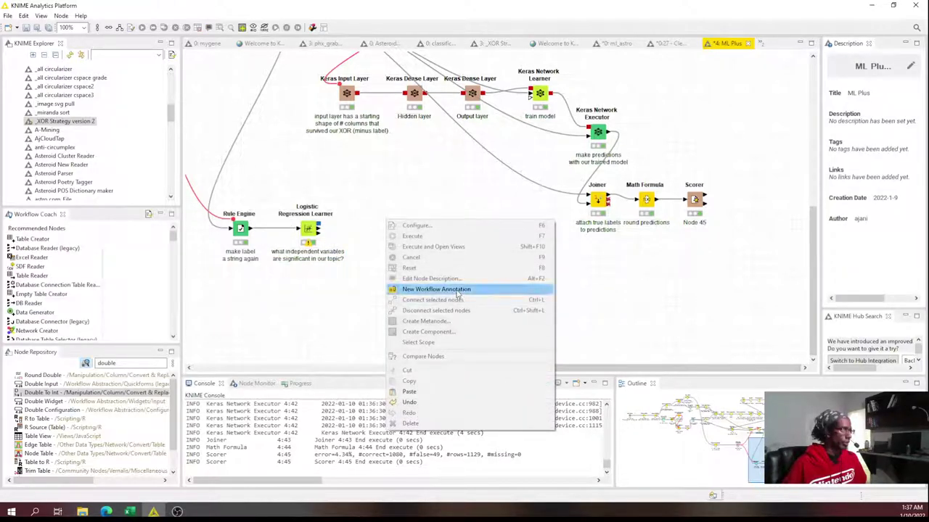
left_click(400, 287)
left_click_drag(435, 237, 268, 222)
left_click_drag(333, 234, 357, 234)
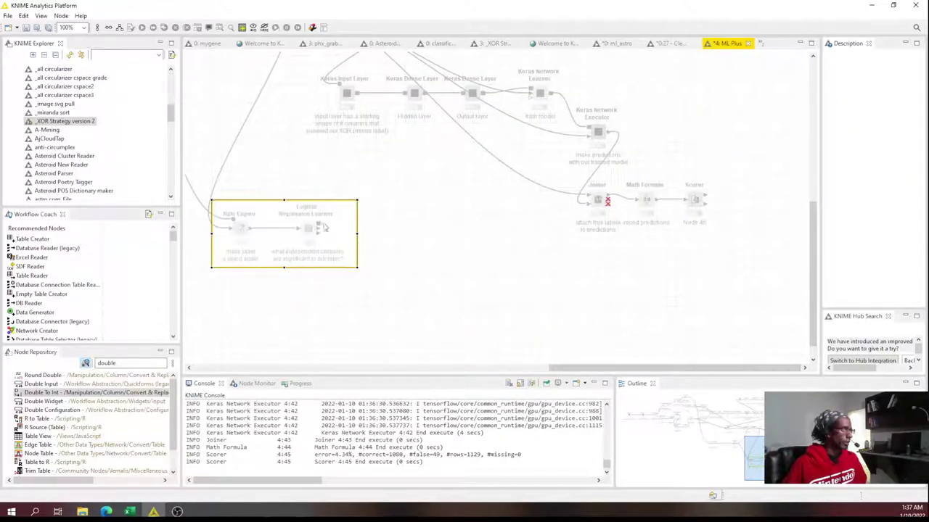
- Set the new annotation's border colour to a near-black shade
double_click(225, 210)
left_click(376, 185)
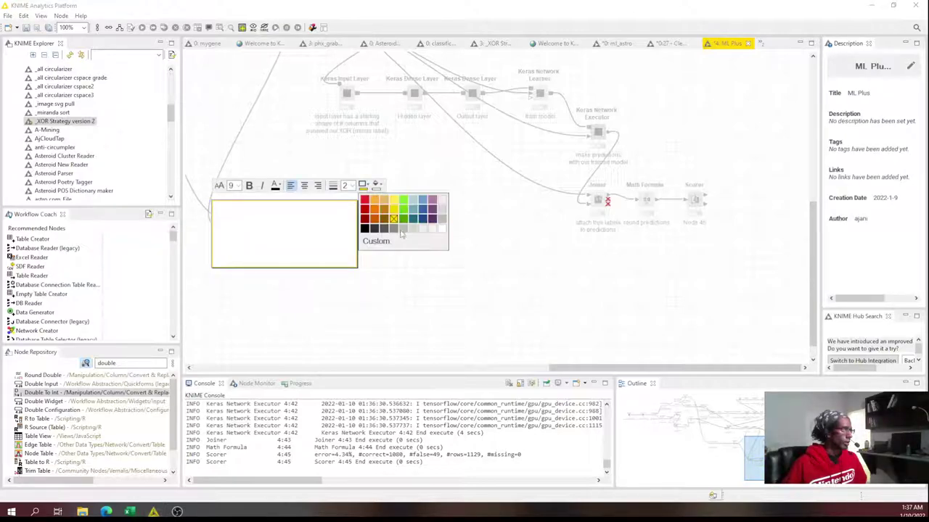
left_click(374, 230)
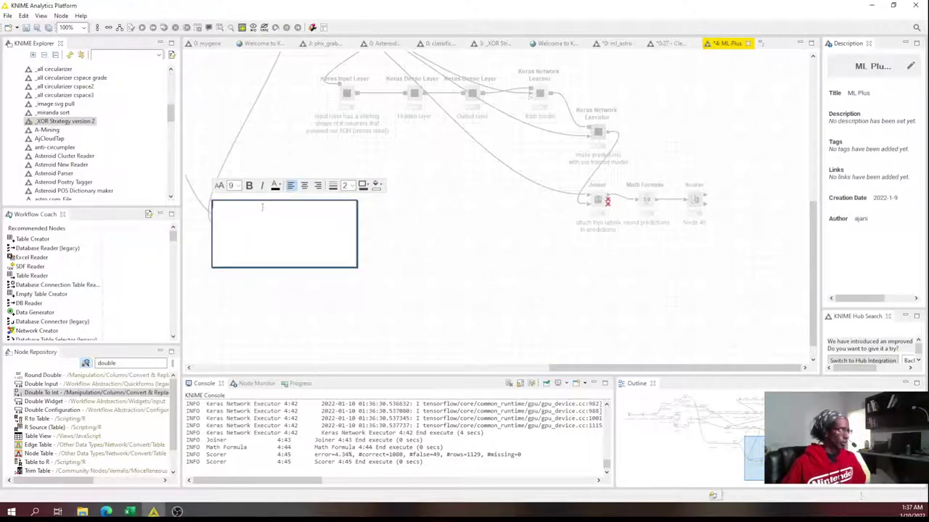
- Write "LR is more suited to our kind of data here" in the annotation and extend its upper edge to clear the node titles
type("LR is more suited to")
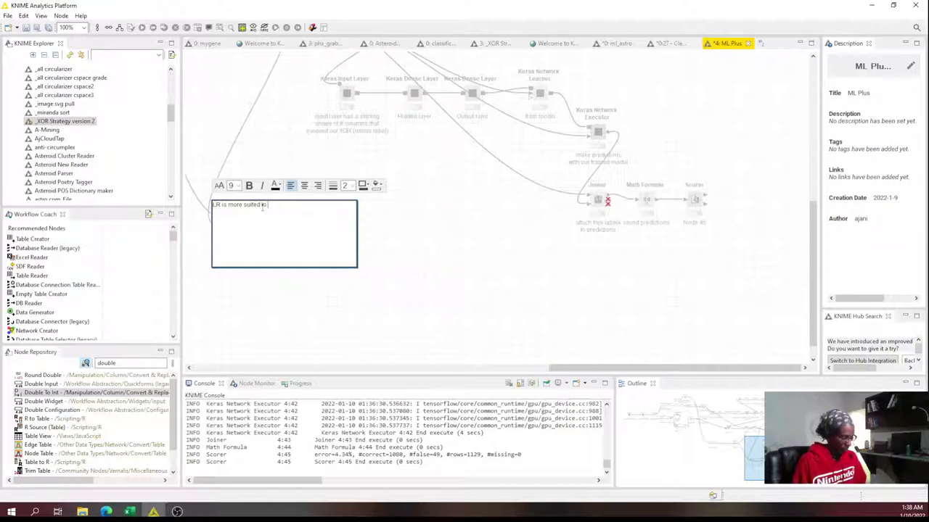
type("f data")
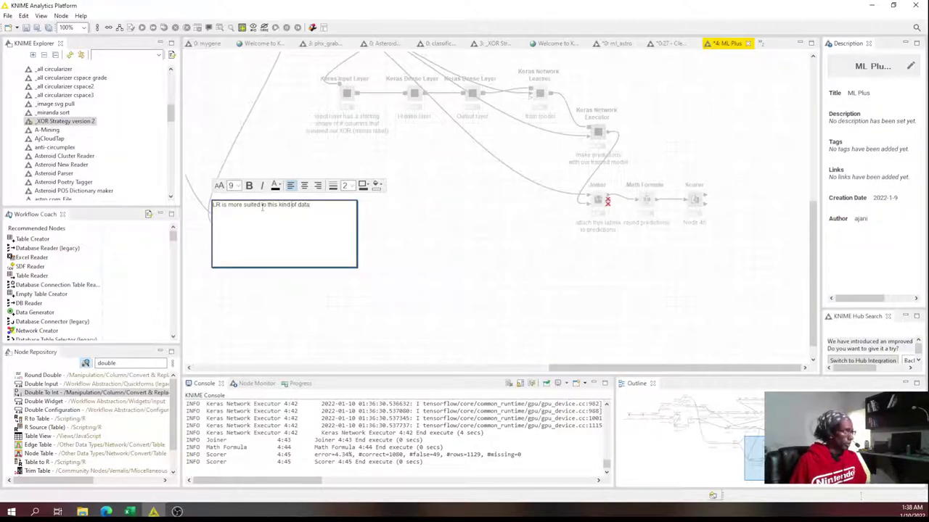
key("ctrl+shift+Left")
type("our ")
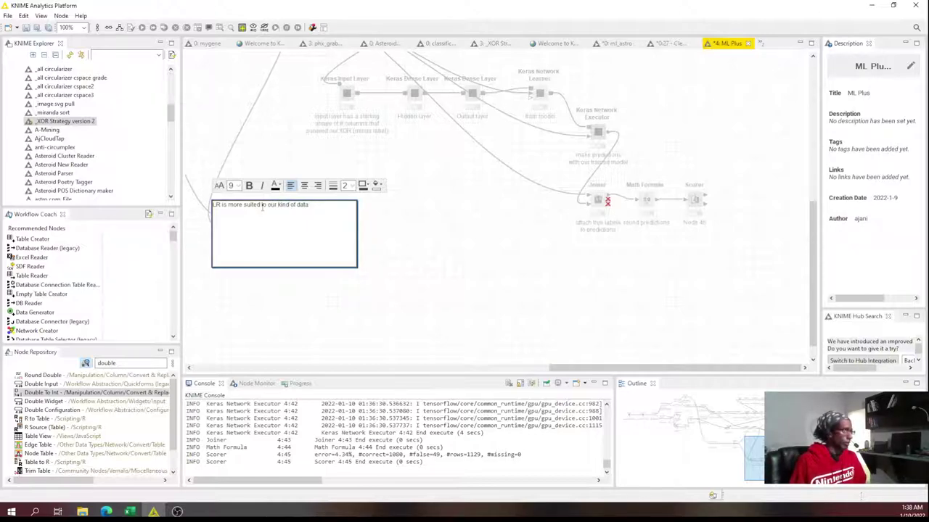
type(" ha")
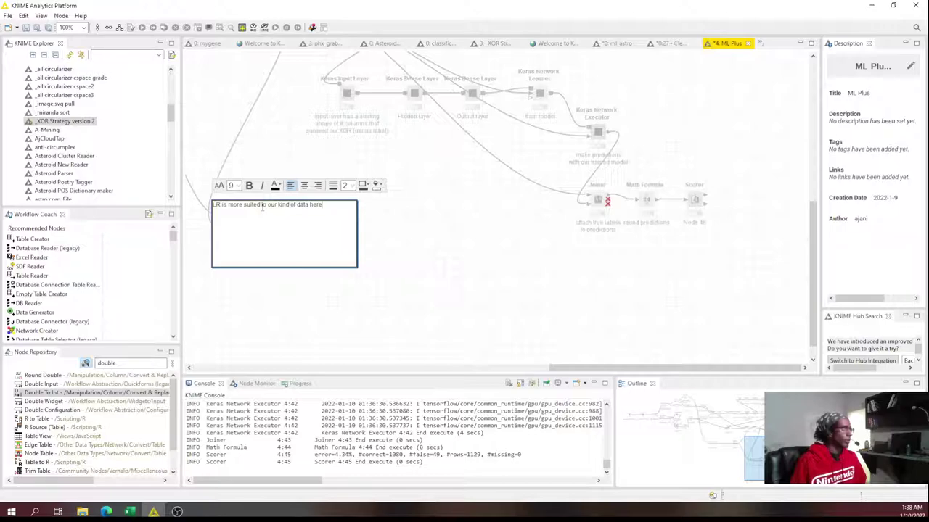
type("re")
left_click(431, 258)
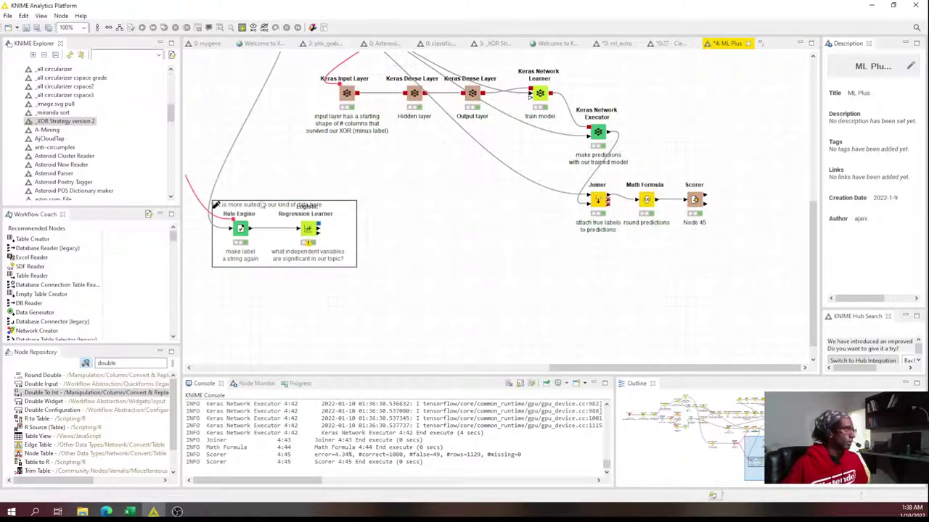
left_click_drag(284, 197, 284, 187)
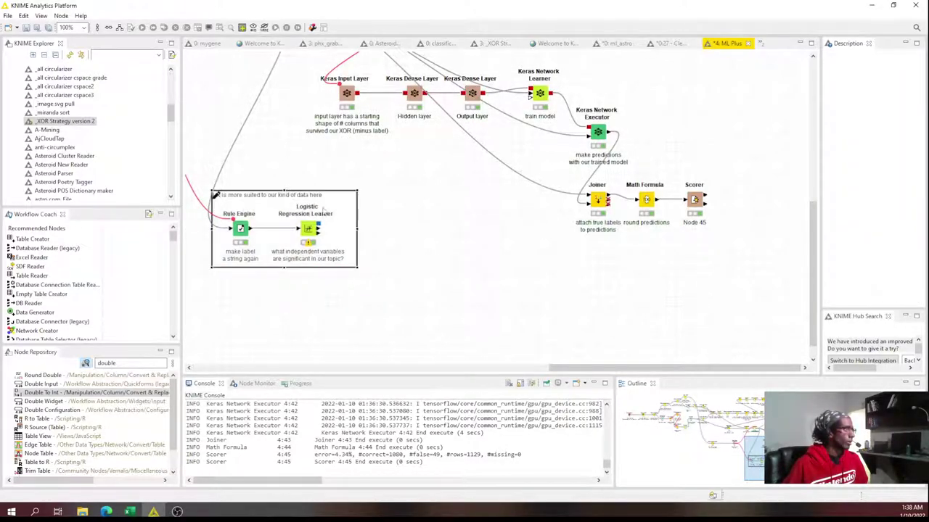
left_click(461, 239)
- View the Scorer node's confusion matrix, select its four cells for review, and close the table
left_click(695, 206)
right_click(695, 206)
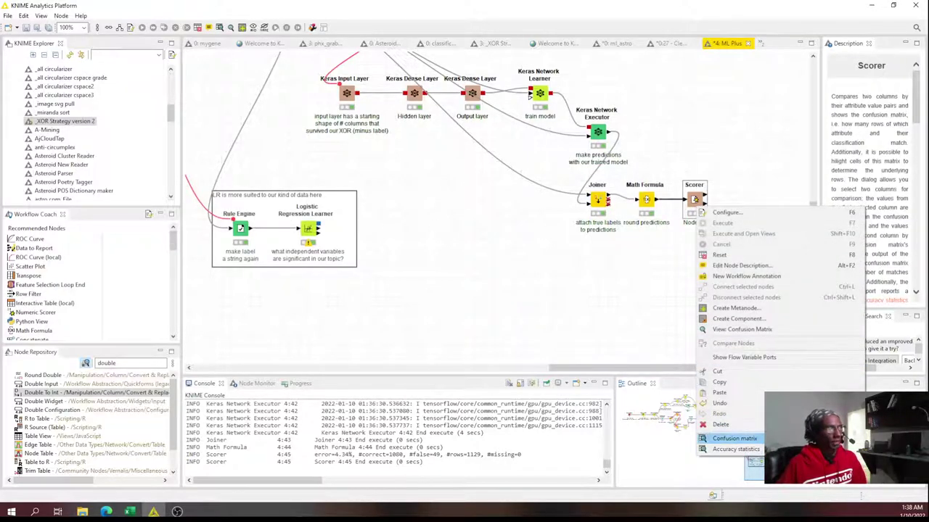
left_click(725, 444)
left_click_drag(259, 138, 233, 134)
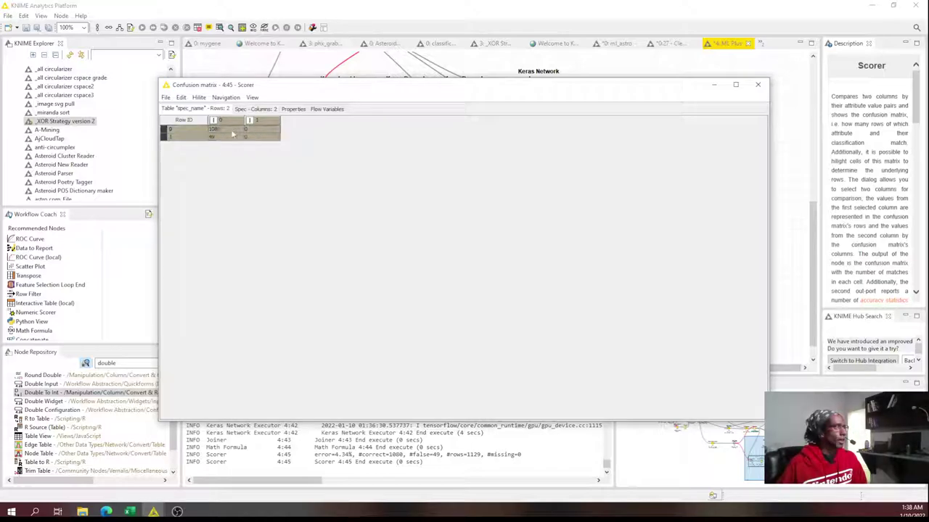
left_click(758, 85)
left_click(473, 232)
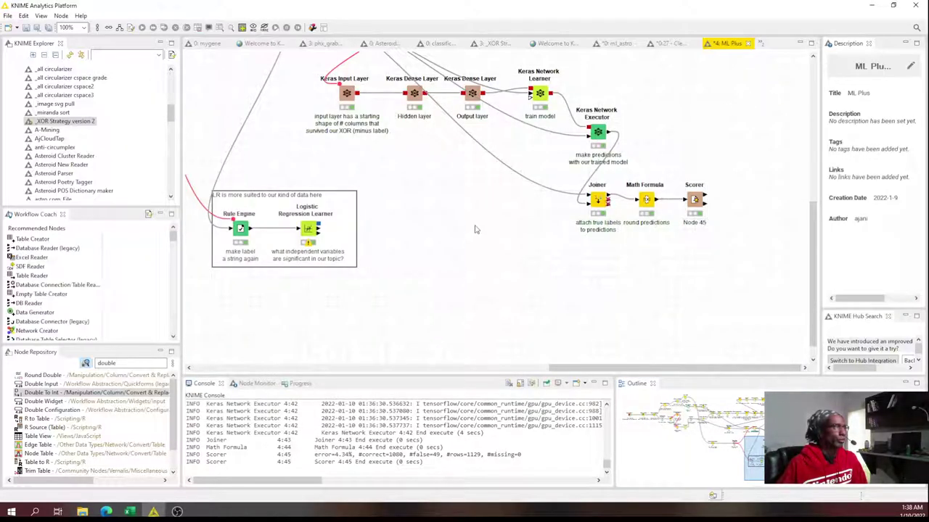
- Inspect the hidden layer's basic options and the output layer's basic and advanced options, closing both dialogs without changes
scroll(467, 229, "up", 3)
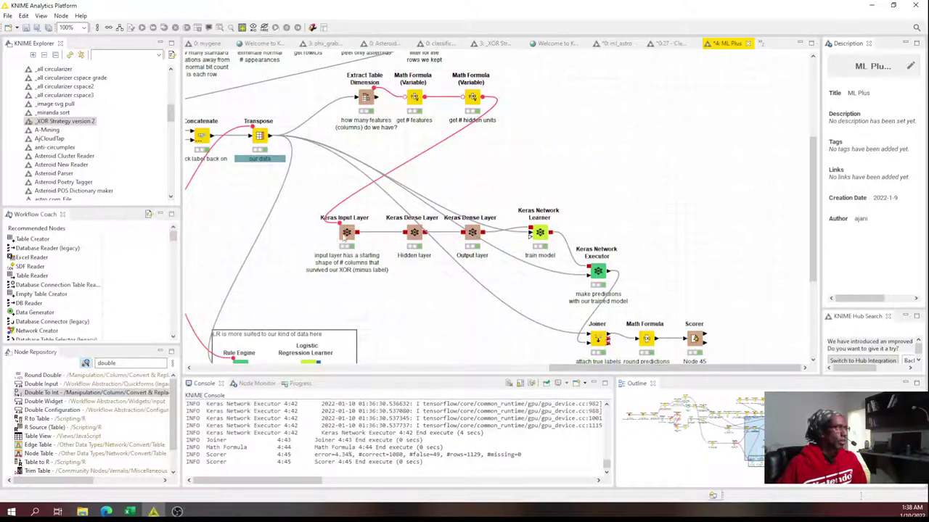
double_click(413, 235)
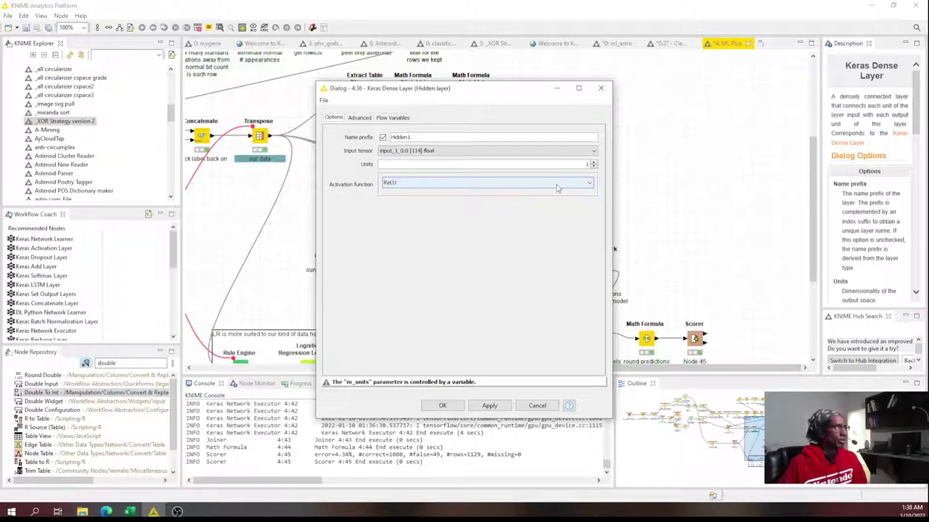
left_click(601, 88)
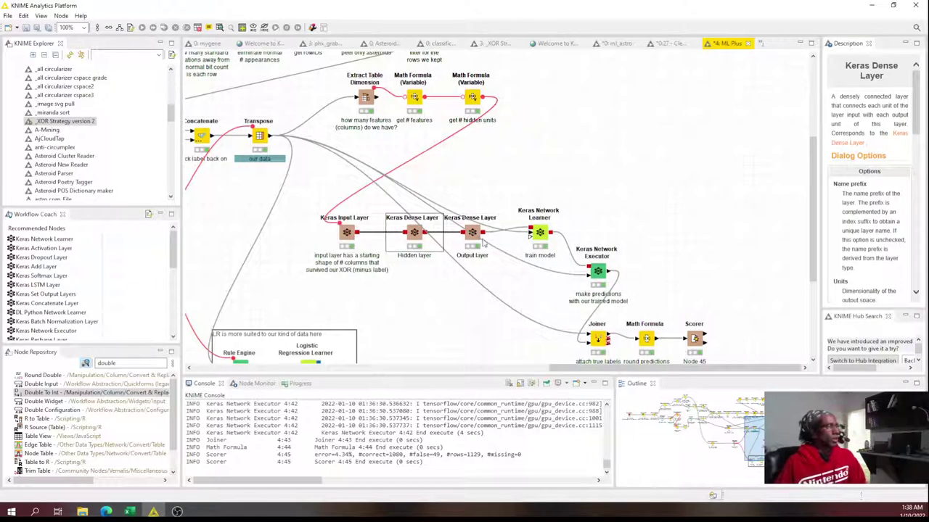
double_click(472, 243)
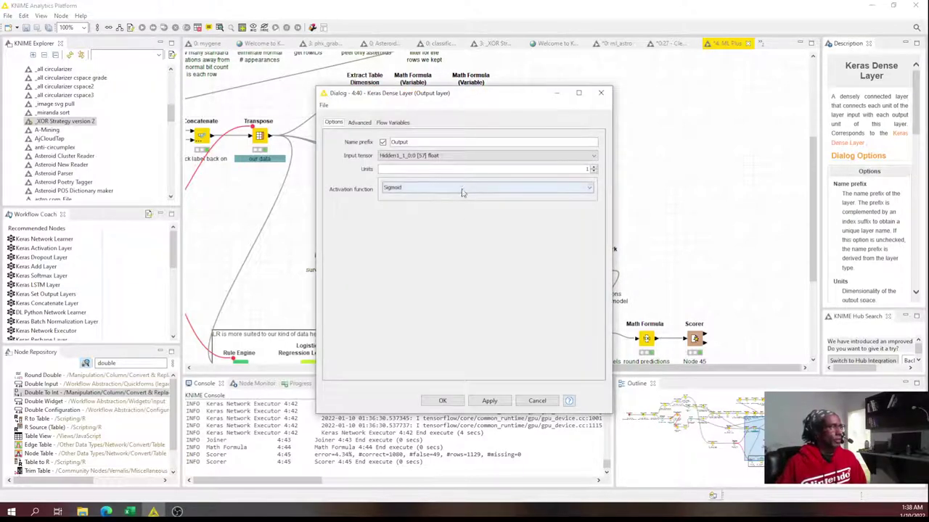
left_click(358, 123)
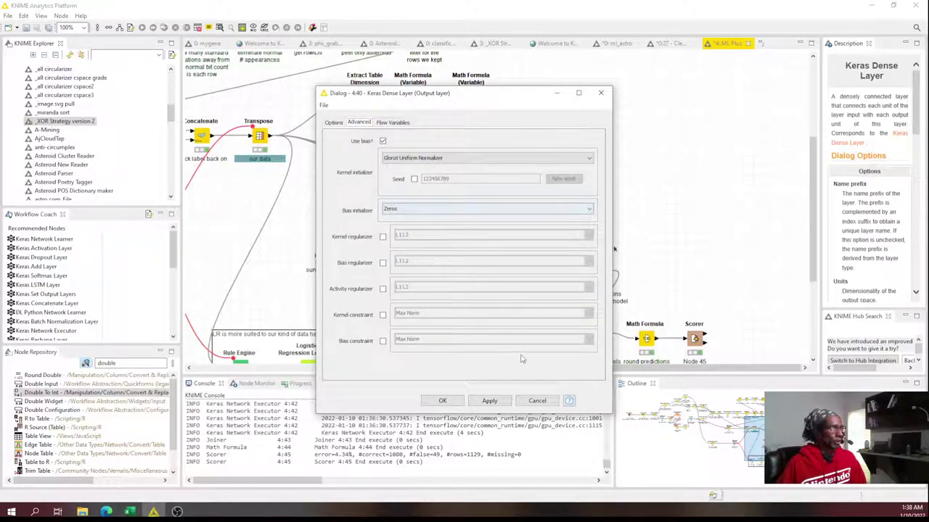
left_click(540, 402)
- Check the Keras Input Layer's shape, data type and data format settings, and cancel the dialog
left_click(348, 236)
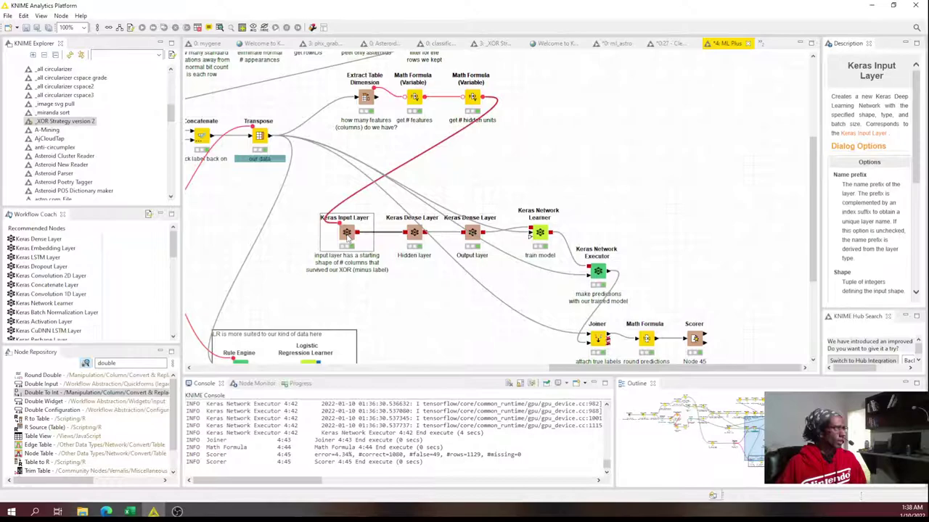
double_click(348, 235)
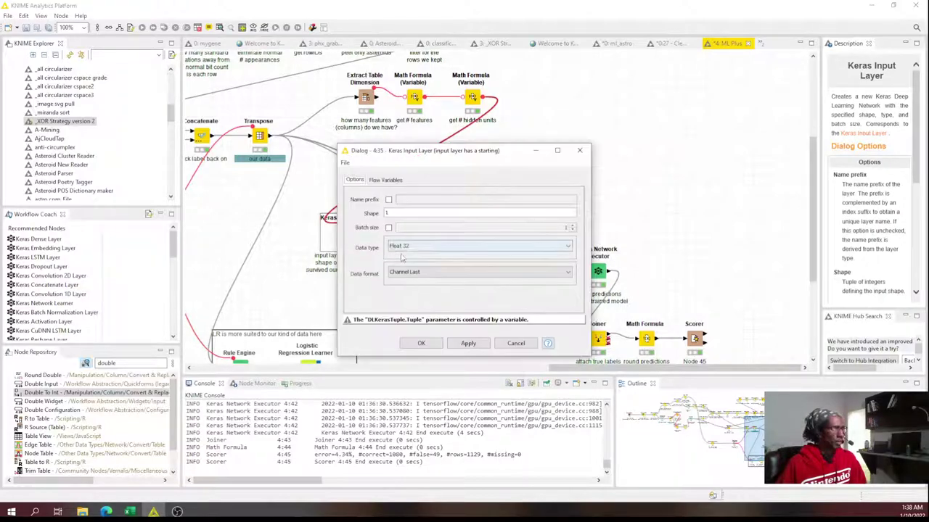
left_click(524, 345)
- Review the Keras Network Learner's training, optimizer, advanced and input data settings, and cancel the dialog
left_click(539, 235)
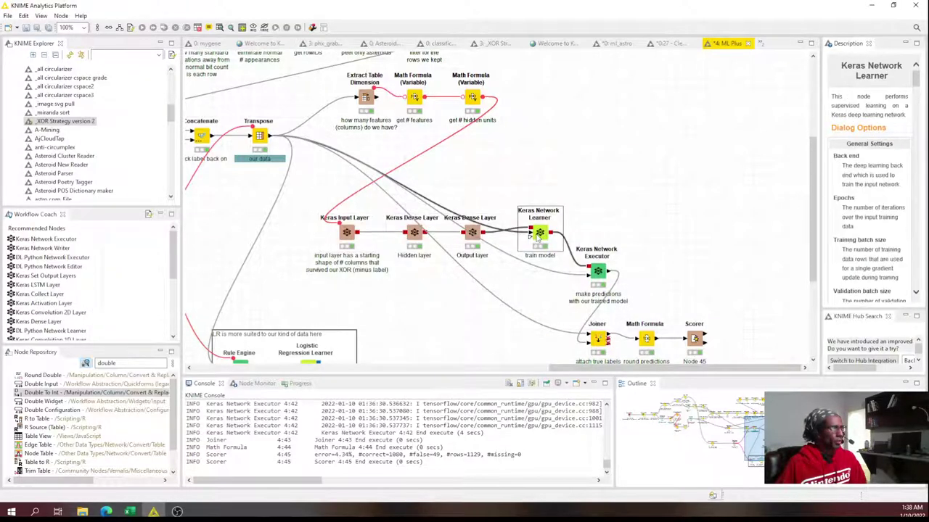
double_click(539, 233)
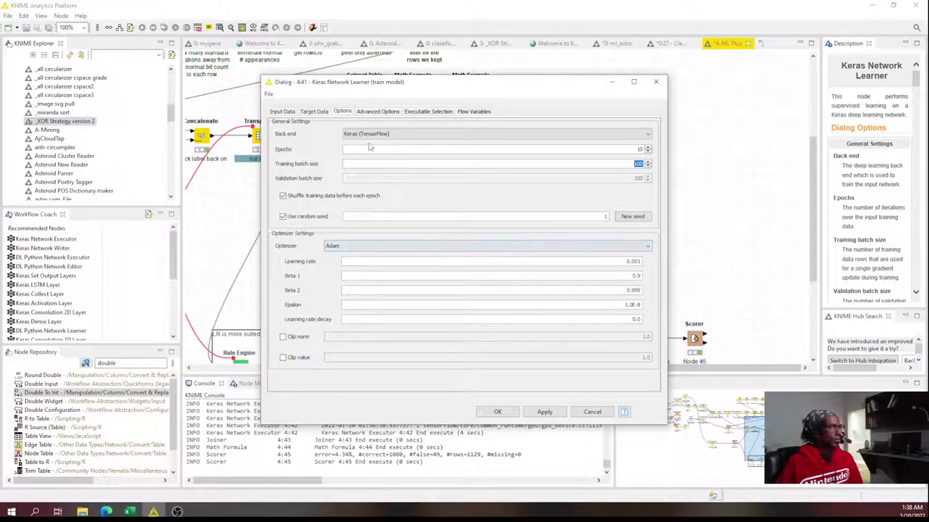
left_click(376, 112)
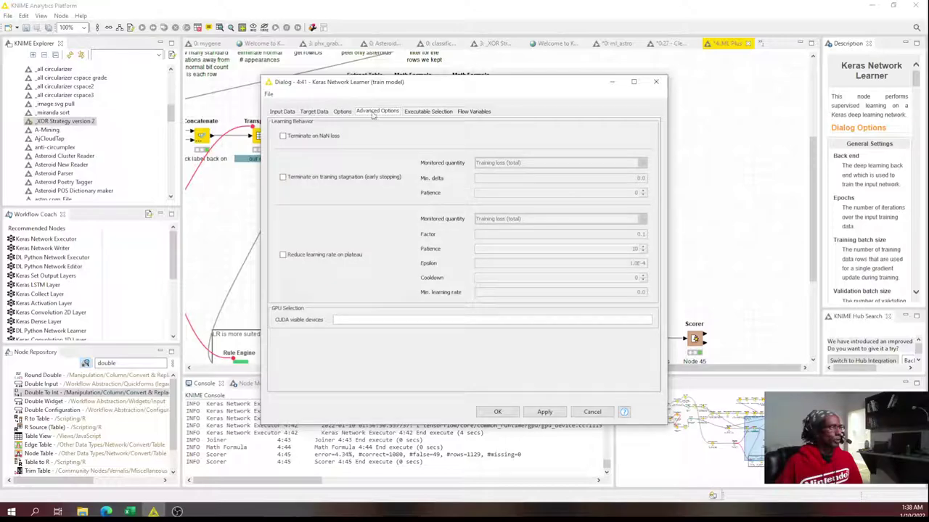
left_click(305, 113)
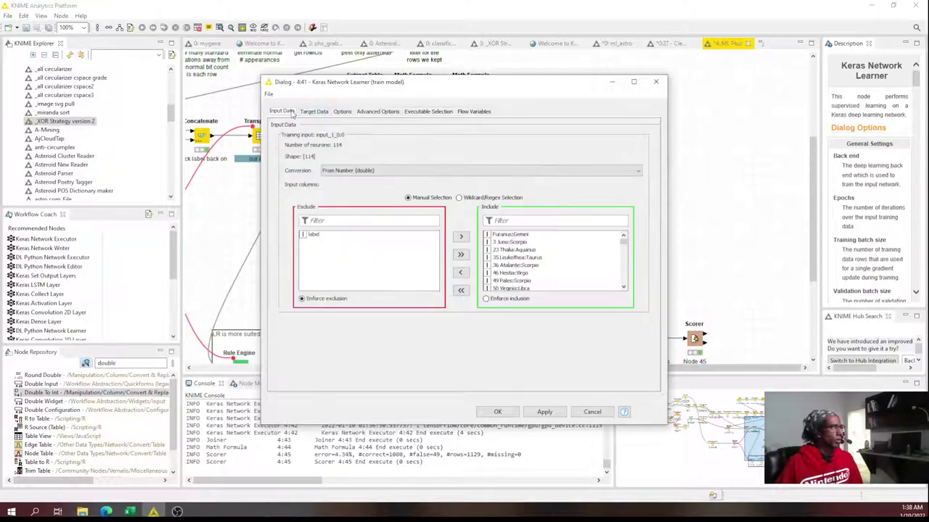
left_click(347, 113)
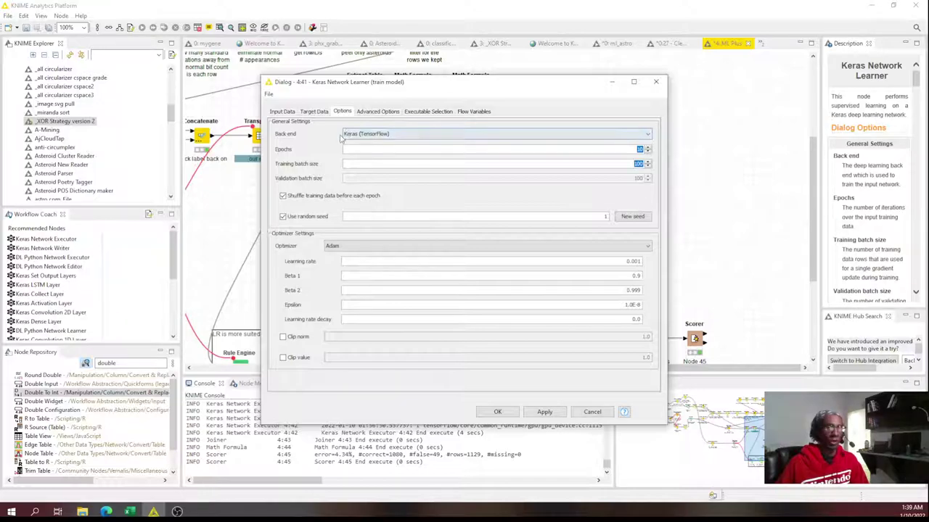
left_click(591, 412)
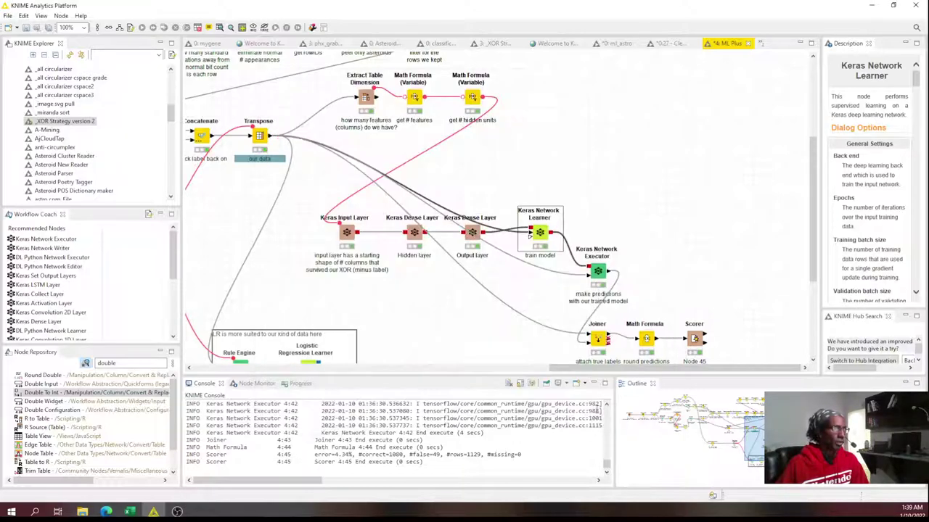
- View the Scorer node's confusion matrix again and close the table
scroll(586, 191, "down", 4)
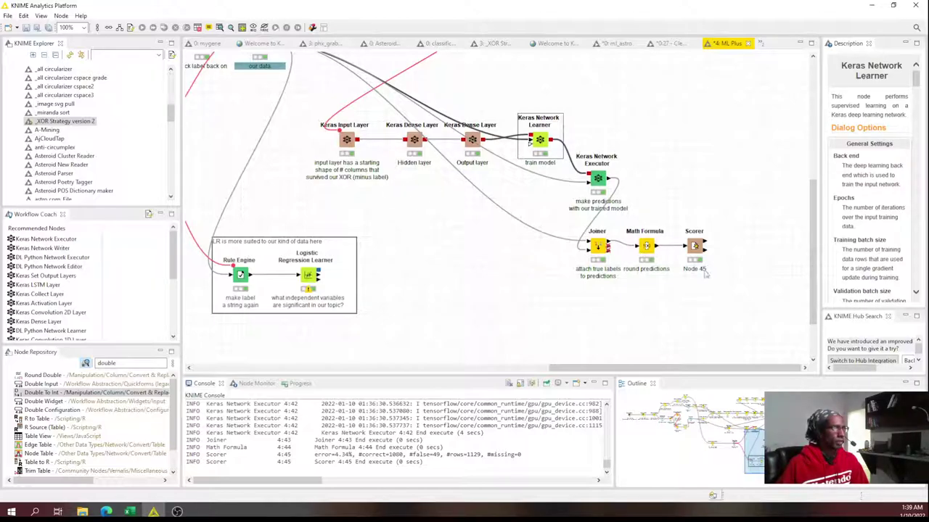
left_click(696, 248)
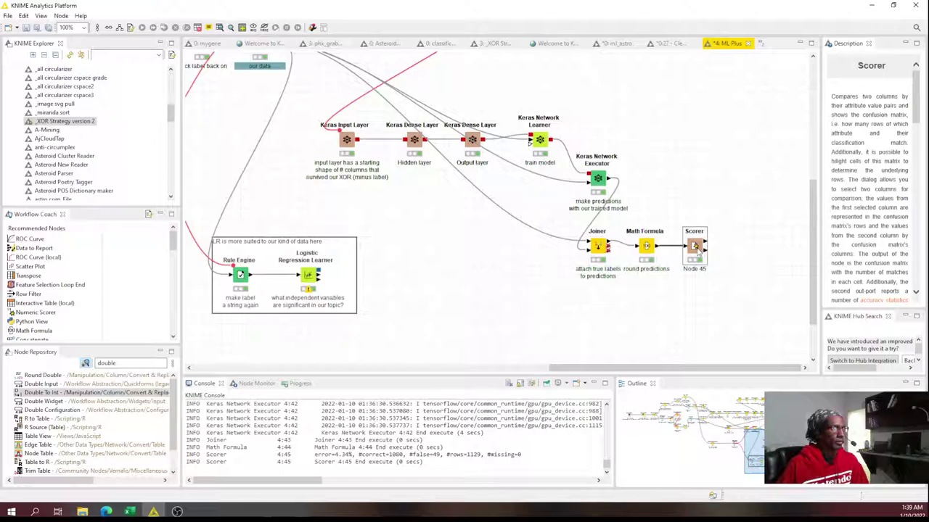
right_click(697, 248)
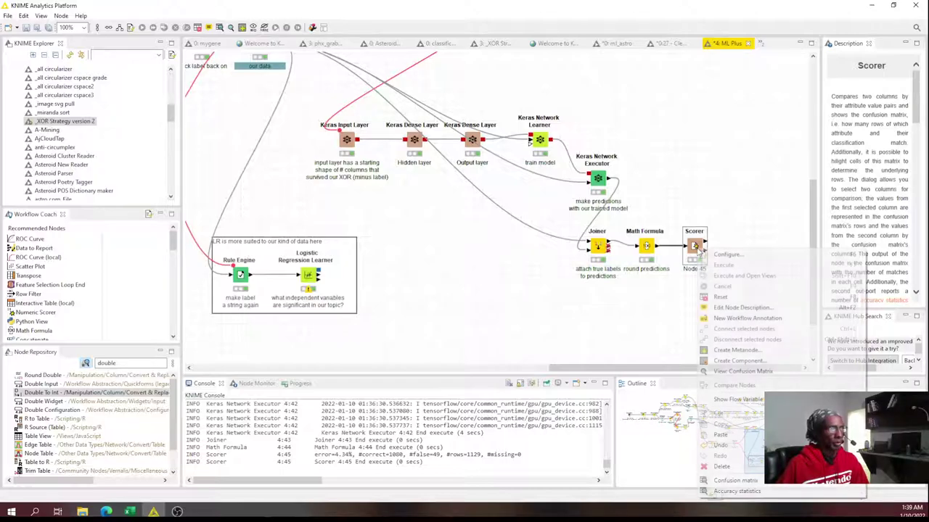
left_click(754, 481)
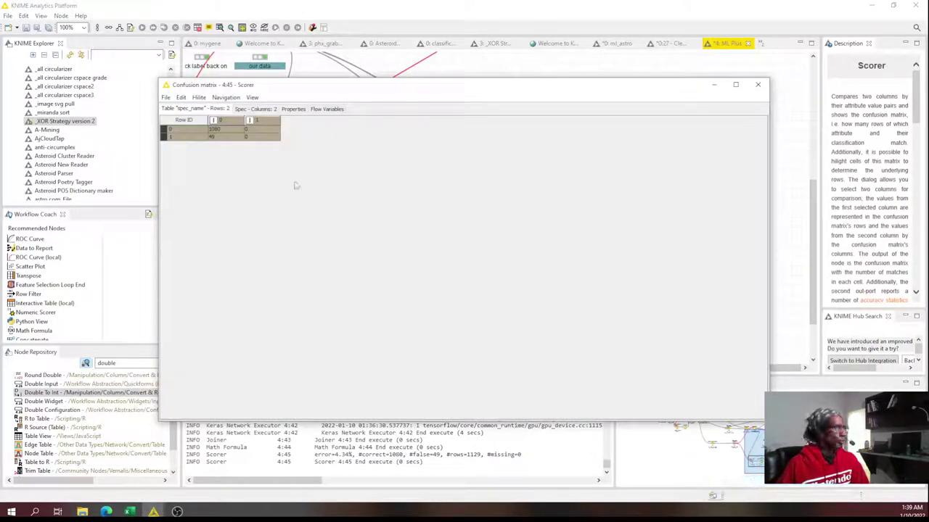
left_click(758, 85)
- Examine the Scorer's accuracy statistics, including overall accuracy, F-measure, sensitivity, specificity and the true and false counts, and close the table
right_click(695, 251)
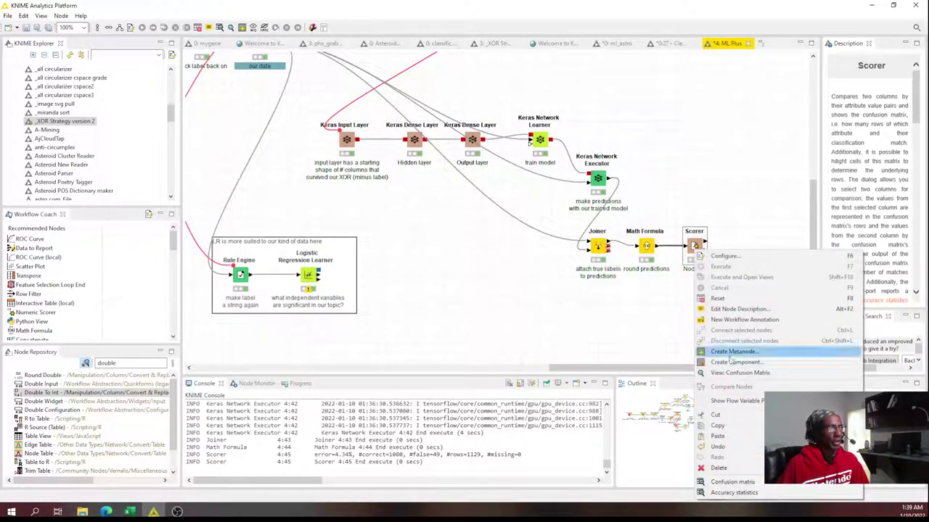
left_click(740, 492)
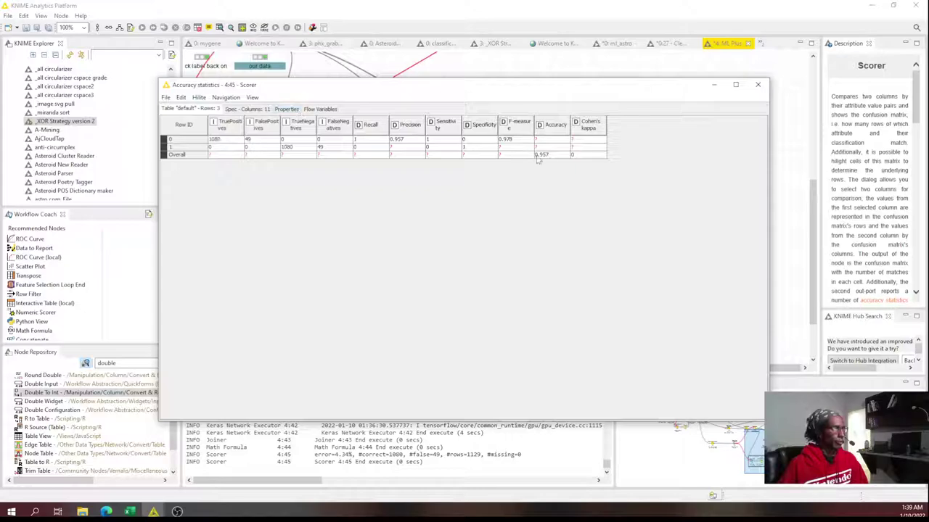
left_click(509, 141)
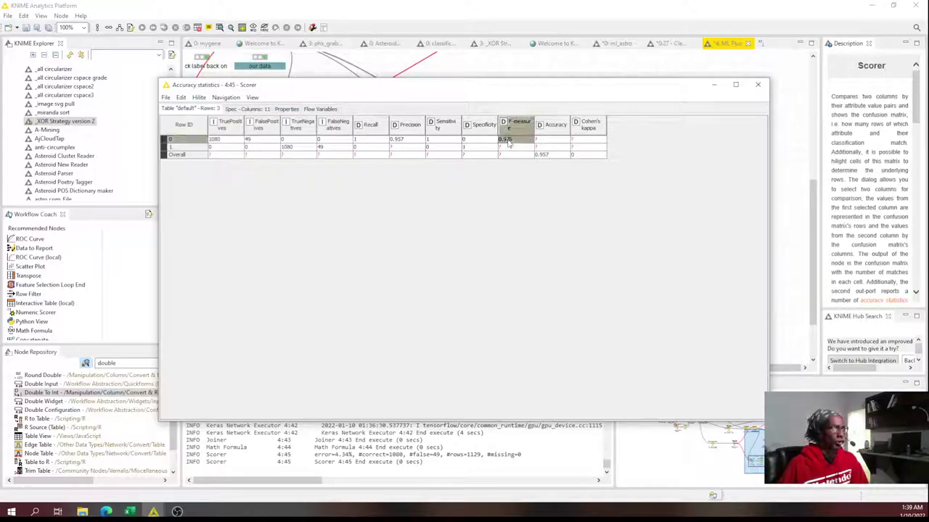
left_click_drag(214, 149, 258, 148)
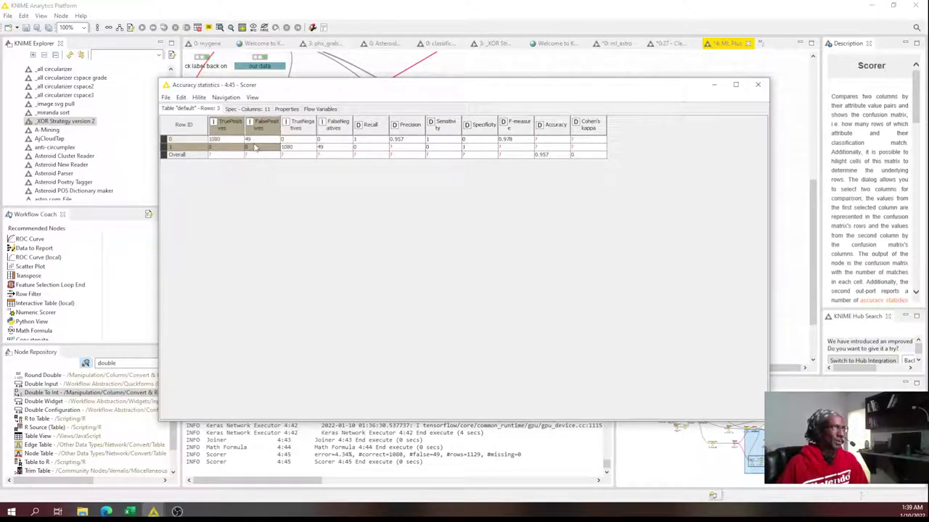
left_click(476, 142)
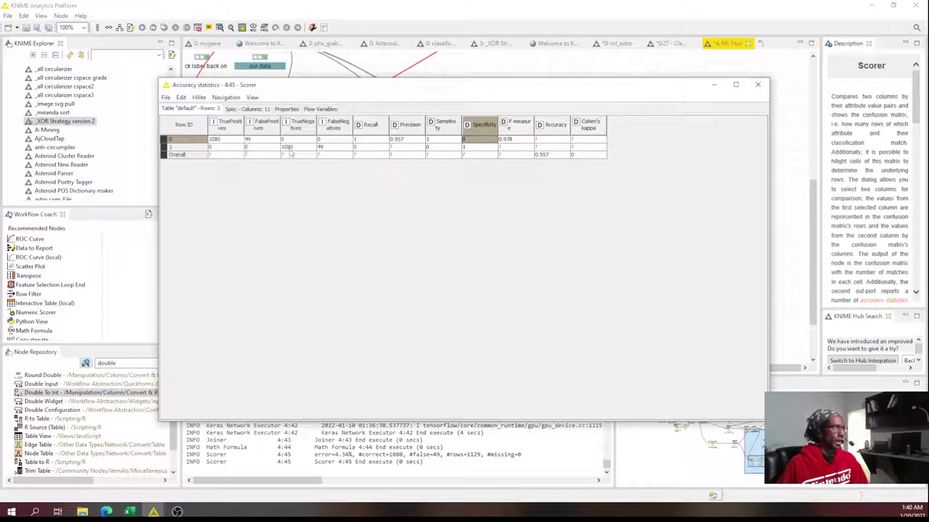
left_click(225, 142)
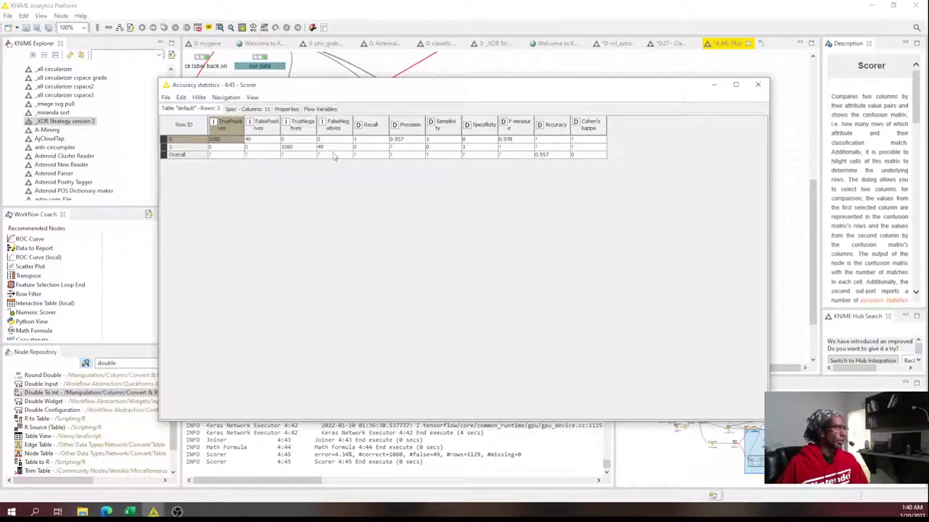
left_click(291, 147)
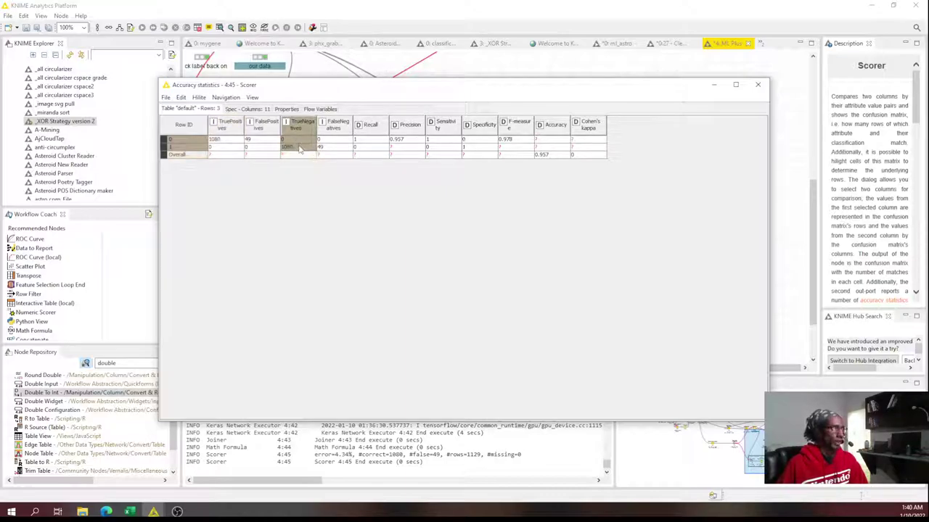
left_click(440, 147)
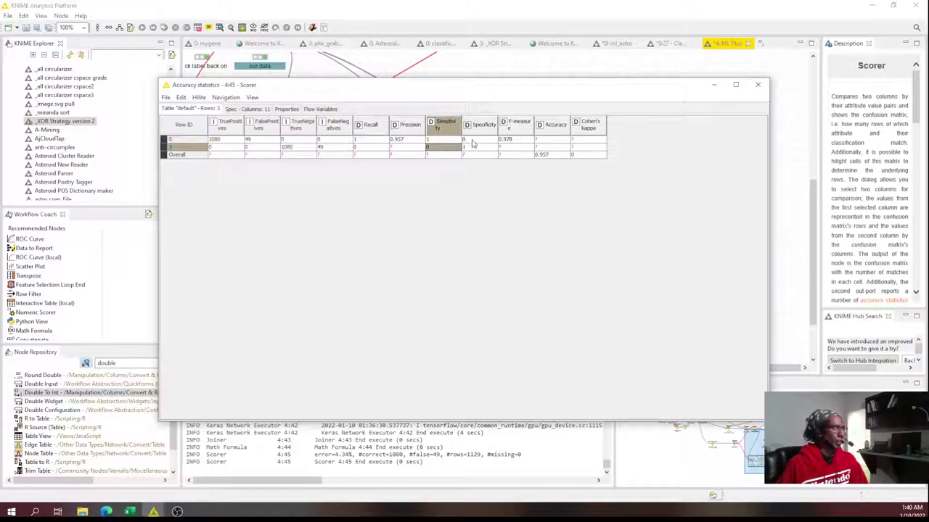
left_click(472, 141)
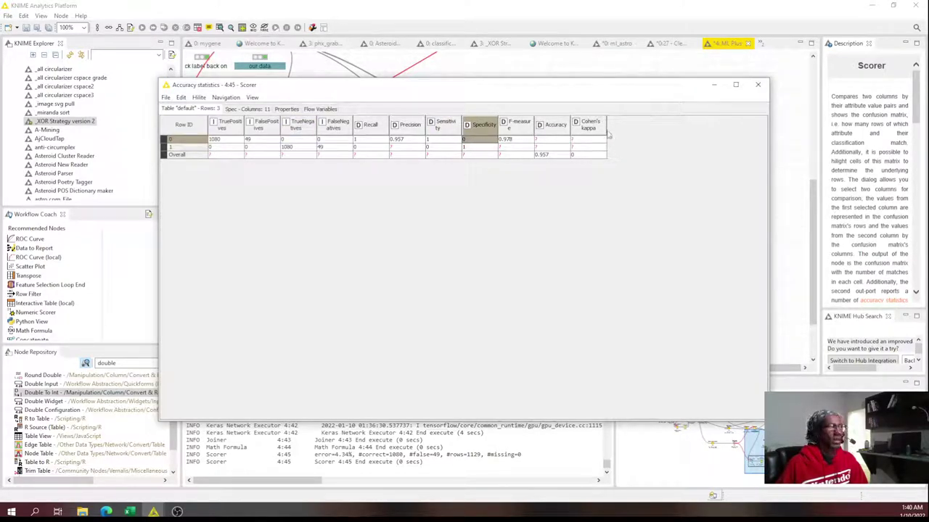
left_click(758, 84)
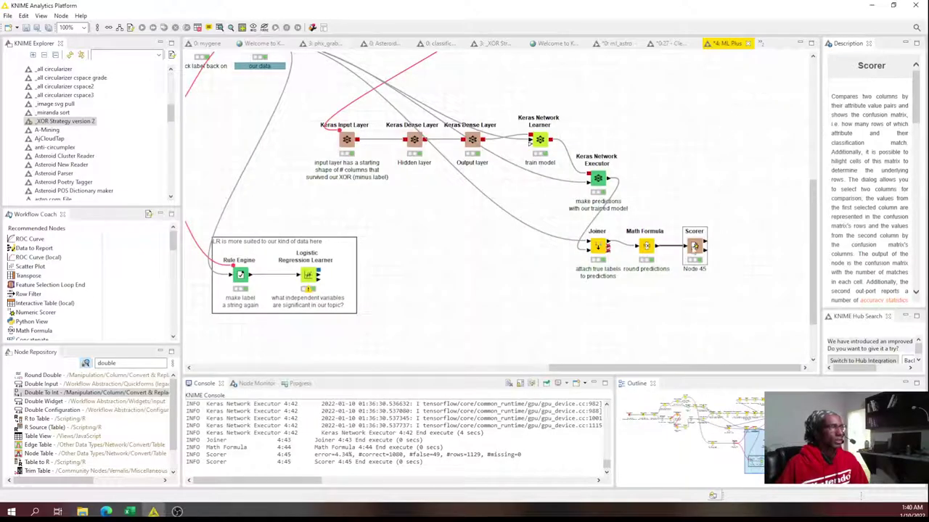
right_click(694, 248)
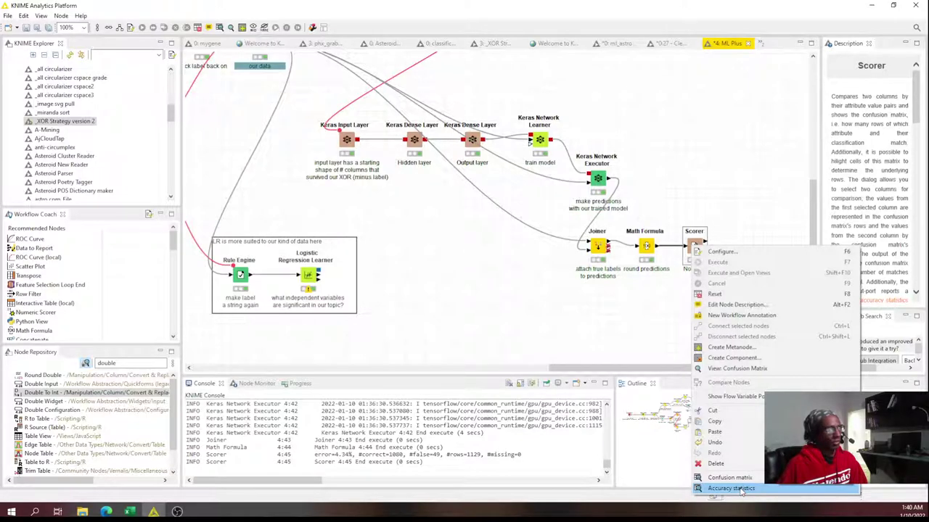
left_click(572, 310)
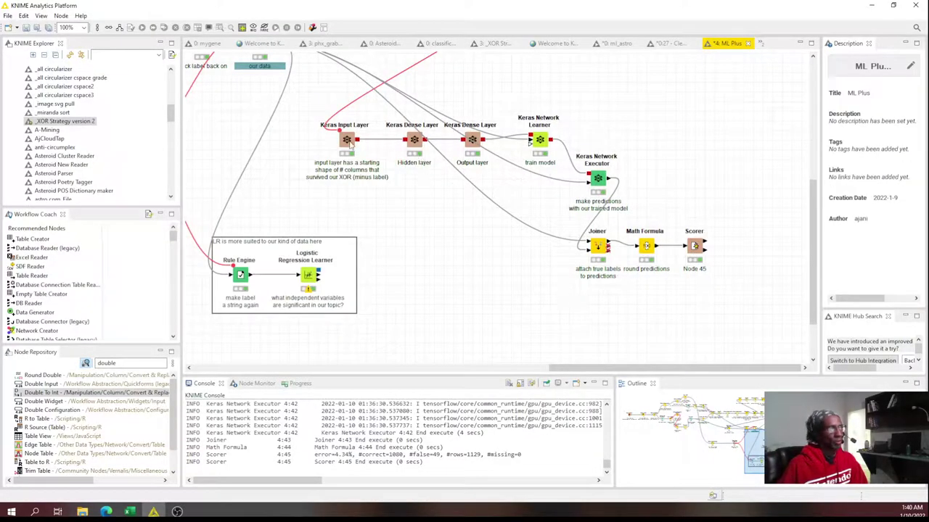
- Select the Keras chain from the input layer through the Scorer and move it farther right of the logistic regression branch
left_click_drag(352, 154, 780, 243)
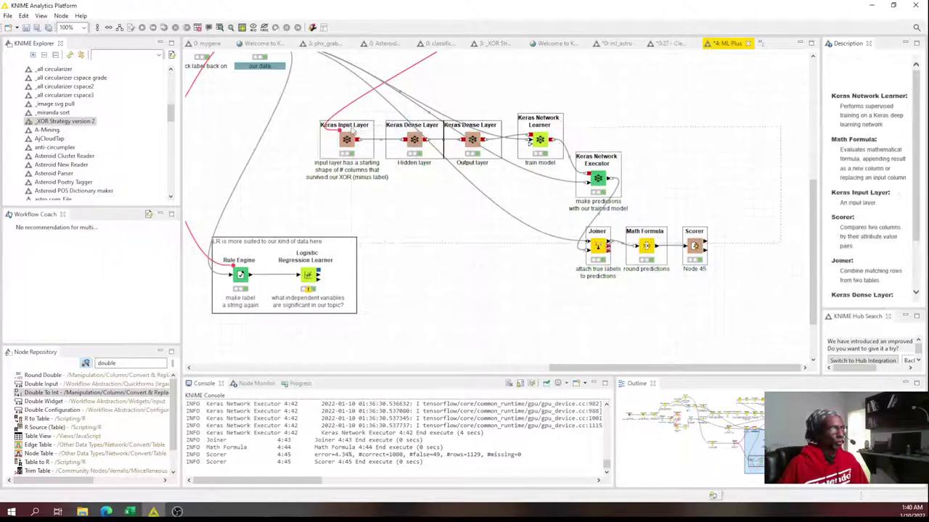
left_click_drag(355, 141, 453, 156)
left_click(465, 256)
left_click_drag(571, 372, 597, 361)
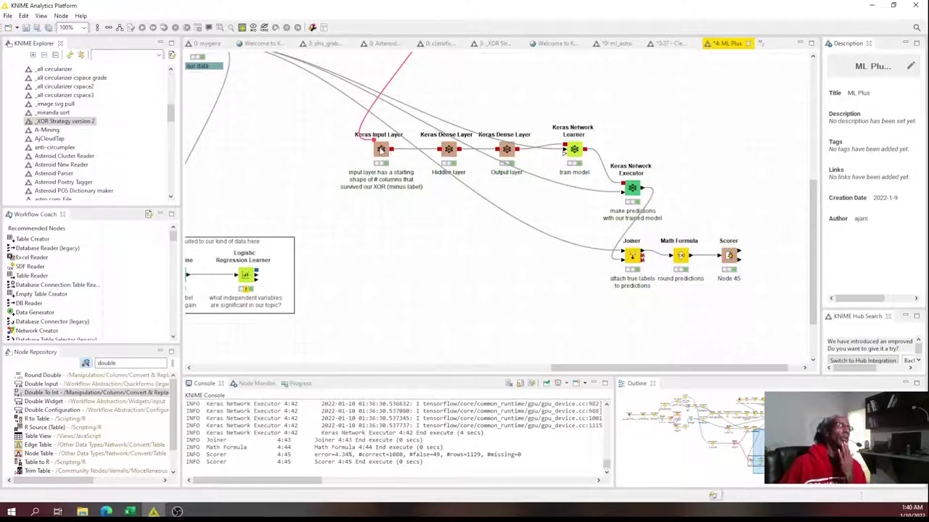
- Check the Keras Input Layer's options and the hidden layer's available activation functions, cancelling both dialogs
double_click(381, 150)
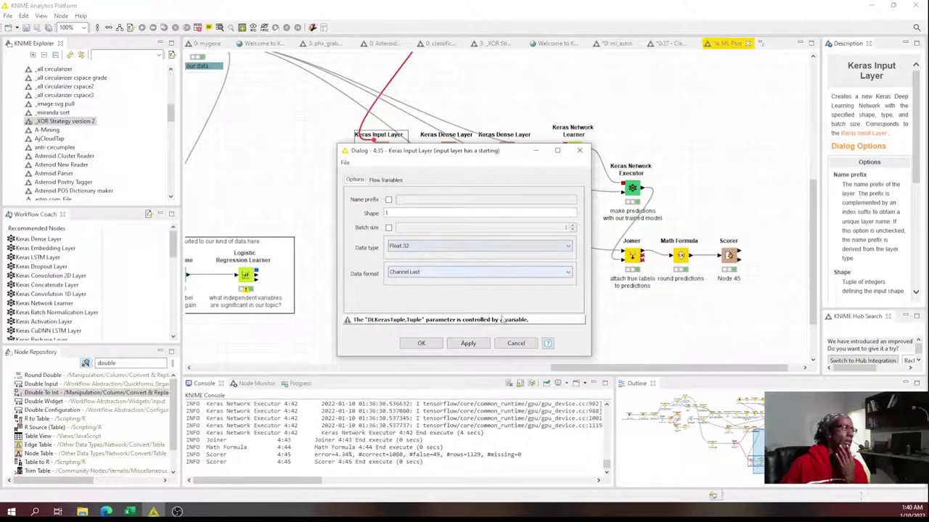
left_click(516, 346)
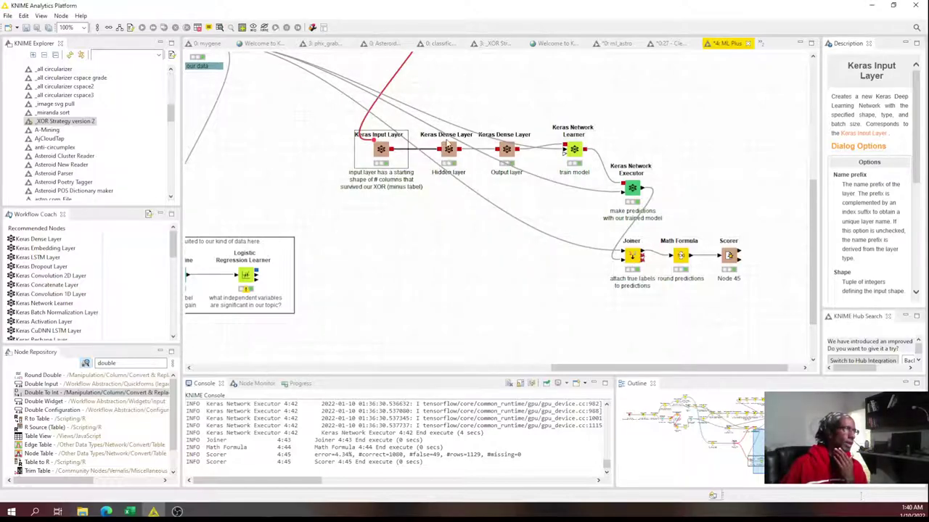
double_click(449, 148)
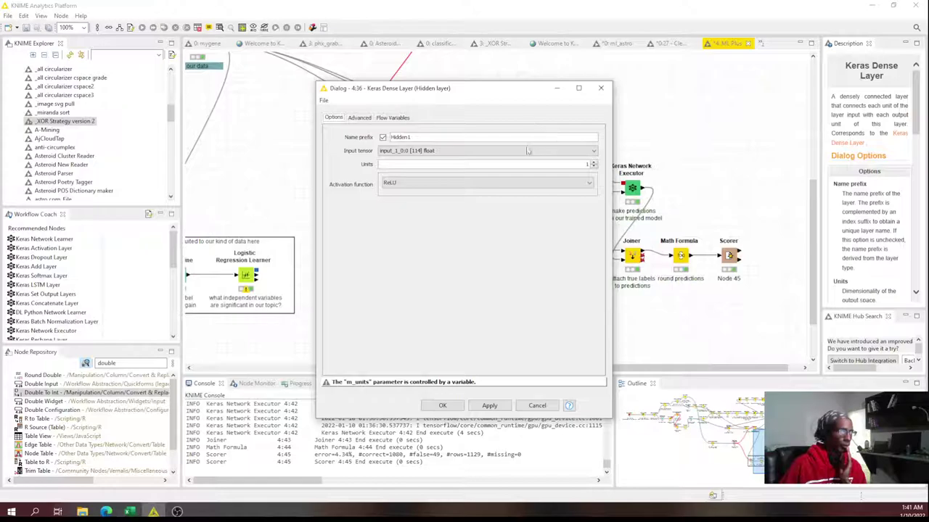
left_click(484, 185)
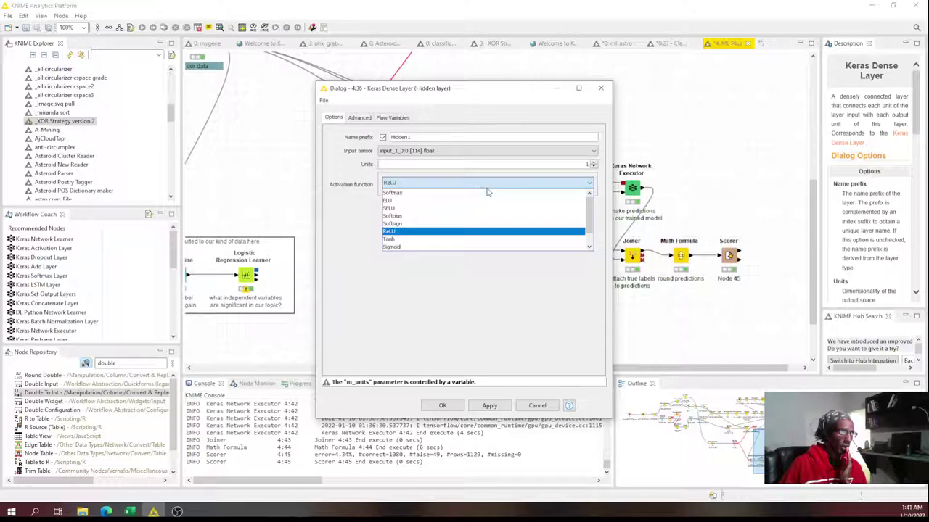
left_click(537, 405)
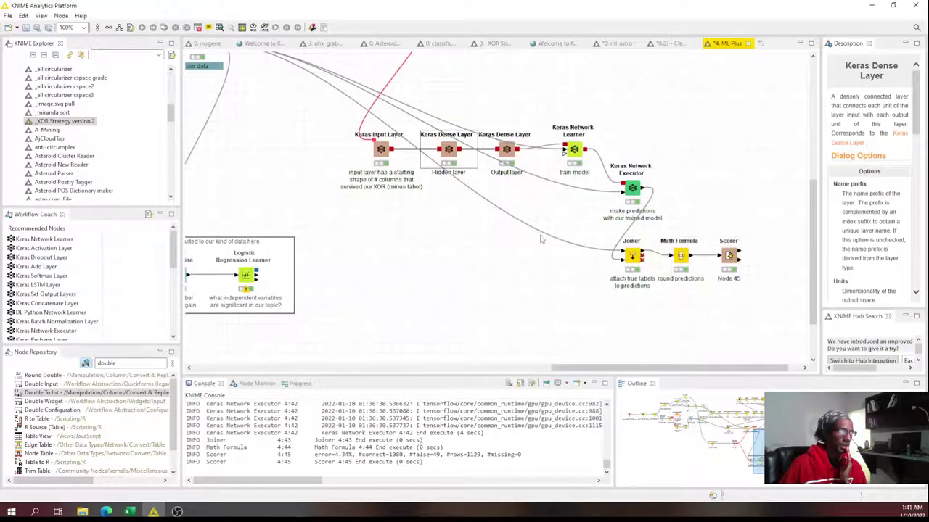
- Review the Keras Network Learner's epochs and training batch size, recheck the hidden layer's units, and cancel both dialogs
left_click(506, 151)
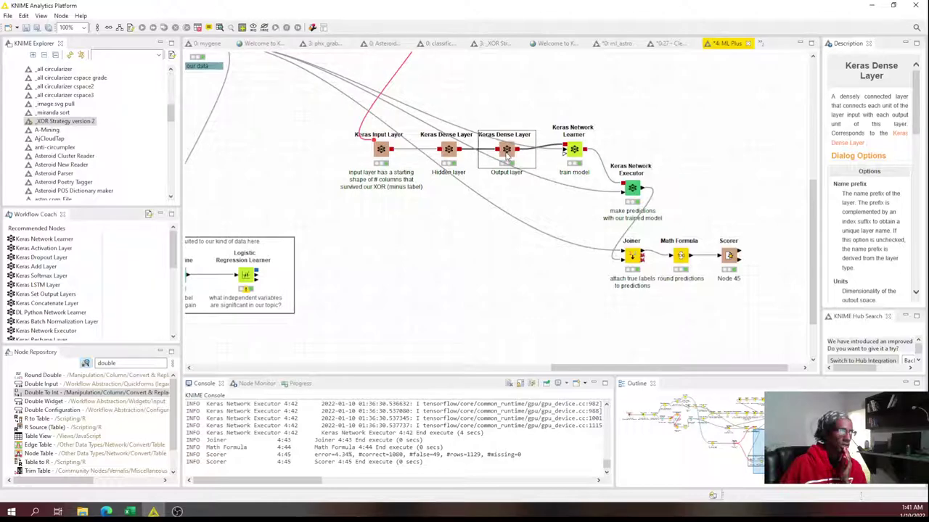
double_click(575, 153)
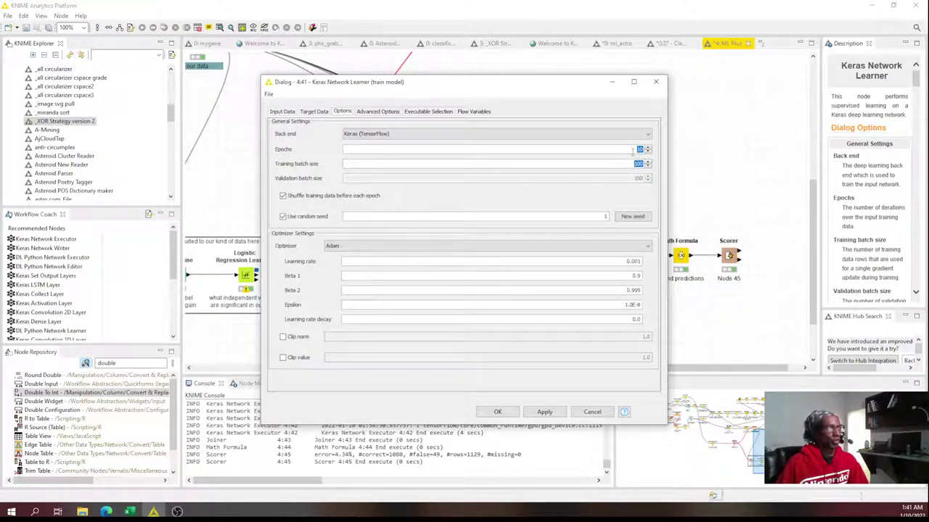
left_click(582, 413)
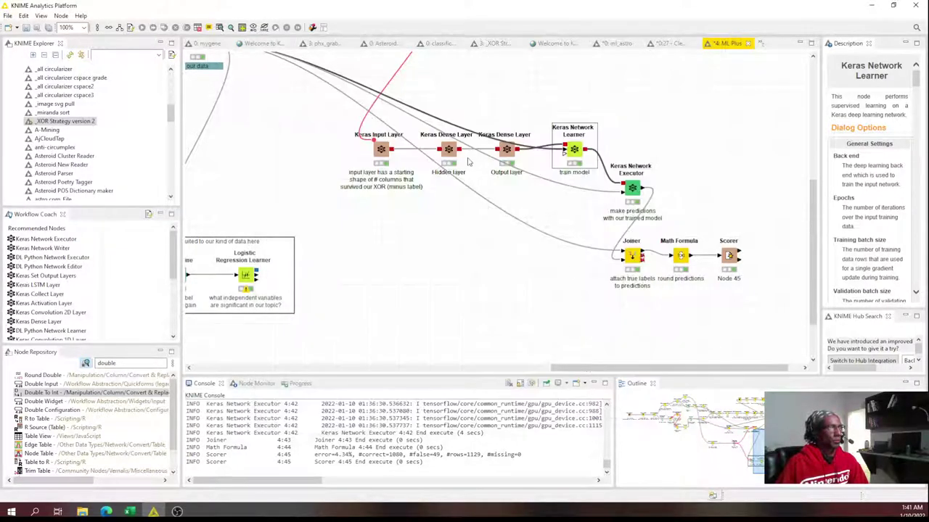
double_click(448, 149)
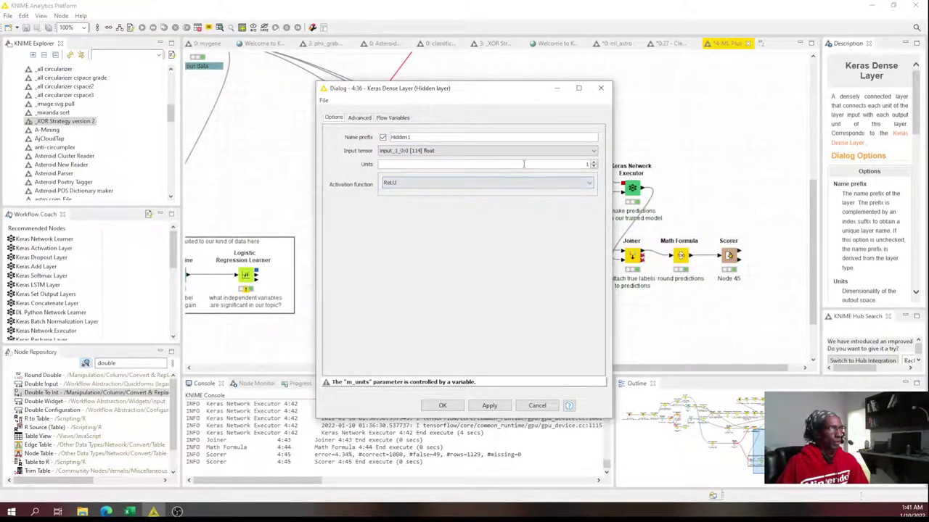
left_click(537, 406)
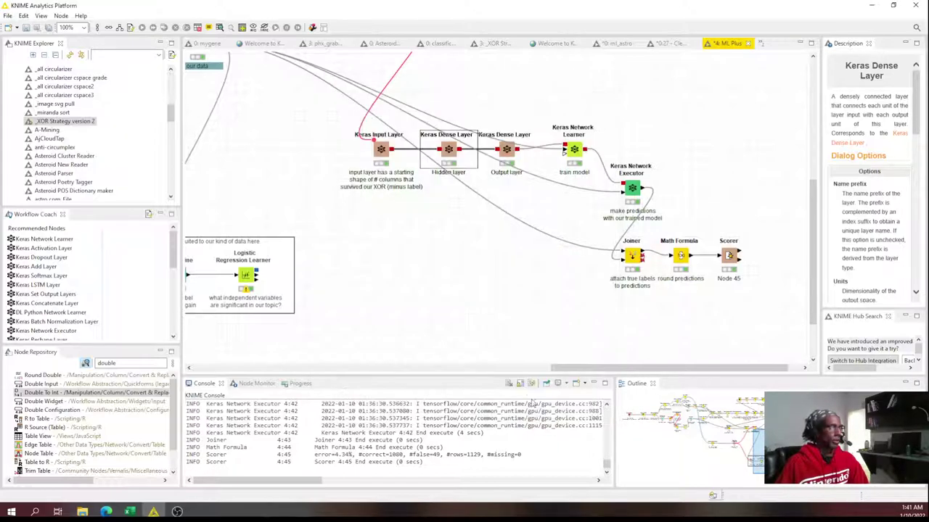
- Add a Table Creator node to the workflow below the Keras Input Layer
left_click(402, 247)
right_click(403, 248)
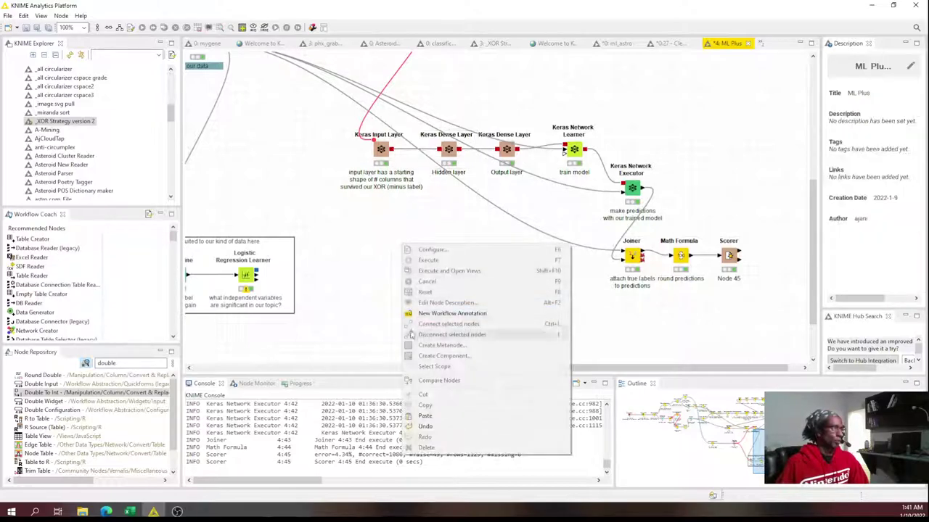
key("Escape")
left_click(40, 241)
left_click_drag(42, 243, 383, 243)
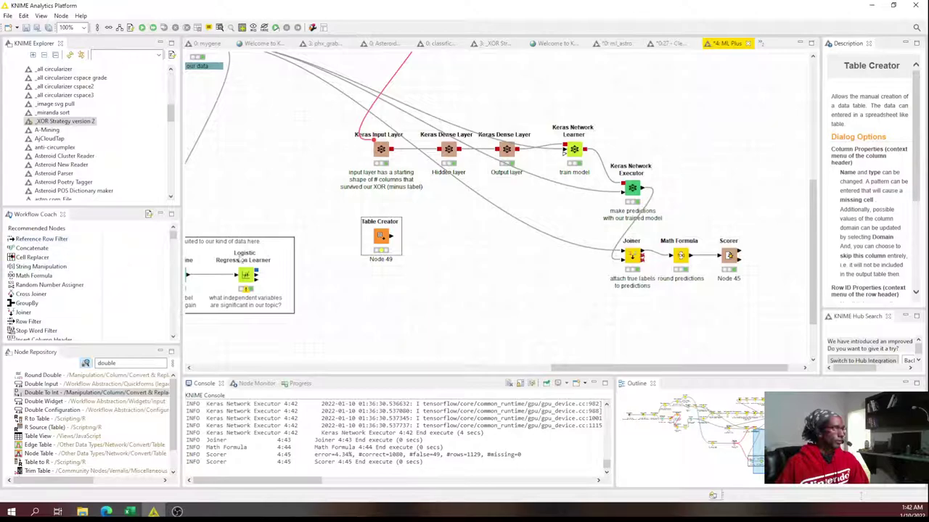
- Label the new Table Creator node "#Hidden units" and select the node
left_click(385, 261)
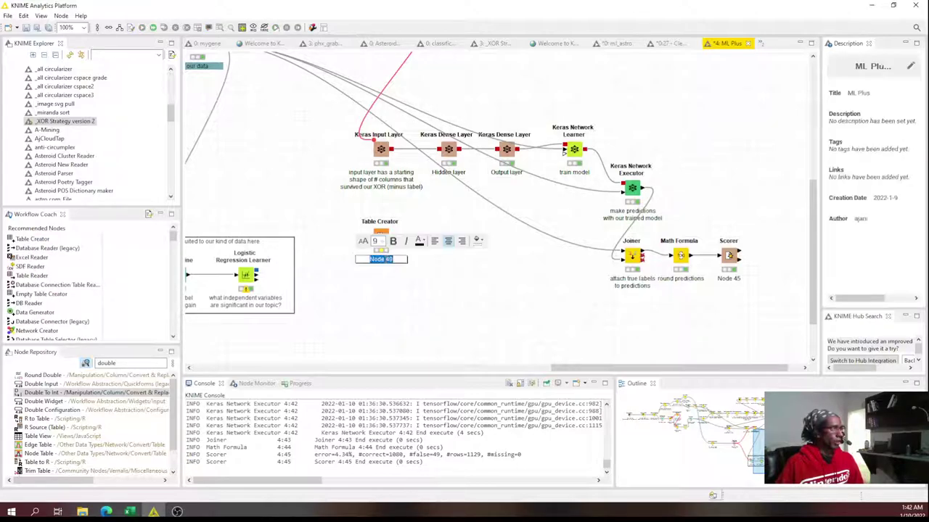
type("#")
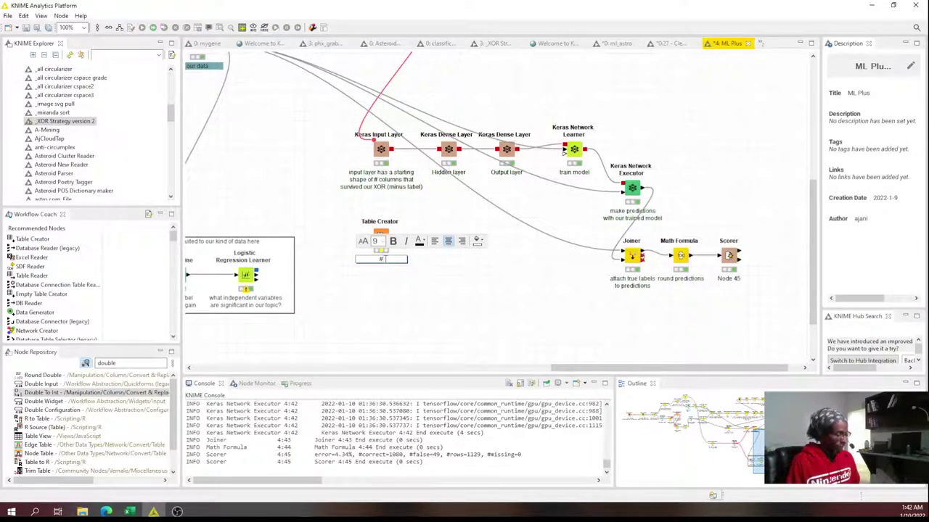
type("Hidden")
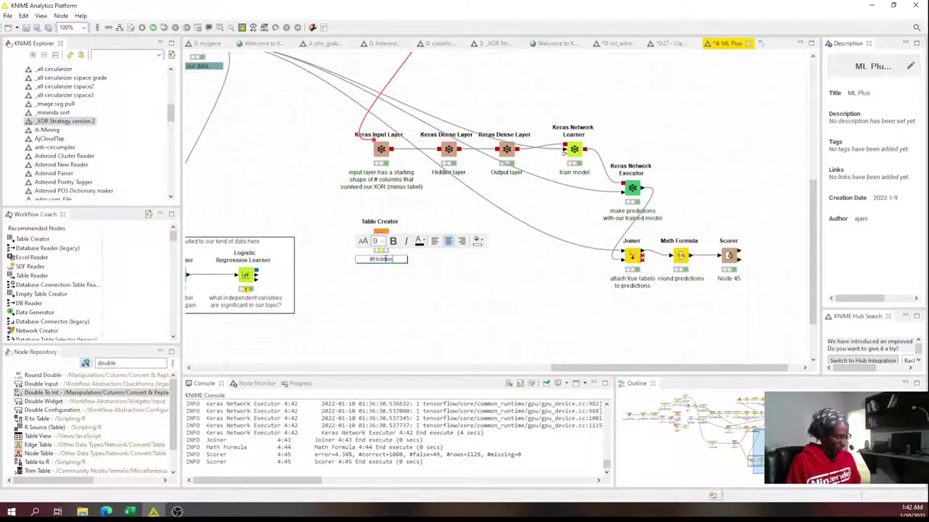
type(" units")
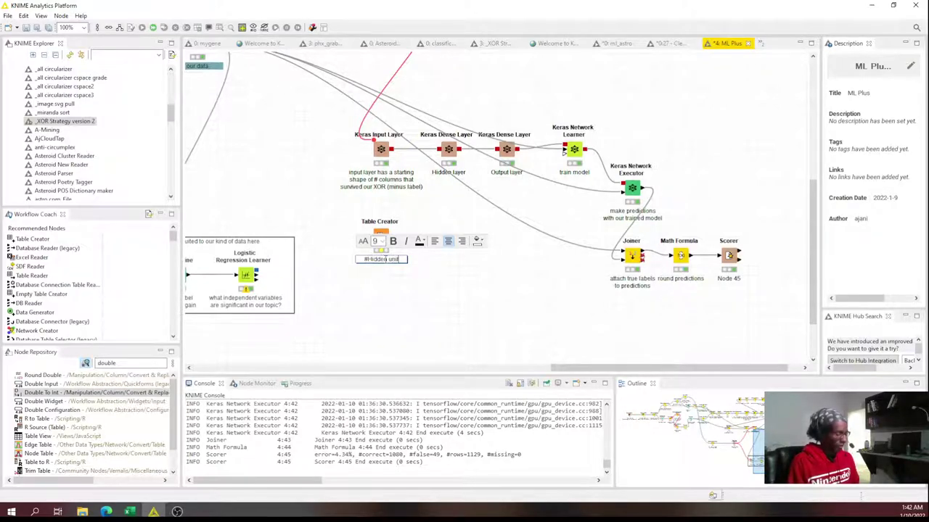
left_click(412, 343)
left_click(382, 244)
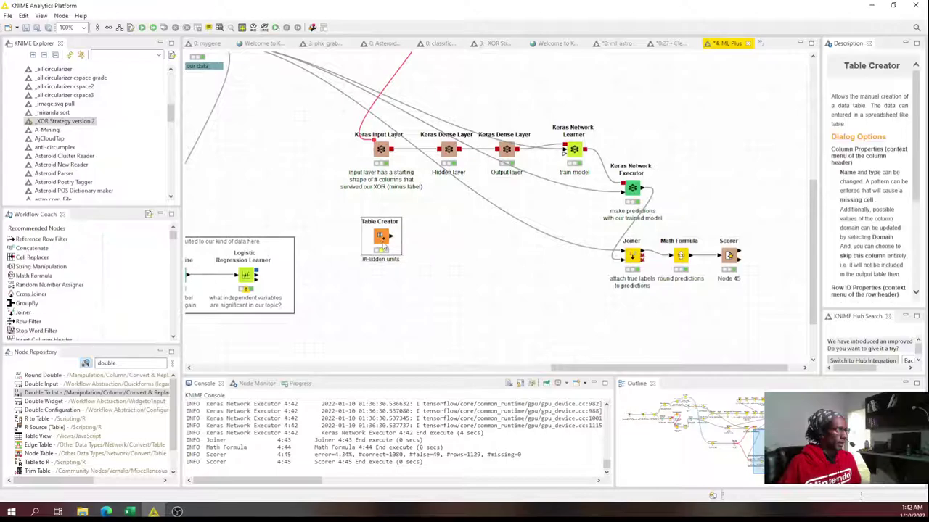
- Duplicate the "#Hidden units" Table Creator node and place the copy directly below the original
key("ctrl+c")
key("ctrl+v")
left_click_drag(443, 297, 425, 318)
- Relabel the copied Table Creator node "#Hidden activations"
double_click(383, 318)
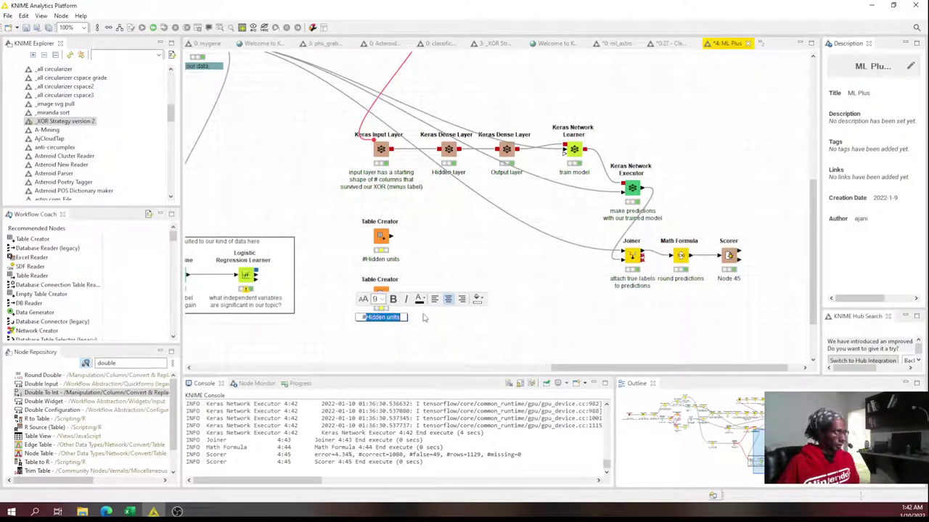
type("#HiddAct")
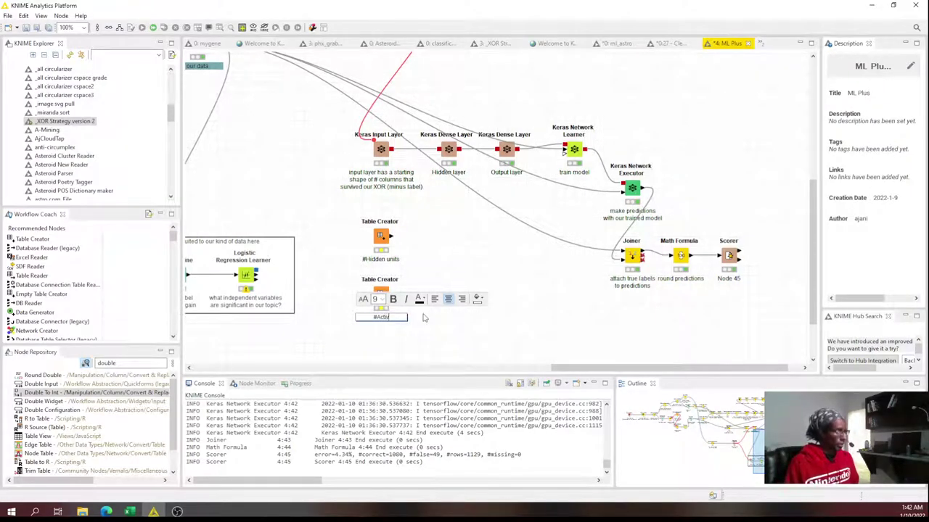
type("iv")
key("Left")
key("Left")
key("Left")
key("Left")
key("Left")
type("Hidden ")
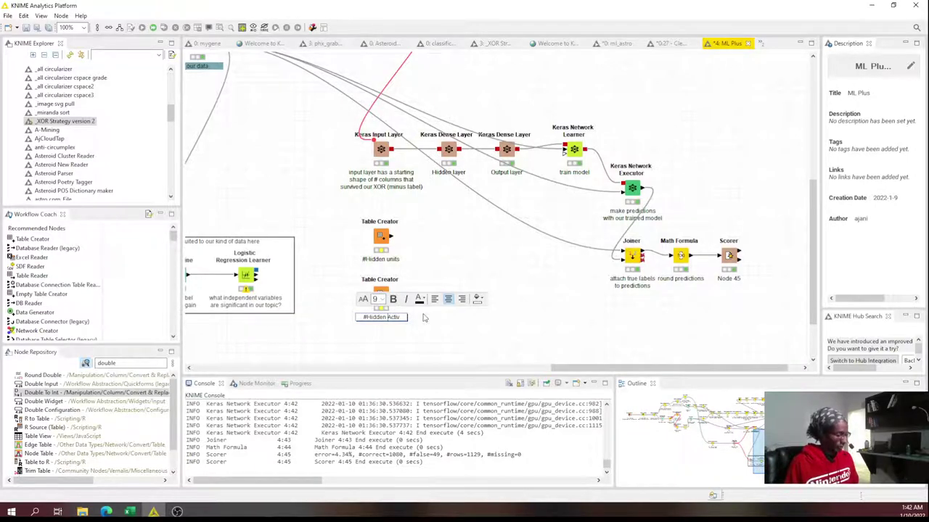
type("activations")
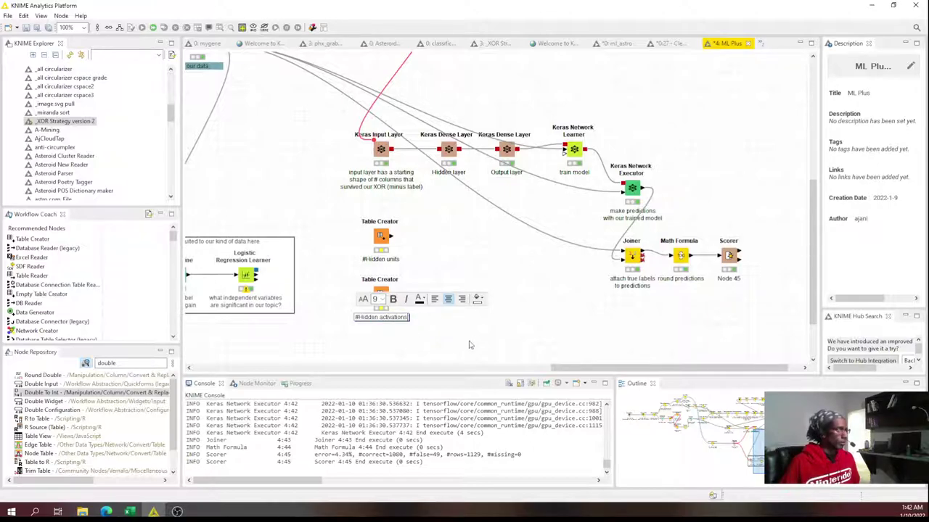
left_click(470, 341)
- Duplicate the "#Hidden activations" Table Creator node and place the copy directly below it
left_click(364, 293)
key("ctrl+c")
key("ctrl+v")
scroll(364, 294, "down", 1)
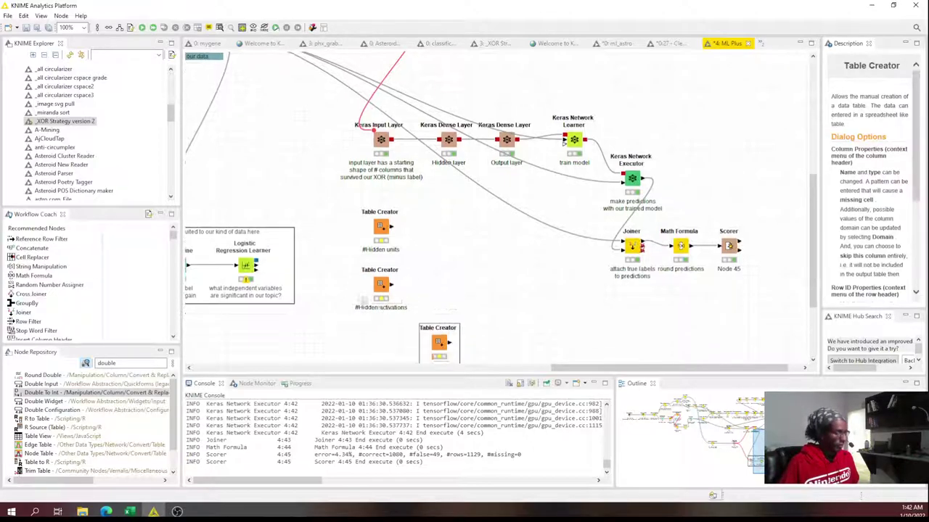
left_click_drag(444, 353, 385, 345)
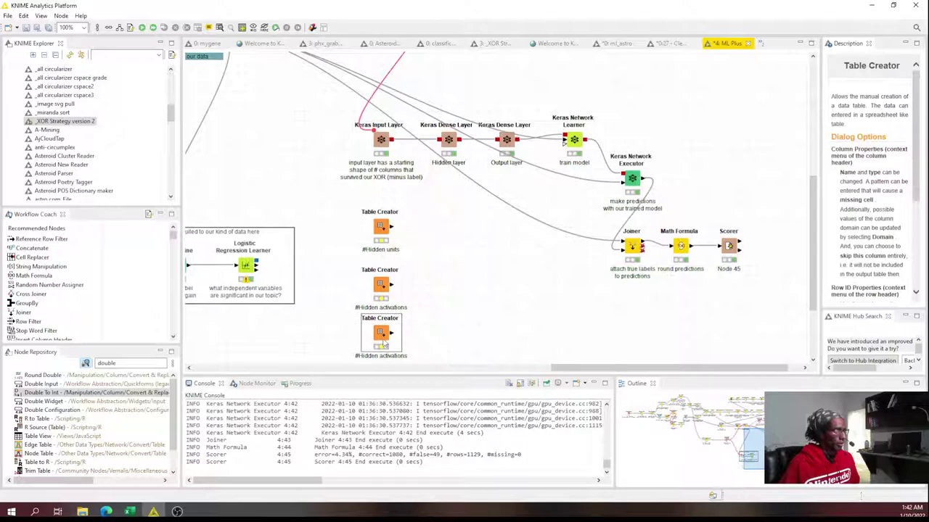
- Relabel the third Table Creator node "#Learning rate"
scroll(385, 345, "down", 2)
left_click(371, 309)
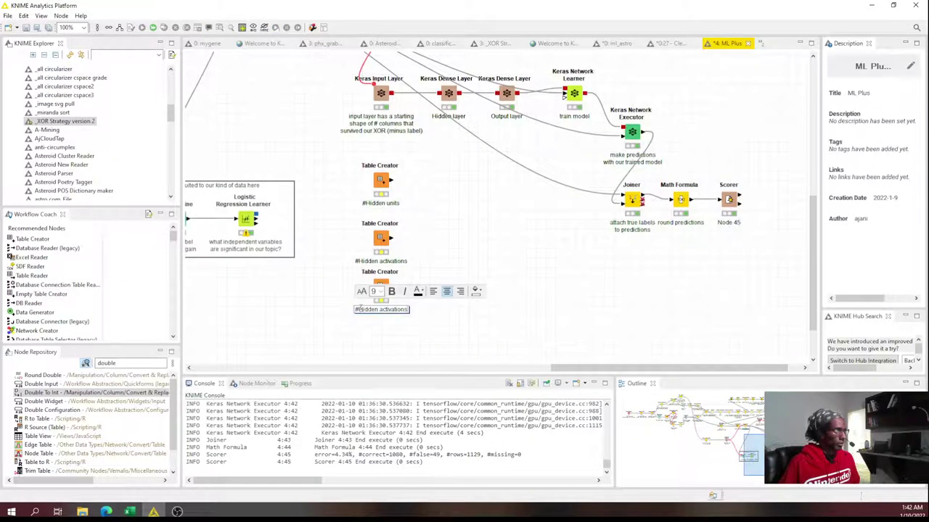
left_click_drag(360, 309, 428, 314)
type("#Learning")
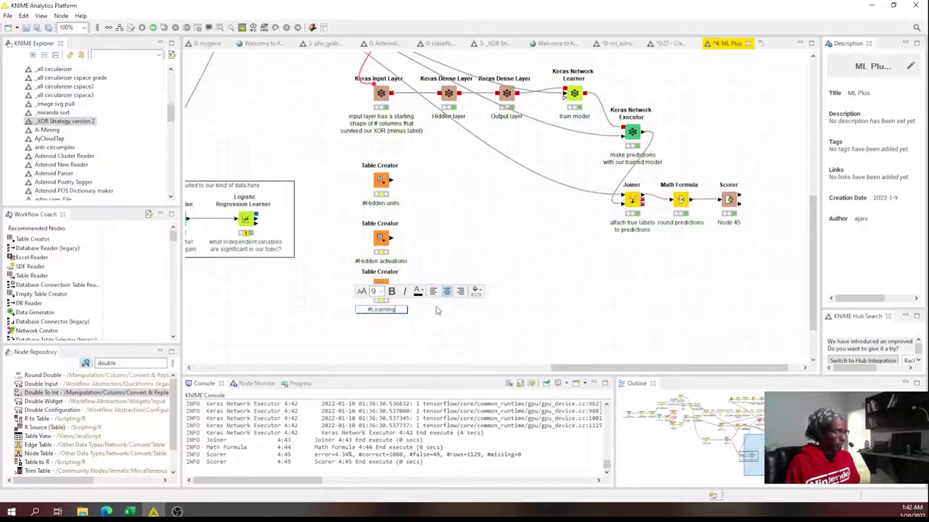
type(" rate")
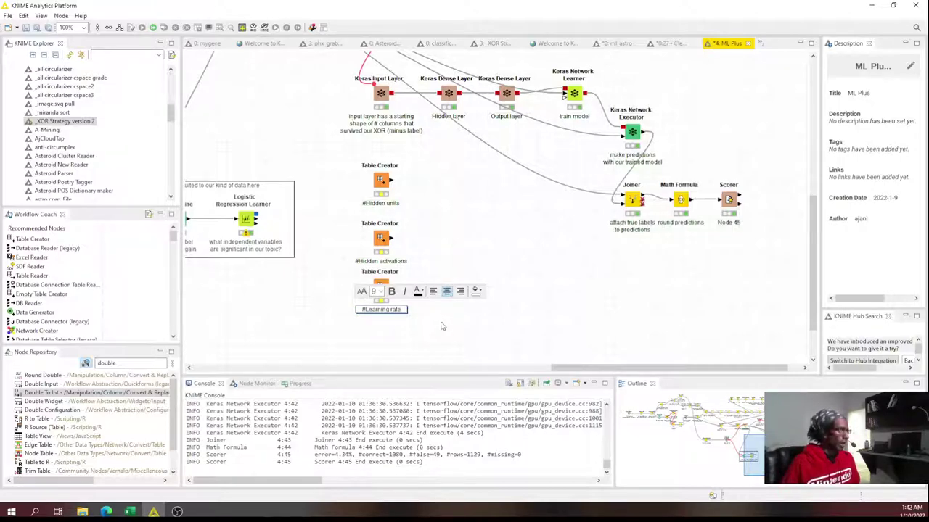
left_click(440, 327)
- Duplicate the "#Learning rate" Table Creator node and place the copy directly below it
left_click(385, 286)
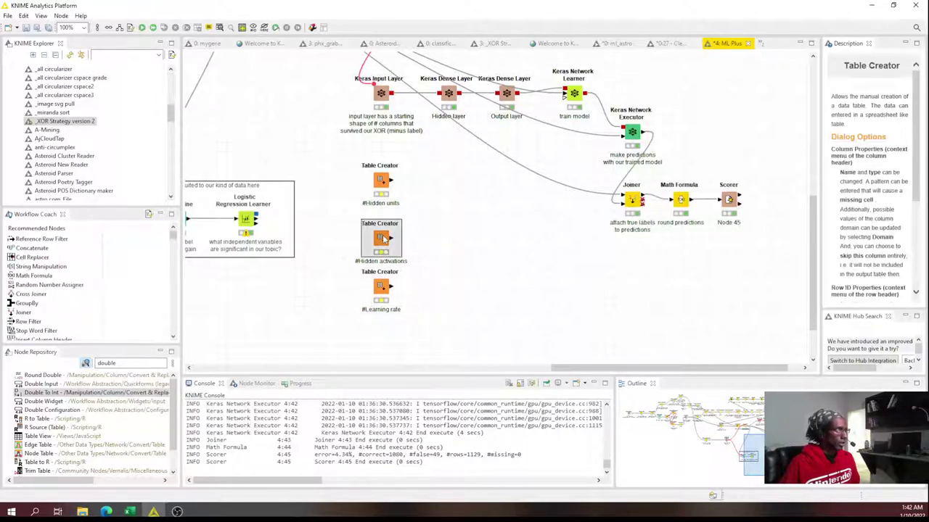
key("ctrl+c")
key("ctrl+v")
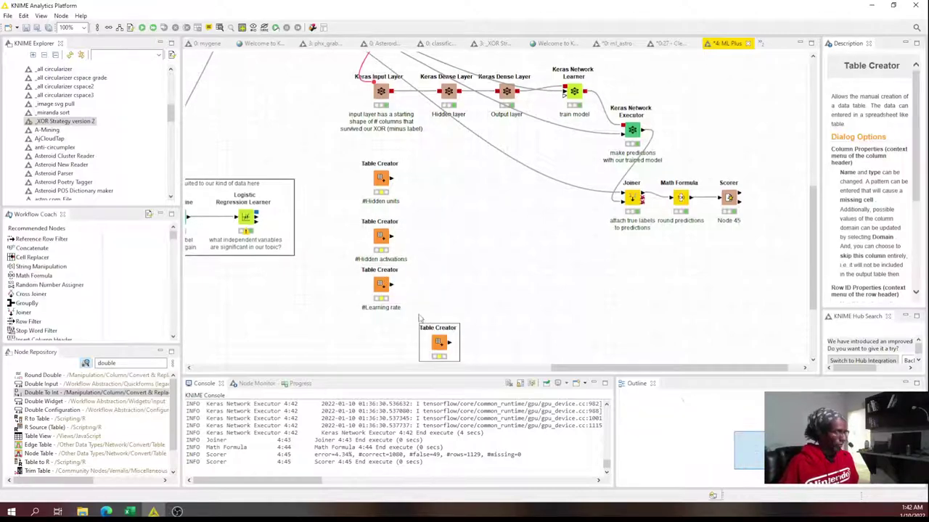
left_click_drag(440, 349, 389, 354)
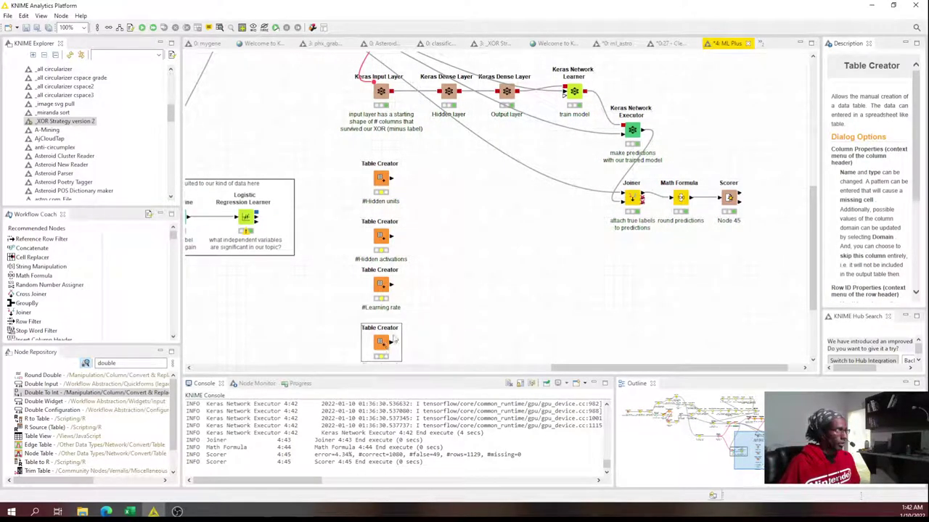
- Relabel the fourth Table Creator node "#Epochs"
scroll(395, 341, "down", 2)
left_click(377, 319)
left_click_drag(365, 319, 415, 320)
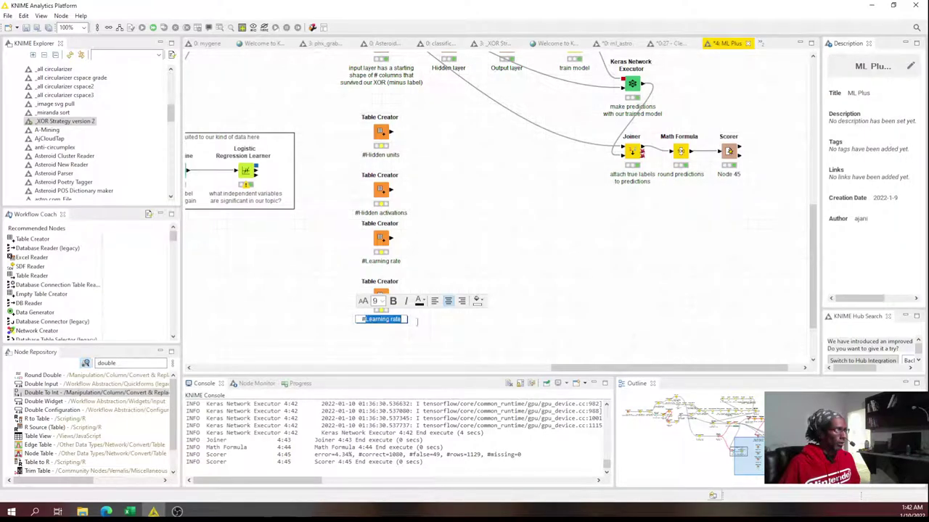
type("Epoch")
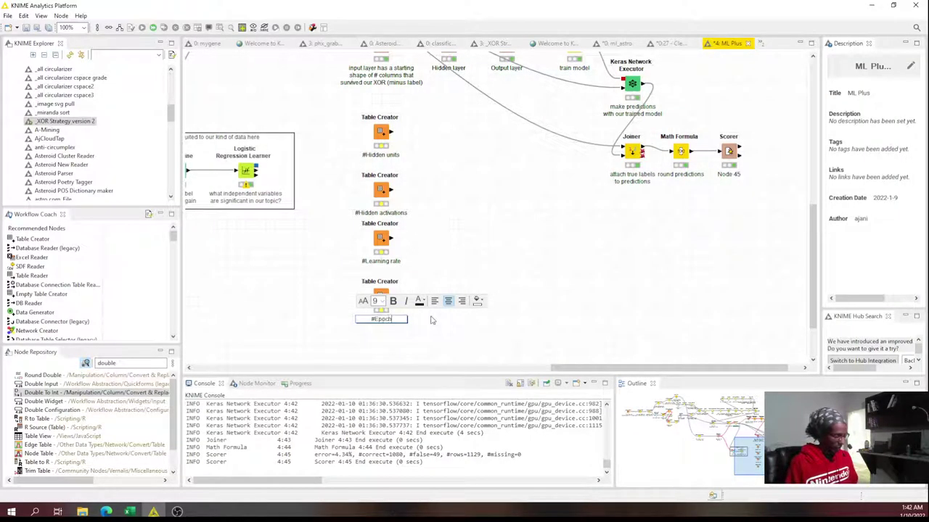
left_click(520, 269)
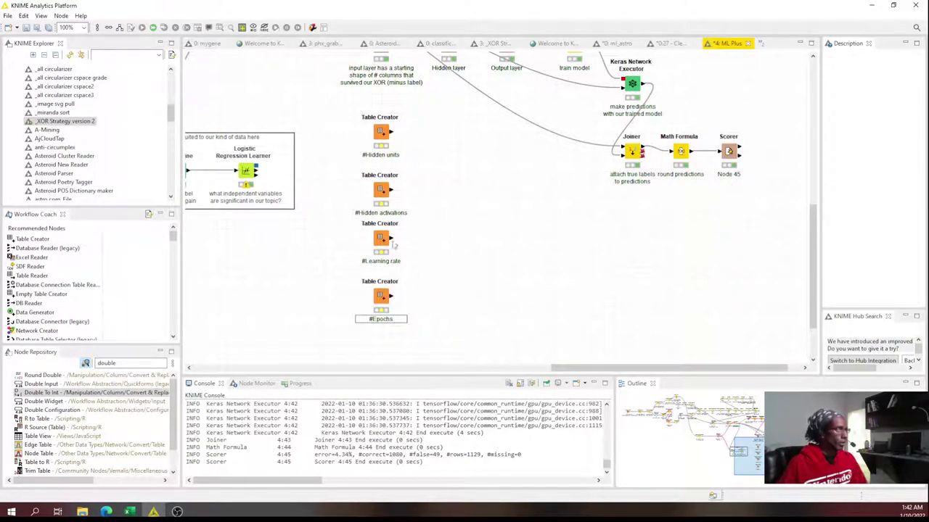
- Move the "#Epochs" node up and the "#Hidden units" node down so the four Table Creators are evenly stacked
left_click(383, 298)
left_click_drag(383, 298, 383, 289)
left_click(389, 141)
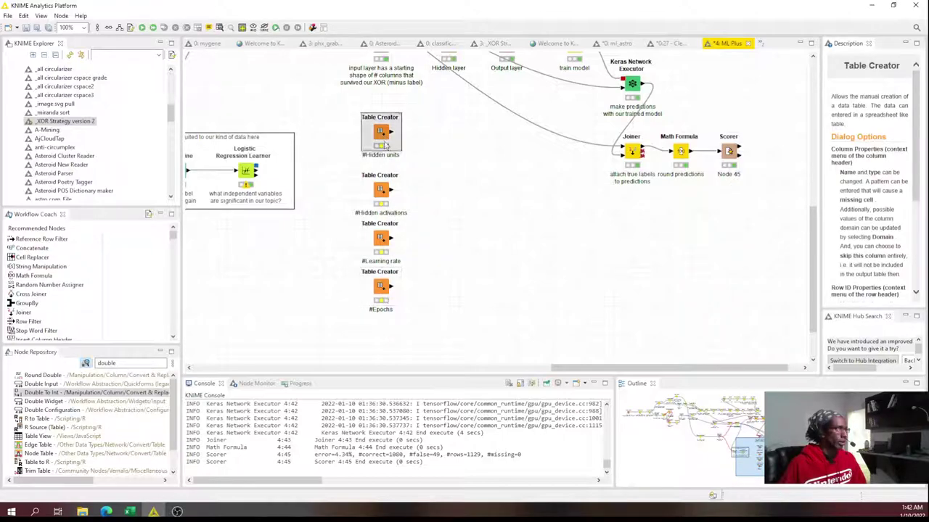
scroll(407, 182, "up", 2)
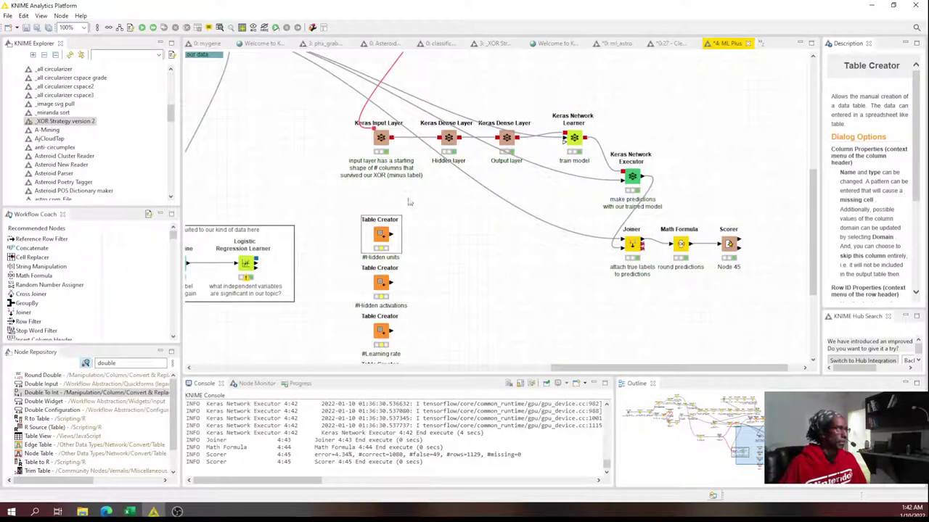
scroll(389, 291, "down", 2)
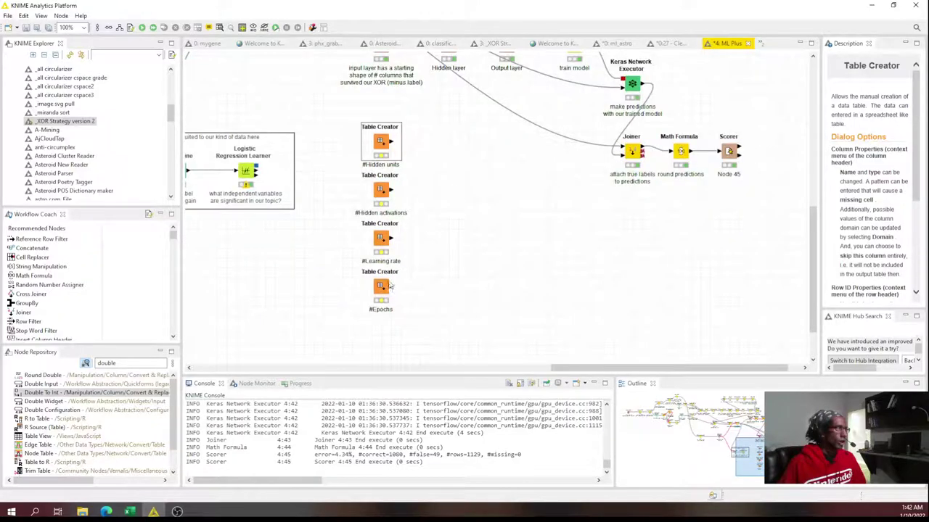
- Check the learning rate in the Keras Network Learner's options and cancel the dialog
left_click(383, 244)
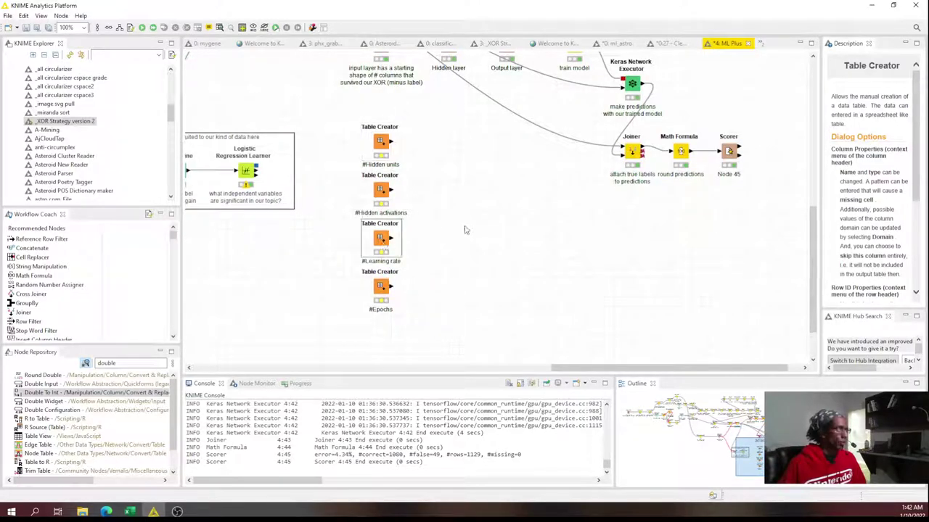
scroll(464, 230, "up", 2)
double_click(578, 143)
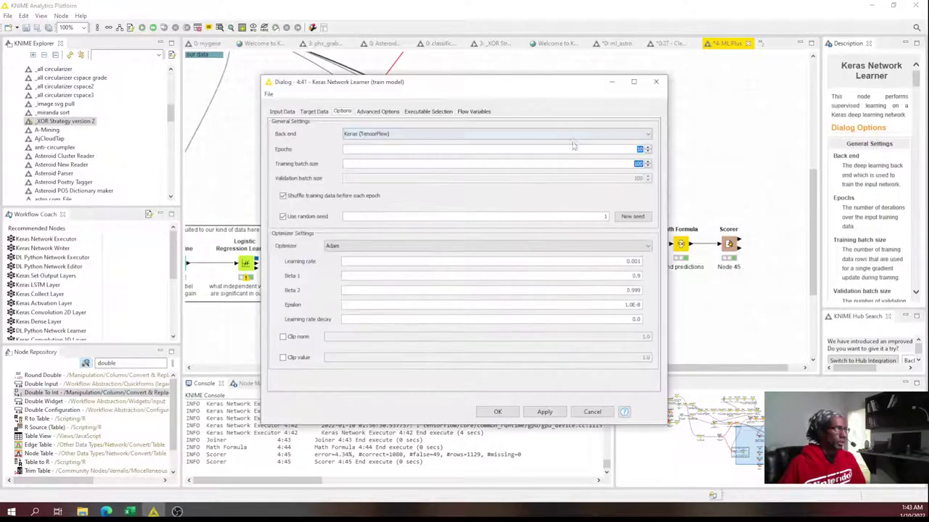
left_click(592, 412)
- Enter .001, .0005 and .0001 in the first three rows of the "#Learning rate" Table Creator's first column
scroll(410, 254, "down", 2)
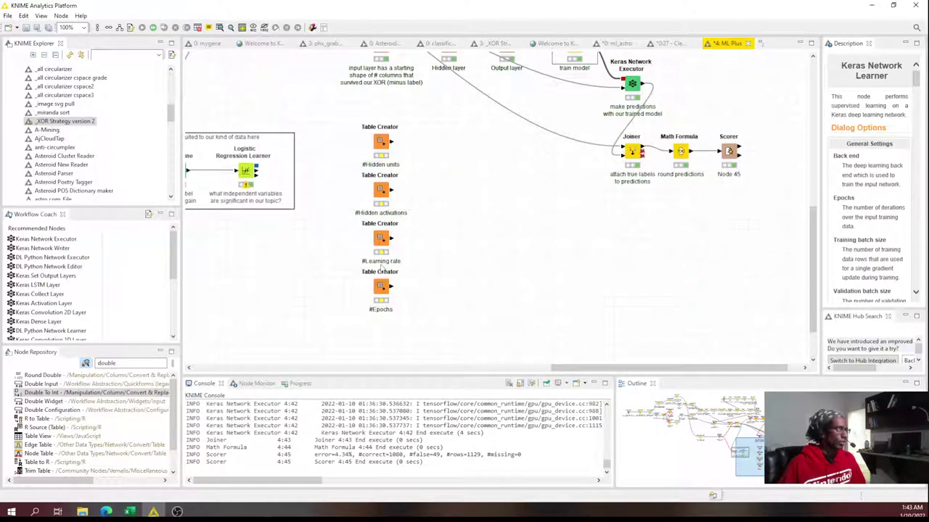
double_click(382, 239)
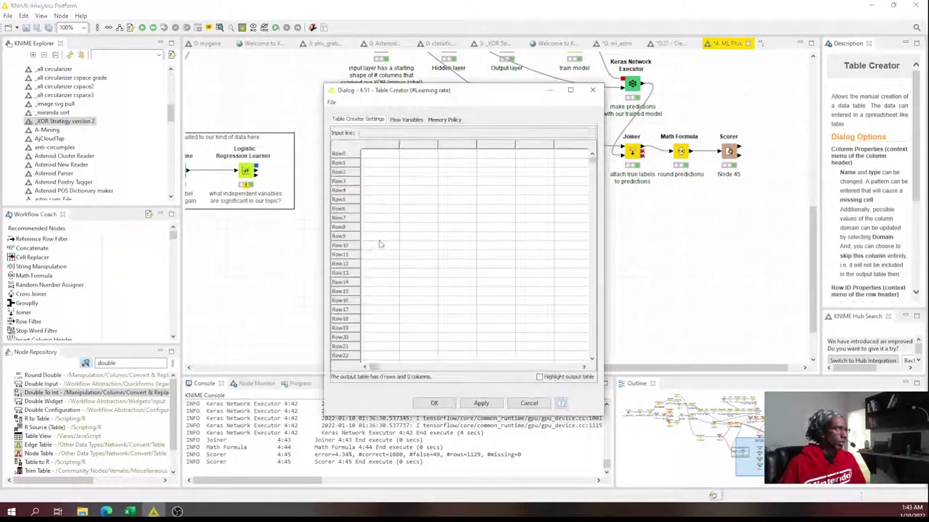
left_click(390, 146)
type(".001")
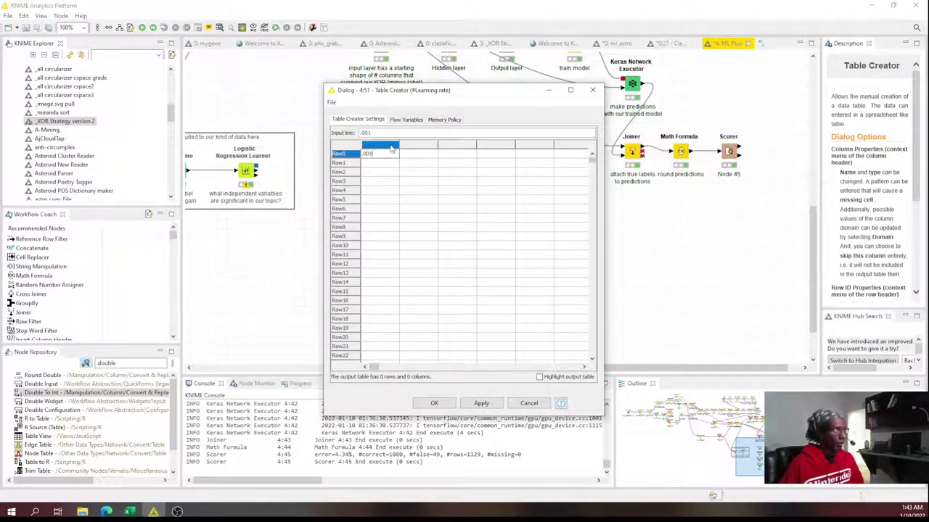
key("Return")
type(".00")
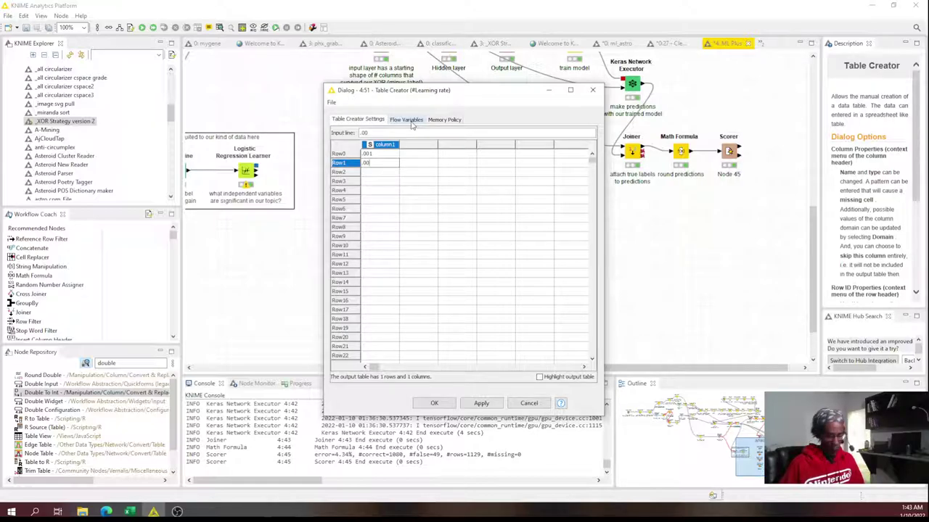
type("05")
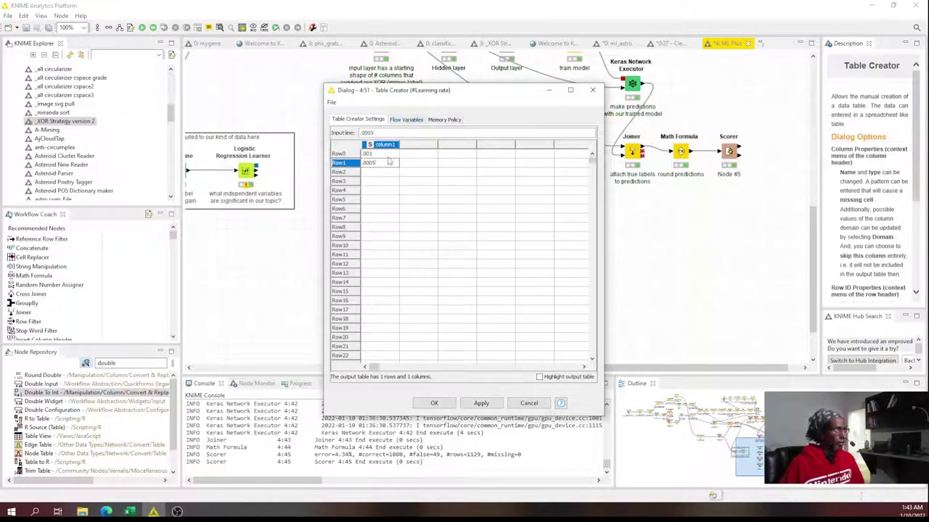
left_click(368, 172)
type(".0001")
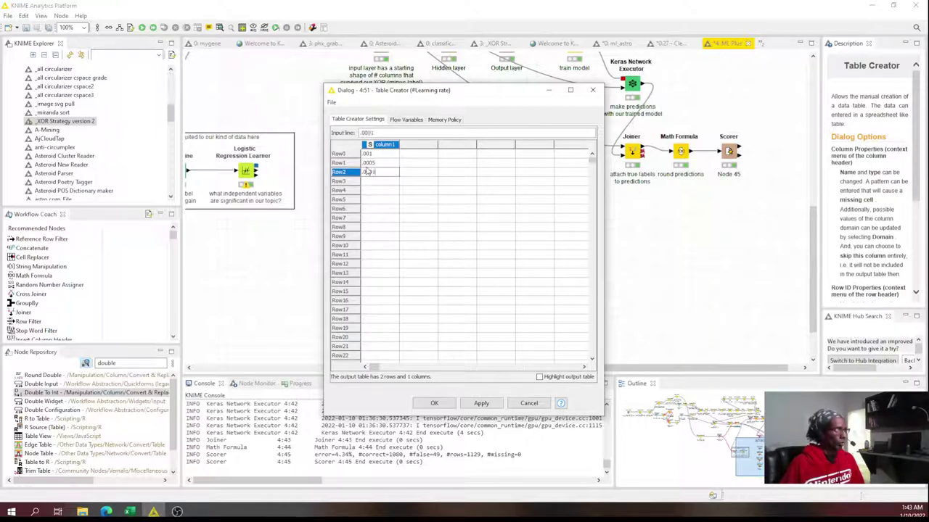
- Name the learning-rate column "lr" with type Number (double), confirm the settings, and execute the "#Learning rate" node
left_click(396, 145)
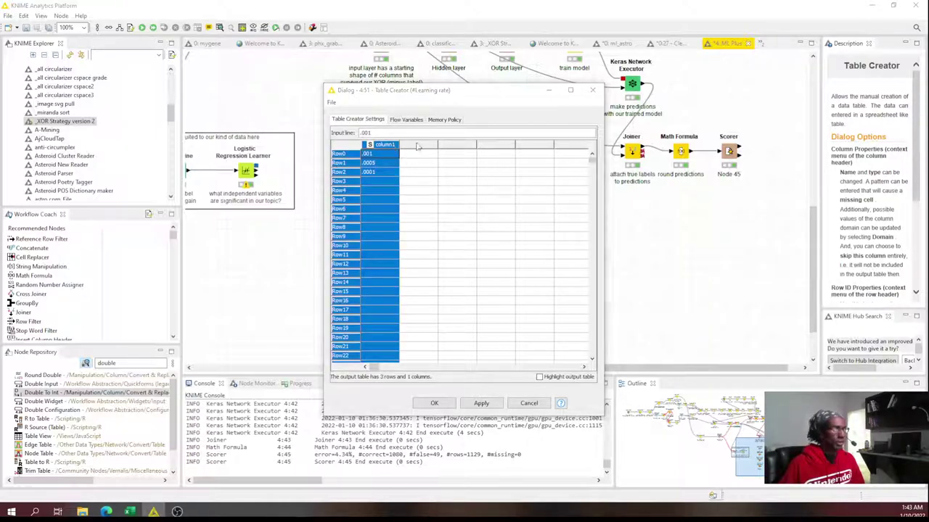
double_click(395, 146)
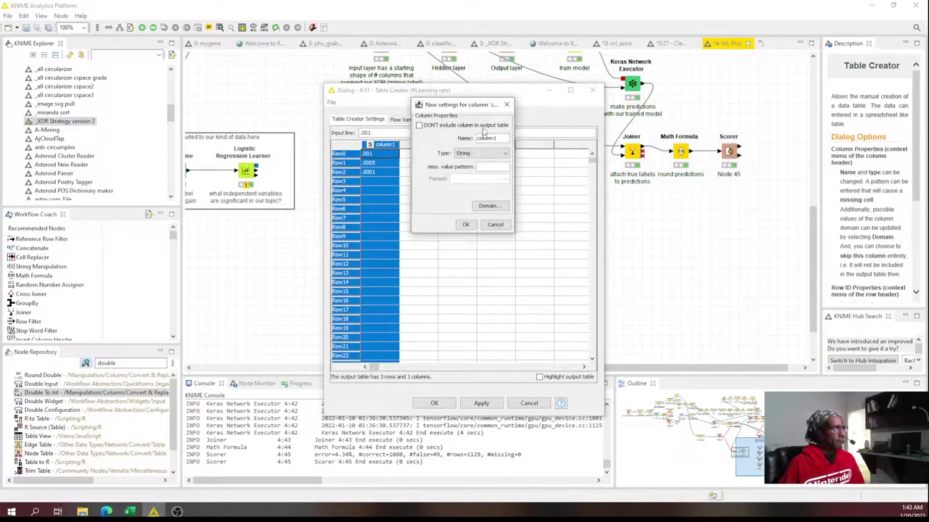
type("lr")
left_click(493, 154)
scroll(485, 190, "down", 2)
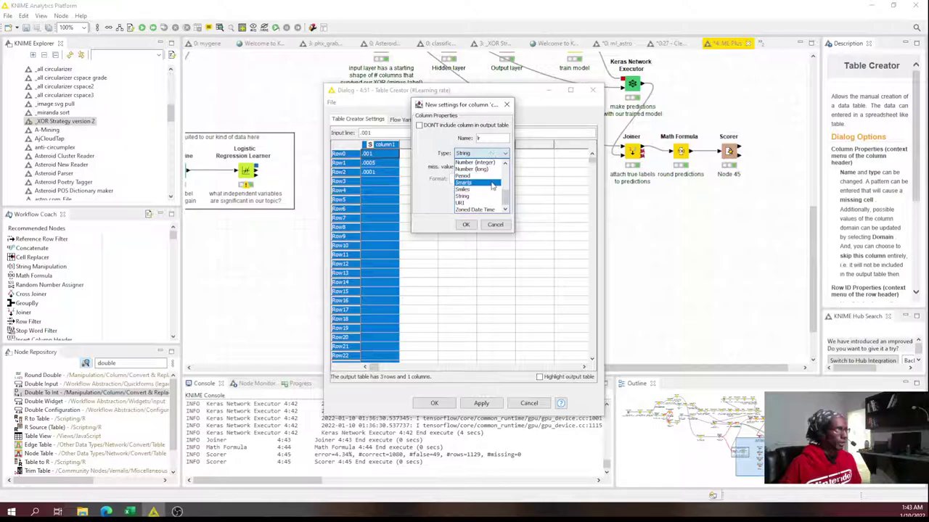
left_click(473, 175)
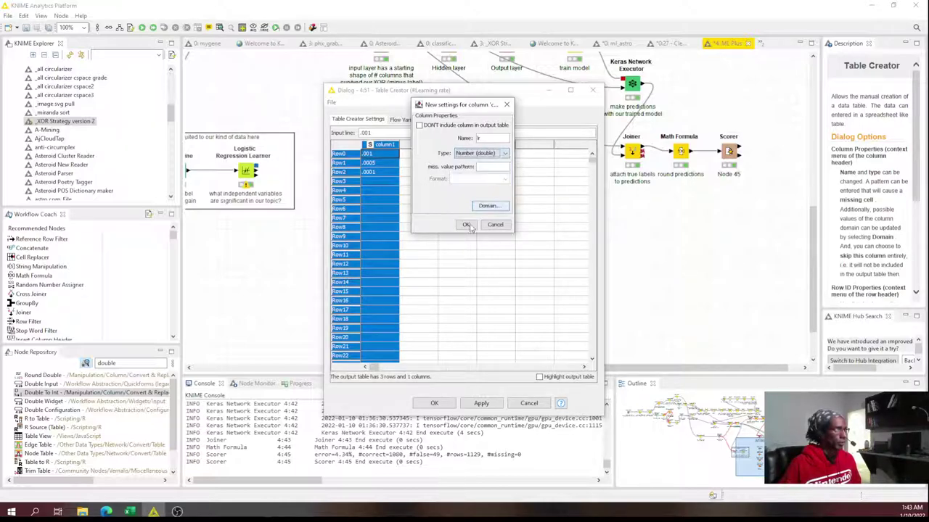
left_click(468, 225)
left_click(434, 404)
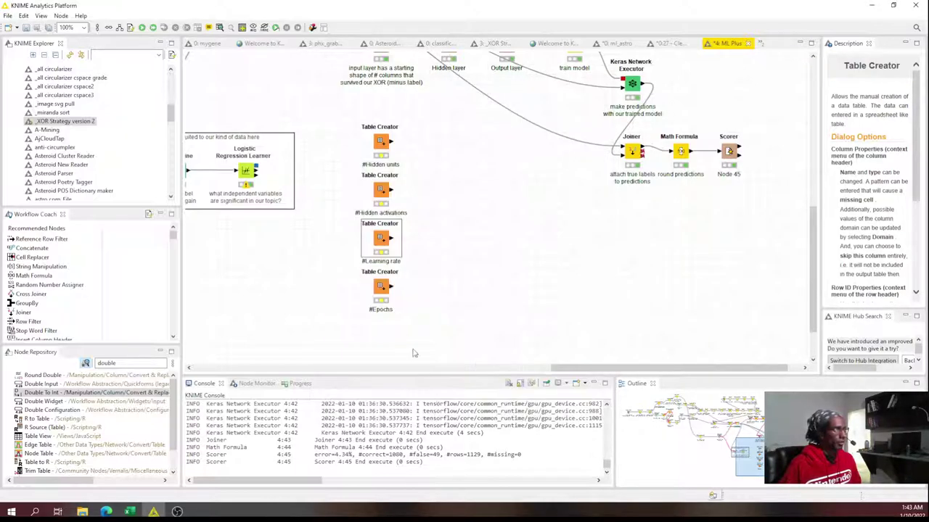
right_click(383, 238)
left_click(414, 259)
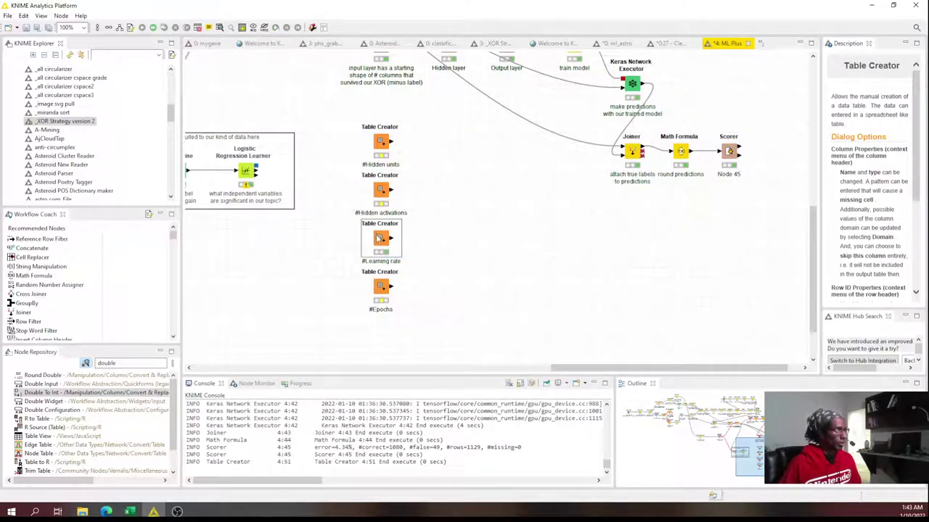
- Enter 20, 40 and 60 in the first three rows of the "#Hidden units" Table Creator's first column
left_click(382, 192)
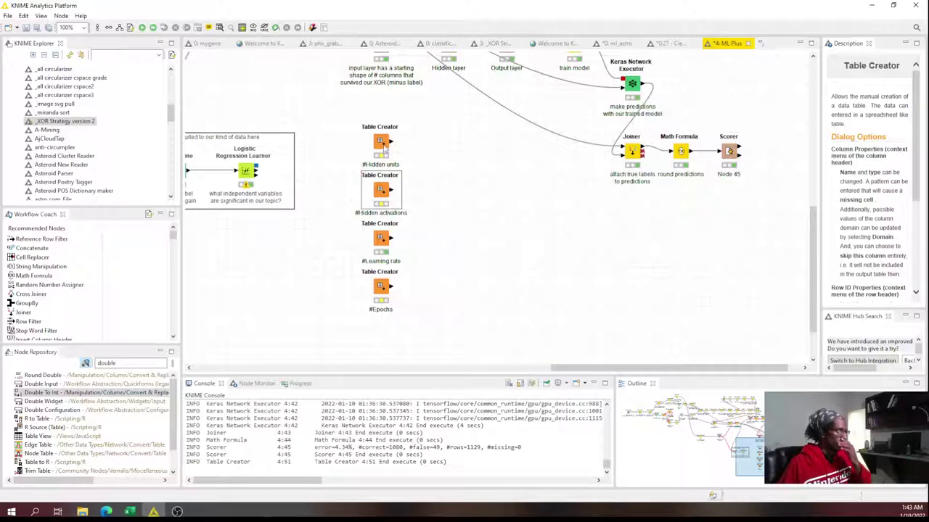
double_click(384, 148)
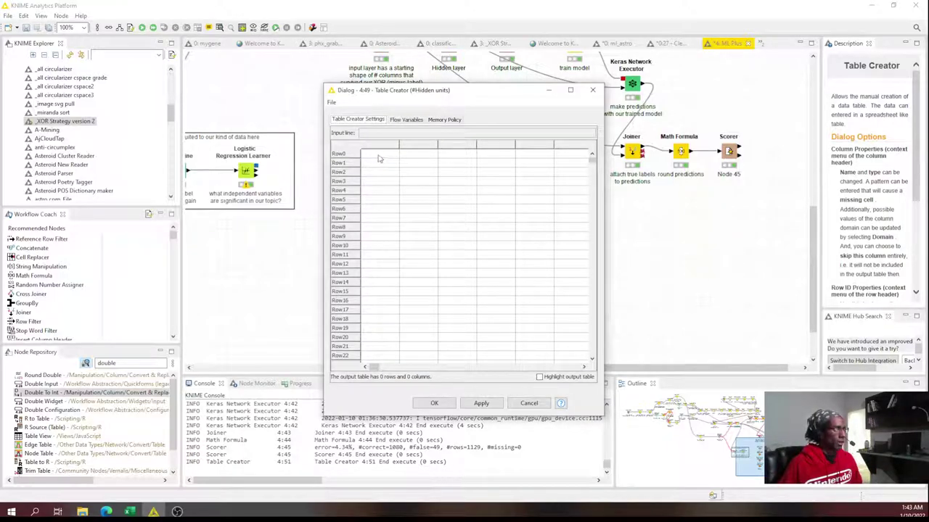
left_click(378, 156)
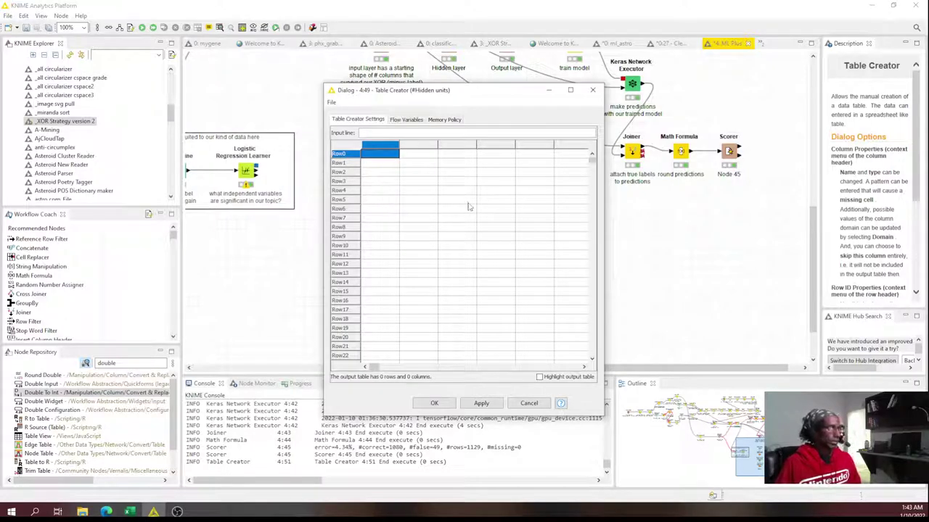
type("20")
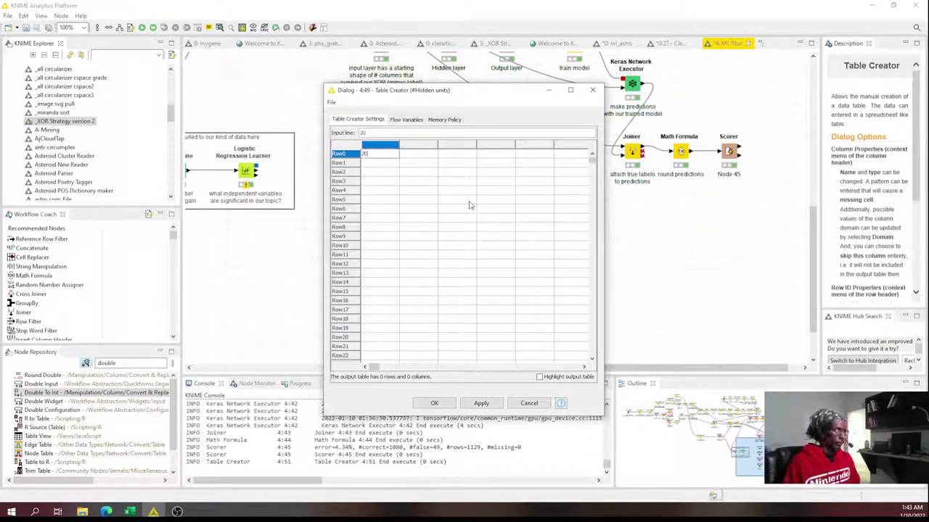
key("Return")
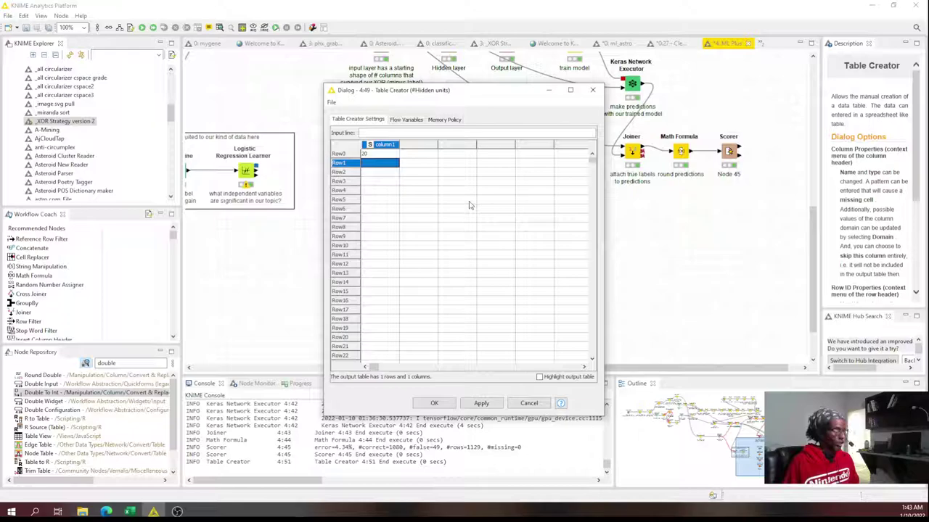
type("40")
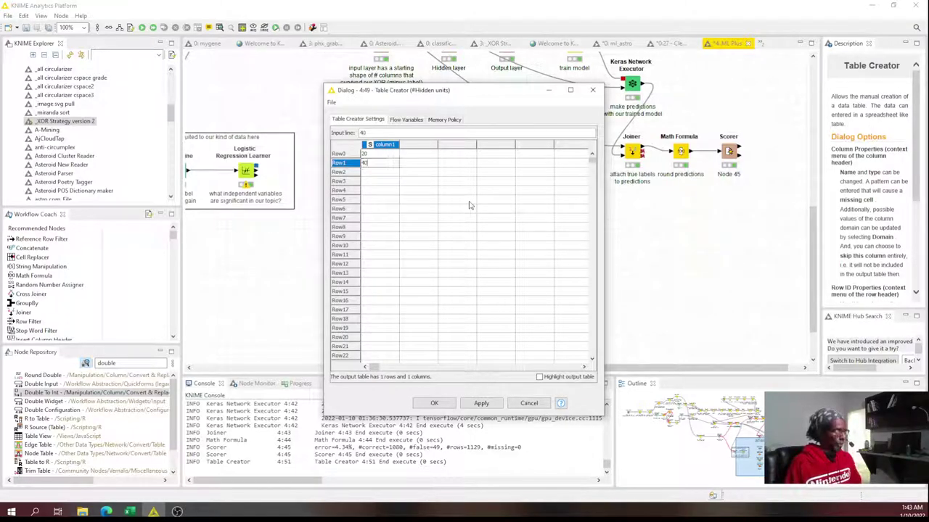
key("Return")
type("60")
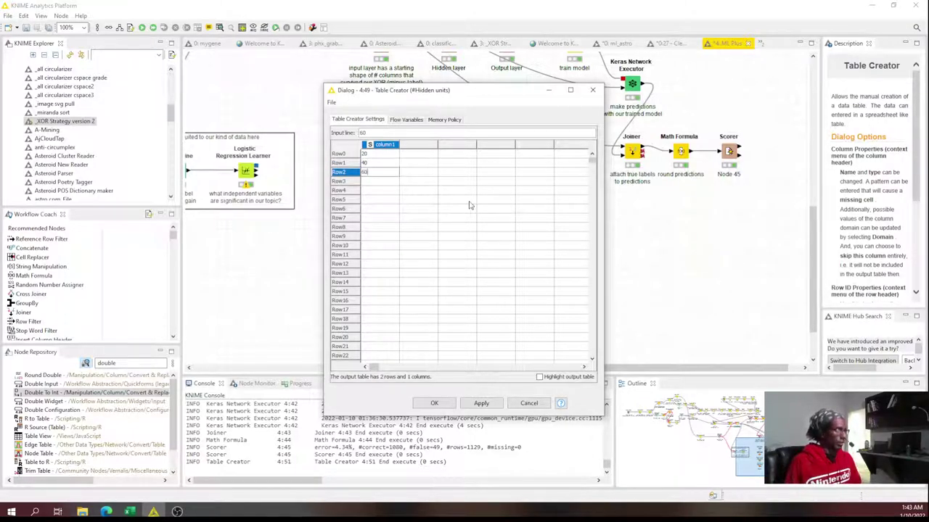
- Clear the third row of the hidden-units column and set its second row to 50
left_click(365, 172)
left_click(380, 162)
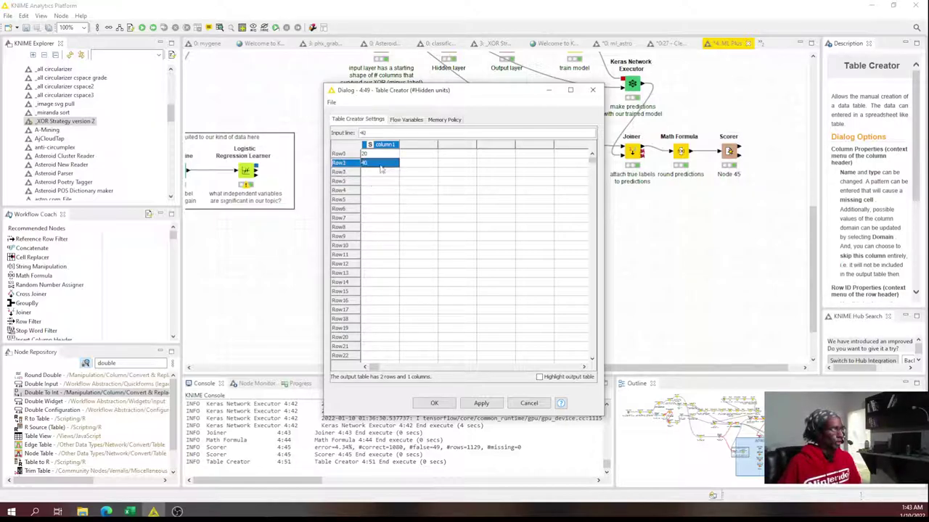
double_click(375, 163)
type("50")
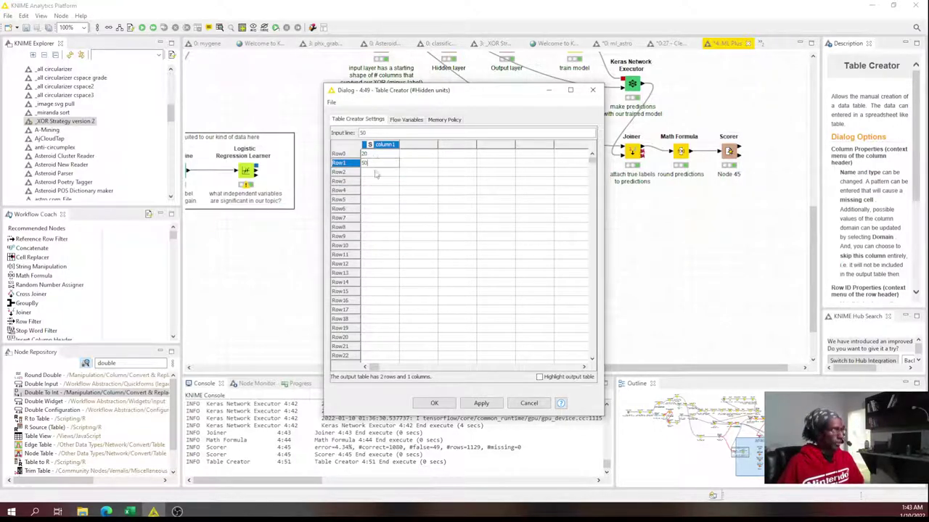
- Name the hidden-units column "hiddenUnitsParam" and set its type to Number (integer)
left_click(385, 145)
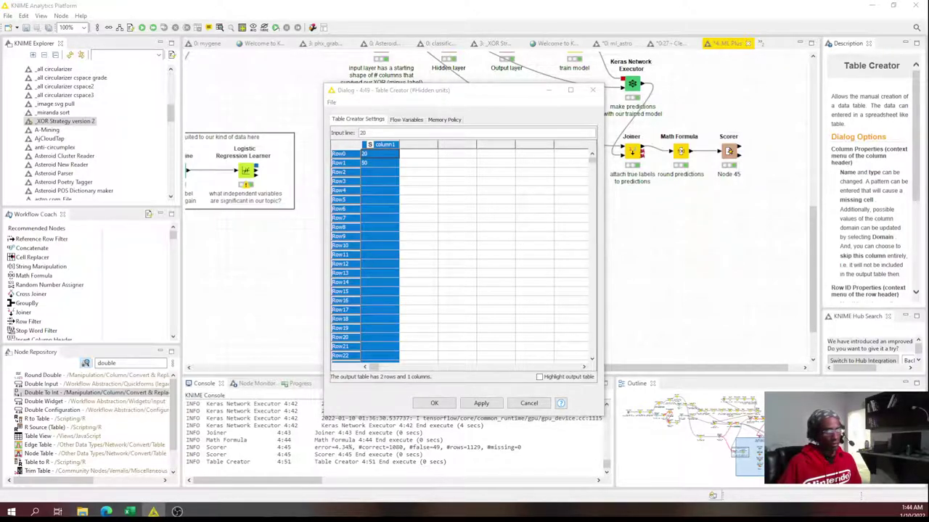
double_click(385, 145)
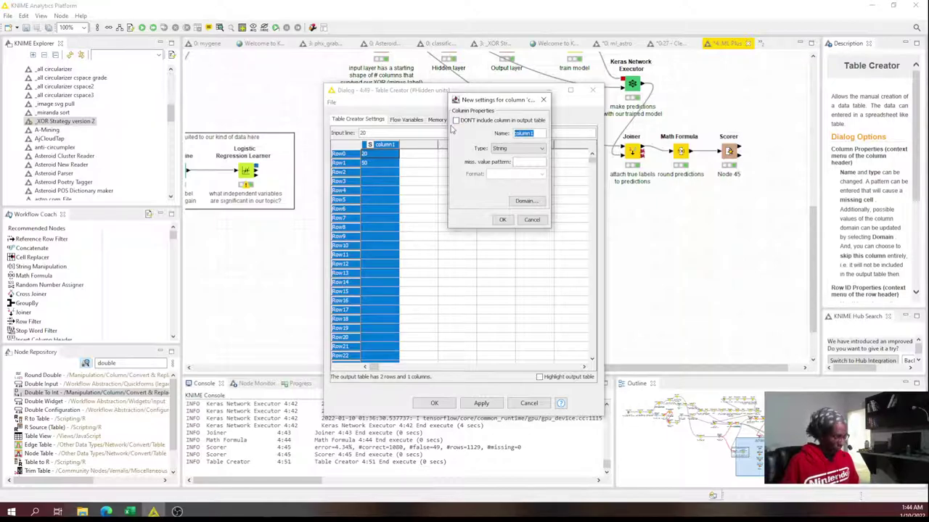
type("hid")
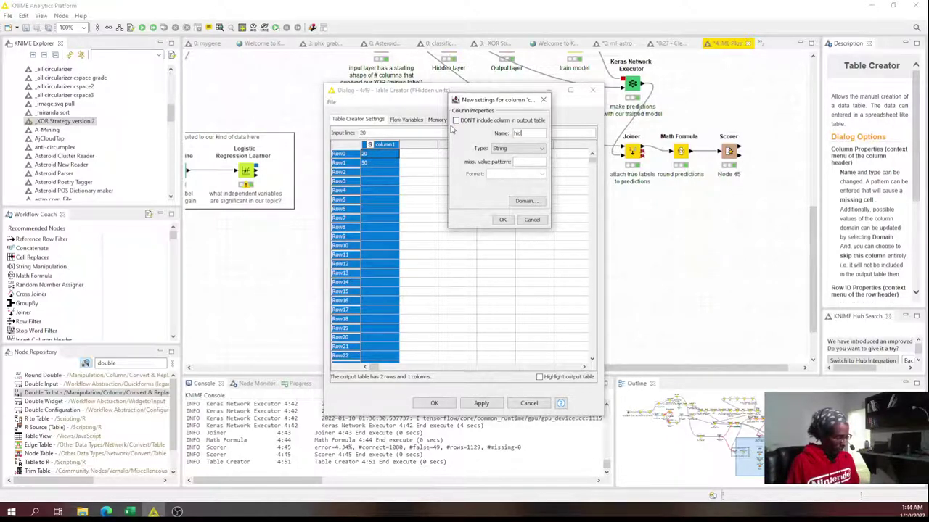
type("UnitsParam")
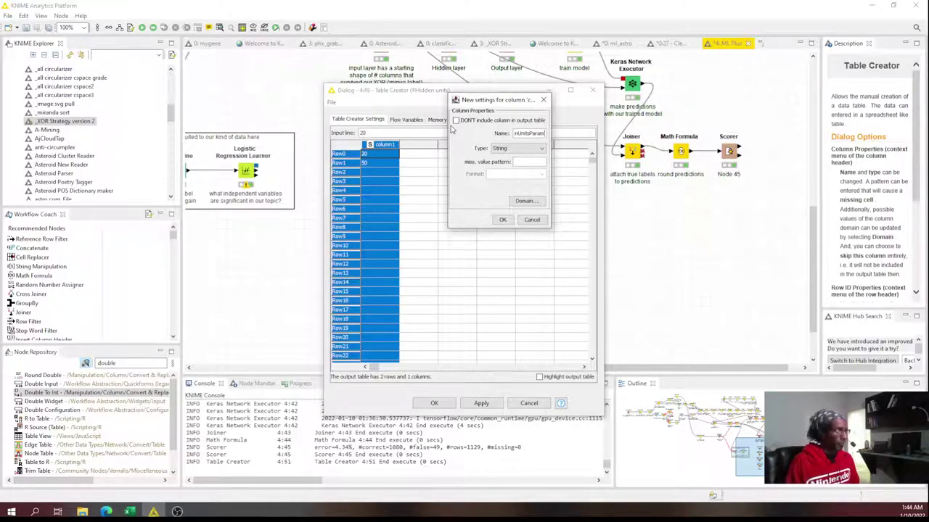
left_click(517, 148)
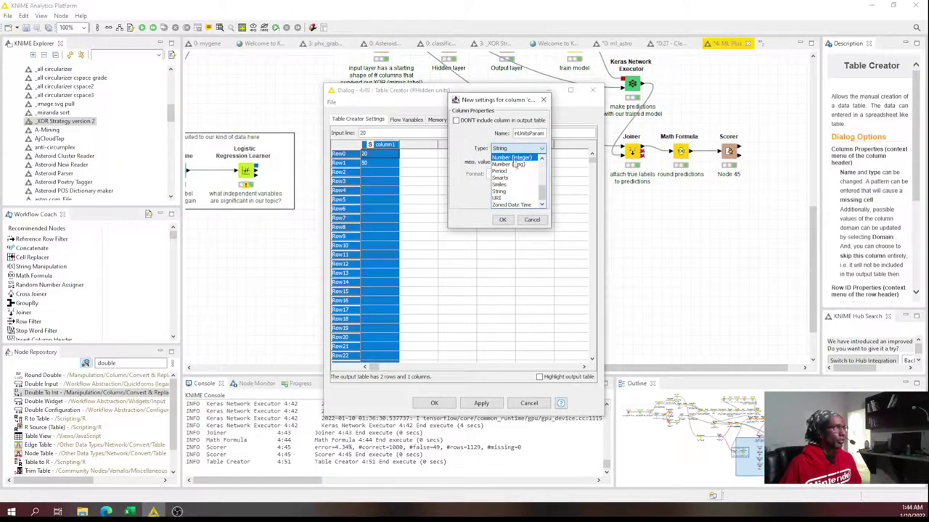
scroll(517, 184, "up", 1)
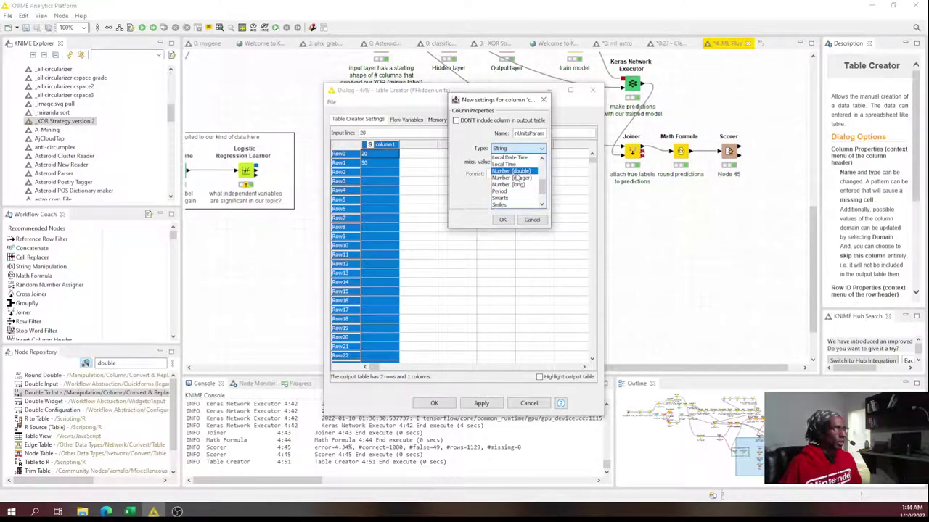
left_click(518, 177)
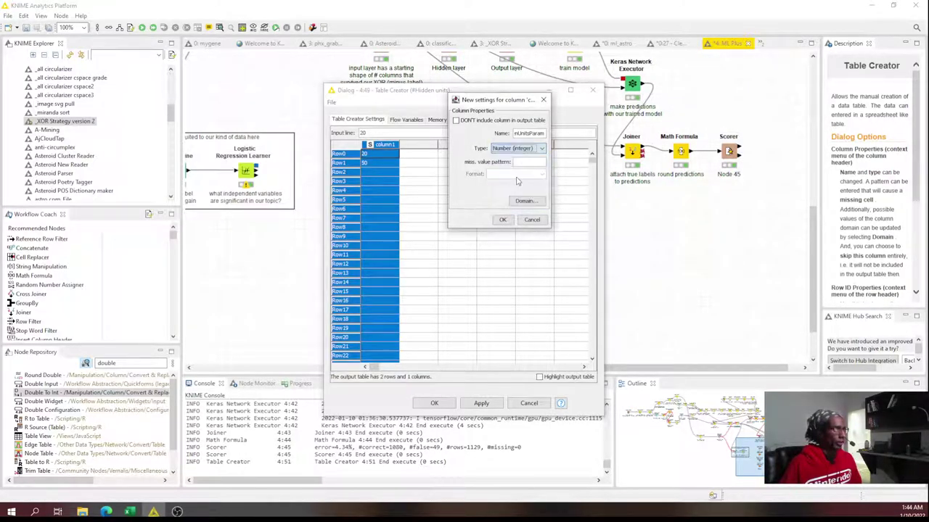
left_click(507, 222)
- Confirm the "#Hidden units" table settings and execute the node
left_click(436, 404)
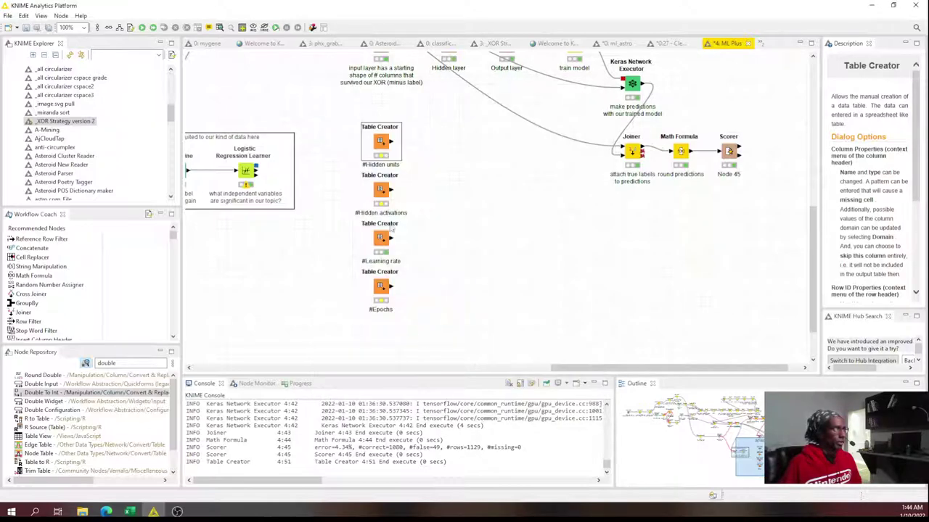
right_click(380, 142)
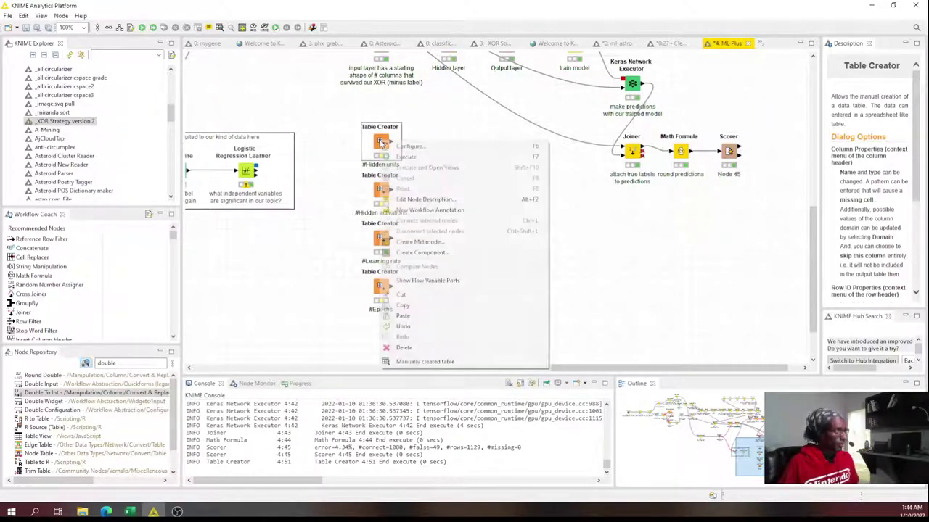
left_click(411, 161)
- Enter 10 and 50 in the first two rows of the "#Epochs" Table Creator's first column
left_click(386, 290)
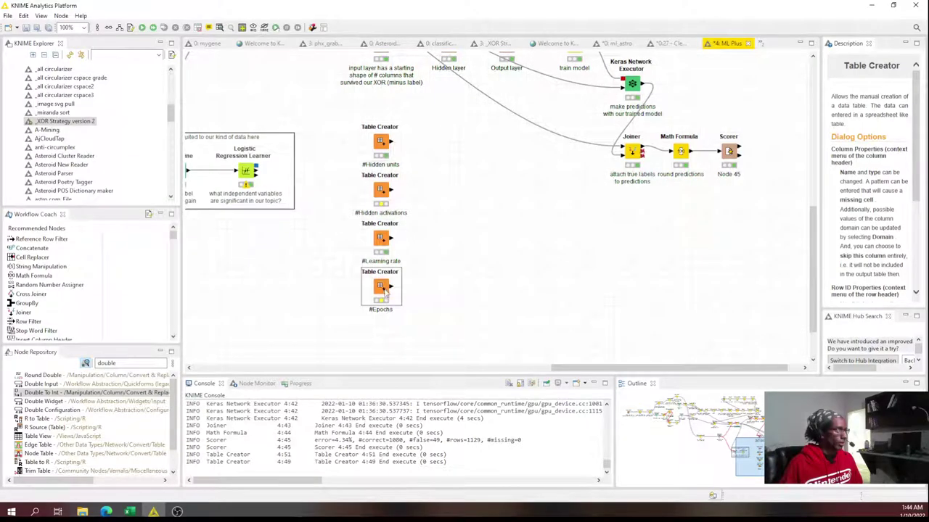
double_click(386, 291)
left_click(389, 154)
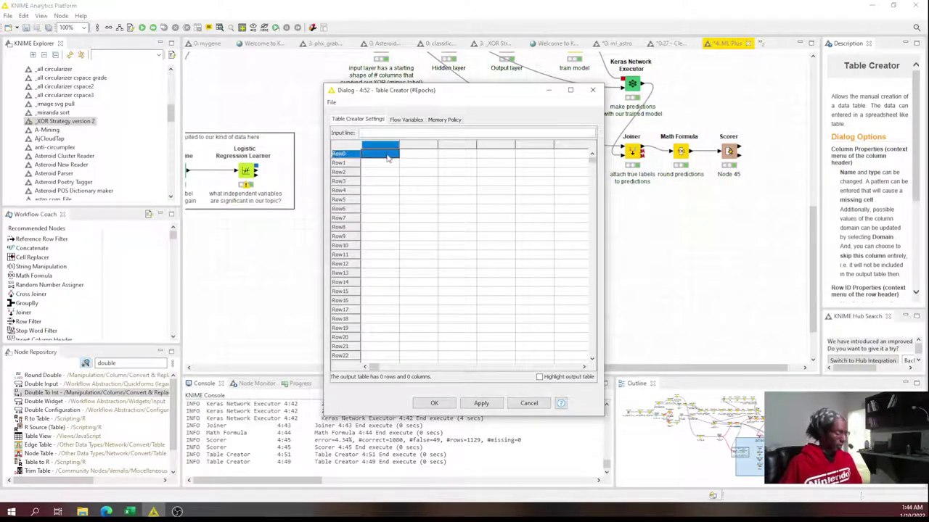
type("1")
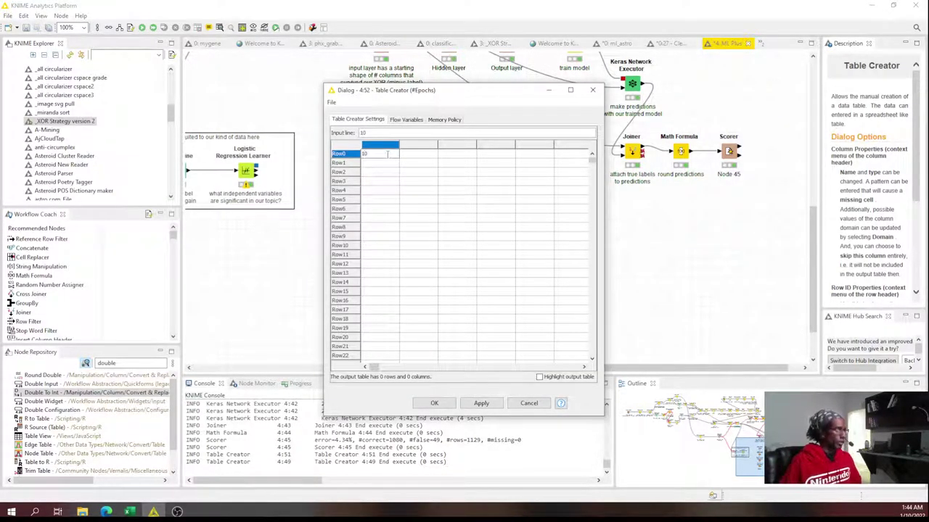
type("0")
key("Return")
type("50")
- Name the epochs column "epochs" and set its type to Number (integer)
left_click(378, 145)
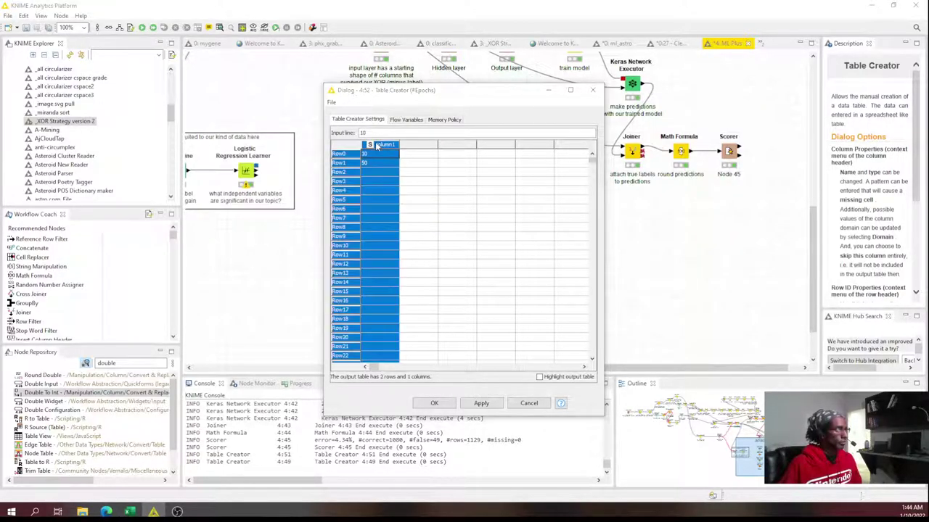
double_click(379, 145)
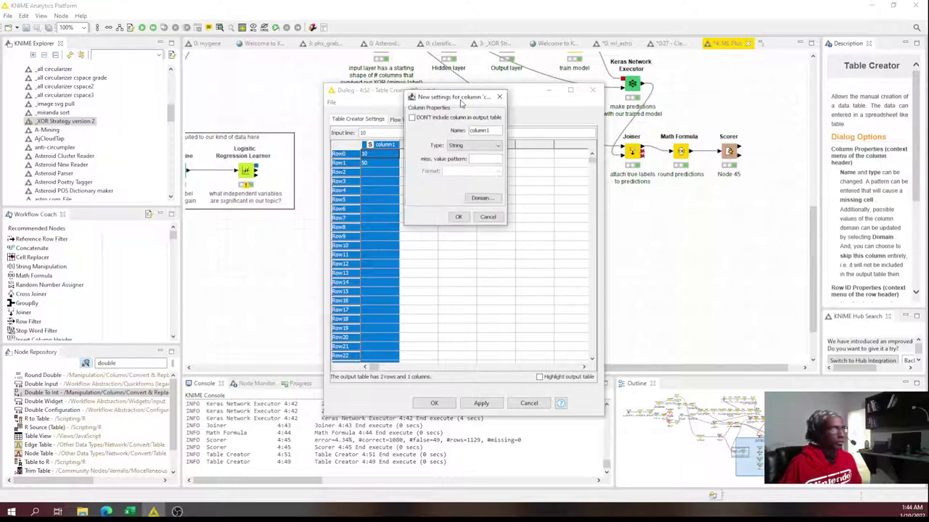
type("epochs")
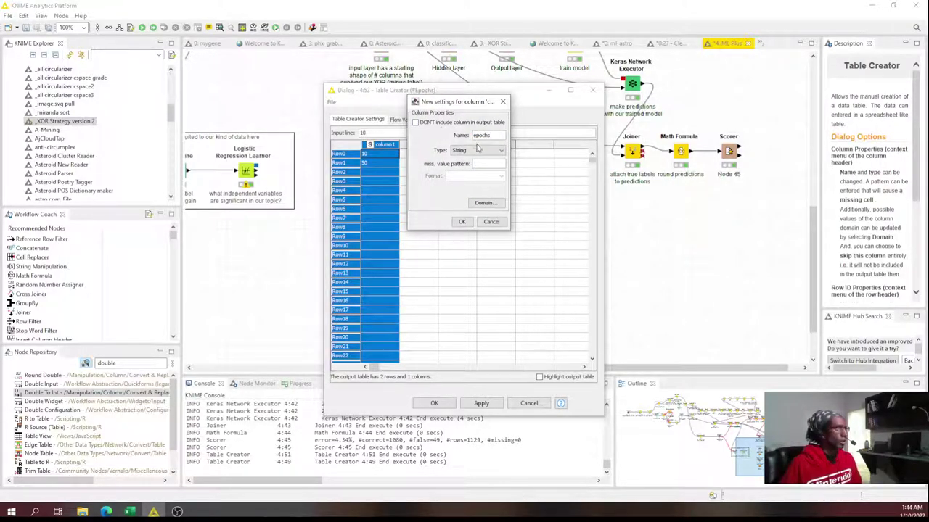
left_click(479, 150)
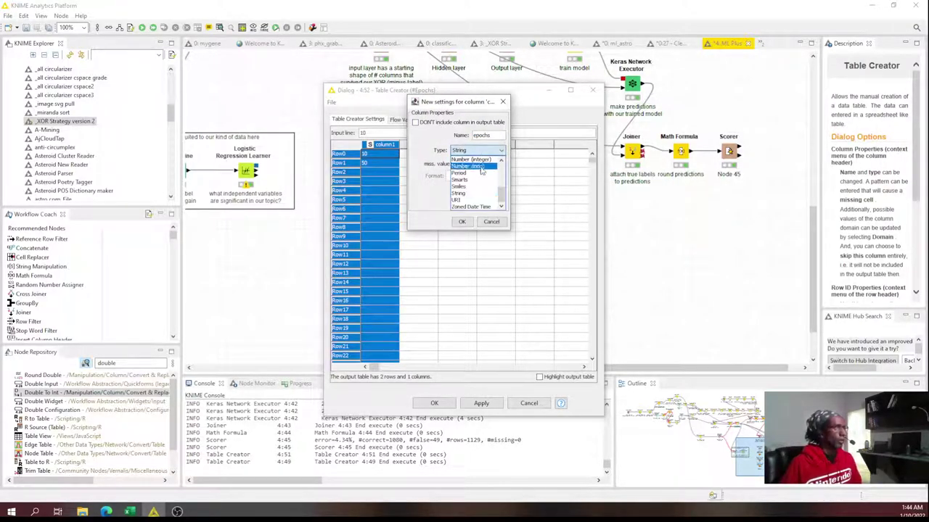
left_click(470, 161)
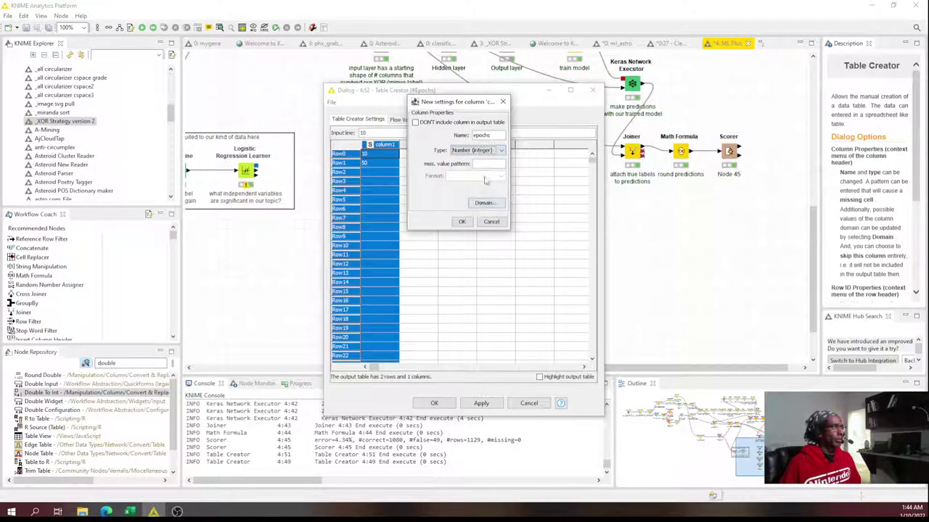
left_click(465, 221)
- Confirm the "#Epochs" table settings and execute the node
left_click(434, 402)
right_click(381, 285)
left_click(428, 68)
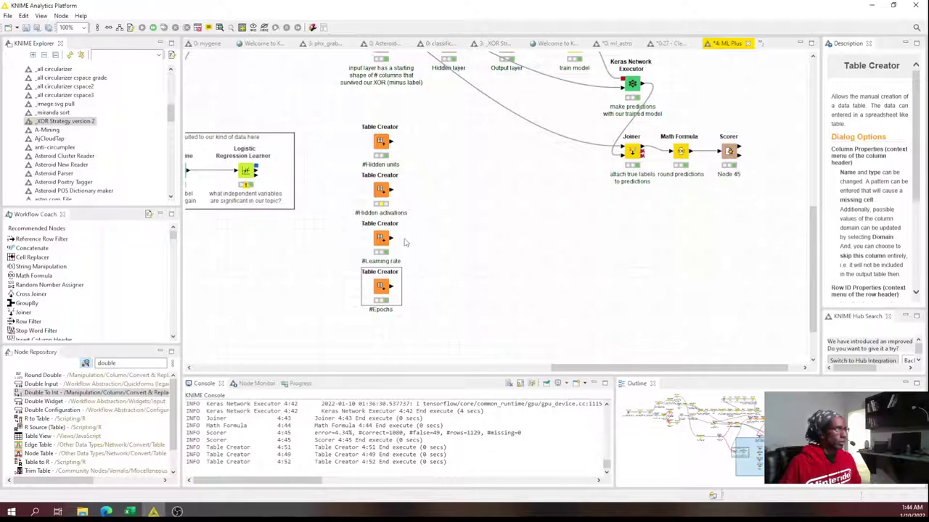
- Enter Tanh, ReLU and Sigmoid in the first three rows of the "#Hidden activations" Table Creator's first column
double_click(382, 192)
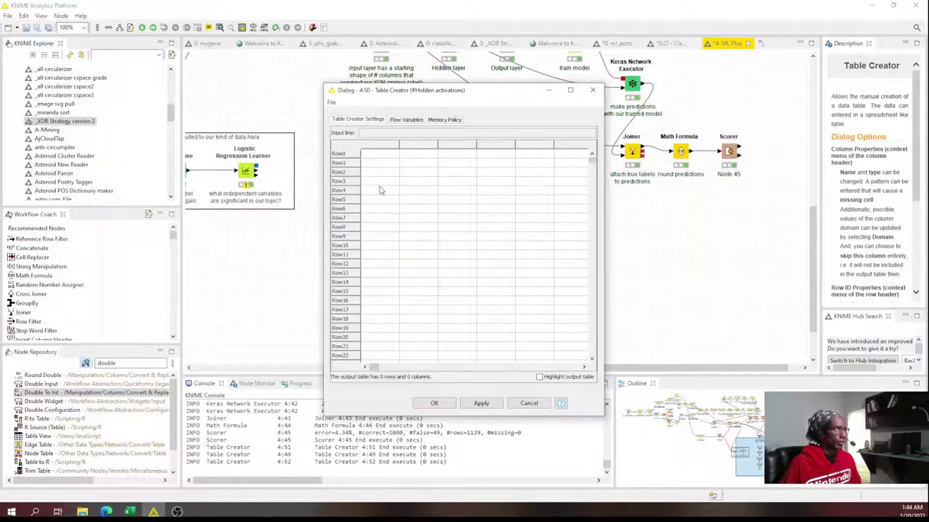
left_click(376, 152)
type("Si")
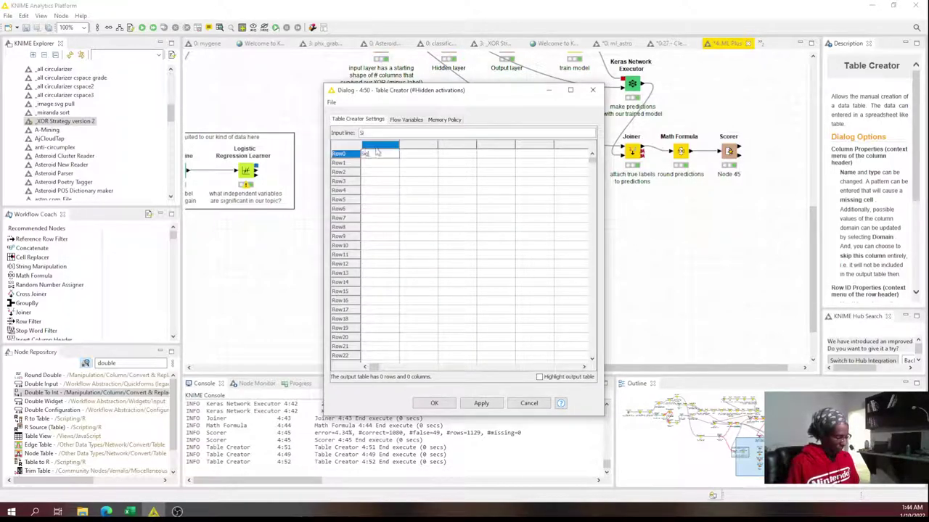
type("gmoid")
left_click(384, 164)
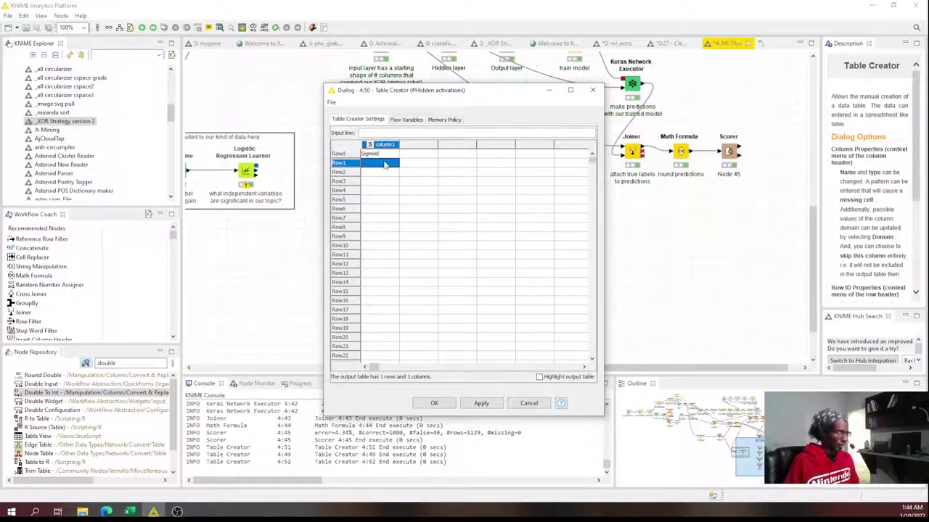
key("Up")
type("Tanh")
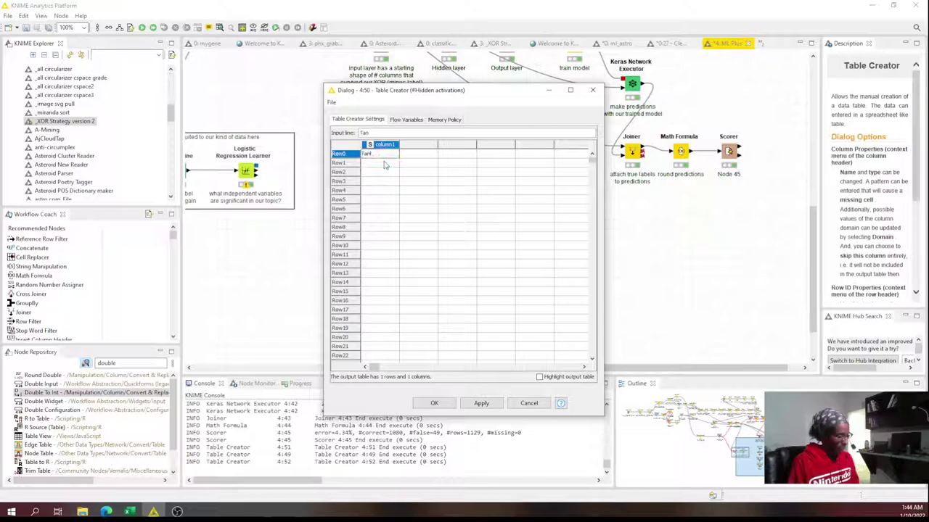
left_click(384, 163)
type("ReLU")
key("Return")
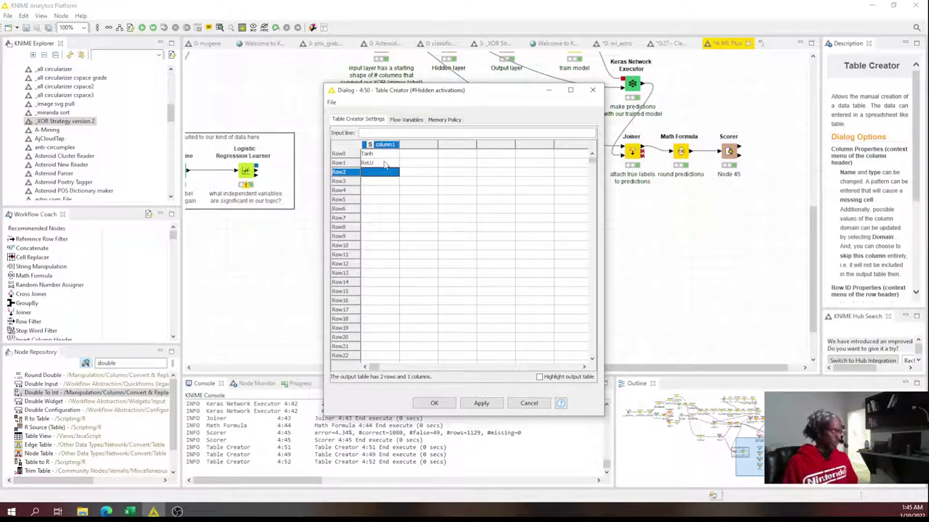
type("Sigmoid")
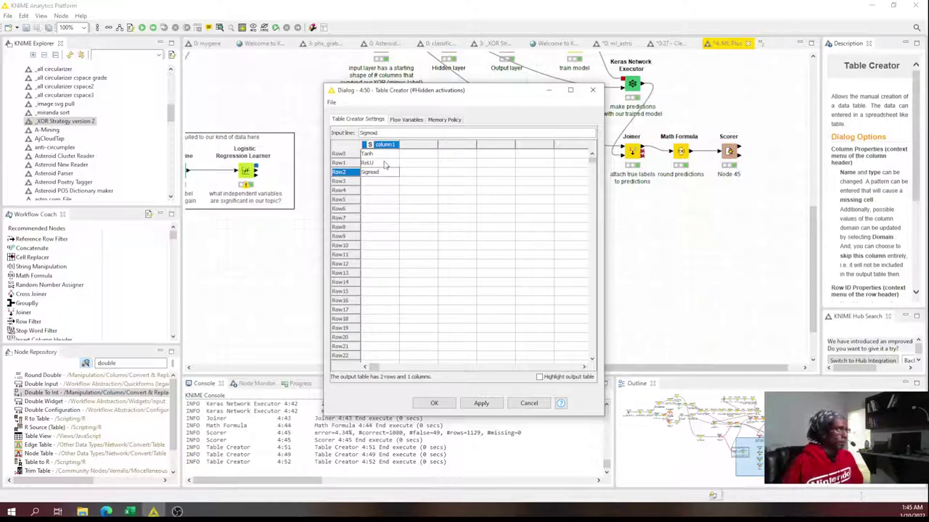
- Name the first column of the "#Hidden activations" table "activation", keeping its type as String
left_click(389, 145)
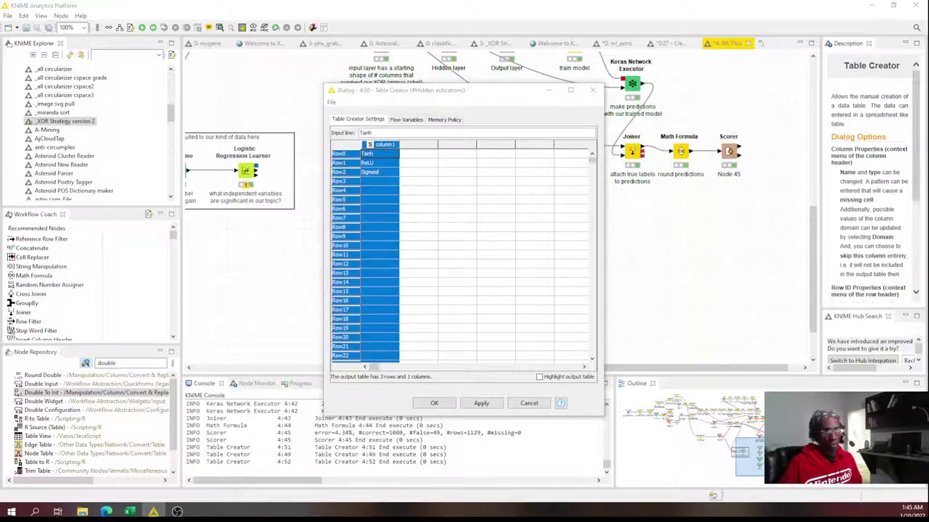
double_click(390, 145)
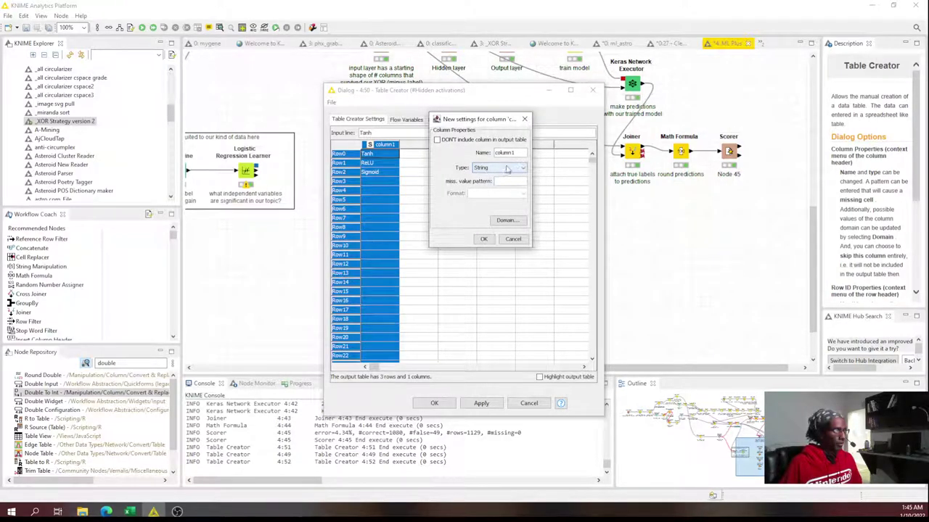
double_click(515, 153)
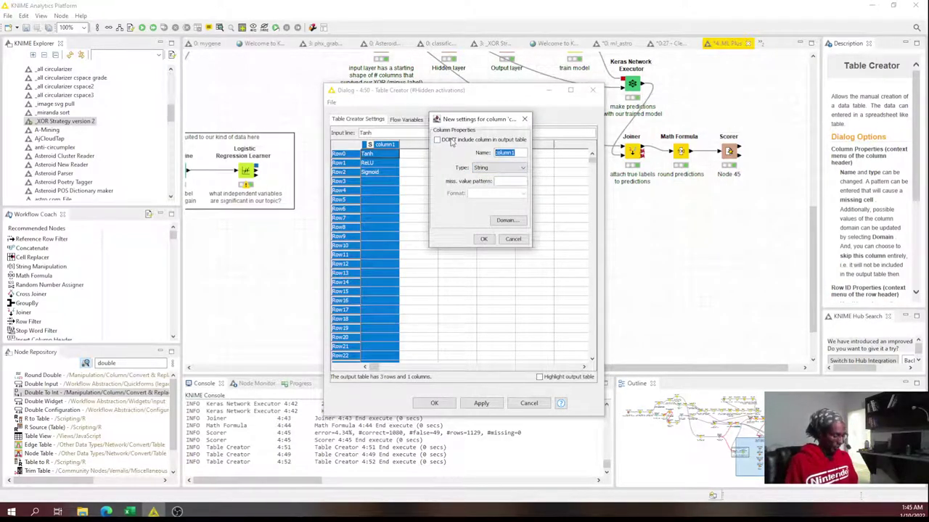
type("Active")
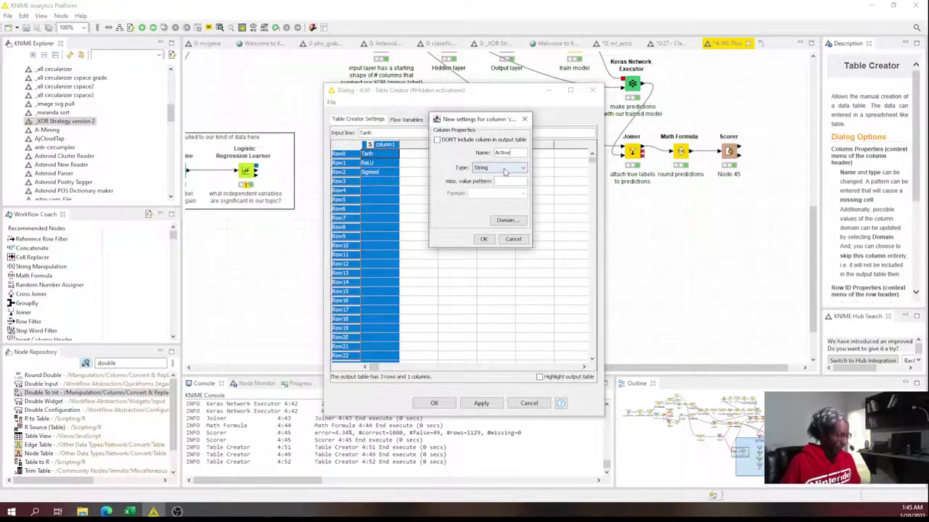
key("Home")
type("s")
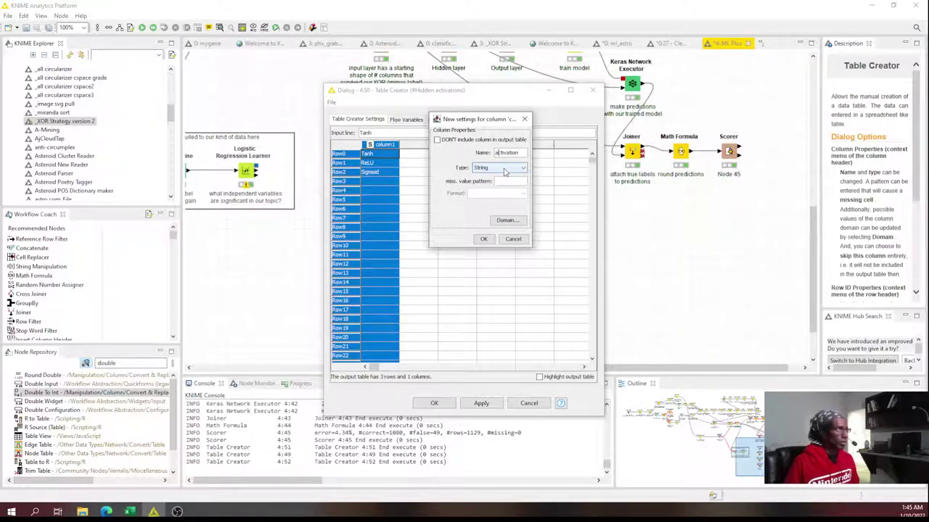
left_click(482, 240)
- Confirm the "#Hidden activations" table settings and execute the node
left_click(434, 404)
right_click(381, 187)
left_click(402, 203)
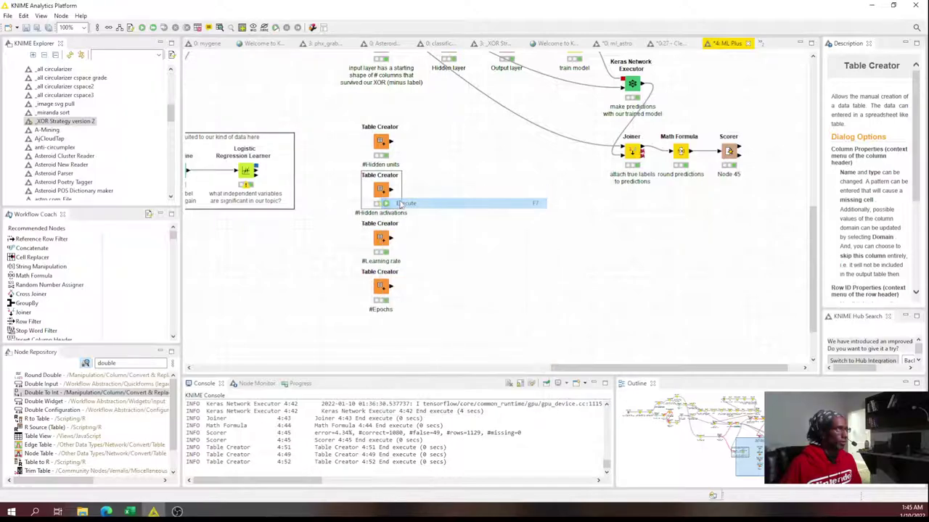
- Review the output tables of the "#Hidden units" and "#Hidden activations" Table Creators, closing each one
right_click(381, 141)
left_click(455, 367)
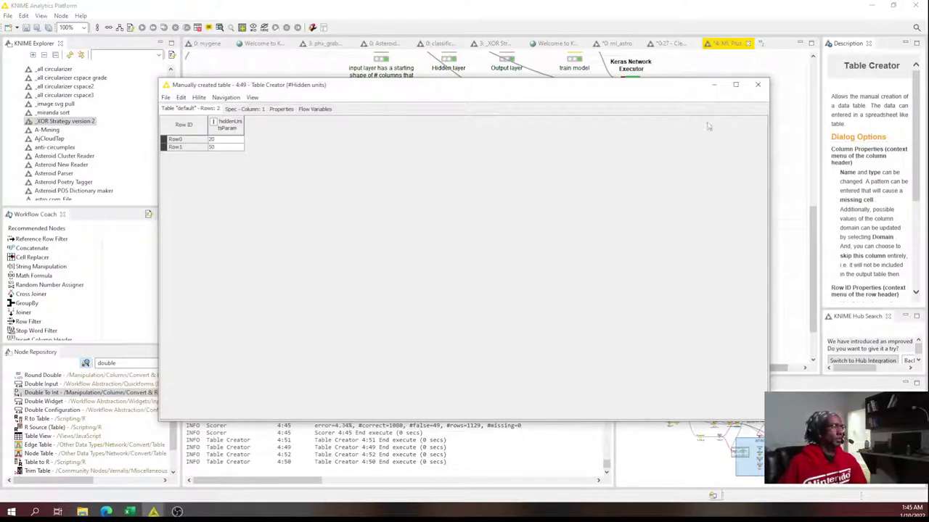
left_click(758, 84)
right_click(382, 191)
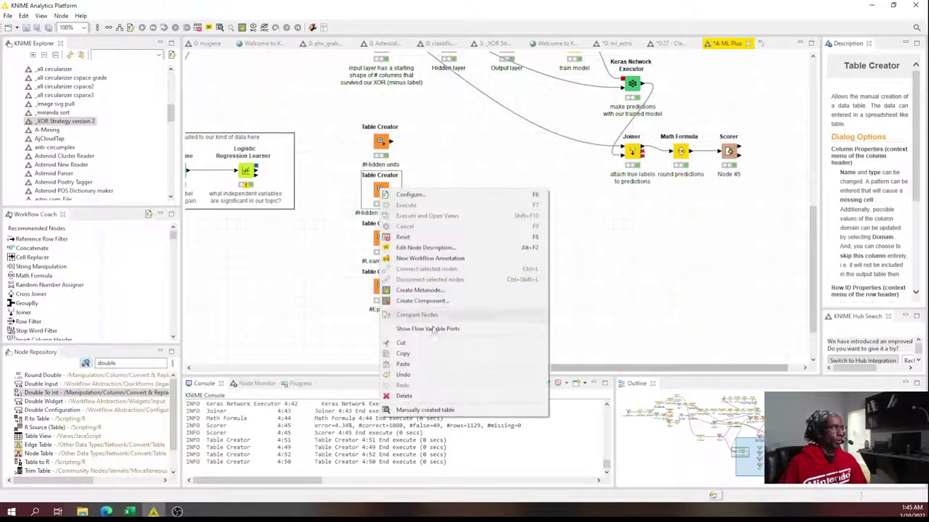
left_click(425, 410)
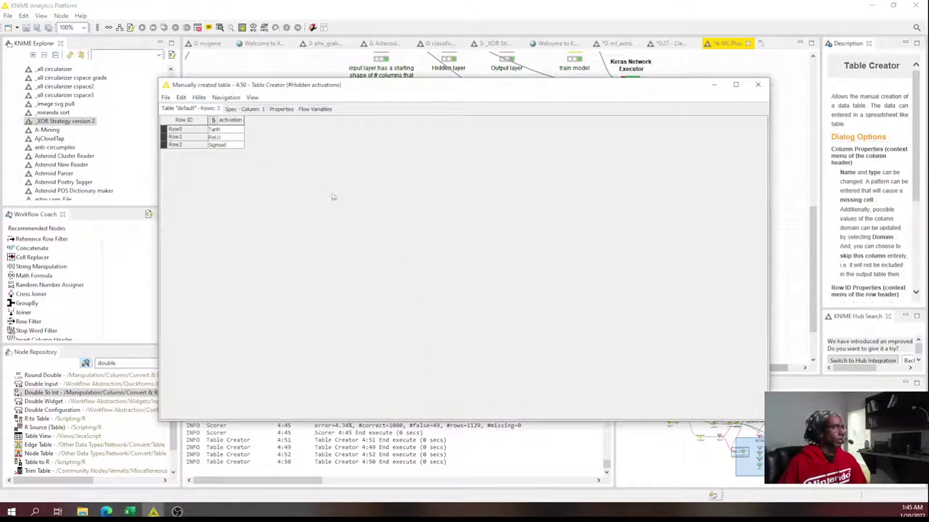
left_click(763, 87)
- Add a Cross Joiner beside the Table Creators and connect "#Hidden units" and "#Hidden activations" to its inputs
left_click(385, 145)
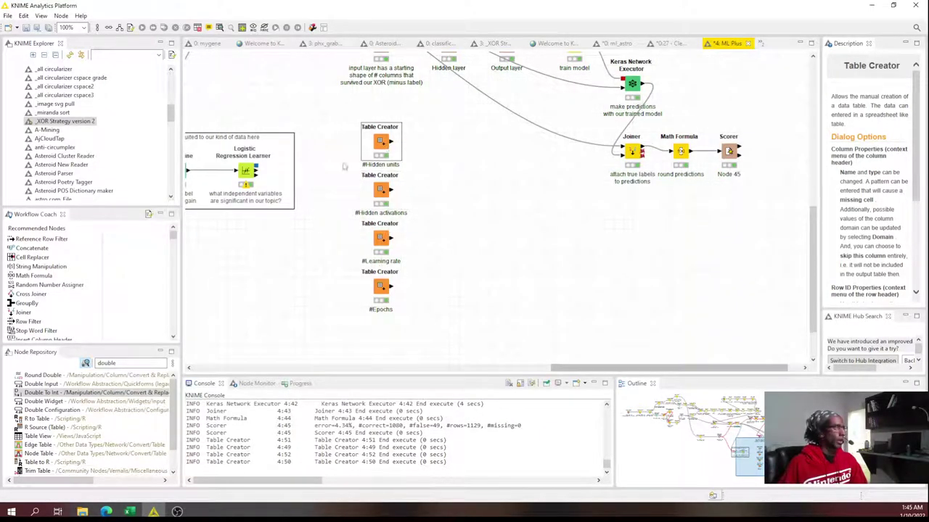
left_click_drag(30, 294, 439, 167)
left_click(395, 145)
left_click(441, 169)
left_click_drag(392, 190, 440, 172)
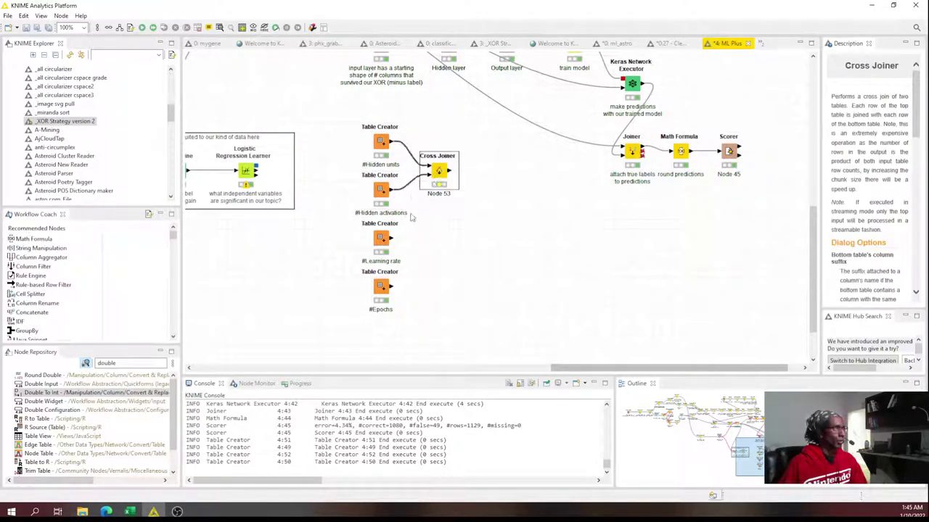
- Duplicate the Cross Joiner and connect the "#Learning rate" and "#Epochs" Table Creators to the copy
key("ctrl+c")
key("ctrl+v")
left_click_drag(488, 234, 431, 270)
mouse_move(398, 239)
left_mouse_down()
mouse_move(430, 270)
mouse_move(400, 284)
mouse_move(434, 279)
left_mouse_up()
- Add another copy of the Cross Joiner, feed it from the two existing Cross Joiners and execute it
left_click(441, 179)
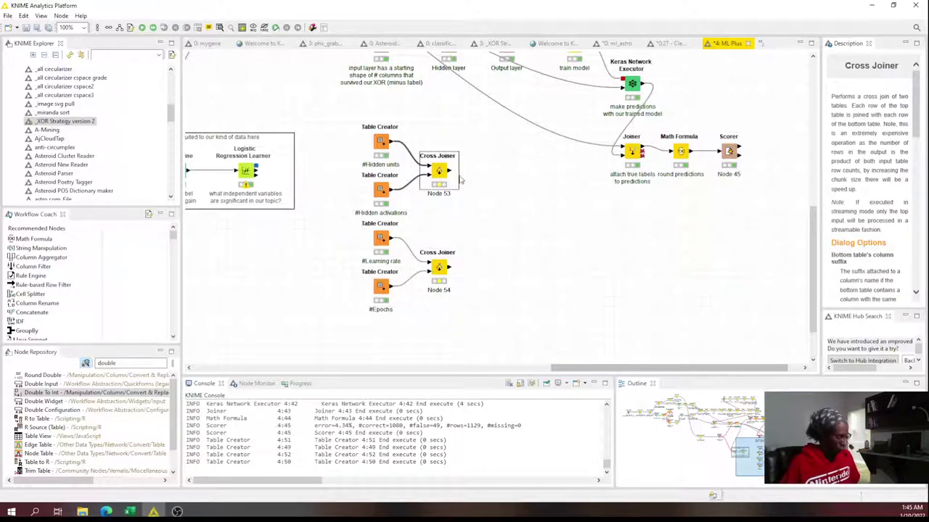
key("ctrl+c")
key("ctrl+v")
left_click_drag(451, 171, 482, 230)
left_click_drag(450, 270, 491, 234)
right_click(497, 231)
left_click(539, 251)
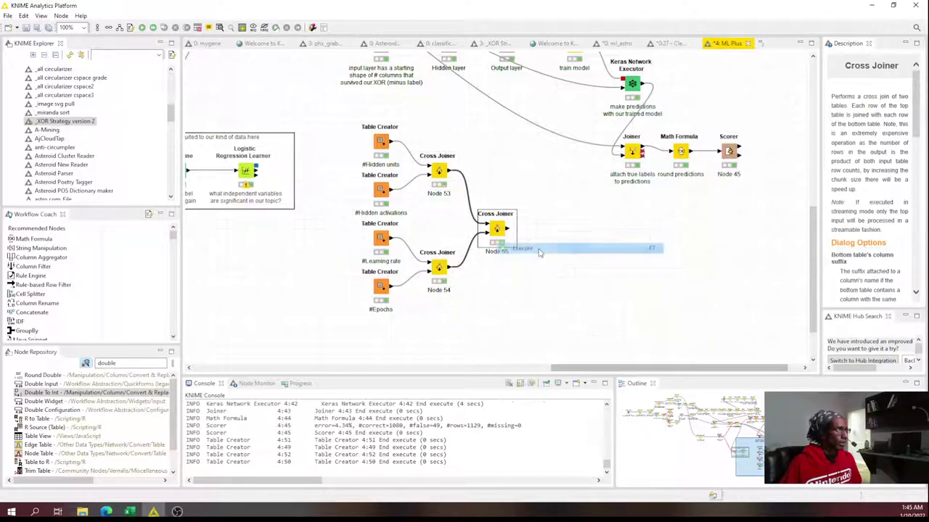
- Inspect the joined table of the final Cross Joiner, checking the lr column values, and close it
right_click(500, 225)
left_click(532, 446)
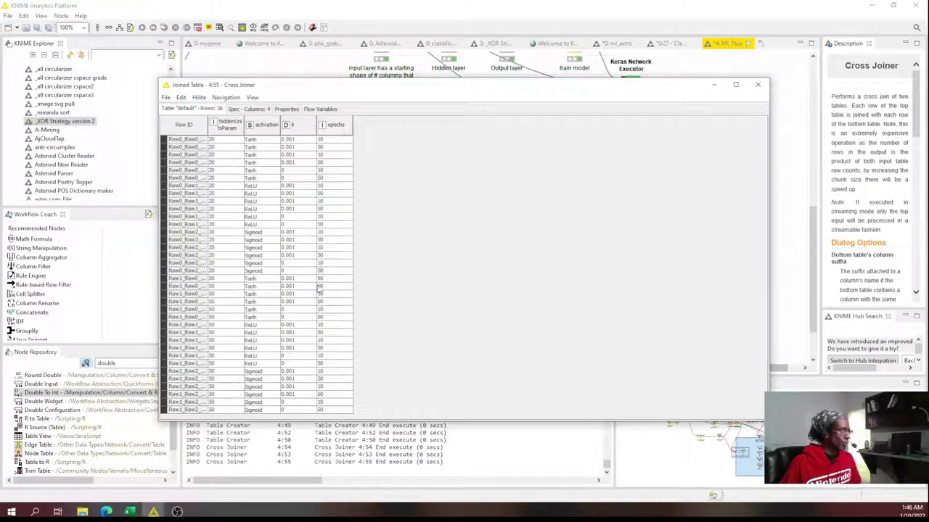
left_click(298, 187)
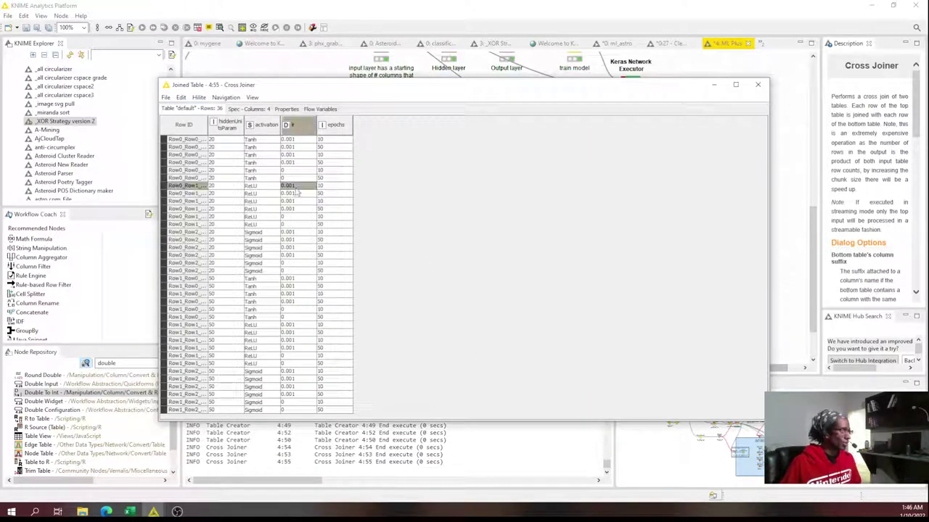
left_click(759, 86)
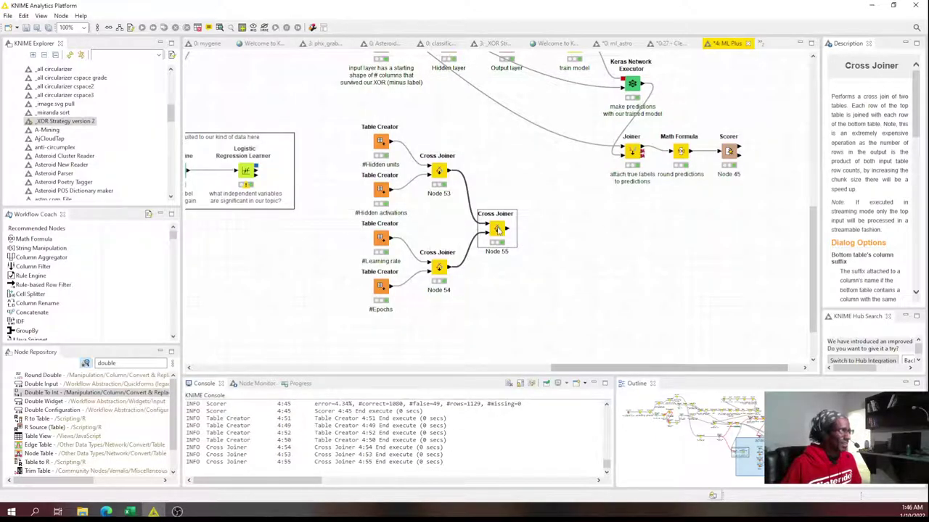
- Find the Table Row to Variable node, add it after the final Cross Joiner and execute it
scroll(341, 250, "up", 5)
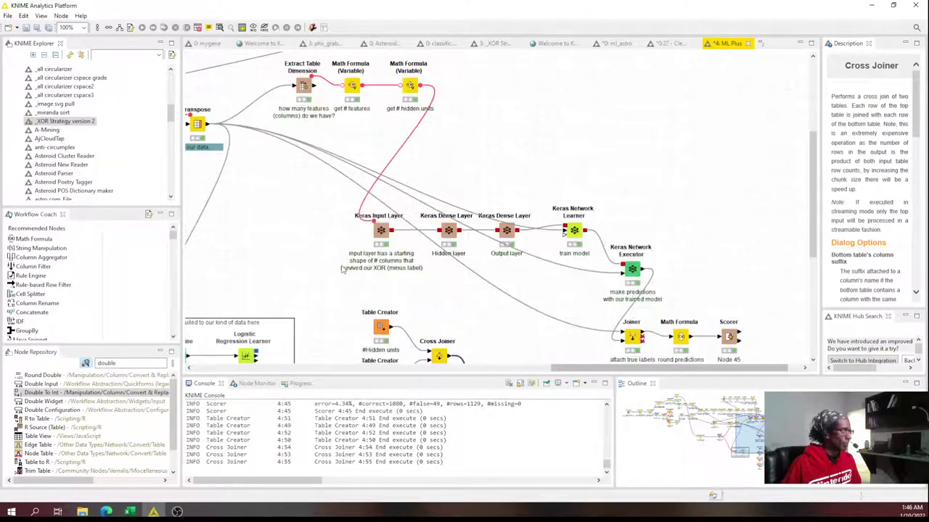
scroll(499, 223, "down", 5)
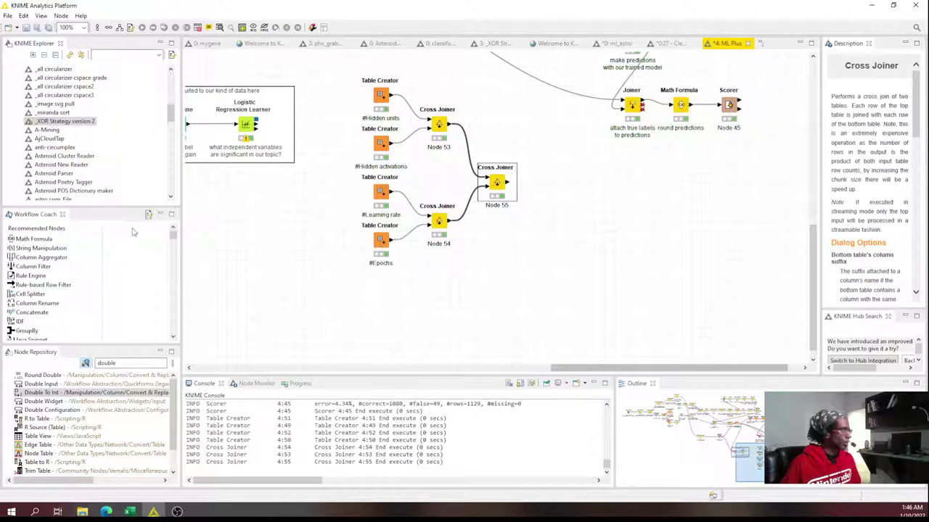
double_click(108, 363)
type("t")
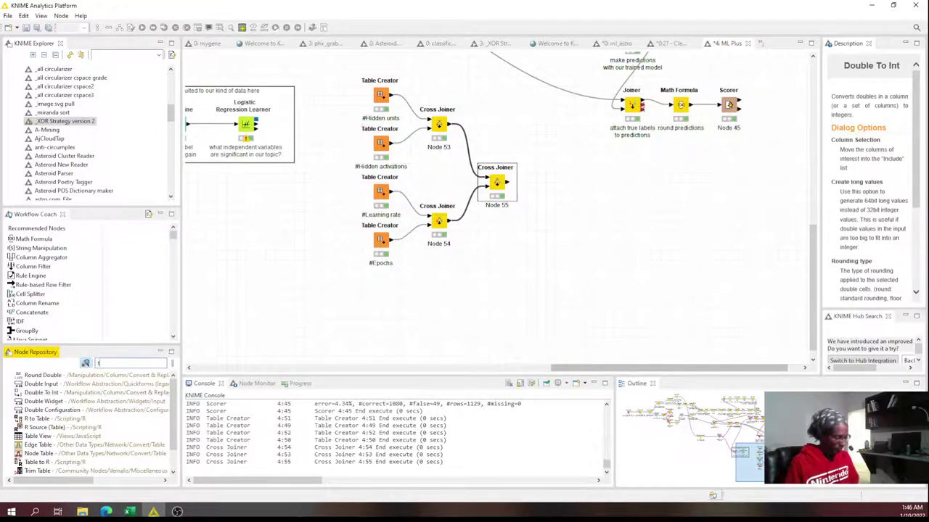
type("able row to vari")
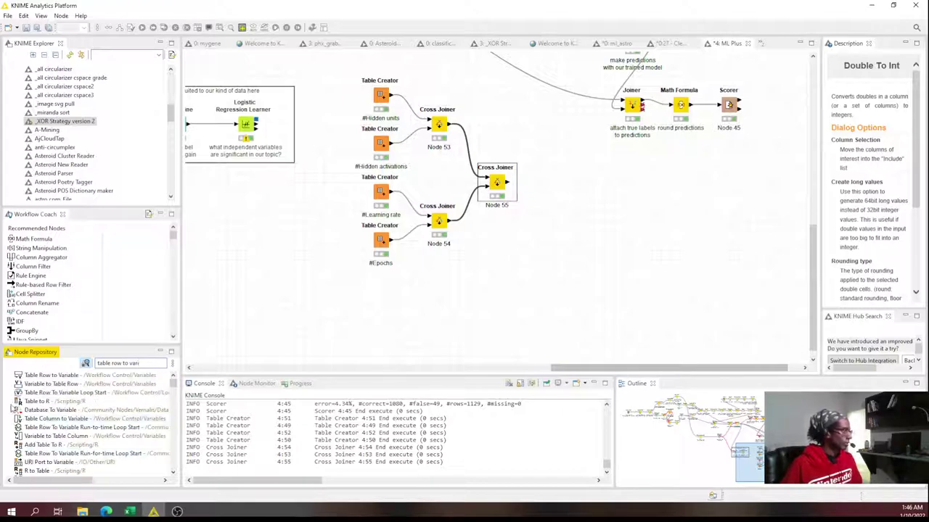
left_click(46, 377)
double_click(46, 376)
scroll(533, 348, "up", 4)
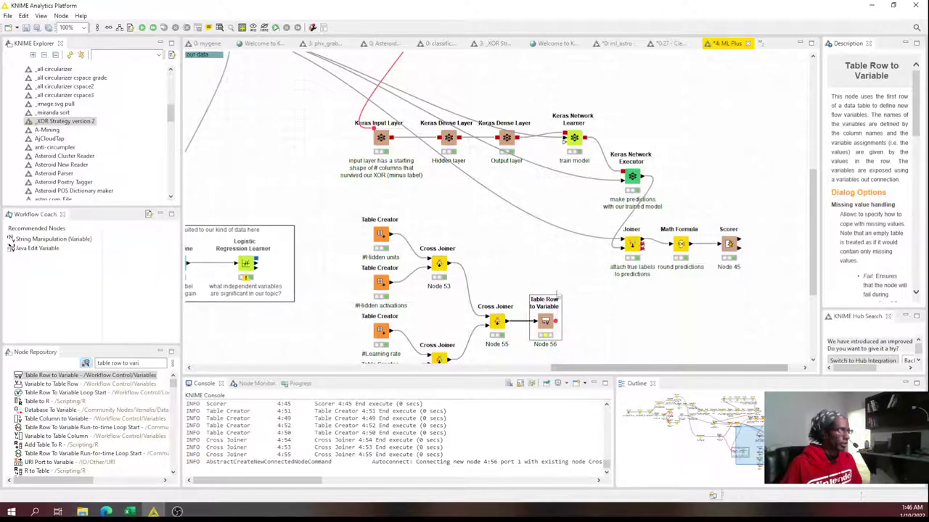
right_click(544, 324)
left_click(563, 107)
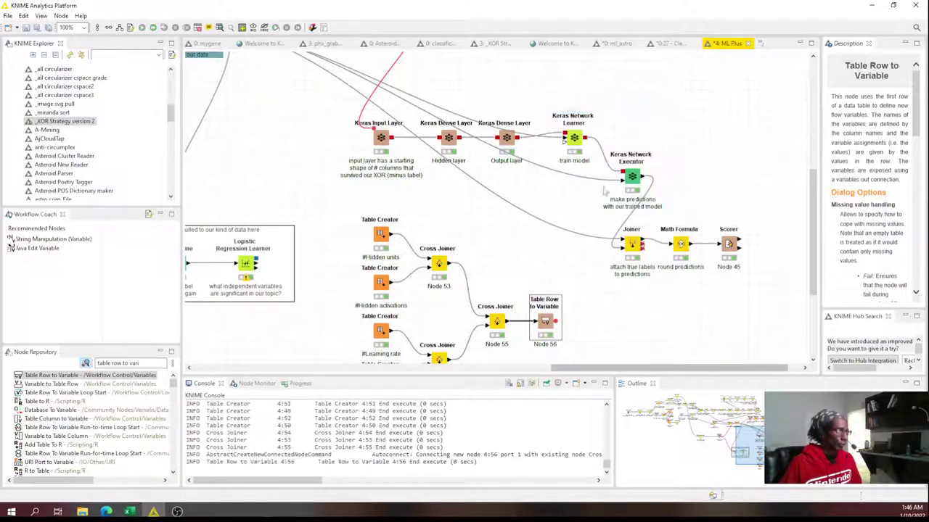
- Examine how the flow variables reach the Keras Input Layer relative to the Table Row to Variable node
left_click_drag(557, 322, 445, 214)
scroll(477, 237, "up", 5)
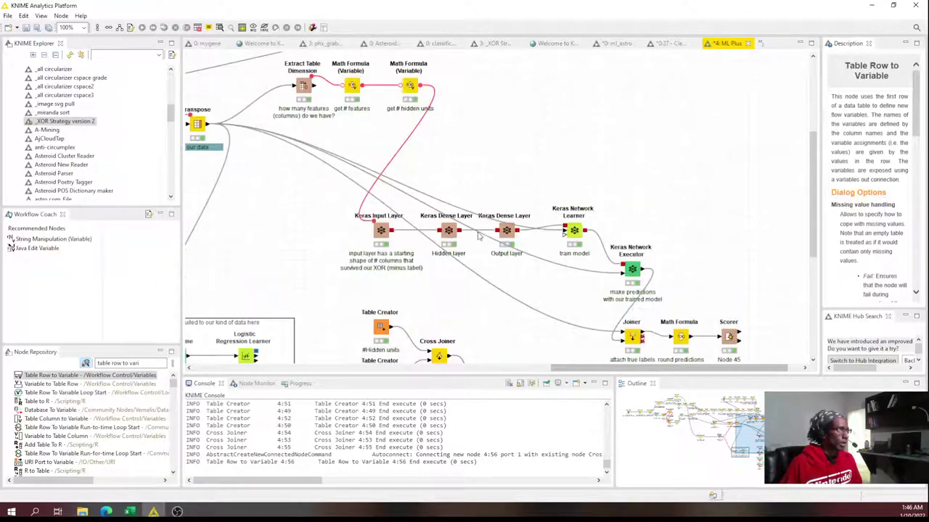
scroll(478, 237, "down", 5)
scroll(478, 239, "up", 5)
scroll(476, 242, "down", 3)
scroll(476, 246, "up", 2)
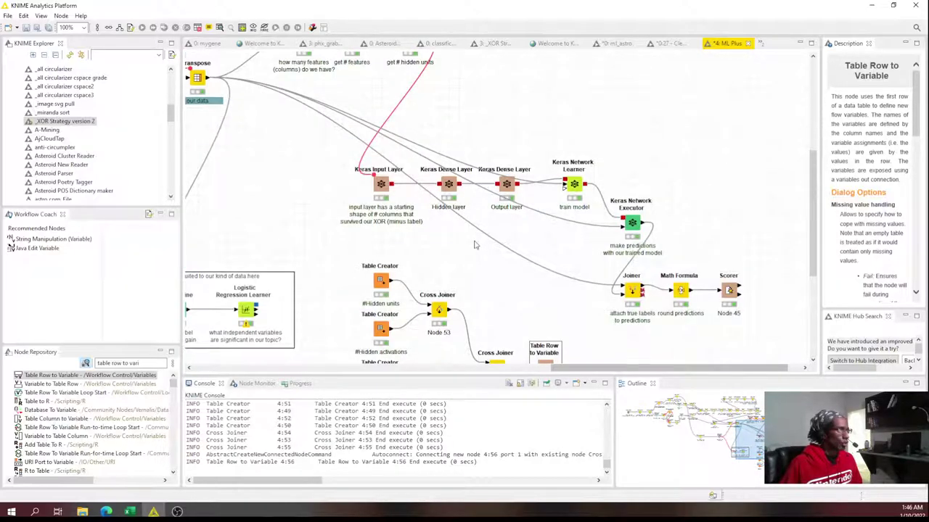
scroll(475, 246, "up", 2)
scroll(476, 244, "down", 3)
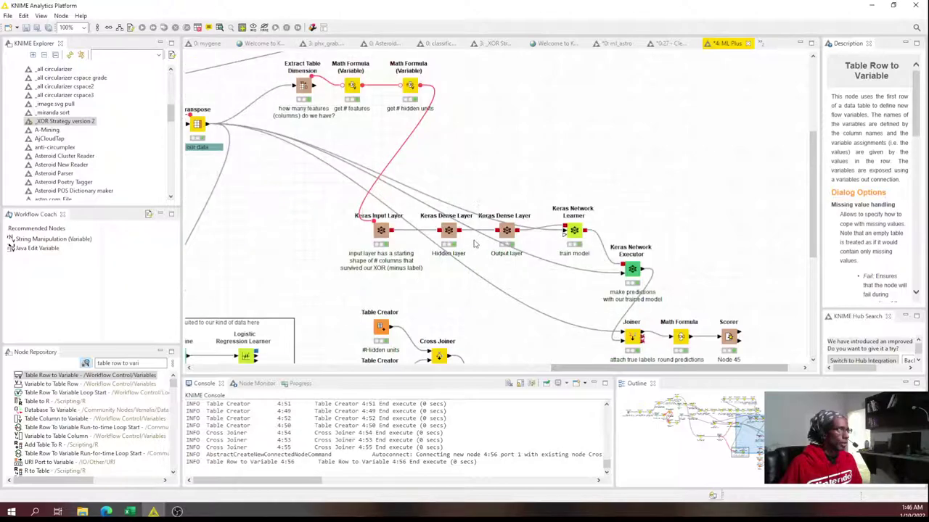
scroll(475, 244, "up", 2)
scroll(475, 245, "down", 2)
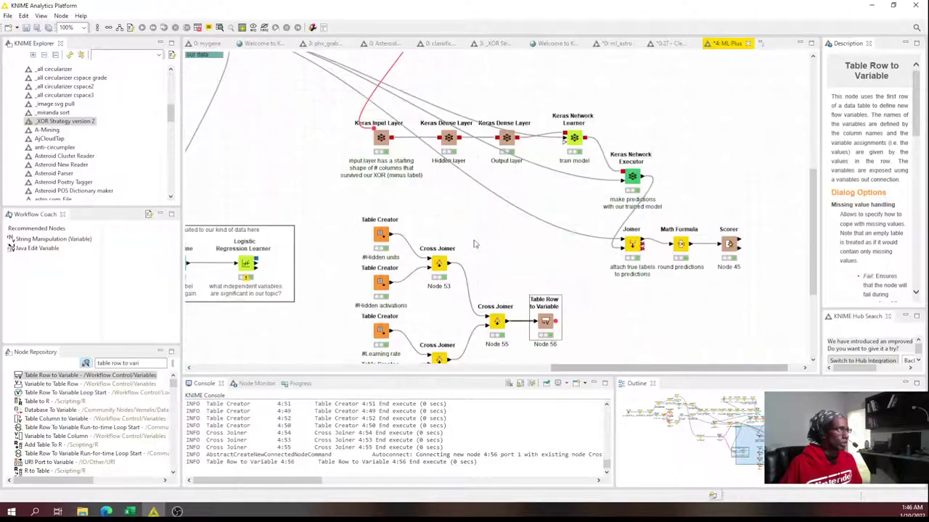
scroll(475, 244, "up", 1)
scroll(470, 234, "up", 2)
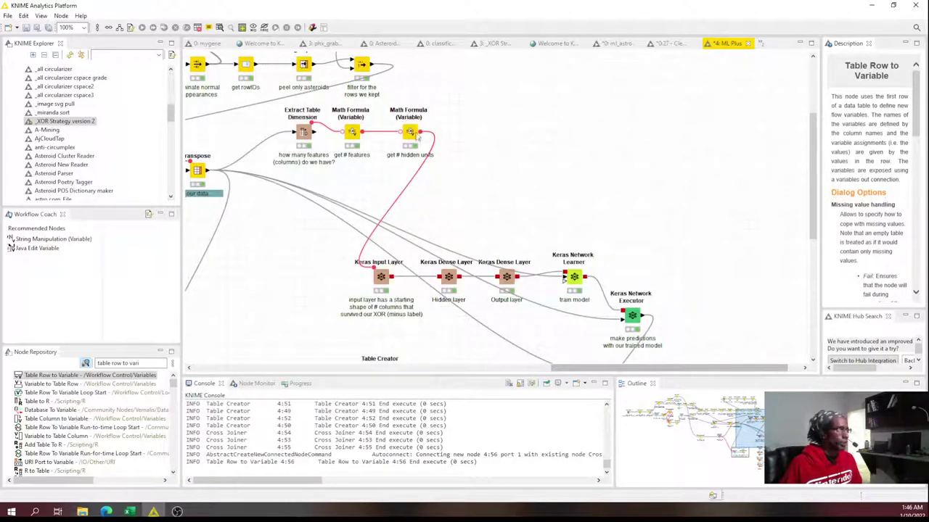
scroll(441, 227, "down", 3)
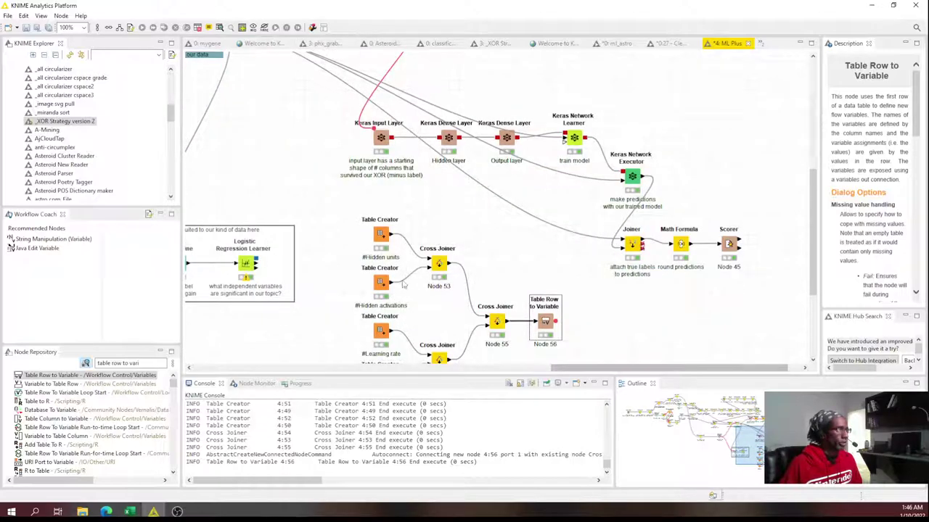
- Search the node repository for "merge variable" and place a Merge Variables node below the hidden Keras Dense Layer
left_click(29, 352)
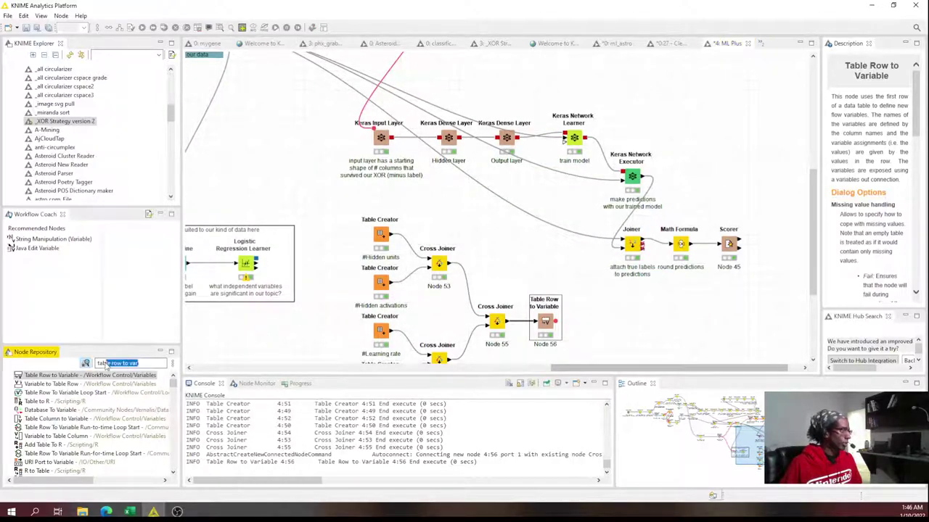
type("me")
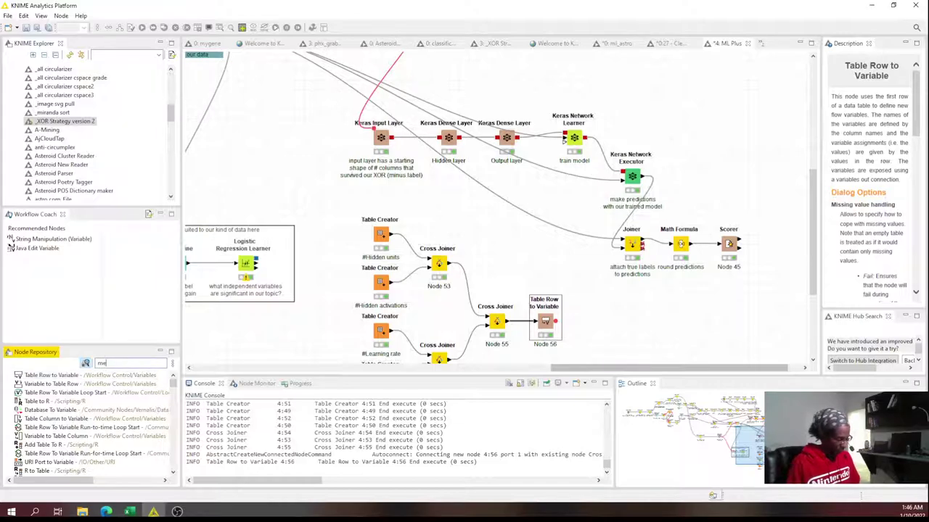
type("rge variabl")
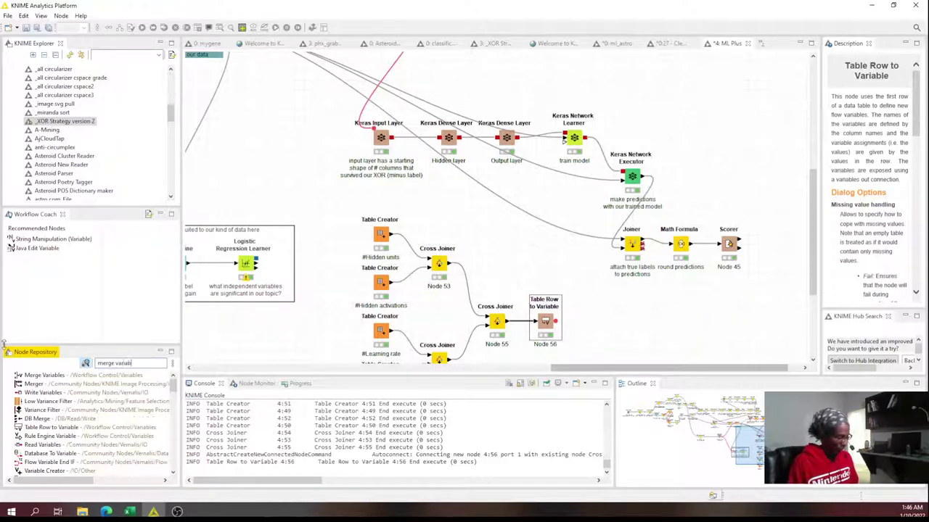
left_click_drag(32, 376, 439, 192)
- Route the "get # hidden units" and Table Row to Variable outputs through Merge Variables into the Keras Input Layer, placing the merge node before it
scroll(446, 210, "up", 3)
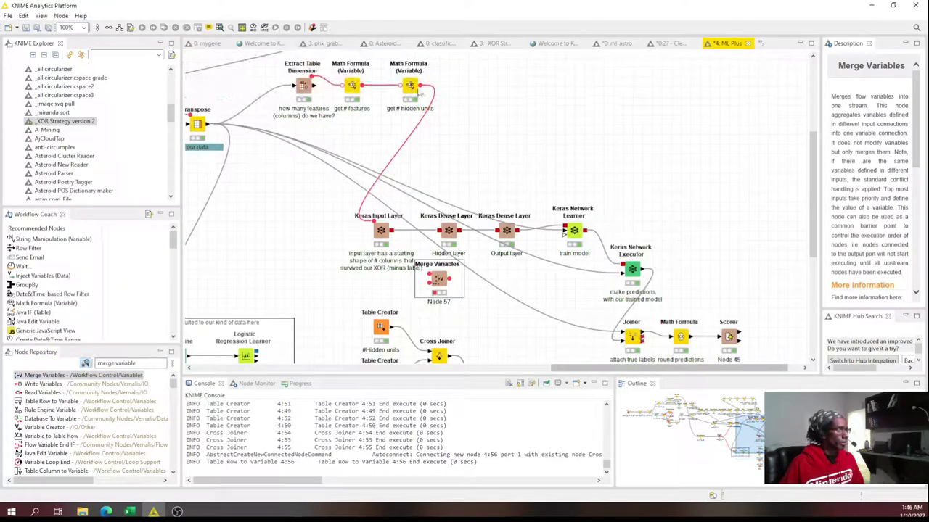
left_click(419, 91)
left_click_drag(434, 86, 430, 279)
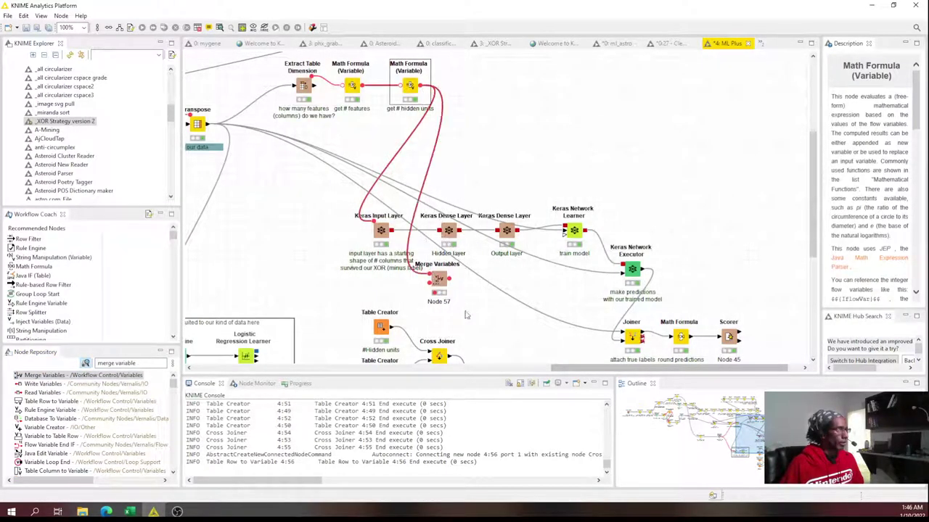
scroll(514, 286, "down", 3)
left_click_drag(556, 321, 326, 141)
left_click(449, 189)
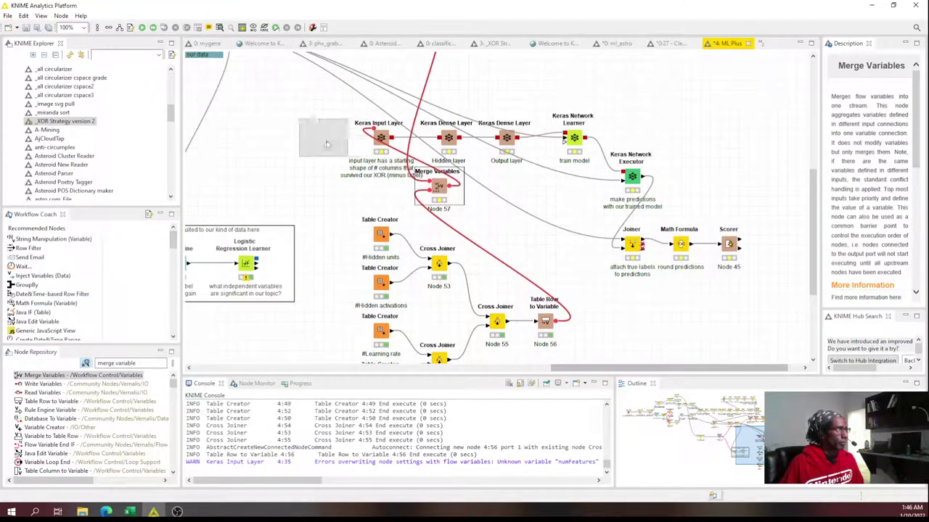
- Execute the Merge Variables node and the Keras Input Layer
right_click(325, 141)
left_click(353, 158)
right_click(323, 138)
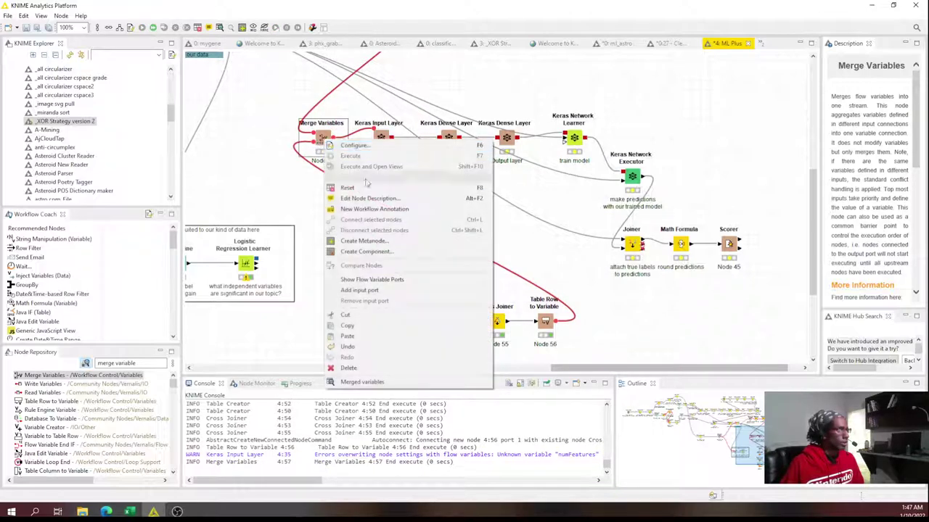
left_click(628, 335)
right_click(383, 138)
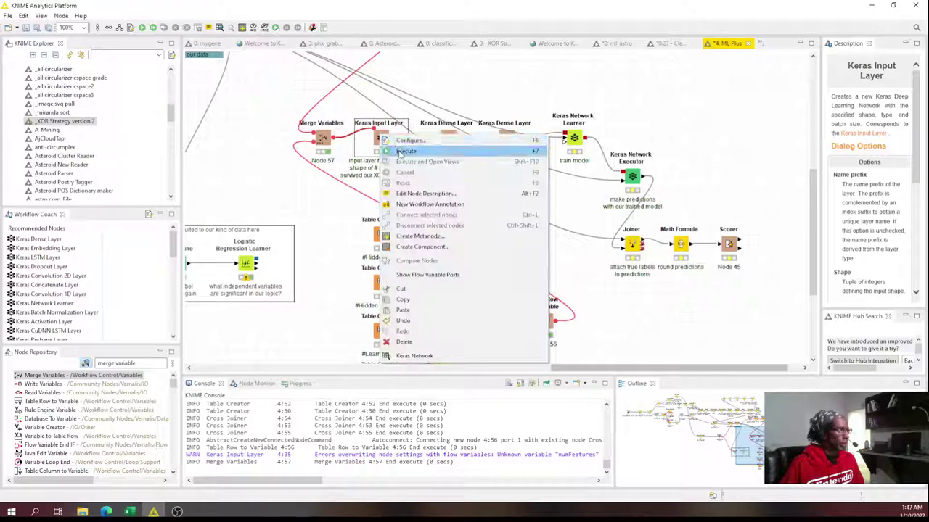
- Open the hidden Keras Dense Layer's configuration and control m_units with the hiddenUnitsParam flow variable
left_click(449, 138)
double_click(448, 138)
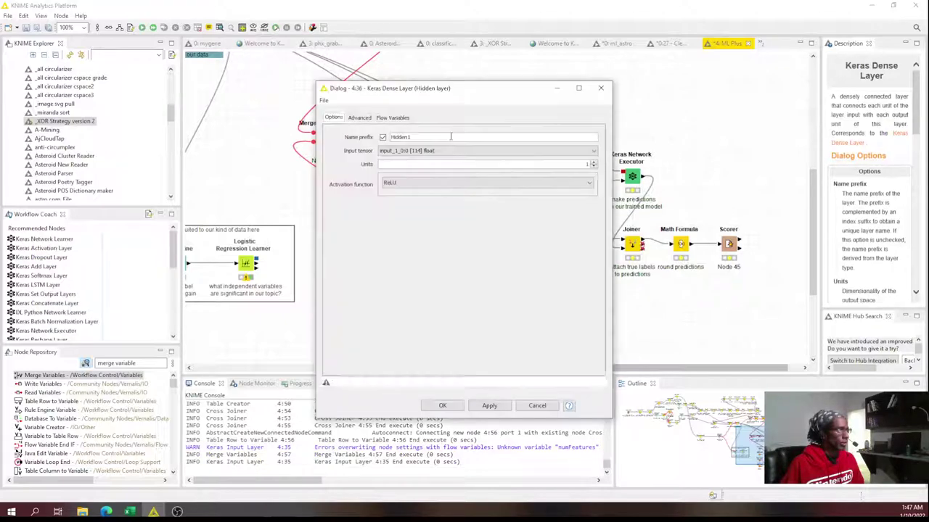
left_click(433, 184)
left_click(433, 186)
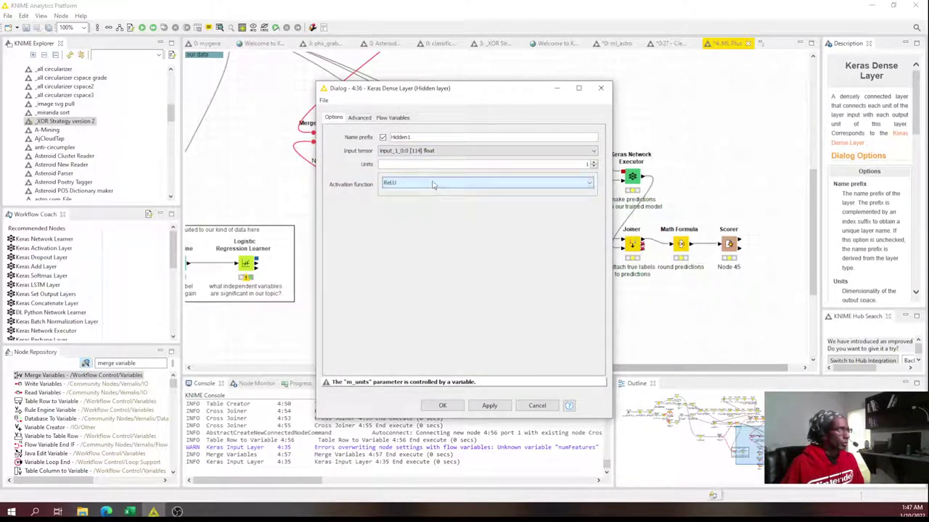
left_click(361, 118)
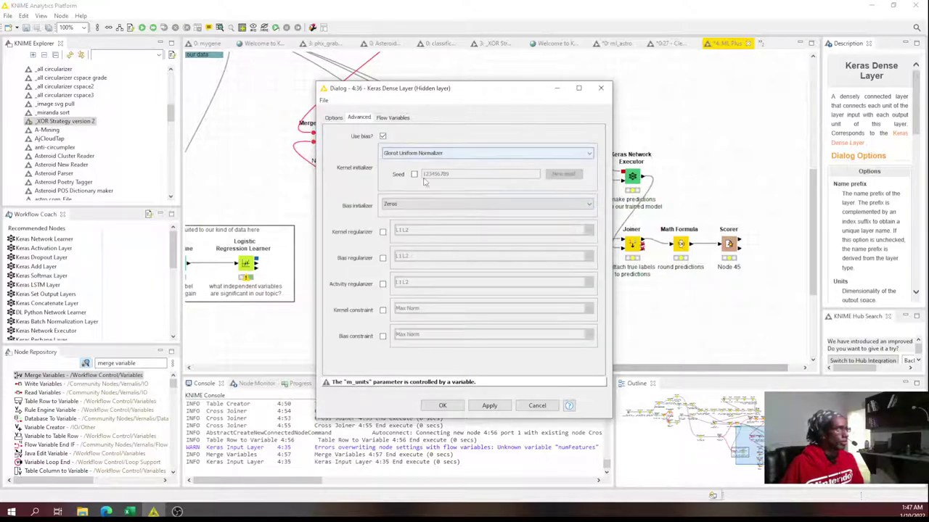
left_click(389, 117)
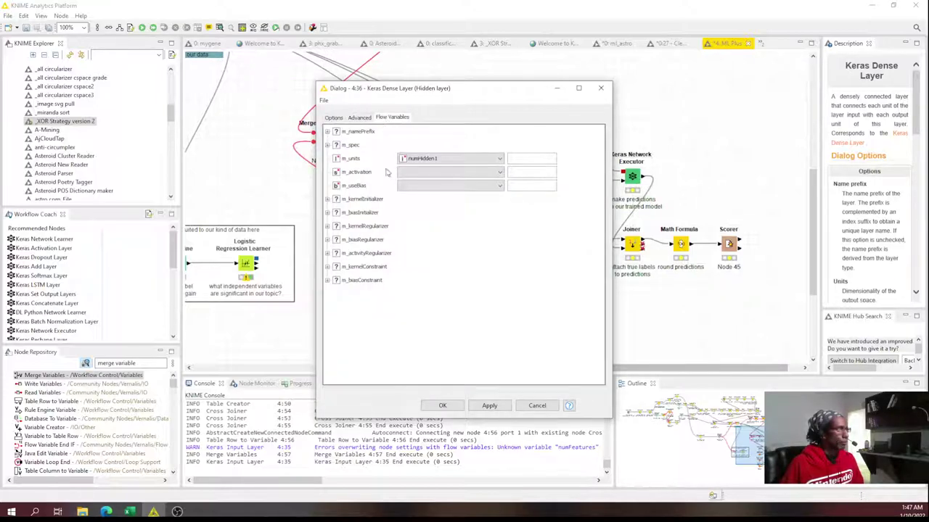
left_click(430, 163)
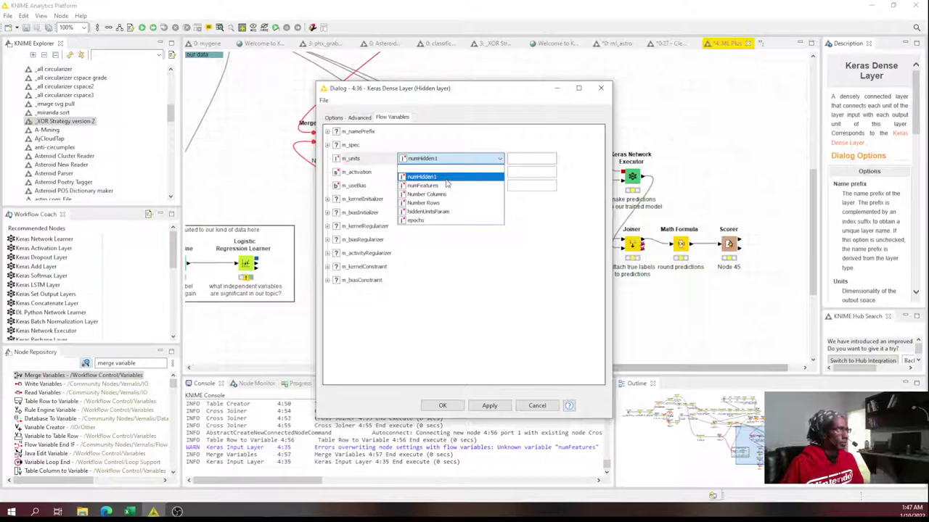
left_click(454, 213)
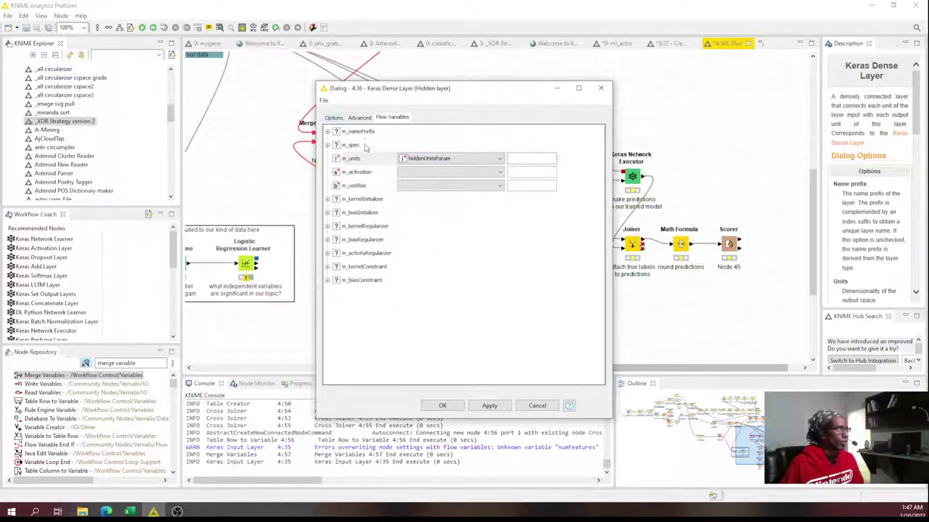
- Control the hidden layer's m_activation with the activation flow variable and confirm the configuration
left_click(334, 118)
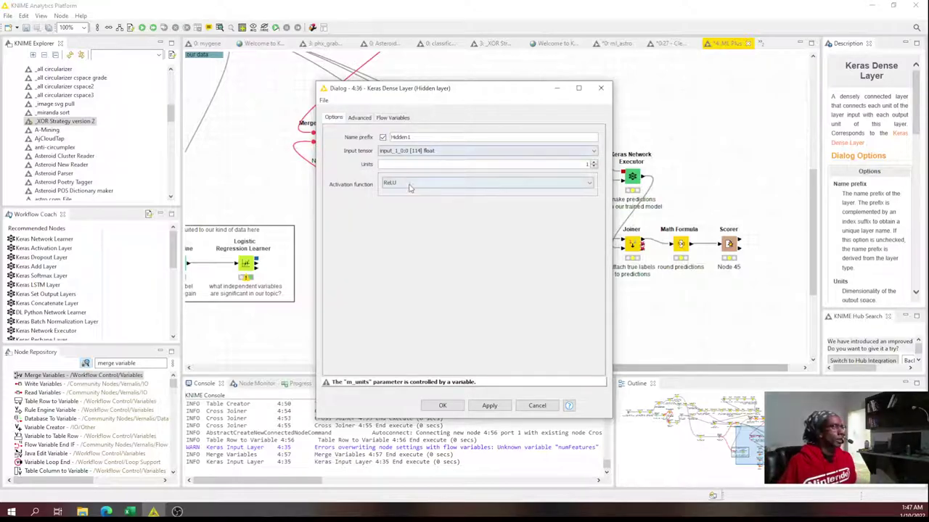
left_click(360, 118)
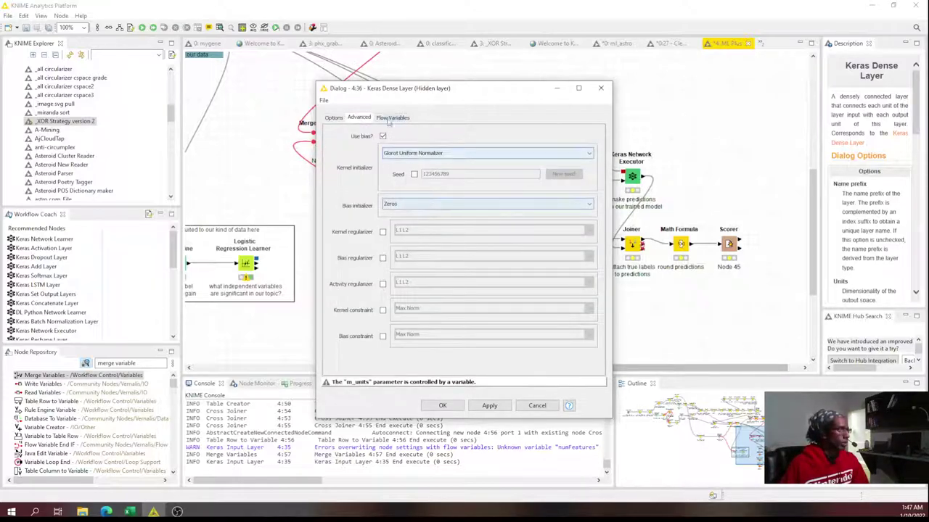
left_click(391, 121)
left_click(413, 173)
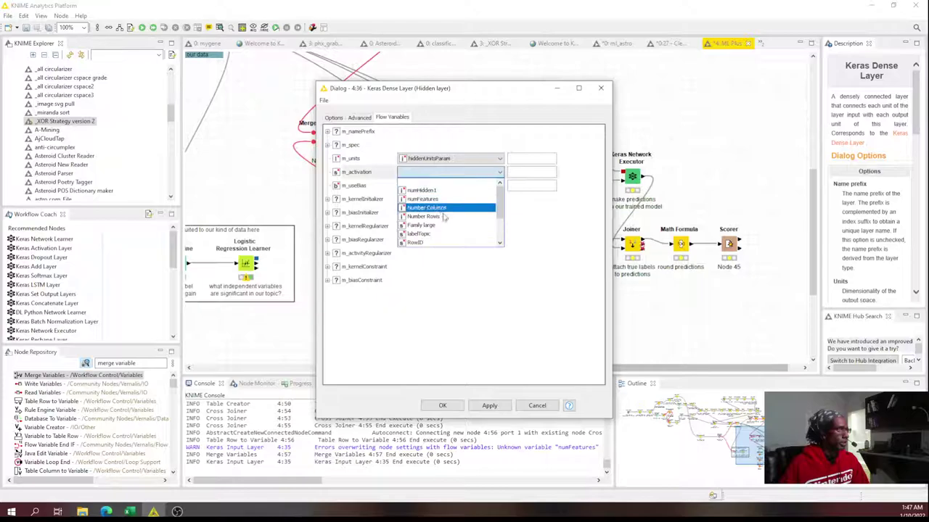
left_click(450, 244)
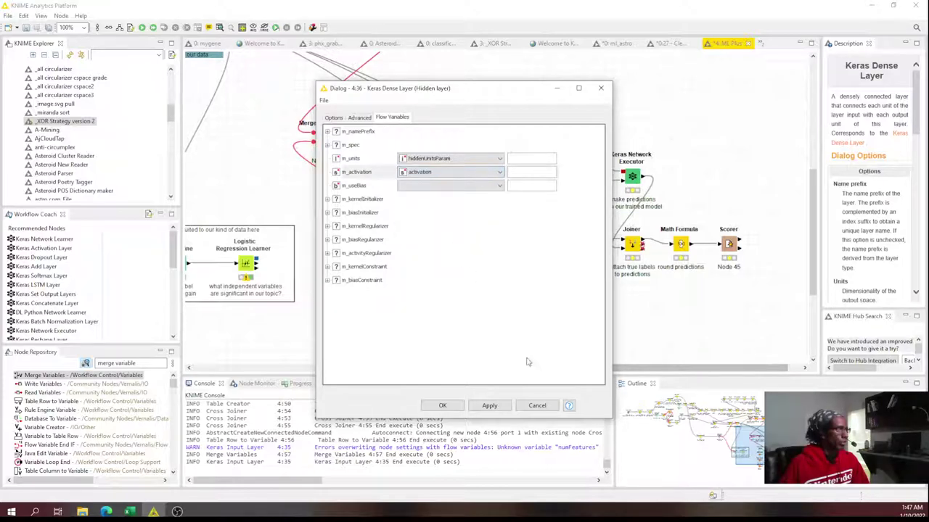
left_click(444, 406)
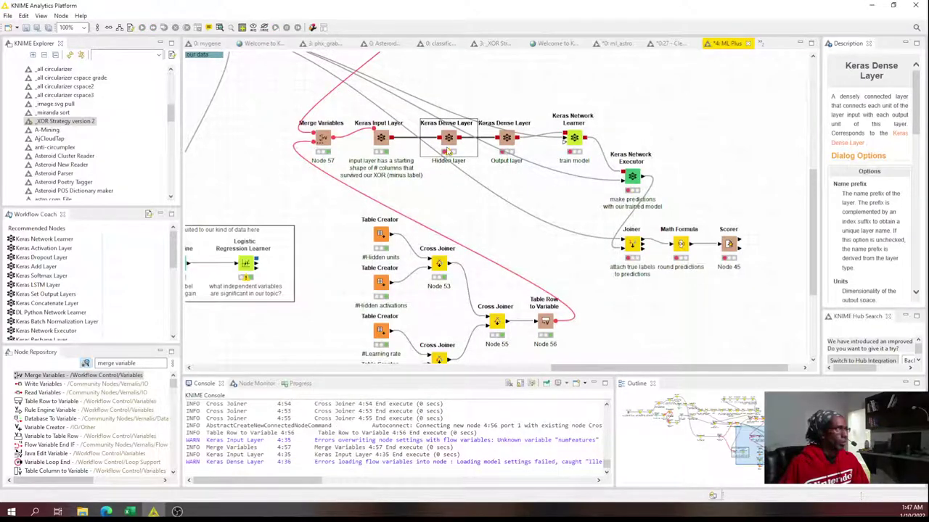
- Read the hidden Keras Dense Layer's full warning in the console, including the enum constant it names
mouse_move(449, 153)
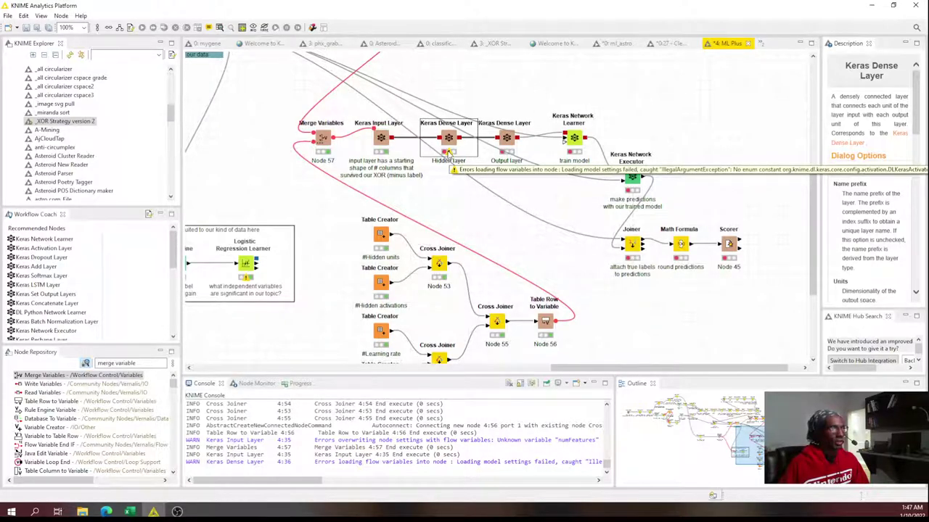
left_click_drag(283, 481, 433, 490)
left_click_drag(476, 461, 449, 463)
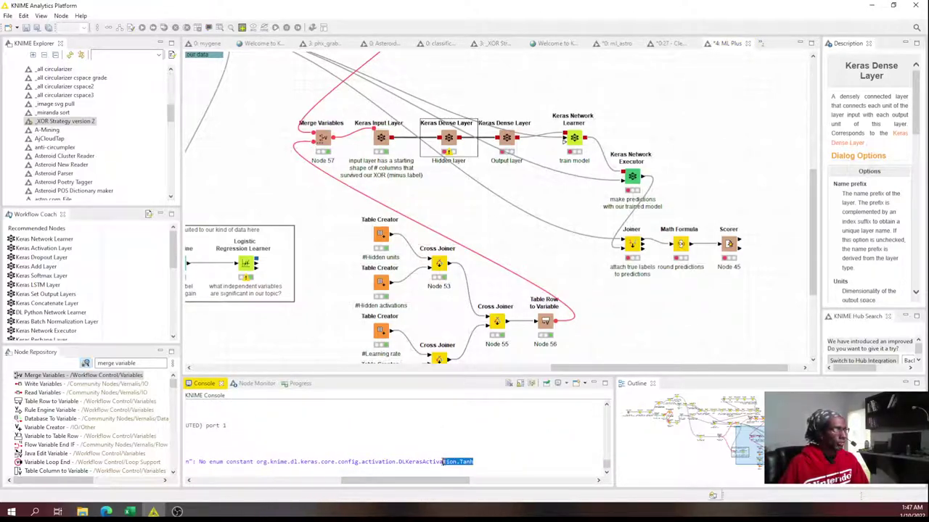
left_click(427, 463)
left_click_drag(465, 480, 422, 480)
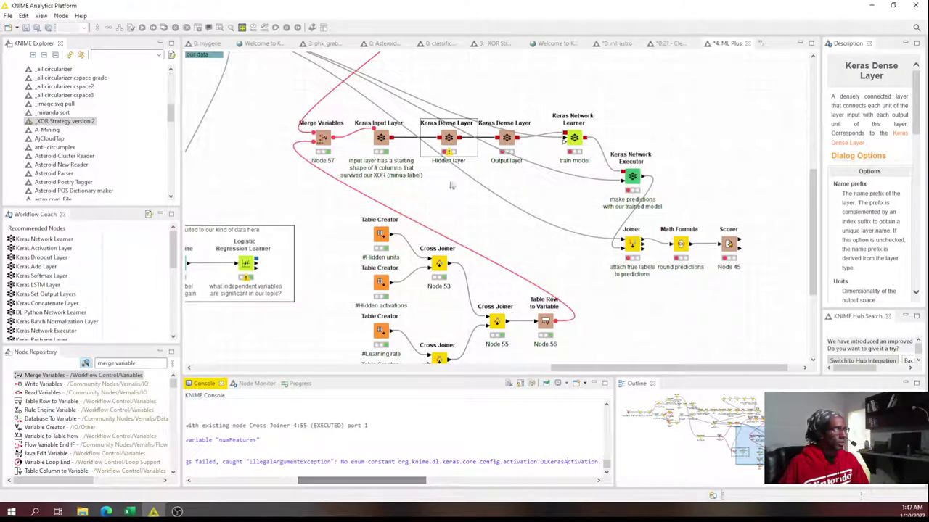
- Reopen the hidden Keras Dense Layer's configuration and set its activation function to Tanh
double_click(448, 145)
left_click(386, 187)
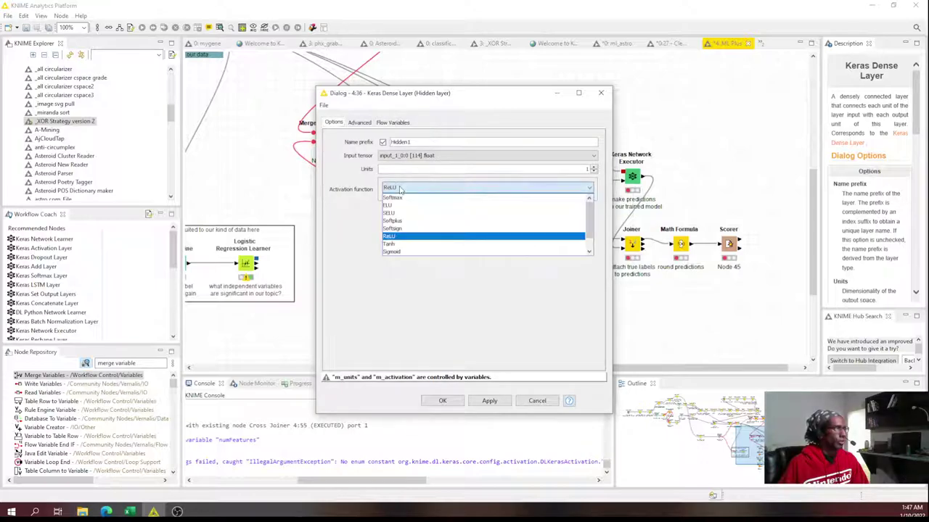
left_click(411, 245)
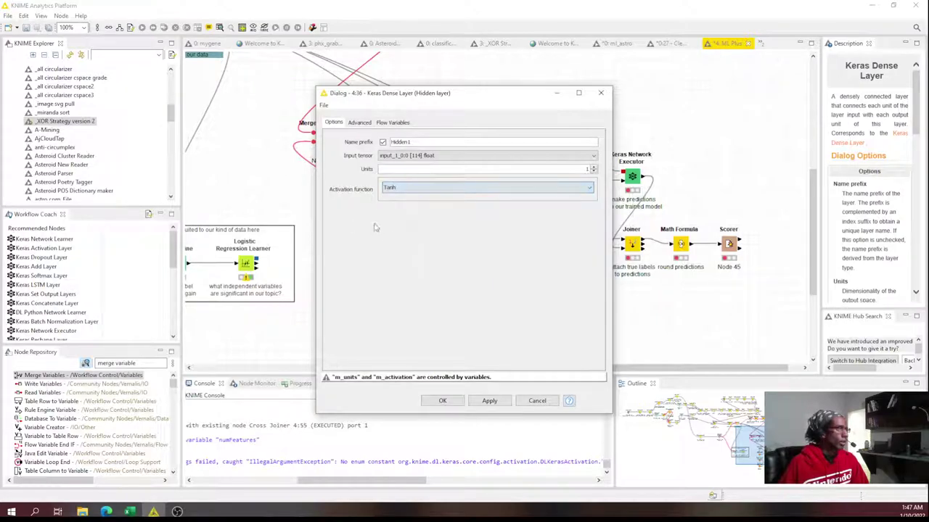
- Clear the flow variable controlling m_activation, export the setting as a variable named act, and confirm
left_click(361, 124)
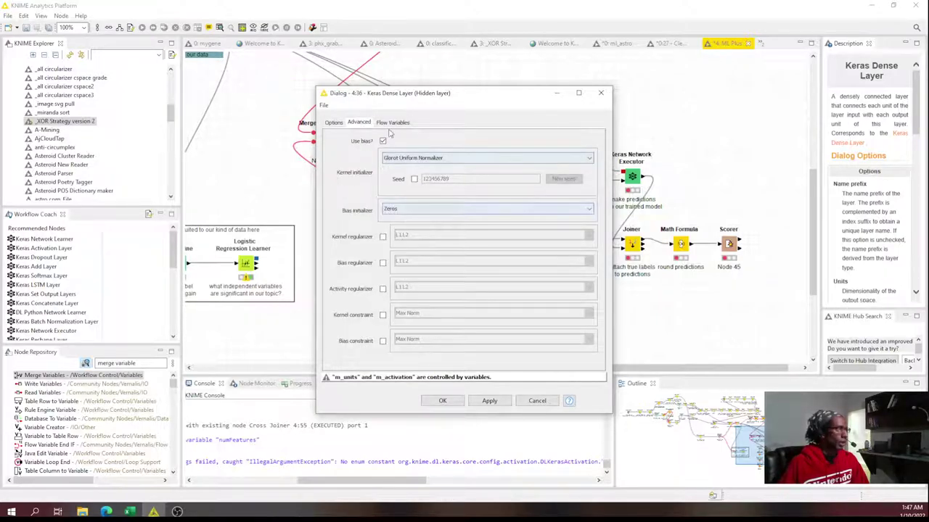
left_click(392, 124)
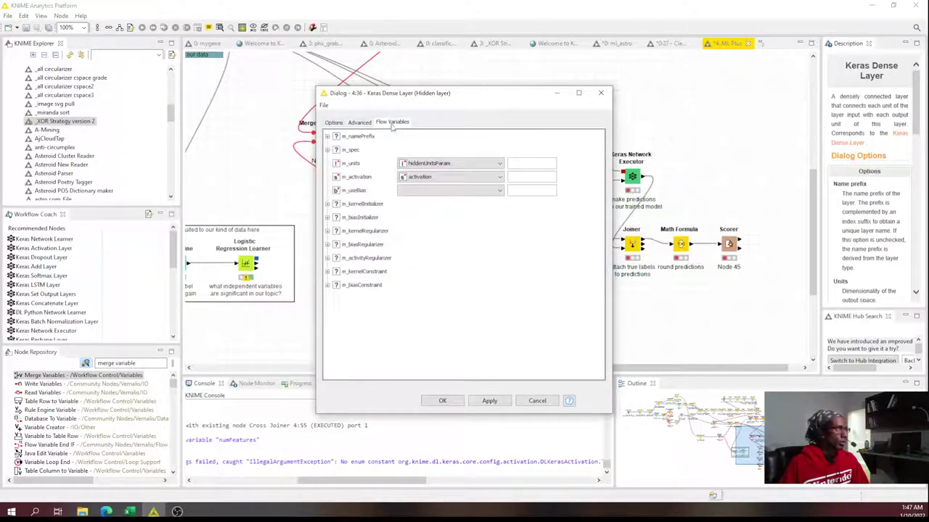
left_click(415, 180)
scroll(501, 227, "up", 3)
left_click(436, 187)
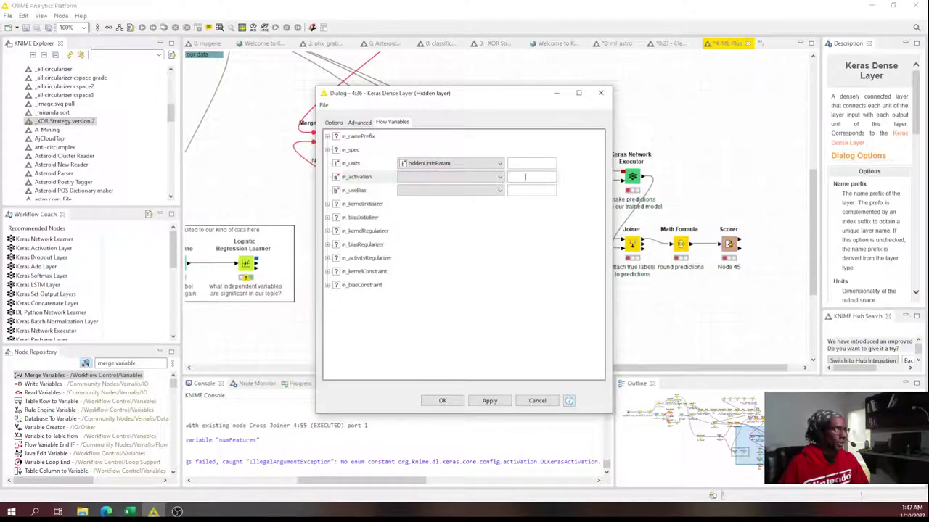
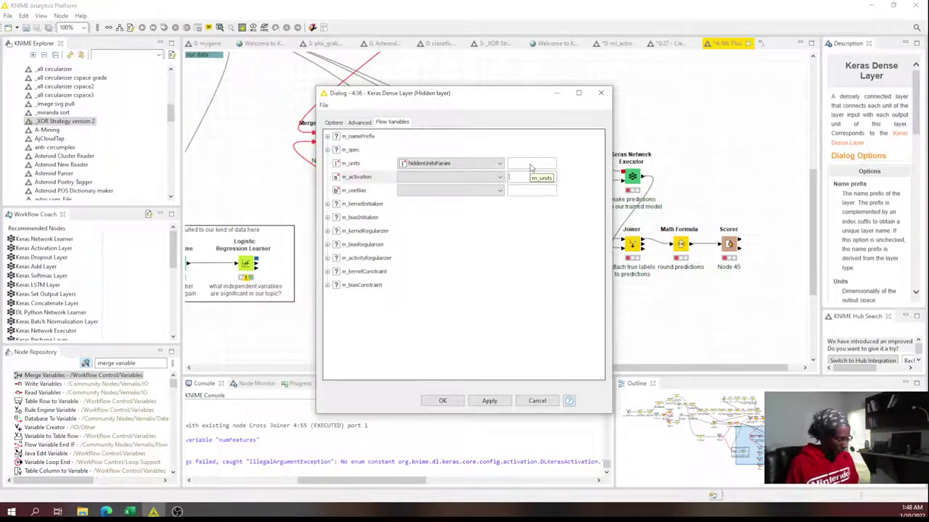
left_click(449, 400)
- Execute the hidden Keras Dense Layer and check the act variable's value among its output flow variables
right_click(450, 139)
left_click(450, 139)
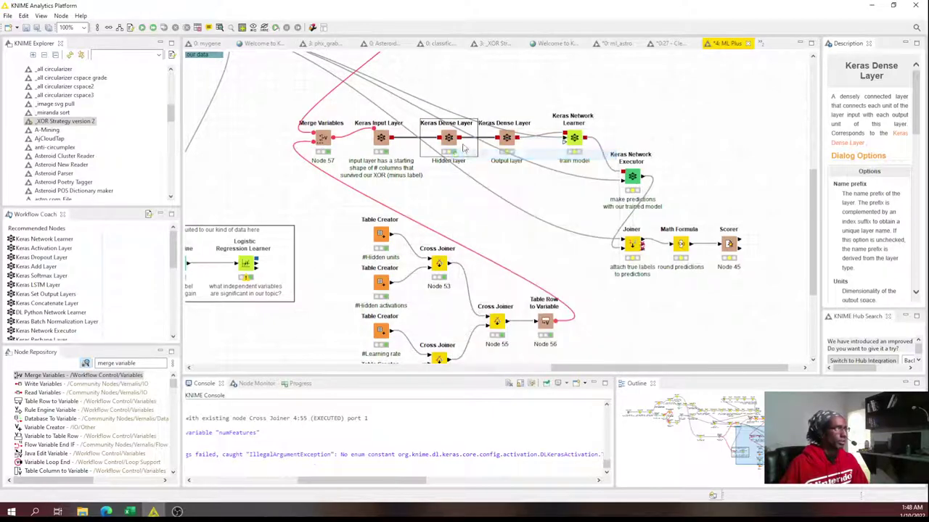
right_click(450, 138)
left_click(517, 361)
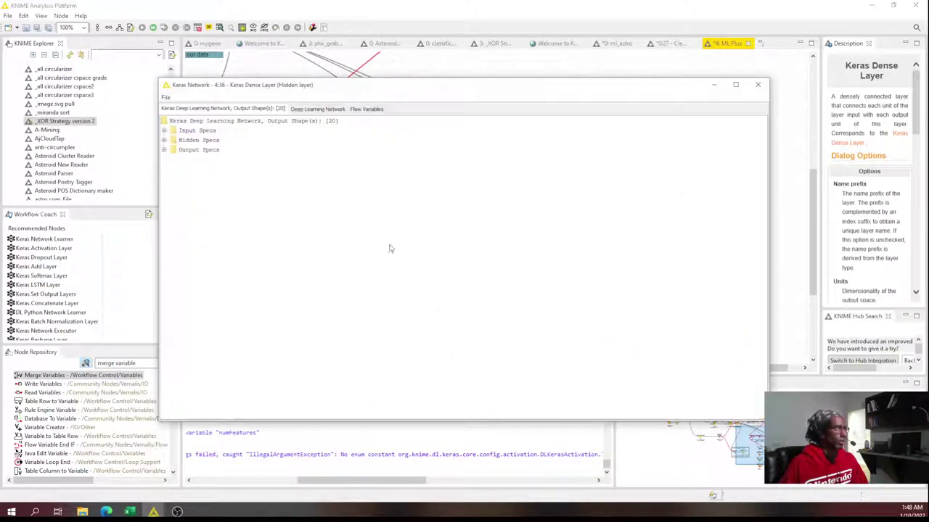
left_click(375, 110)
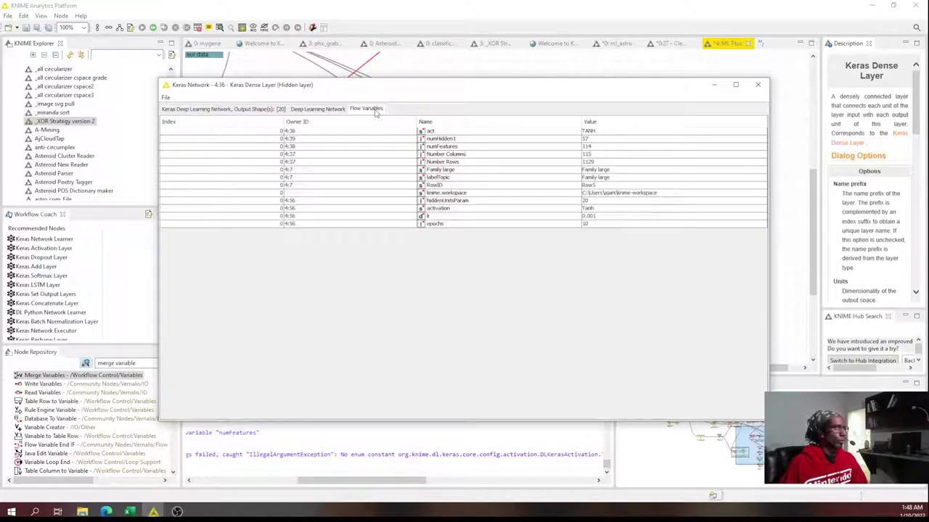
left_click(497, 132)
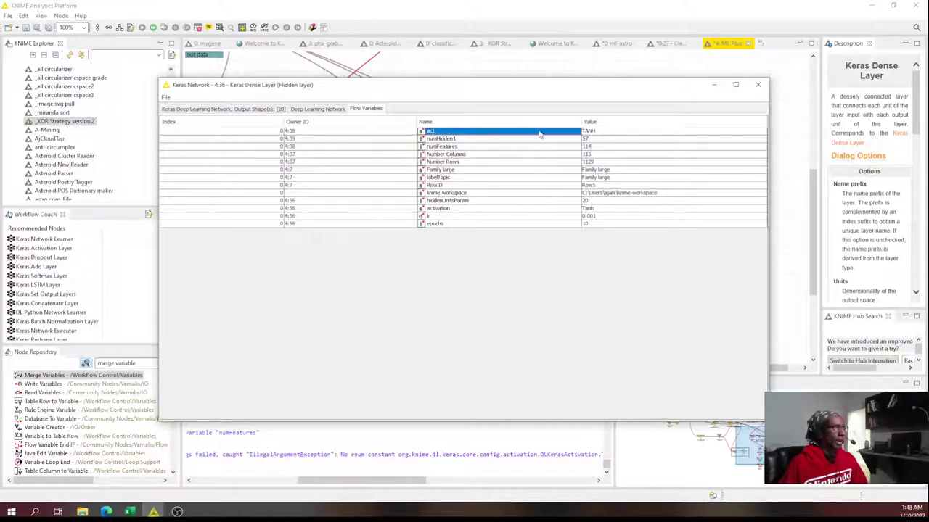
left_click_drag(577, 134, 593, 133)
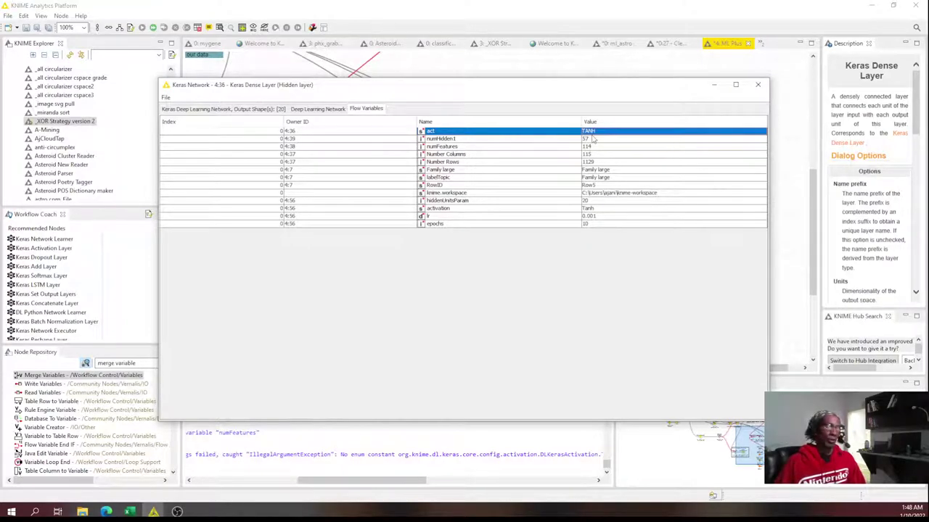
left_click(758, 86)
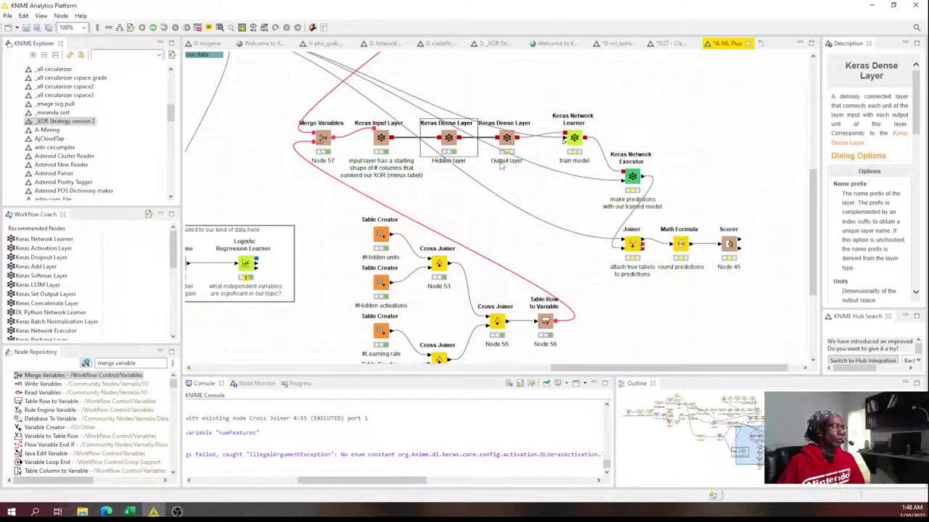
- Examine the hidden layer's flow variable settings, expanding the kernel and bias initializer and regularizer entries
double_click(449, 138)
left_click(530, 176)
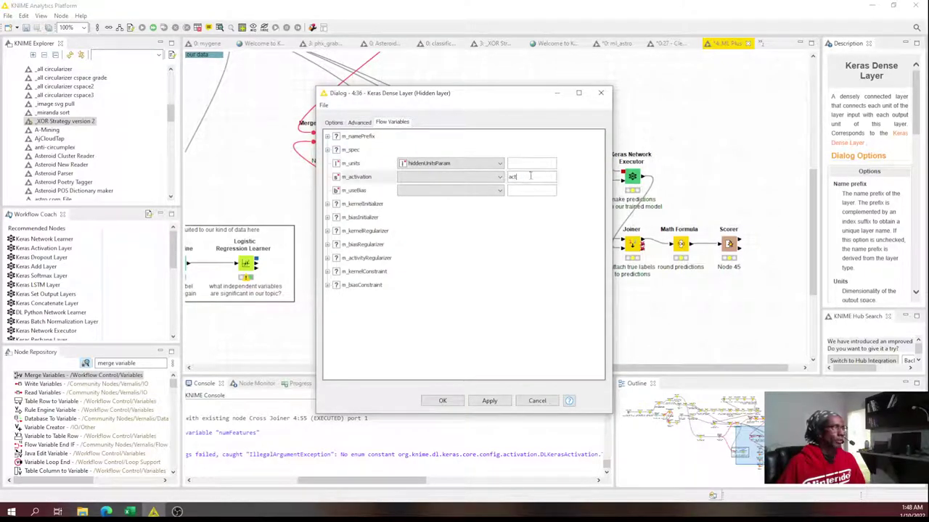
double_click(525, 176)
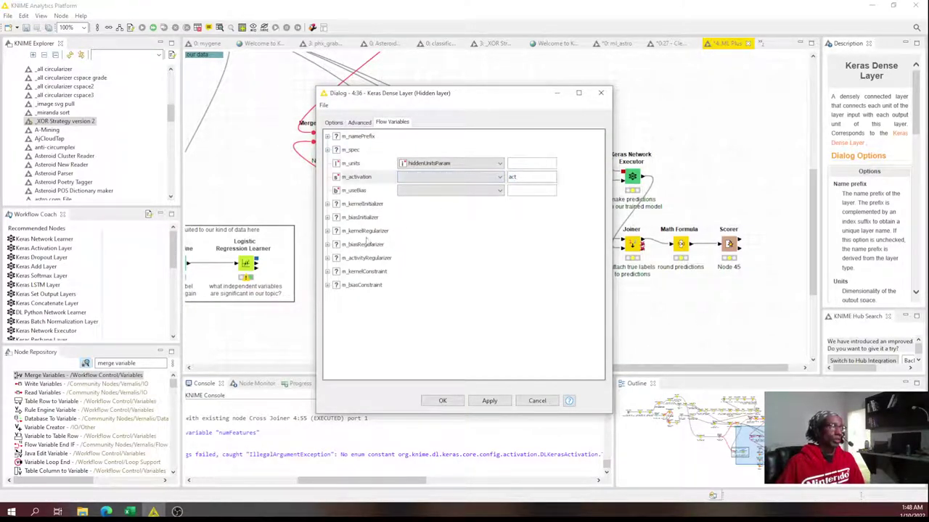
left_click(328, 204)
left_click(327, 245)
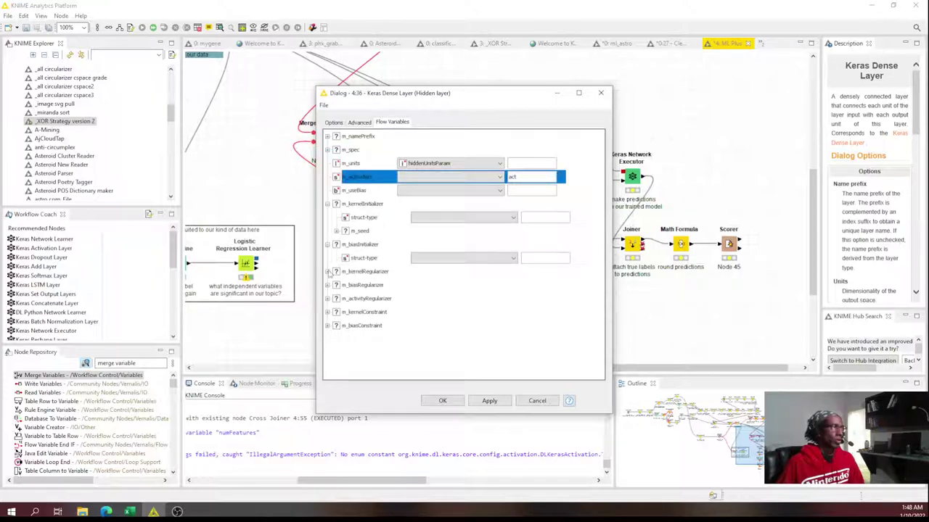
left_click(327, 272)
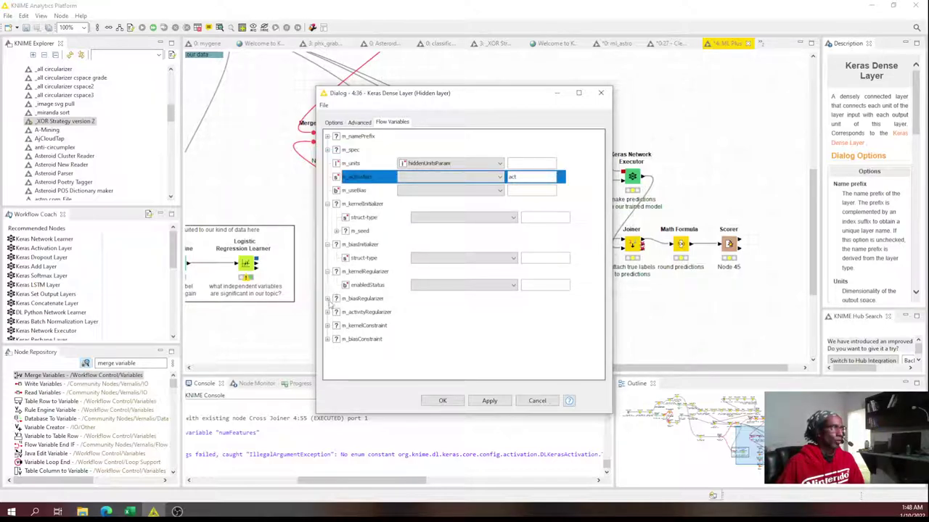
left_click(328, 299)
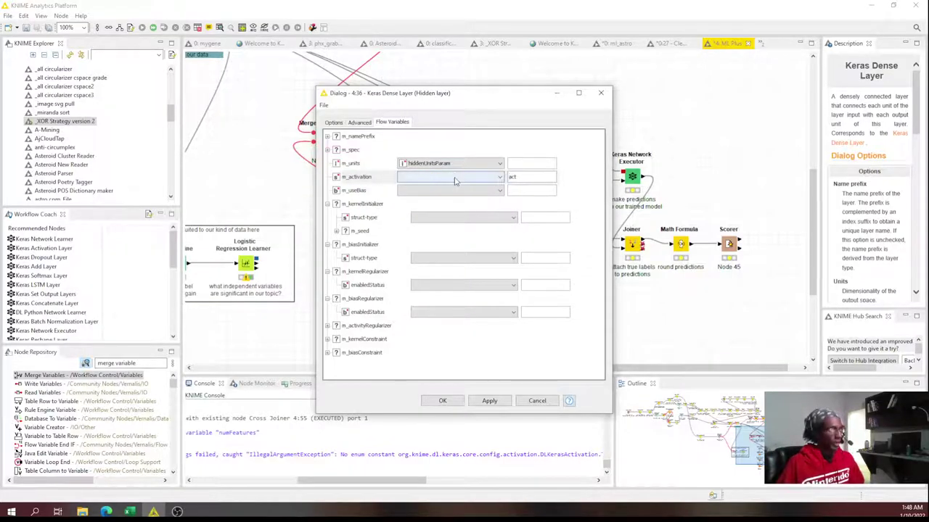
- Remove the act output variable name from the hidden layer's m_activation setting and confirm the configuration
left_click(517, 177)
key("BackSpace")
key("BackSpace")
key("BackSpace")
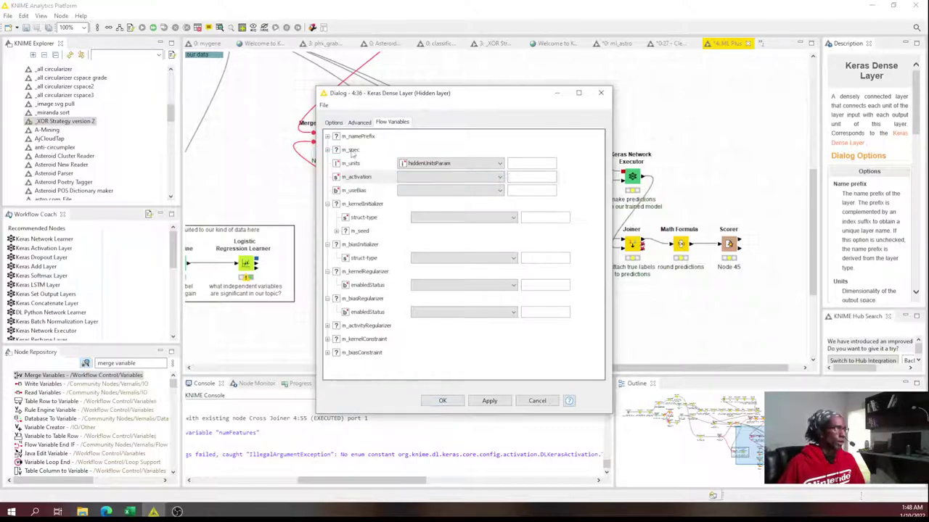
left_click(335, 123)
left_click(440, 401)
scroll(529, 241, "down", 3)
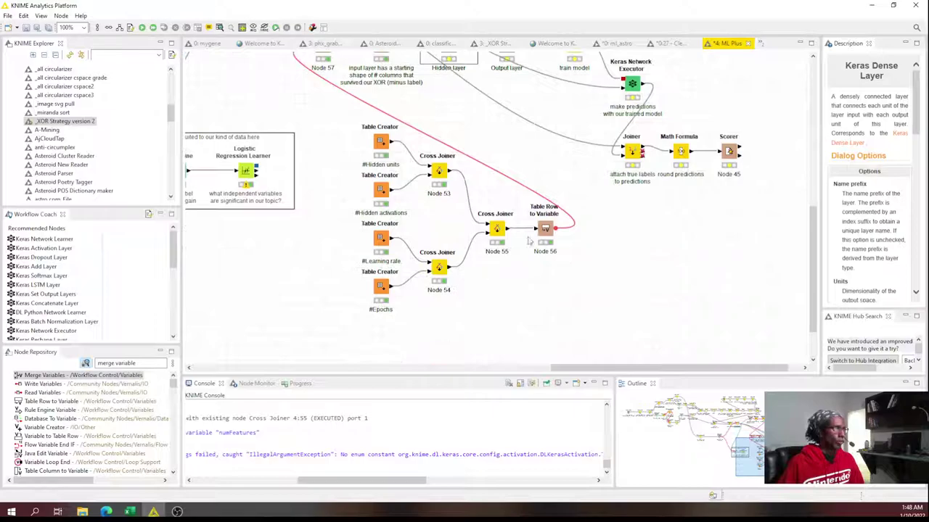
- Rewrite the #Hidden activations table's values in uppercase as TANH, RELU and SIGMOID, and confirm the table
double_click(382, 191)
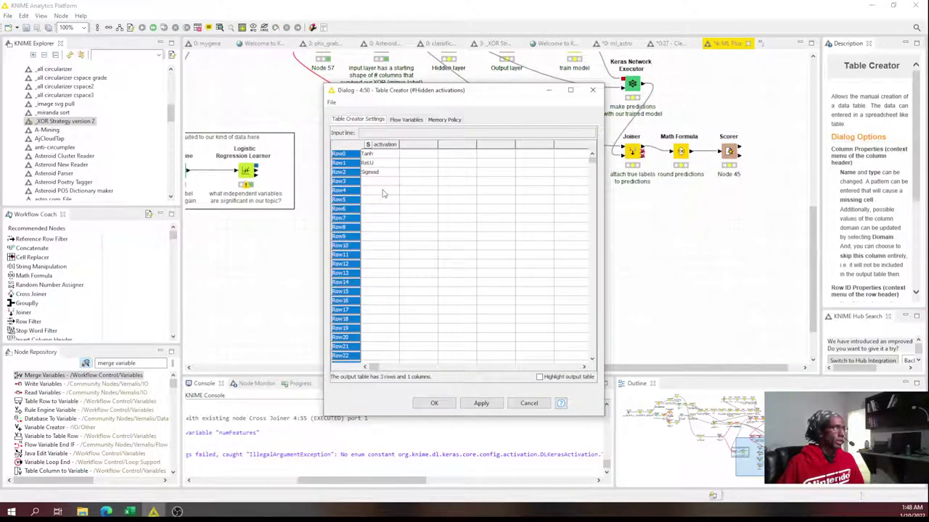
left_click(376, 154)
type("TANH")
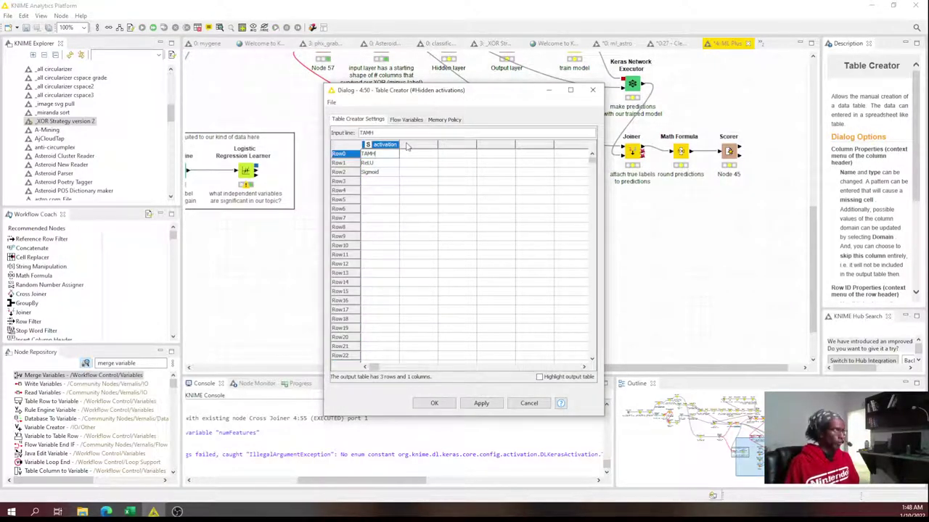
key("Return")
key("Up")
type("TA")
key("Return")
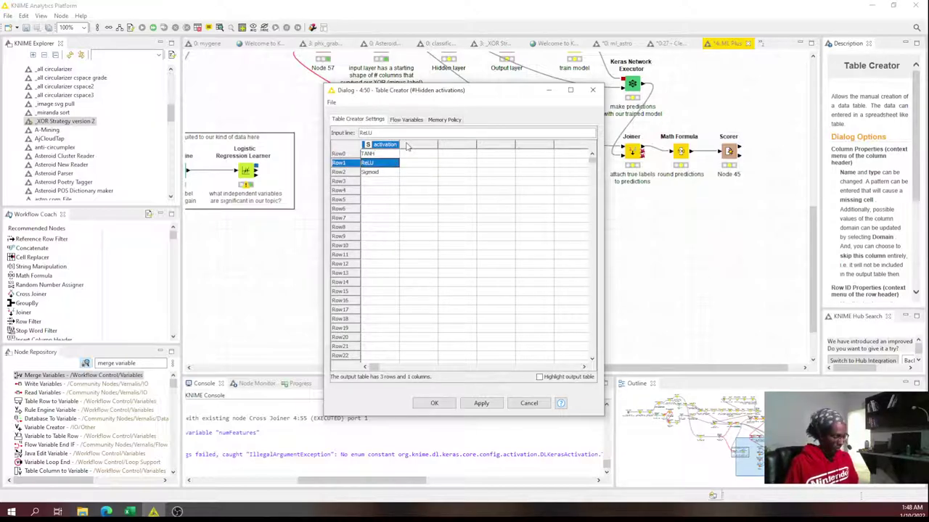
type("RELU")
key("Return")
type("SIGMOID")
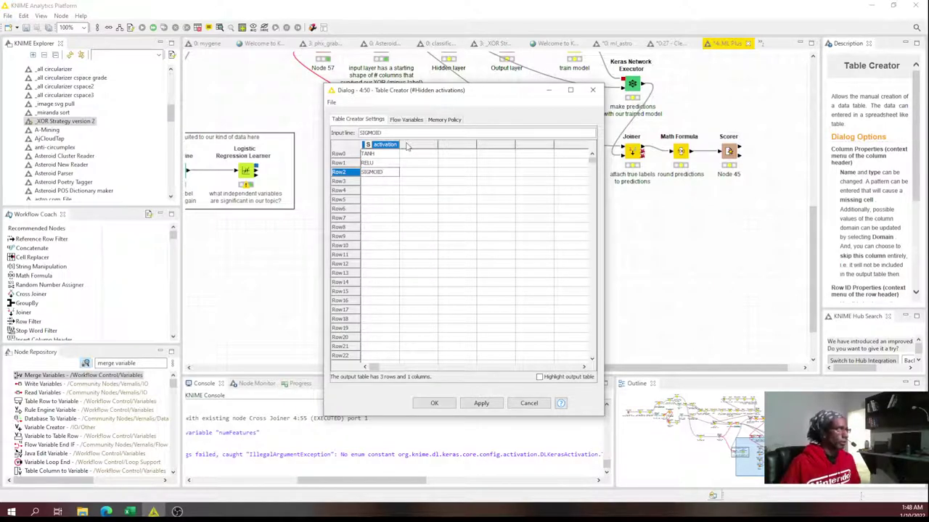
left_click(377, 209)
left_click(434, 403)
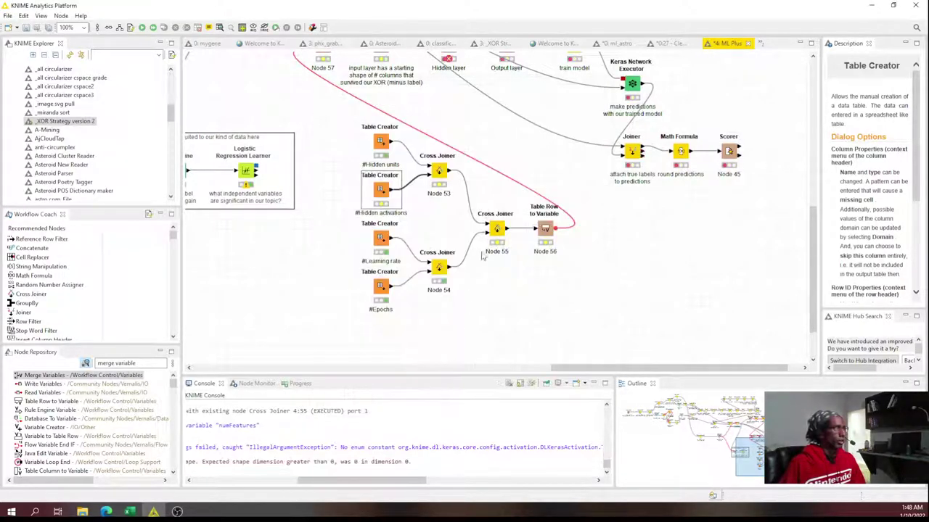
- Execute the Table Row to Variable node and let the activation variable control the hidden layer's m_activation setting
right_click(549, 232)
left_click(564, 240)
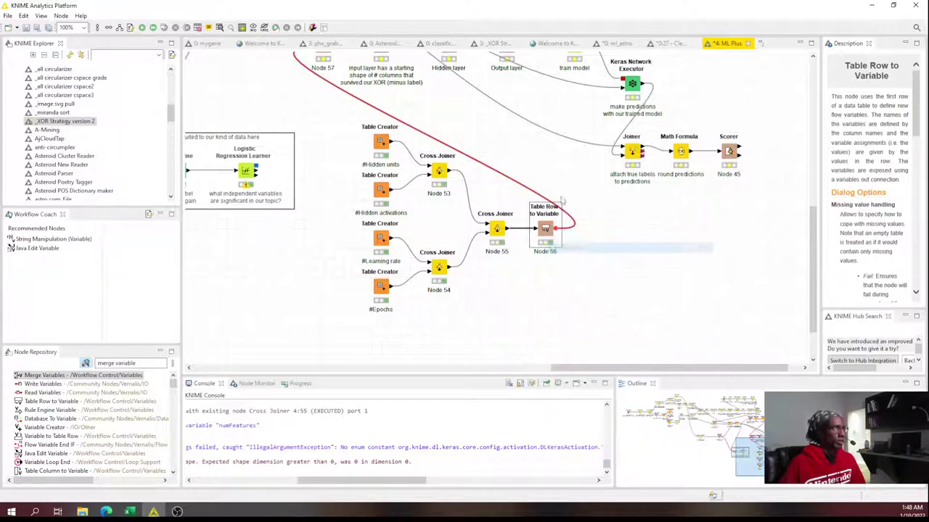
scroll(470, 151, "up", 4)
double_click(449, 138)
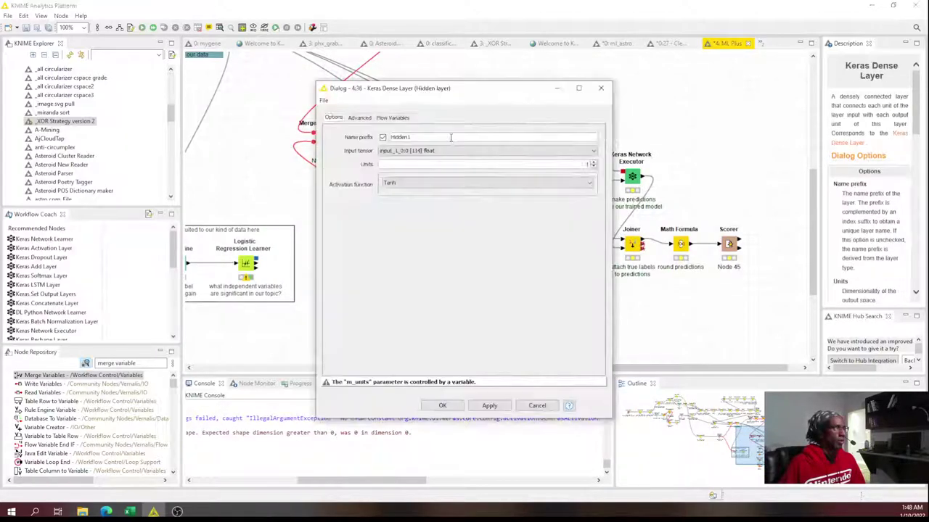
left_click(365, 120)
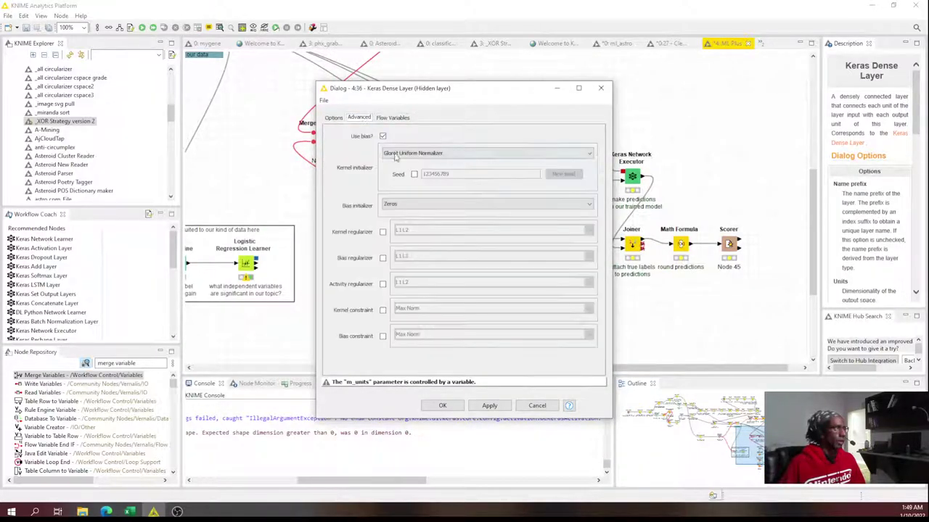
left_click(390, 119)
left_click(410, 172)
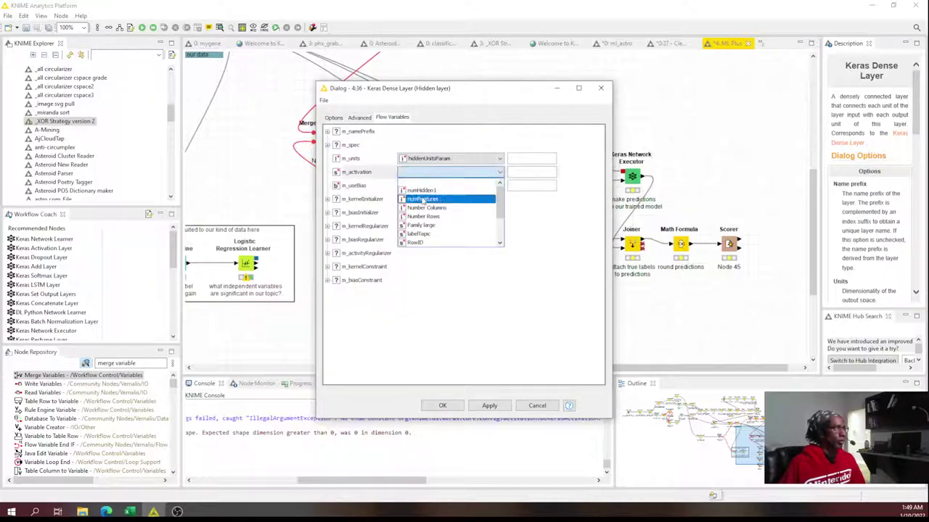
left_click(433, 225)
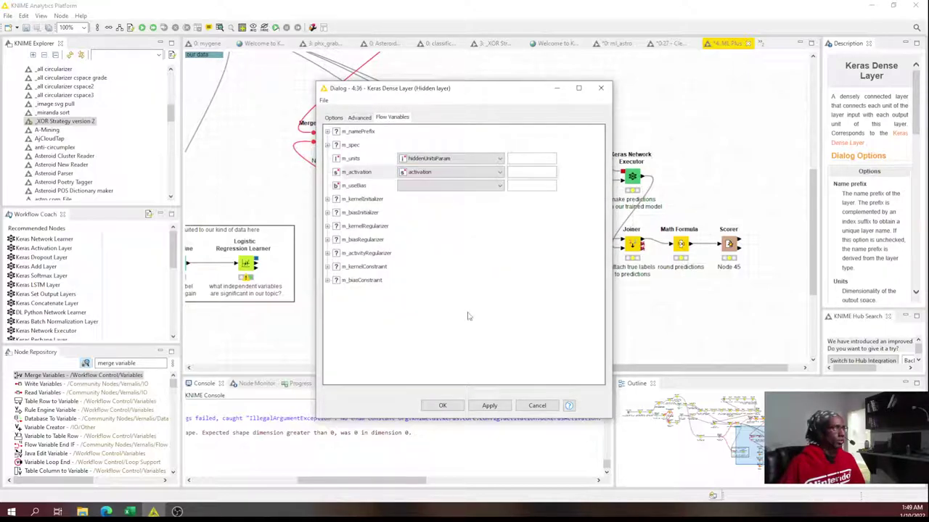
left_click(442, 406)
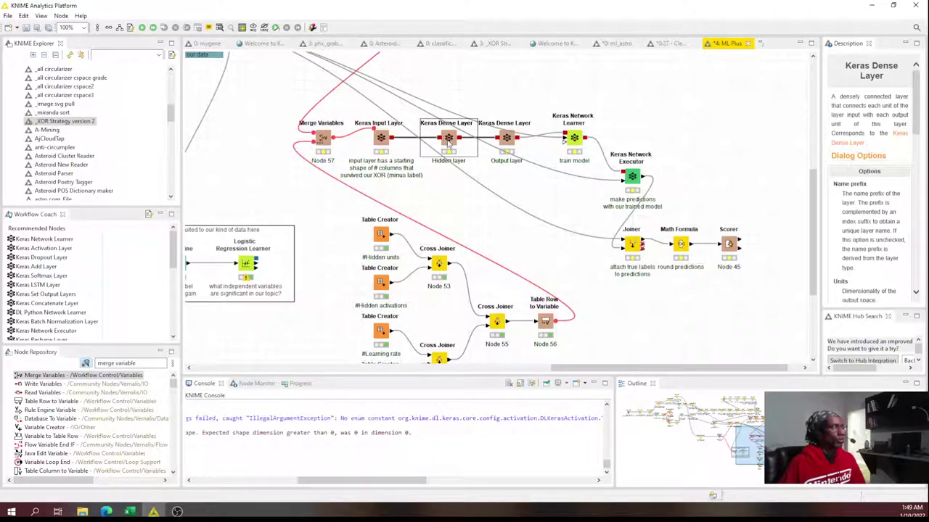
- Check the hidden Keras Dense Layer's flow variable assignments and its general options
double_click(447, 140)
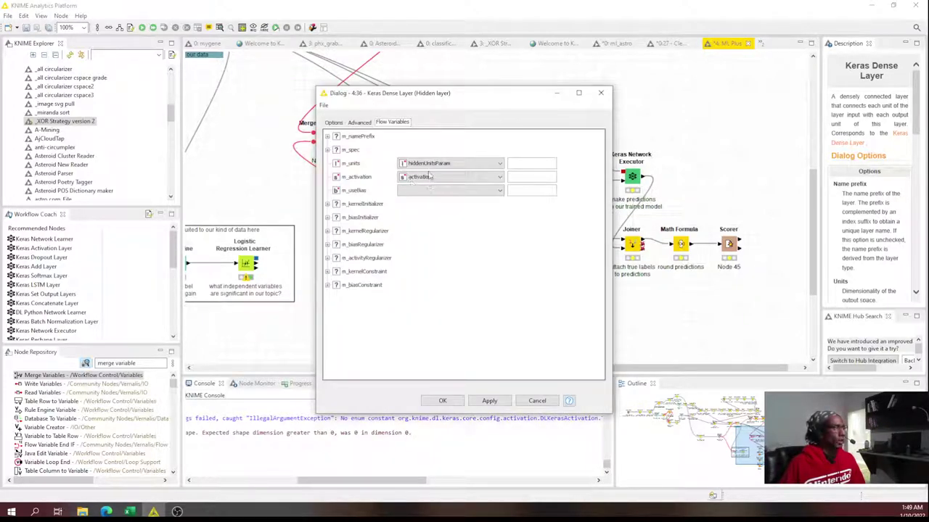
left_click(333, 122)
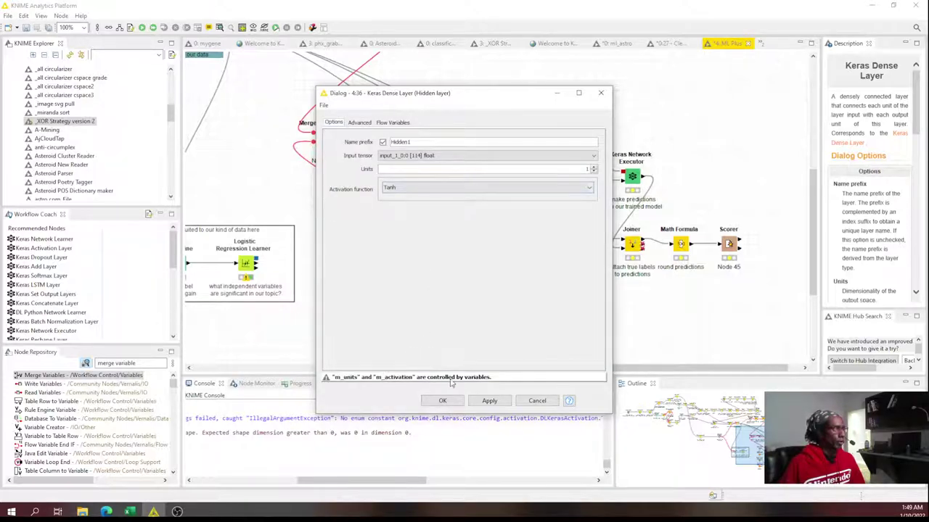
left_click(455, 402)
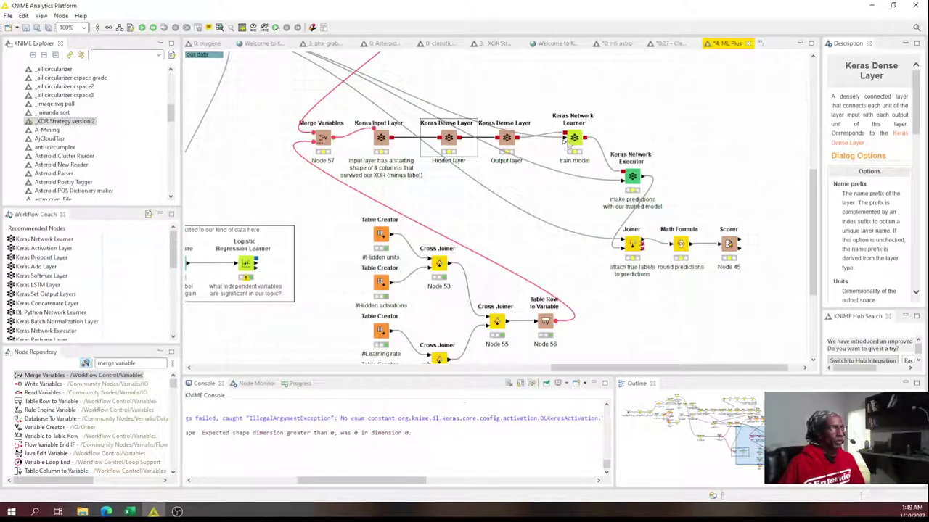
- In the Keras Network Learner's flow variable settings, control the optimizer's adam_lr with the lr variable
double_click(574, 139)
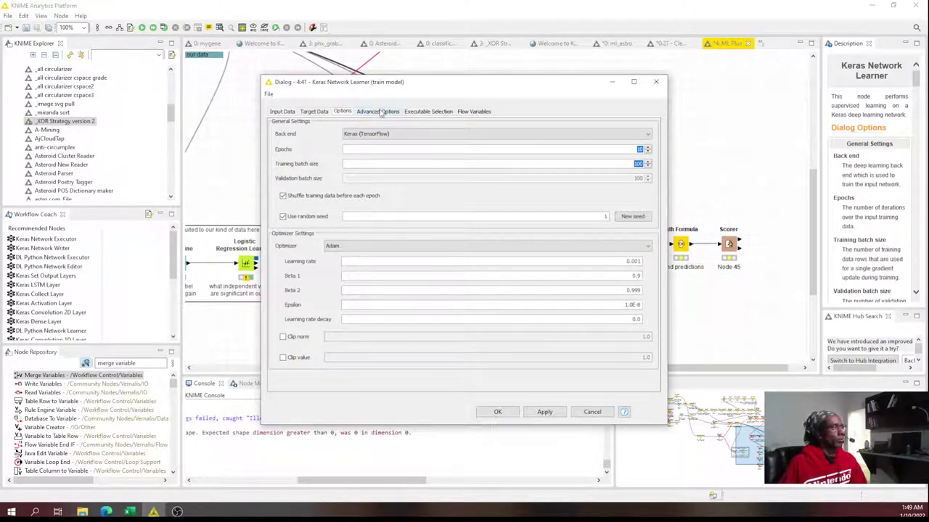
left_click(381, 111)
left_click(473, 111)
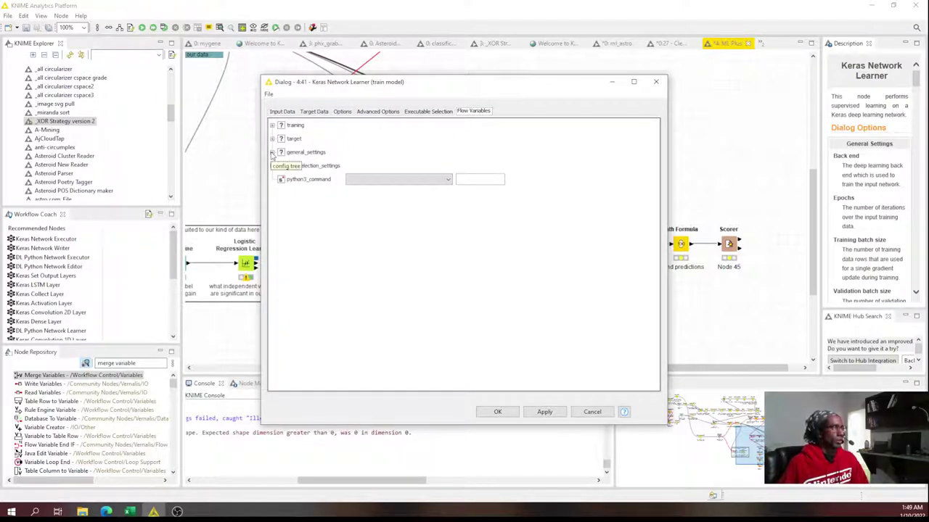
left_click(272, 153)
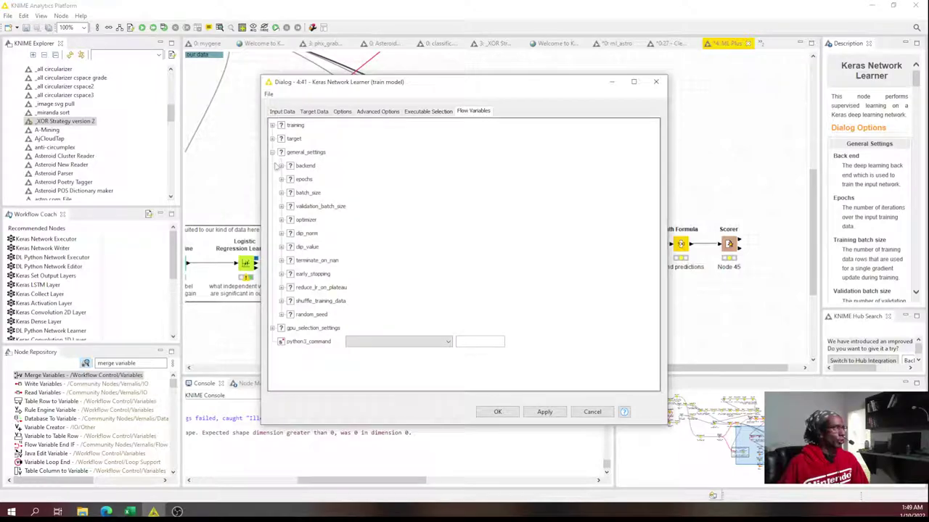
left_click(281, 220)
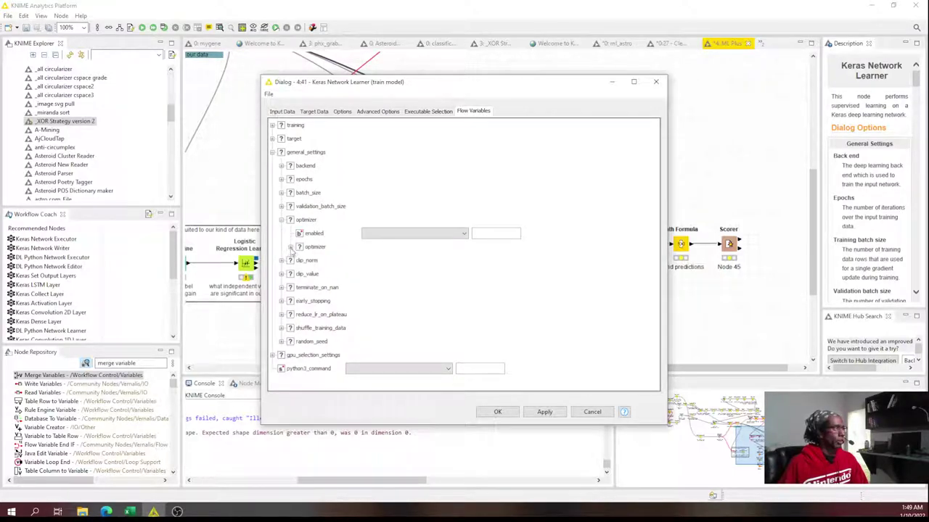
left_click(291, 247)
left_click(299, 274)
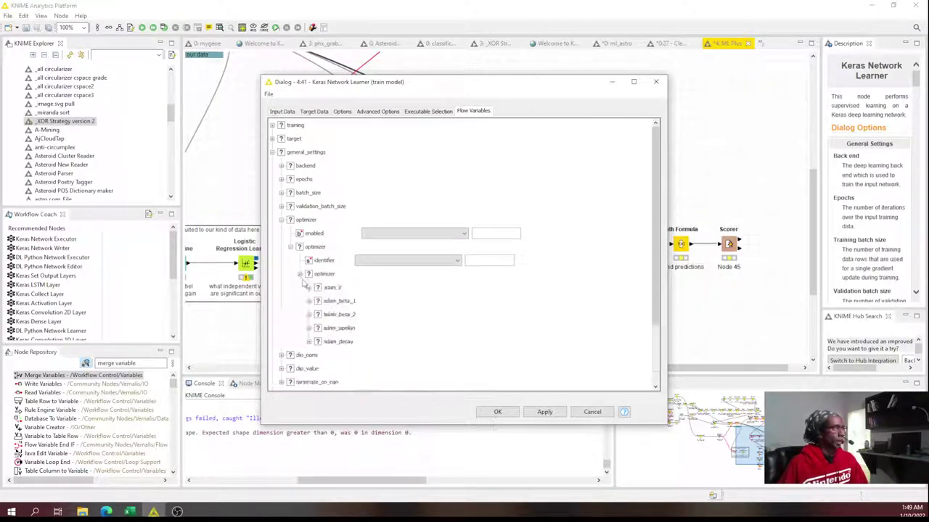
left_click(309, 288)
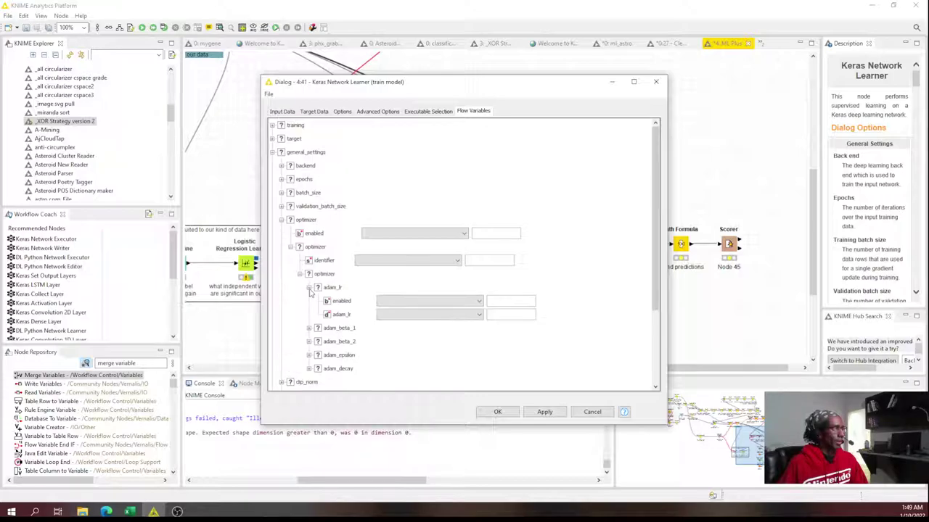
left_click(438, 318)
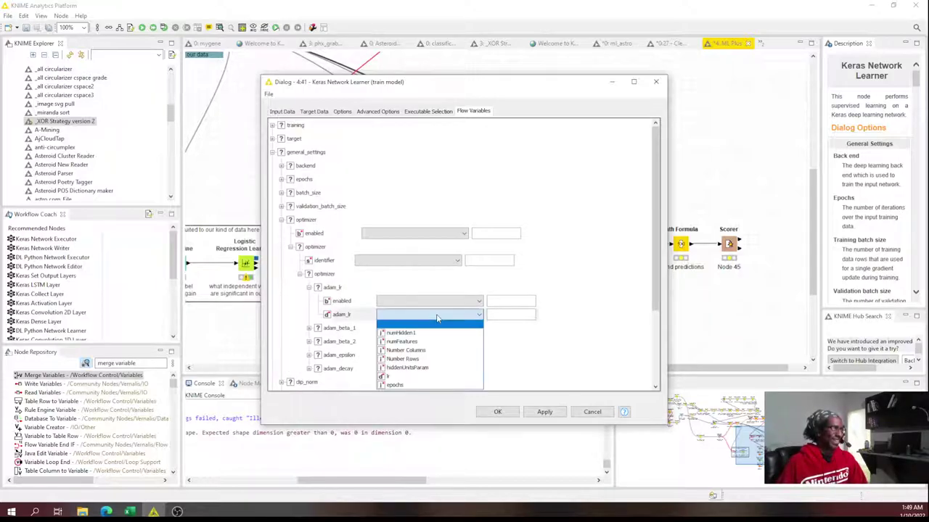
left_click(418, 379)
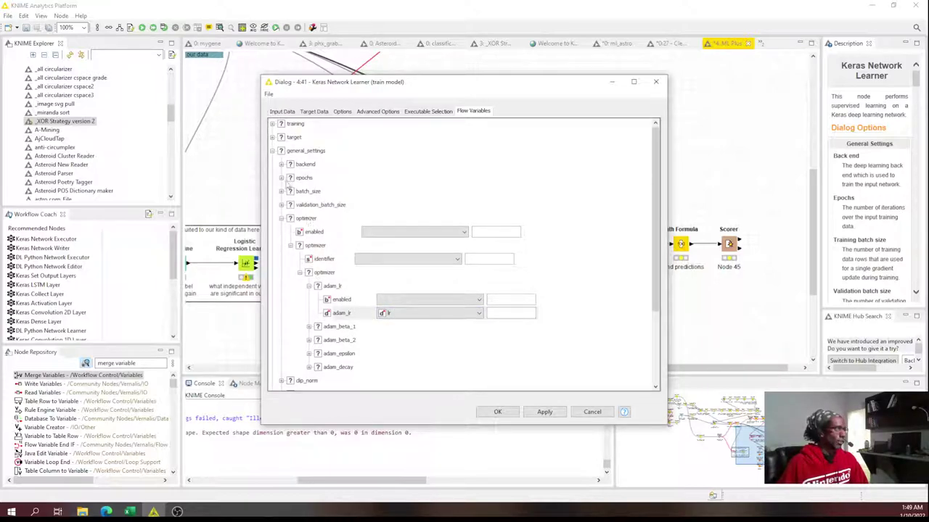
- Control the Keras Network Learner's epochs setting with the epochs variable and confirm the configuration
left_click(280, 177)
left_click(381, 207)
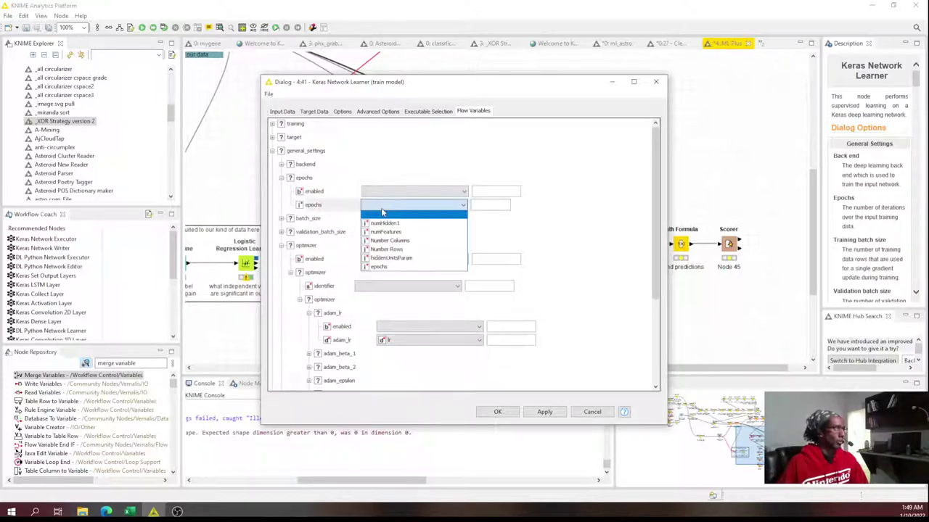
left_click(399, 267)
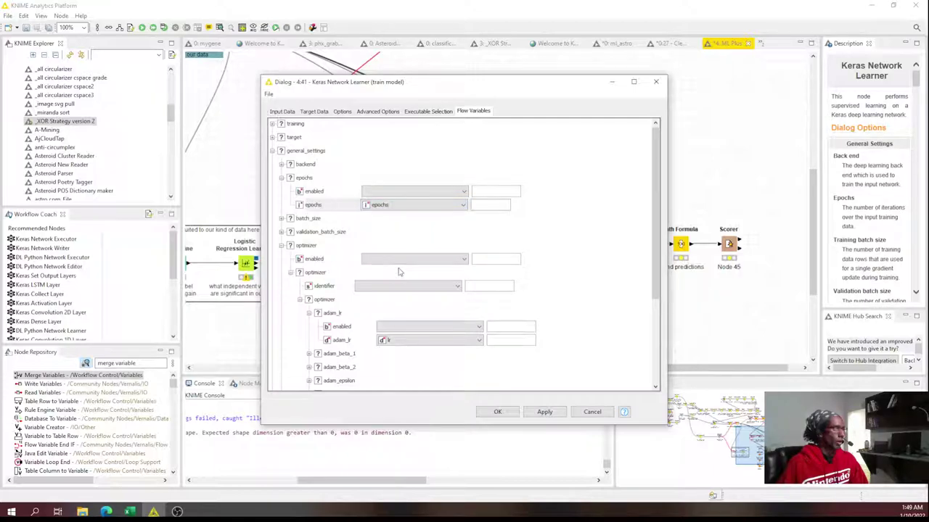
left_click(508, 412)
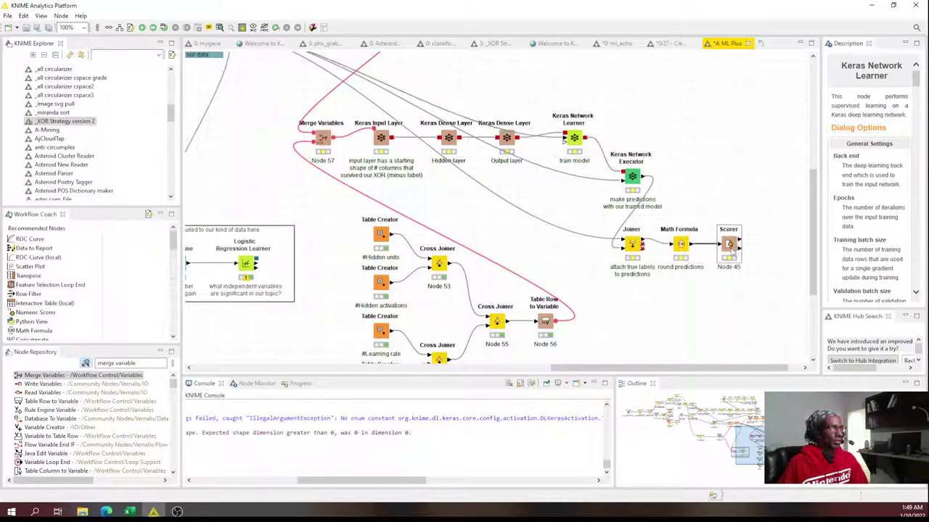
- Execute the workflow through to the Scorer node, training the network and making predictions
right_click(726, 250)
left_click(763, 271)
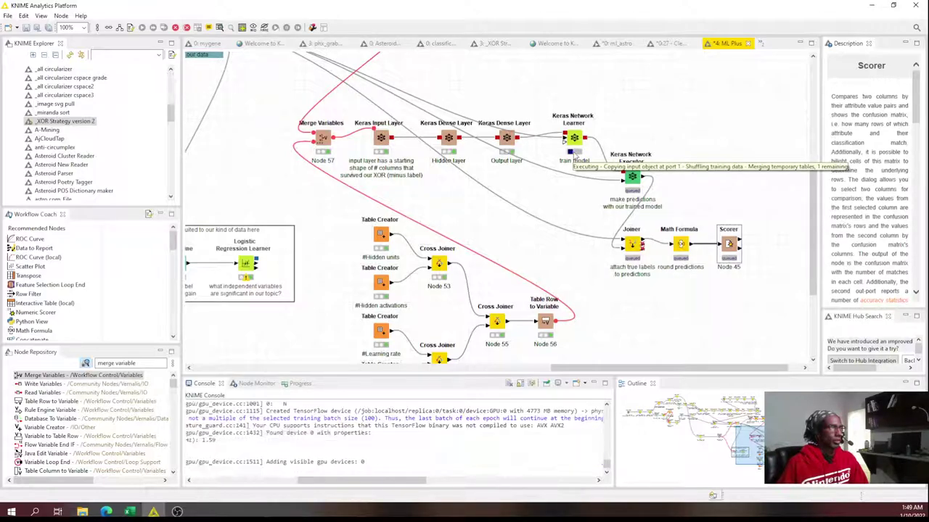
right_click(573, 150)
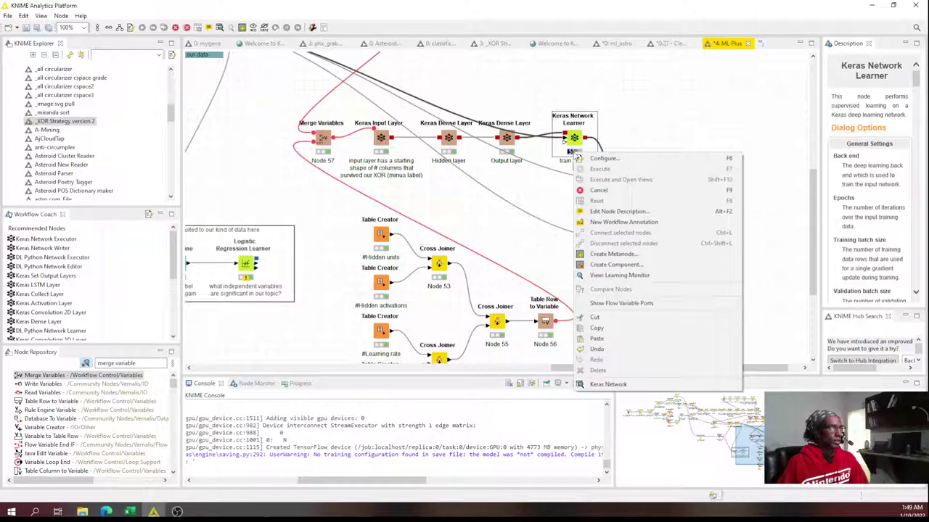
left_click(641, 117)
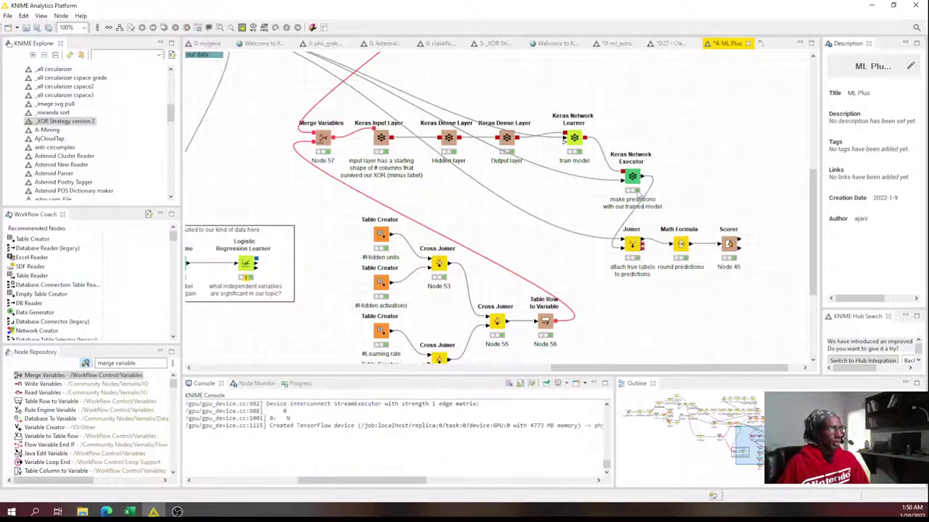
- Examine the Scorer node's confusion matrix and close it
right_click(729, 246)
left_click(771, 364)
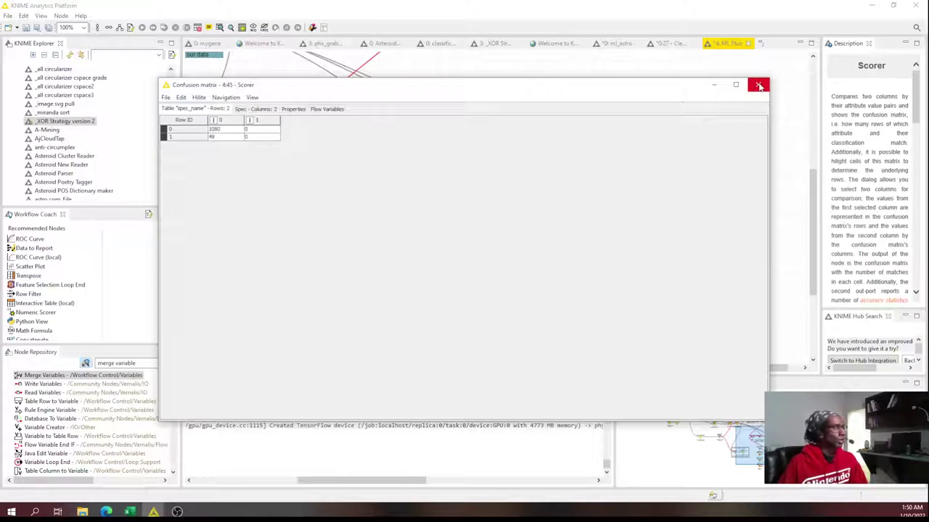
left_click(759, 85)
- Move the Scorer node farther away from the Math Formula node to leave a gap between them
left_click_drag(731, 247, 770, 246)
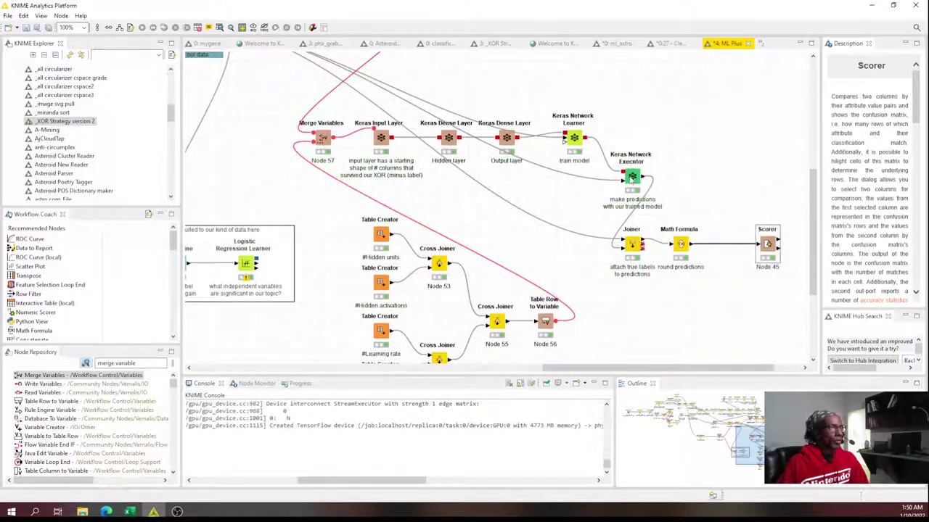
right_click(637, 245)
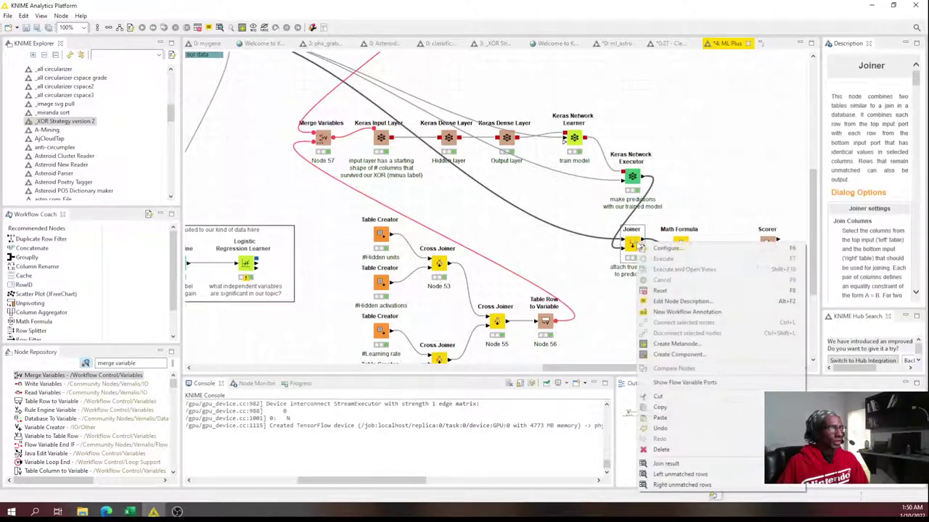
left_click(656, 203)
- Examine the accuracy statistics table of the Scorer node, including overall accuracy and Cohen's kappa
right_click(772, 252)
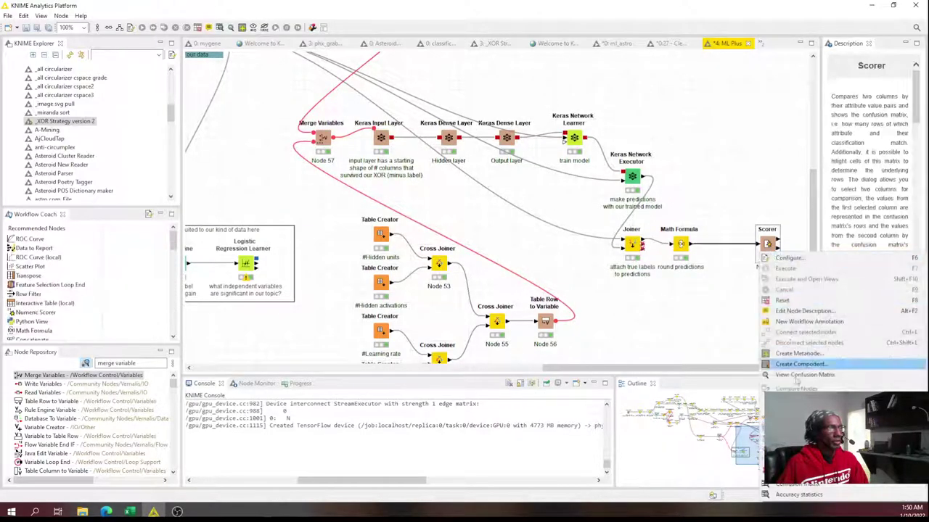
left_click(733, 491)
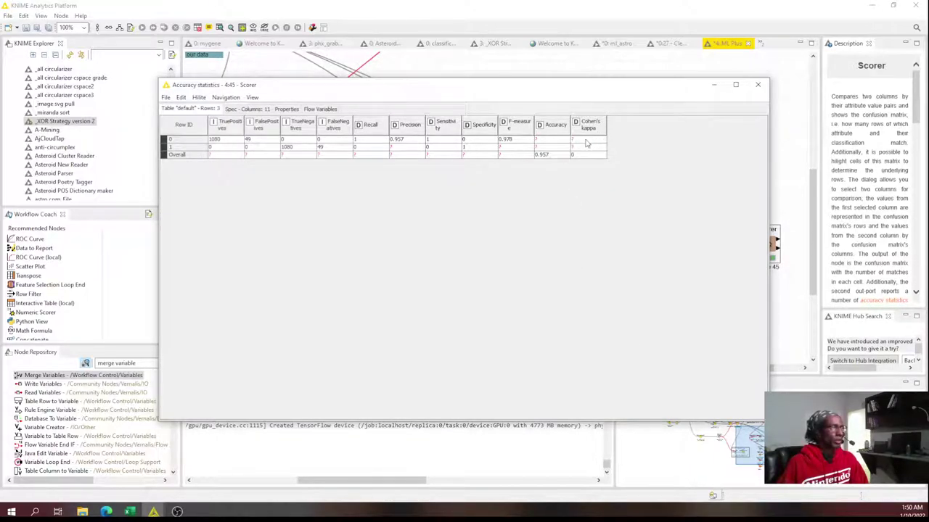
left_click(757, 85)
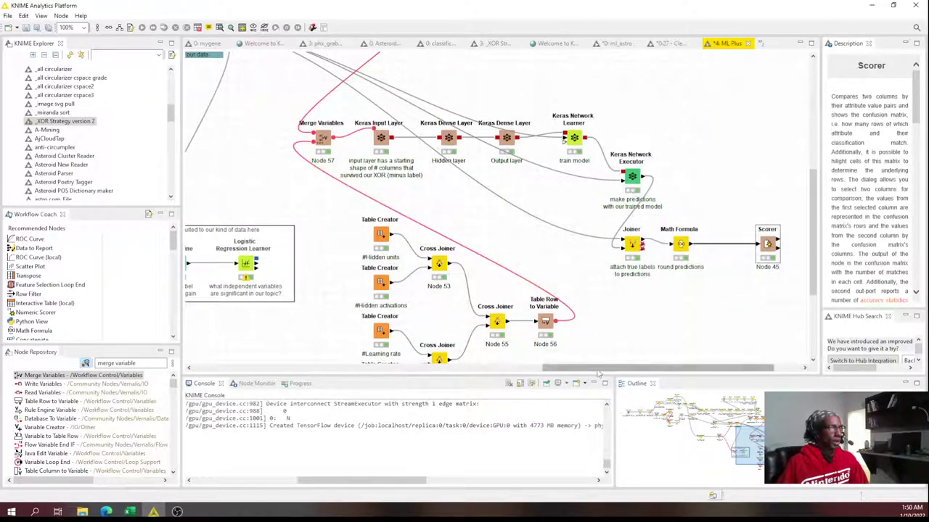
left_click_drag(598, 369, 628, 369)
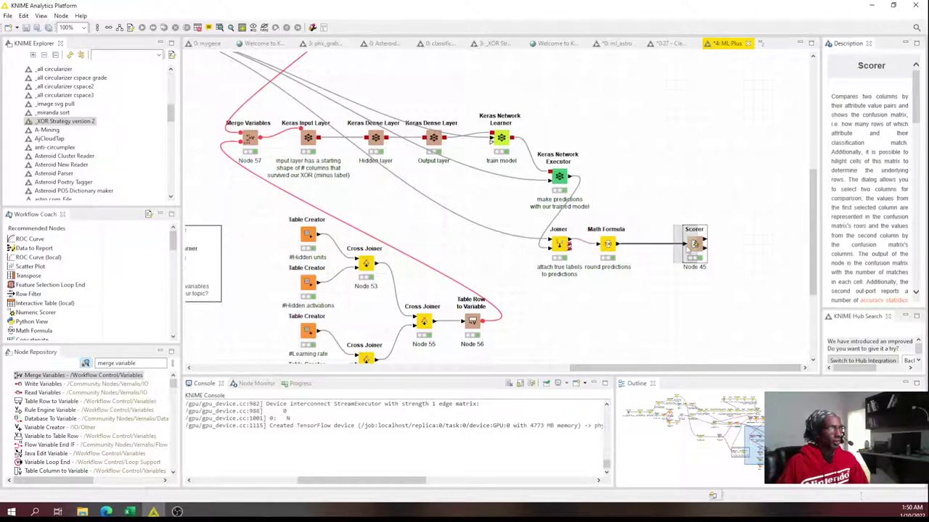
- Add a Variable to Table Column node above the Scorer and connect the Scorer's flow variables and accuracy statistics output to it
left_click(71, 354)
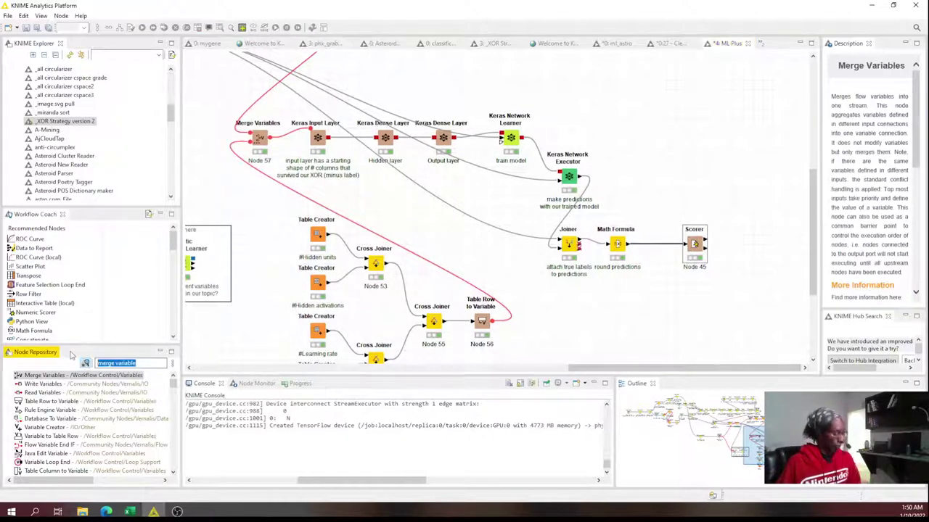
type("VARIAble to")
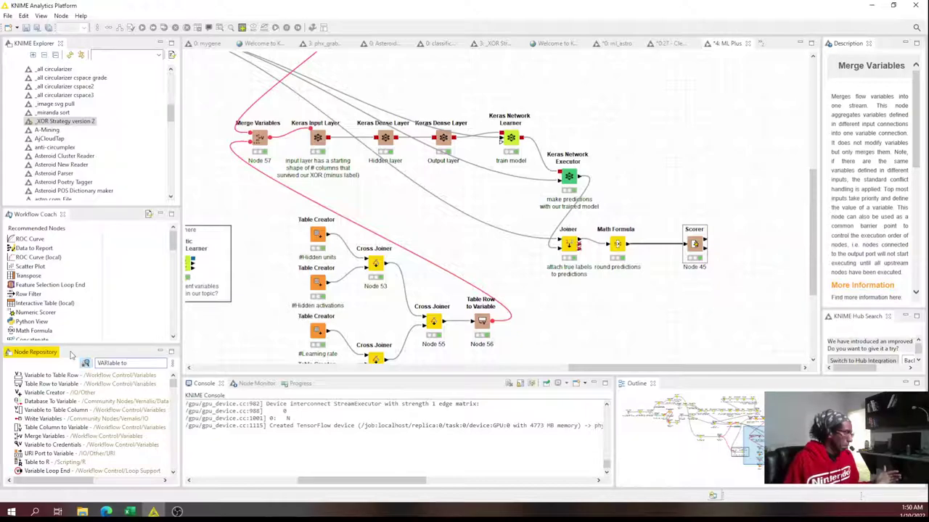
left_click_drag(58, 410, 713, 167)
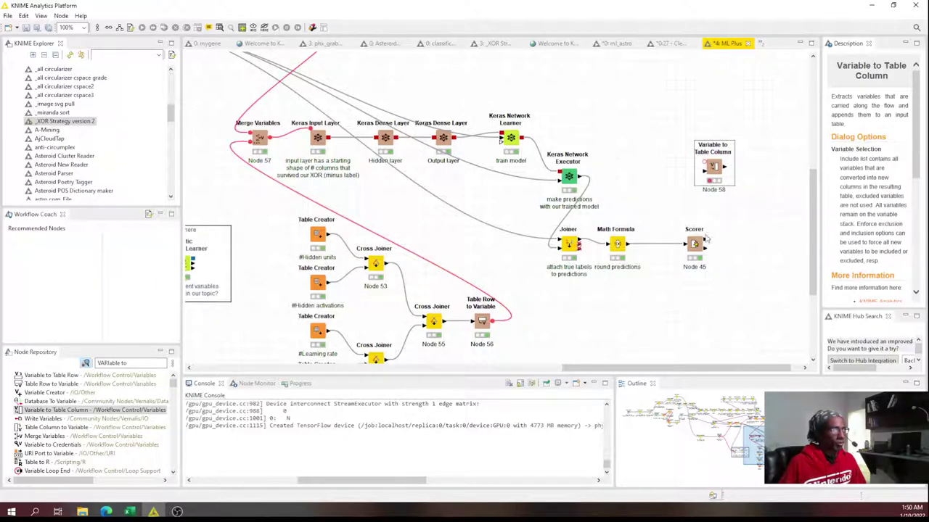
left_click(704, 237)
left_click_drag(706, 238, 705, 166)
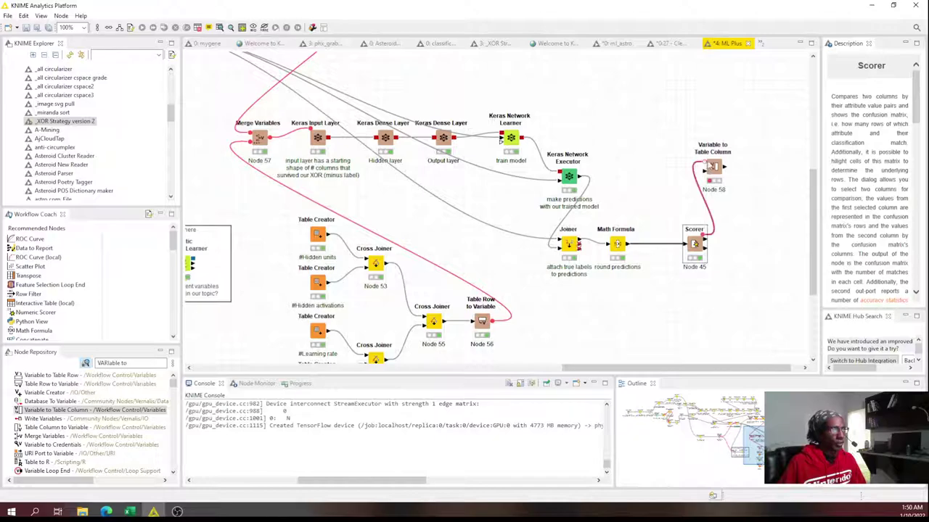
left_click_drag(707, 250, 711, 171)
- Execute the Variable to Table Column node and examine its output table and available flow variables
right_click(715, 167)
left_click(740, 180)
right_click(709, 167)
left_click(776, 385)
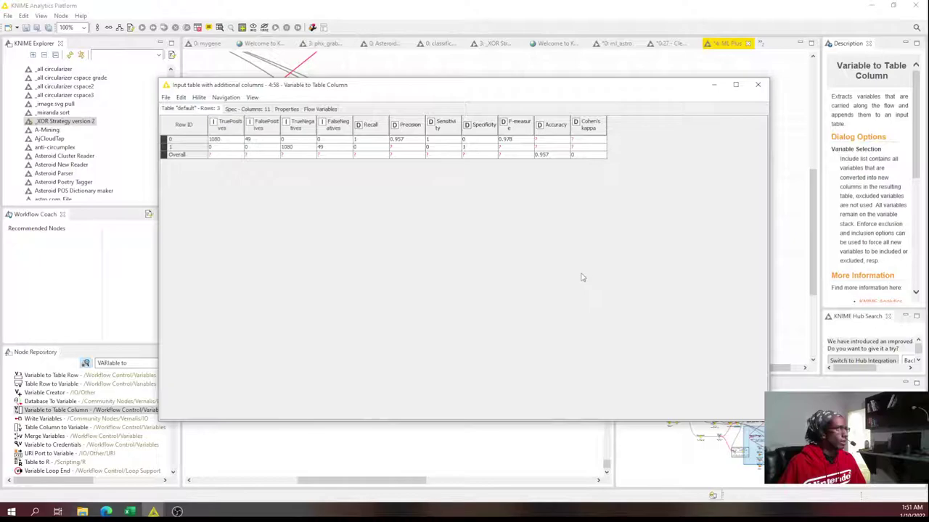
left_click(323, 109)
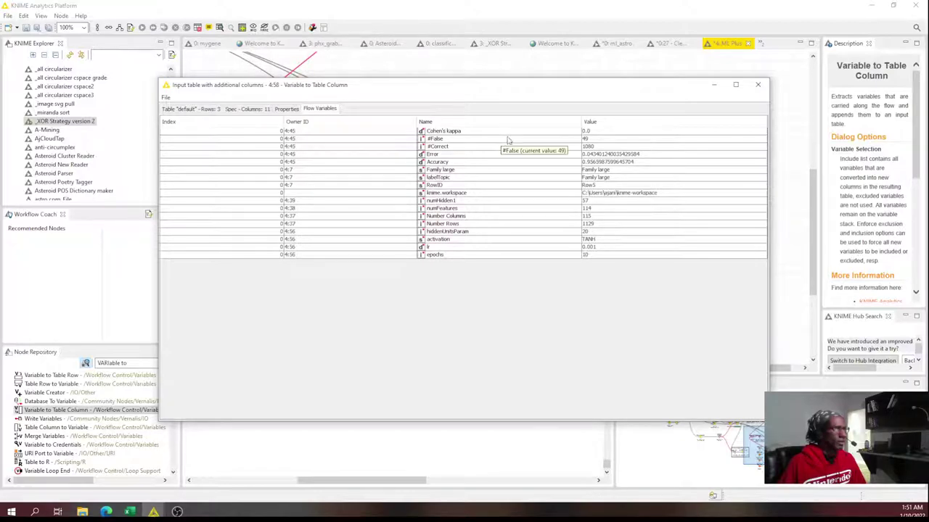
left_click(759, 86)
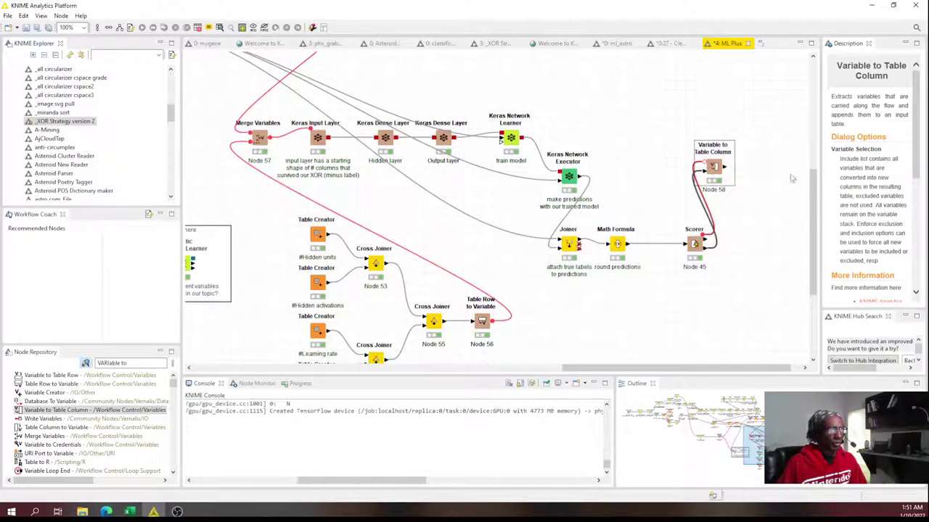
- Move the Variable to Table Column node beside the Scorer and include the labelTopic variable in its configuration
left_click_drag(716, 167, 755, 225)
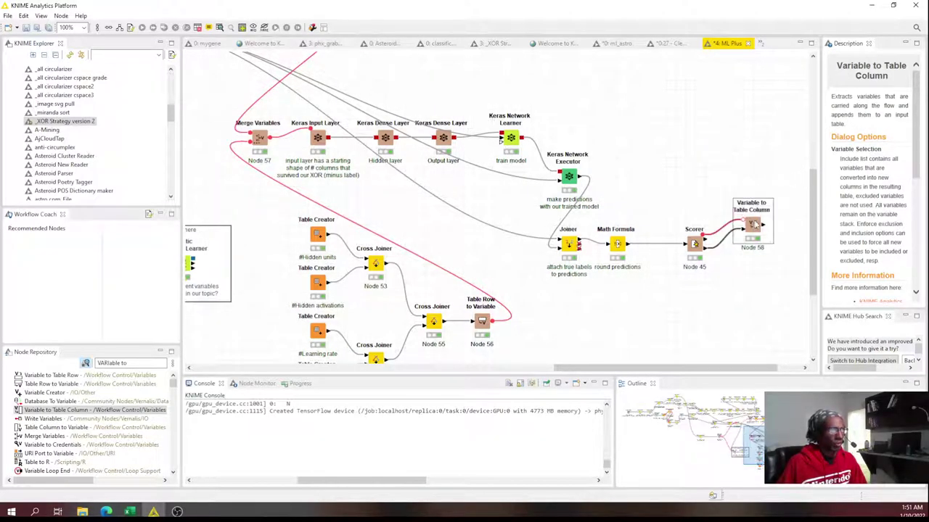
double_click(754, 225)
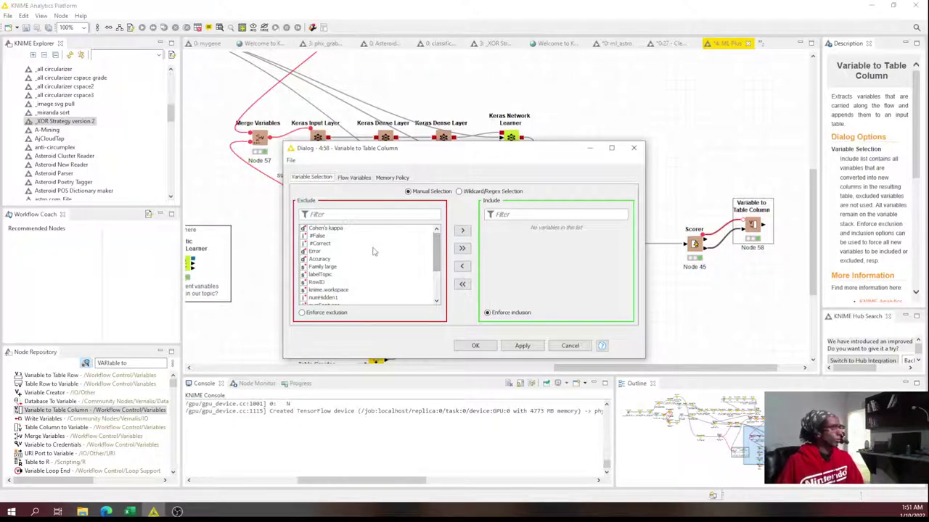
left_click_drag(436, 260, 438, 238)
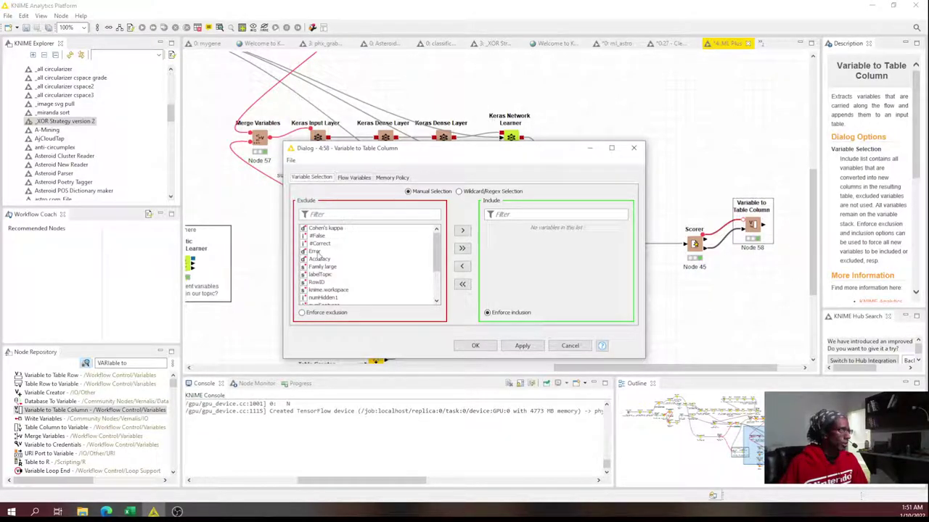
scroll(323, 275, "down", 1)
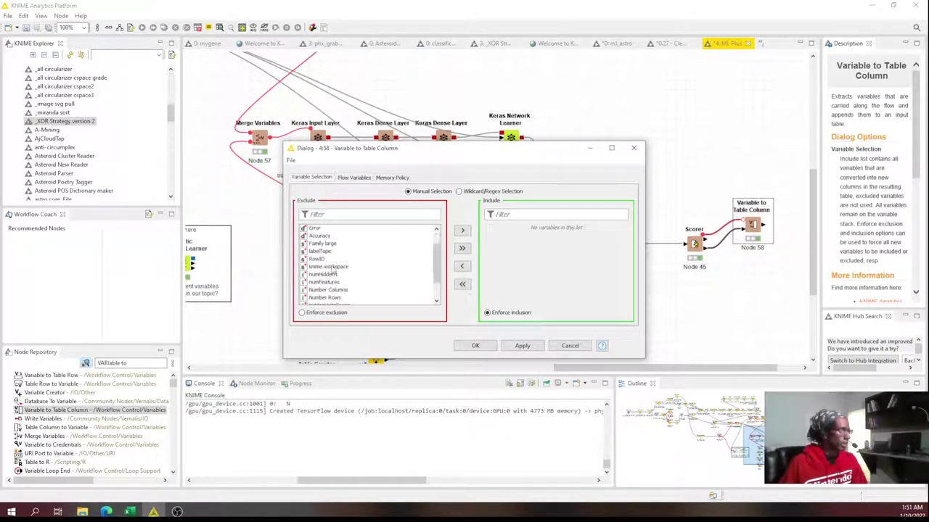
left_click(327, 252)
double_click(327, 252)
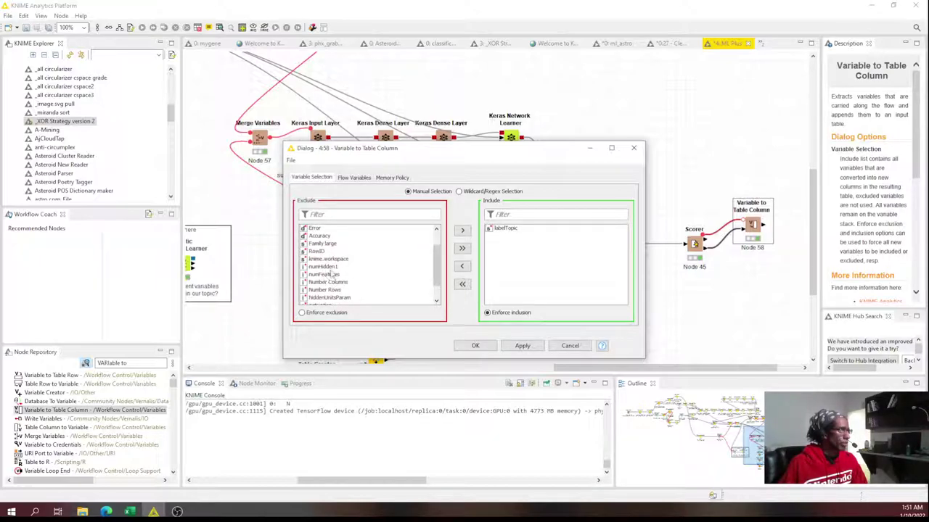
- Include the hiddenUnitsParam, activation, lr, epochs and numFeatures variables as appended columns
left_click(335, 275)
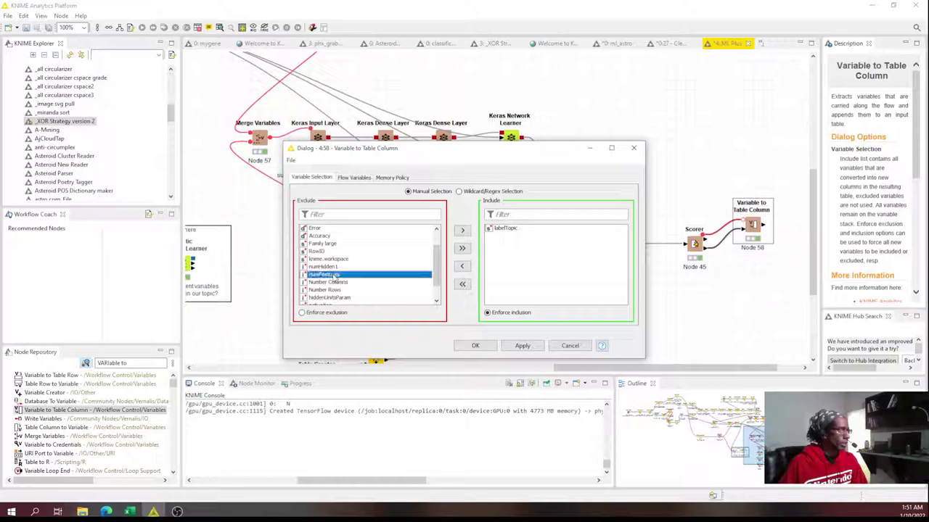
scroll(338, 272, "down", 1)
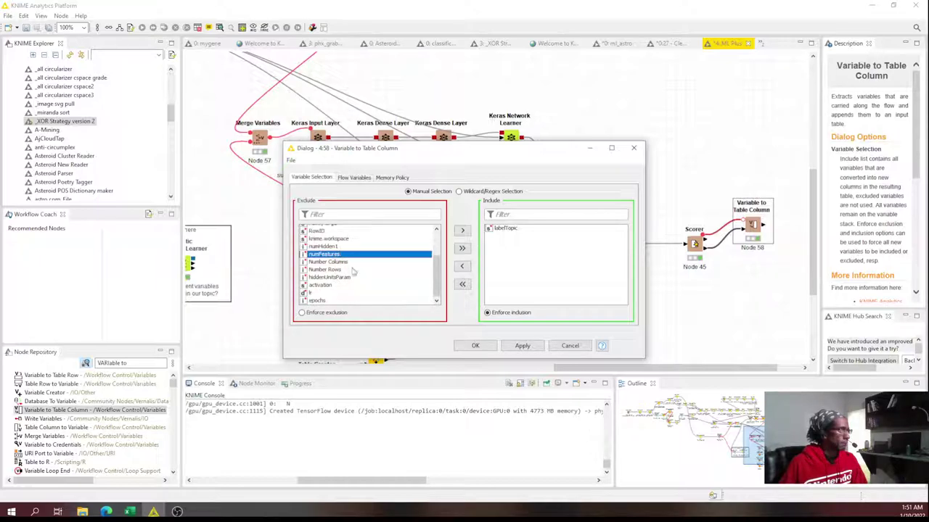
double_click(347, 282)
double_click(347, 283)
left_click(313, 294)
double_click(312, 294)
double_click(317, 301)
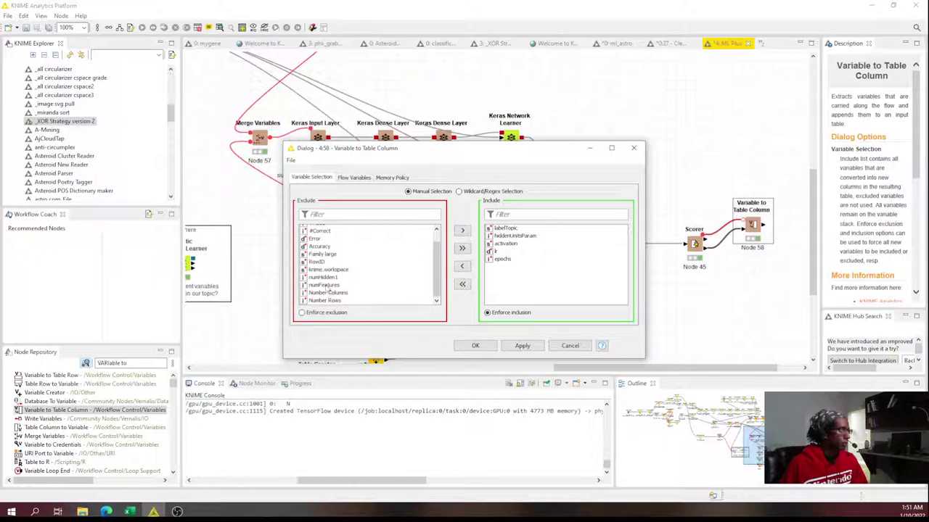
double_click(325, 285)
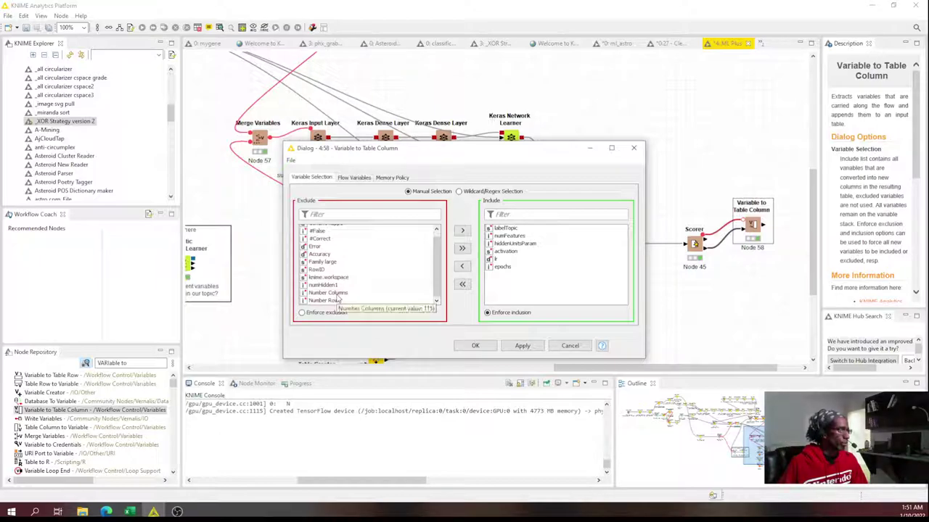
- Include the Error and Cohen's kappa variables as well and apply the Variable to Table Column configuration
scroll(347, 299, "up", 1)
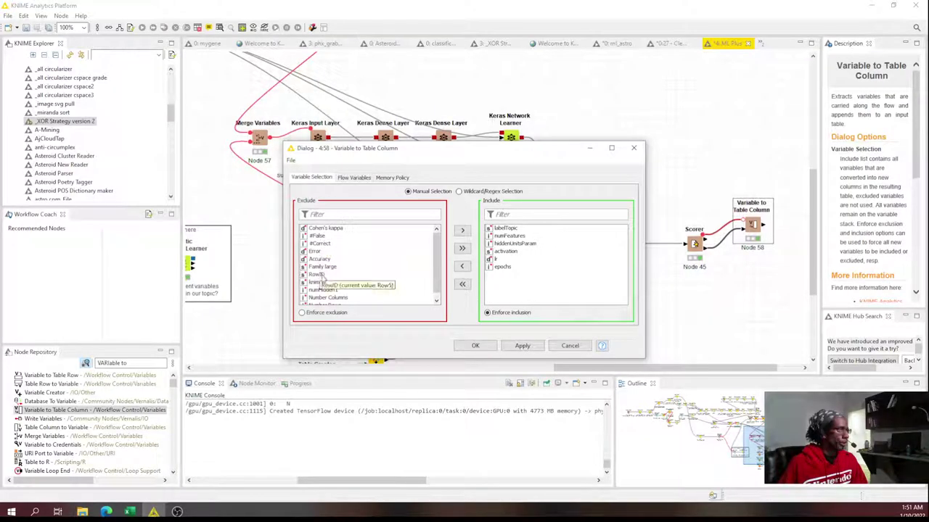
scroll(355, 271, "down", 1)
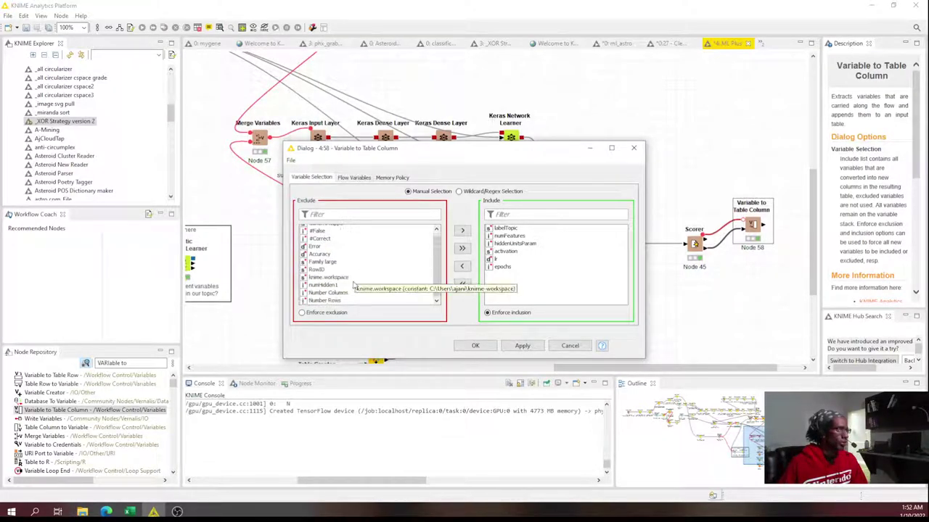
scroll(341, 280, "up", 1)
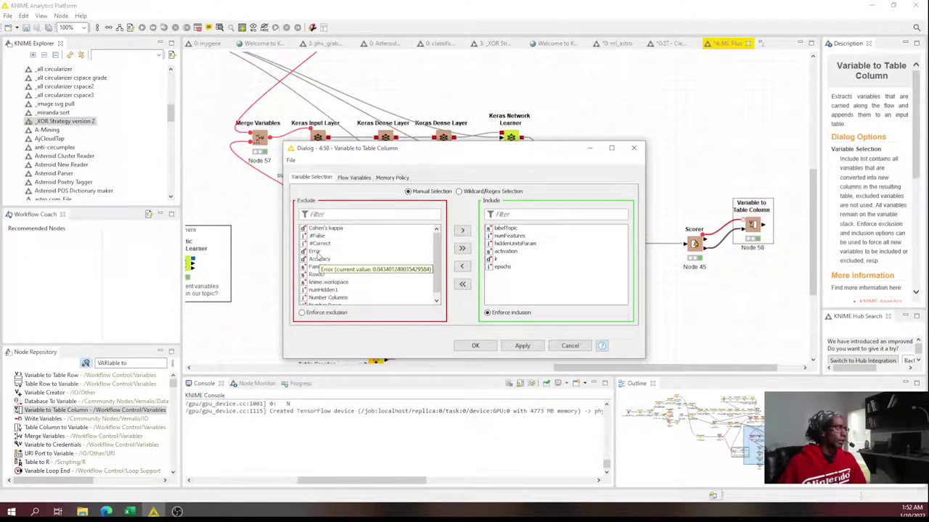
double_click(318, 252)
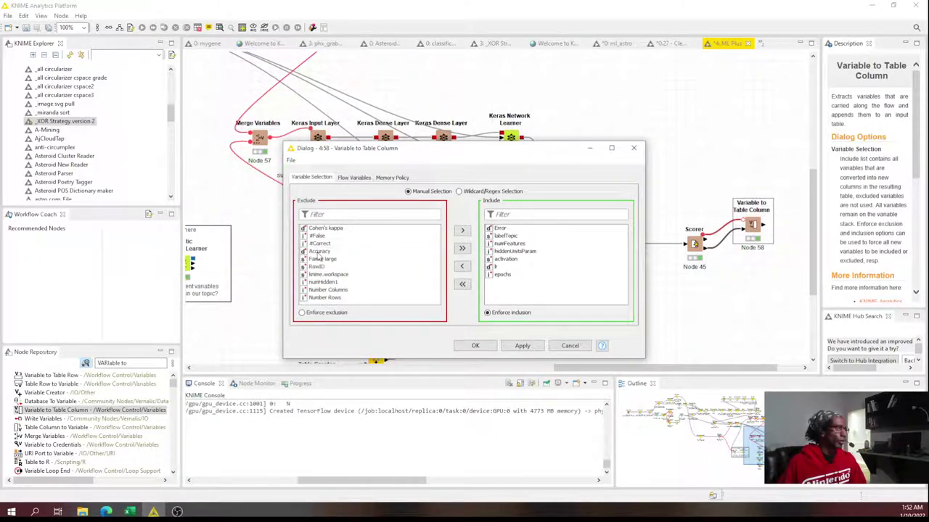
left_click(332, 230)
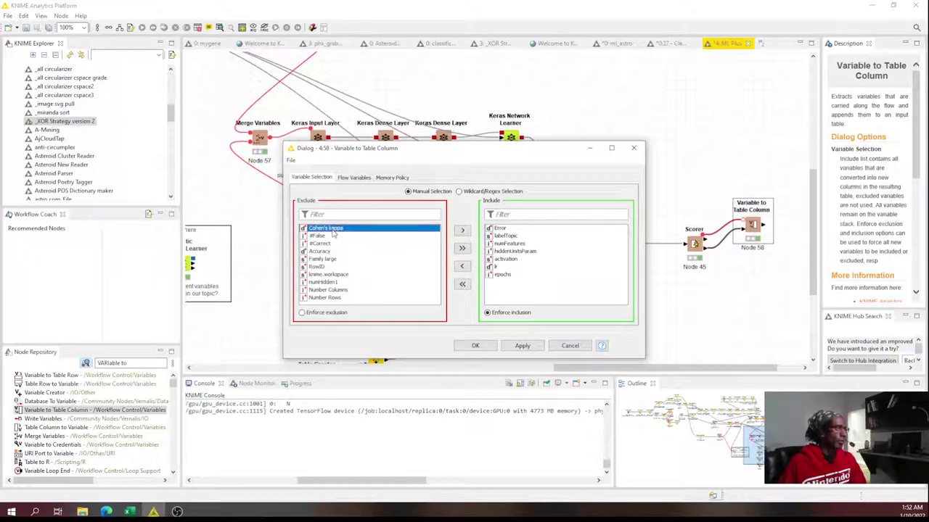
double_click(332, 230)
left_click(475, 346)
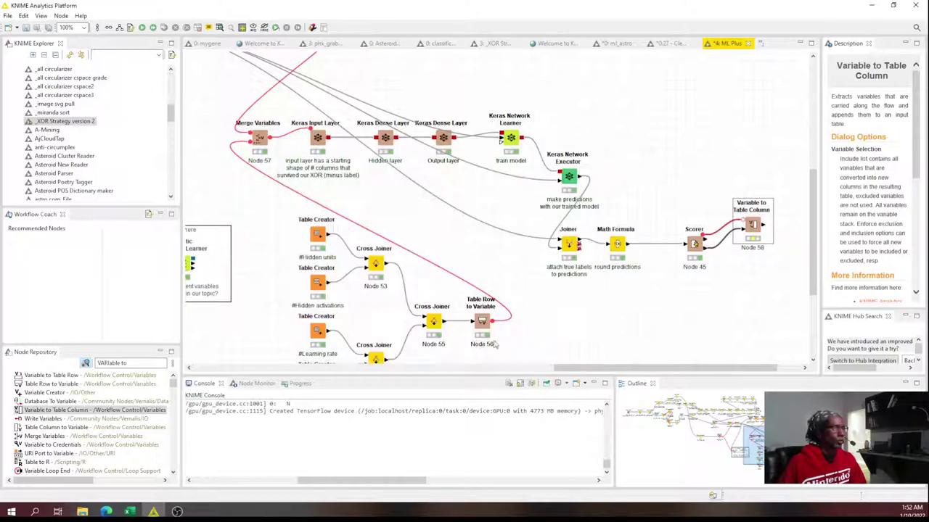
- Execute the Variable to Table Column node and examine the appended parameter columns in its output table
right_click(753, 225)
right_click(755, 228)
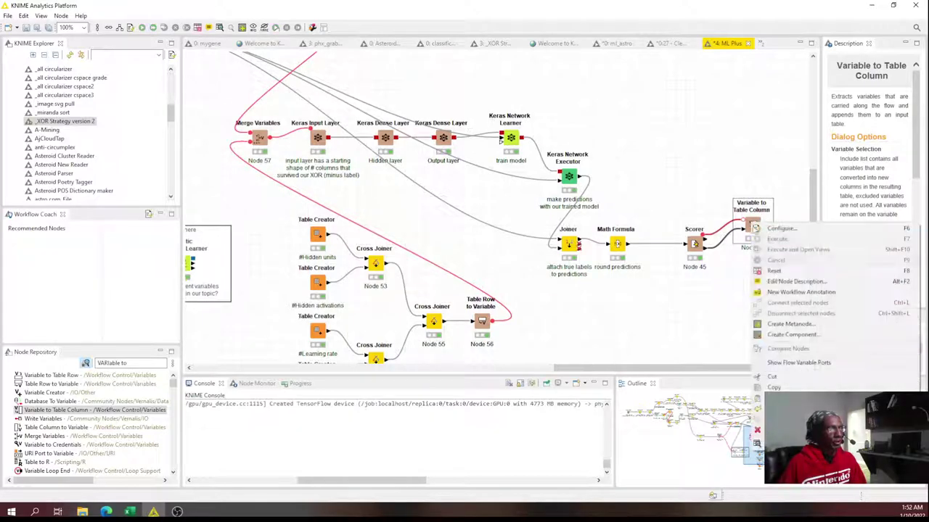
left_click(791, 436)
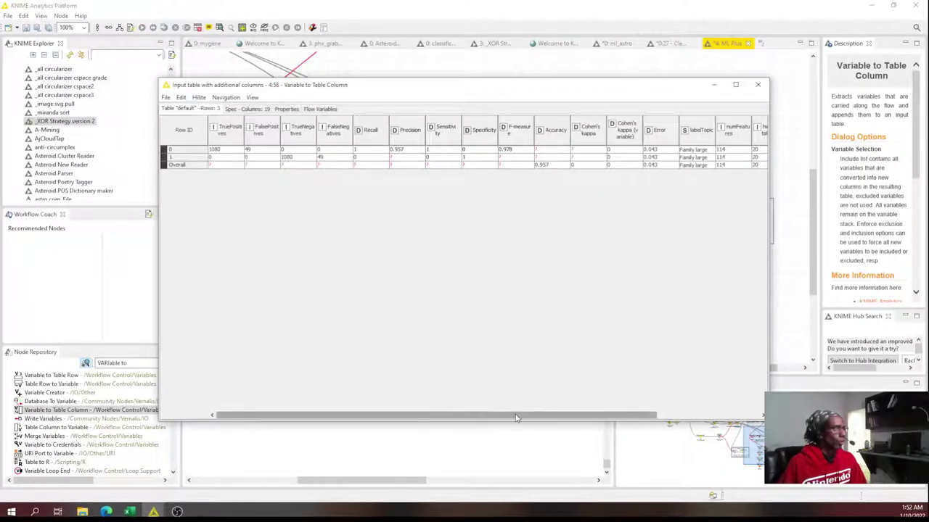
left_click_drag(516, 417, 620, 417)
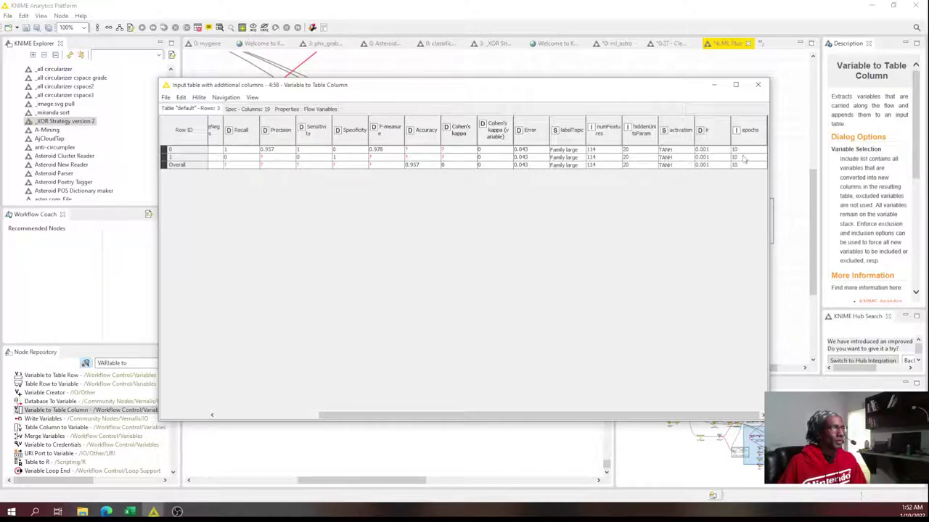
left_click(759, 87)
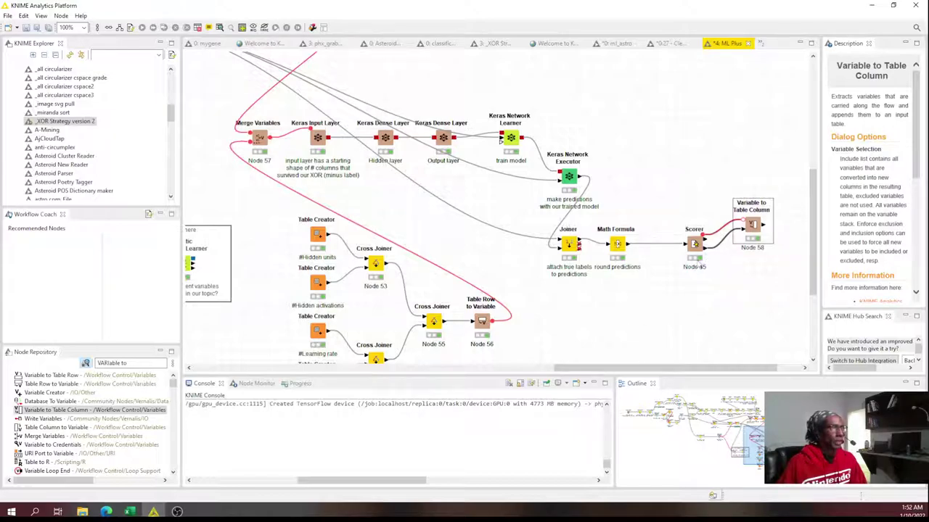
- Label the Scorer node "get accuracy stats"
double_click(699, 269)
type("get")
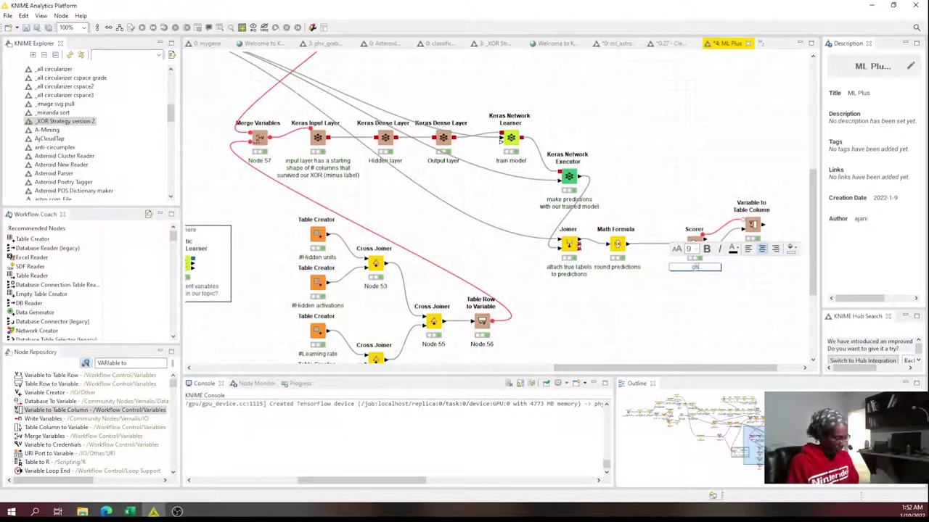
type("labcuracy")
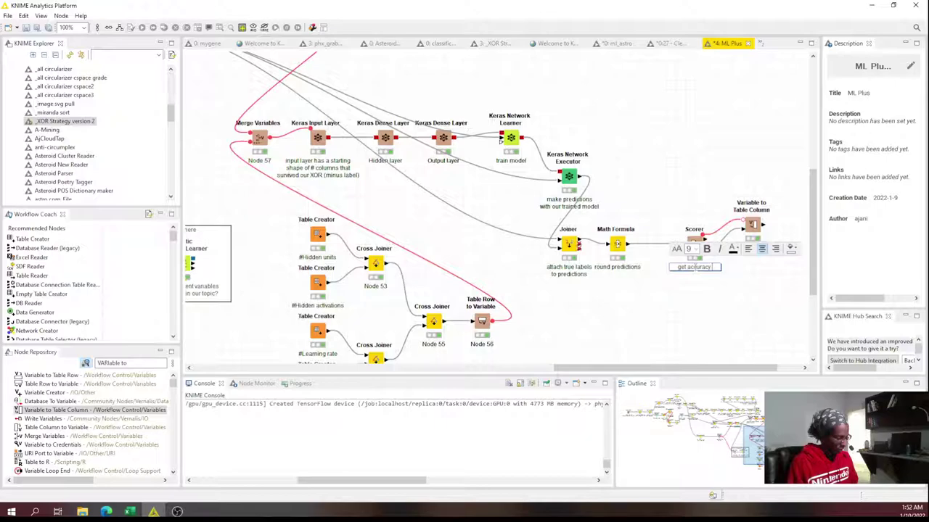
type(" stats")
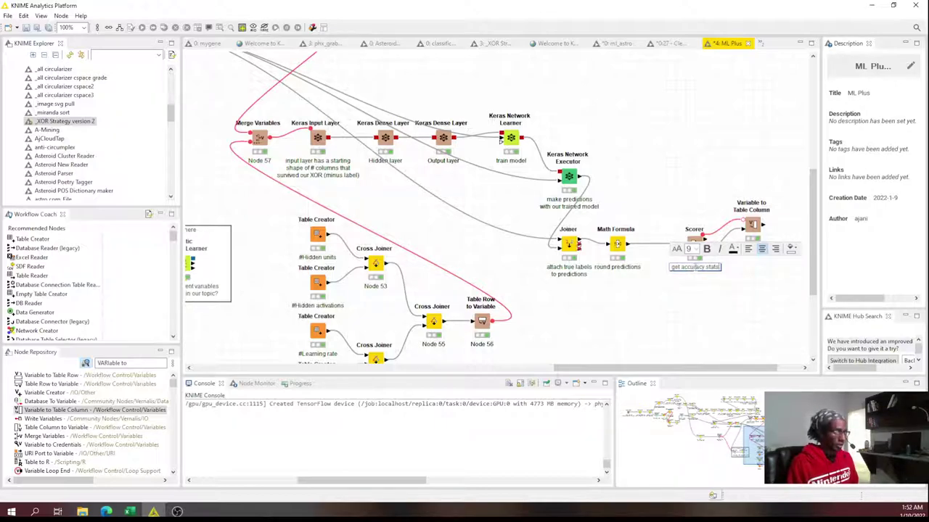
left_click(746, 307)
- Label the Variable to Table Column node "attach various params" and shift it slightly away from the Scorer
double_click(752, 247)
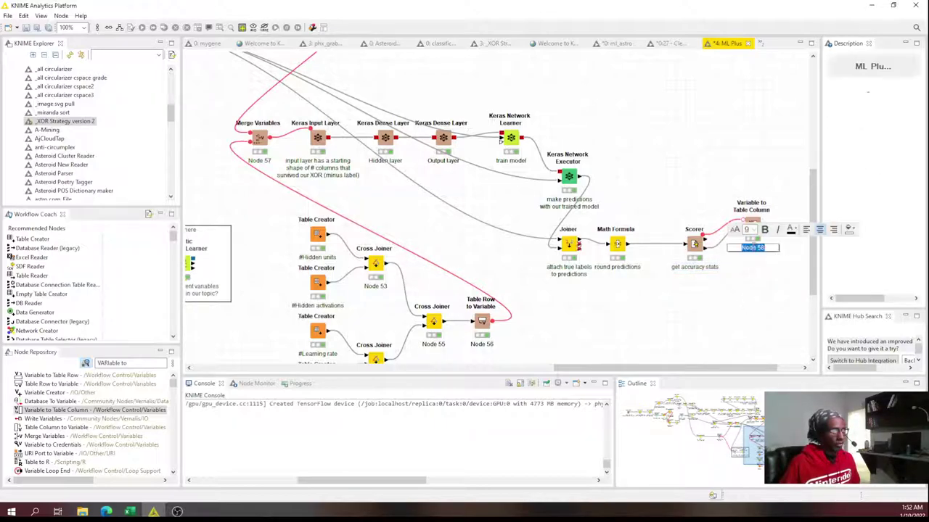
type("ad")
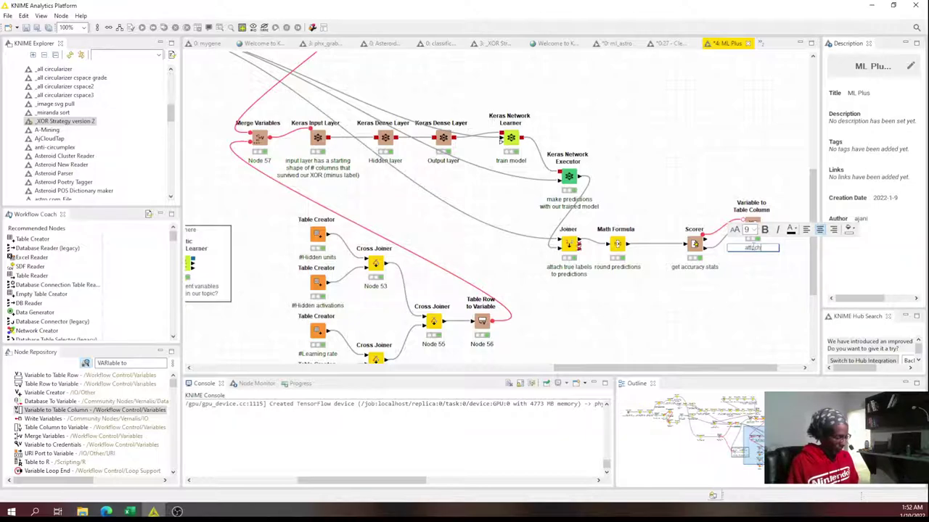
type("tach various params")
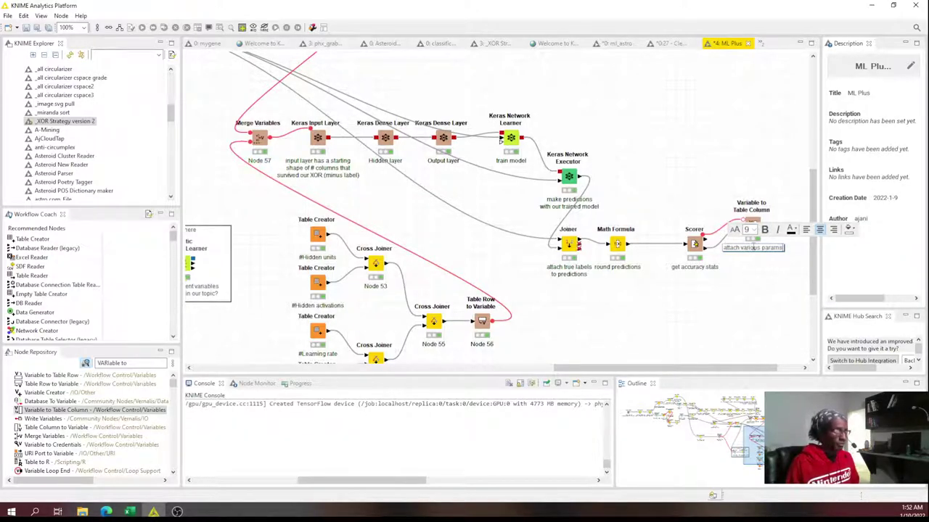
left_click(752, 222)
left_click_drag(752, 222, 762, 234)
- Review the Variable to Table Column output table again, close it and return to the hyperparameter part of the workflow
right_click(762, 235)
left_click(769, 241)
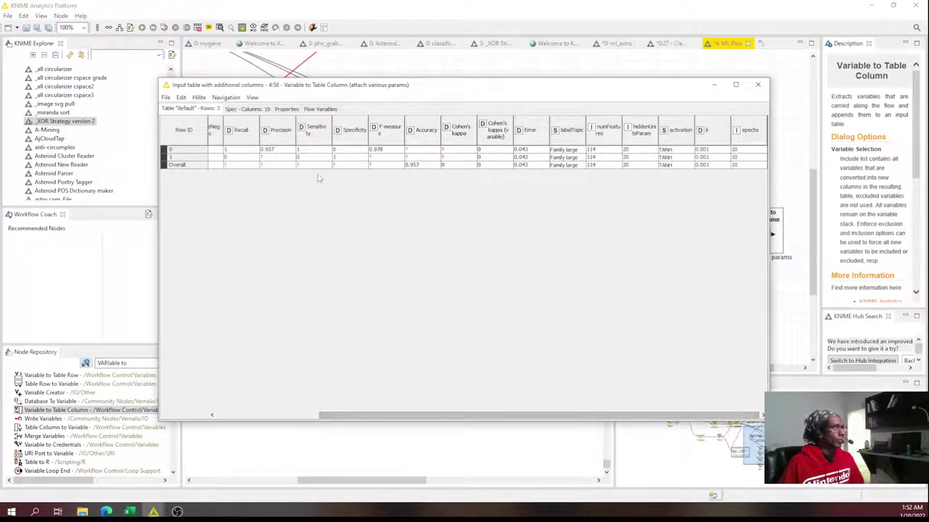
left_click(758, 84)
left_click_drag(726, 368, 676, 368)
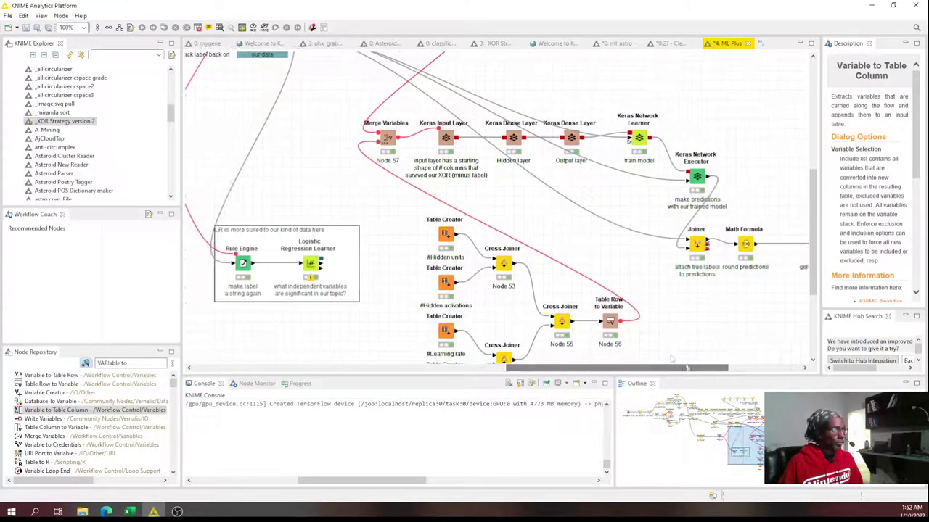
- Replace the Table Row to Variable node after the last Cross Joiner with a Table Row To Variable Loop Start node
left_click(610, 321)
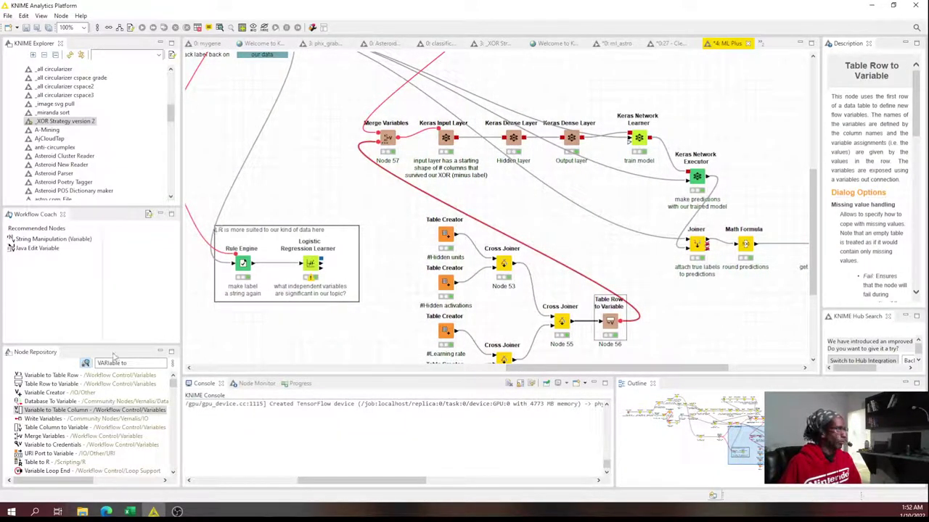
left_click(129, 362)
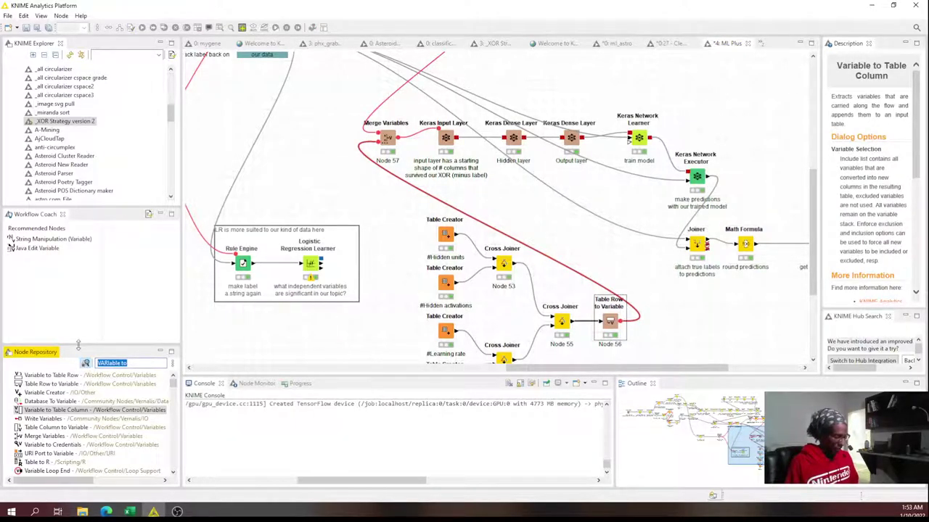
type("t")
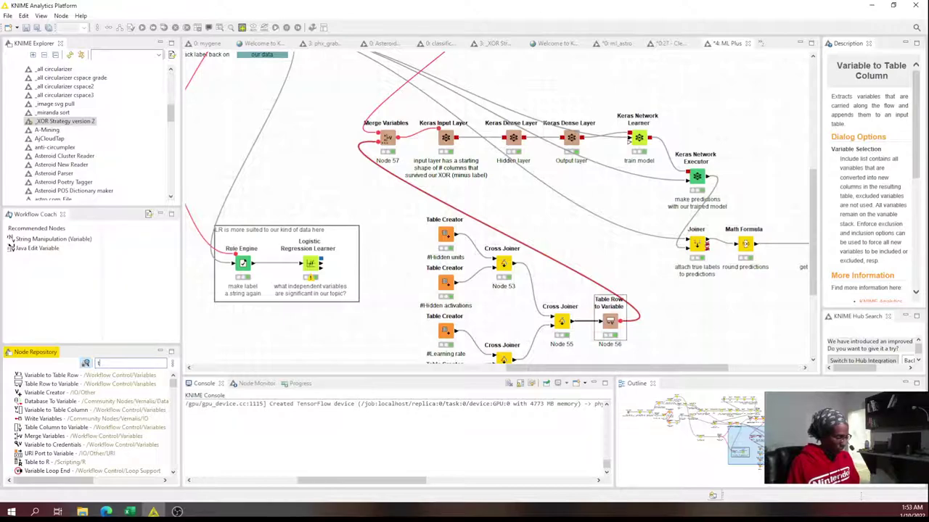
type("able row to variabl")
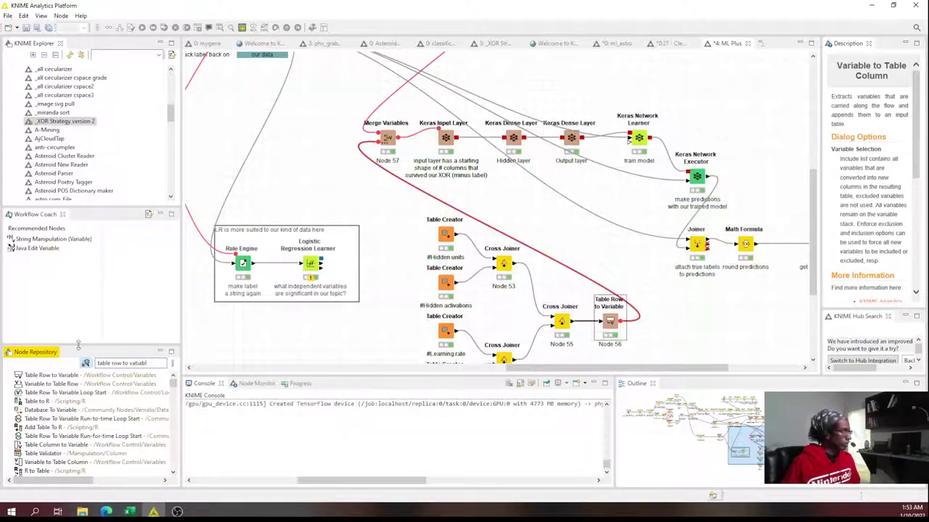
left_click_drag(94, 393, 697, 317)
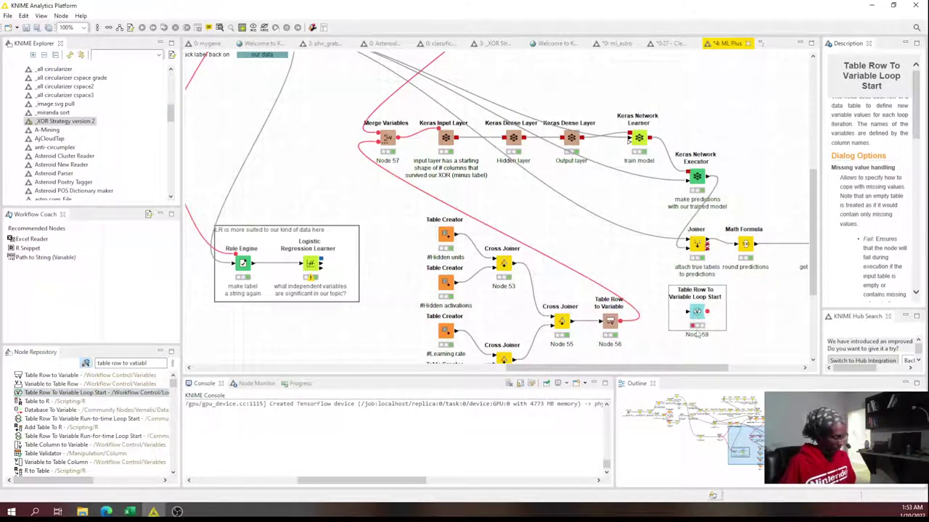
left_click(693, 327)
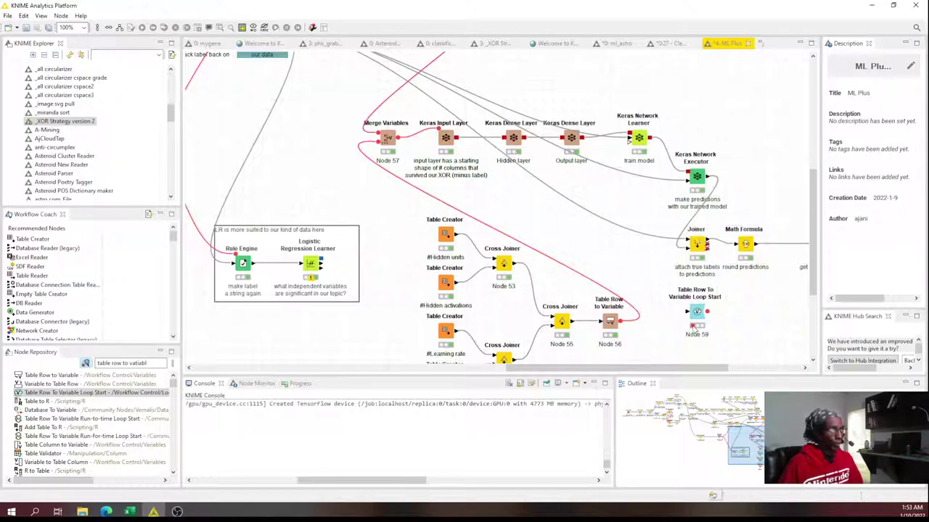
left_click_drag(695, 312, 609, 320)
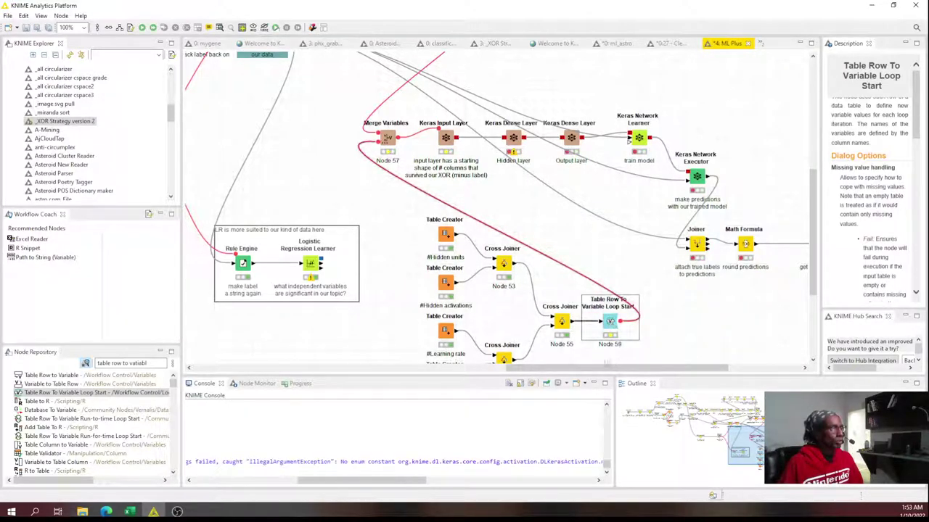
- Add a Loop End node at the end of the workflow and connect the Variable to Table Column output to it
left_click_drag(613, 368, 686, 367)
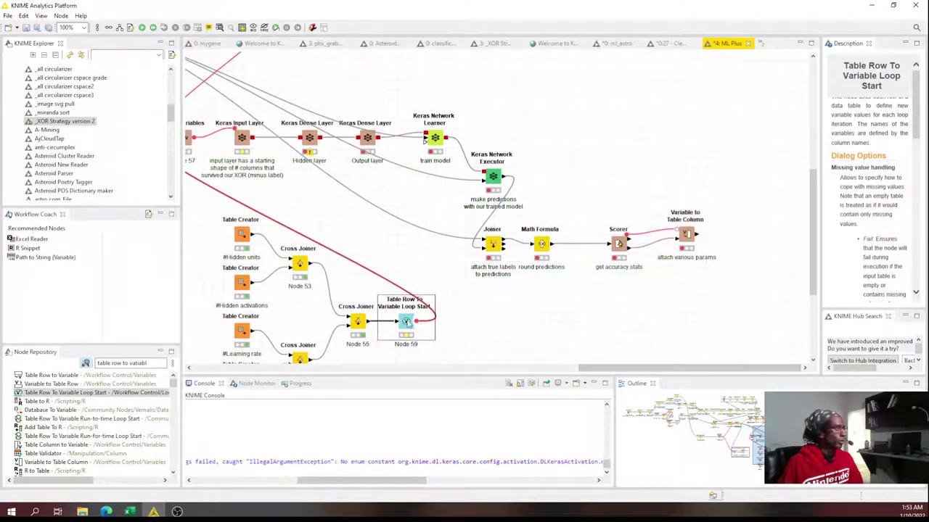
left_click(152, 363)
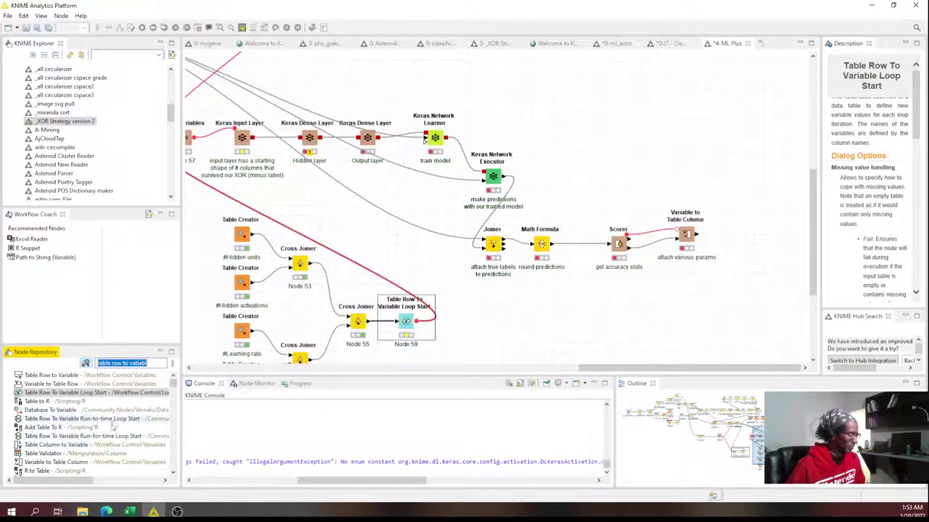
scroll(99, 440, "down", 2)
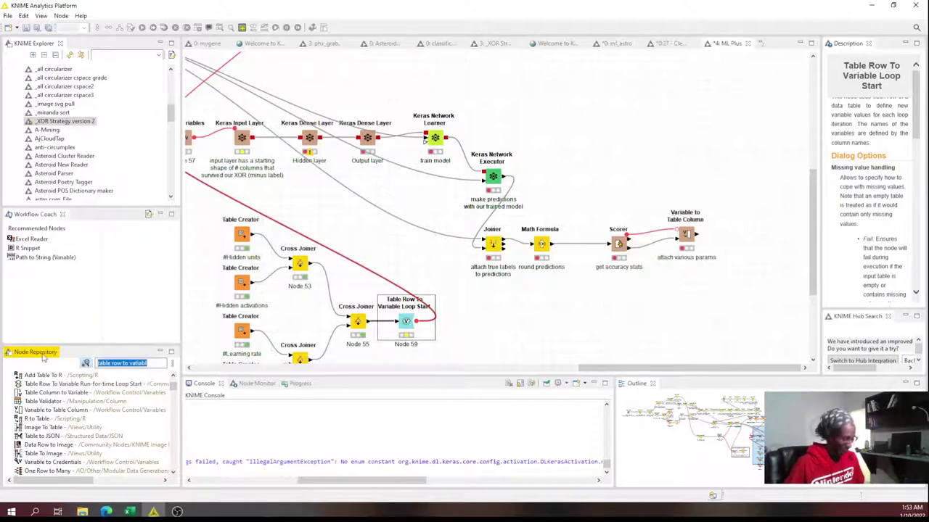
type("loop end")
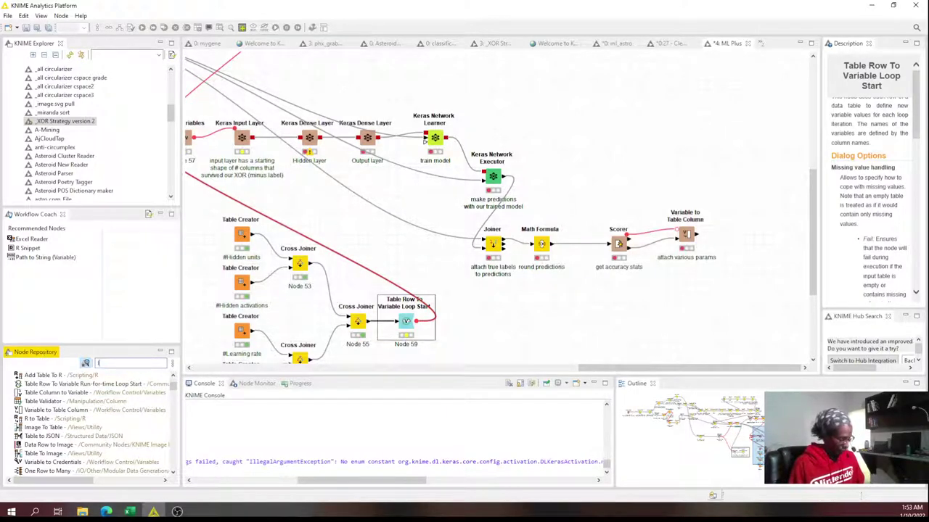
left_click_drag(43, 375, 751, 239)
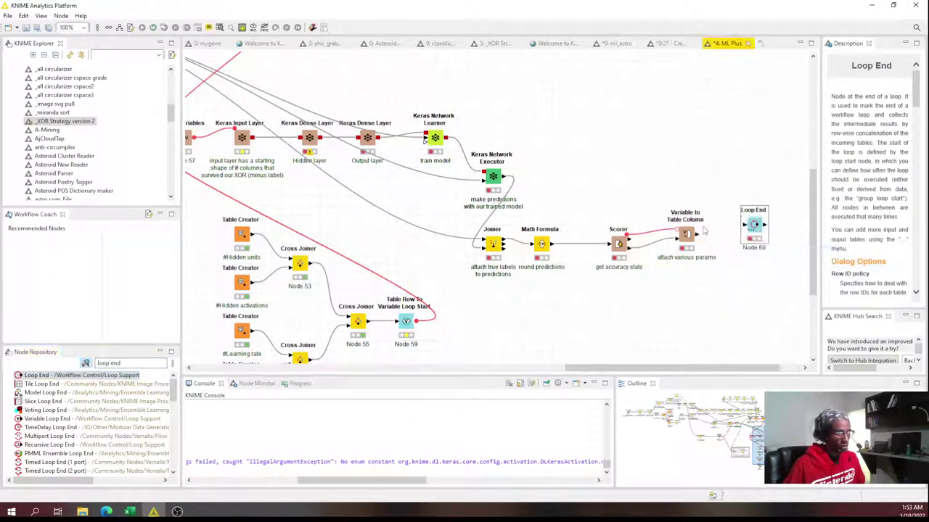
left_click_drag(695, 233, 752, 227)
- Configure the Loop End node to generate new row IDs and allow variable column types
left_click(755, 225)
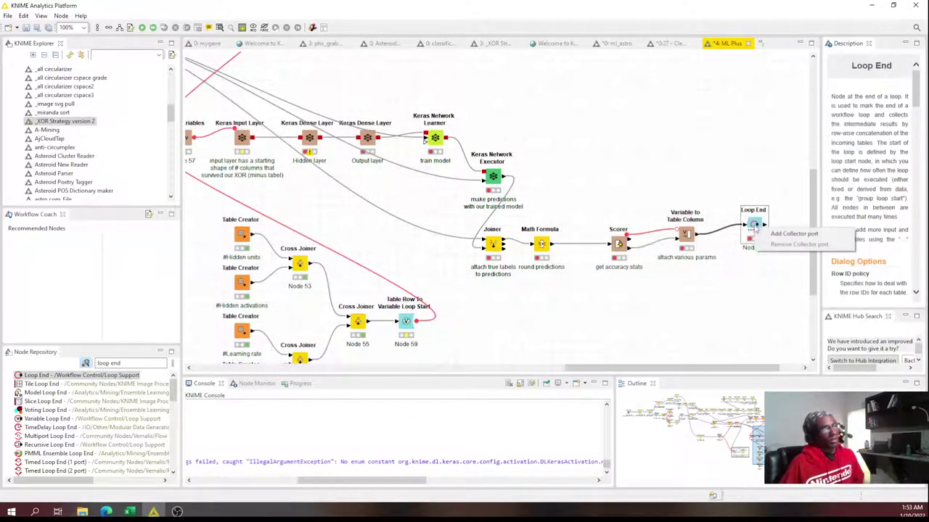
double_click(754, 225)
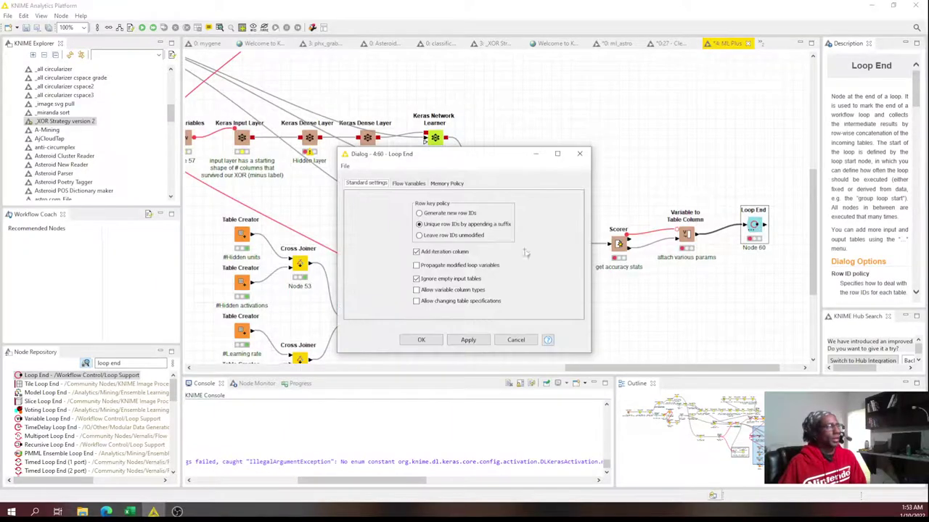
left_click(433, 216)
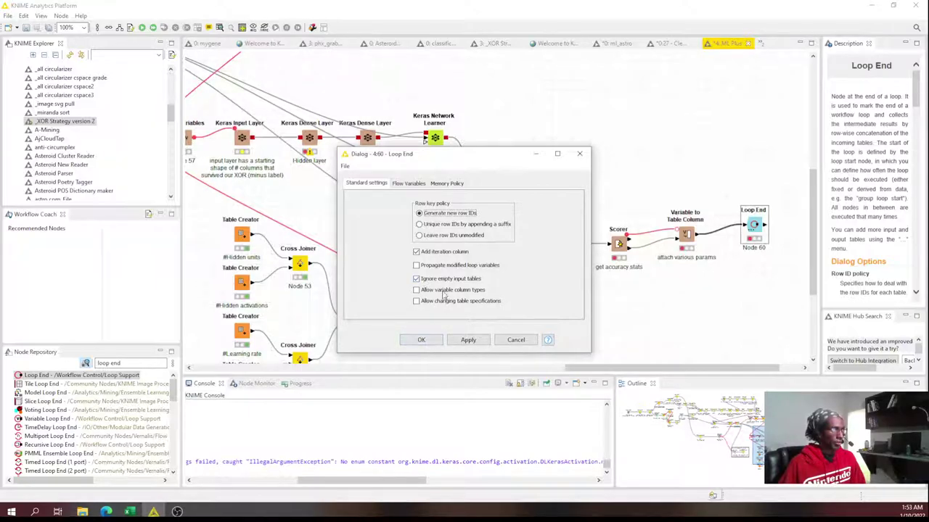
left_click(444, 292)
left_click(433, 342)
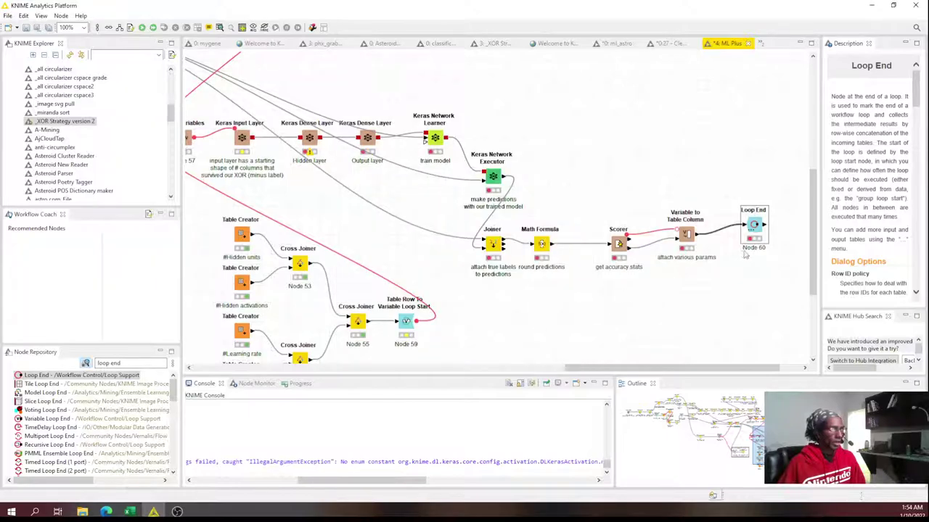
- Label the Table Row To Variable Loop Start node "for every combination of params..."
double_click(408, 344)
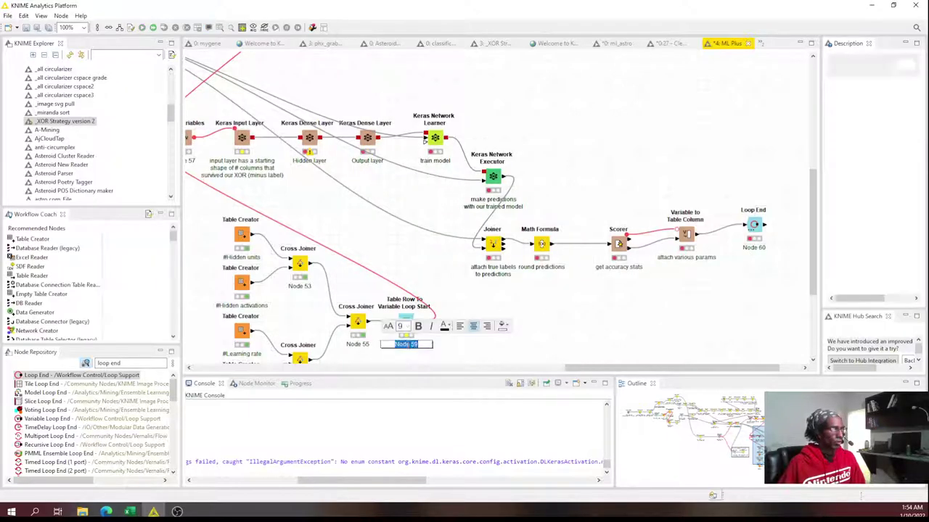
type("for every combi")
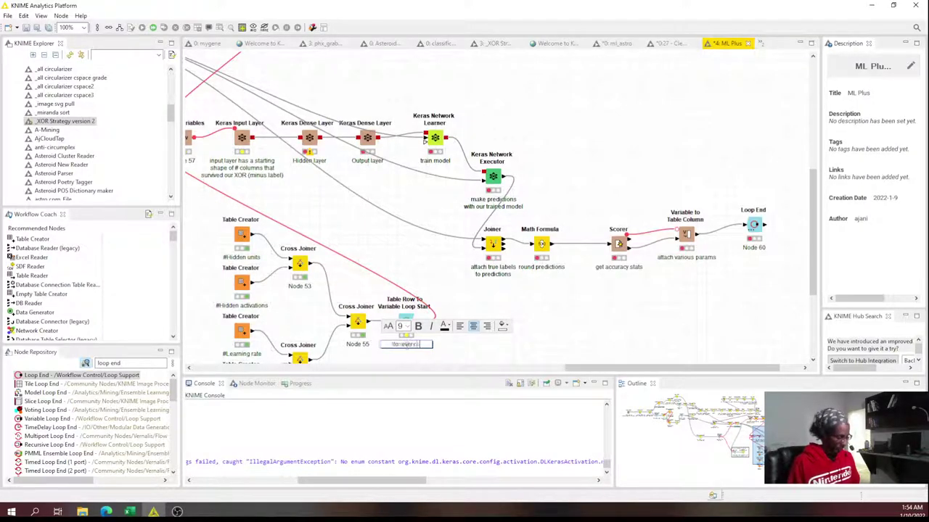
type("nation")
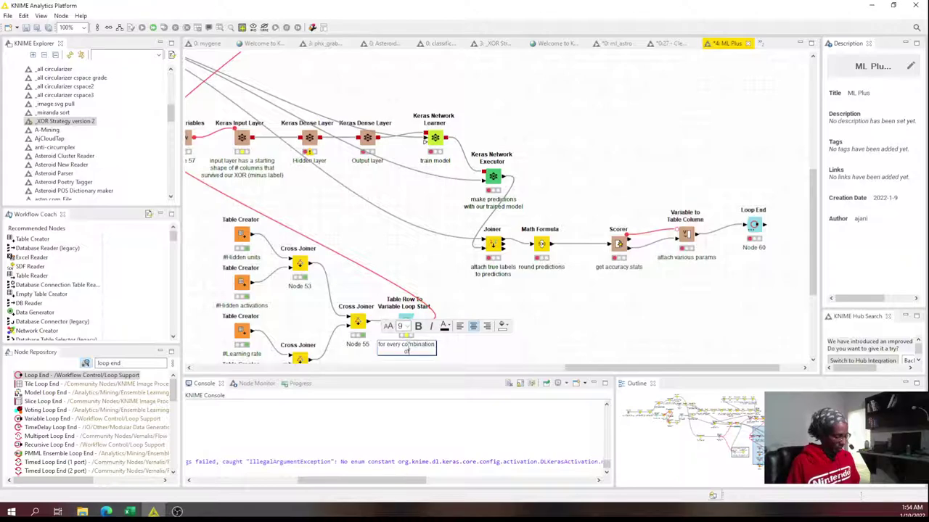
type(" of params.")
left_click(767, 250)
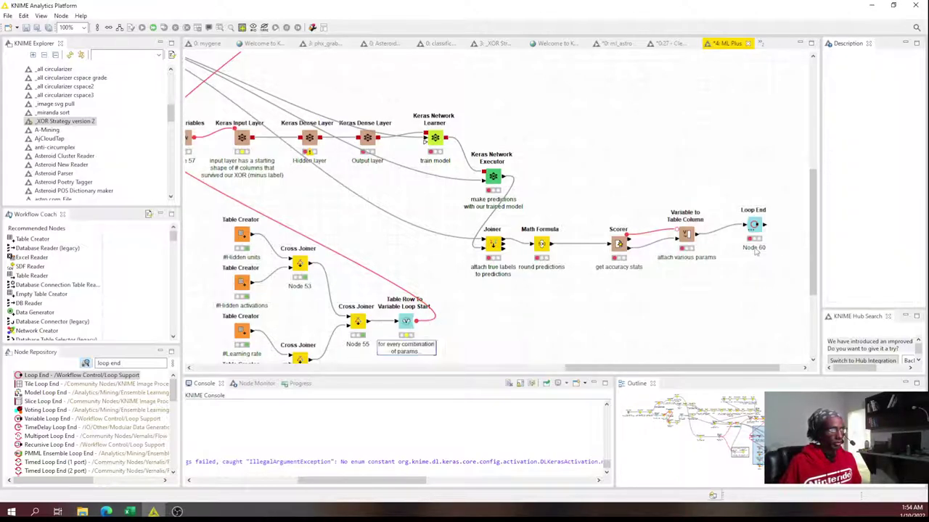
- Label the Loop End node "see how our model did"
left_click(755, 247)
type("see how our model did")
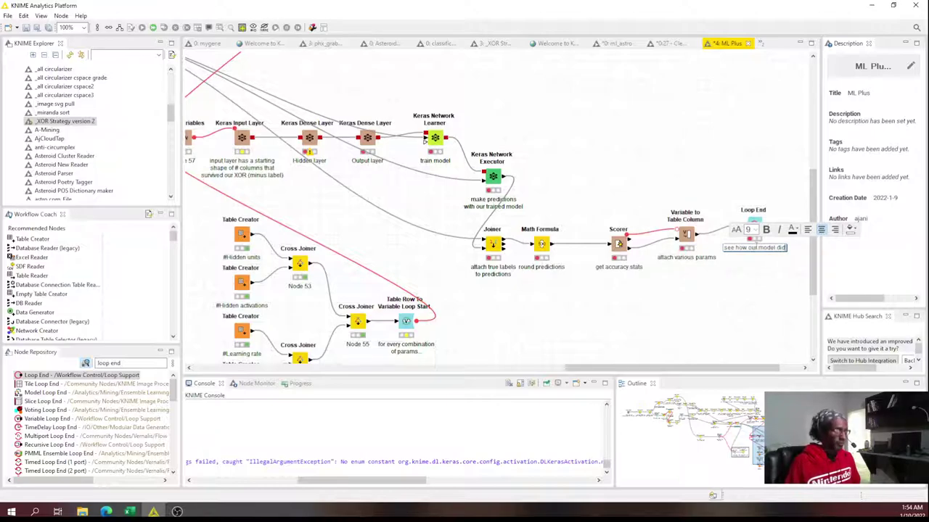
left_click(769, 299)
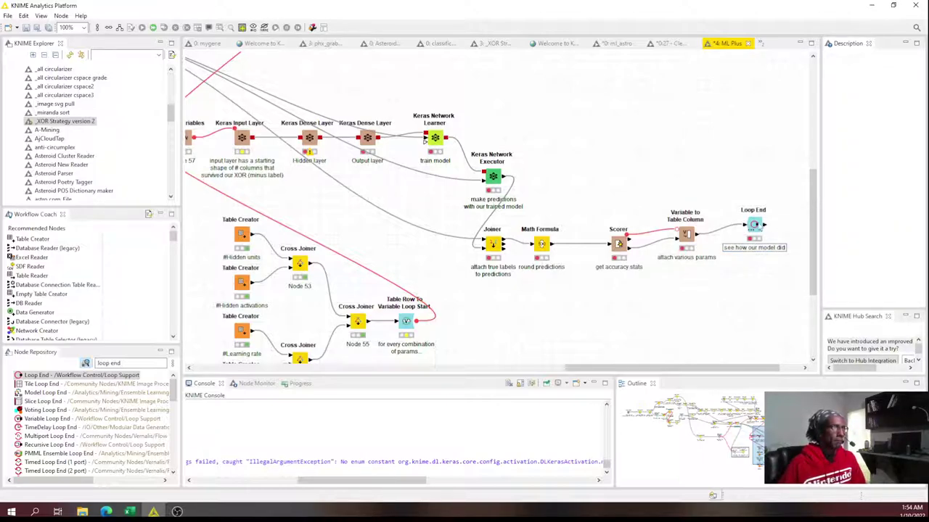
- Execute the Loop End node to run the whole parameter loop
left_click(754, 225)
right_click(759, 212)
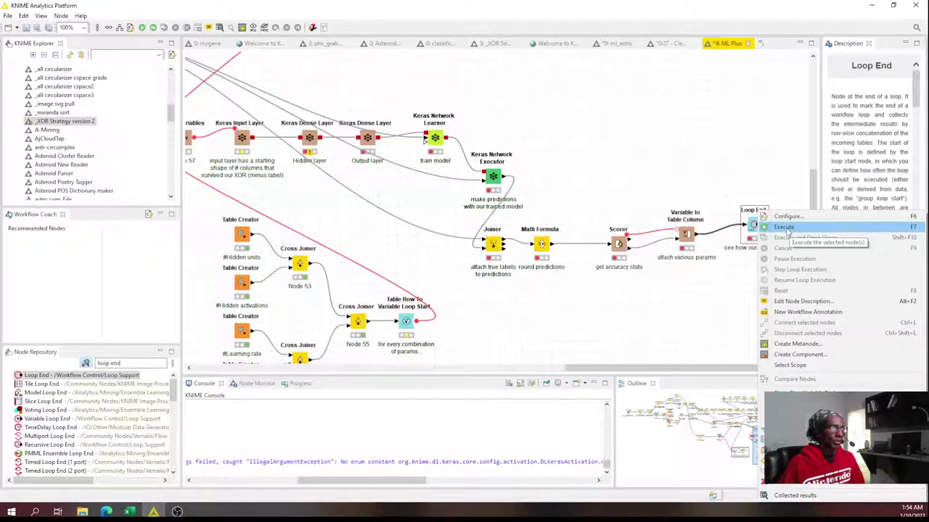
left_click(784, 227)
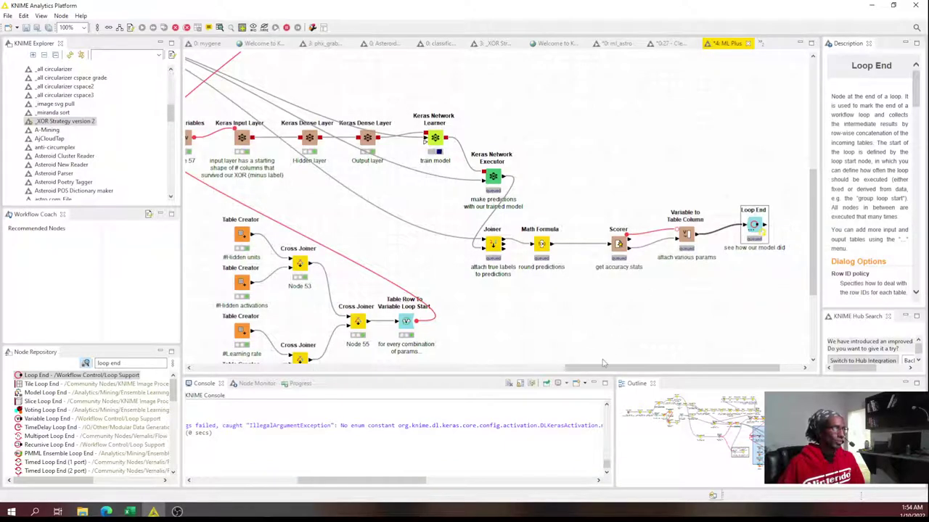
- Open the Keras Network Learner's Learning Monitor and watch the training accuracy across loop iterations
left_click_drag(602, 368, 553, 372)
right_click(570, 141)
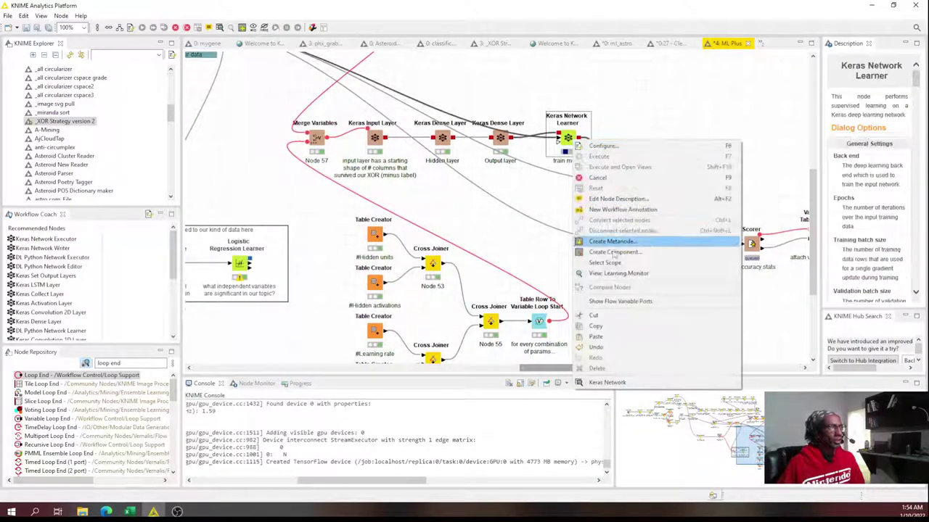
left_click(636, 275)
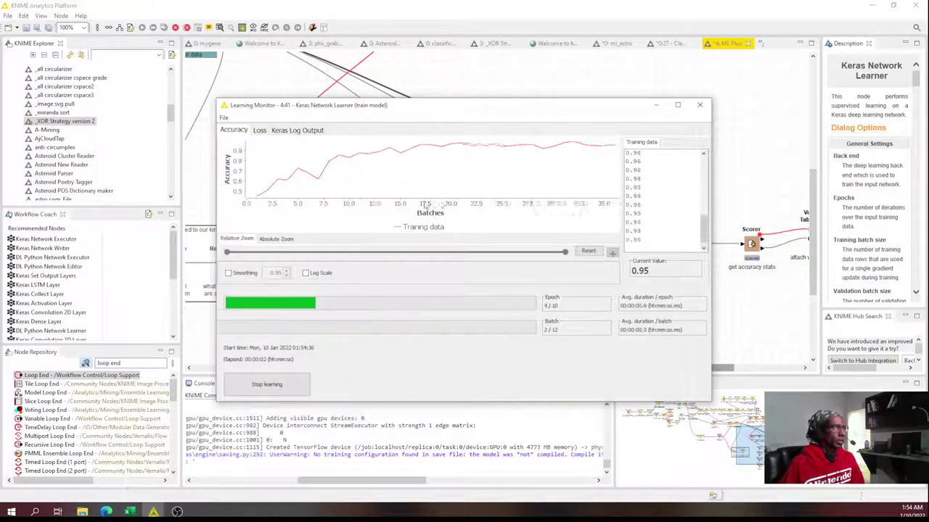
left_click_drag(341, 110, 461, 193)
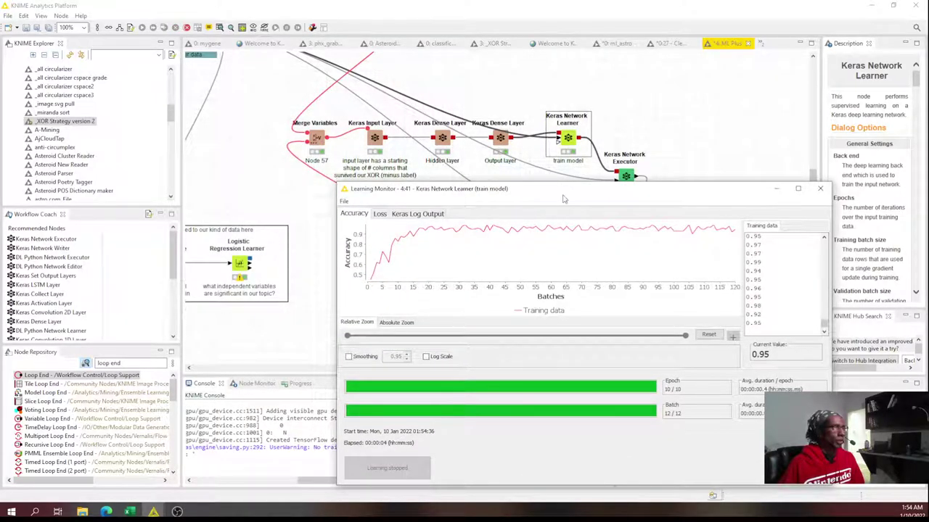
left_click_drag(563, 199, 478, 108)
left_click_drag(569, 110, 455, 92)
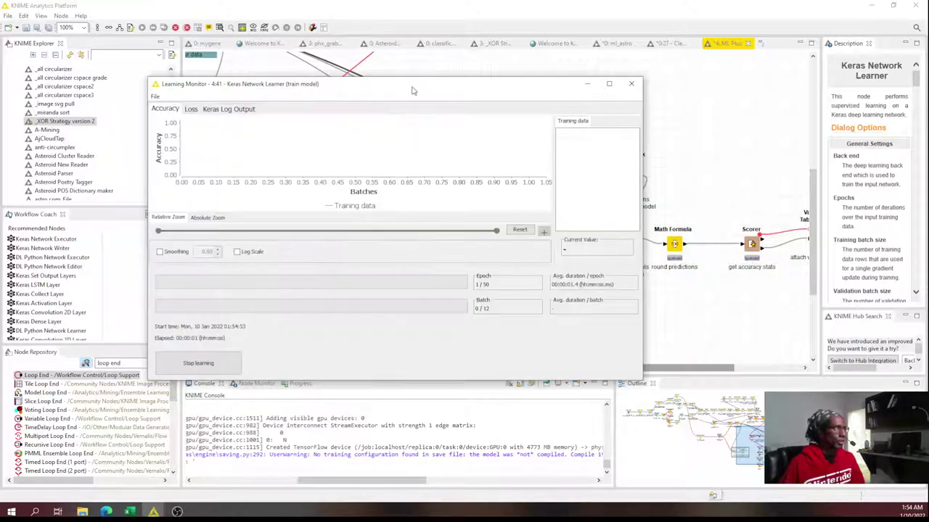
left_click_drag(412, 90, 484, 110)
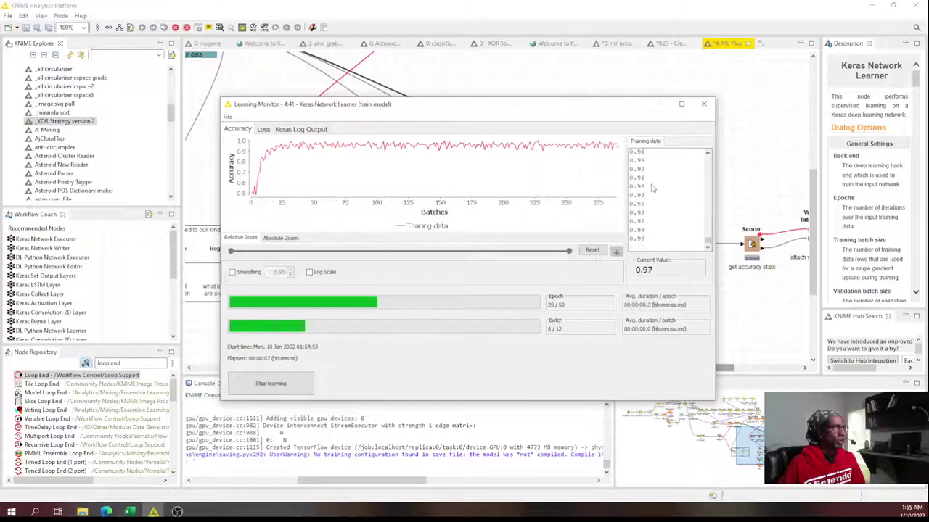
- Examine the training loss curve with smoothing enabled, then close the Learning Monitor
left_click(264, 129)
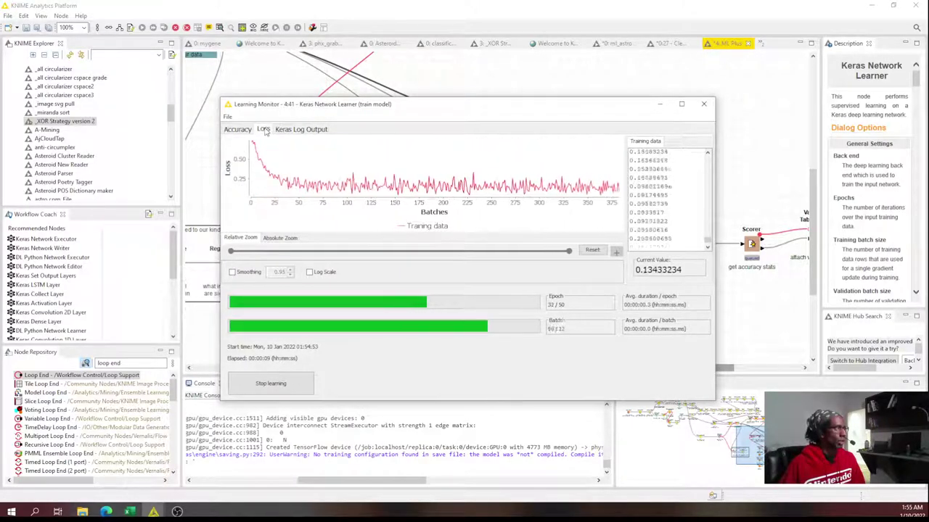
left_click(233, 273)
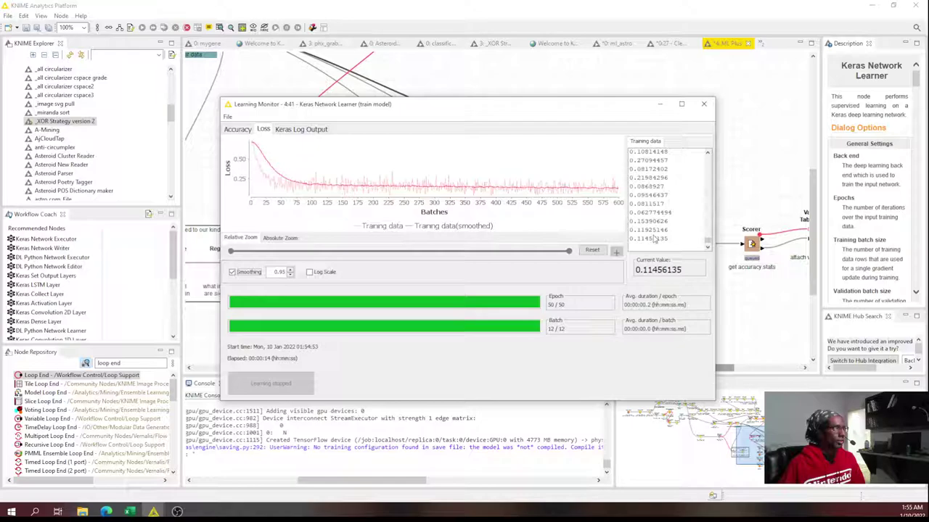
left_click(703, 103)
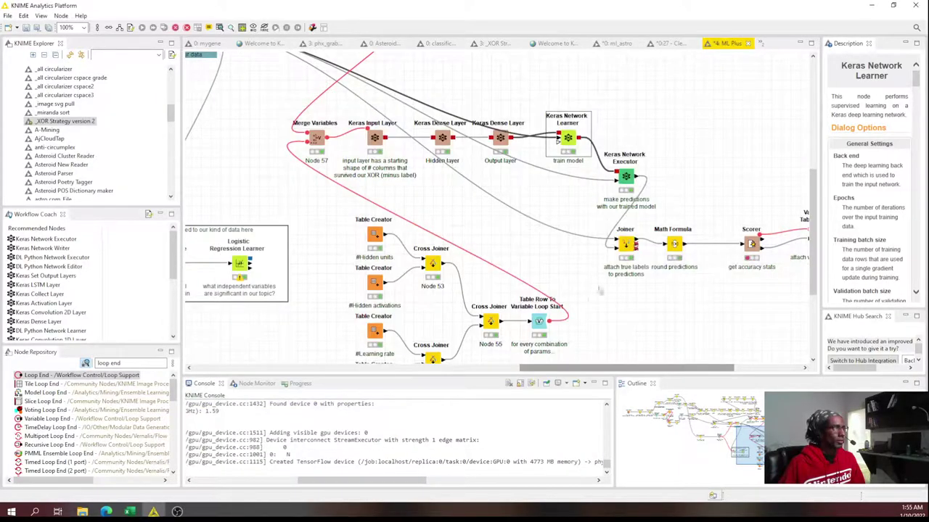
left_click_drag(575, 367, 641, 368)
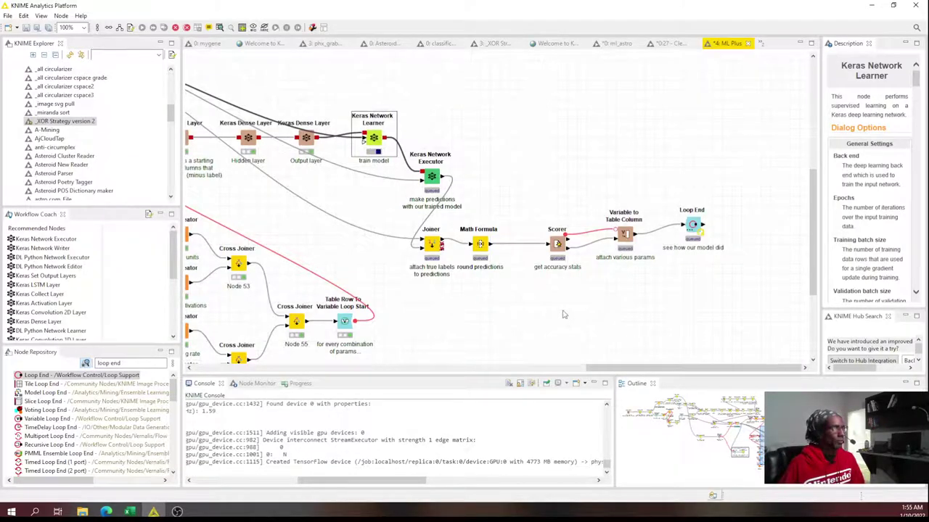
left_click(342, 328)
right_click(341, 326)
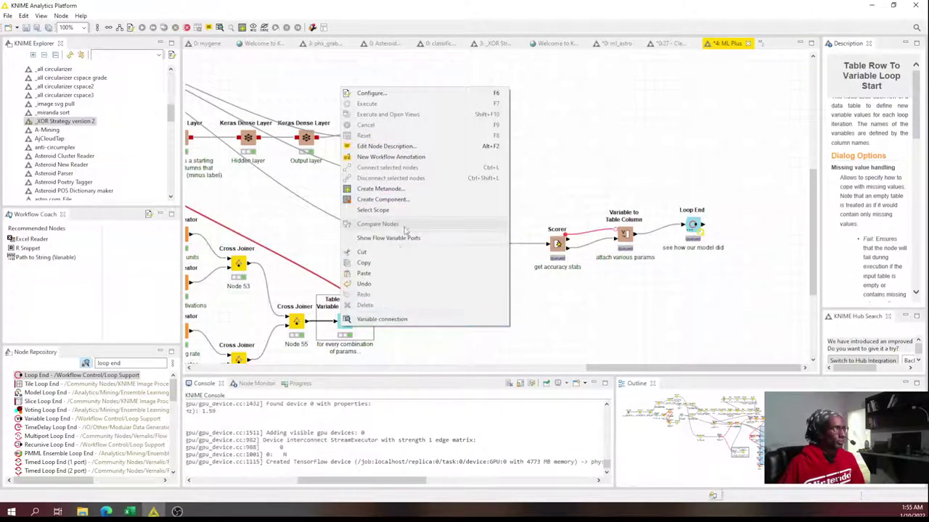
left_click(511, 156)
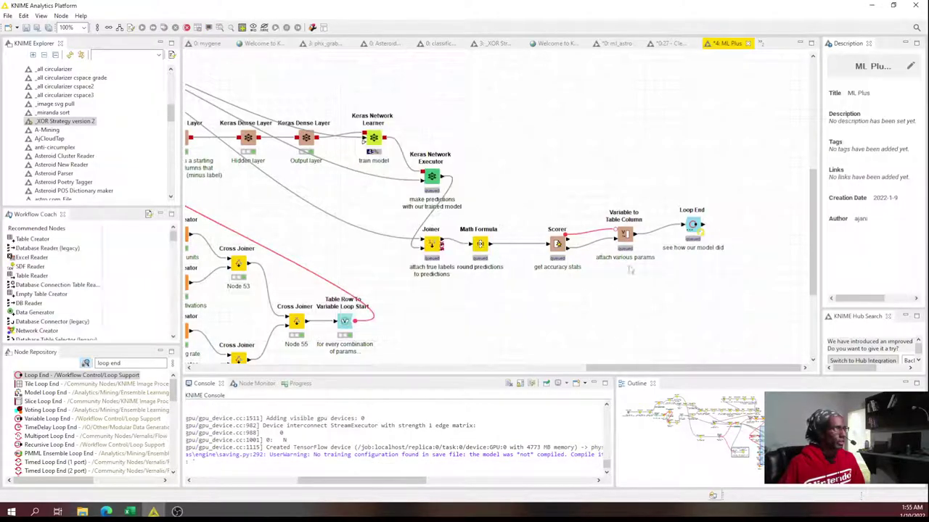
- Cancel the running Keras Network Learner and the Loop End node to stop the parameter loop
right_click(373, 142)
left_click(407, 178)
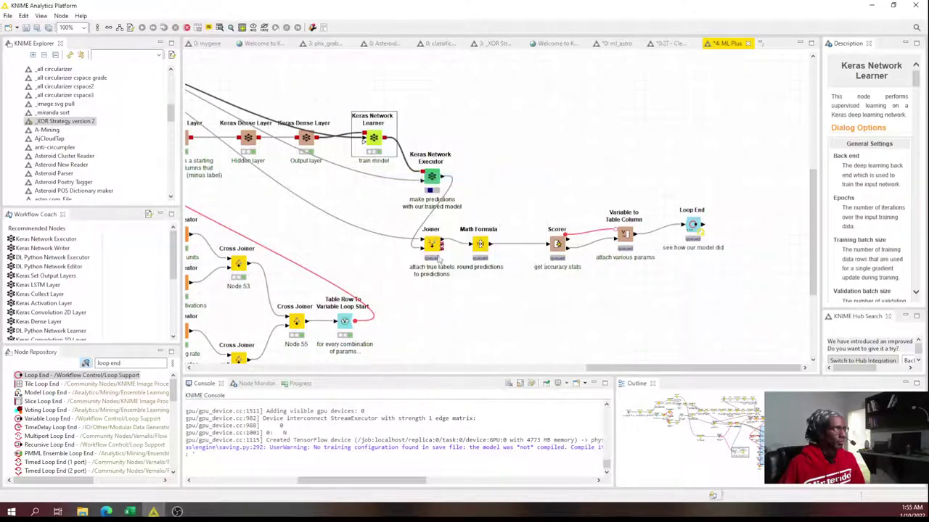
right_click(693, 229)
left_click(755, 270)
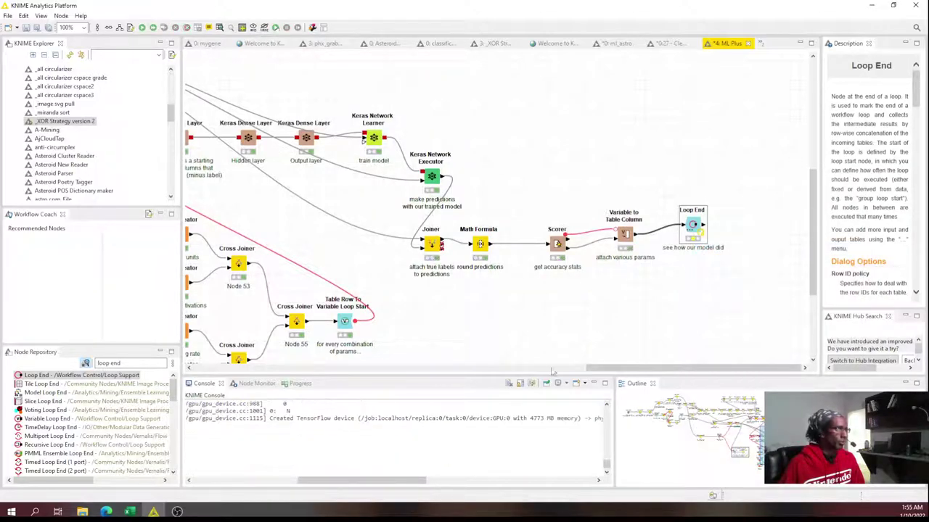
- Trace how data runs from the Transpose node and the Keras layer nodes into the Keras Network Learner
left_click_drag(619, 372, 583, 371)
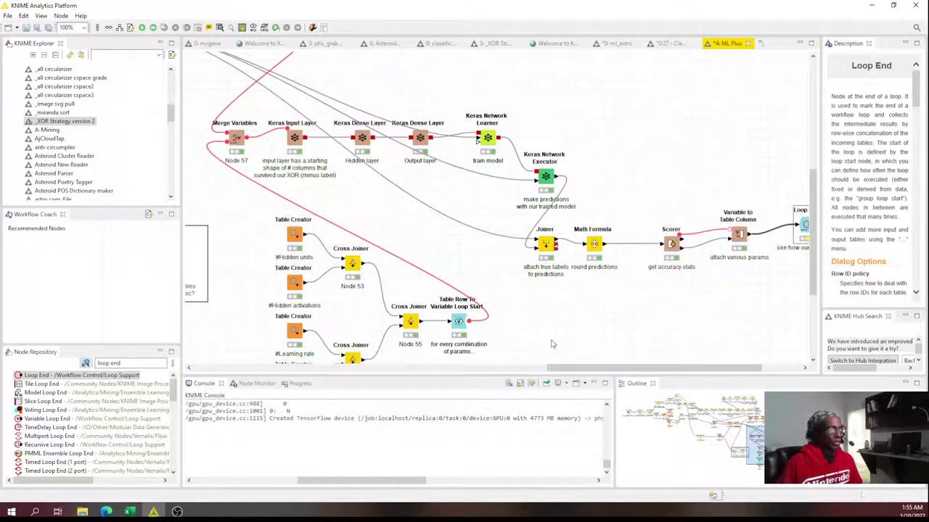
scroll(487, 300, "up", 3)
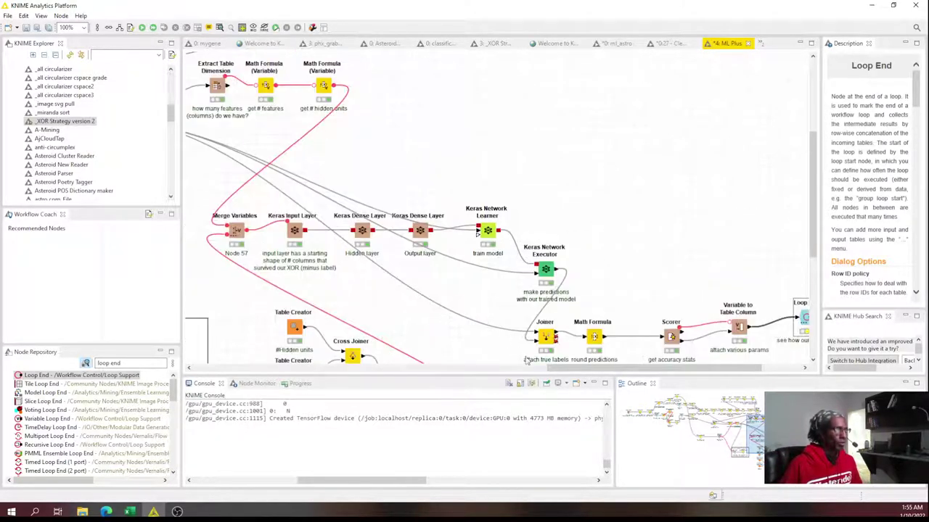
left_click_drag(583, 371, 493, 372)
left_click(369, 127)
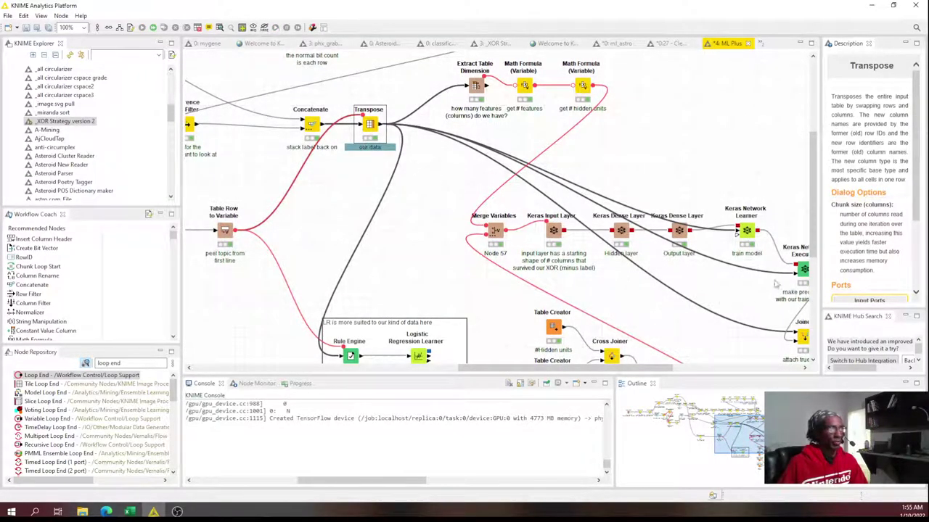
left_click(738, 231)
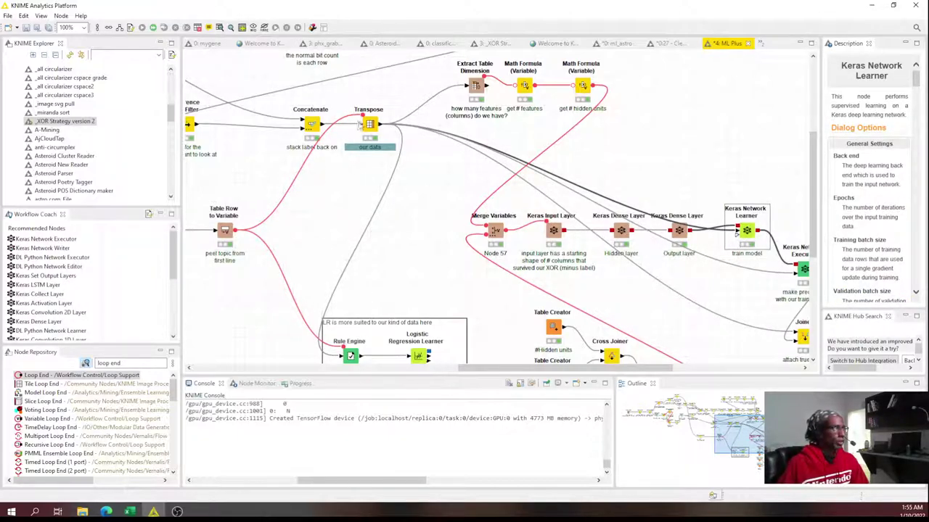
left_click(369, 127)
mouse_move(438, 197)
left_mouse_down()
mouse_move(551, 239)
mouse_move(680, 261)
mouse_move(675, 270)
left_mouse_up()
left_click_drag(597, 365, 679, 365)
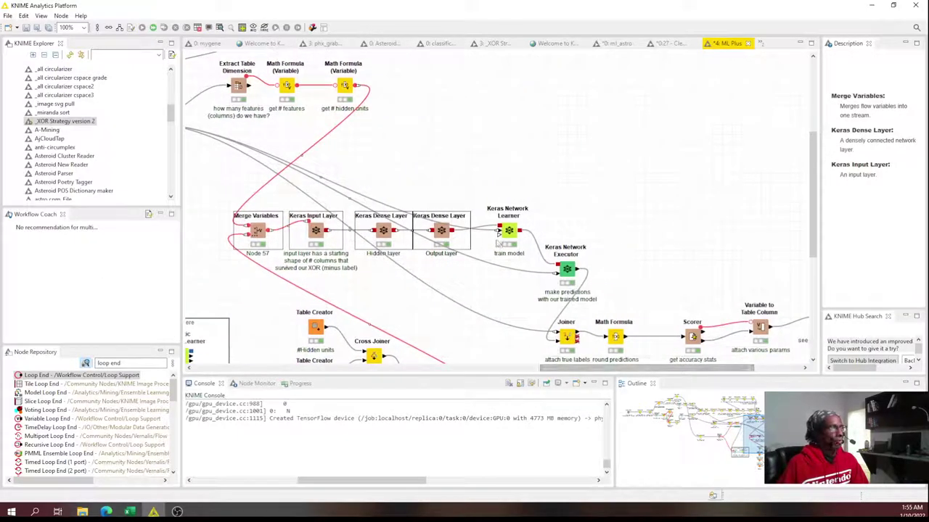
left_click(500, 233)
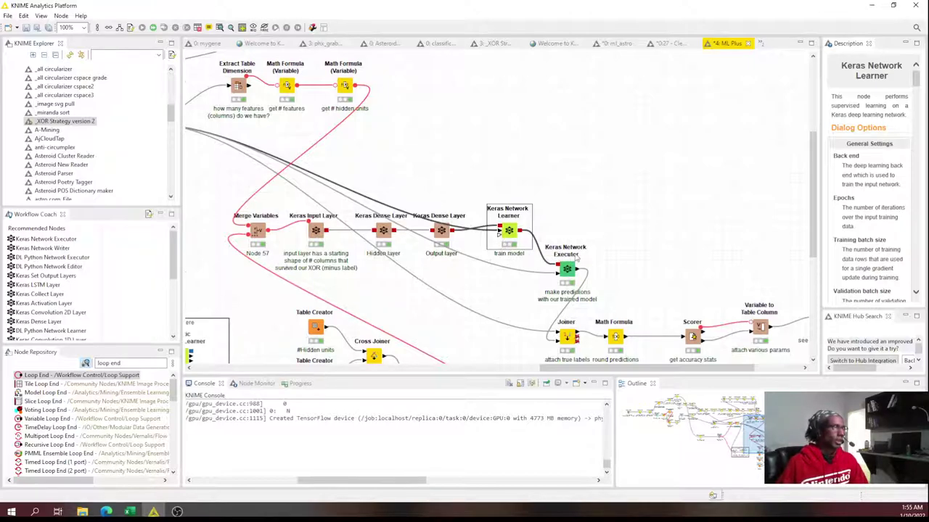
- Compare the data inputs of the Keras Network Executor and the learner, tracing them back to the Transpose node
scroll(577, 259, "down", 3)
left_click(562, 186)
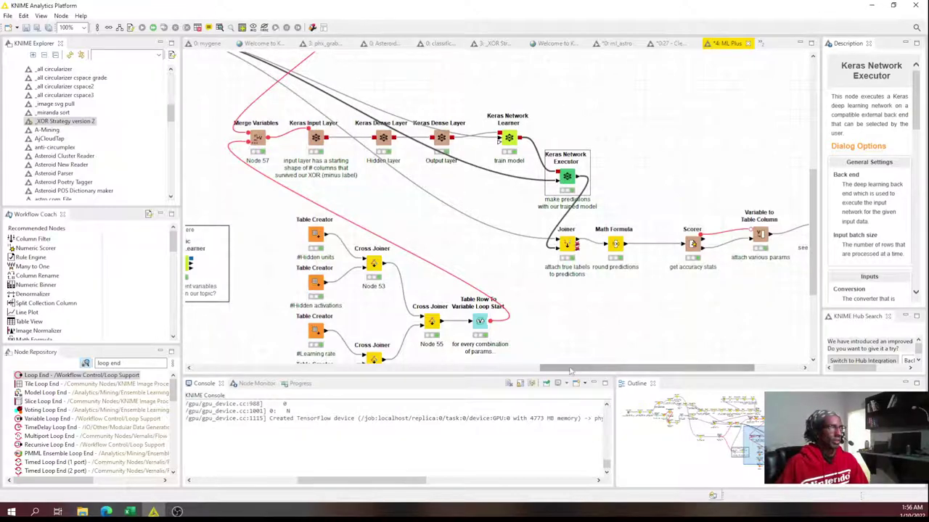
left_click_drag(237, 102, 475, 164)
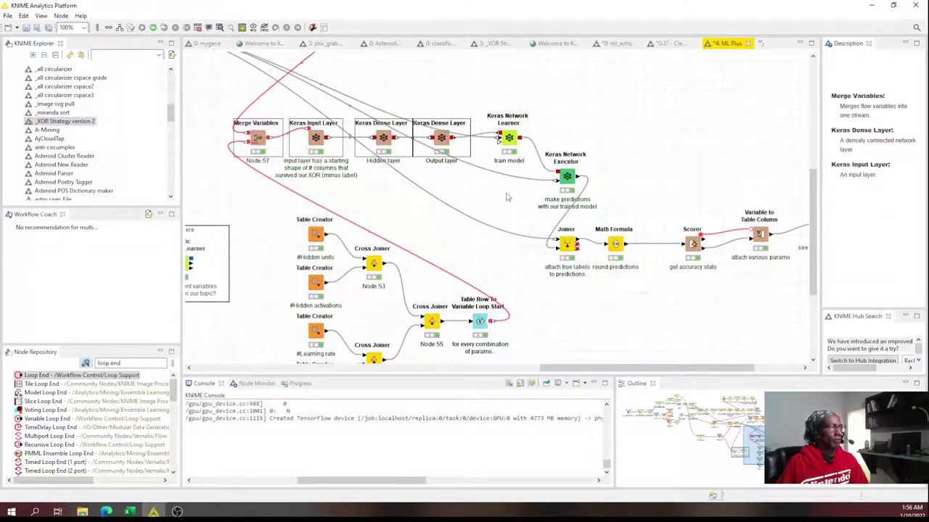
left_click(508, 138)
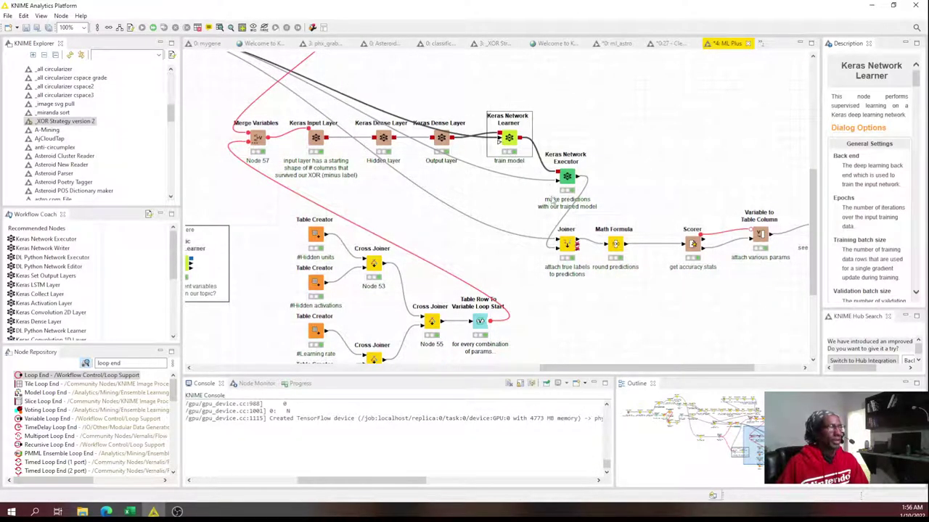
left_click_drag(613, 368, 538, 369)
scroll(375, 154, "up", 3)
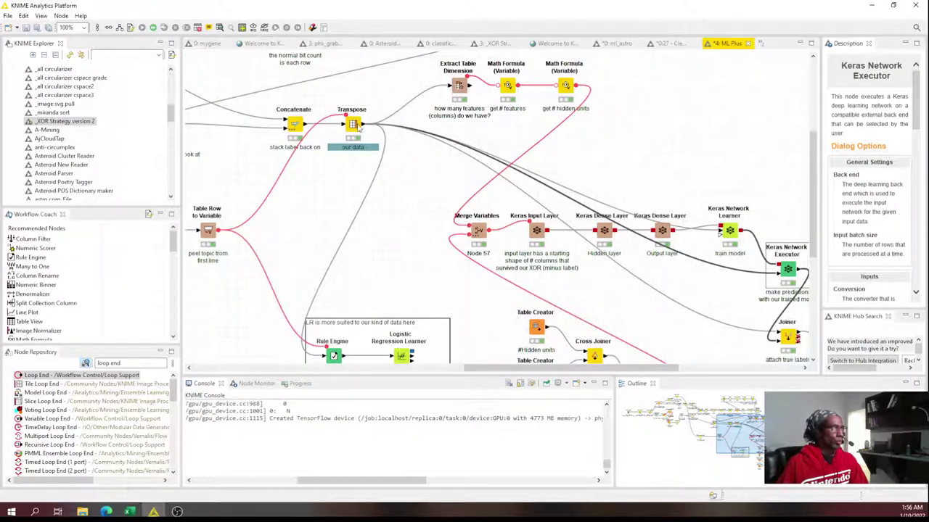
left_click(355, 126)
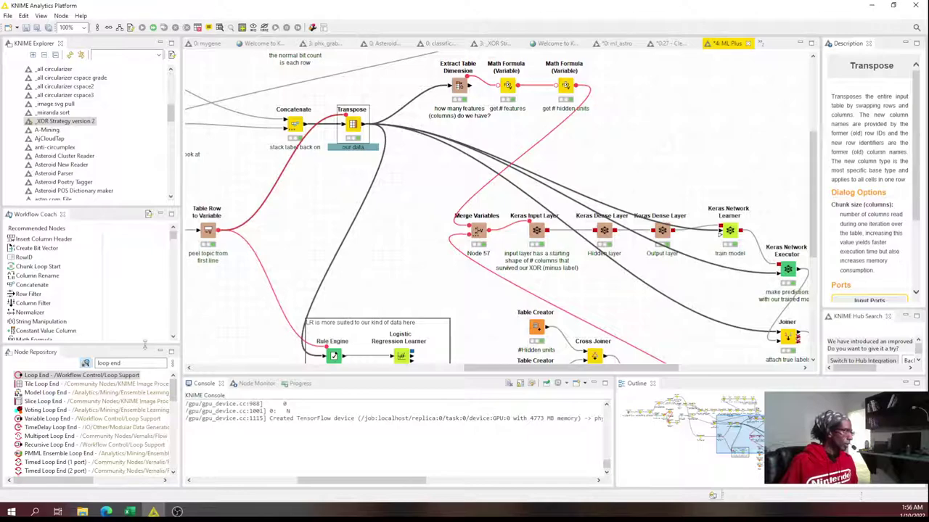
- Add a Partitioning node beneath the Transpose node's branches and connect the Transpose output to it
left_click(45, 356)
type("partition")
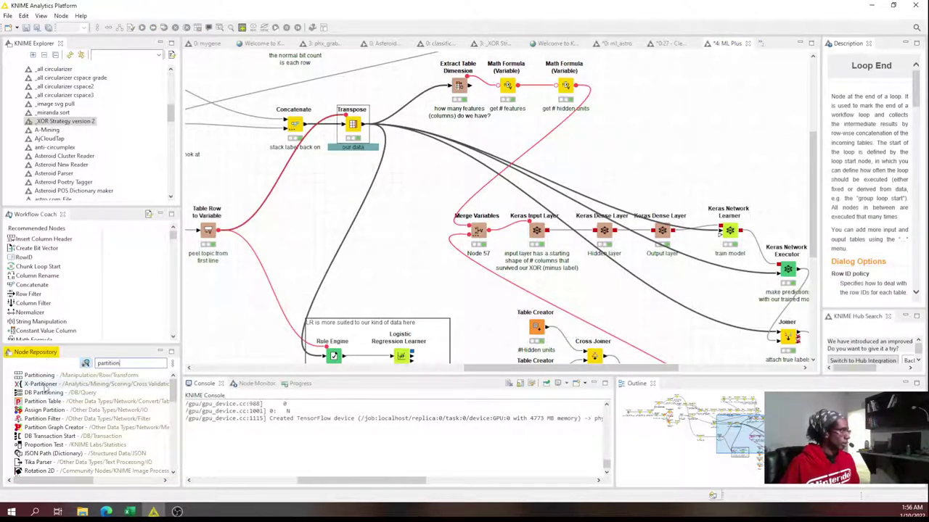
left_click_drag(39, 375, 411, 174)
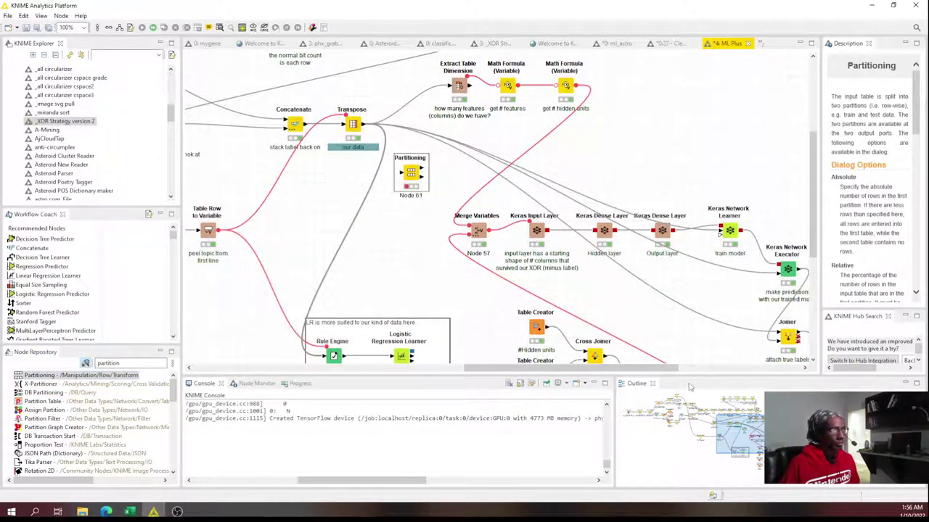
left_click_drag(573, 368, 619, 367)
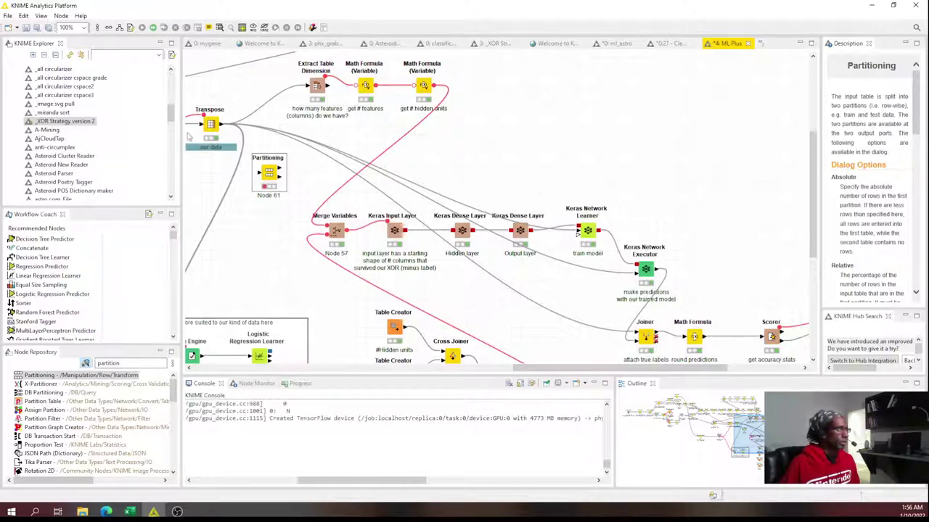
left_click_drag(219, 125, 268, 174)
- Configure the Partitioning node with a relative first partition of 70%, drawn randomly
double_click(268, 174)
left_click_drag(486, 230, 516, 228)
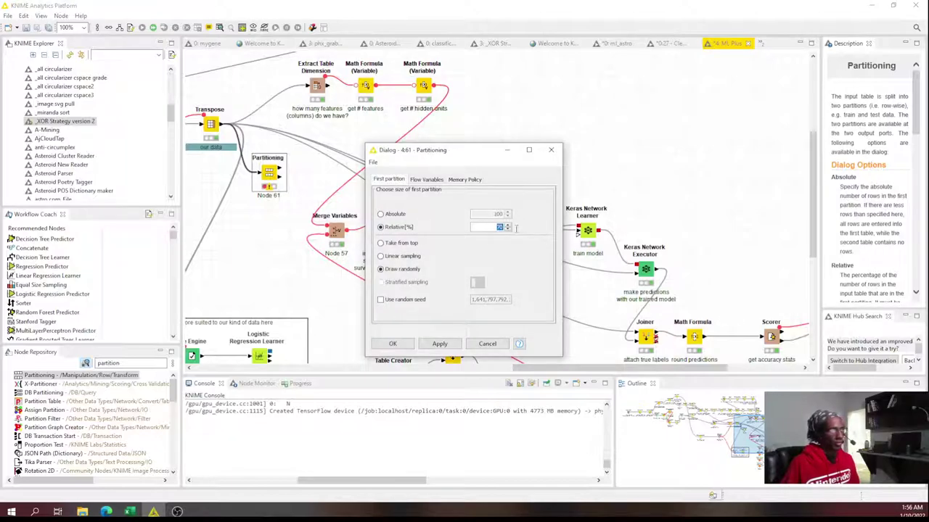
left_click(392, 345)
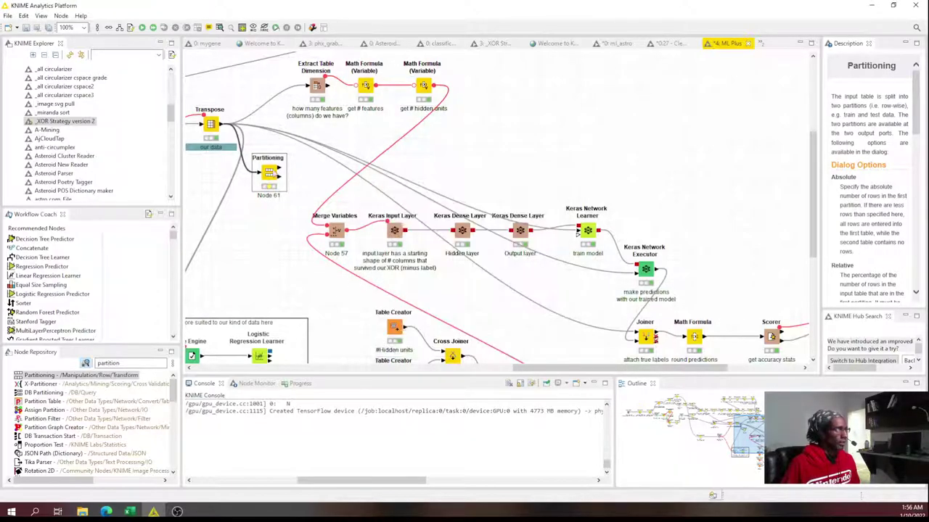
- Make the Partitioning node's random draw reproducible by enabling a random seed of 1
double_click(269, 174)
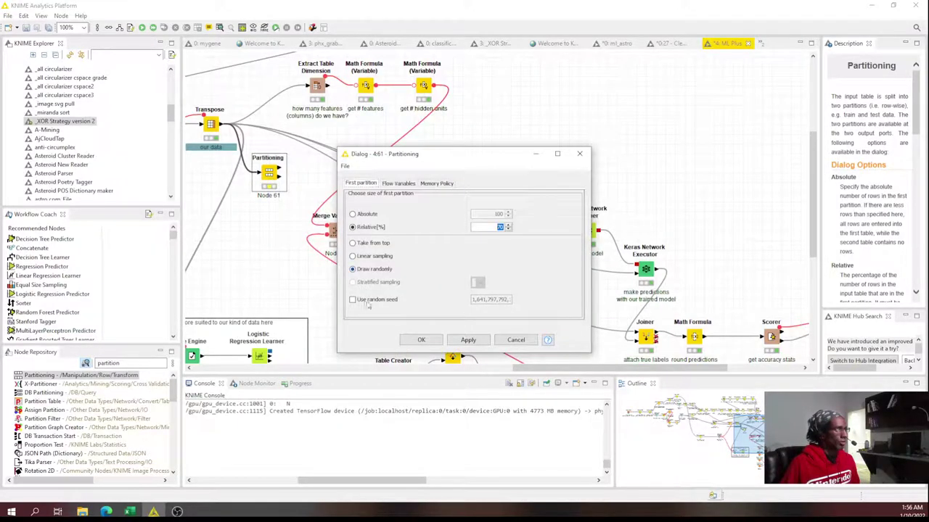
left_click(373, 303)
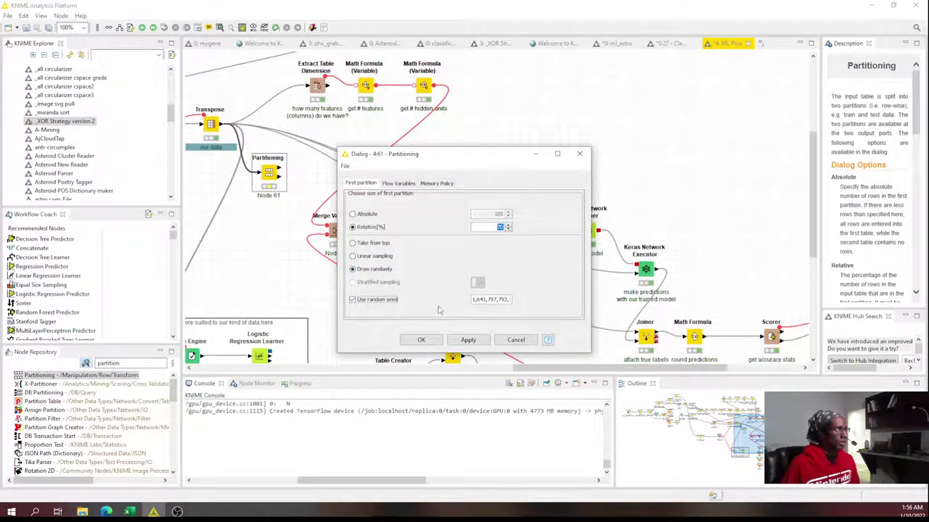
left_click(371, 244)
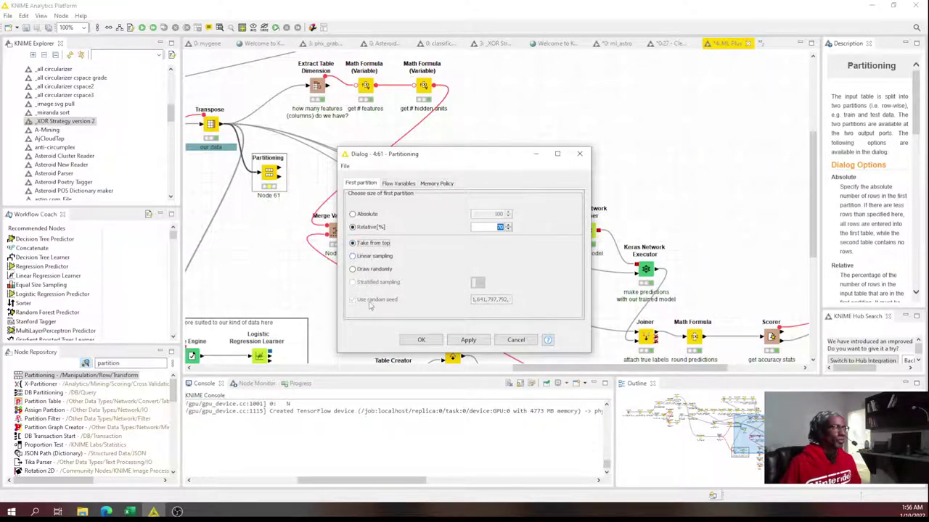
left_click(363, 270)
left_click(477, 300)
double_click(478, 300)
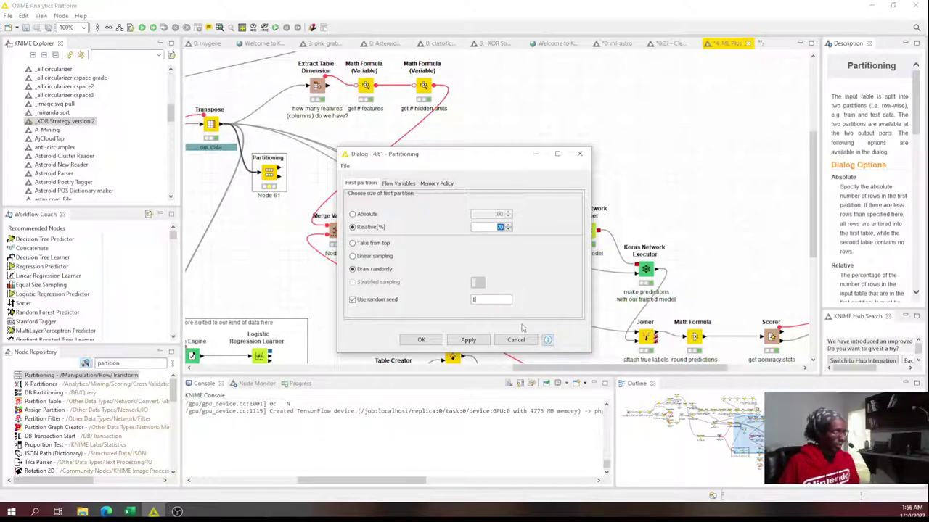
left_click(420, 340)
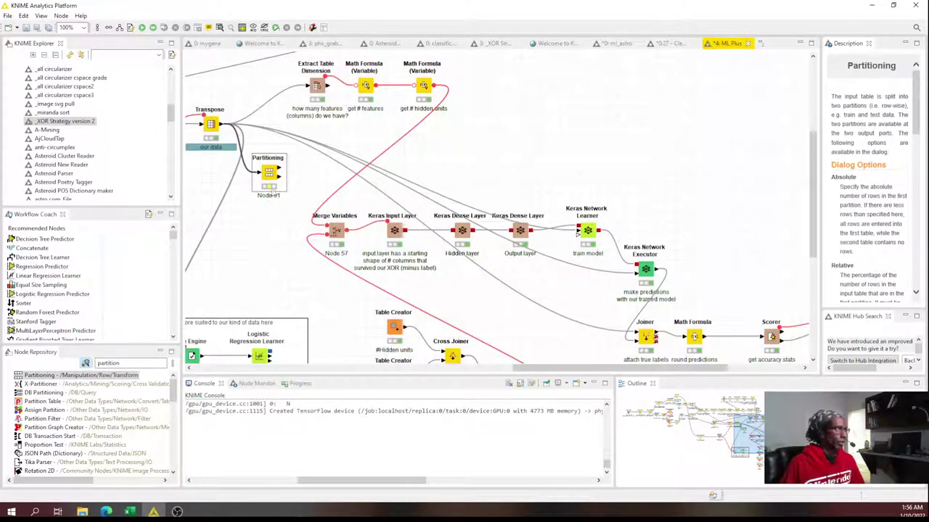
- Label the Partitioning node "top:training" with "bottom:other" on a second line
double_click(269, 195)
type("tr")
type("p tra")
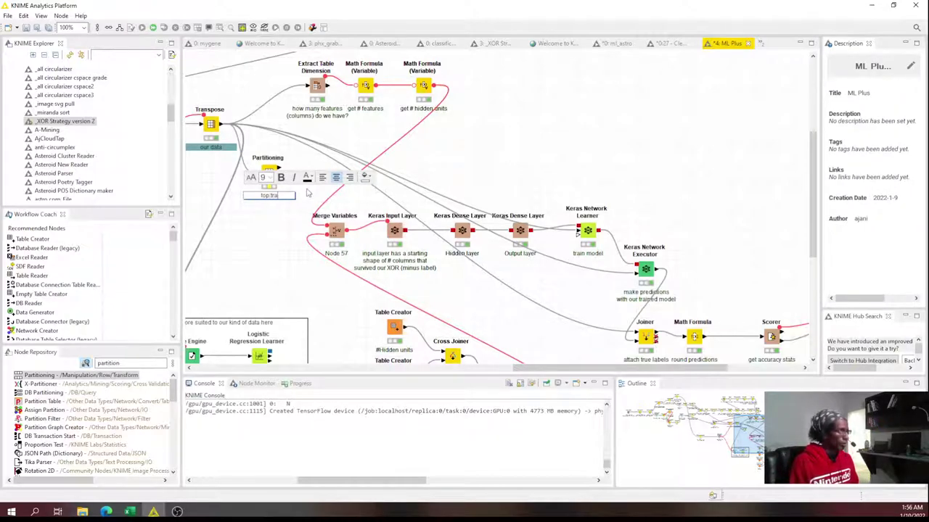
type("ining")
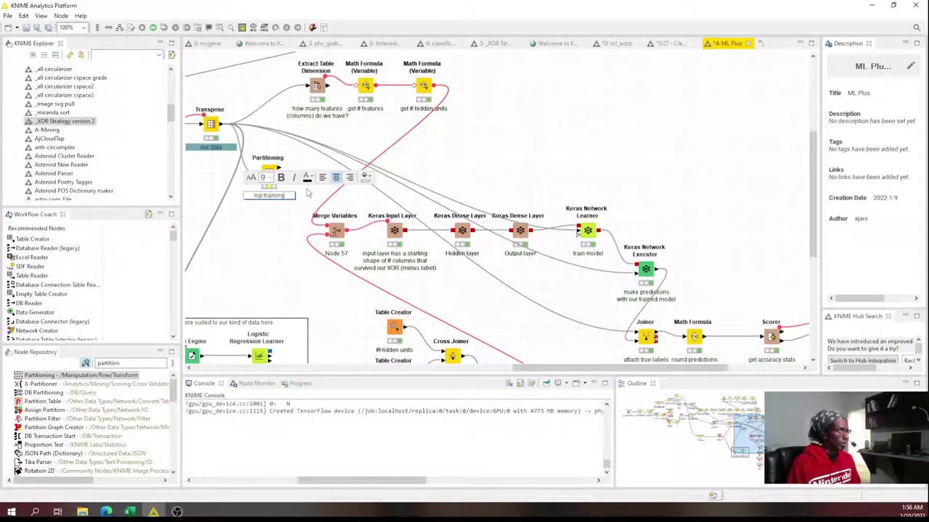
key("Return")
type("bottom of th")
left_click(280, 232)
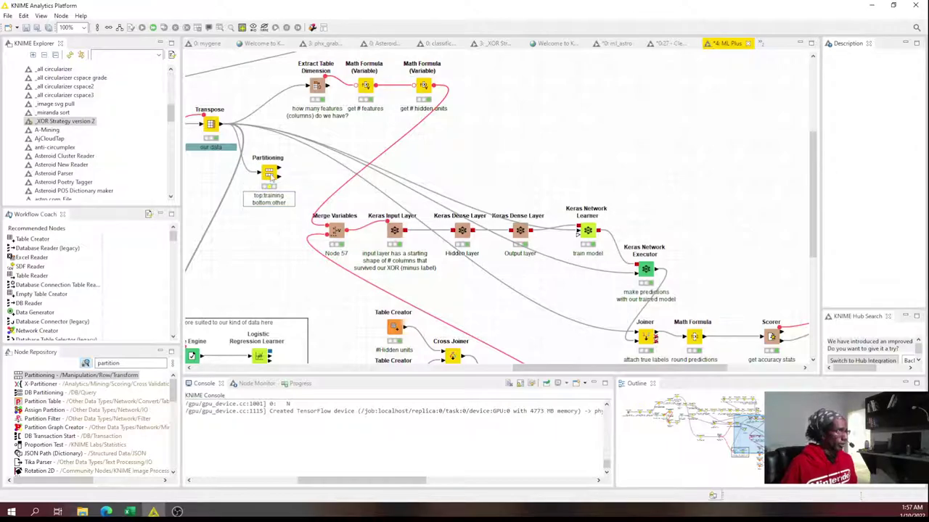
- Execute the Partitioning node and inspect the table of its first partition
left_click(271, 176)
right_click(270, 174)
right_click(270, 174)
right_click(270, 174)
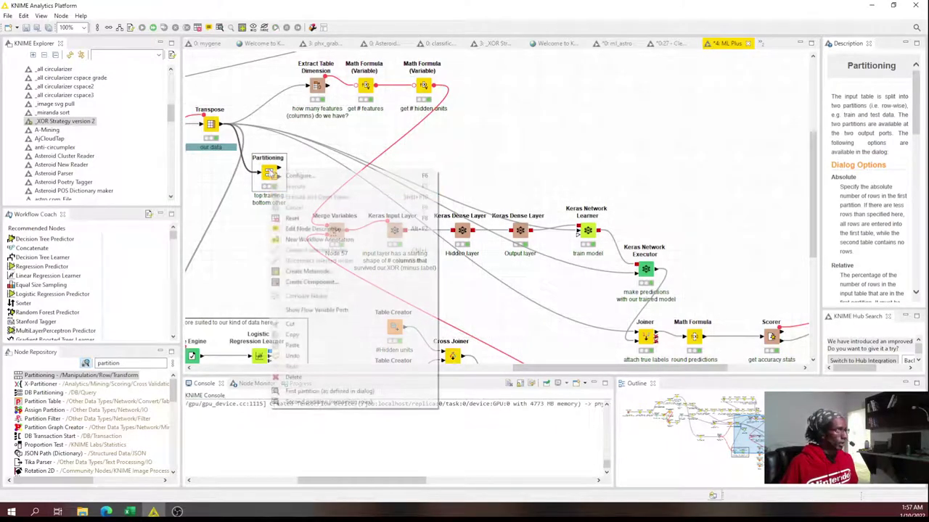
left_click(330, 391)
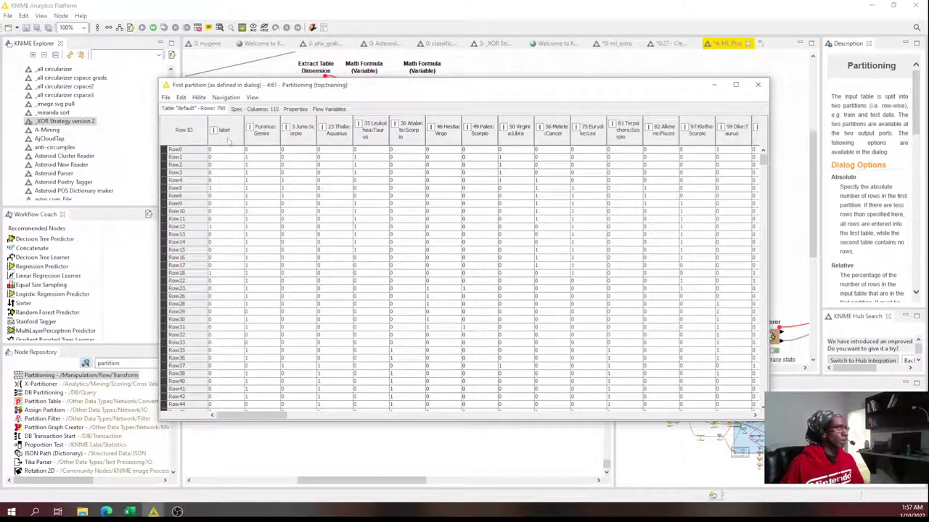
left_click_drag(217, 152, 464, 358)
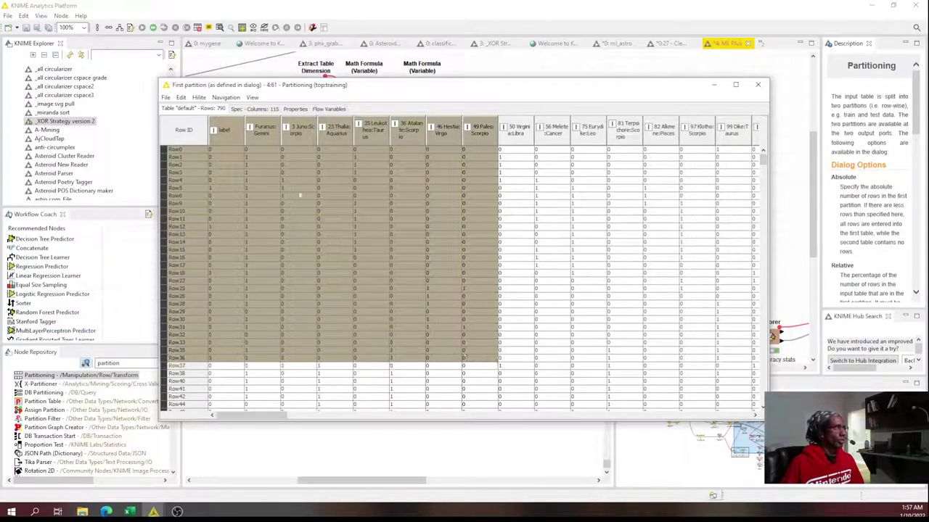
left_click(758, 84)
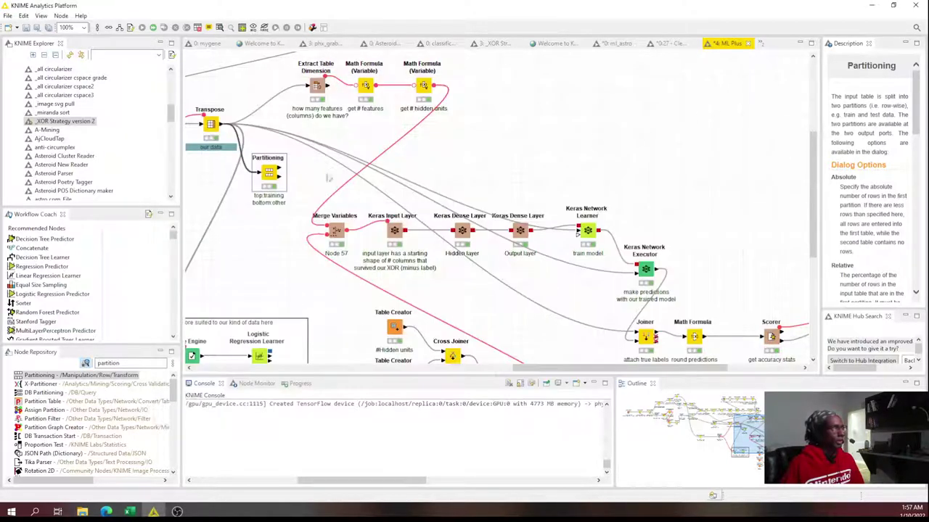
- Inspect the Partitioning node's second partition table containing the remaining rows
right_click(274, 174)
left_click(333, 405)
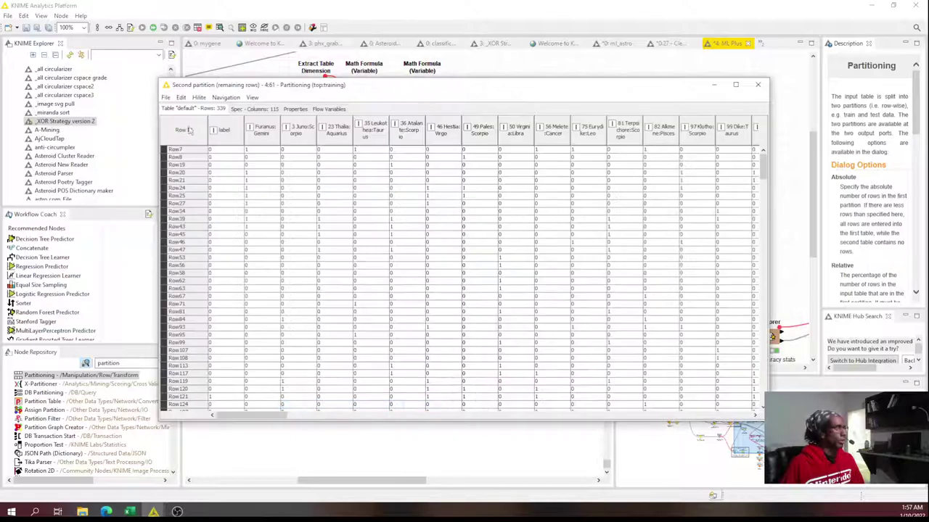
left_click(759, 87)
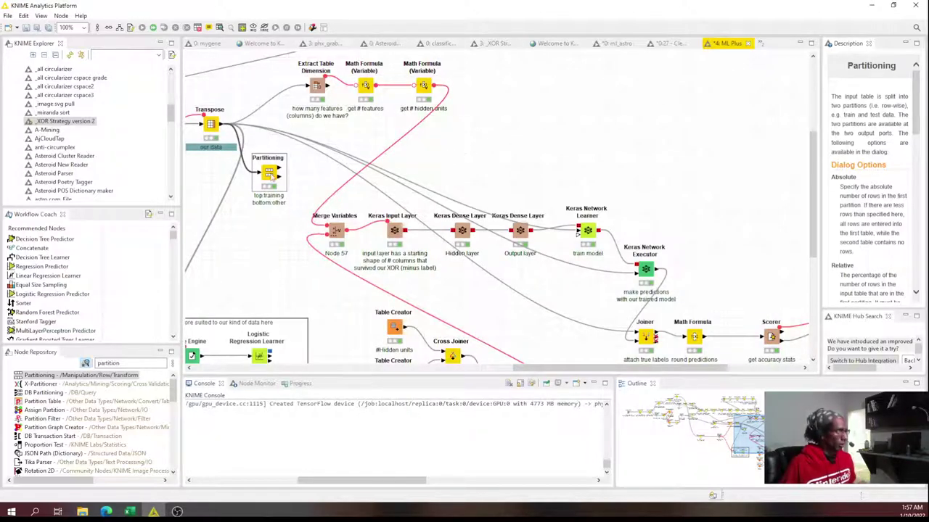
- Duplicate the Partitioning node just below the original and feed the original's second partition into the copy
key("ctrl+v")
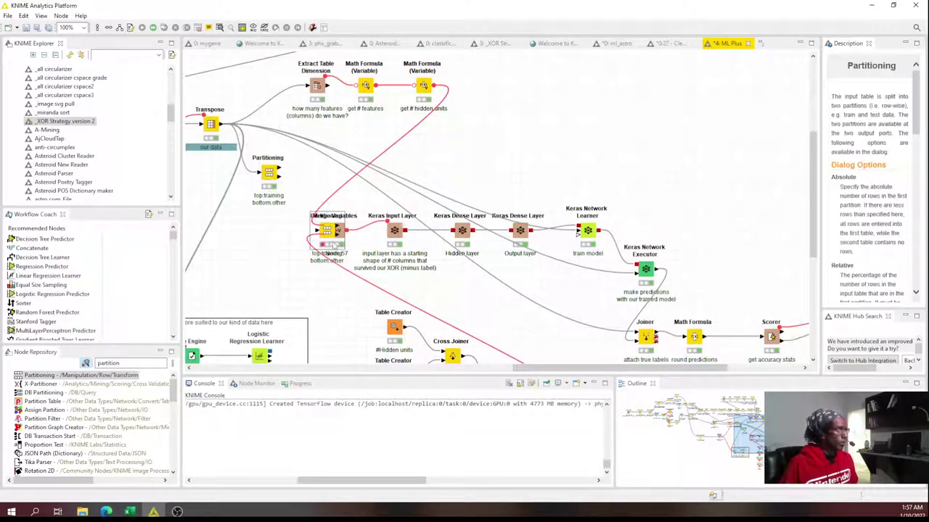
left_click_drag(331, 235, 278, 231)
left_click_drag(280, 180, 282, 233)
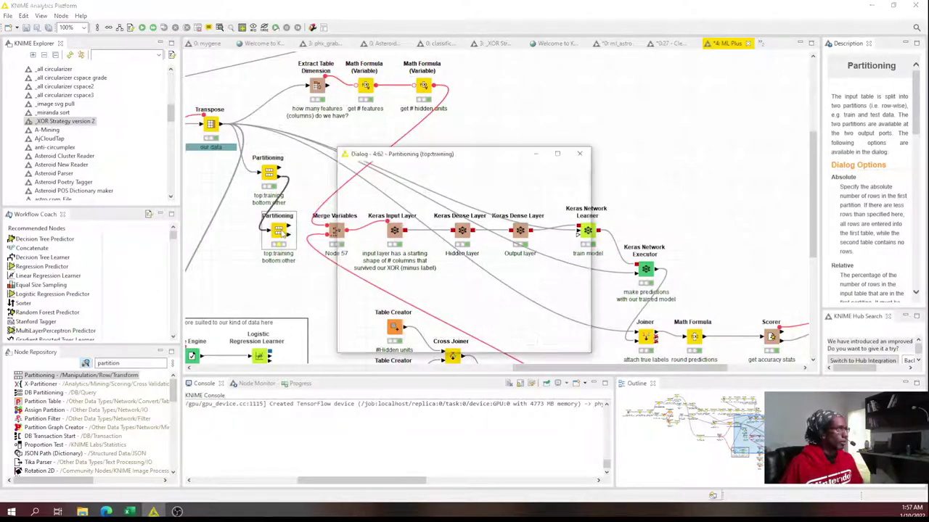
- Set the duplicated Partitioning node's first partition to a relative size of 33%
double_click(282, 232)
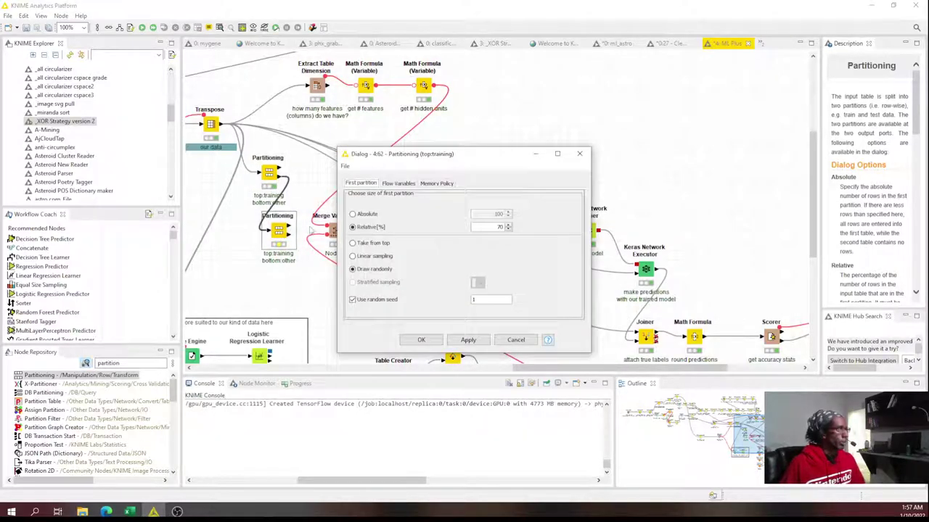
double_click(497, 228)
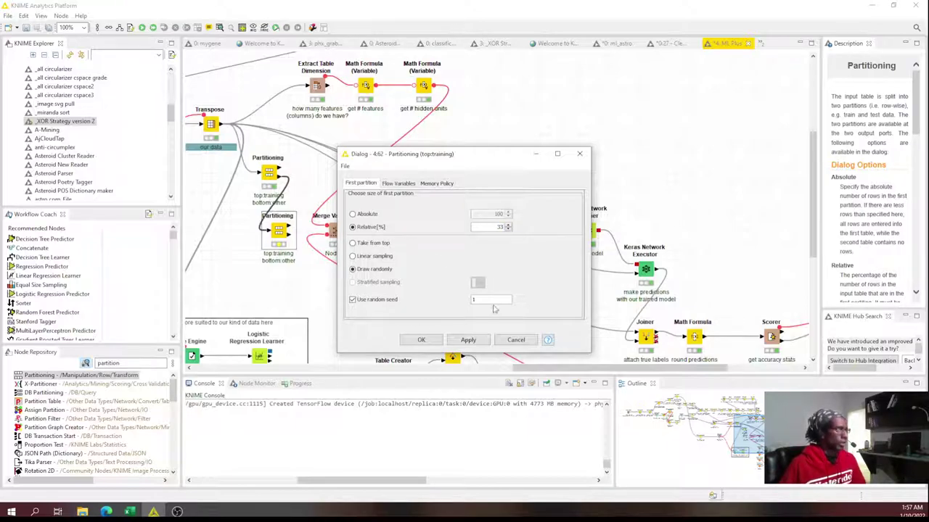
left_click(421, 339)
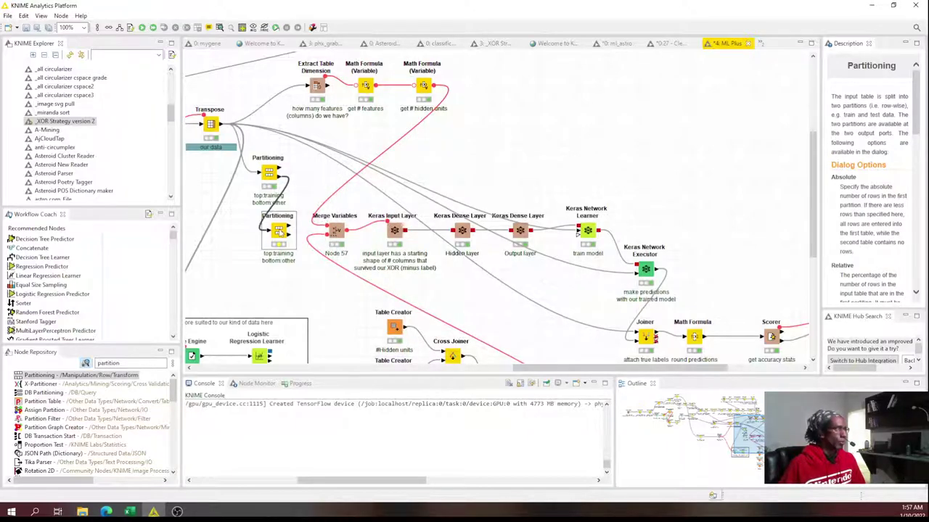
- Relabel the duplicated Partitioning node as "top:validation" with "bottom:testing" on the second line
double_click(284, 255)
left_click_drag(274, 254, 294, 254)
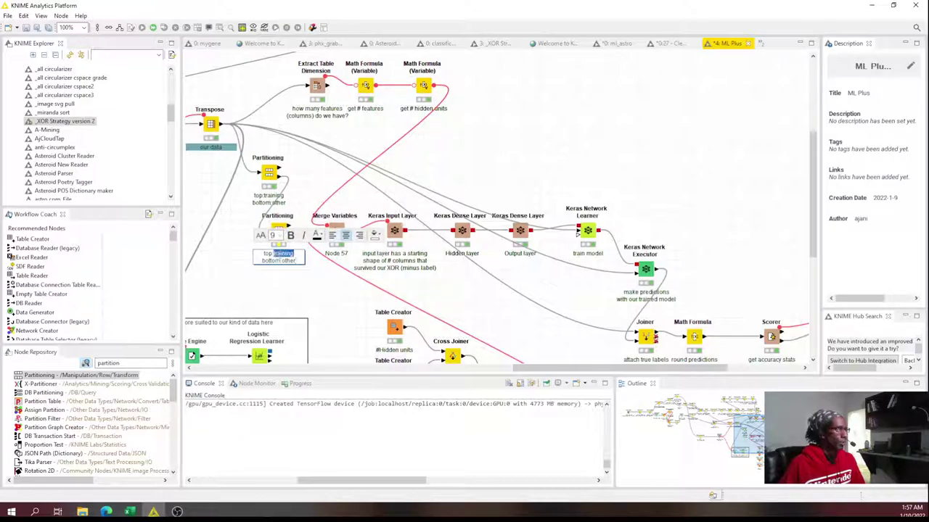
type("validation")
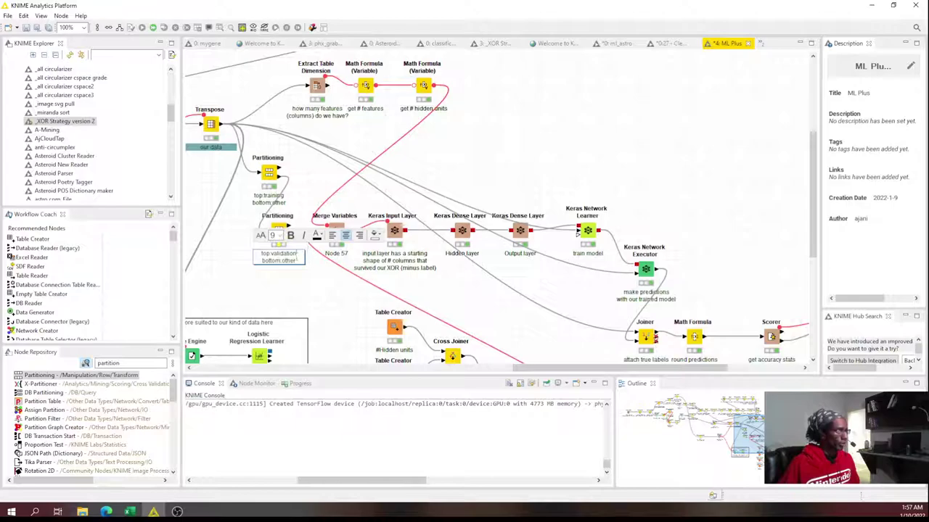
double_click(287, 260)
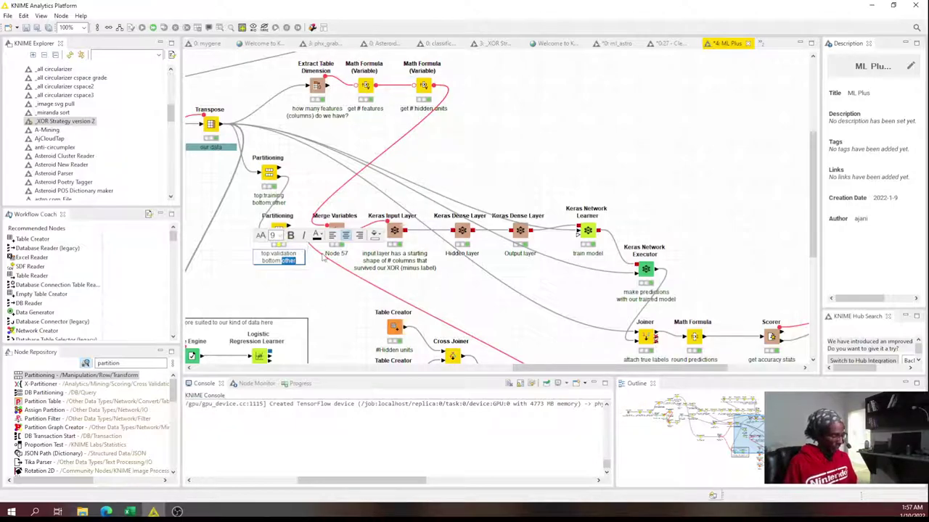
type("testing")
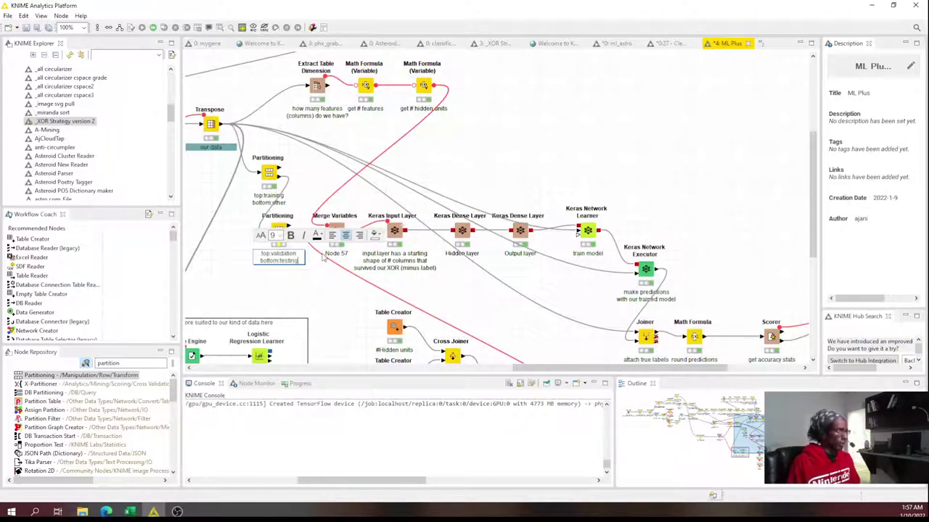
left_click(312, 290)
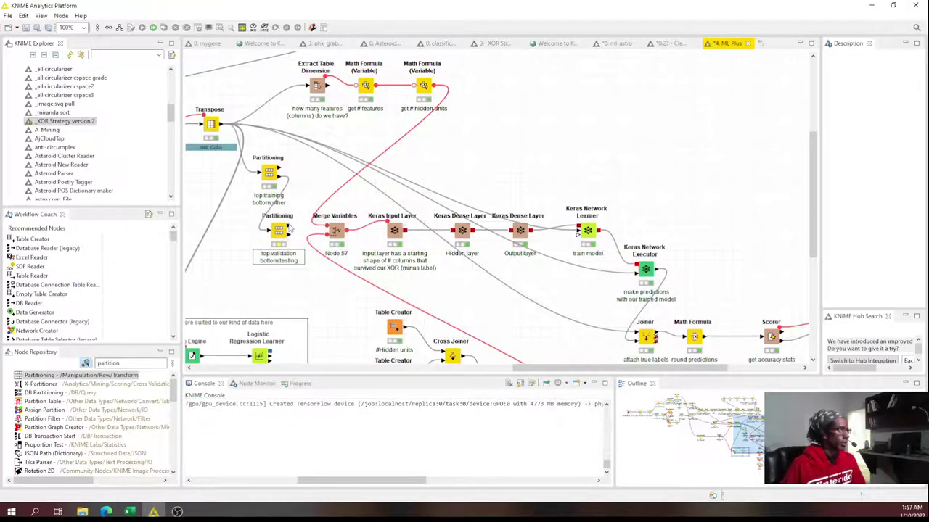
- Connect the training and validation partitions to the Keras Network Learner, and the testing partition to the Keras Network Executor and Joiner
left_click(288, 229)
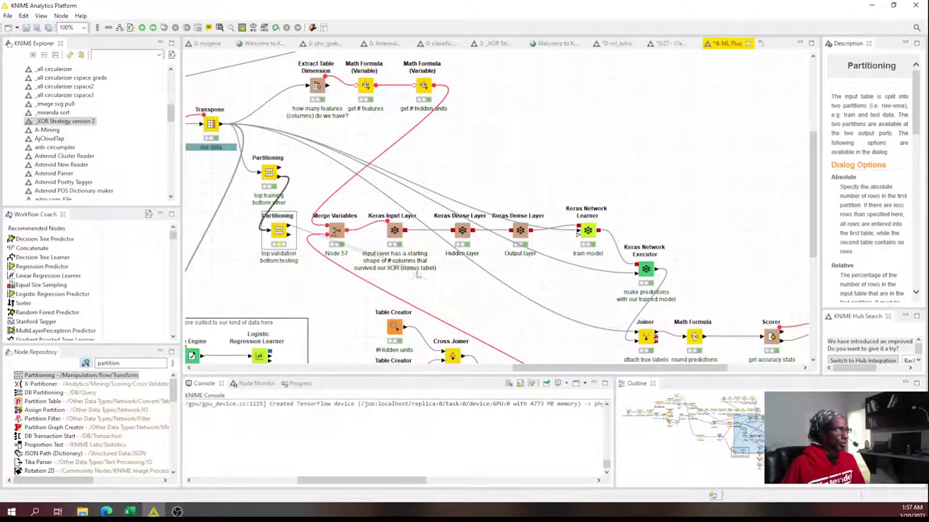
left_click_drag(284, 172, 579, 237)
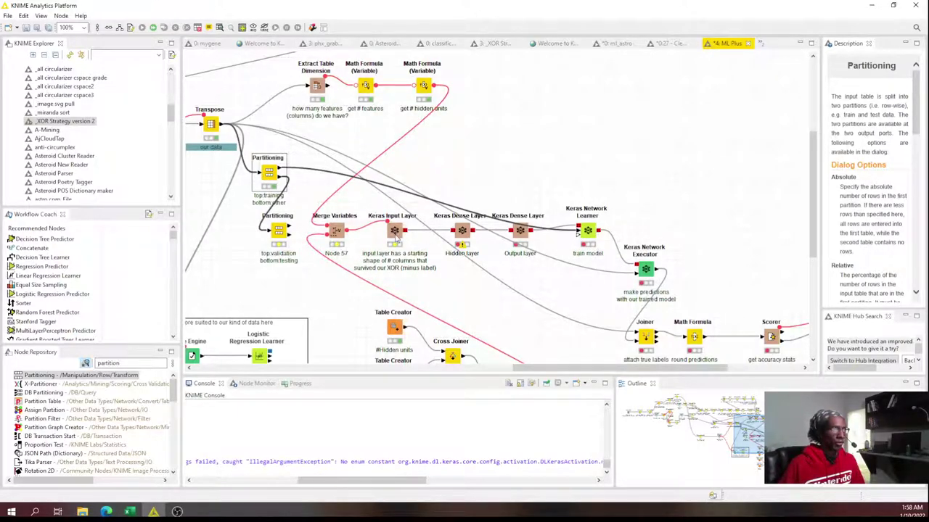
left_click_drag(289, 229, 583, 240)
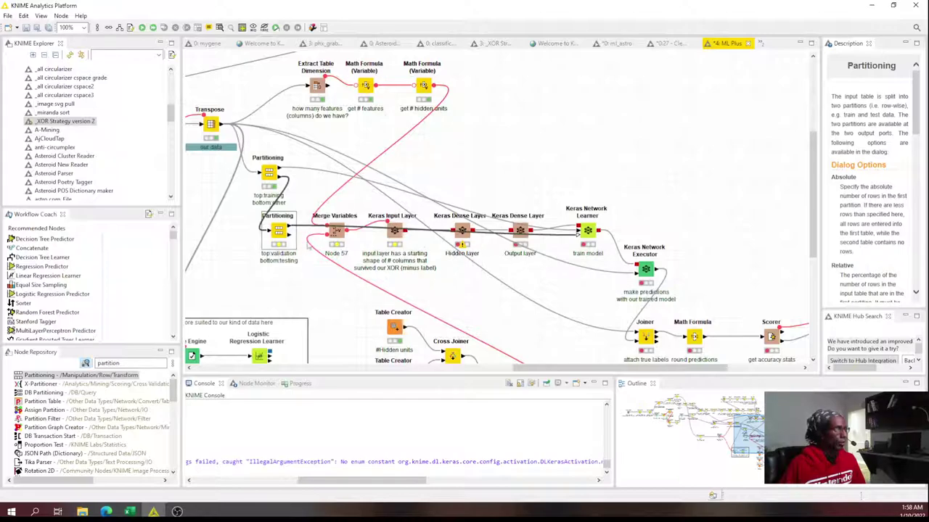
left_click_drag(289, 240, 638, 276)
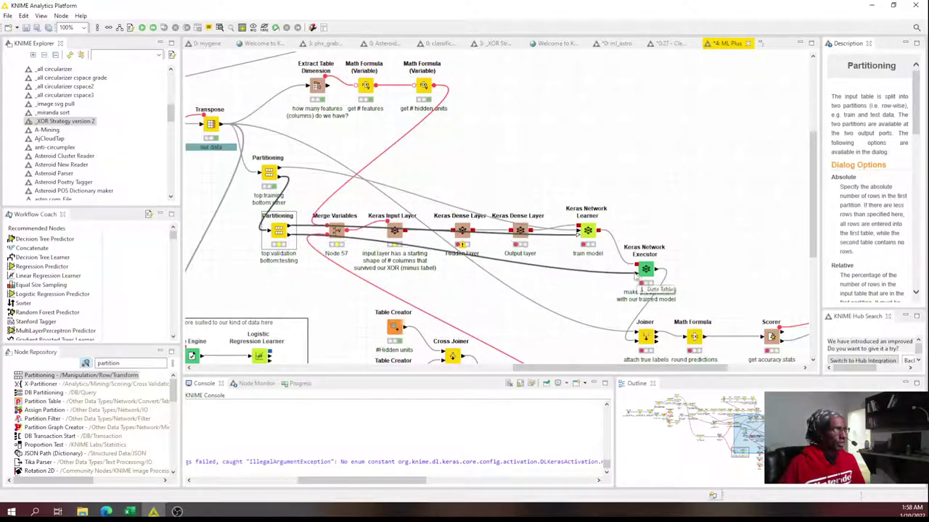
left_click_drag(291, 241, 641, 337)
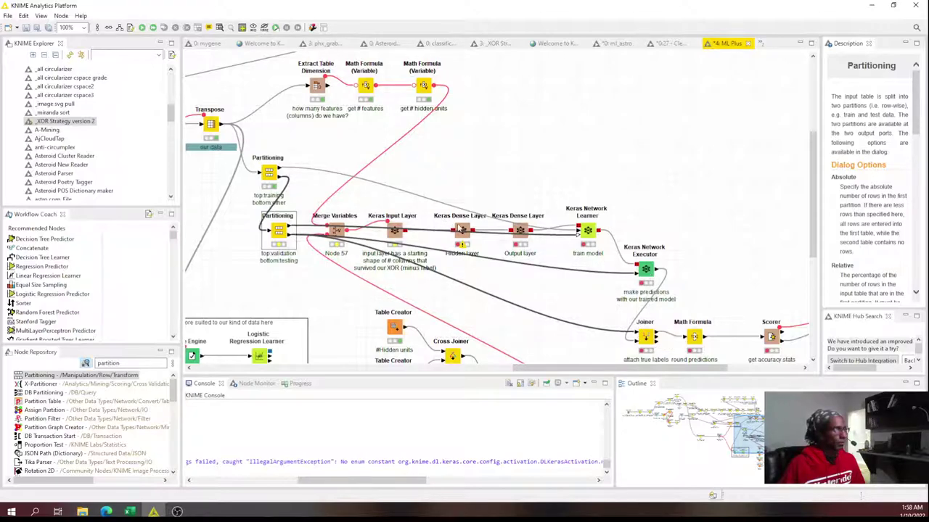
- Reconfirm the configuration of the Keras Dense Layer node labelled "Hidden layer" and execute it
double_click(461, 231)
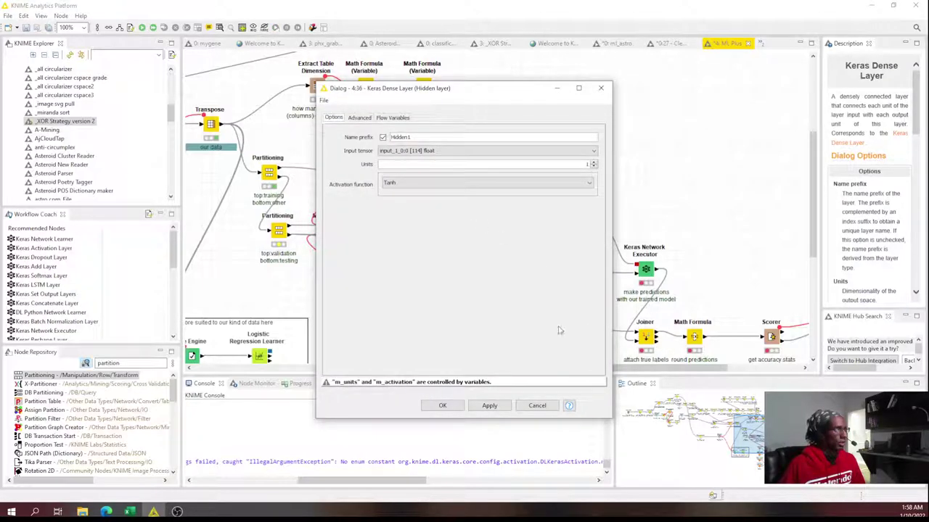
left_click(435, 405)
right_click(461, 231)
left_click(470, 242)
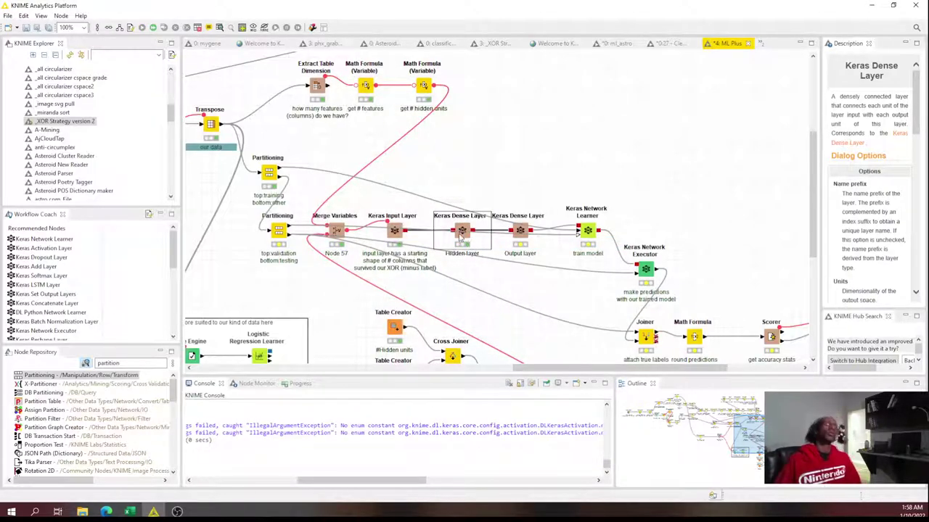
- Move both Partitioning nodes together to the empty area just above the Keras Network Learner
left_click_drag(278, 234, 268, 254)
scroll(603, 253, "down", 3)
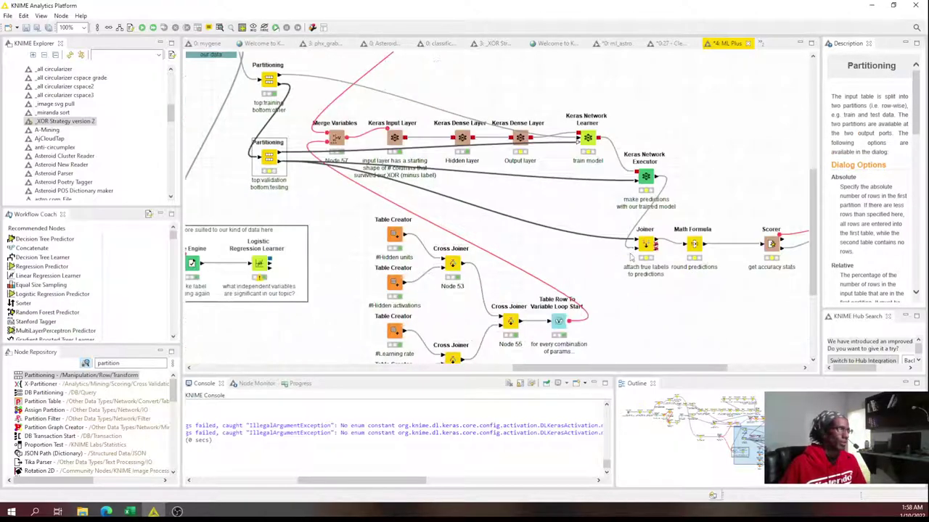
mouse_move(568, 368)
left_mouse_down()
mouse_move(642, 375)
mouse_move(528, 375)
left_mouse_up()
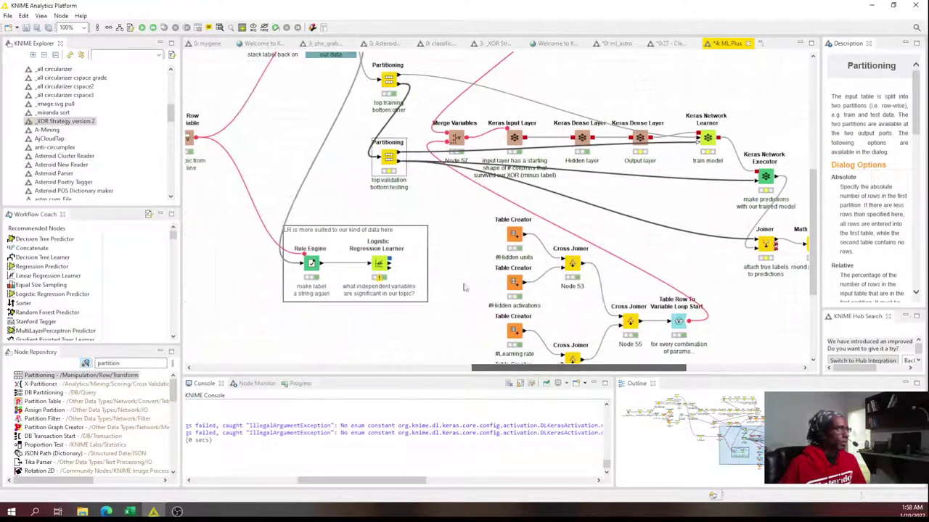
mouse_move(348, 202)
left_mouse_down()
mouse_move(390, 101)
mouse_move(522, 96)
mouse_move(653, 112)
mouse_move(697, 198)
mouse_move(650, 184)
mouse_move(650, 165)
left_mouse_up()
scroll(696, 198, "up", 3)
left_click(727, 162)
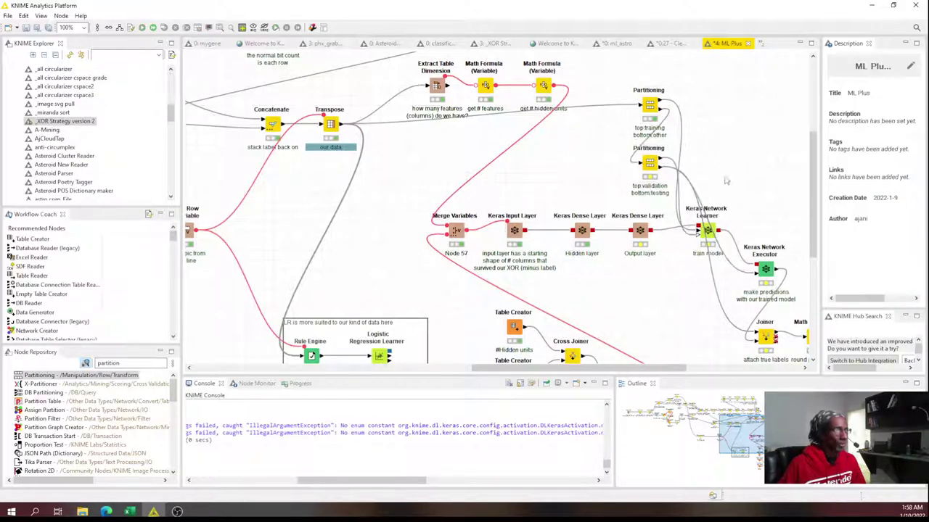
- Execute the Loop End node to run the hyperparameter loop
left_click_drag(604, 369, 709, 369)
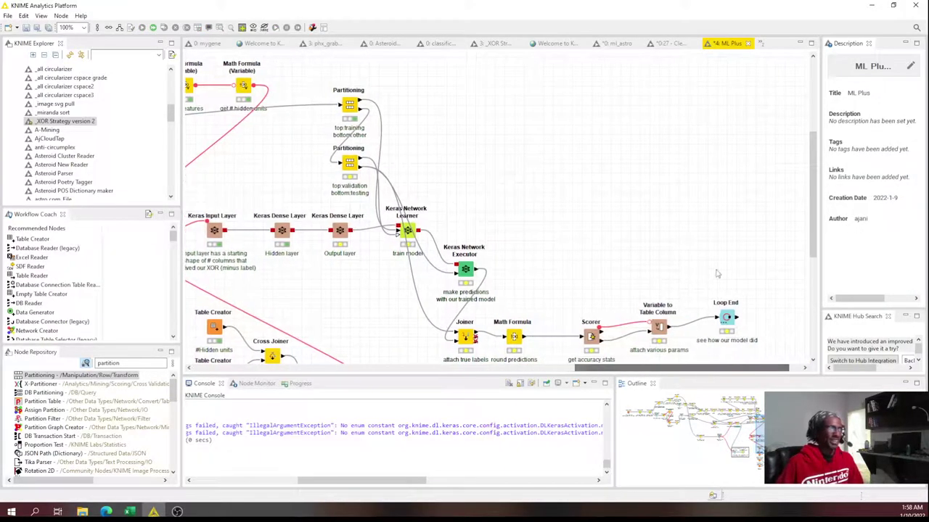
scroll(731, 239, "down", 4)
right_click(728, 178)
left_click(748, 193)
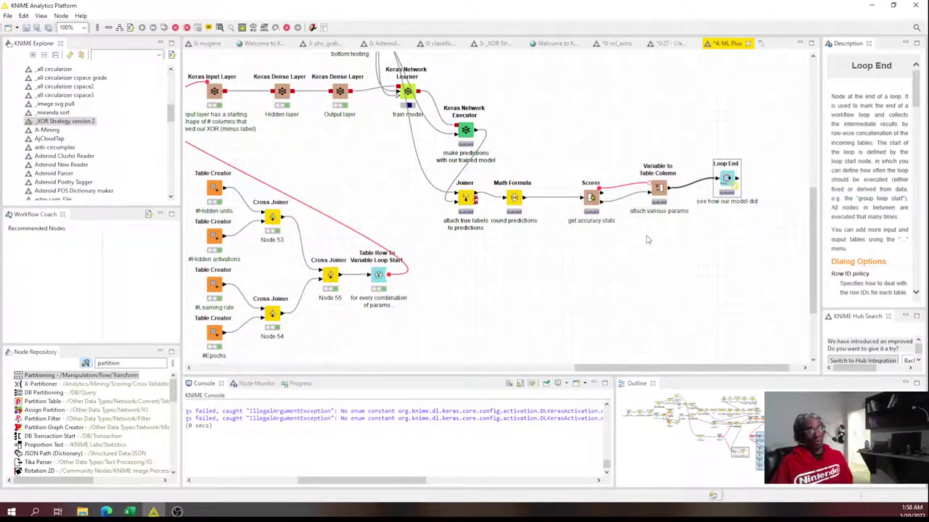
- Shift the Keras Network Learner node slightly further away from the output Keras Dense Layer
scroll(621, 270, "up", 4)
scroll(566, 278, "down", 2)
mouse_move(636, 367)
left_mouse_down()
mouse_move(566, 365)
mouse_move(629, 361)
mouse_move(618, 366)
left_mouse_up()
scroll(641, 328, "down", 1)
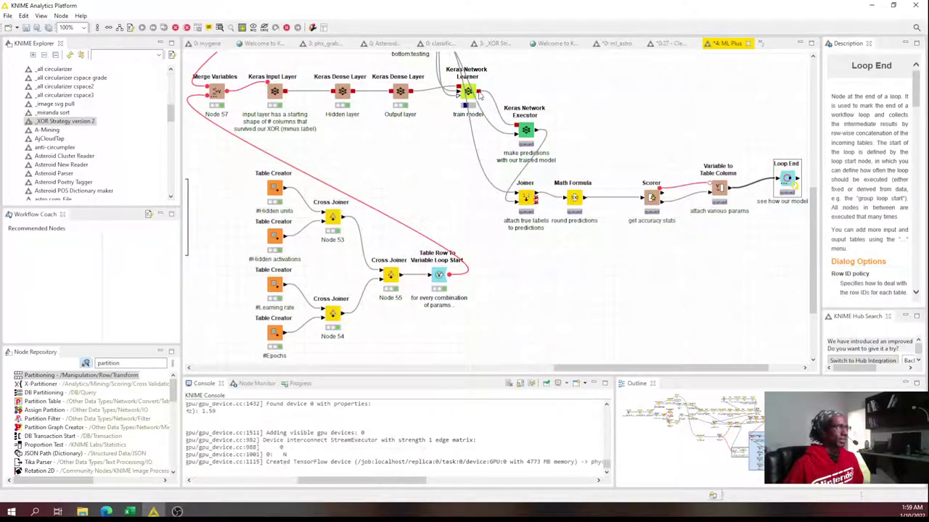
left_click(482, 89)
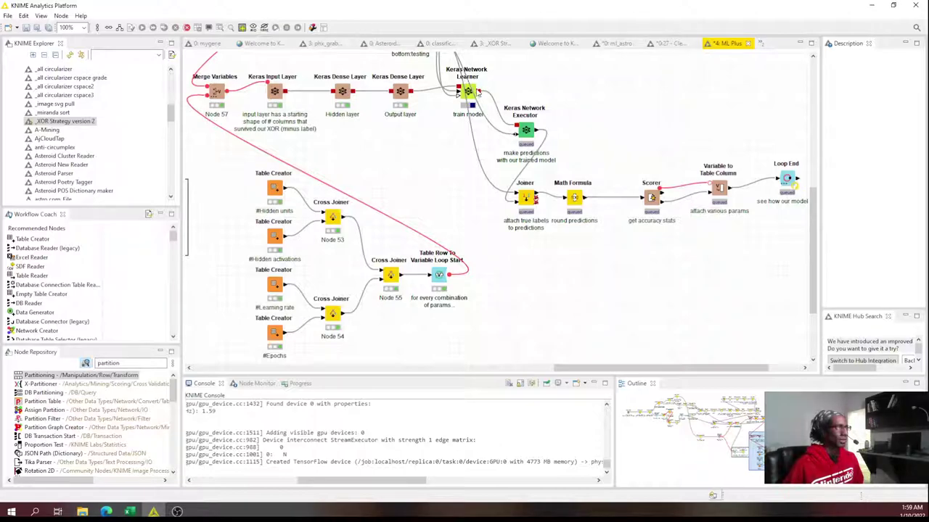
left_click(469, 93)
left_click_drag(493, 99, 512, 99)
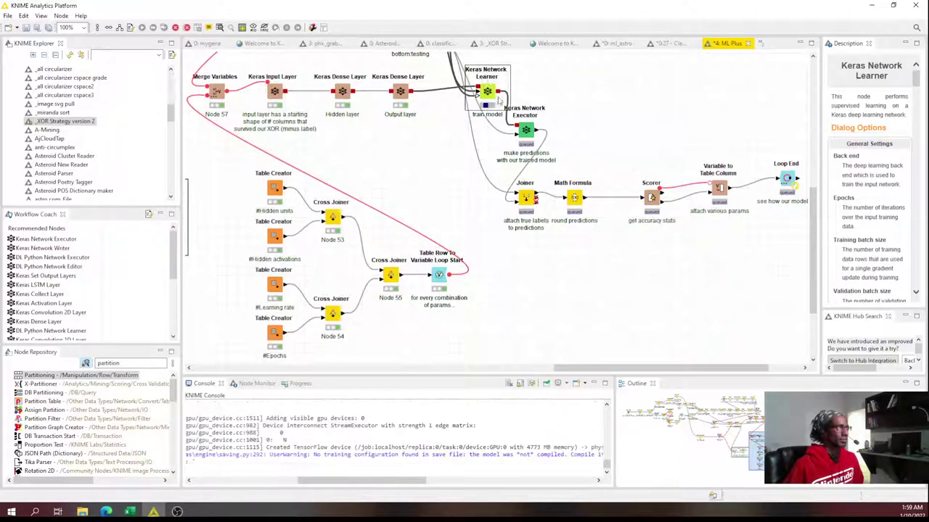
- Examine the training and validation loss curves in the Keras Network Learner's Learning Monitor
right_click(493, 107)
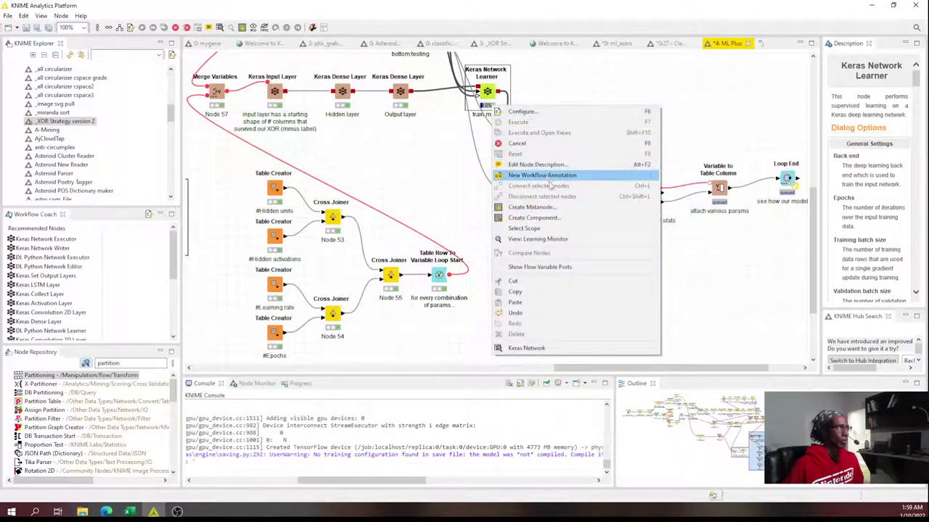
left_click(557, 240)
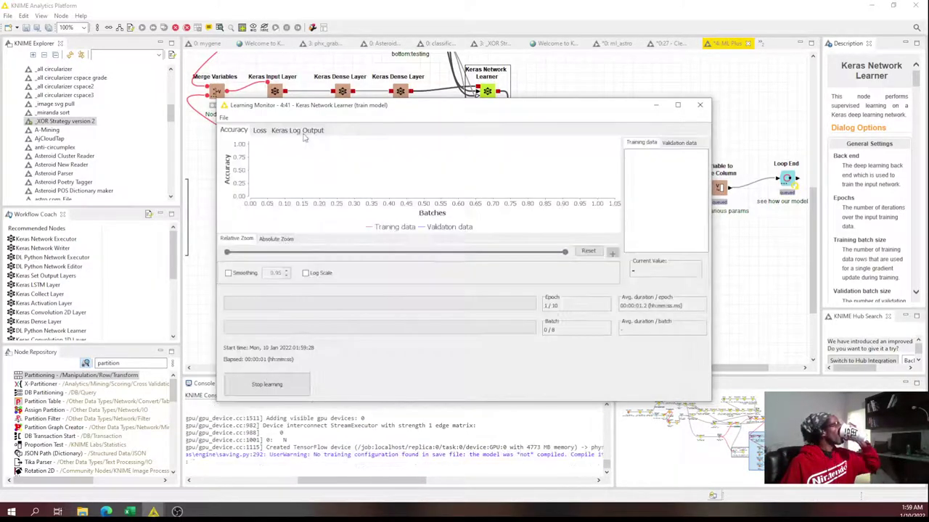
left_click(260, 131)
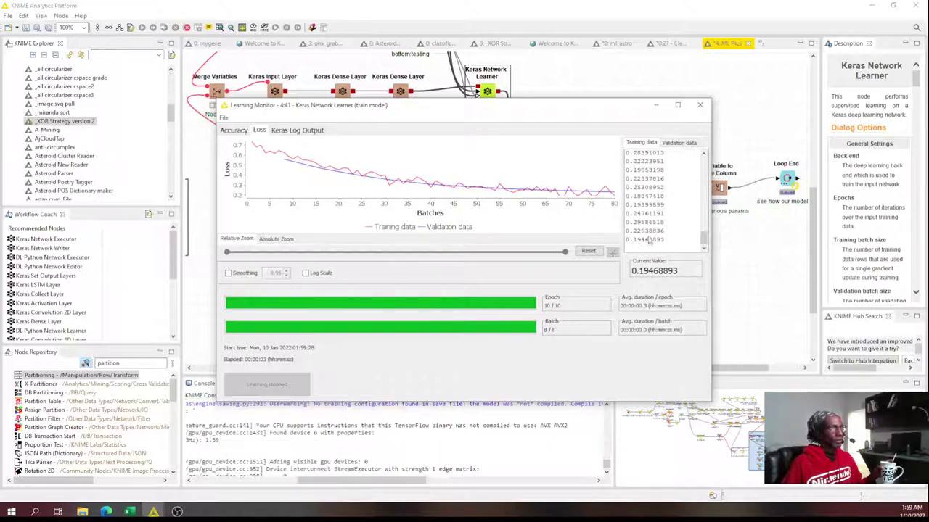
left_click(700, 105)
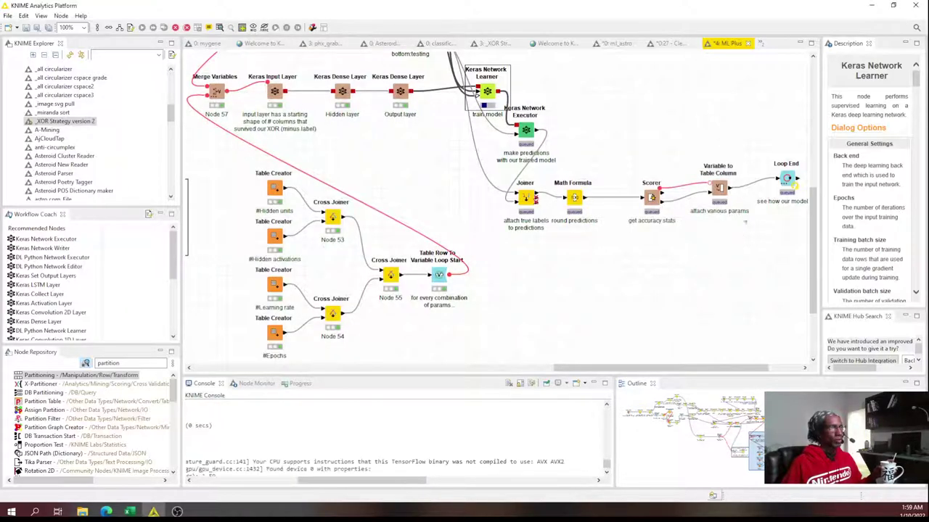
- Pause the running loop at the Loop End node
left_click(787, 180)
right_click(789, 181)
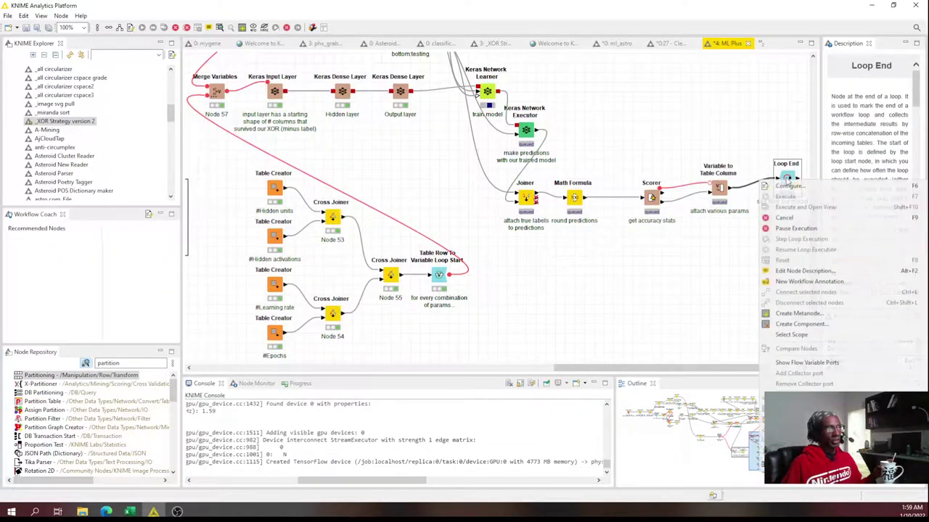
left_click(804, 231)
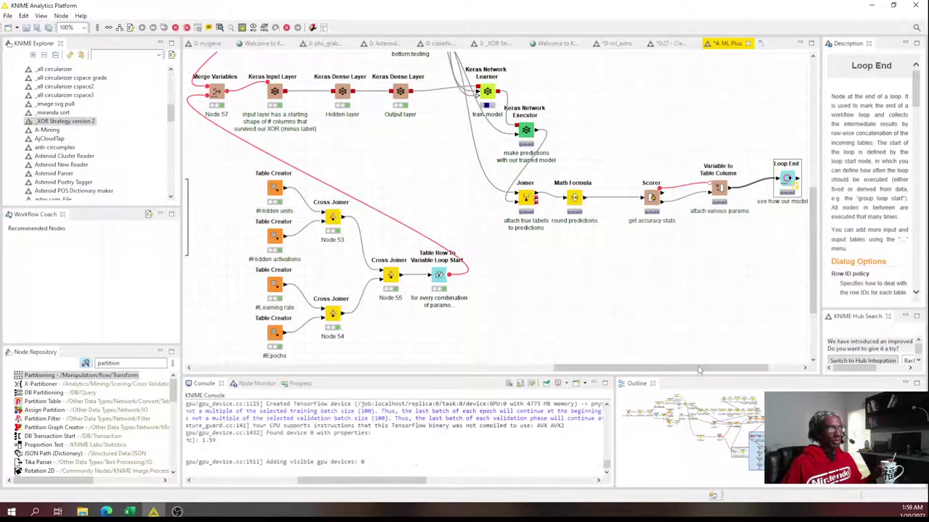
- Inspect the Variable to Table Column output table, checking the accuracy statistics and the appended hyperparameter columns
scroll(669, 276, "right", 5)
mouse_move(392, 105)
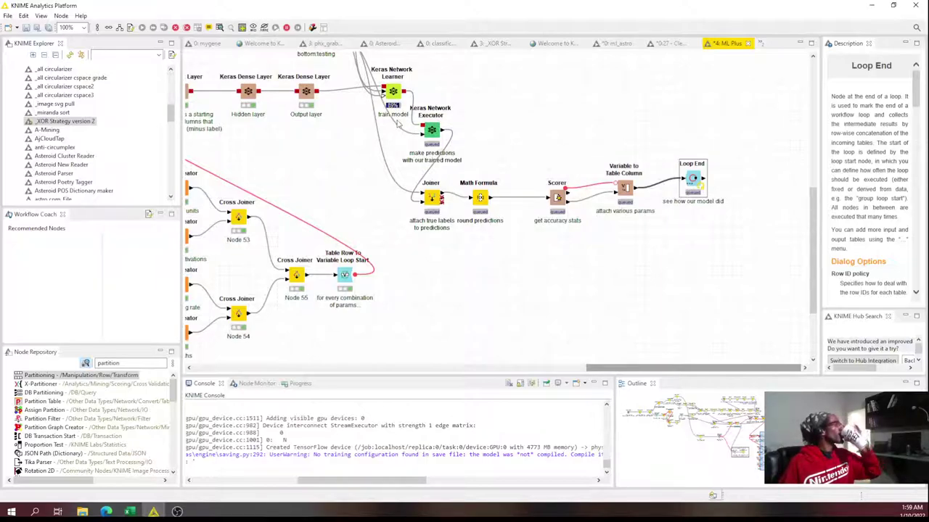
mouse_move(624, 207)
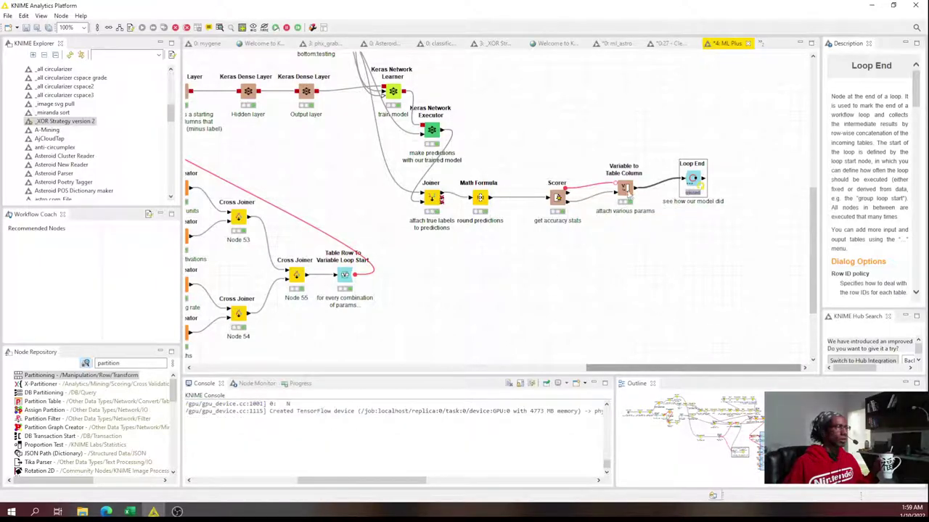
right_click(626, 187)
left_click(719, 420)
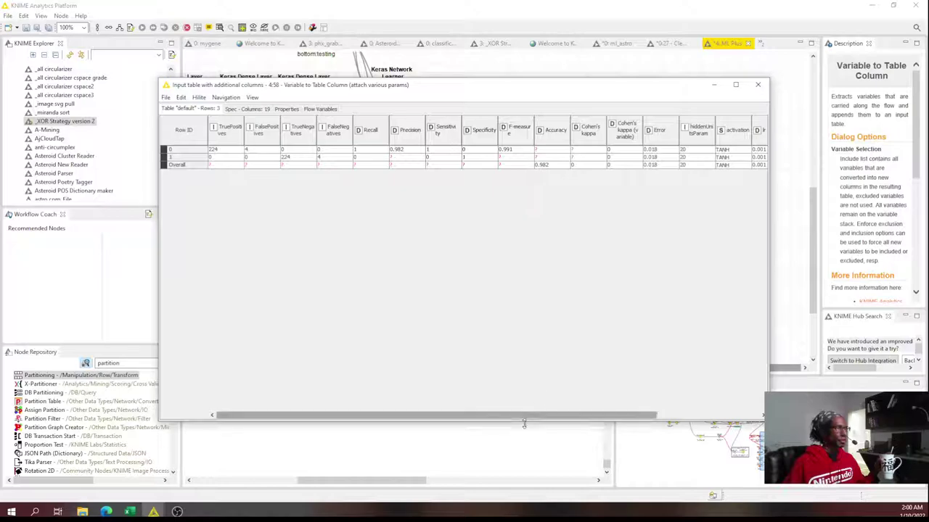
left_click_drag(531, 416, 701, 423)
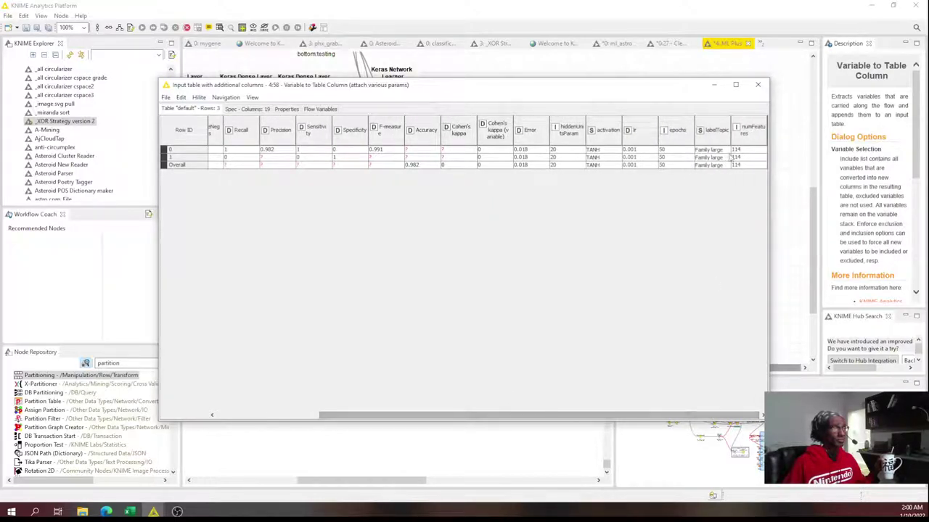
left_click_drag(752, 167, 551, 149)
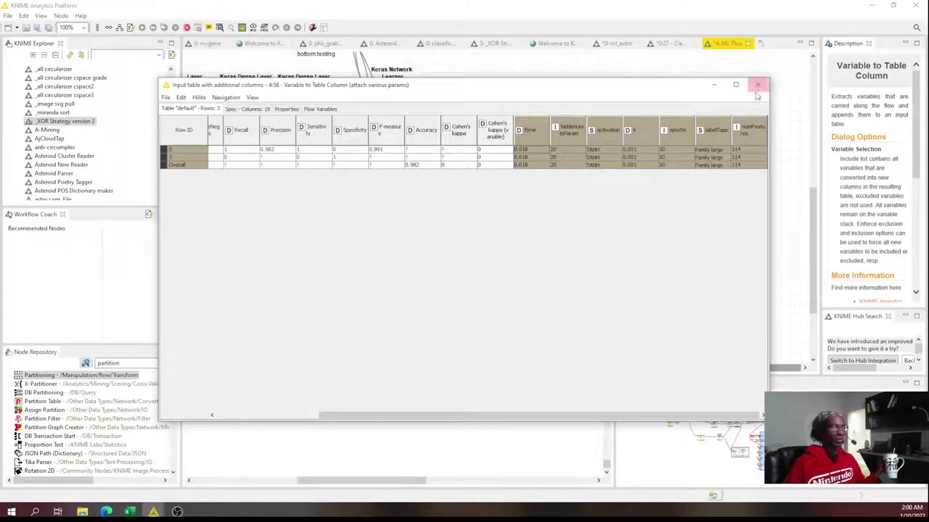
left_click(572, 157)
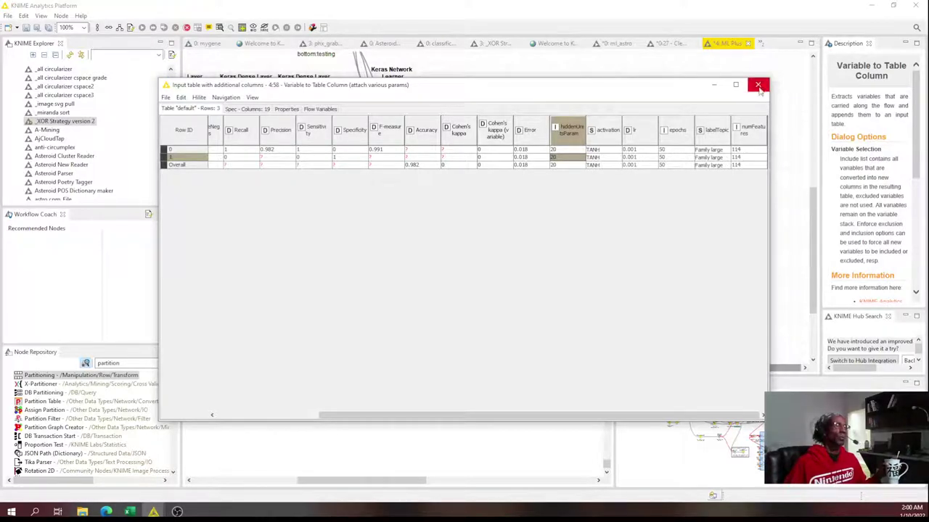
- Close the Variable to Table Column output table and resume the paused loop execution at the Loop End node
left_click(724, 157)
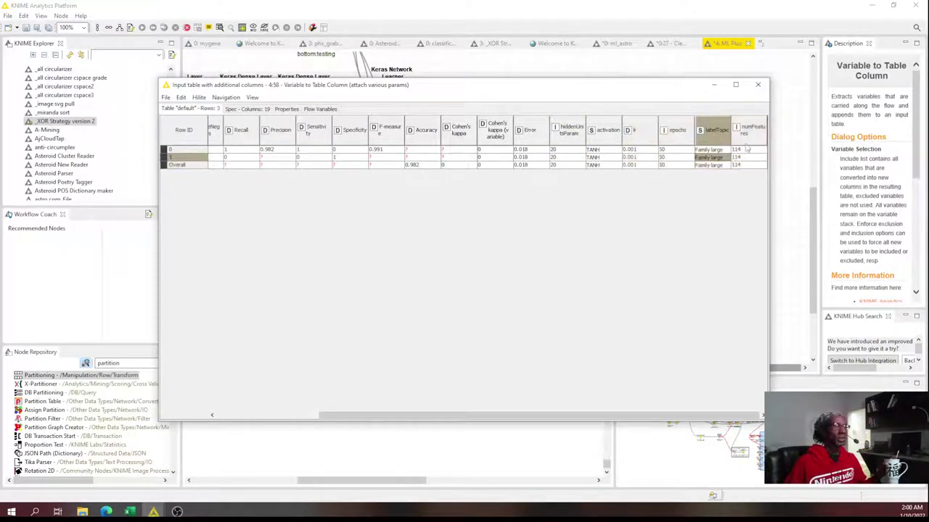
left_click(757, 84)
right_click(692, 180)
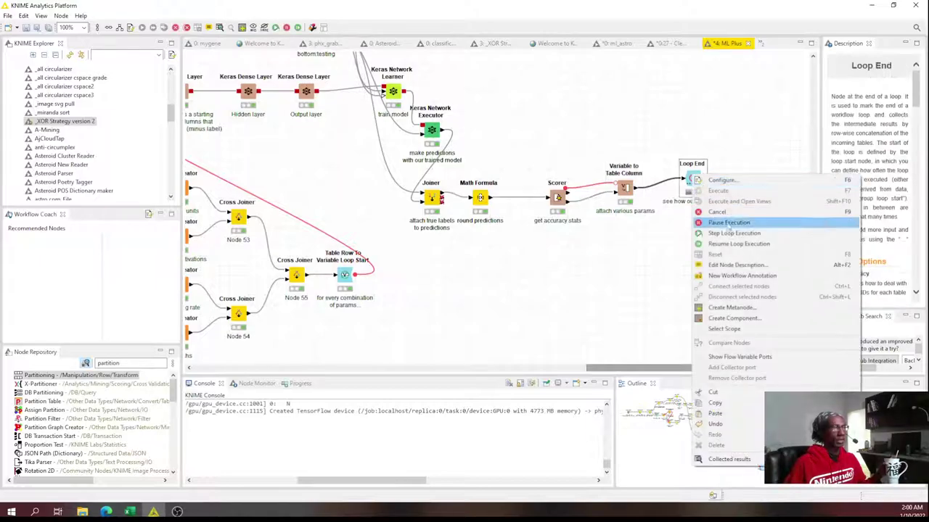
left_click(735, 244)
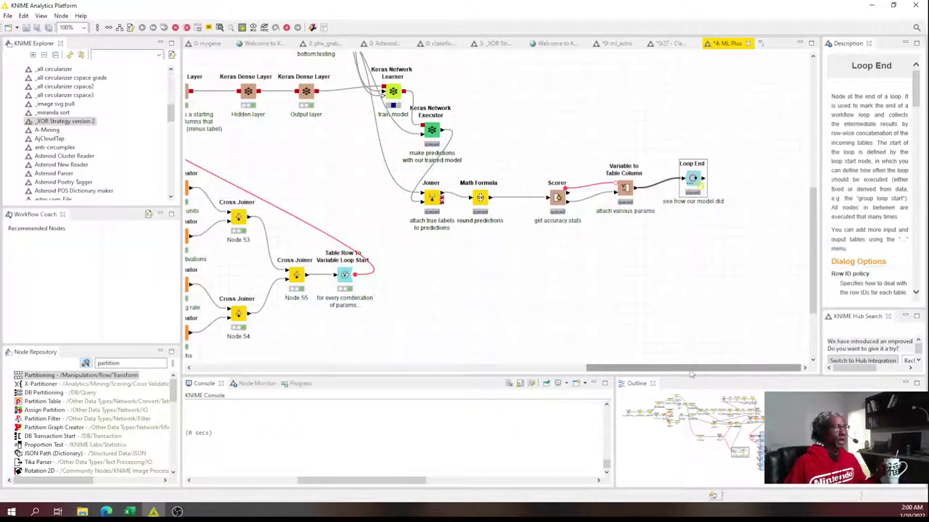
- Inspect the flow variables of the Table Row To Variable Loop Start node, checking the current hyperparameters and iteration
left_click_drag(691, 371, 599, 370)
right_click(609, 276)
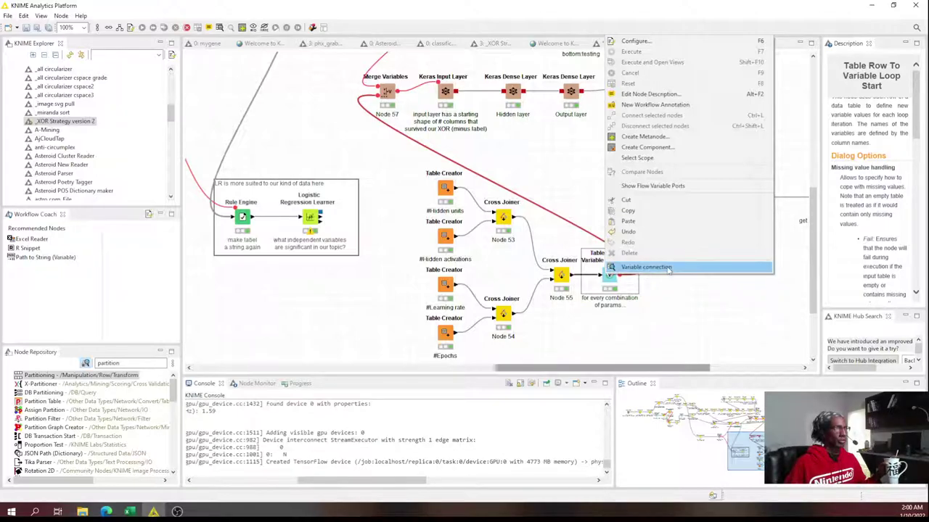
left_click(646, 267)
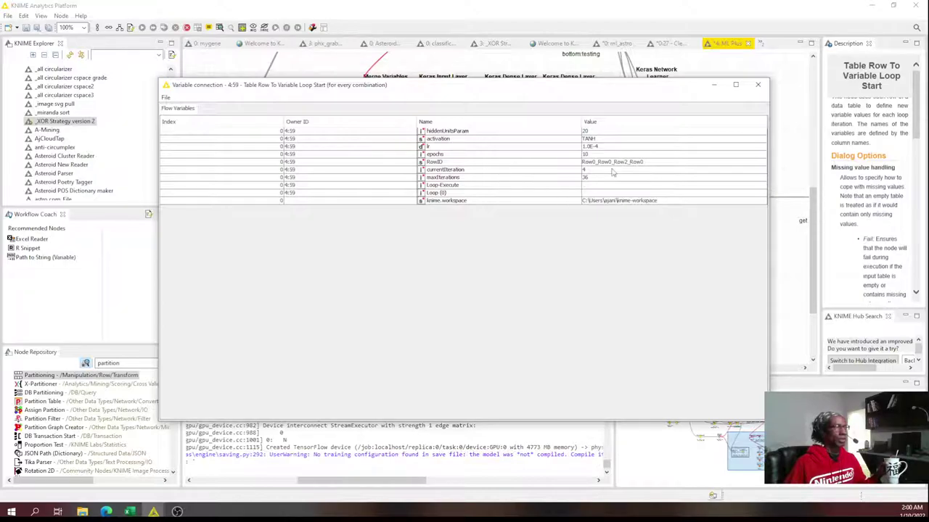
left_click(597, 173)
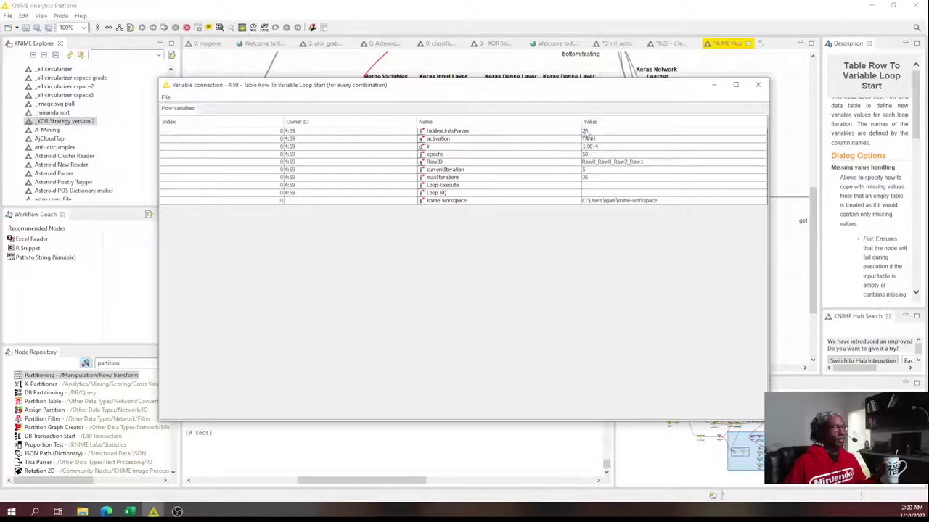
left_click(758, 85)
- Inspect the joined table of the final Cross Joiner, reviewing the hidden units, activation, learning rate and epochs combinations
right_click(559, 282)
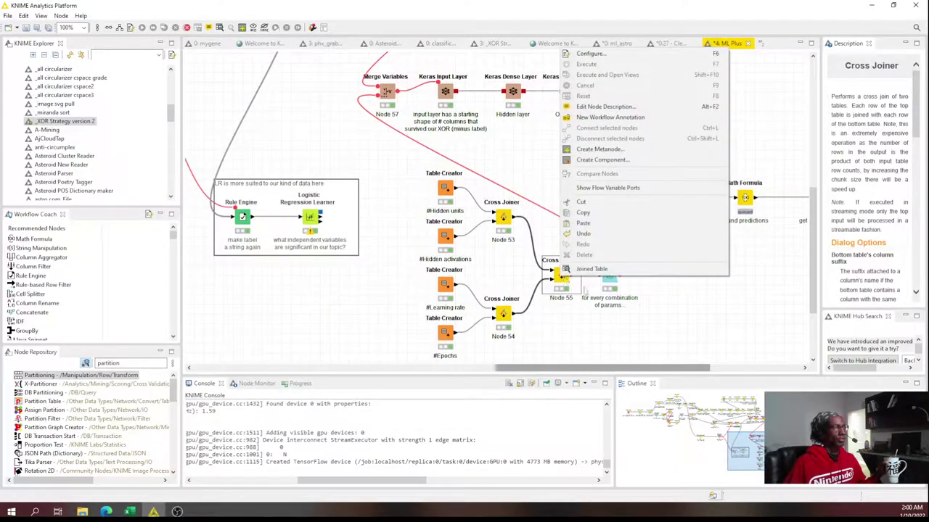
left_click(621, 271)
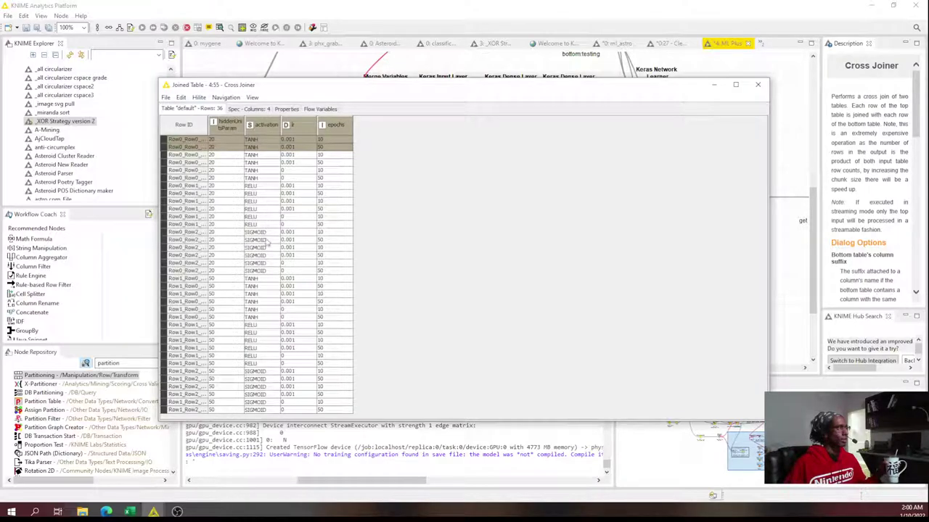
left_click_drag(319, 186, 319, 247)
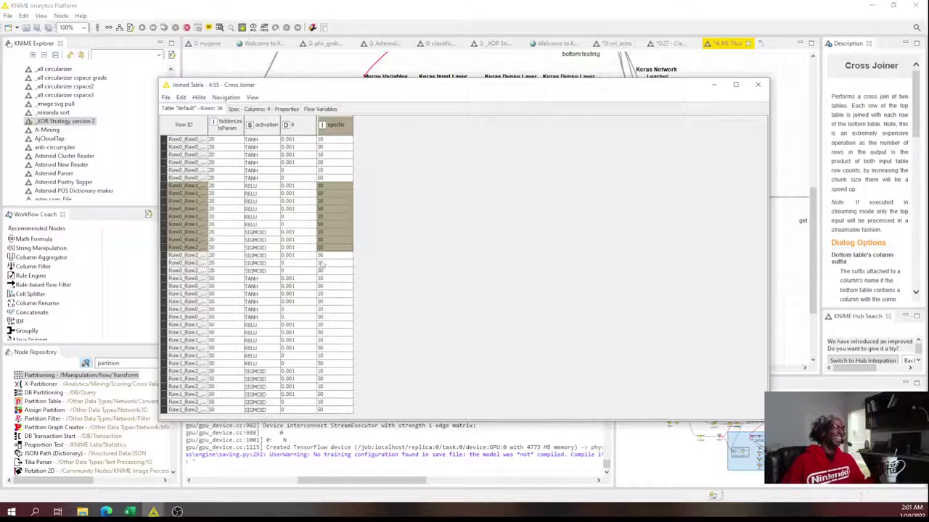
left_click_drag(330, 141, 330, 162)
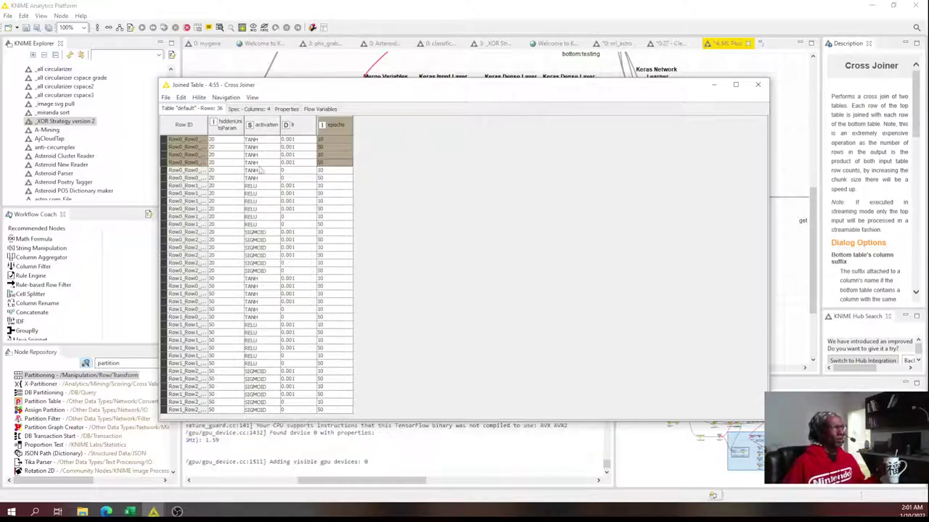
left_click(759, 88)
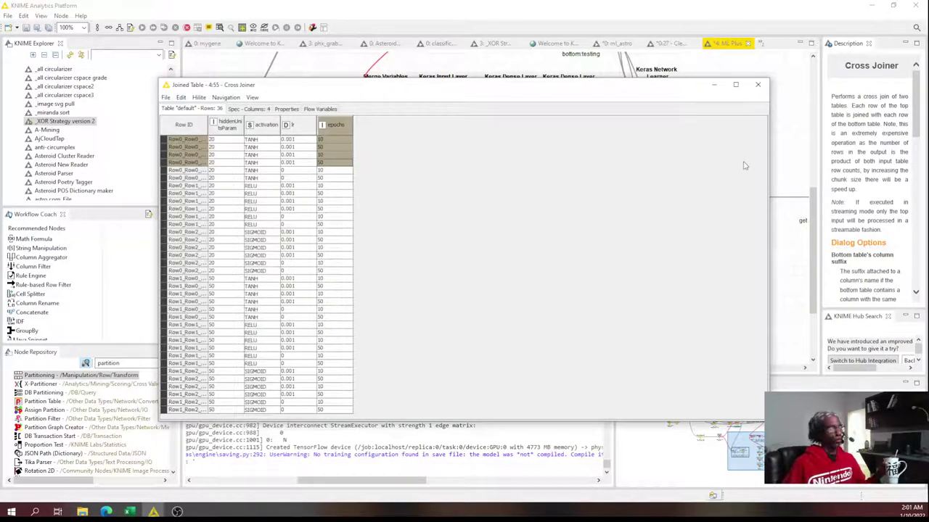
left_click(758, 87)
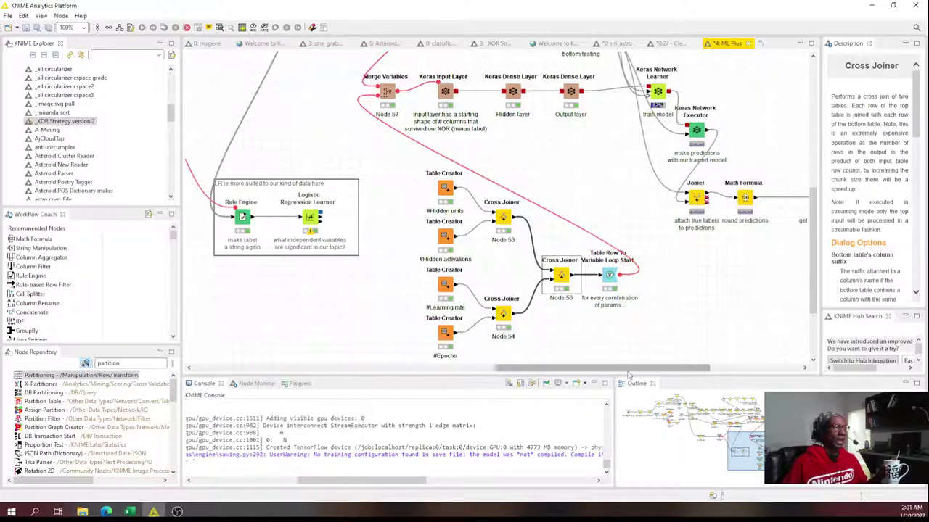
scroll(622, 339, "right", 5)
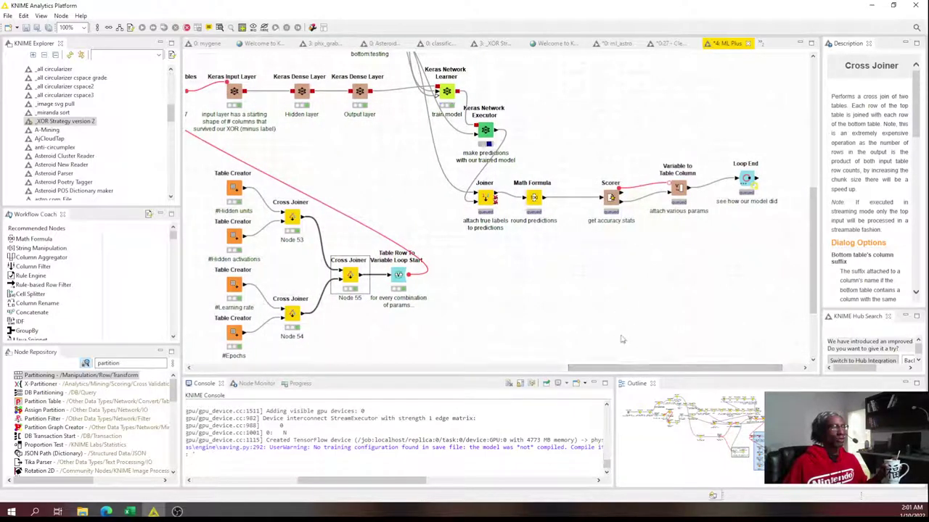
mouse_move(638, 368)
left_mouse_down()
mouse_move(604, 368)
mouse_move(624, 369)
left_mouse_up()
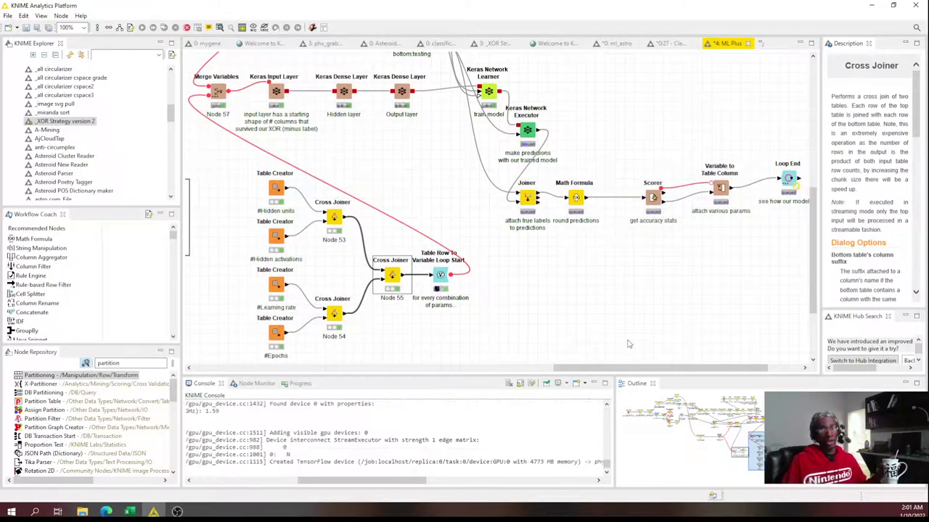
mouse_move(649, 368)
left_mouse_down()
mouse_move(664, 369)
mouse_move(650, 369)
left_mouse_up()
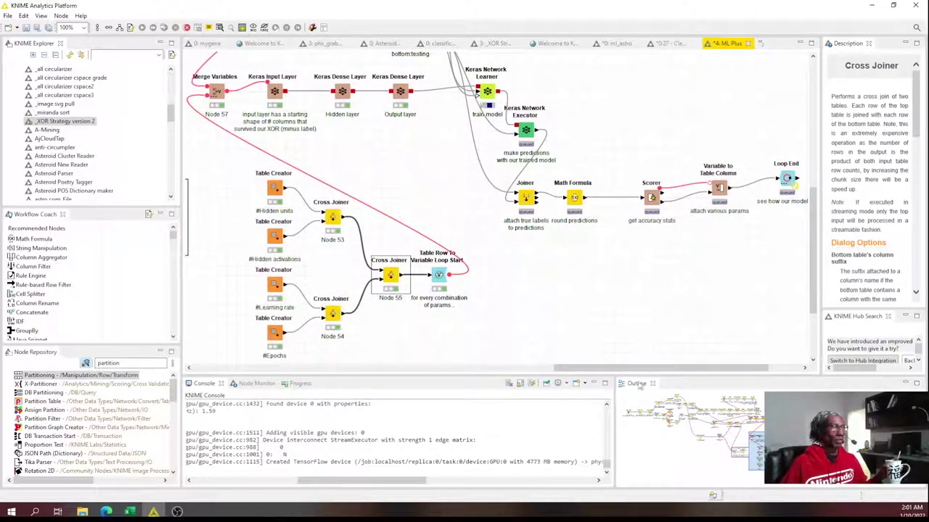
left_click_drag(580, 369, 581, 330)
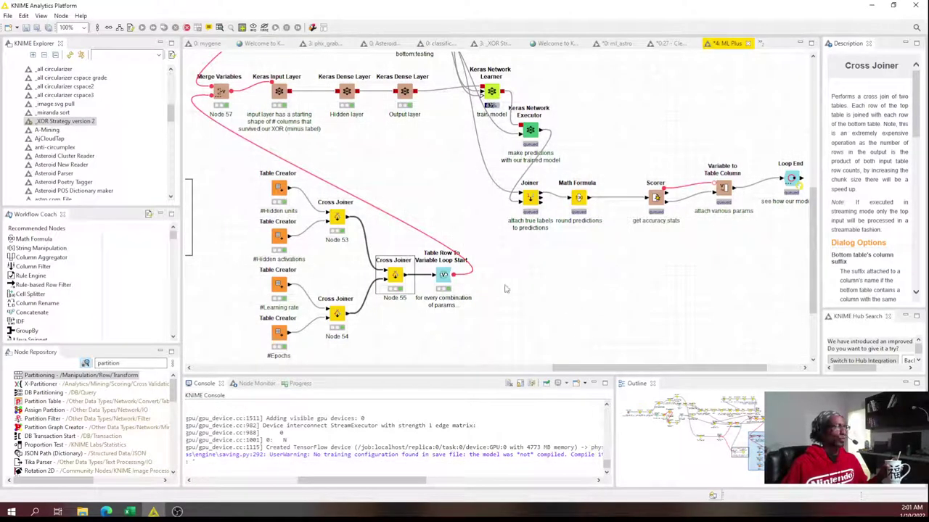
left_click(407, 104)
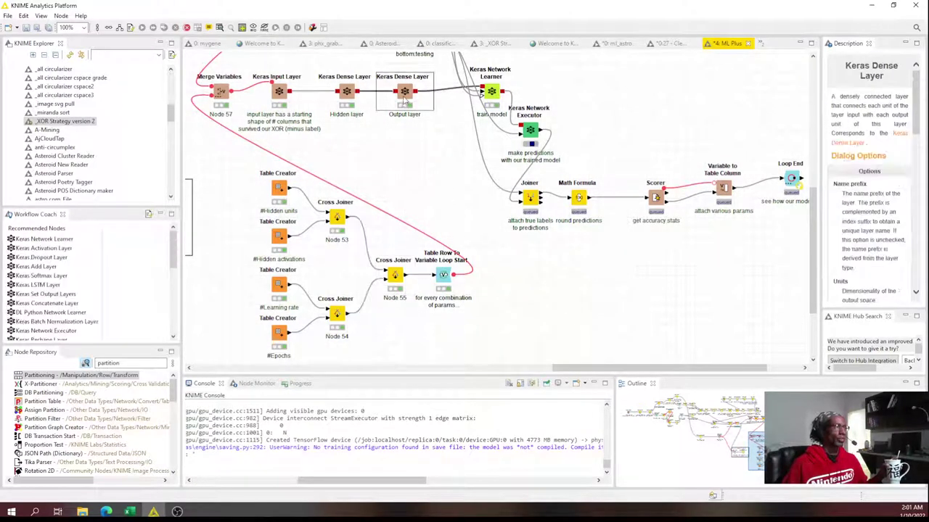
scroll(405, 107, "up", 1)
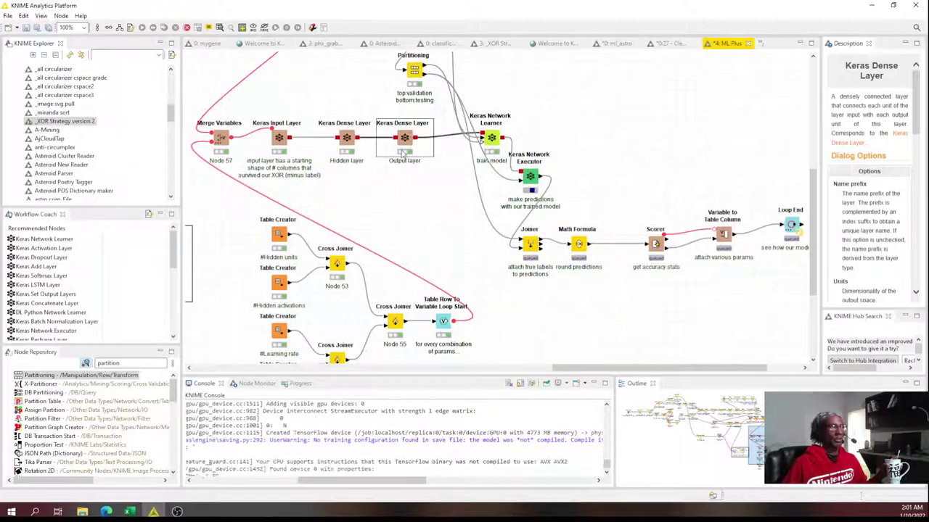
left_click(404, 190)
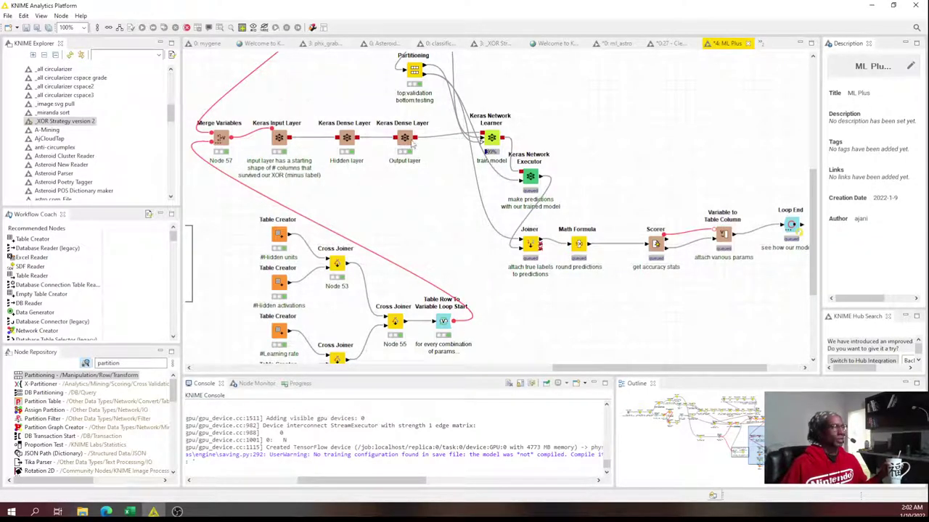
- Look through the nodes recommended for the output Keras Dense Layer and view the Keras Network Writer description
left_click(406, 145)
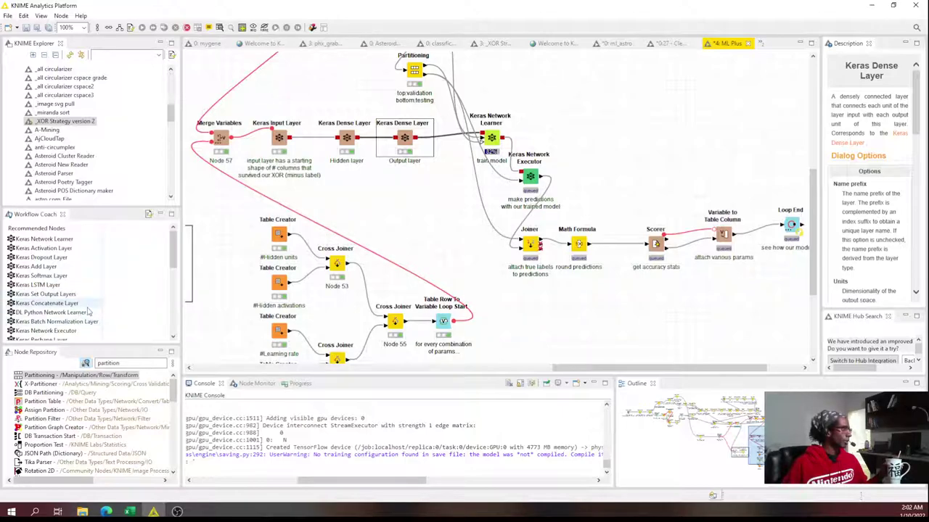
scroll(73, 320, "down", 2)
left_click(51, 305)
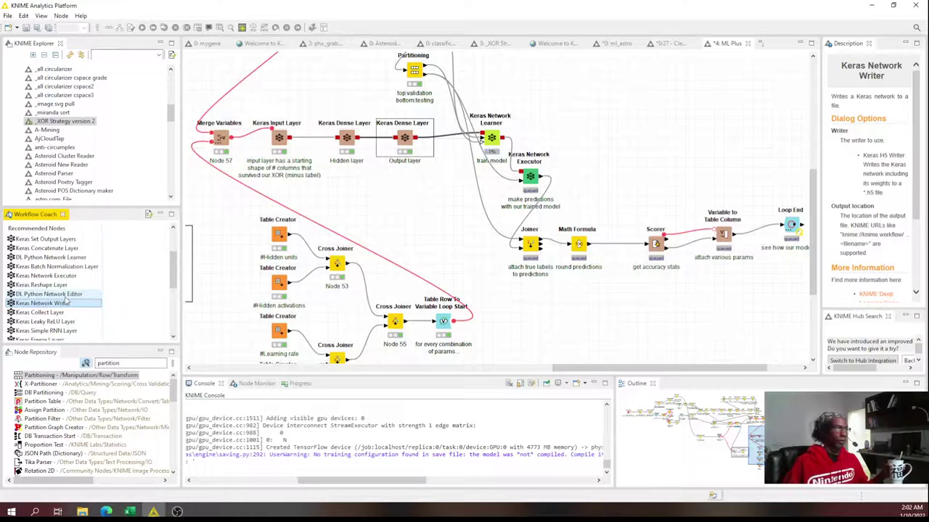
left_click_drag(240, 110, 439, 165)
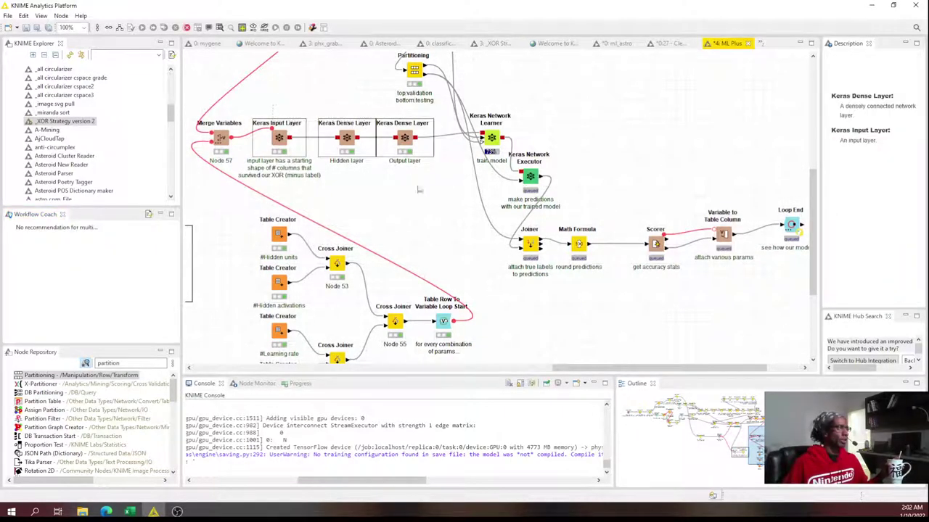
left_click(631, 132)
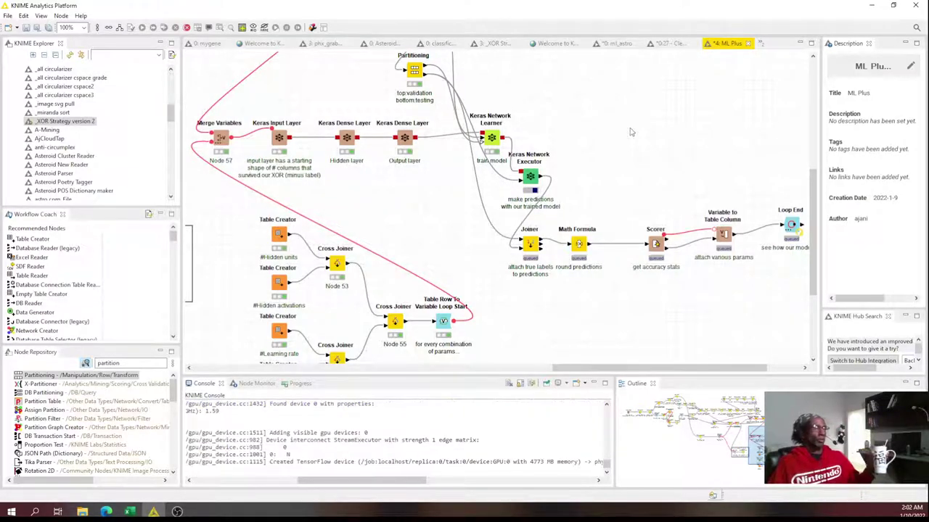
- Check the loop's progress in the variable connection of the Table Row To Variable Loop Start node
mouse_move(621, 368)
left_mouse_down()
mouse_move(652, 368)
mouse_move(639, 368)
left_mouse_up()
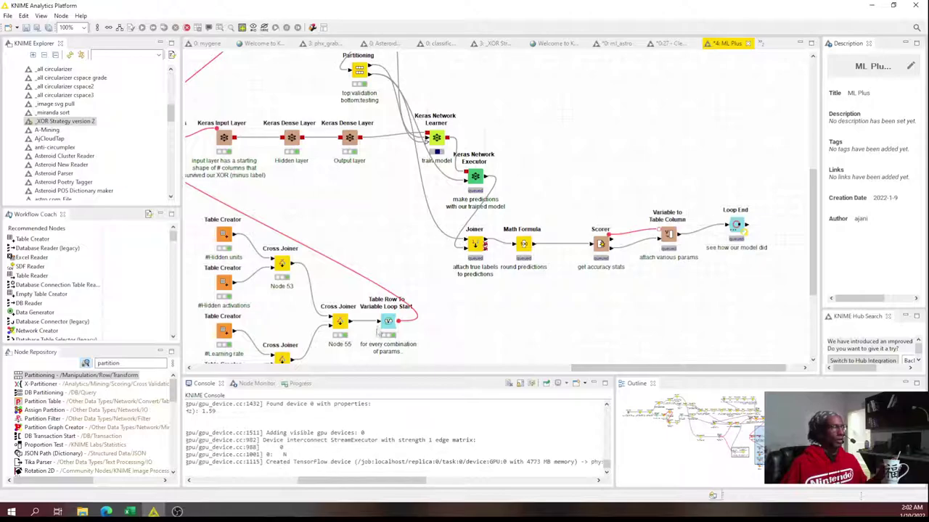
right_click(390, 324)
left_click(436, 319)
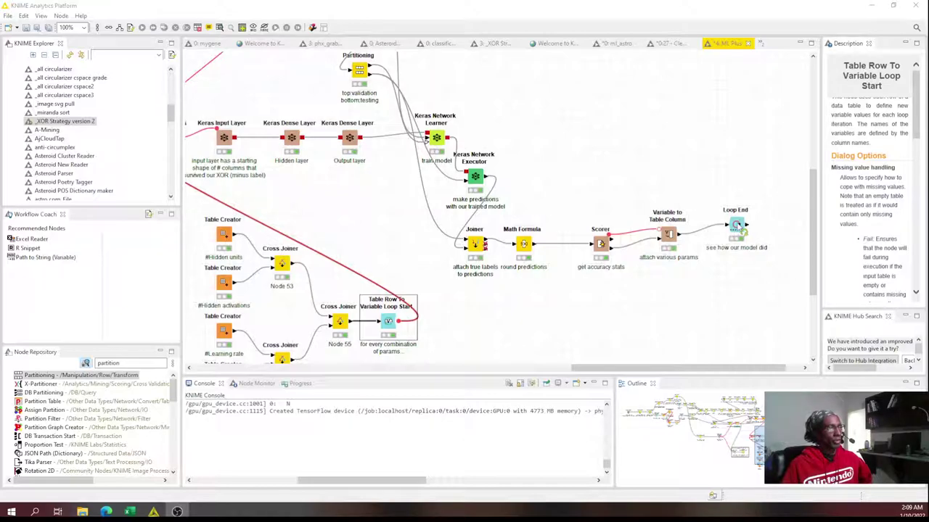
- Open the Loop End node's collected results, widen the table window and review the scores alongside their hyperparameters
left_click(735, 225)
right_click(736, 225)
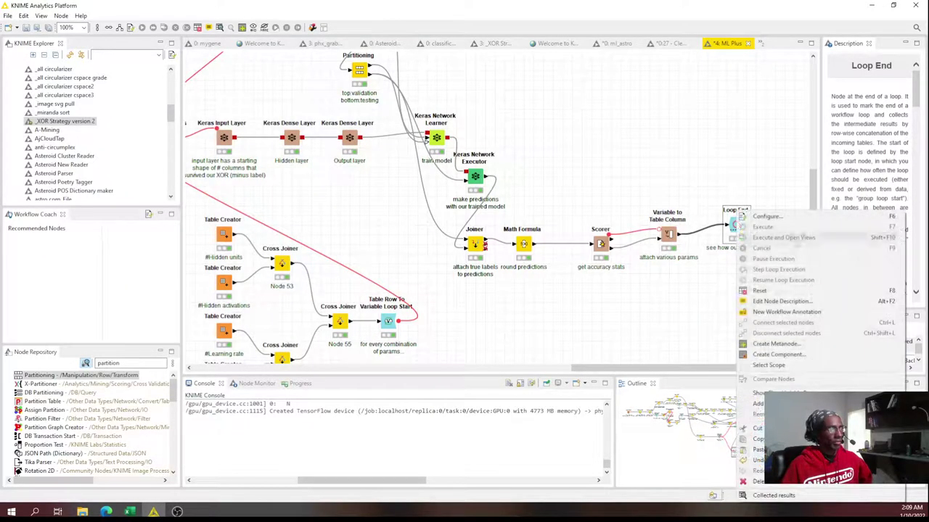
left_click(833, 497)
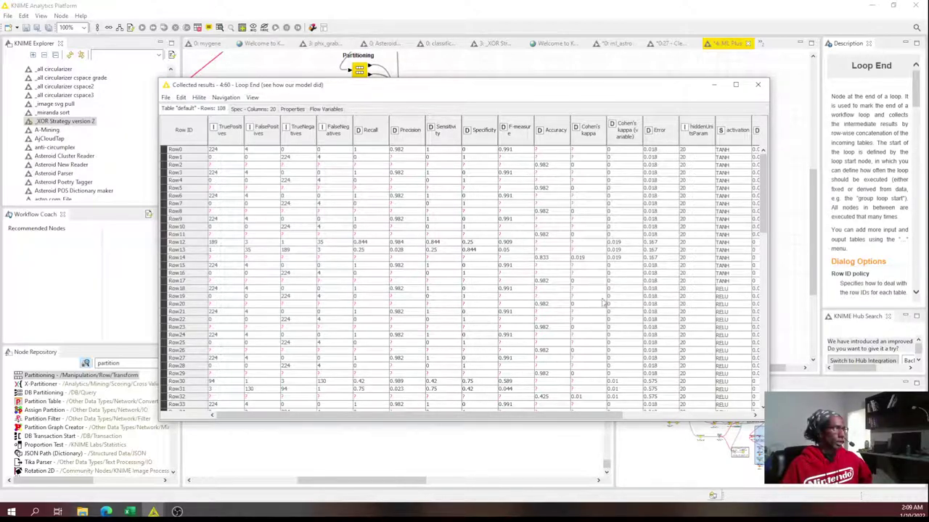
left_click_drag(161, 316, 33, 323)
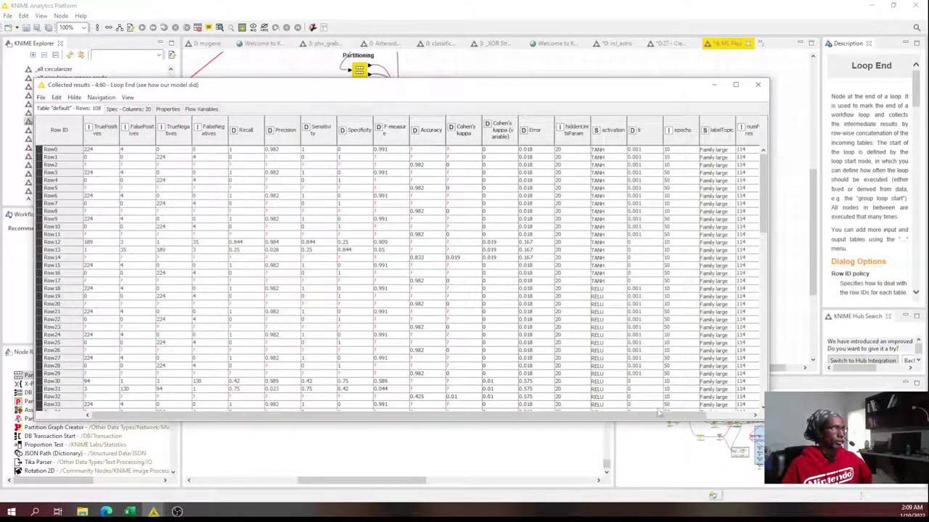
scroll(573, 282, "down", 3)
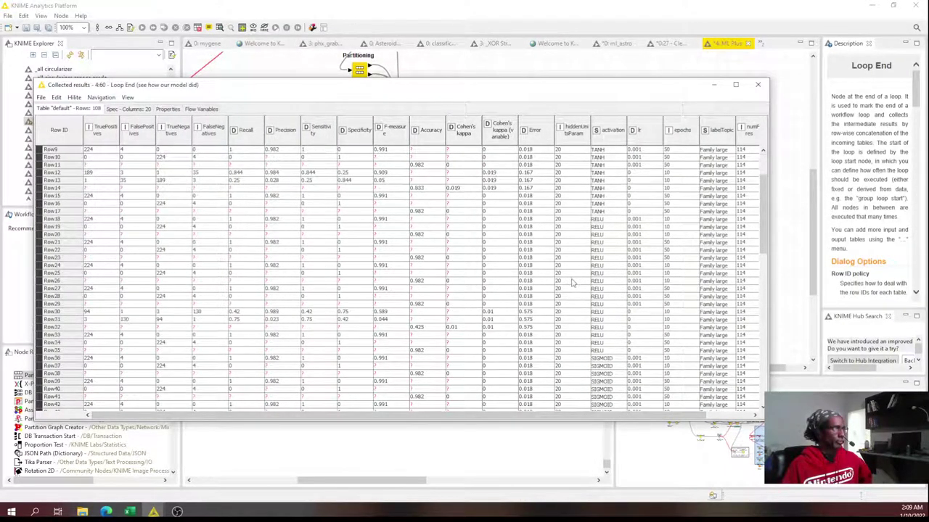
scroll(573, 282, "up", 3)
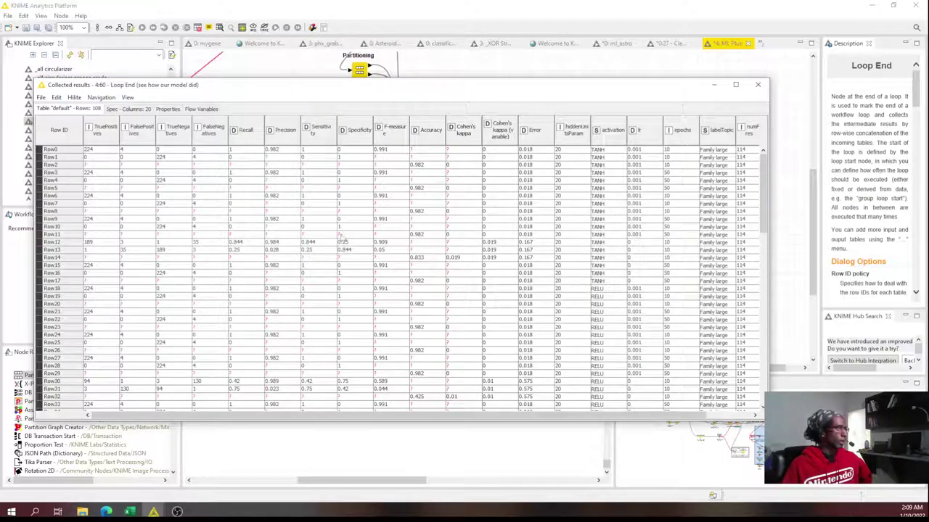
- Compare the true and false positives, recall, precision and specificity in Row12, Row30 and Row31 of the collected results
left_click_drag(348, 244, 67, 246)
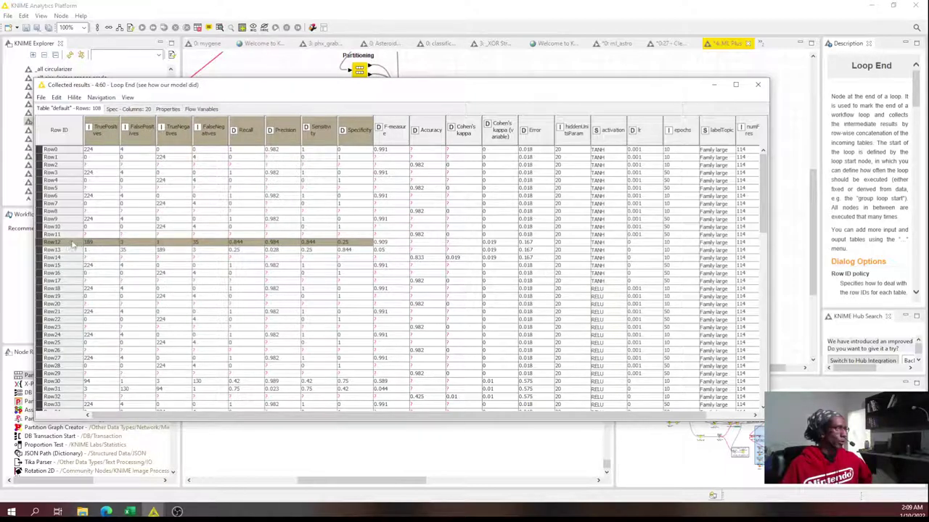
left_click(352, 245)
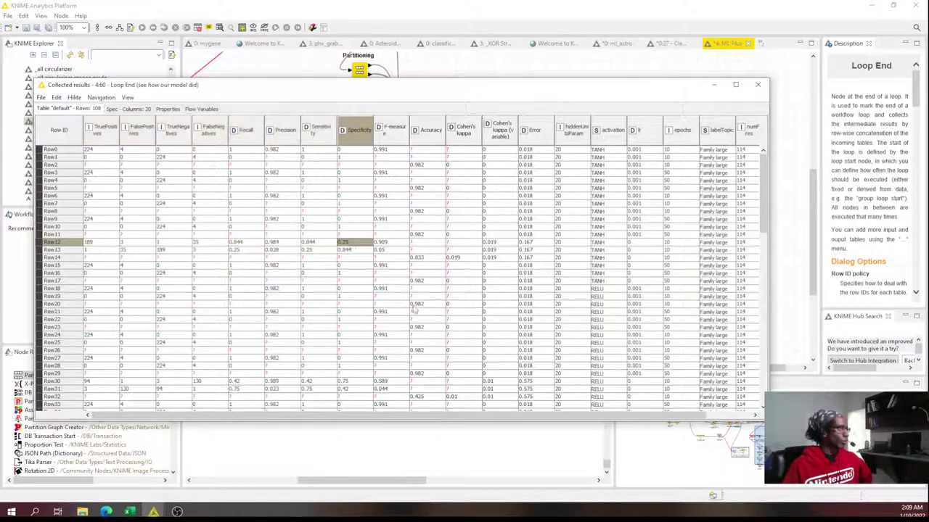
scroll(347, 317, "down", 3)
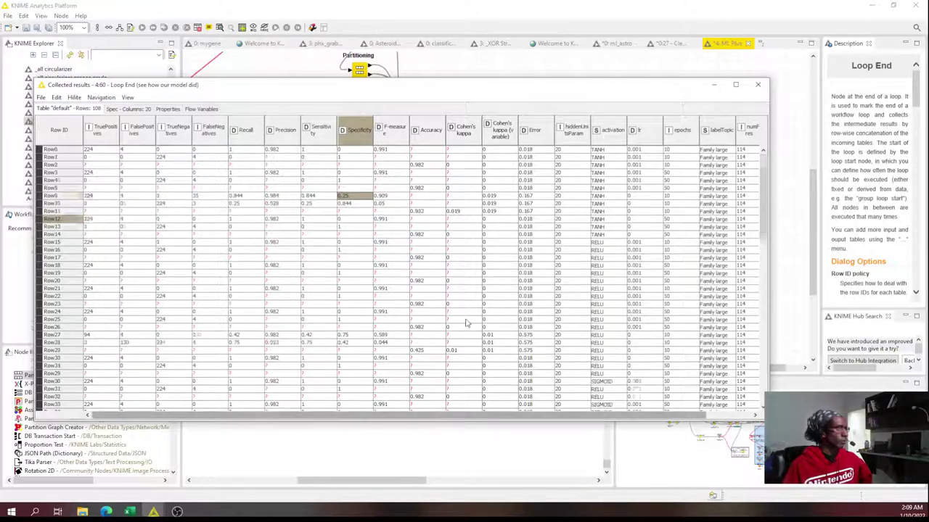
left_click_drag(345, 314, 266, 325)
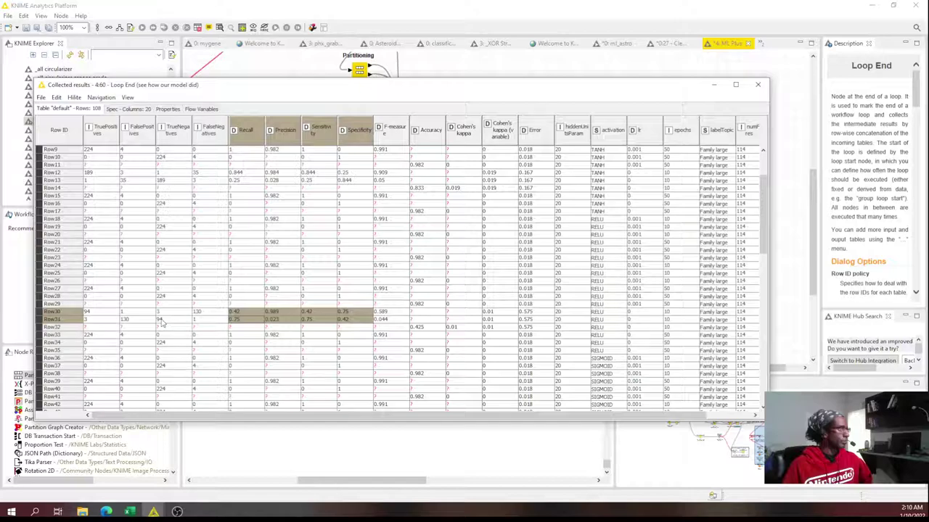
left_click(103, 320)
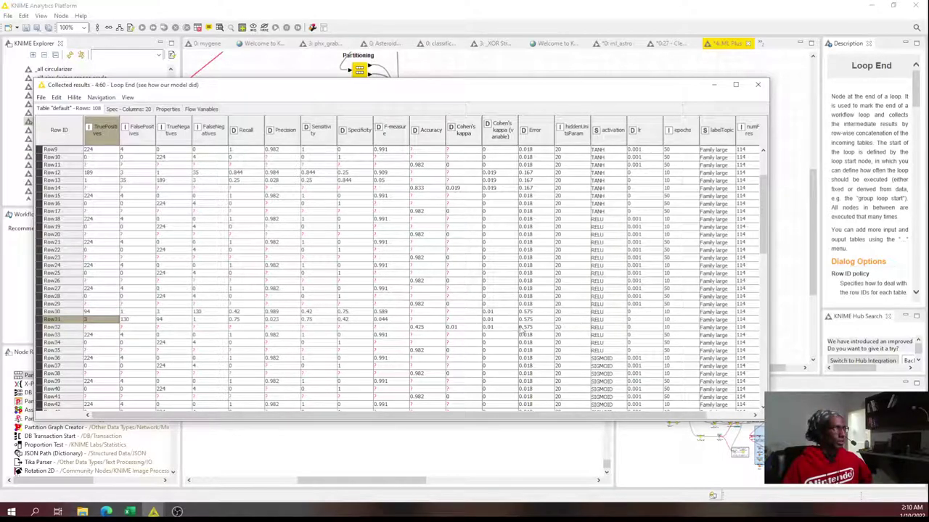
- Examine Specificity through Error in Row30 to Row32, and scan the full collected results for other rows with differing scores
left_click_drag(530, 314, 358, 328)
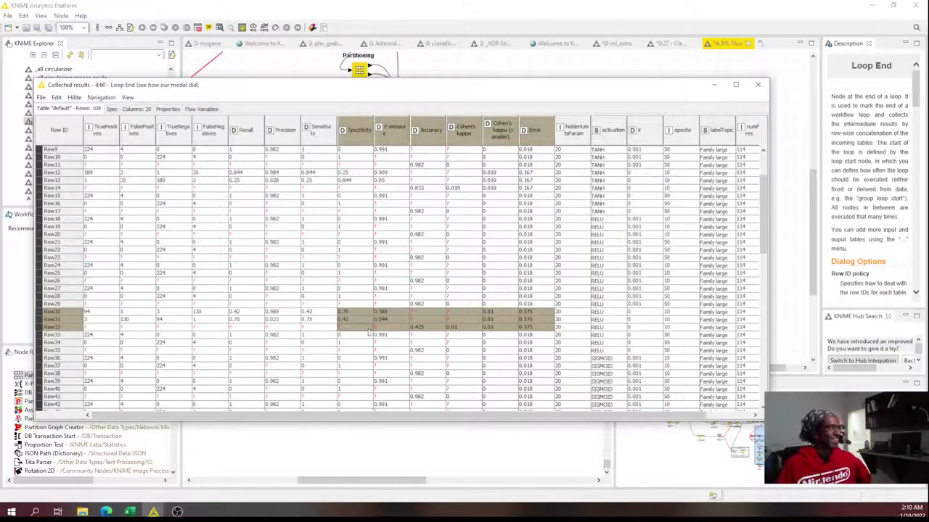
scroll(533, 299, "down", 11)
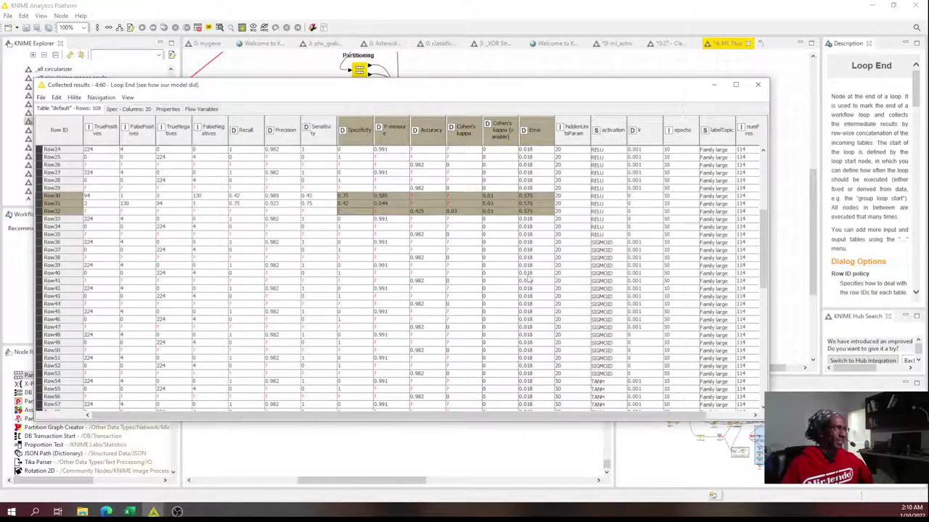
scroll(377, 349, "down", 6)
scroll(376, 352, "down", 5)
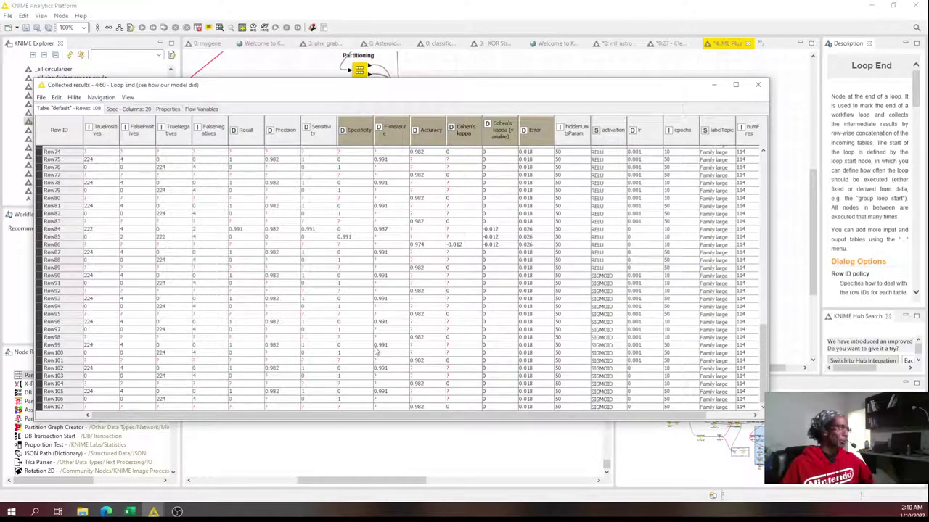
scroll(375, 351, "up", 17)
scroll(382, 349, "up", 8)
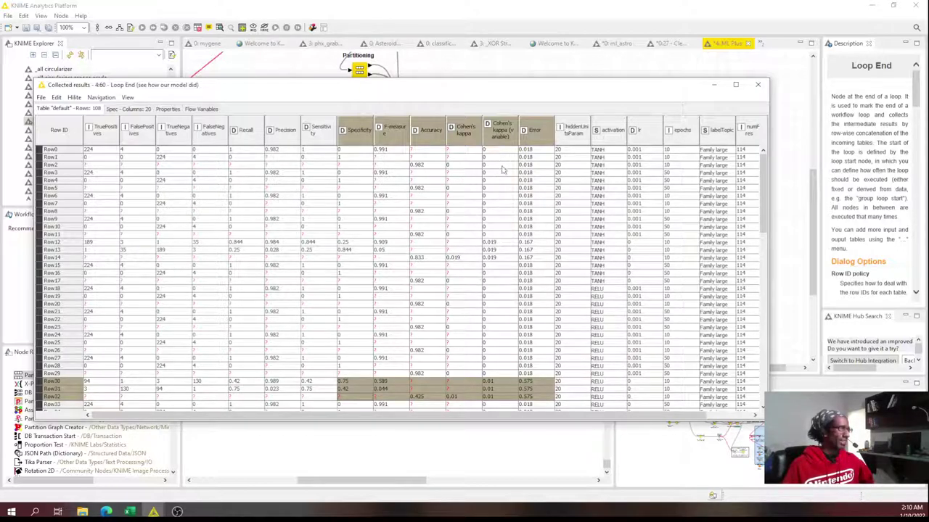
scroll(503, 258, "down", 15)
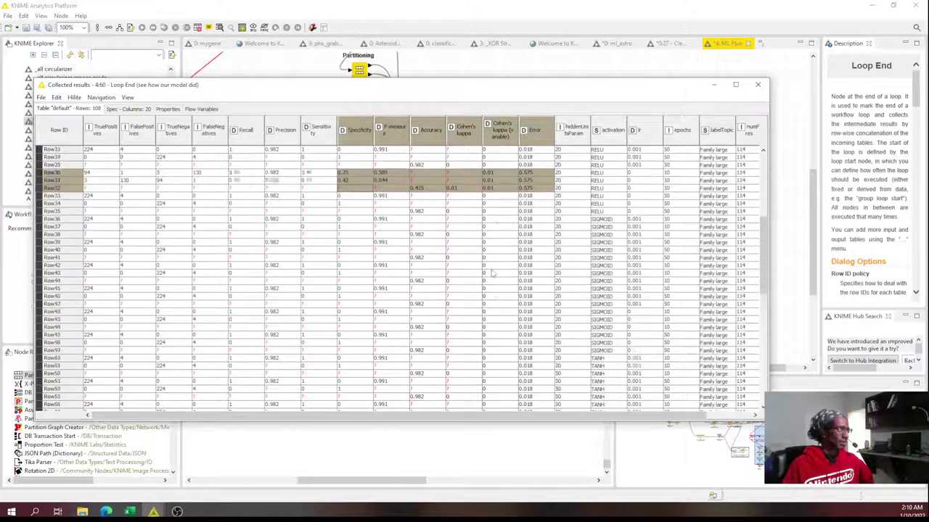
- Examine Cohen's kappa and Error in Row66 to Row68, plus the true and false positives in Row66 and Row67
left_click_drag(502, 267, 527, 283)
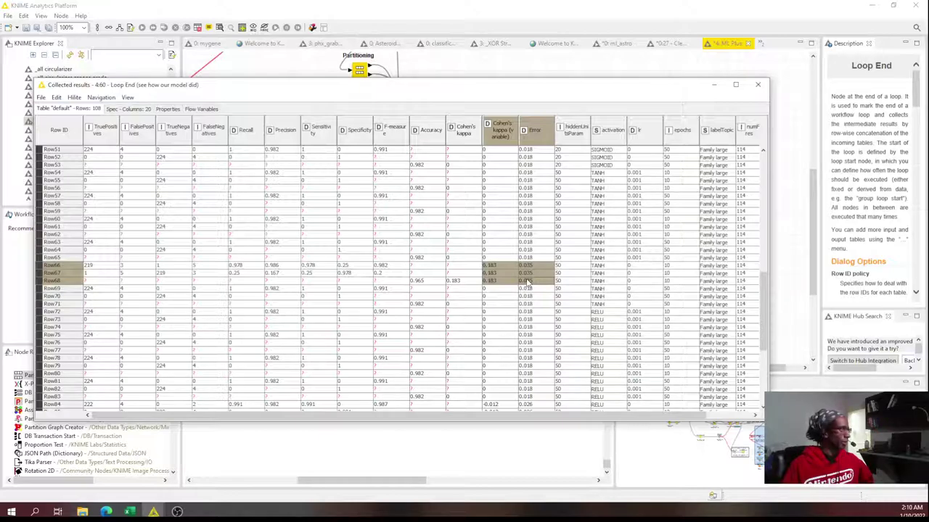
left_click(96, 267)
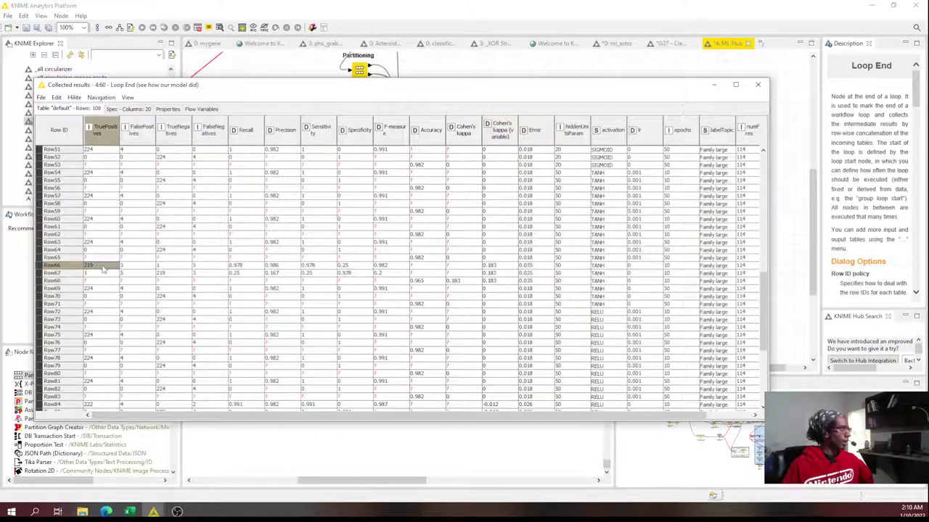
left_click_drag(120, 273, 123, 277)
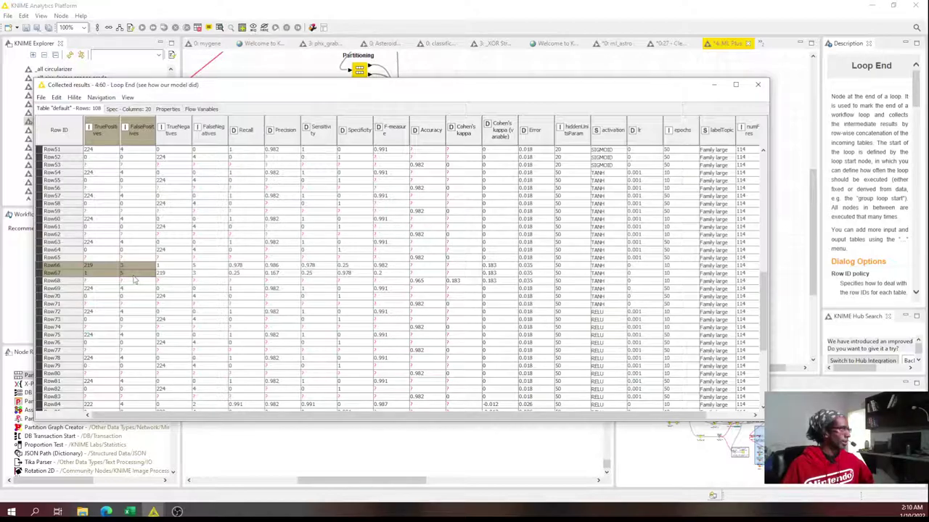
- Compare the true positives, false positives and true negatives at Row0 and Row1 with the true negatives in Row12
scroll(133, 280, "up", 15)
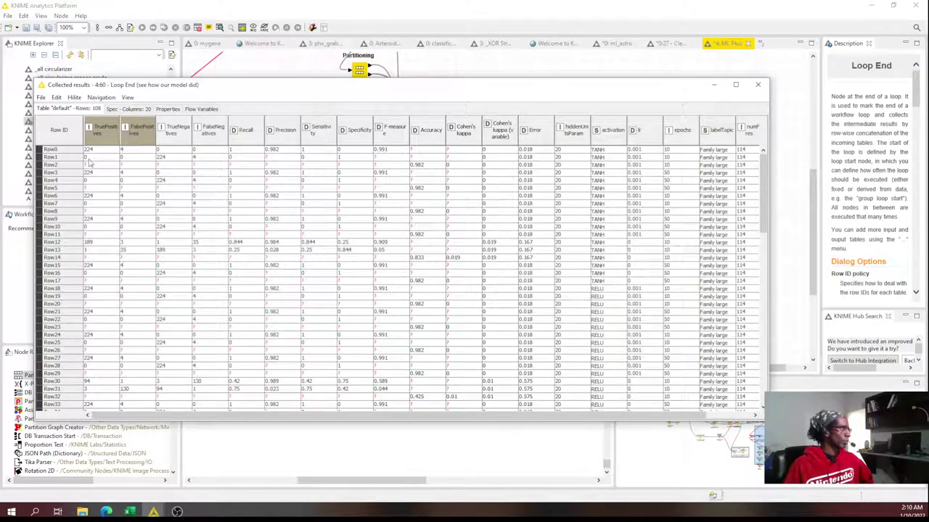
left_click_drag(90, 149, 133, 161)
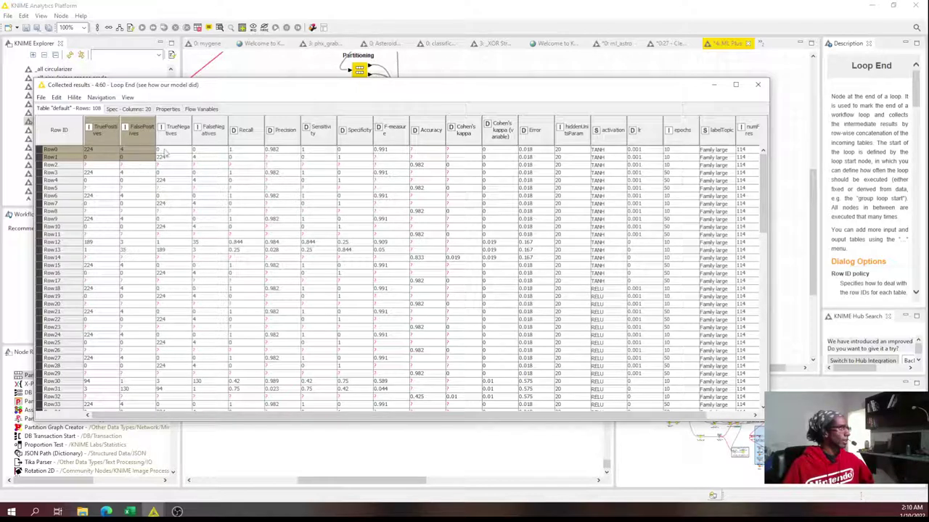
left_click(165, 151)
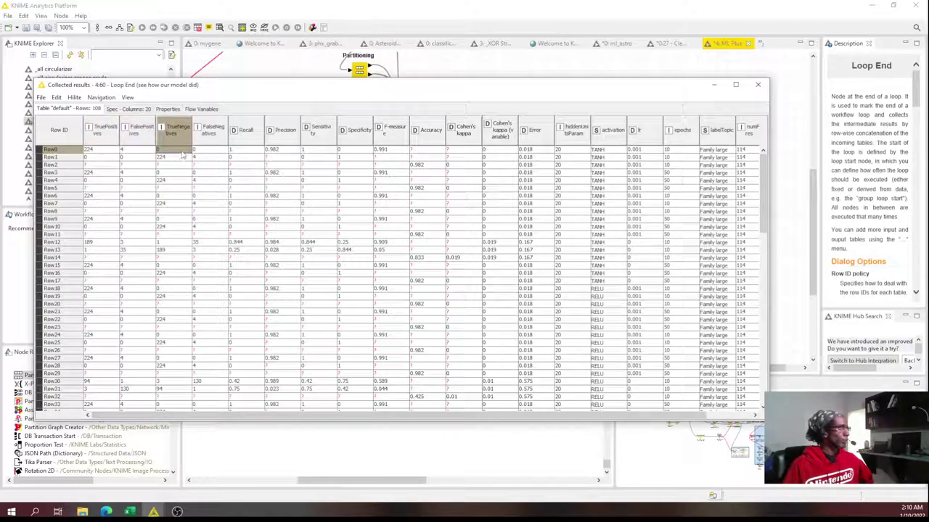
left_click(99, 150)
left_click(165, 152)
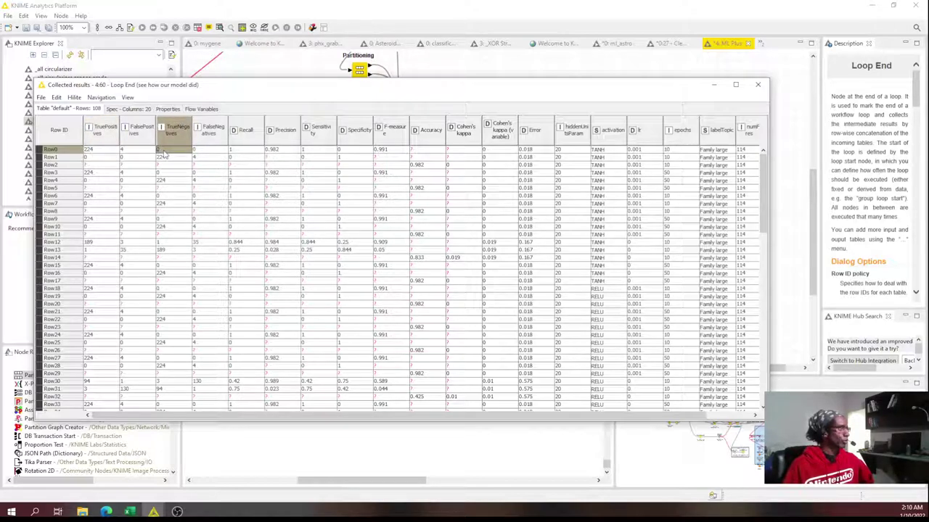
left_click(170, 244)
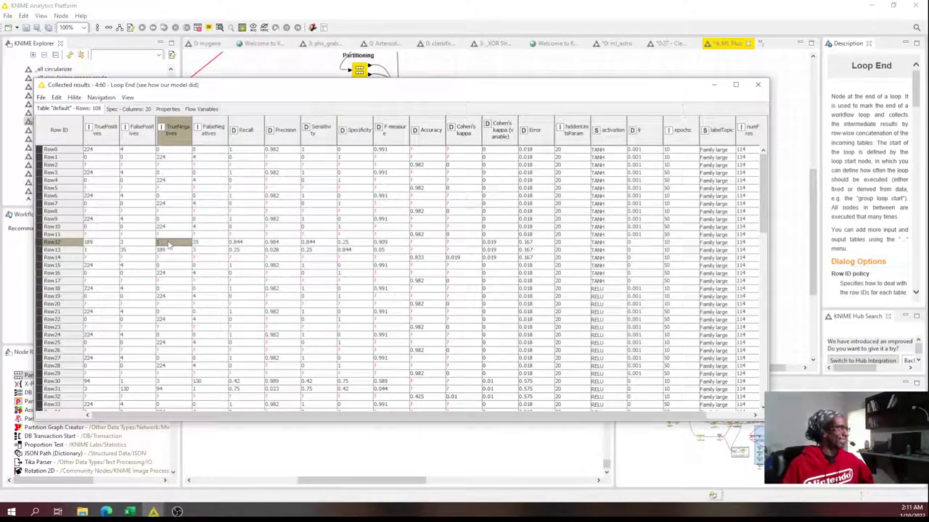
- Check the true negatives in Row66 and Row67 and look through the remaining rows of the collected results
scroll(169, 251, "down", 12)
scroll(172, 256, "down", 7)
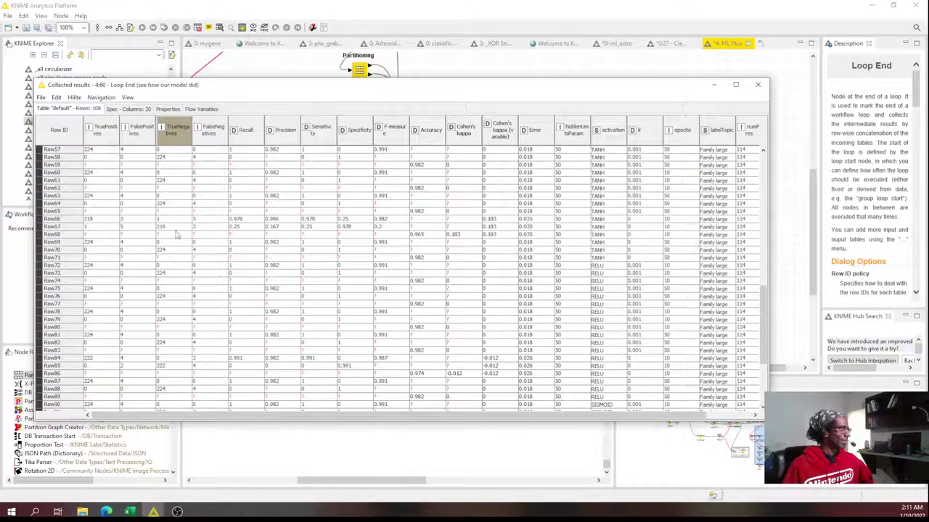
left_click_drag(172, 219, 175, 228)
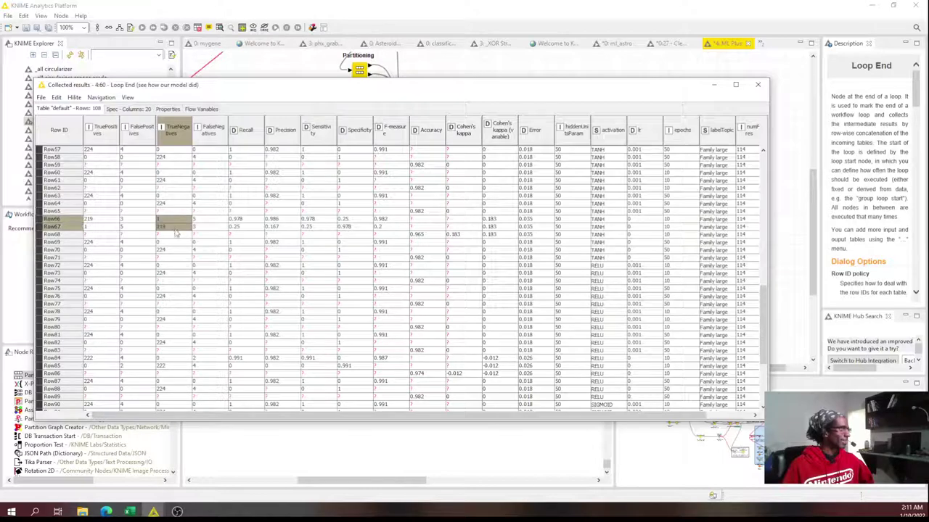
scroll(173, 254, "down", 6)
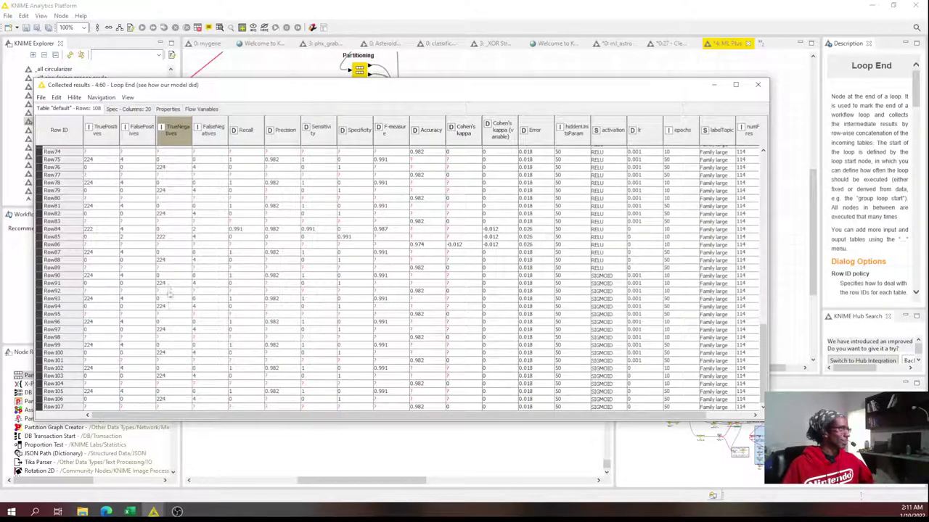
scroll(169, 289, "up", 5)
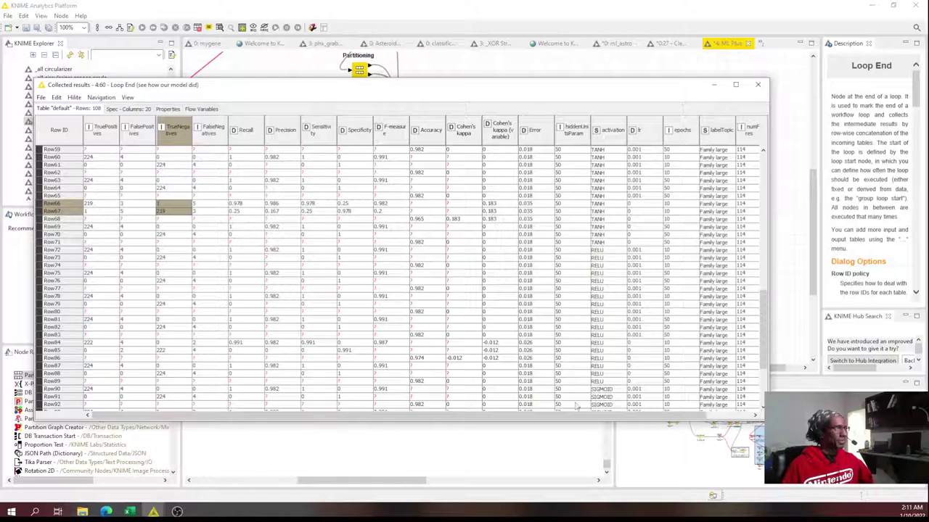
- Review the hyperparameter and Iteration columns, enlarge the results window to fit all columns, and close it
scroll(638, 413, "right", 2)
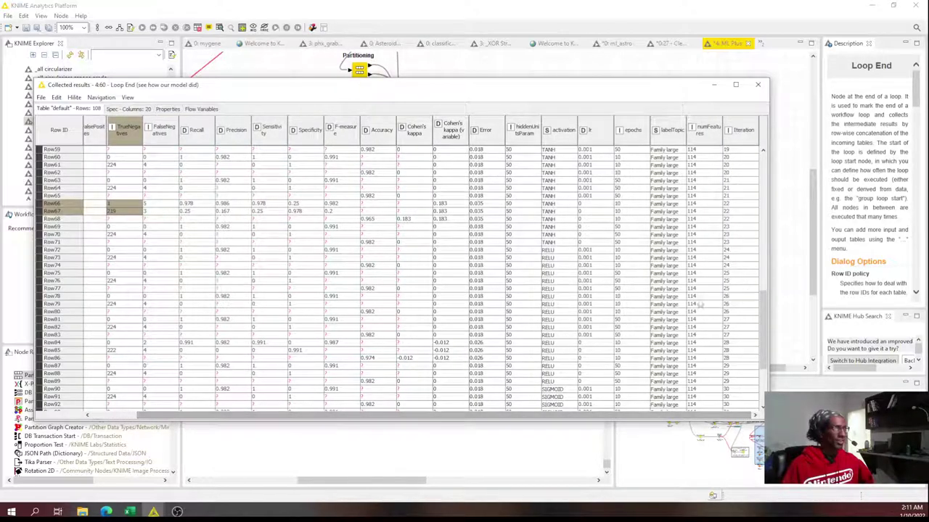
scroll(694, 293, "down", 5)
scroll(692, 293, "up", 5)
scroll(613, 377, "up", 1)
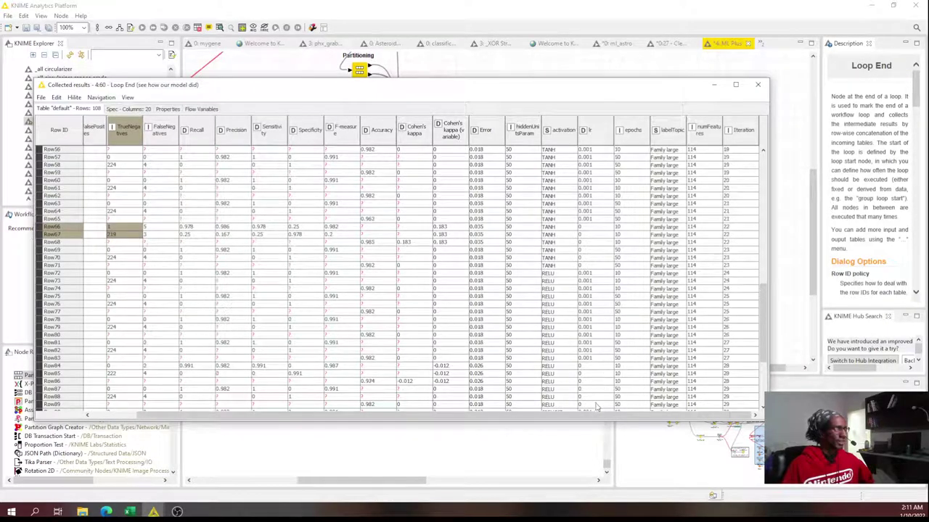
left_click_drag(767, 418, 864, 465)
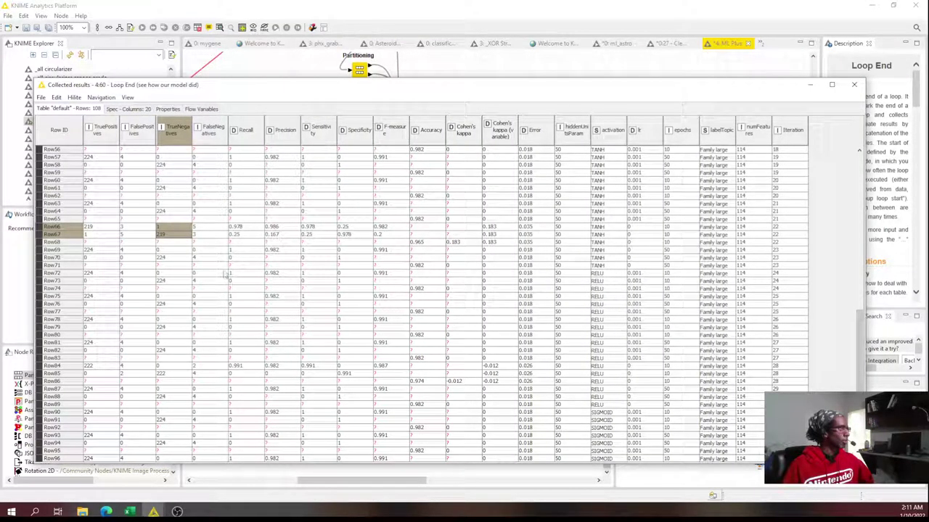
left_click(854, 84)
- Open the Scorer node's confusion matrix, examine the class 1 row's predictions, and close the table
right_click(601, 244)
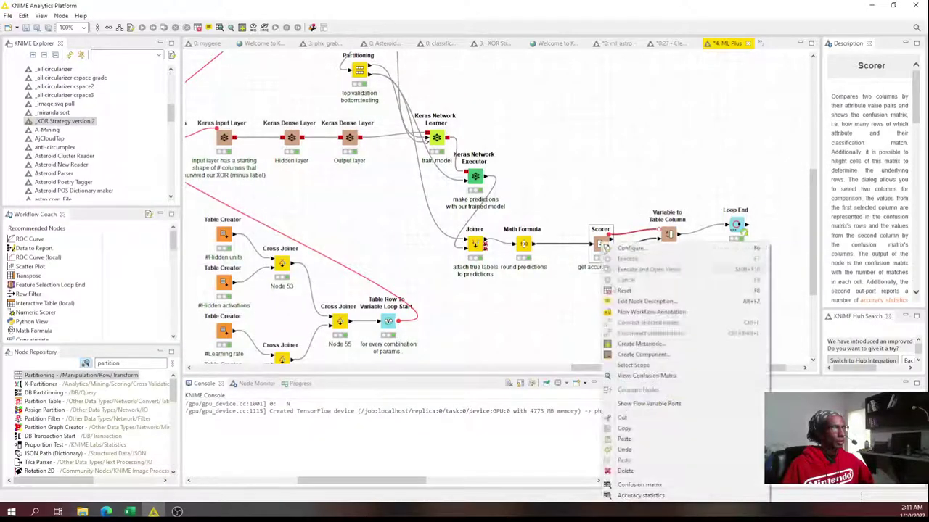
left_click(640, 485)
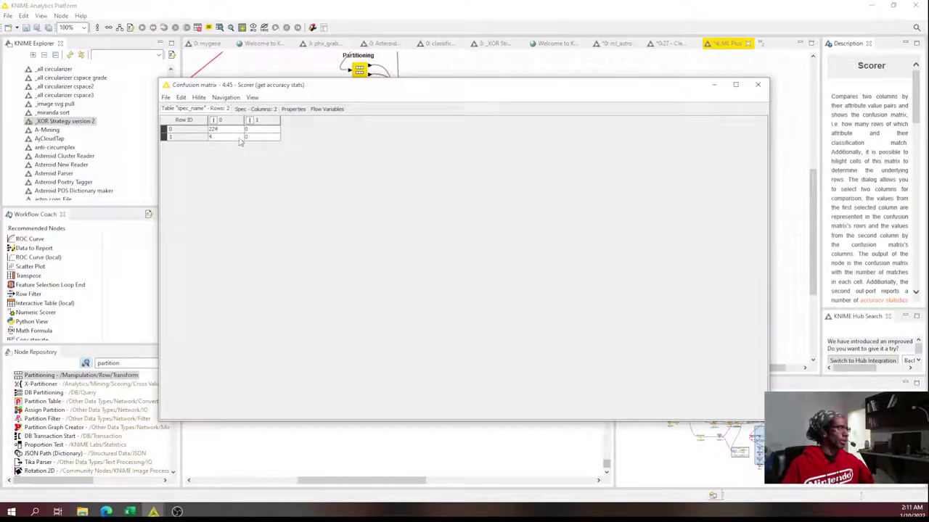
left_click_drag(236, 136, 215, 142)
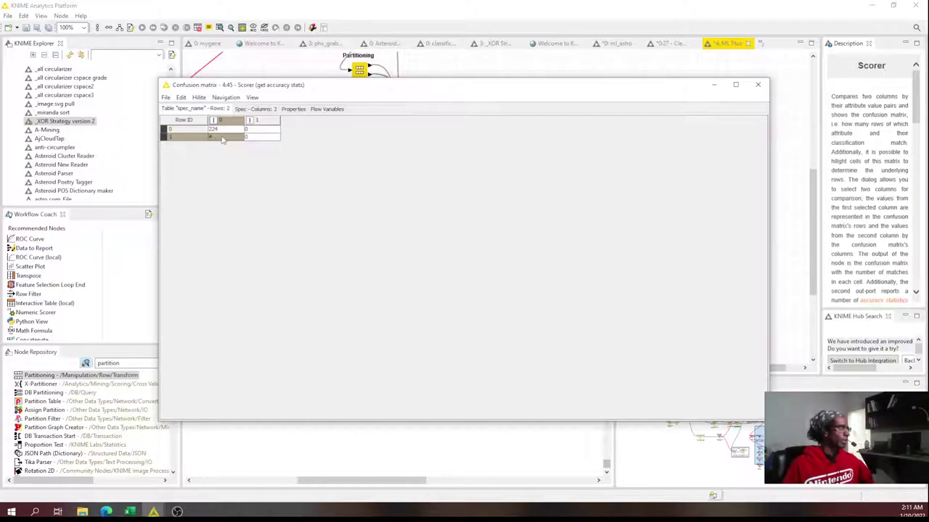
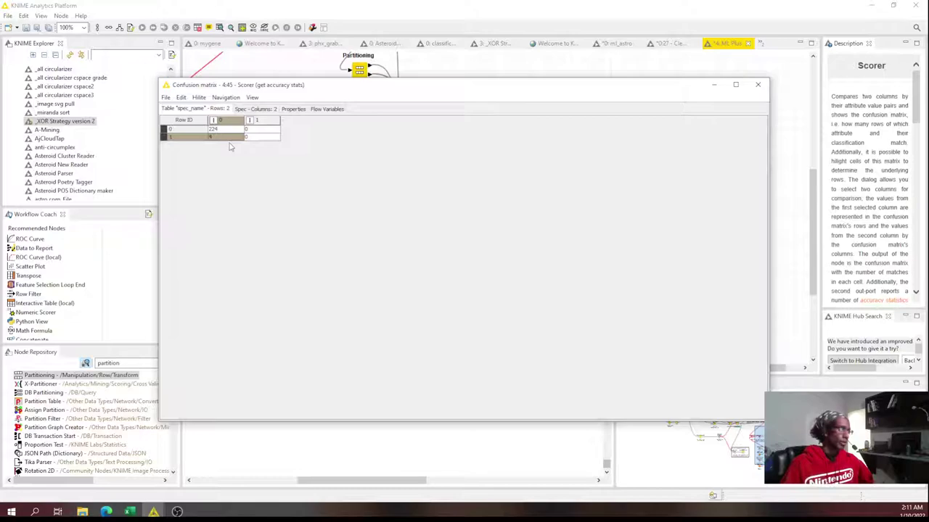
left_click(757, 84)
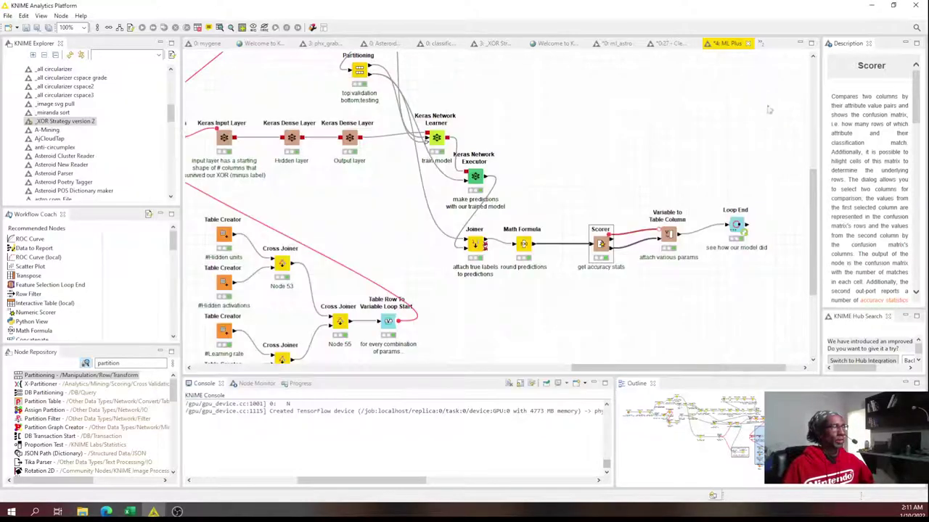
- Open the Math Formula node's output data and compare the rows labelled 1 with their rounded predictions, and close the table
right_click(524, 245)
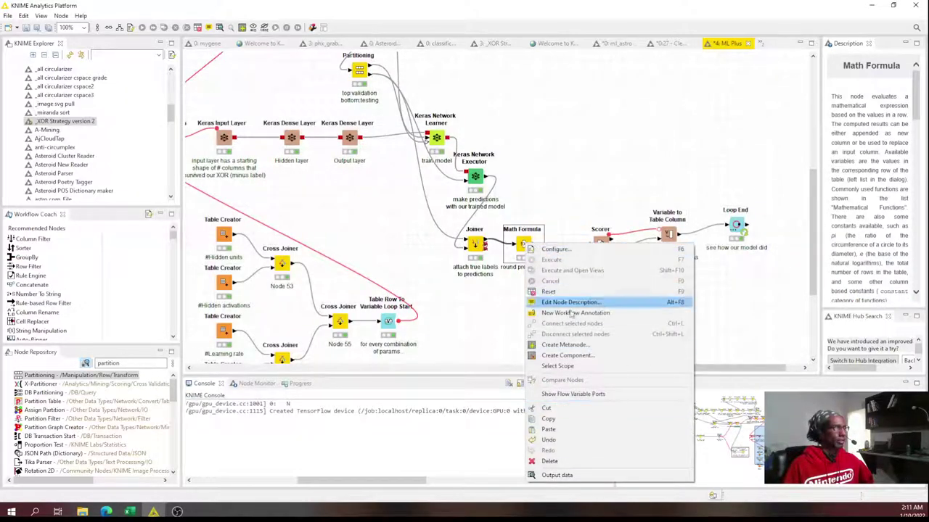
left_click(622, 475)
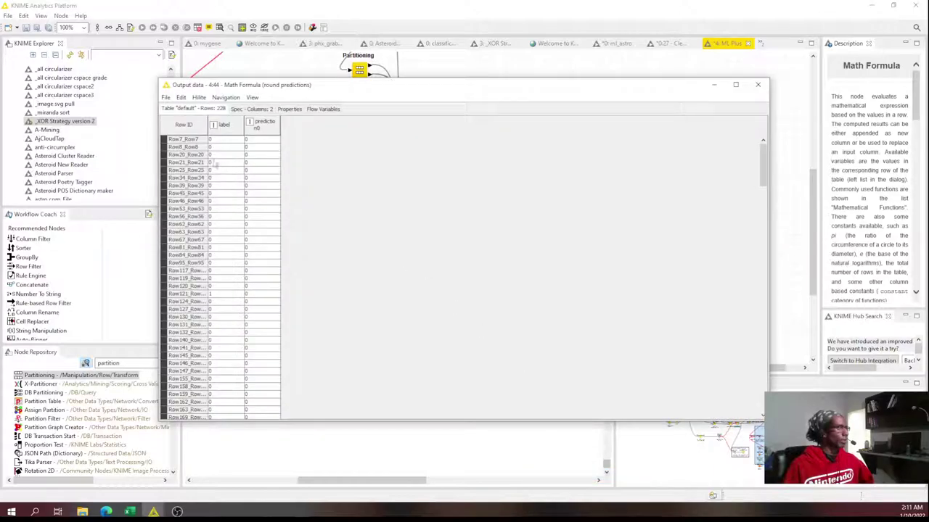
left_click(230, 294)
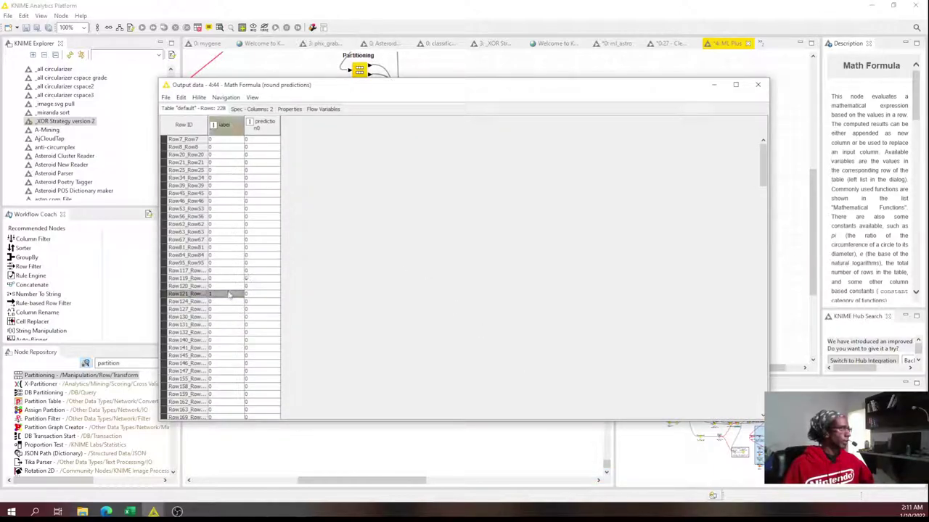
scroll(229, 332, "down", 10)
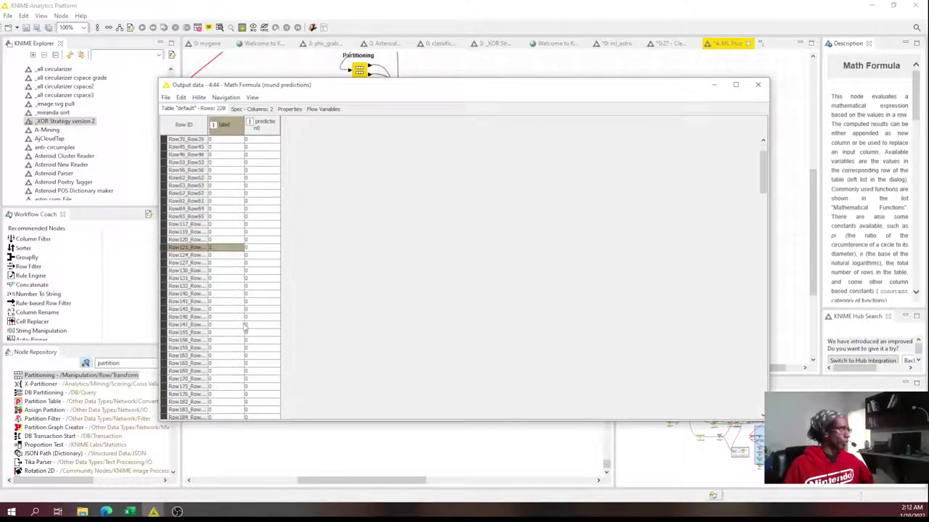
scroll(221, 325, "down", 8)
scroll(235, 341, "down", 9)
left_click(218, 320)
scroll(221, 326, "down", 7)
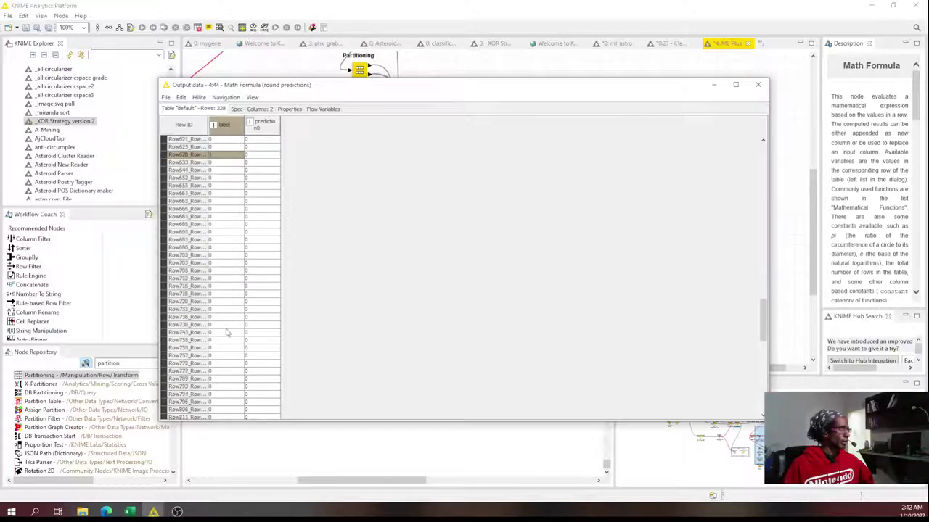
scroll(227, 333, "down", 7)
left_click(215, 264)
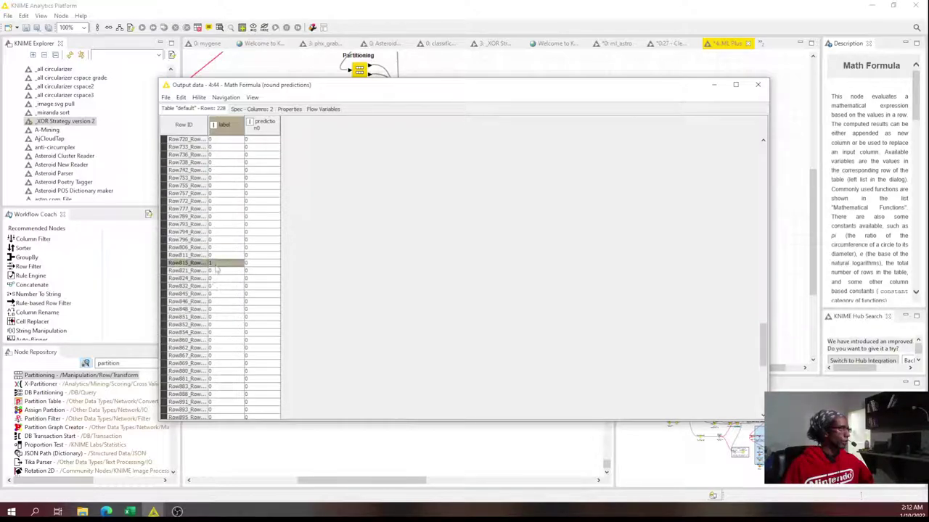
scroll(229, 317, "down", 10)
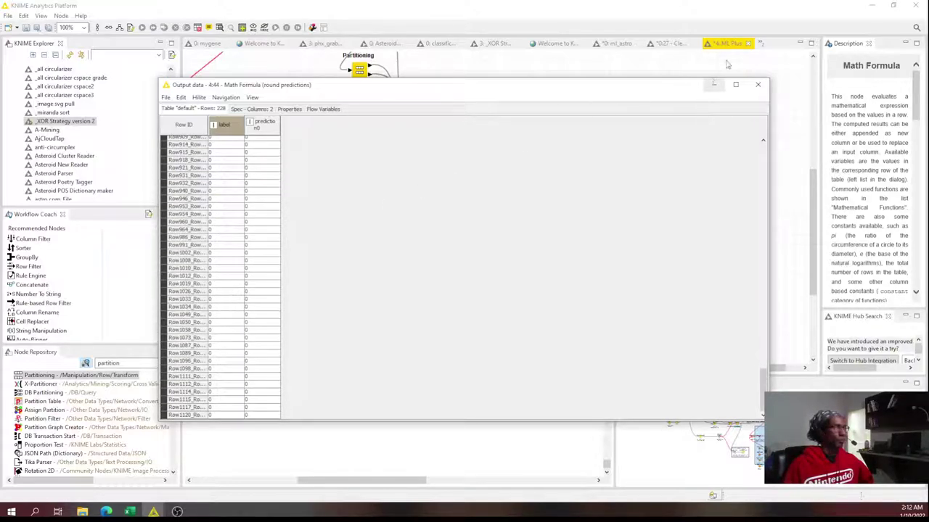
left_click(757, 84)
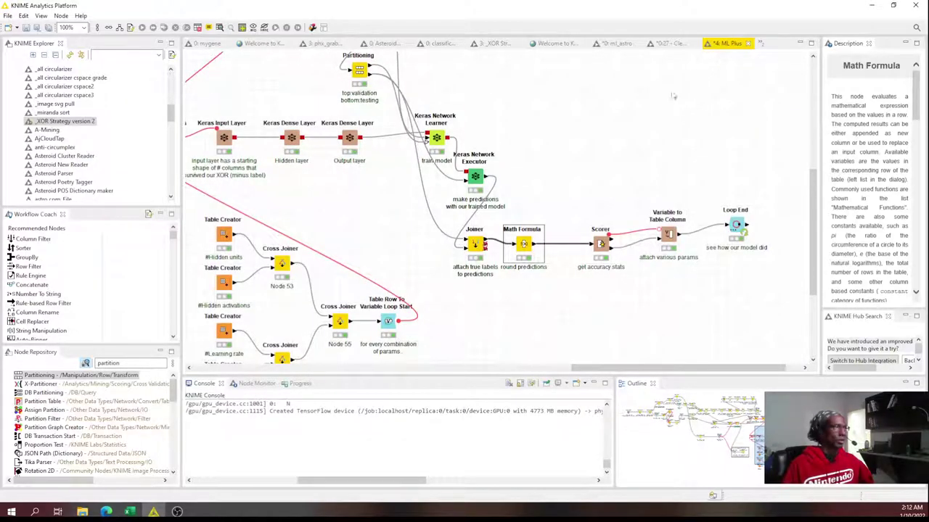
- Reopen the collected results of the Loop End node
right_click(668, 232)
left_click(738, 222)
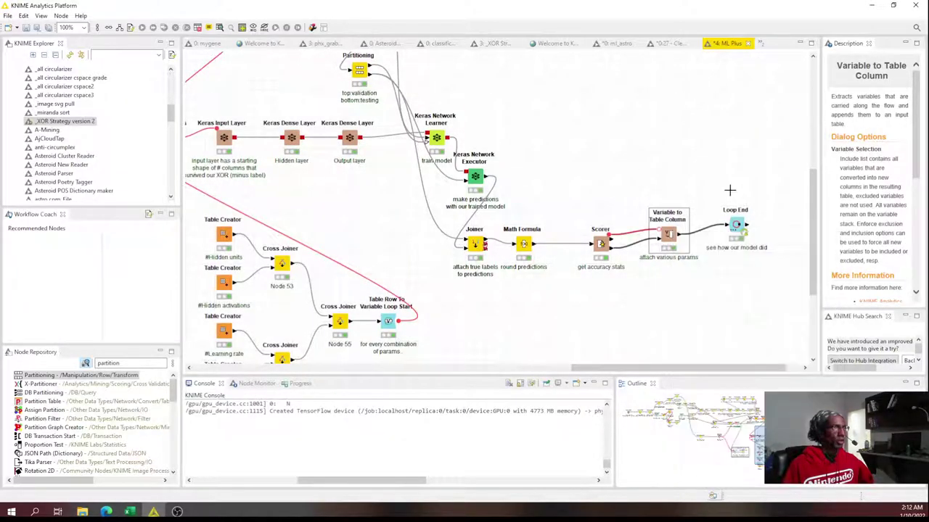
right_click(737, 223)
left_click(755, 496)
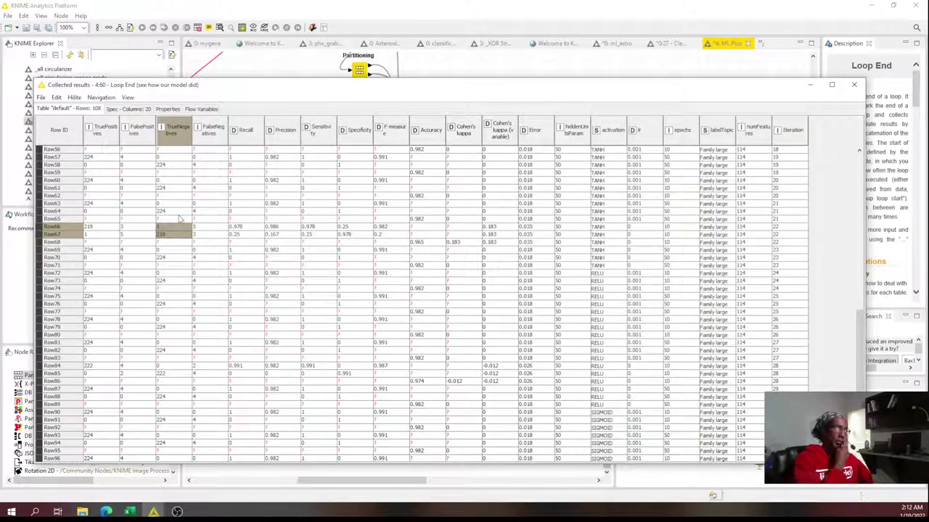
- Examine the false positives, false negatives and true negatives of Row66 in the collected results
scroll(161, 262, "down", 3)
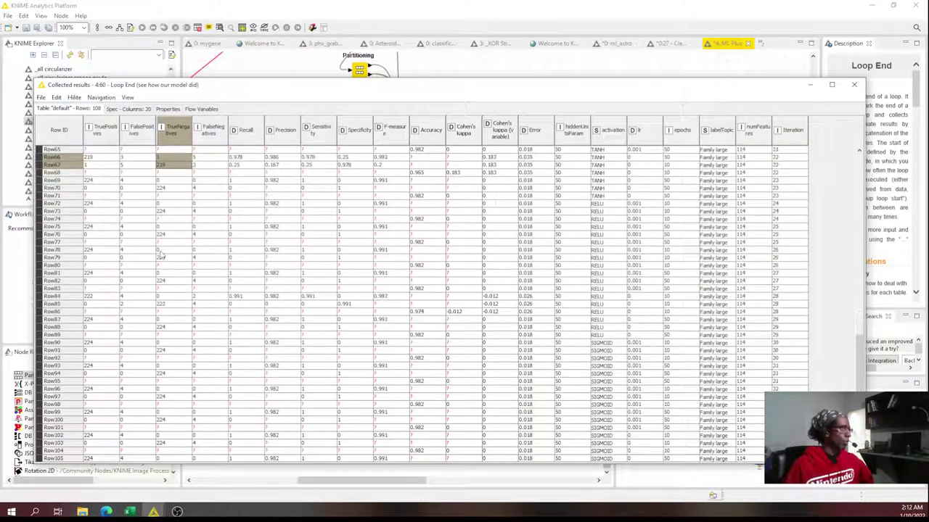
scroll(177, 184, "up", 1)
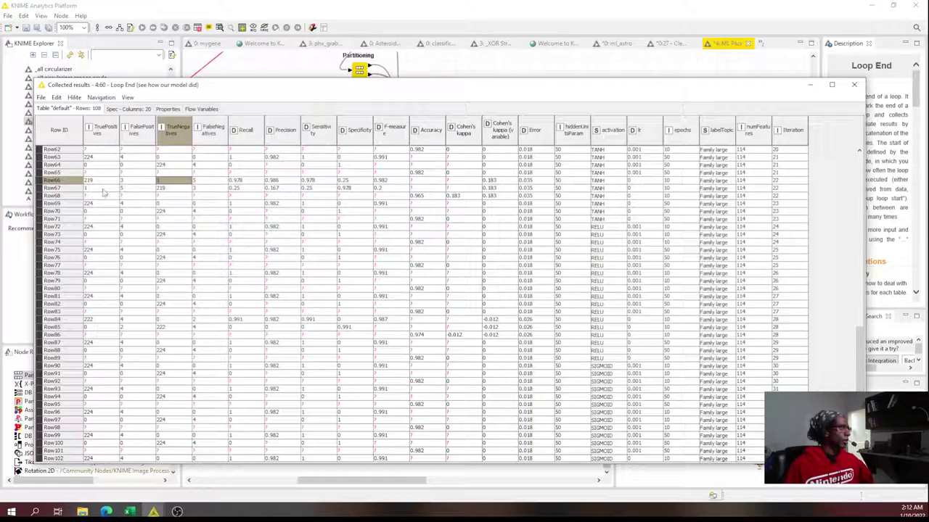
left_click(132, 182)
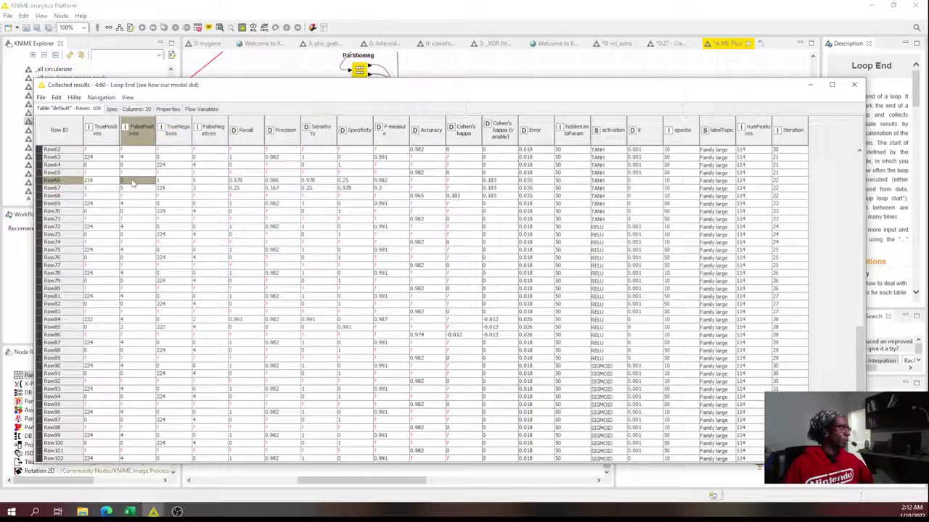
left_click(212, 183)
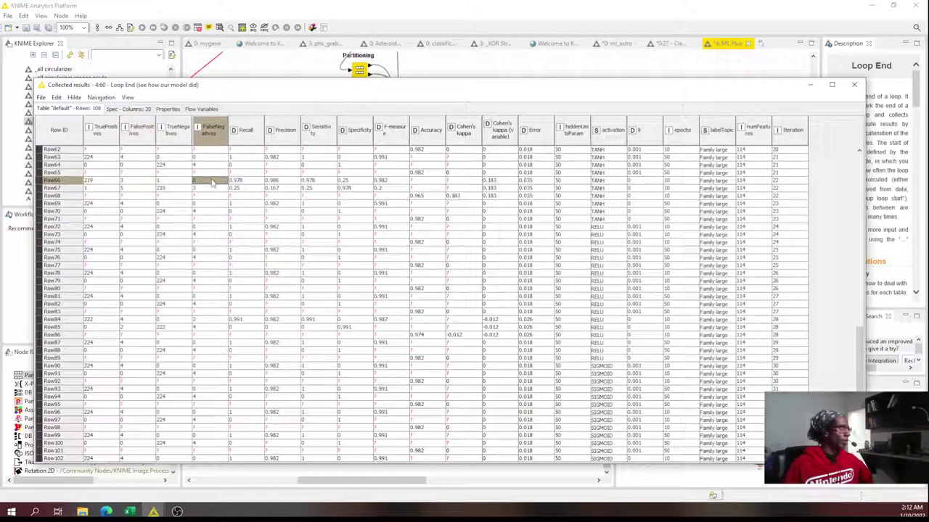
left_click(175, 183)
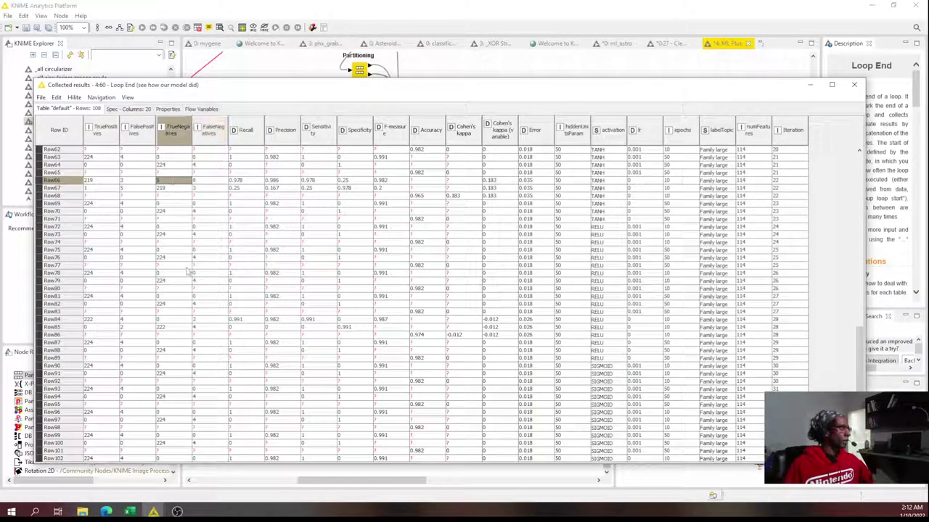
- Examine the metrics and hyperparameters of the RELU rows Row30 to Row32, and compare them with Row33 to Row35
scroll(186, 341, "up", 5)
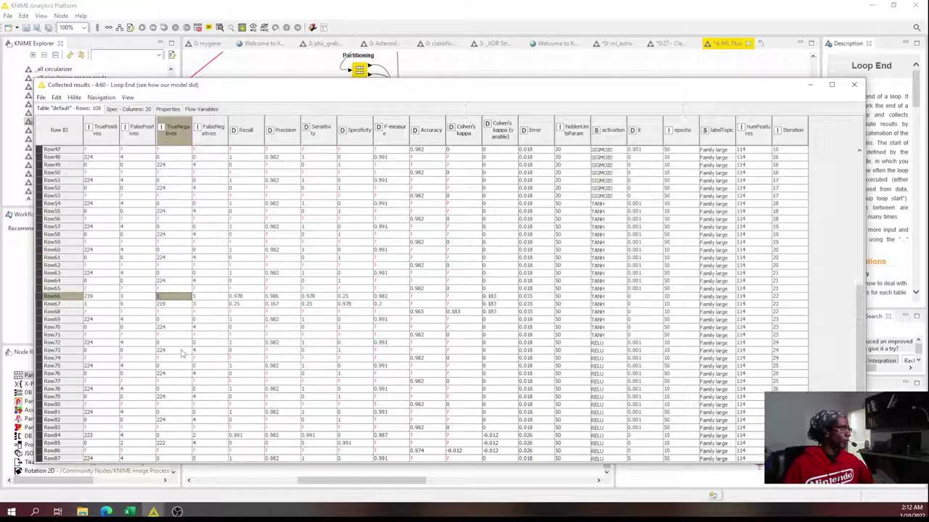
scroll(181, 353, "up", 10)
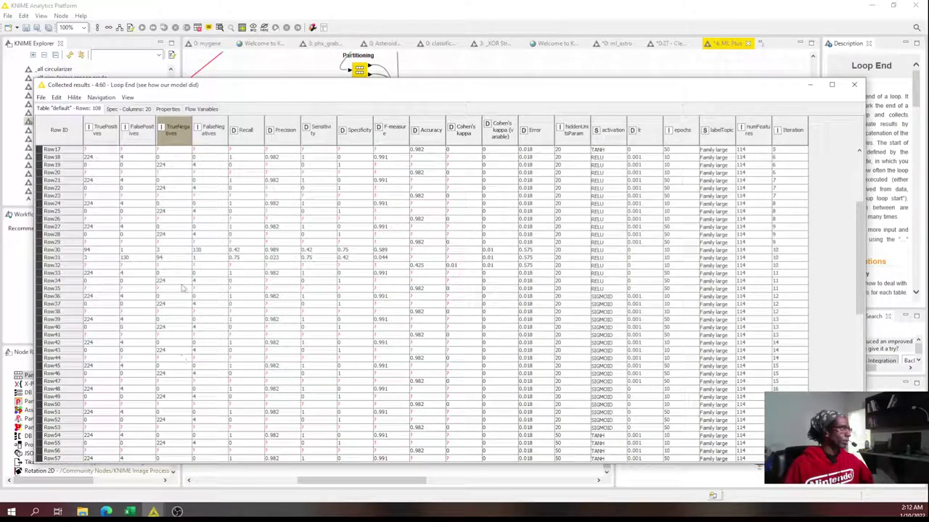
left_click(169, 252)
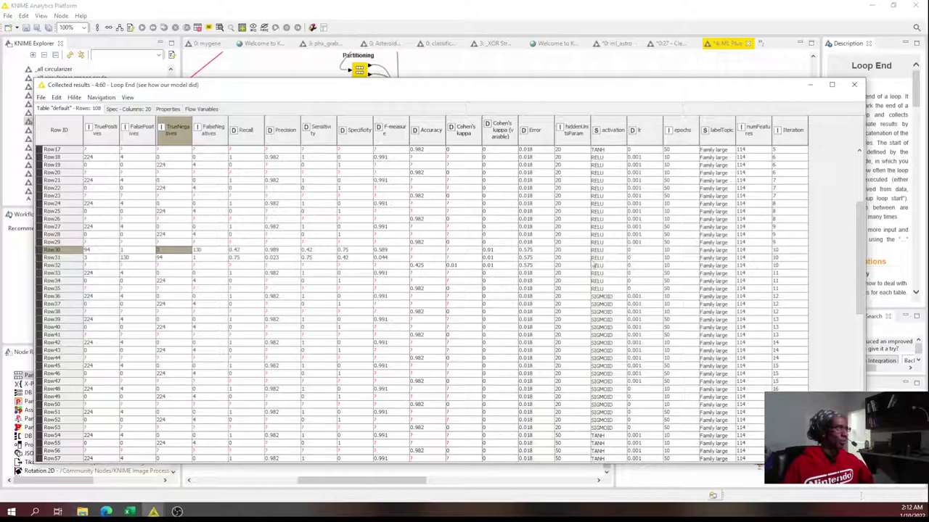
left_click_drag(782, 251, 96, 270)
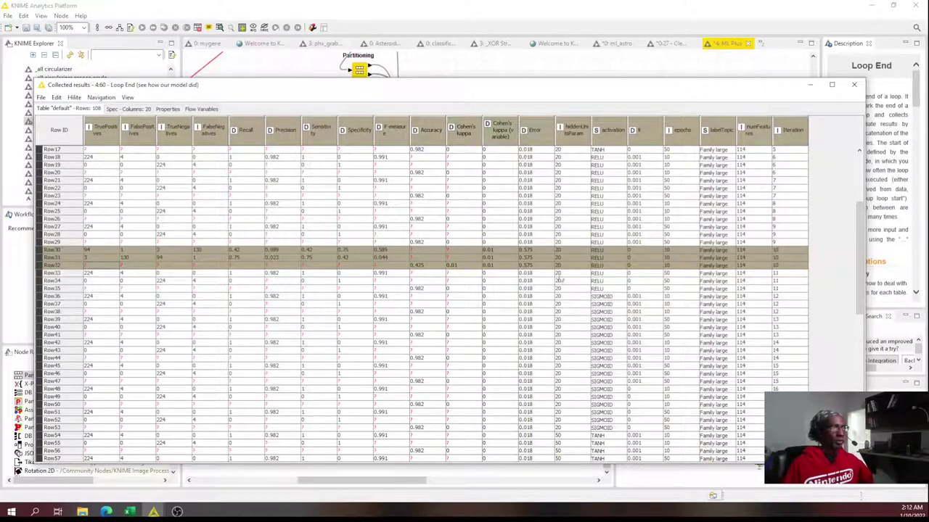
left_click_drag(600, 251, 603, 265)
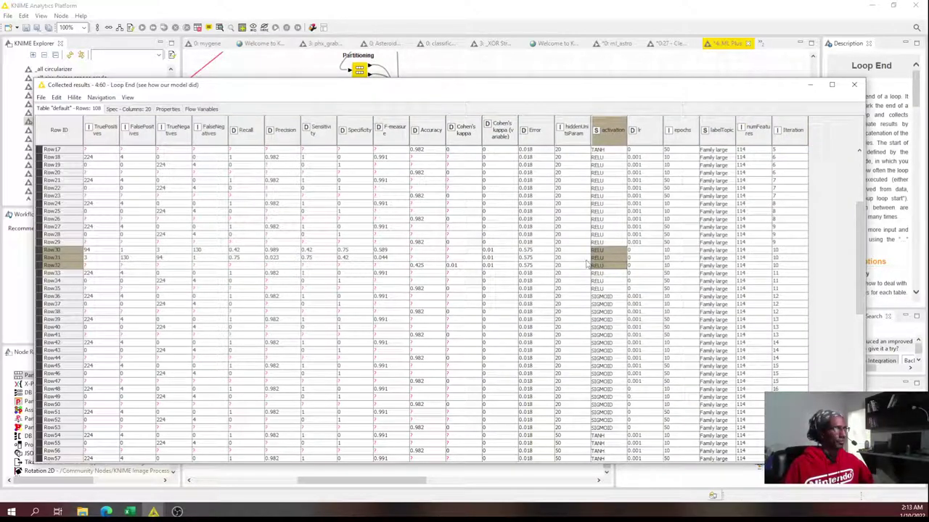
left_click_drag(675, 252, 158, 290)
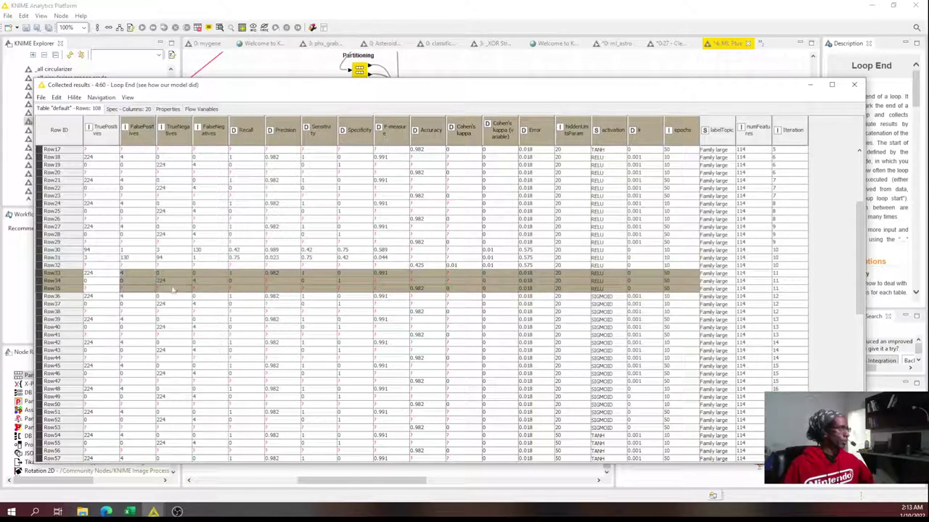
left_click(165, 275)
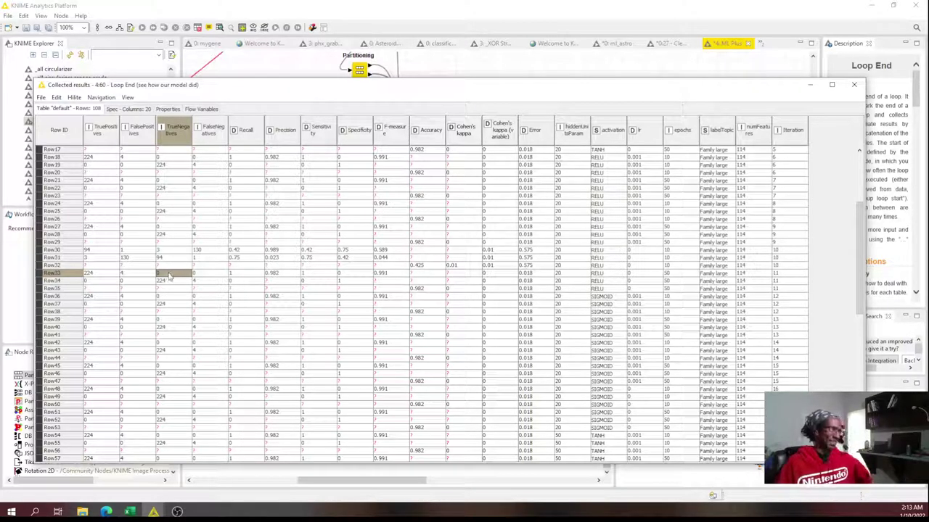
left_click(167, 252)
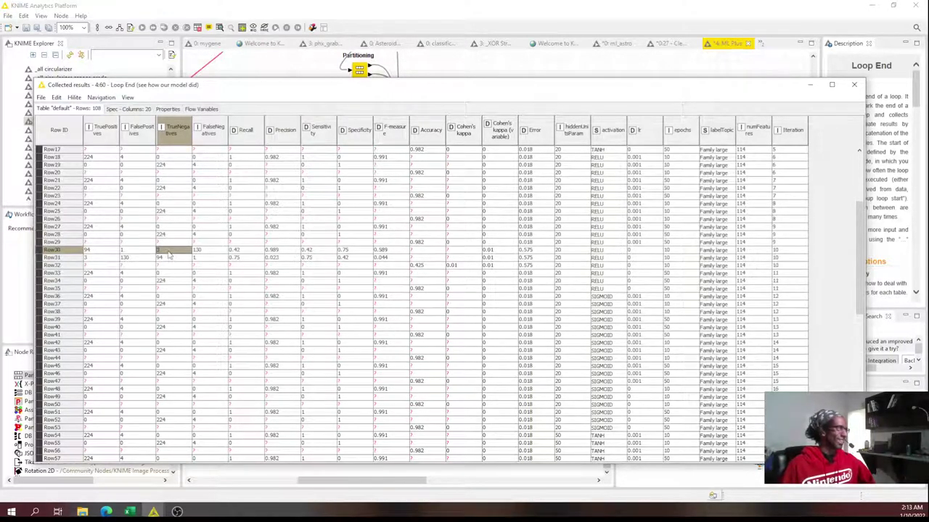
- Scan the collected results from the first to the last row, examining the metrics and hyperparameters of Row66 to Row68
scroll(168, 252, "up", 6)
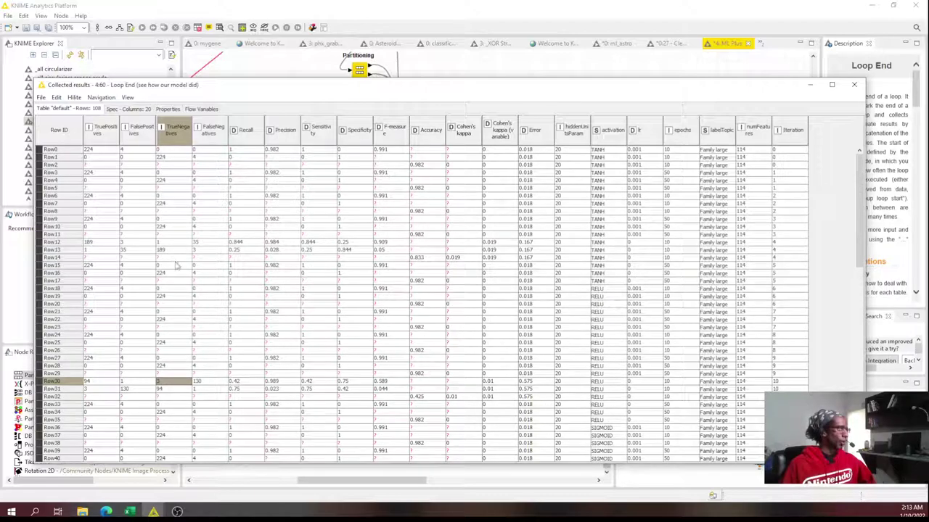
scroll(174, 270, "down", 16)
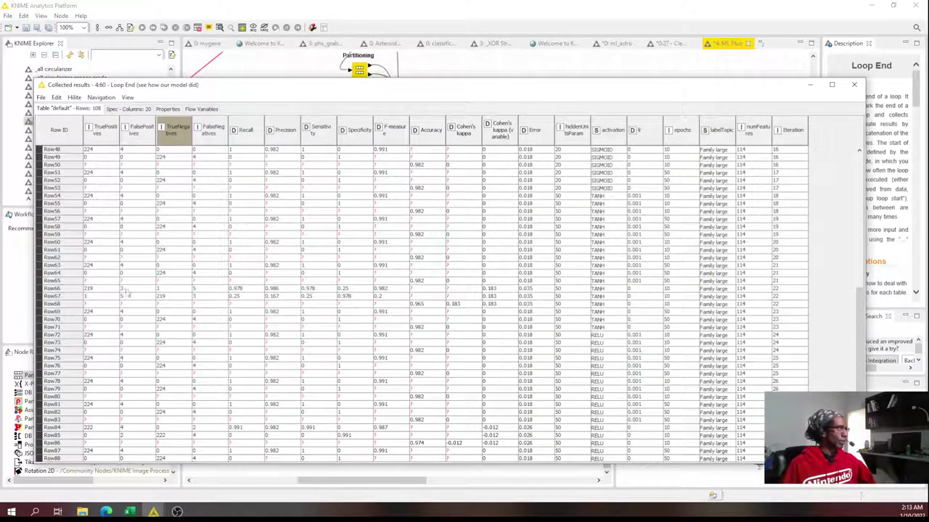
left_click_drag(99, 291, 676, 310)
scroll(662, 313, "down", 3)
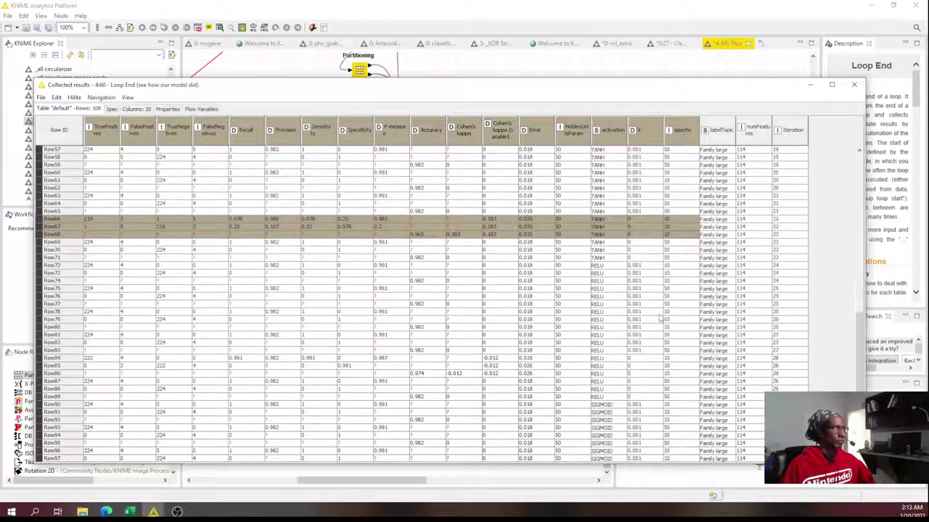
scroll(660, 317, "down", 3)
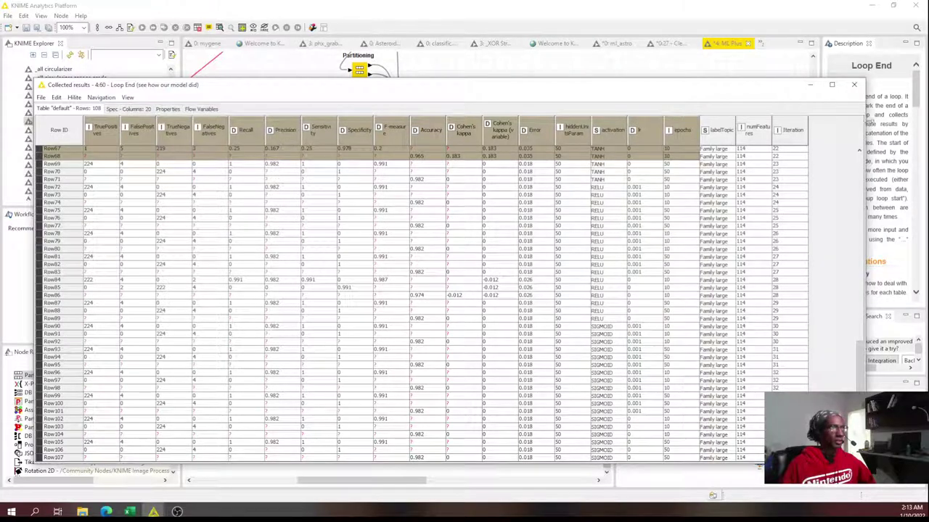
- Close the collected results table and save the workflow
left_click(854, 84)
mouse_move(657, 368)
left_mouse_down()
mouse_move(617, 368)
mouse_move(674, 370)
left_mouse_up()
left_click(598, 297)
key("ctrl+s")
- In the Column Filter node that picks the label, exclude Family large and include Memories Bad instead
left_click_drag(667, 372, 274, 371)
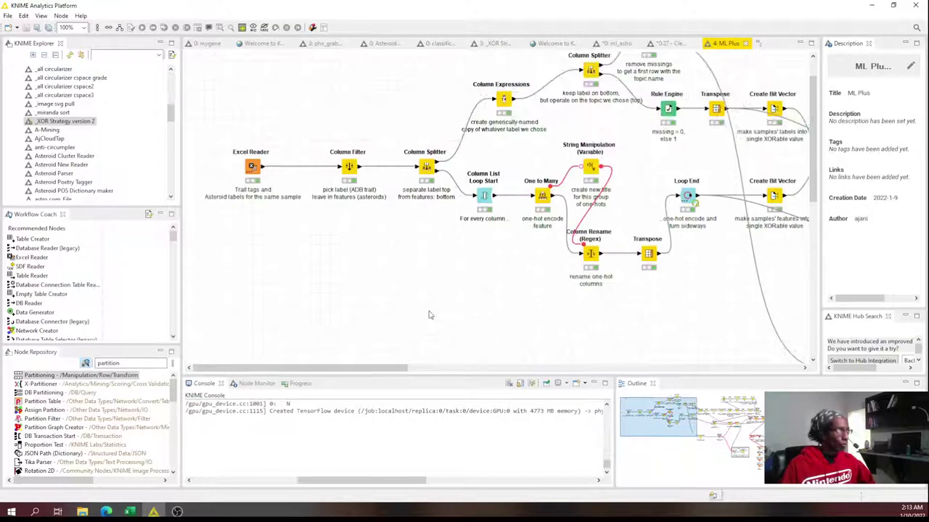
scroll(403, 314, "up", 2)
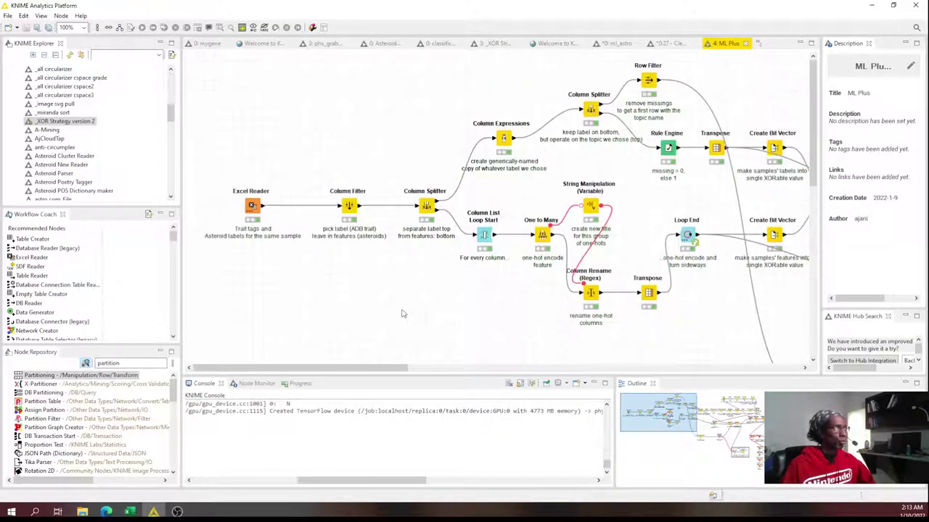
double_click(349, 206)
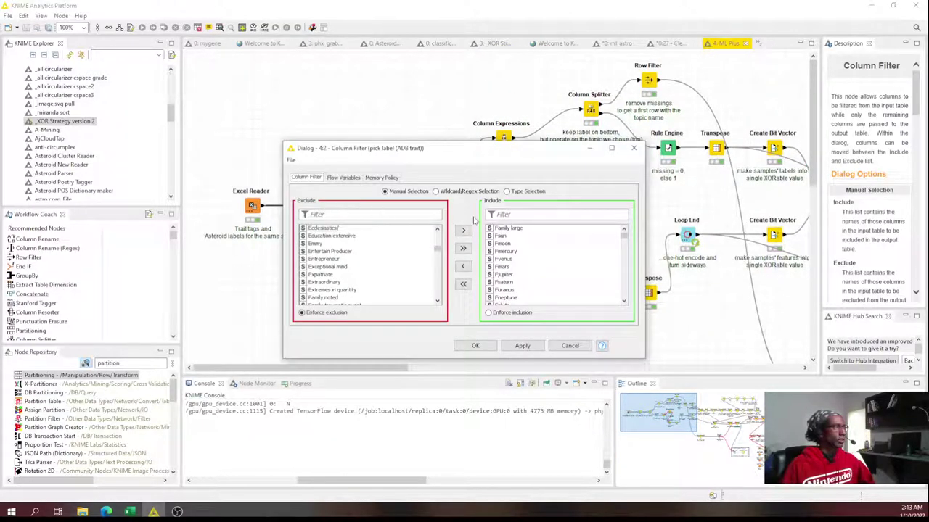
double_click(508, 229)
left_click_drag(439, 250, 442, 272)
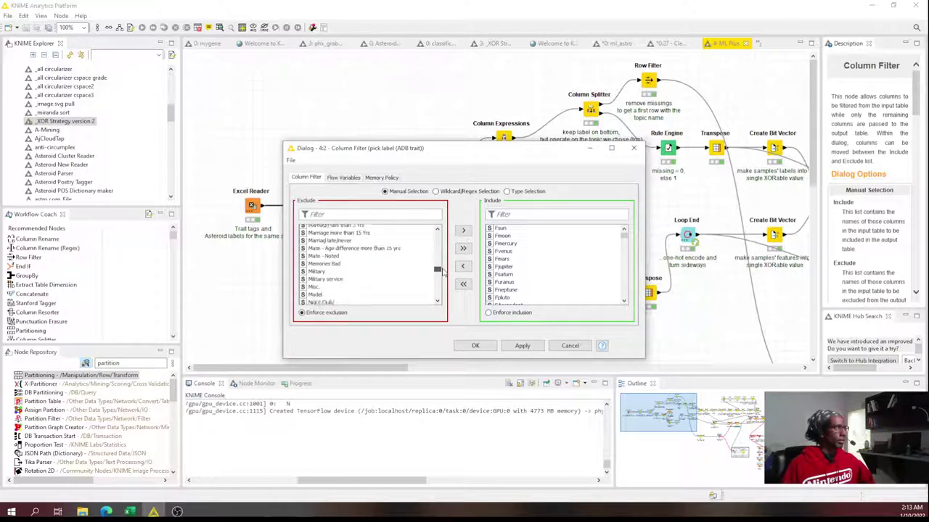
double_click(333, 264)
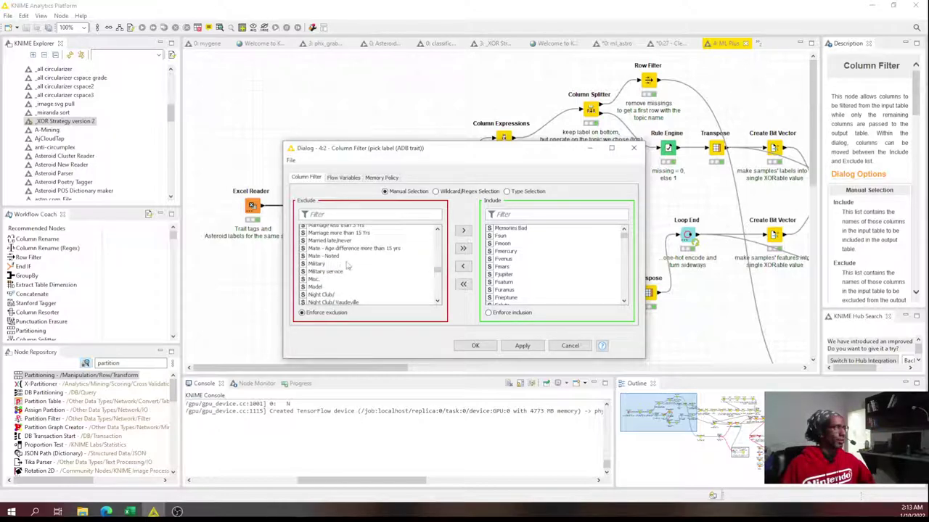
left_click(475, 346)
- Execute the final Loop End node that collects the model's results
left_click_drag(370, 369, 713, 369)
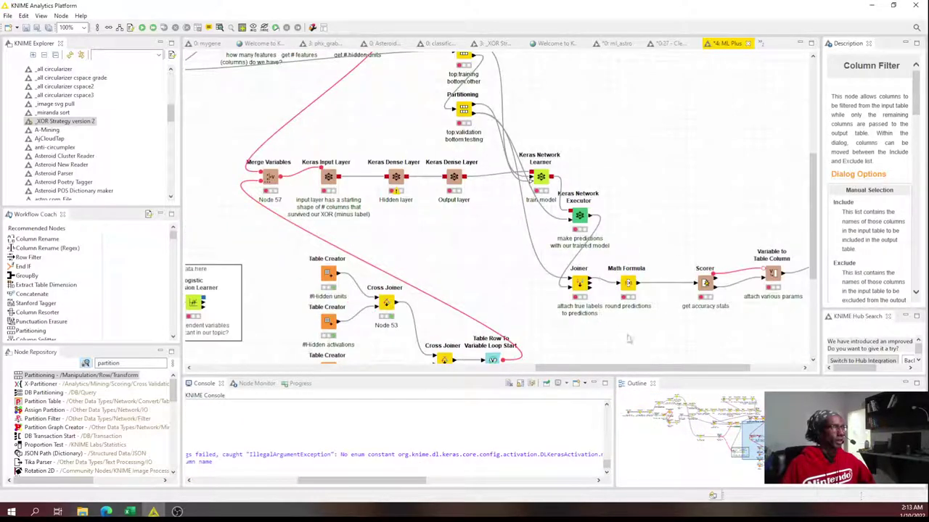
left_click_drag(638, 368, 690, 368)
right_click(699, 267)
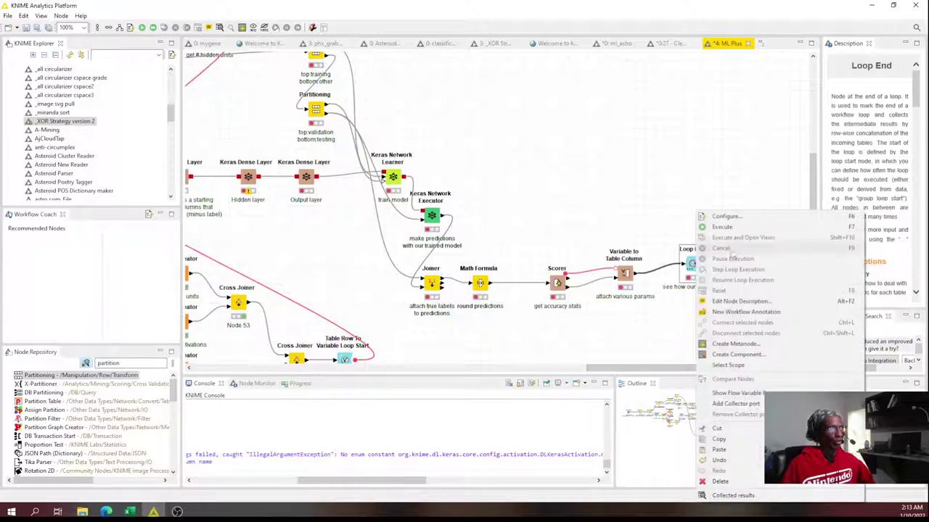
left_click(724, 227)
- Set the Row Filter node's column to test to Memories Bad and execute the node
left_click_drag(669, 368, 417, 368)
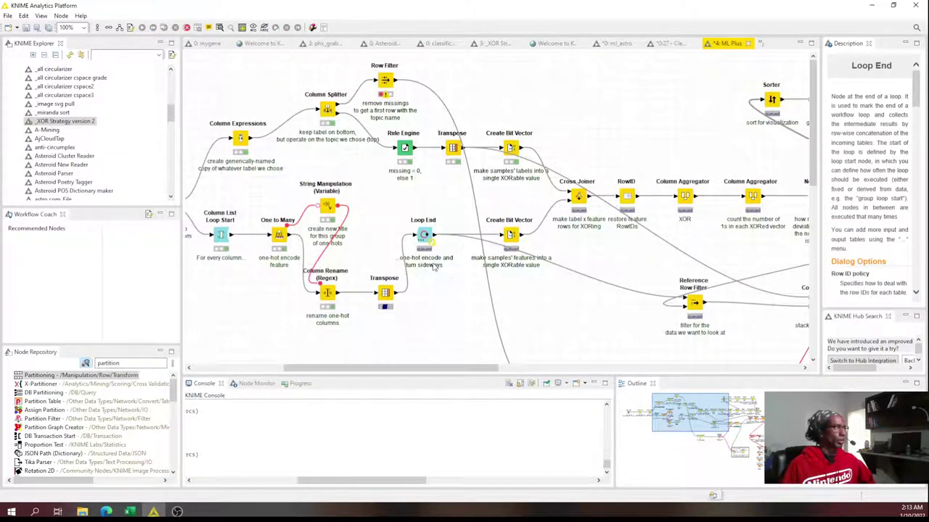
double_click(386, 81)
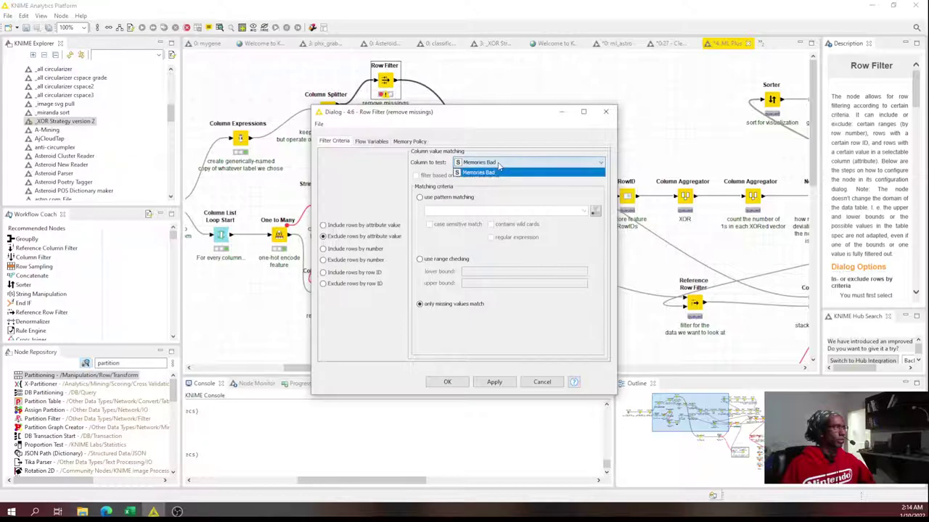
left_click(448, 383)
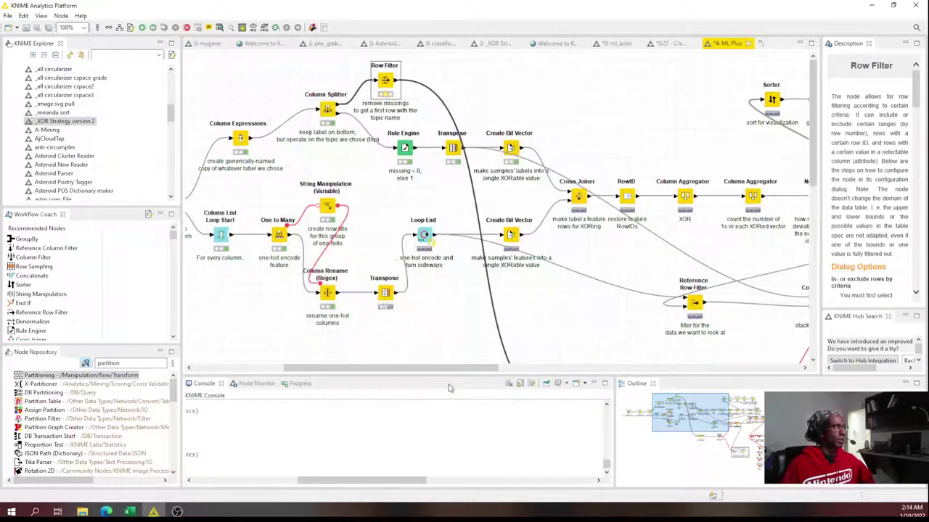
right_click(390, 83)
left_click(414, 98)
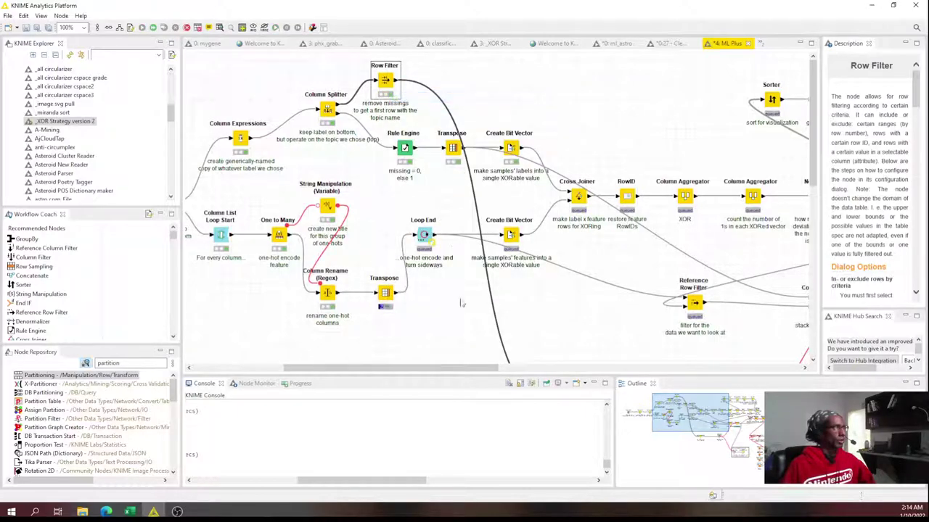
- Check which flow variables can control the Row Filter's ColumnName setting, and cancel the dialog
left_click_drag(430, 369, 421, 370)
double_click(415, 81)
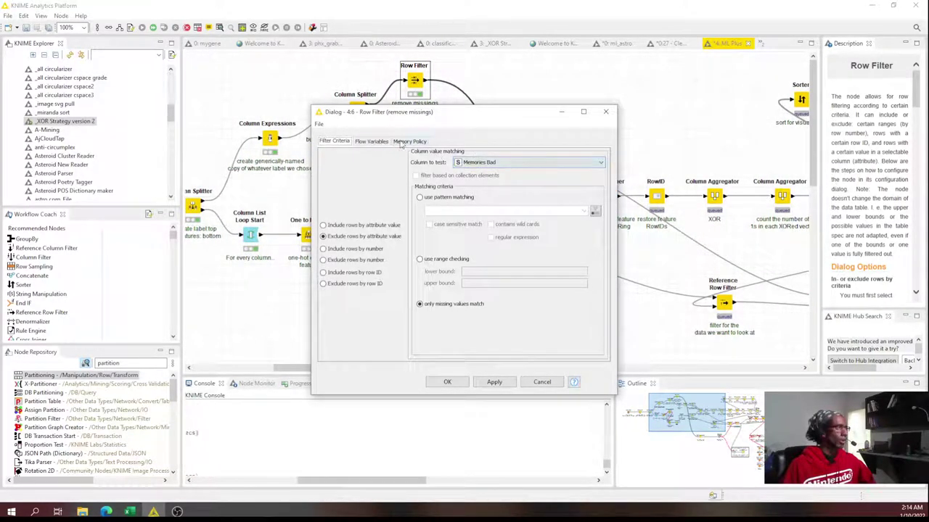
left_click(371, 142)
left_click(323, 156)
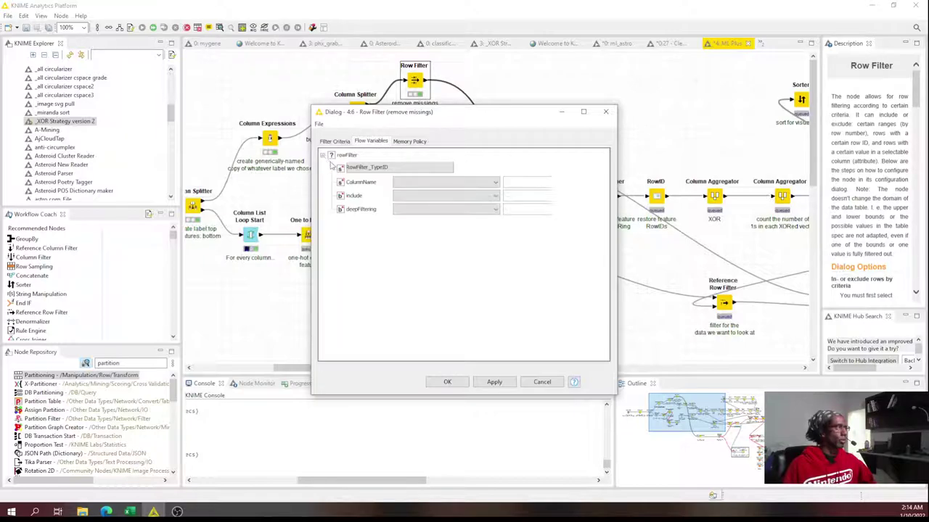
left_click(425, 183)
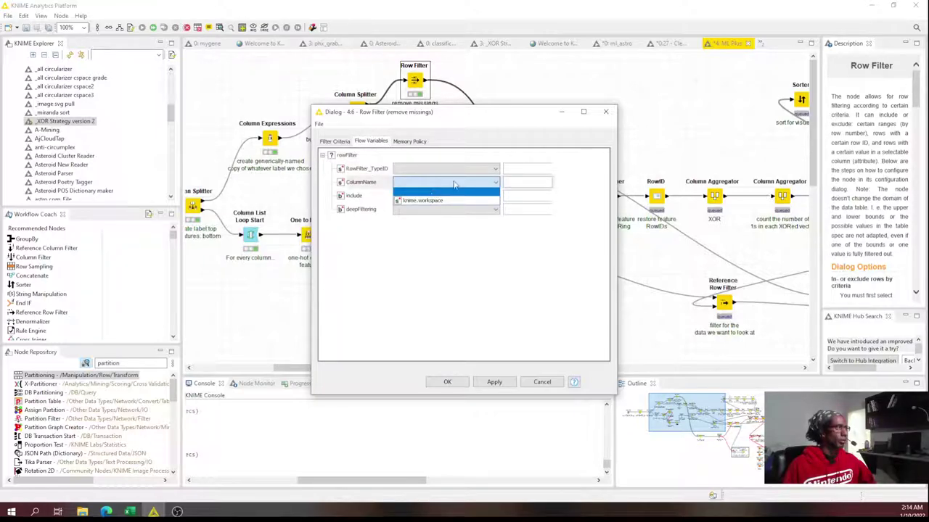
left_click(454, 186)
left_click(543, 382)
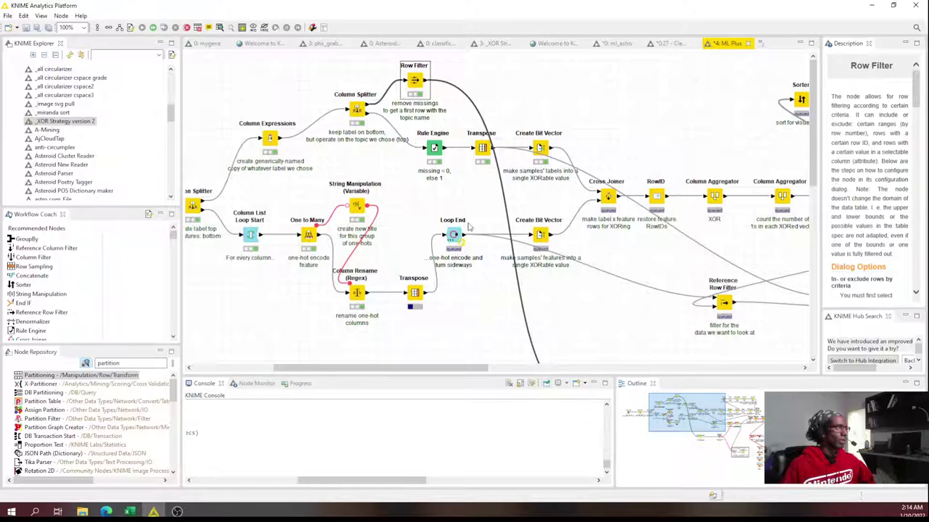
- Execute the final Loop End node again with the updated Row Filter
left_click_drag(423, 368, 725, 368)
right_click(731, 218)
left_click(769, 282)
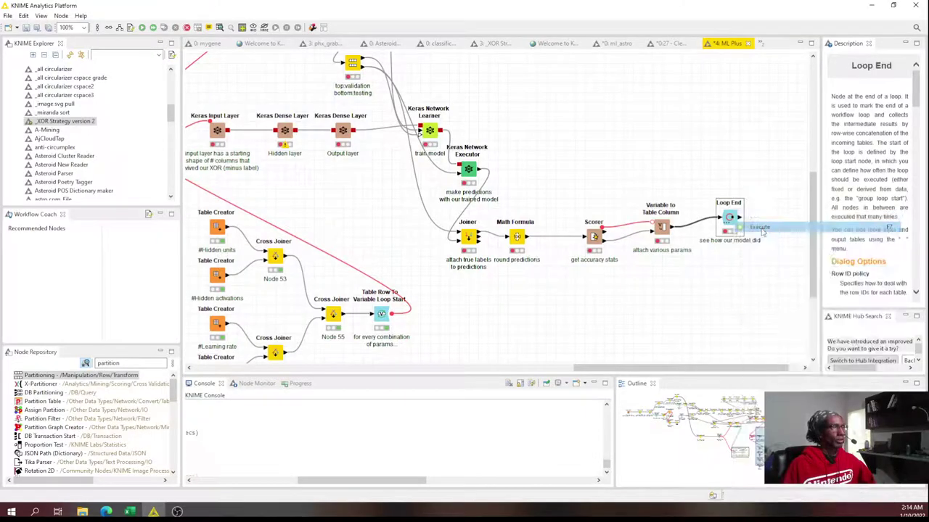
- Check the label rules in the Rule Engine feeding the Logistic Regression Learner, and cancel its dialog
left_click_drag(646, 368, 498, 380)
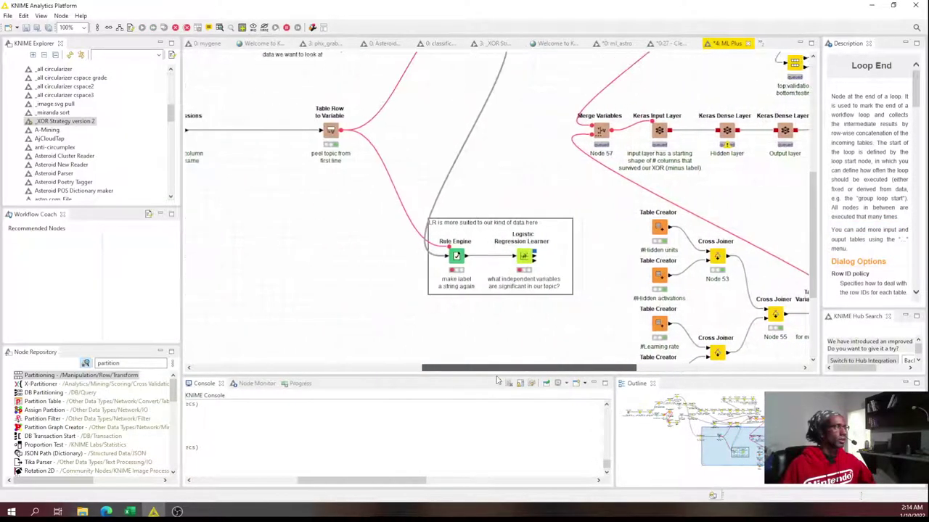
right_click(525, 255)
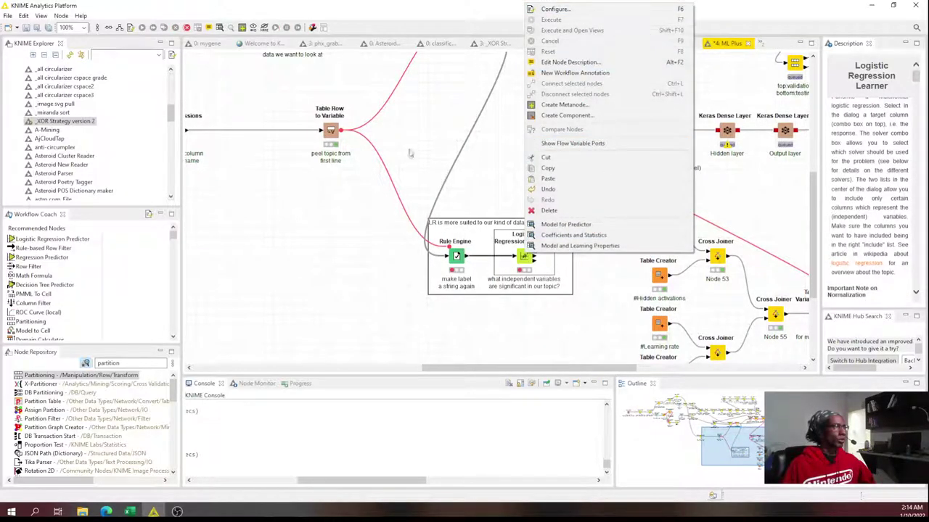
left_click(410, 154)
double_click(458, 254)
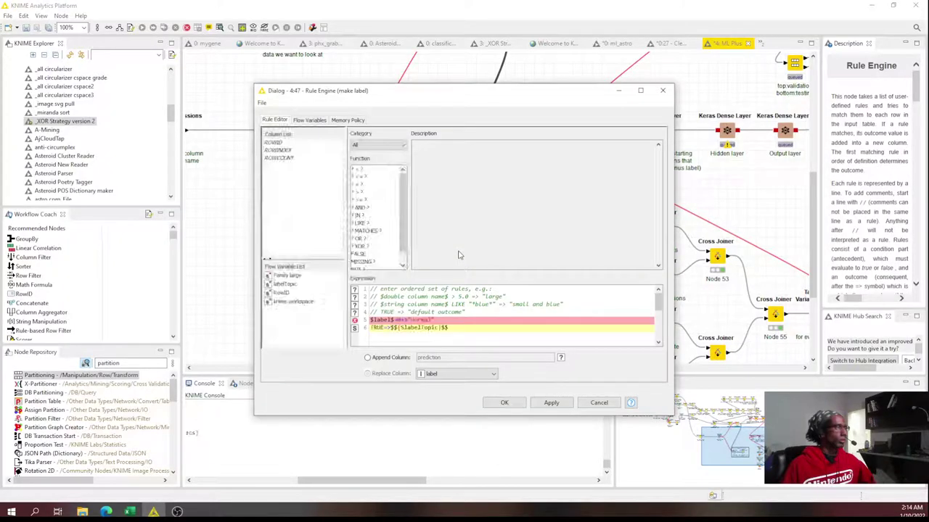
left_click(396, 321)
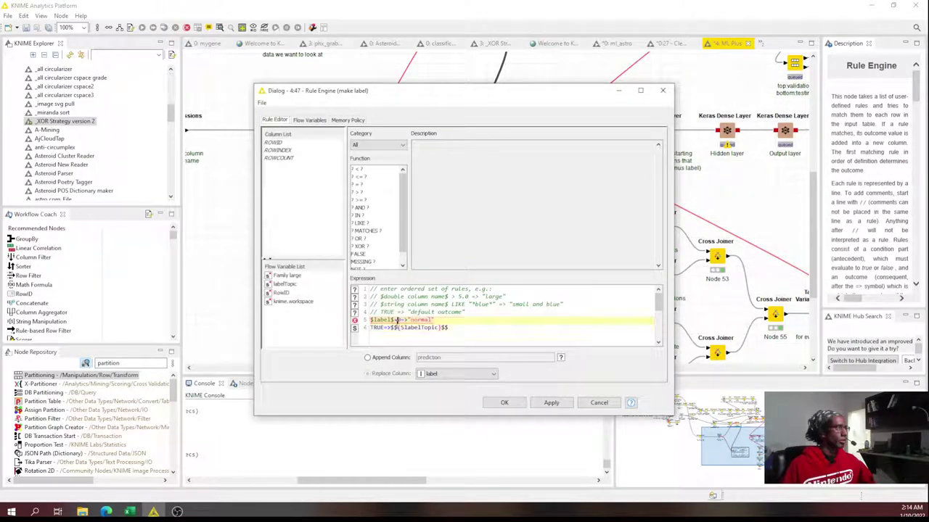
left_click(590, 402)
- Execute the Logistic Regression Learner node while the Keras loop is running
scroll(501, 174, "up", 3)
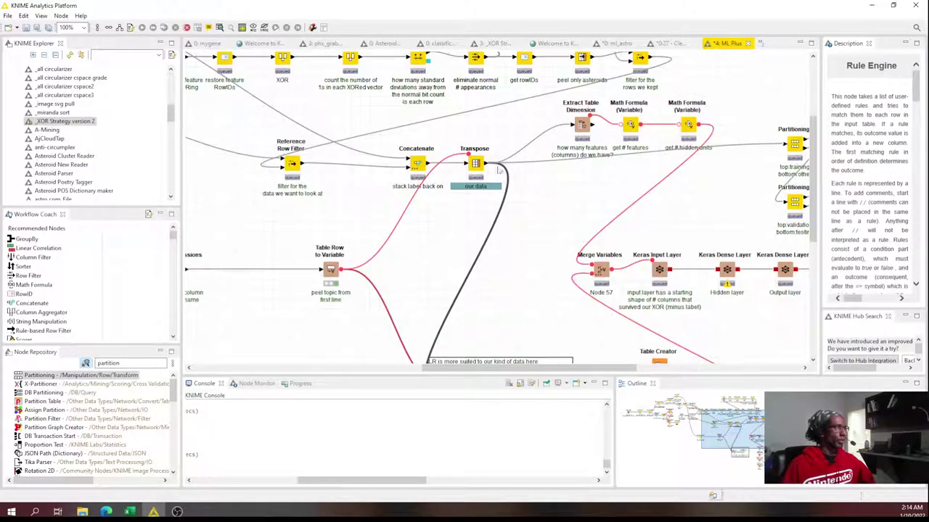
scroll(501, 218, "up", 2)
left_click_drag(565, 370, 425, 381)
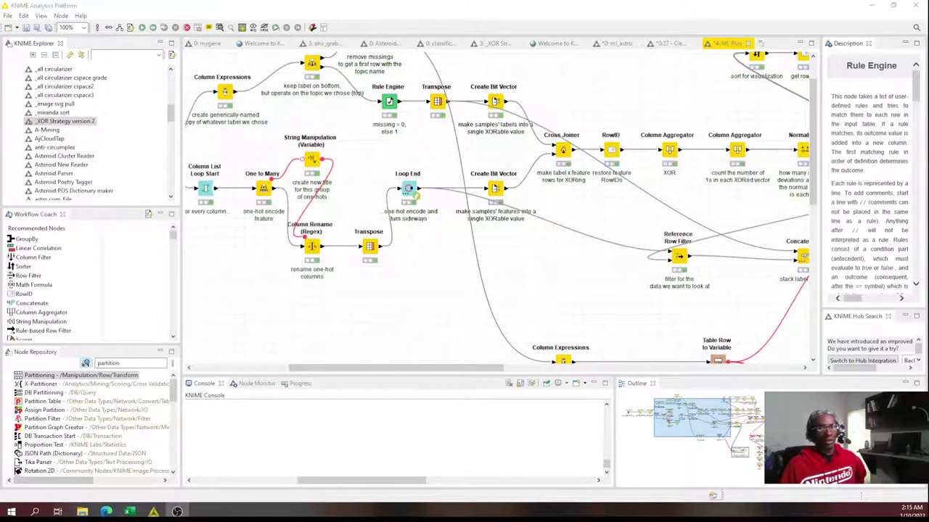
left_click_drag(476, 368, 663, 368)
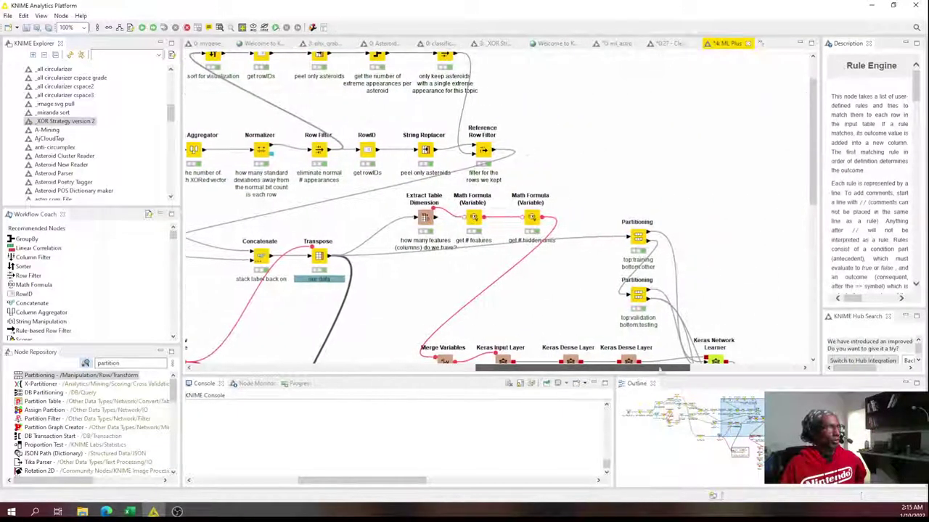
scroll(683, 277, "down", 3)
scroll(672, 294, "down", 1)
mouse_move(589, 365)
left_mouse_down()
mouse_move(699, 367)
mouse_move(546, 368)
mouse_move(638, 360)
mouse_move(455, 353)
mouse_move(593, 356)
left_mouse_up()
scroll(585, 266, "down", 1)
left_click(433, 256)
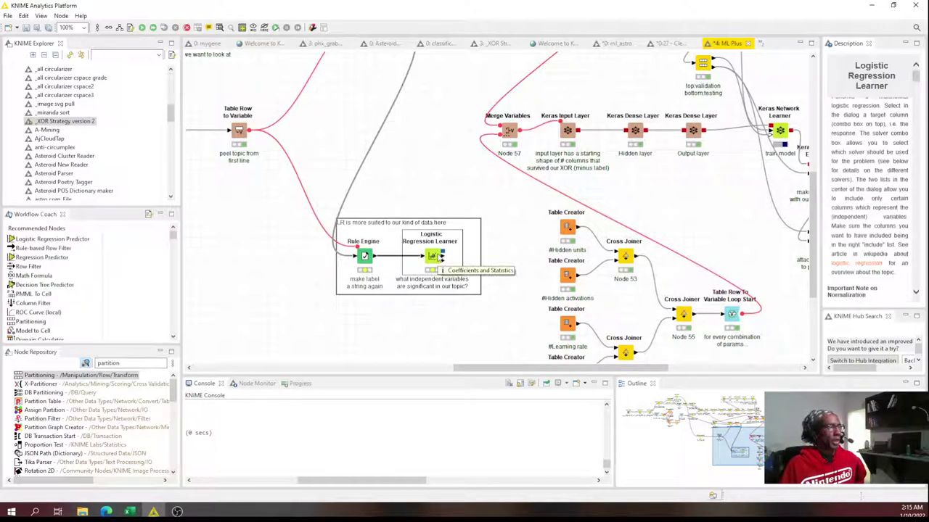
right_click(433, 255)
left_click(480, 21)
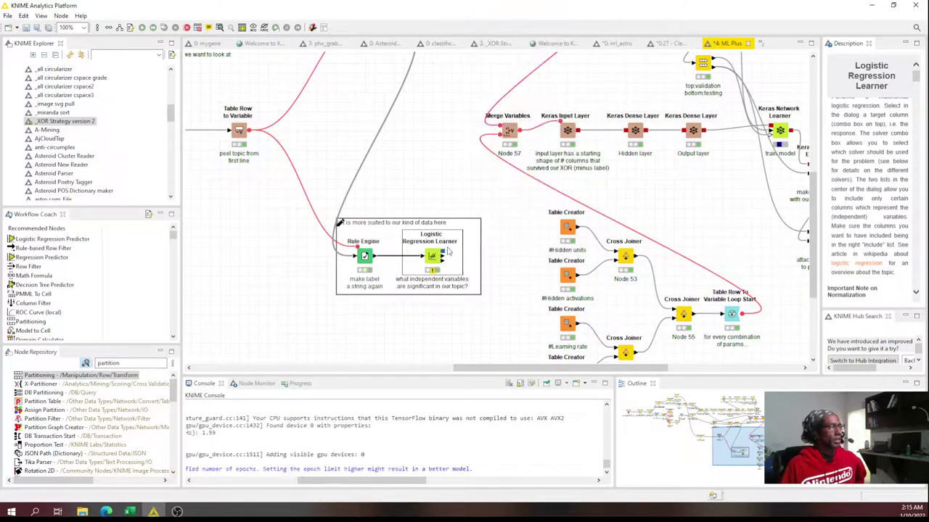
- View the learner's Coefficients and Statistics table and sort it by P>|z| in ascending order
right_click(433, 255)
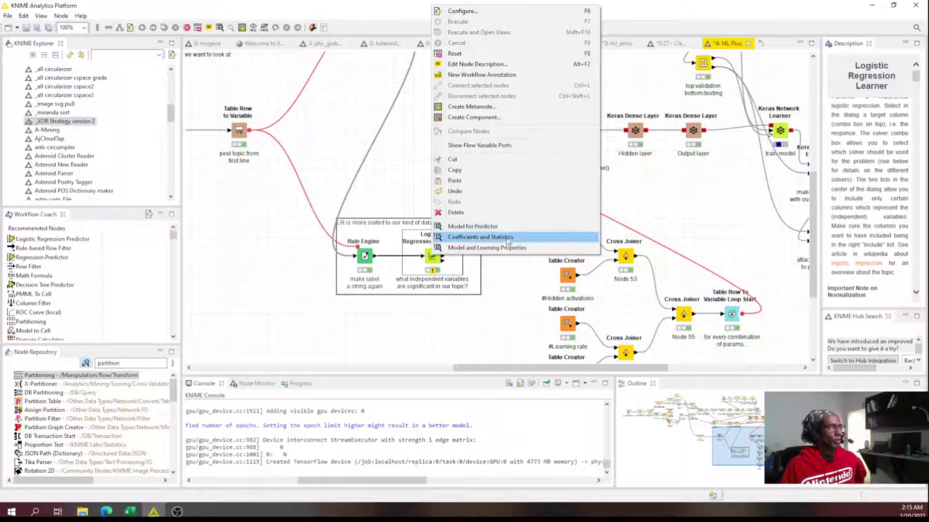
left_click(507, 241)
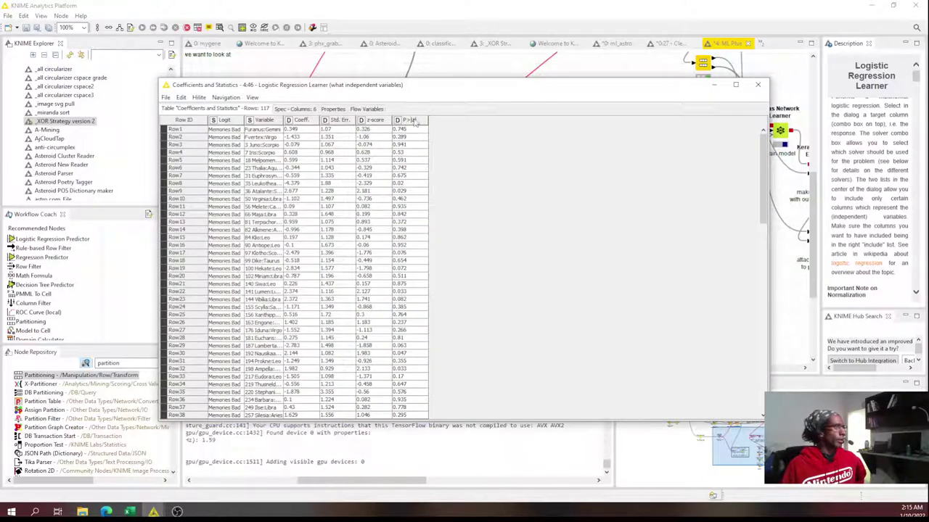
left_click(410, 119)
left_click(450, 143)
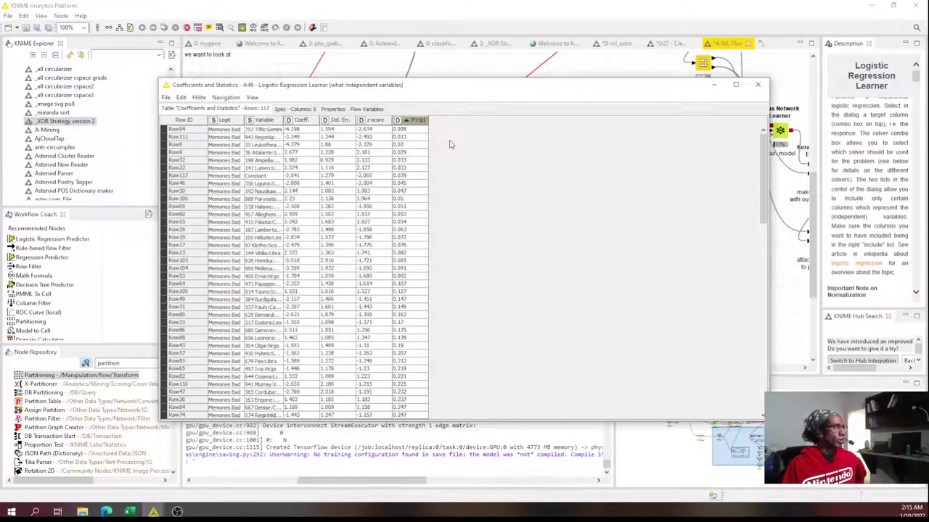
- Examine the variables and coefficients of the rows with P>|z| below 0.05, widening the Variable column, and close the table
left_click_drag(418, 130, 219, 196)
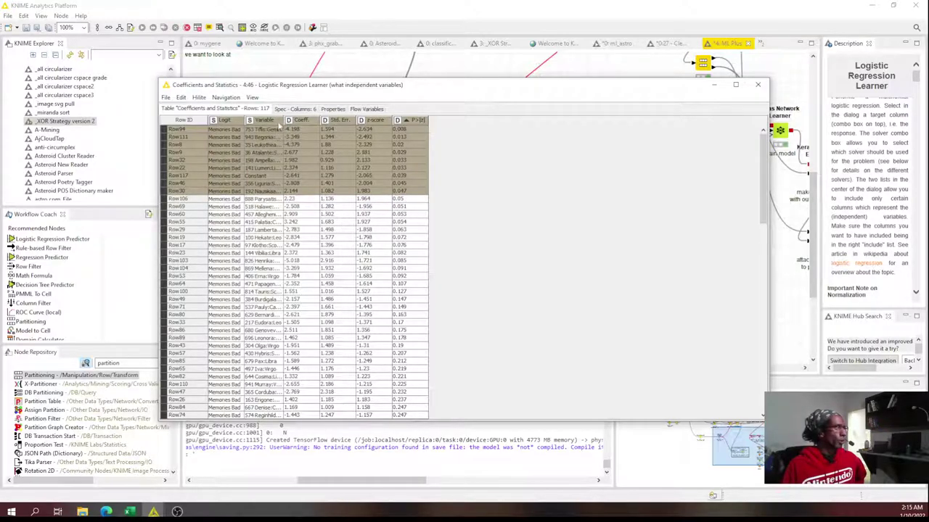
left_click_drag(283, 121, 367, 121)
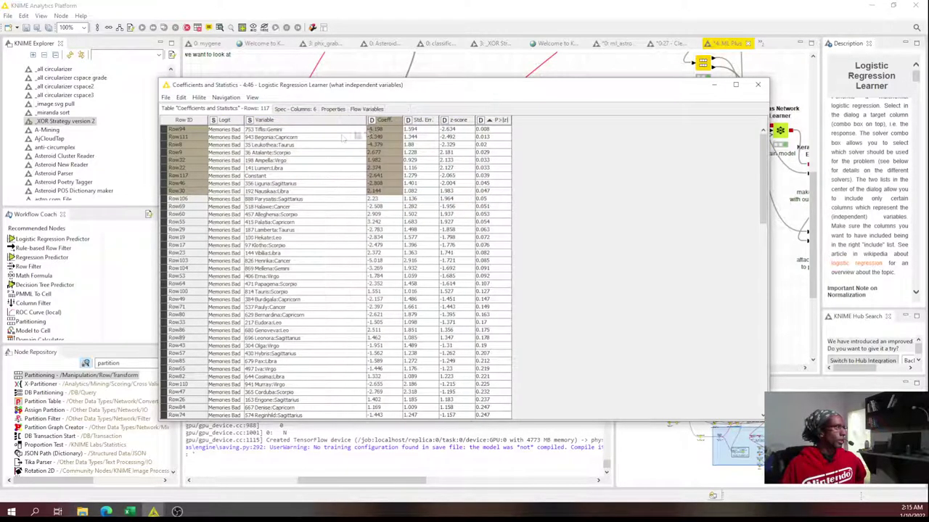
left_click(262, 155)
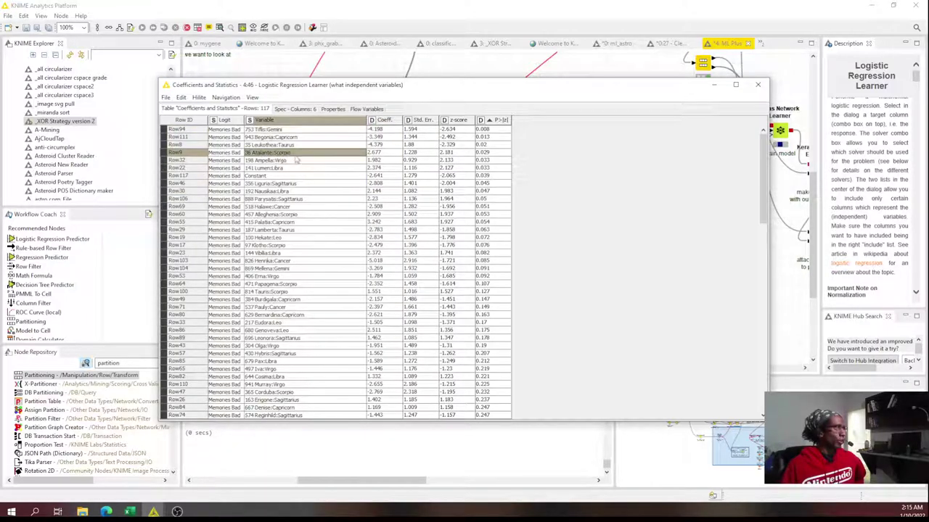
left_click(303, 160, "shift")
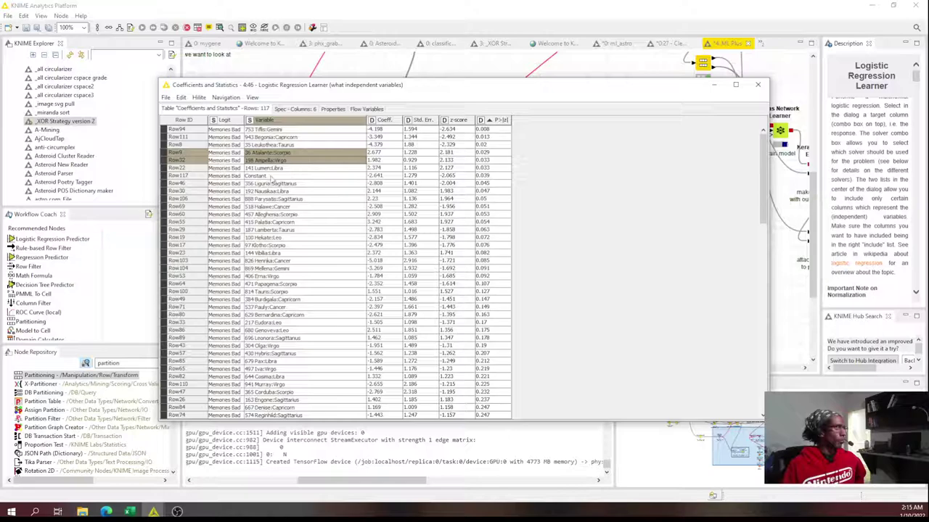
left_click(271, 176)
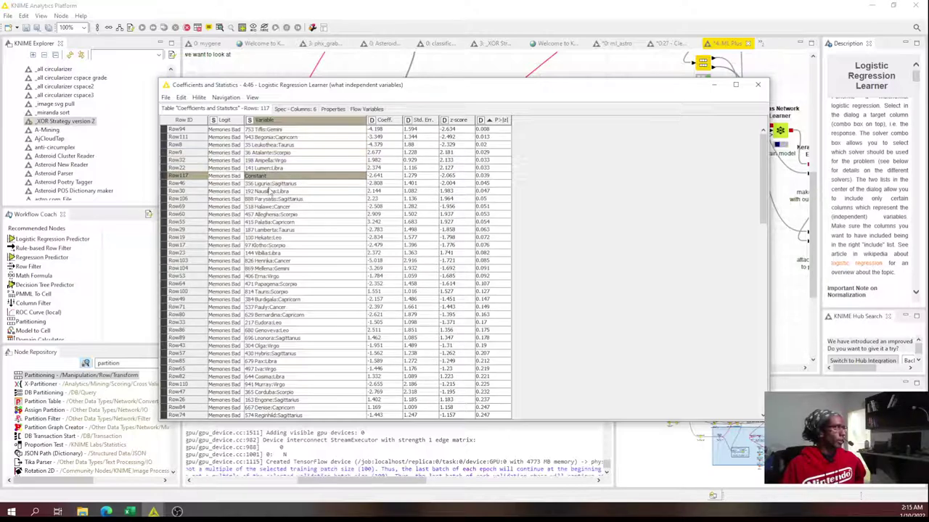
left_click(269, 191)
left_click(490, 193, "shift")
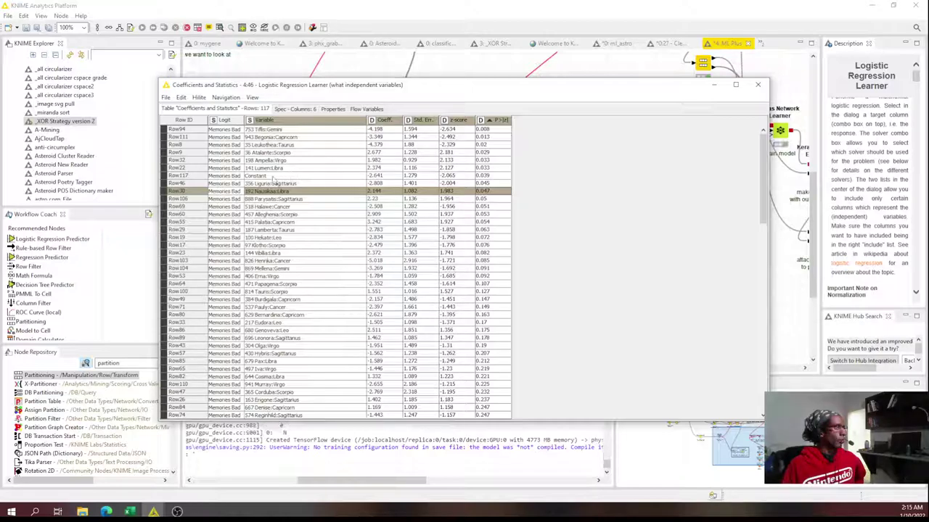
left_click(325, 153)
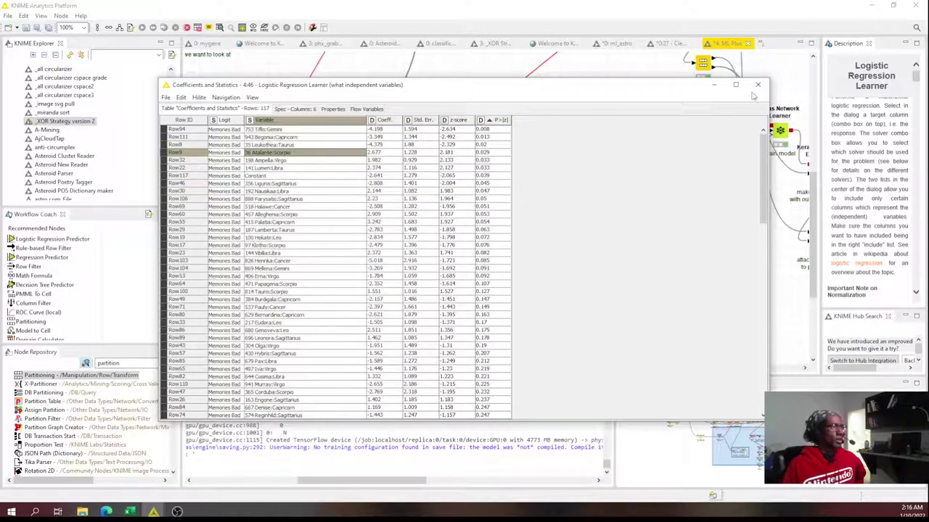
left_click(758, 84)
- Inspect the transposed table of the Transpose node labelled "our data" and close it
scroll(460, 270, "up", 6)
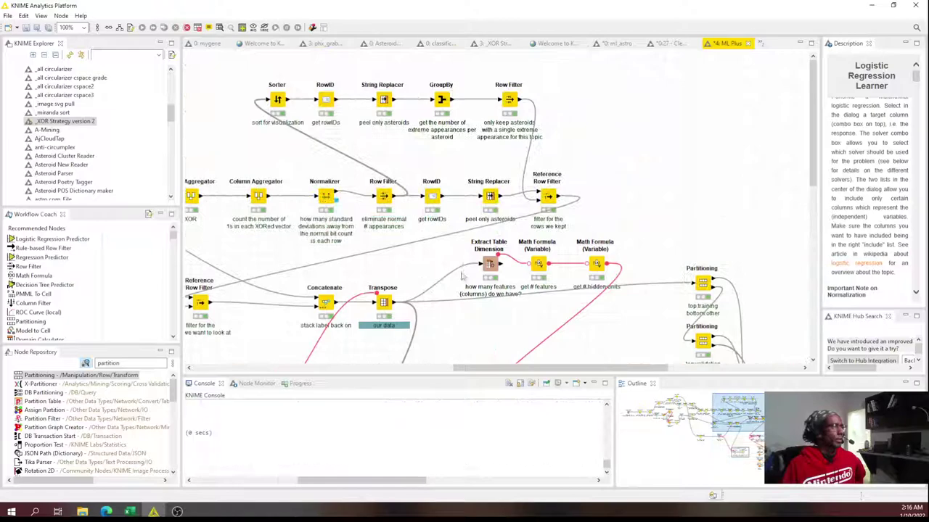
left_click_drag(567, 368, 527, 360)
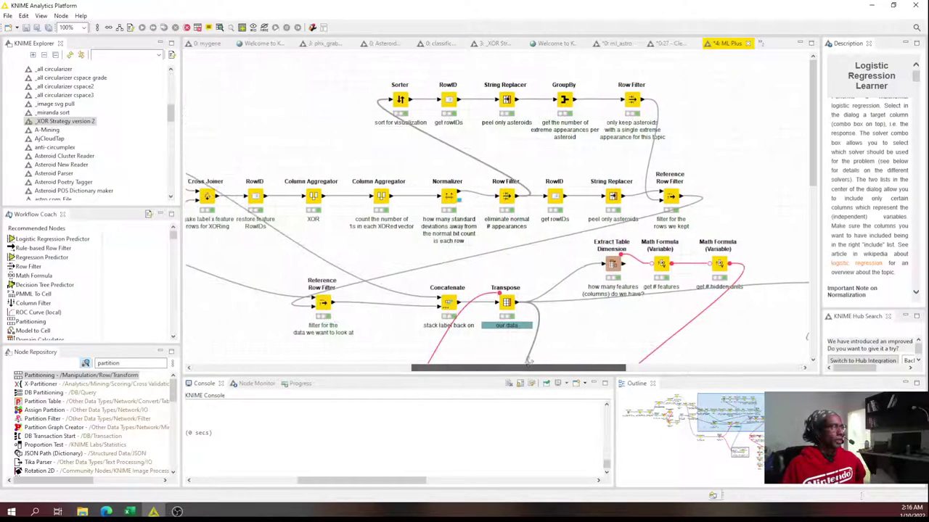
scroll(557, 272, "down", 2)
right_click(511, 209)
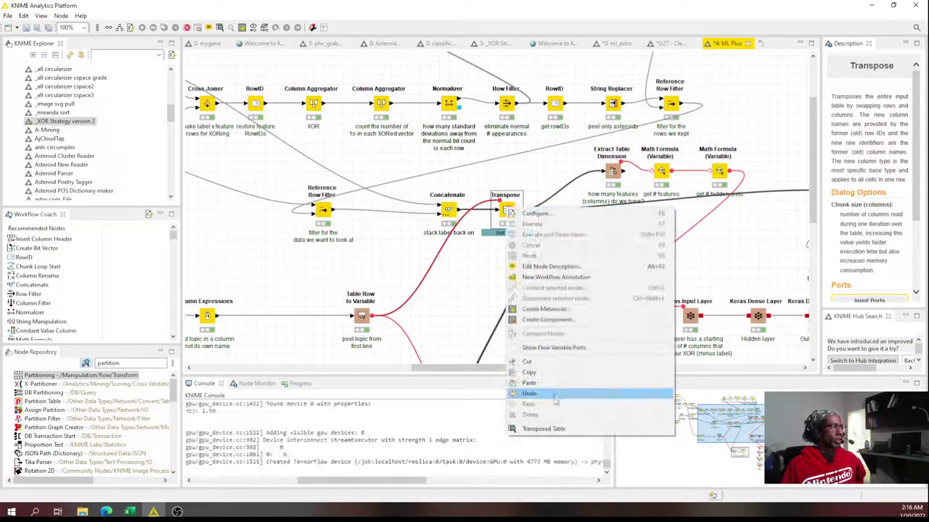
left_click(588, 428)
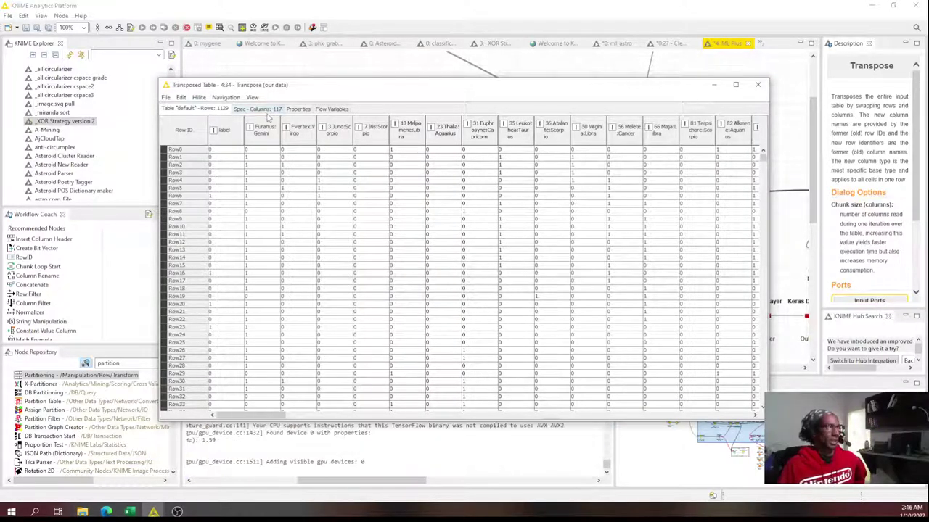
left_click(759, 84)
- Colour the comment text under the Row Filter that removes missings red
scroll(574, 322, "down", 4)
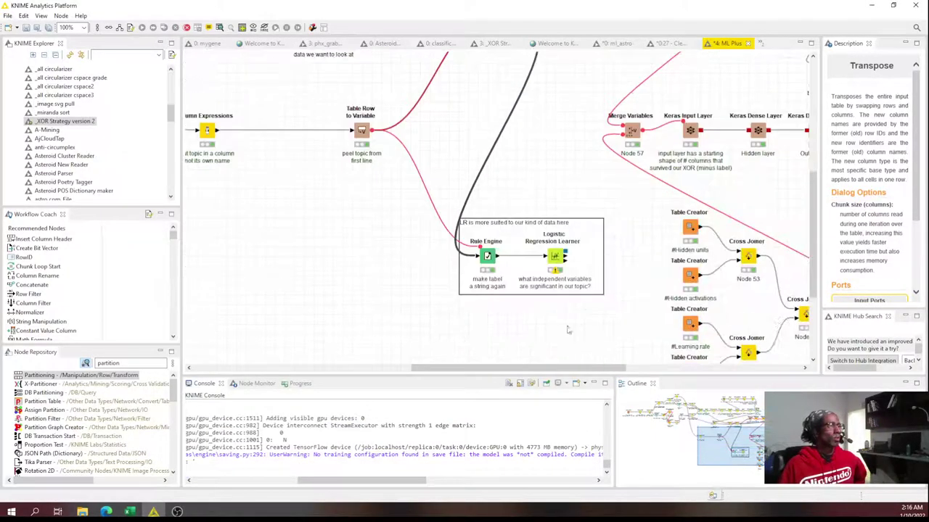
left_click_drag(523, 374, 698, 373)
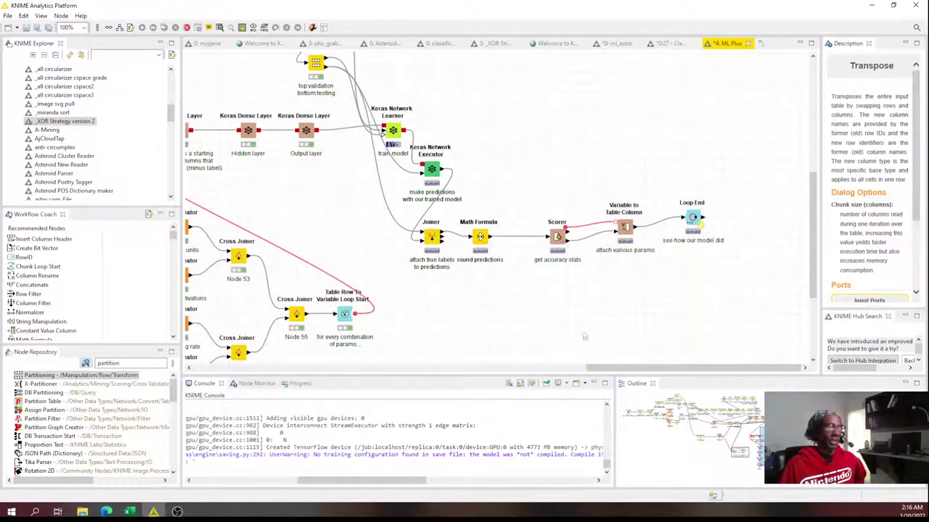
left_click_drag(682, 366, 456, 368)
scroll(497, 312, "up", 5)
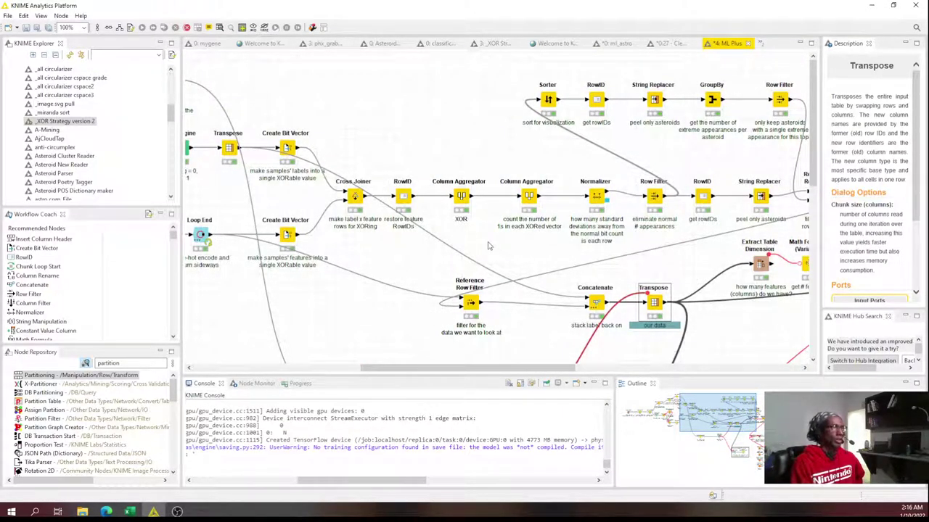
left_click_drag(474, 366, 325, 368)
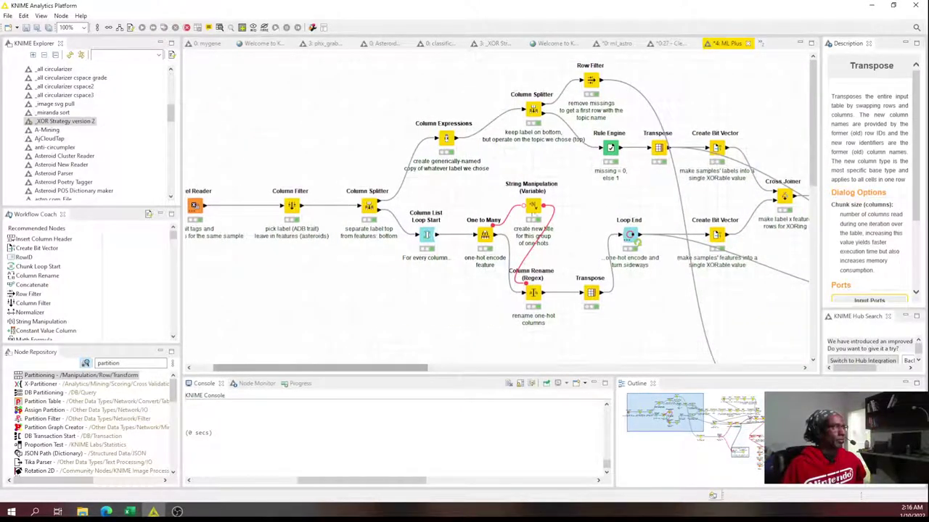
double_click(594, 109)
key("ctrl+a")
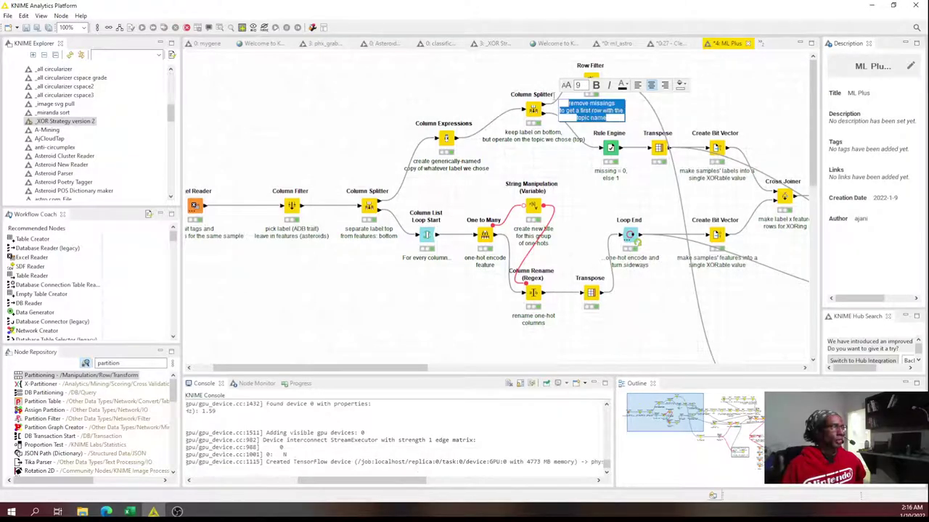
left_click(623, 86)
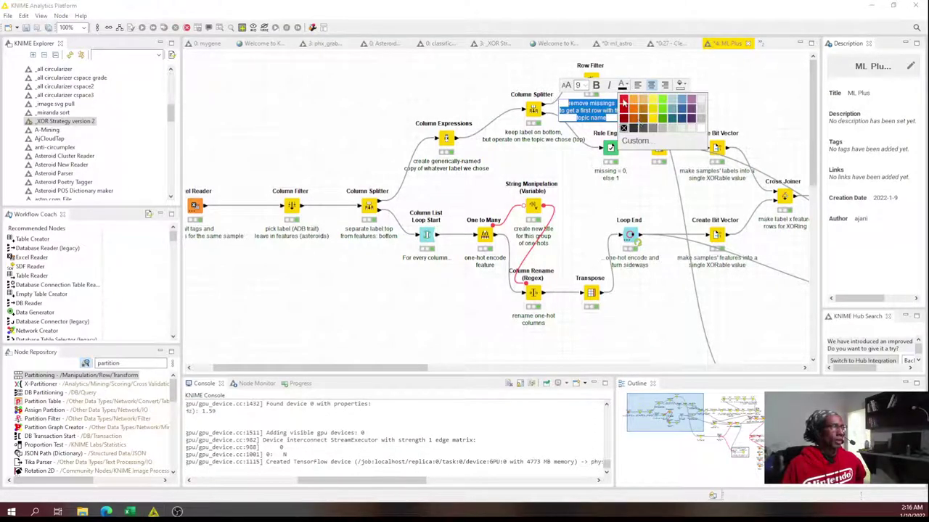
left_click(624, 99)
left_click(590, 119)
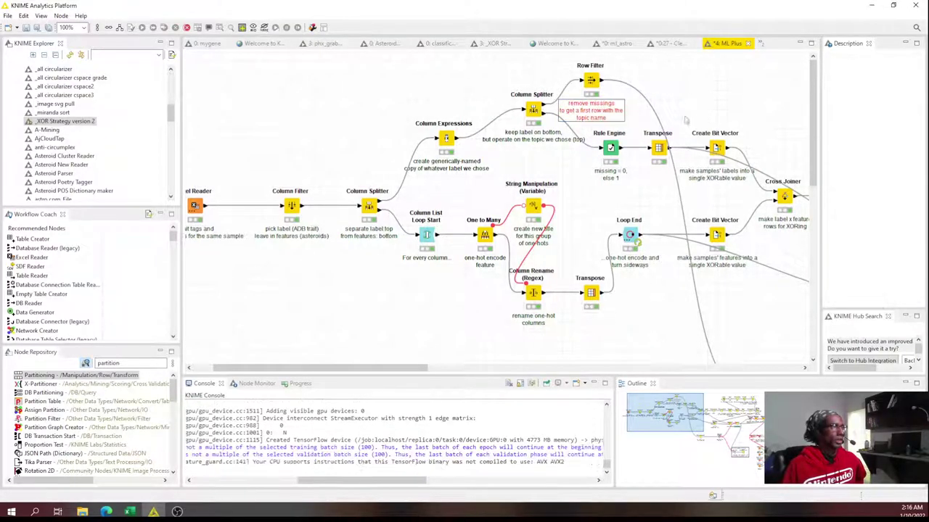
- Give the same Row Filter comment an orange background
double_click(591, 119)
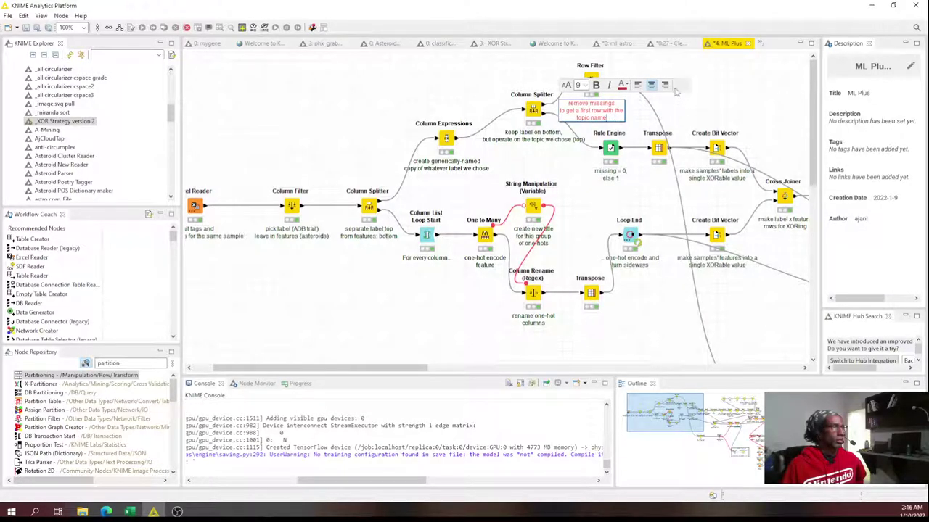
left_click(681, 85)
left_click(693, 106)
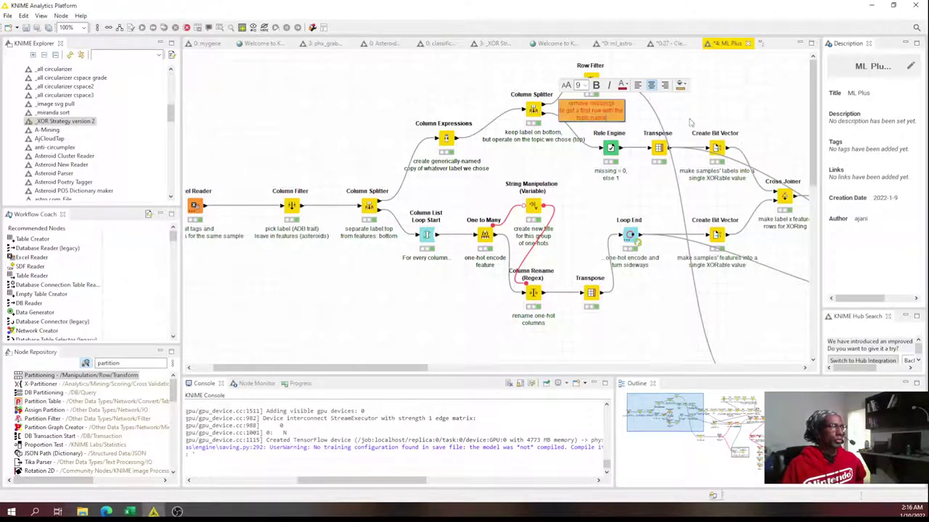
left_click(630, 108)
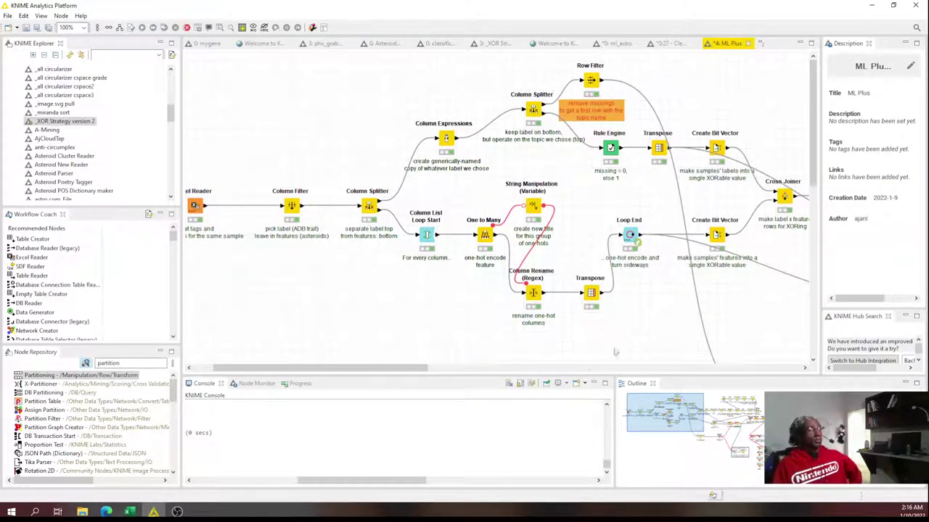
left_click_drag(413, 370, 351, 369)
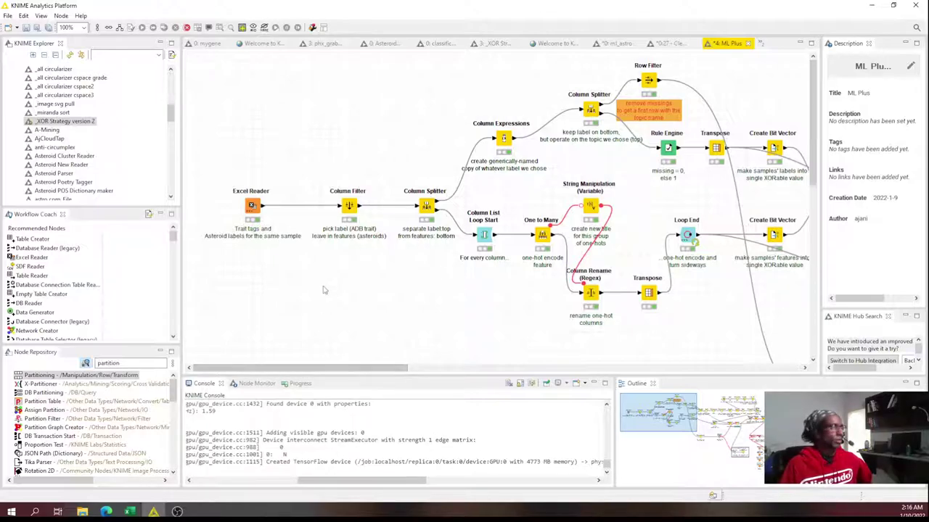
left_click_drag(367, 368, 645, 369)
scroll(690, 222, "down", 3)
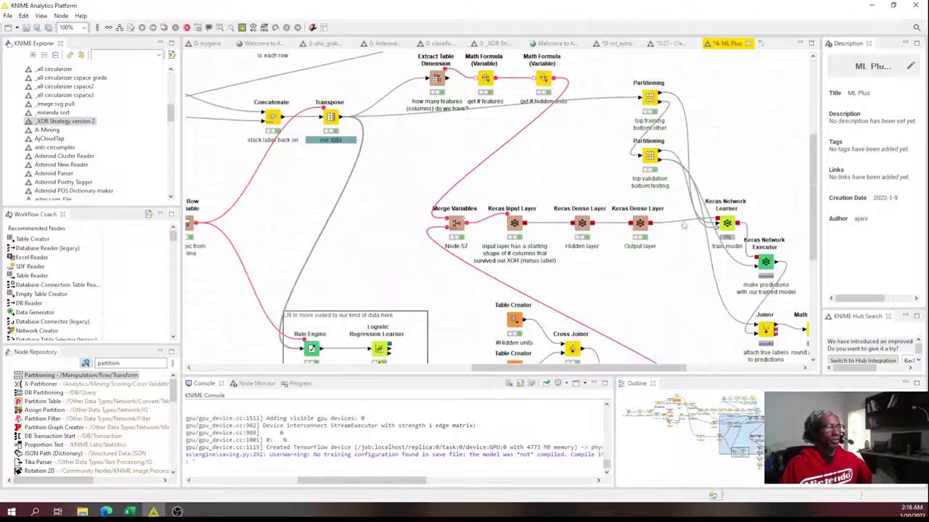
- Examine the most significant variables in the Logistic Regression Learner's Coefficients and Statistics table and close it
scroll(650, 225, "down", 3)
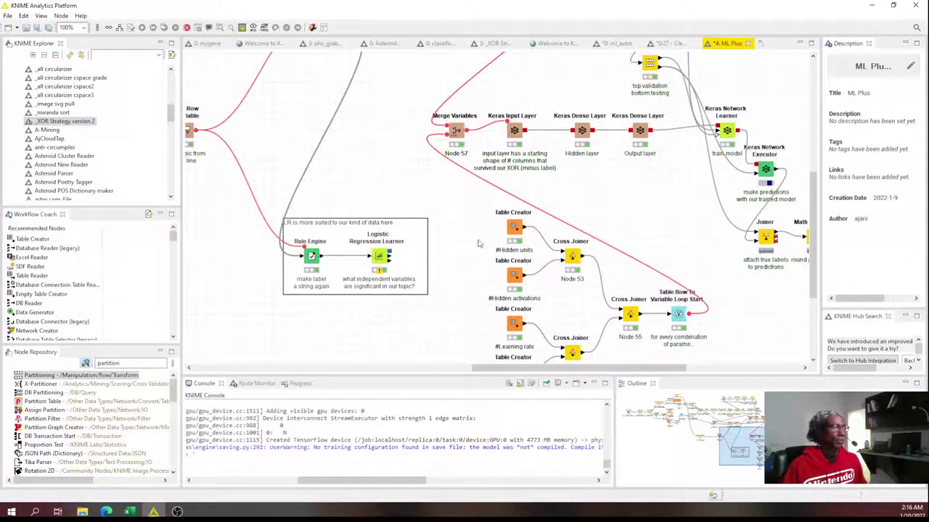
left_click_drag(546, 95, 789, 265)
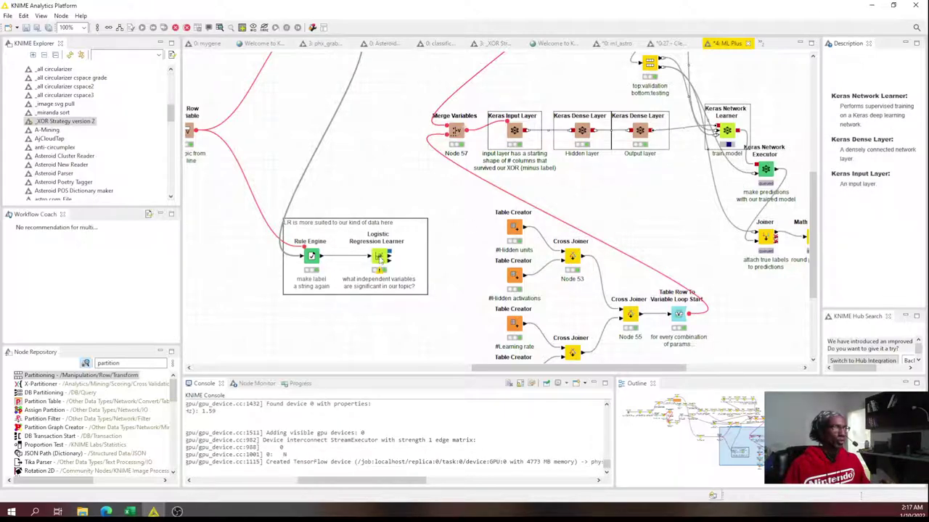
left_click(380, 258)
right_click(379, 258)
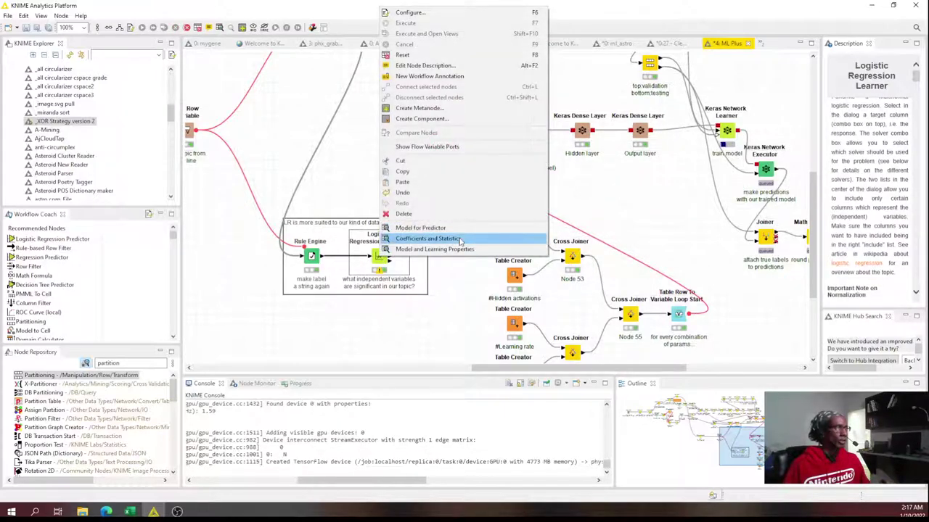
left_click(435, 238)
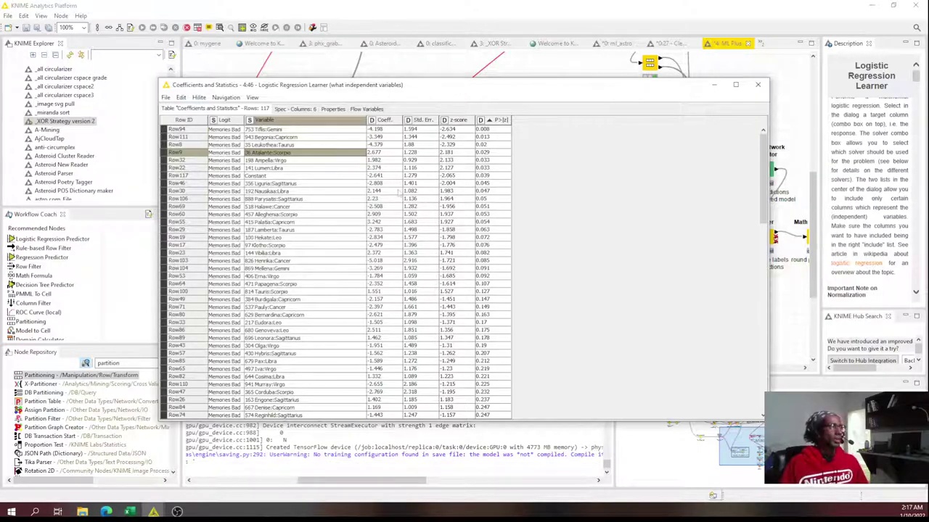
left_click_drag(276, 130, 262, 168)
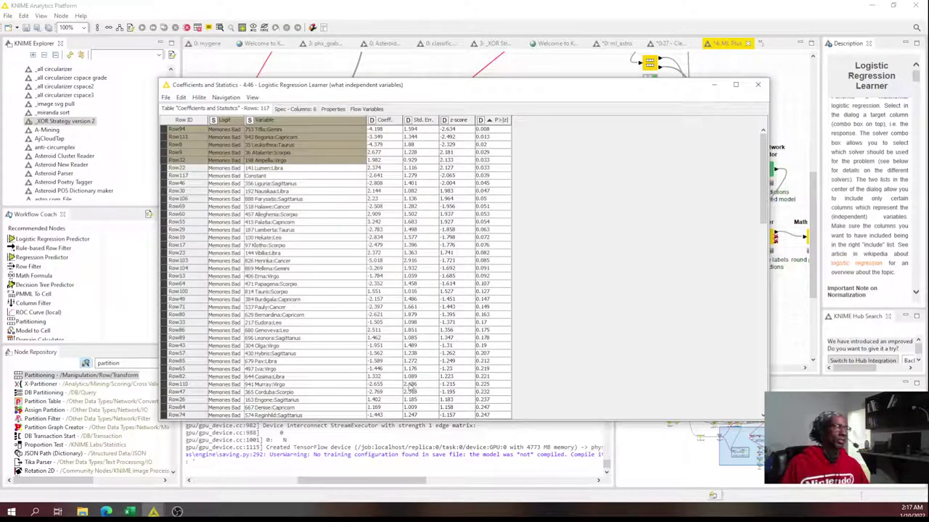
left_click_drag(493, 130, 225, 174)
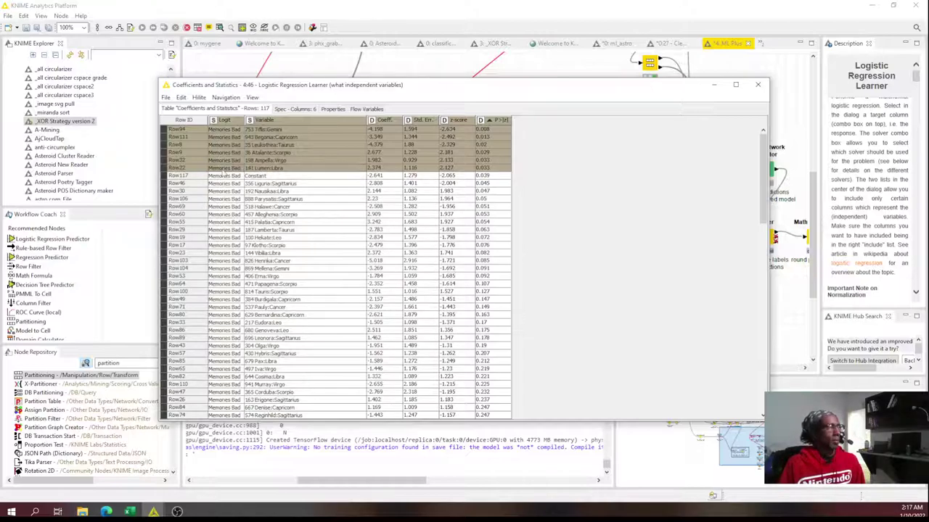
left_click(757, 84)
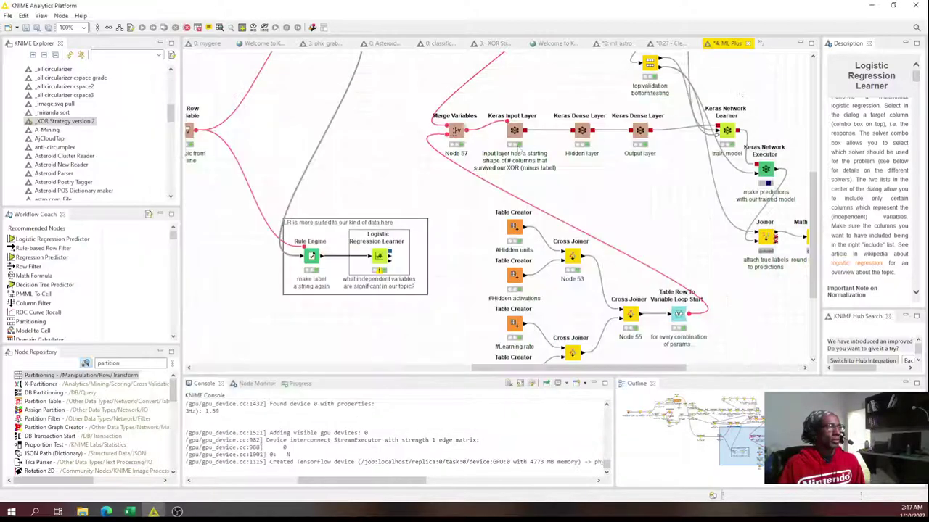
left_click_drag(504, 102, 590, 147)
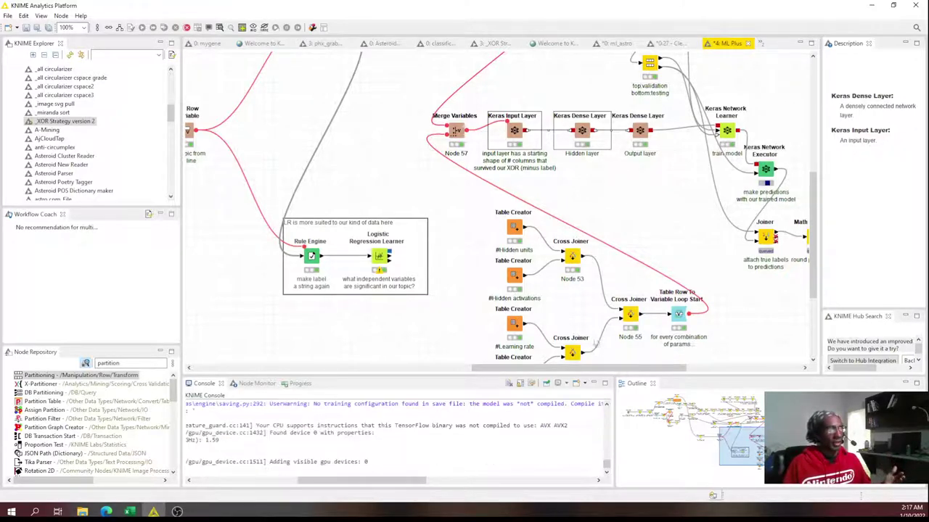
left_click_drag(598, 368, 709, 374)
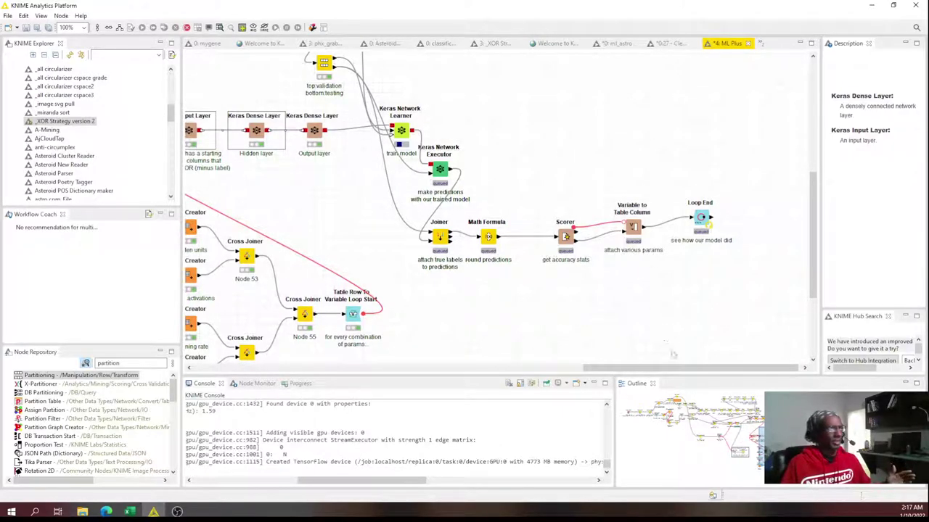
left_click_drag(679, 369, 648, 372)
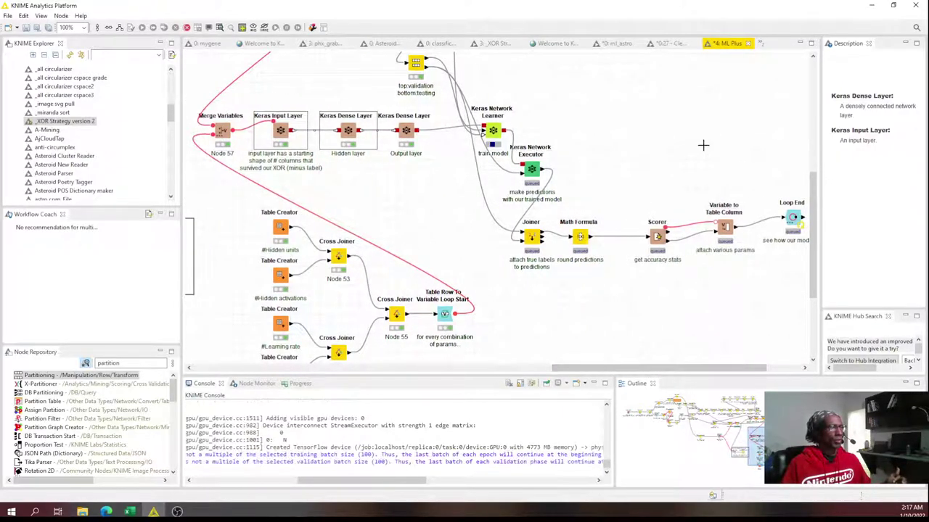
left_click(701, 143)
left_click_drag(791, 88, 555, 272)
left_click(685, 149)
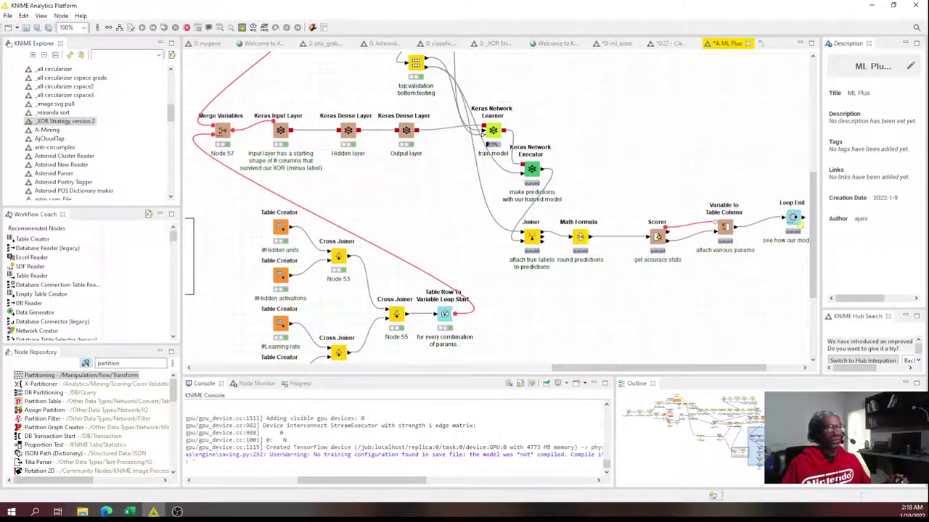
- Open the Loop End node's collected results and examine Row66 to Row68, including their false positives and true negatives
scroll(497, 207, "right", 3)
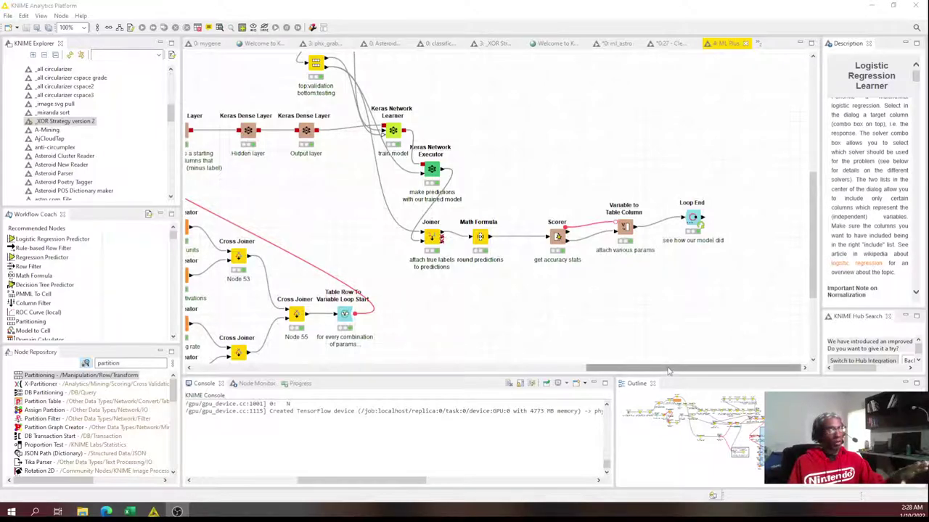
left_click_drag(670, 370, 633, 369)
right_click(738, 211)
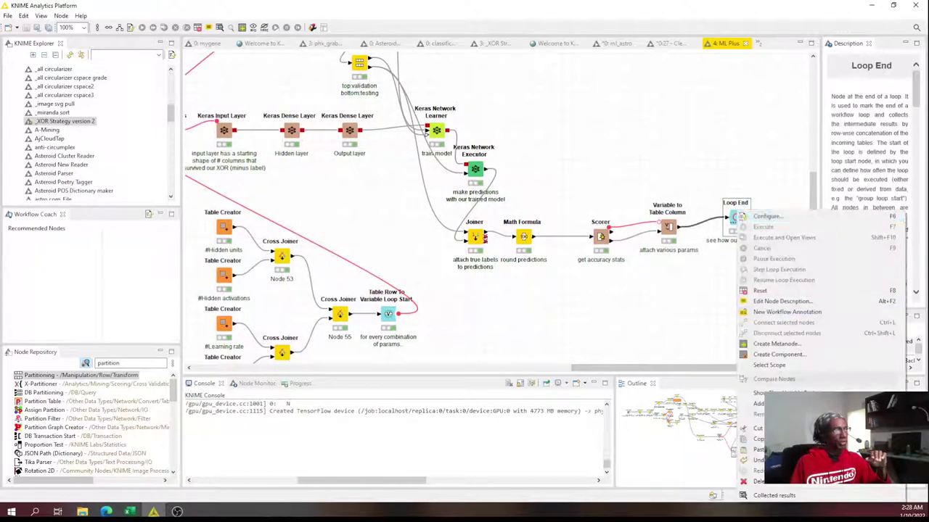
left_click(810, 498)
scroll(435, 304, "up", 6)
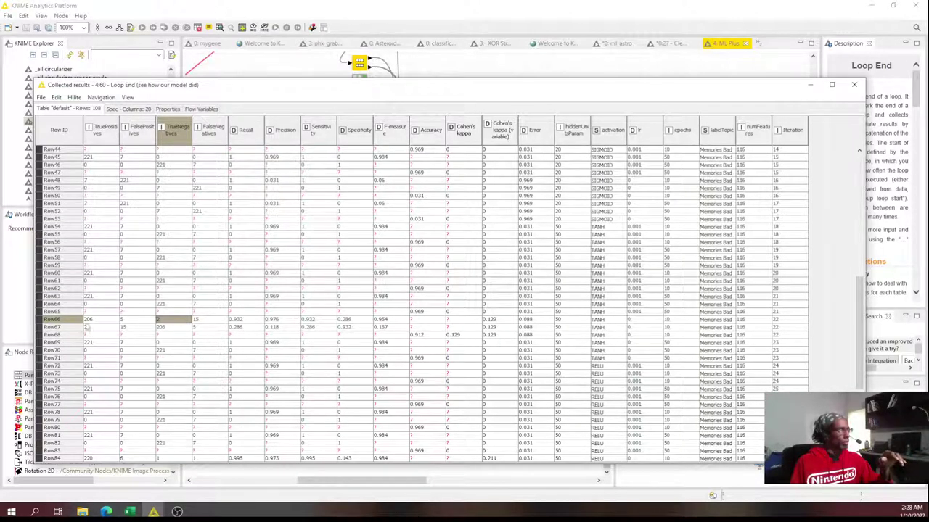
left_click_drag(98, 321, 677, 339)
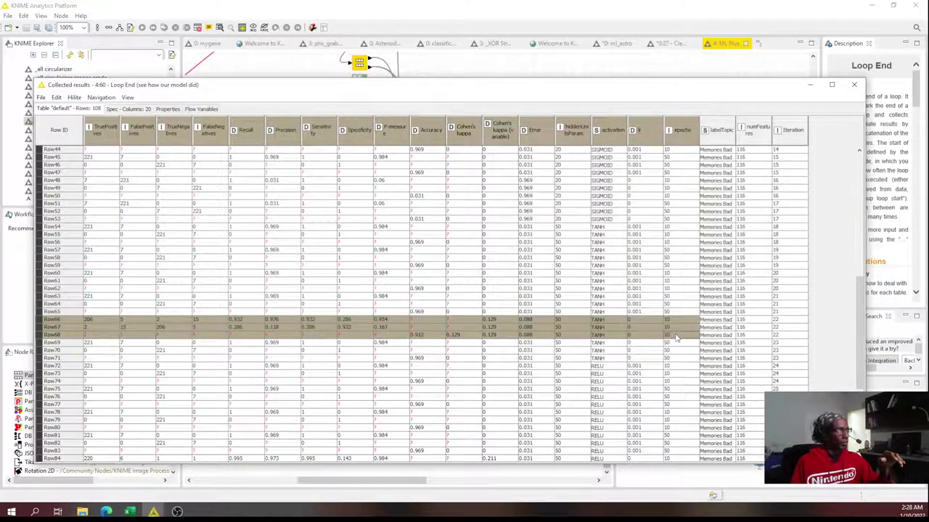
left_click(168, 324)
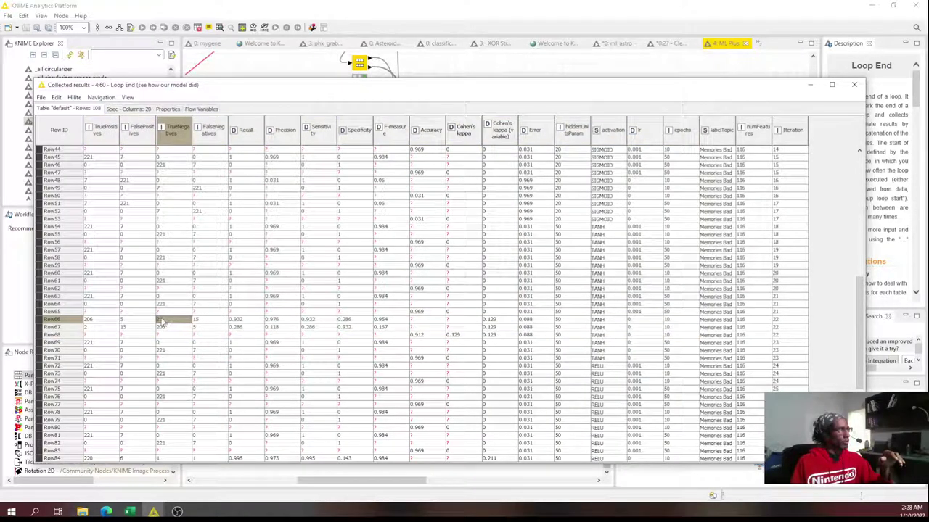
left_click_drag(162, 324, 138, 324)
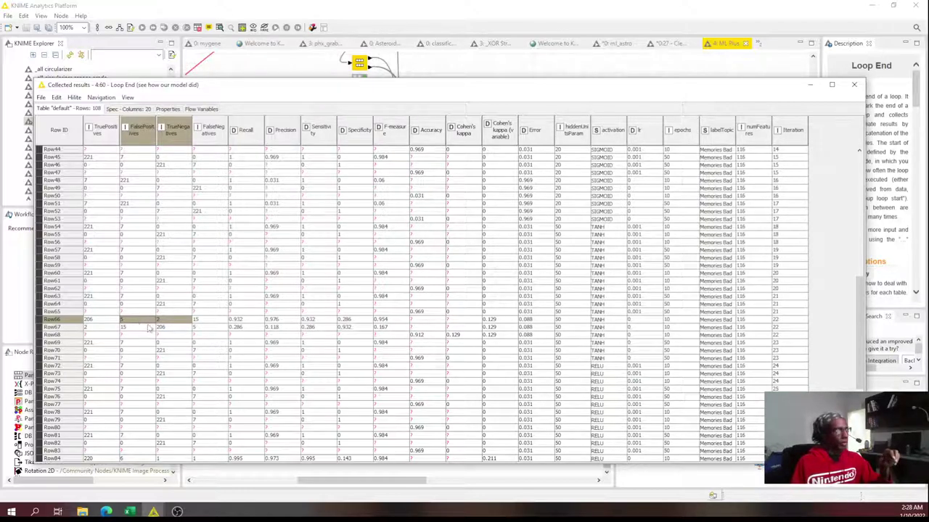
- Compare the specificity and the true positive, false positive and true negative counts in Row66 and Row67
left_click(355, 323)
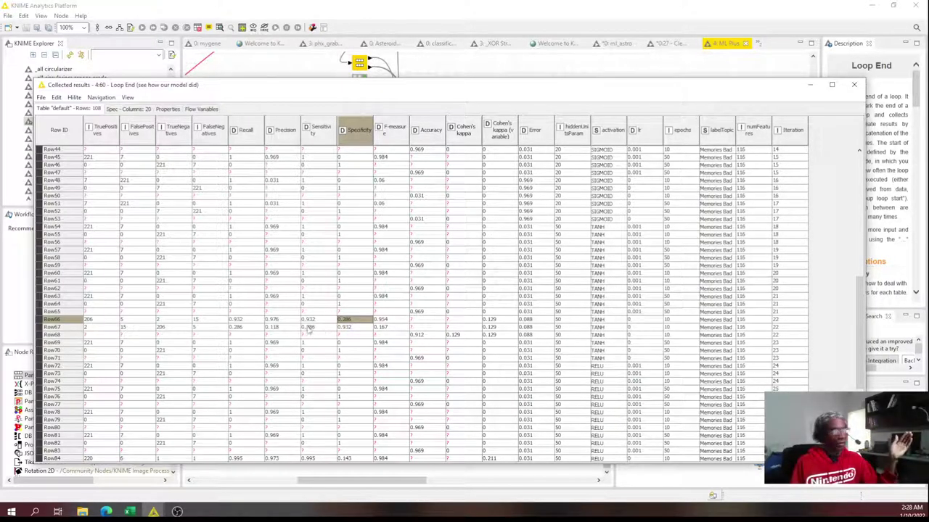
left_click(135, 329)
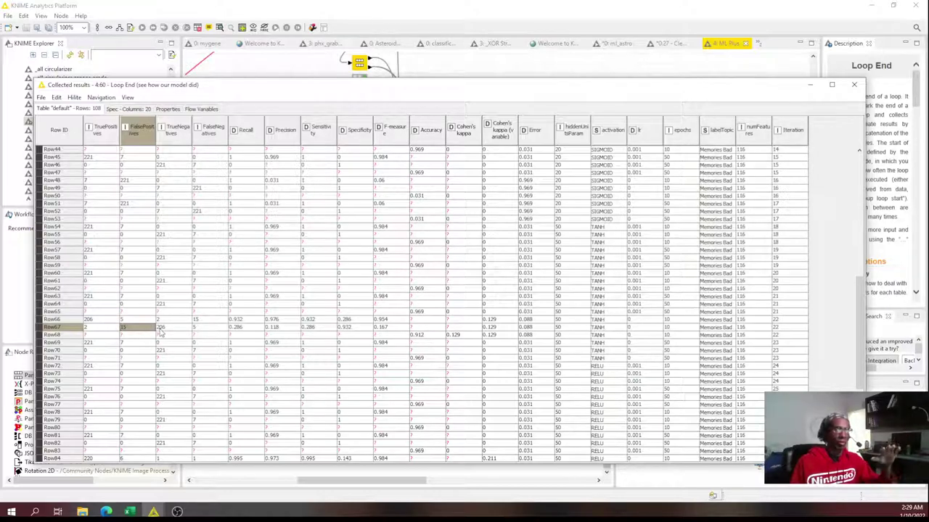
mouse_move(173, 320)
left_mouse_down()
mouse_move(88, 326)
mouse_move(173, 334)
left_mouse_up()
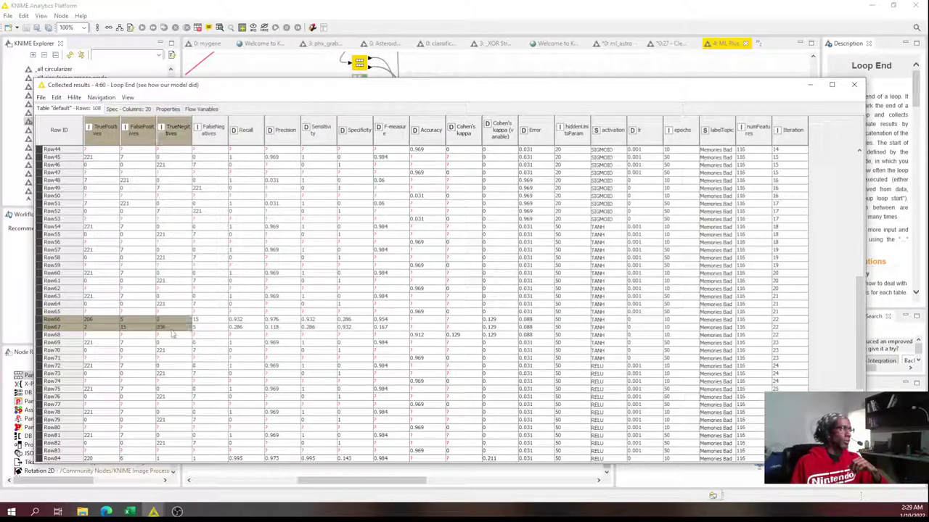
left_click(135, 328)
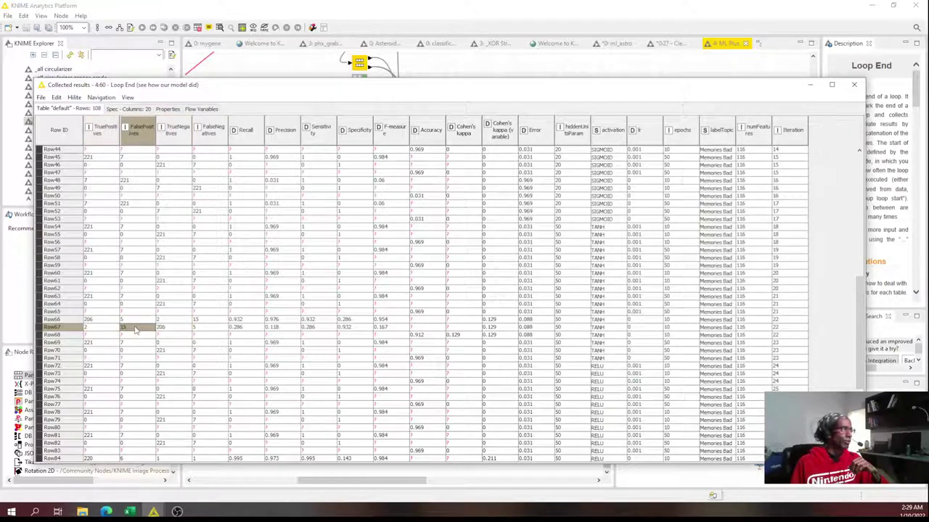
left_click(102, 323)
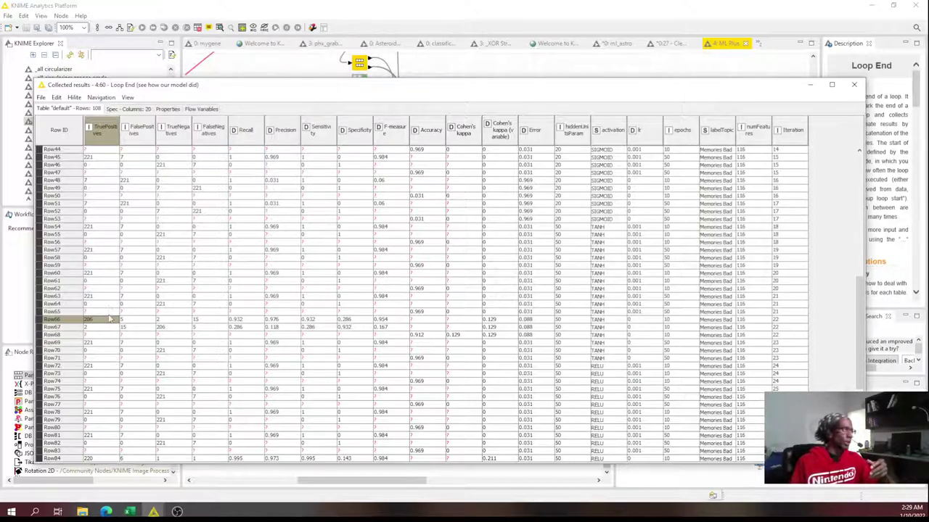
- Check the activation, learning rate and scoring values of iteration 22 and close the collected results
left_click_drag(781, 322, 518, 360)
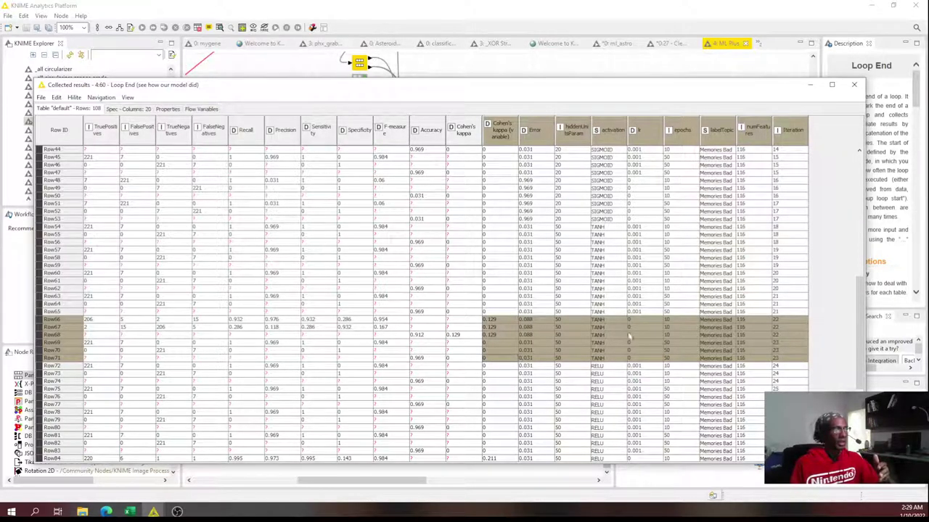
left_click_drag(607, 319, 604, 344)
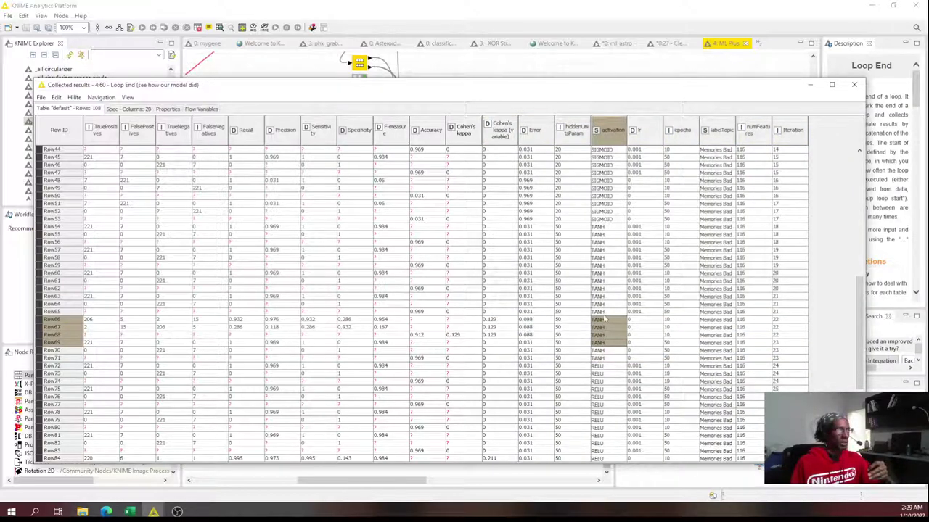
left_click_drag(645, 320, 645, 350)
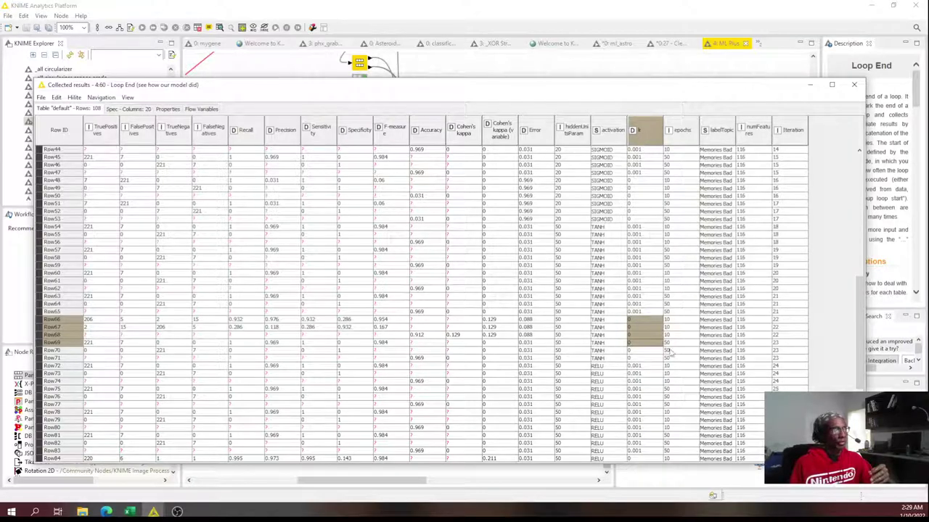
left_click_drag(98, 319, 410, 335)
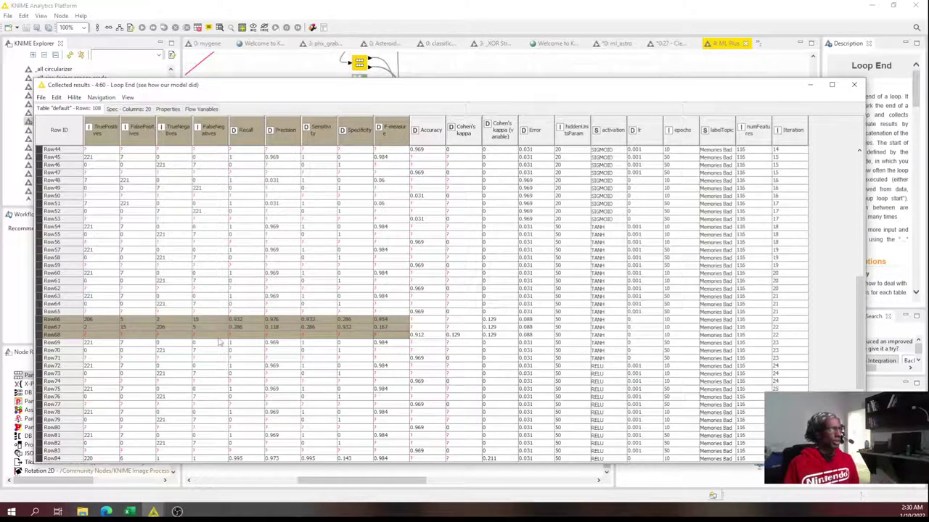
left_click_drag(165, 320, 147, 322)
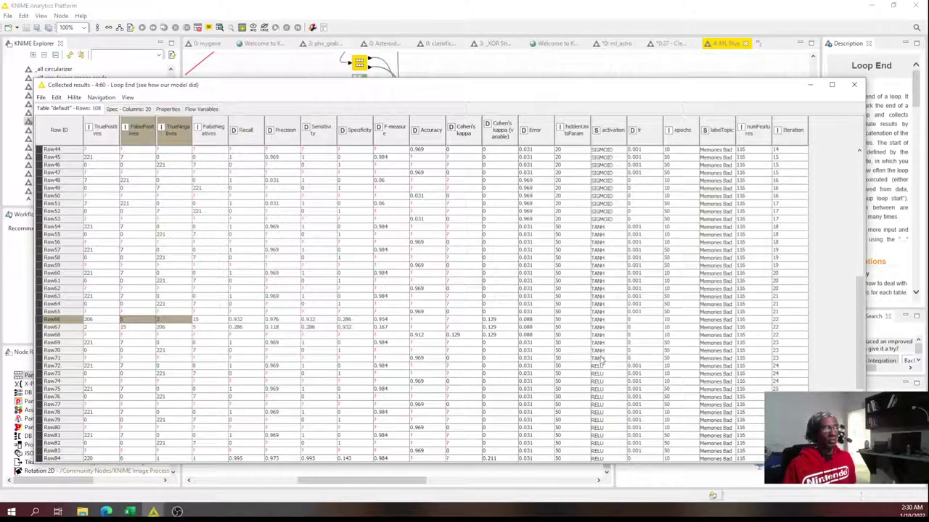
left_click(854, 84)
left_click(304, 135)
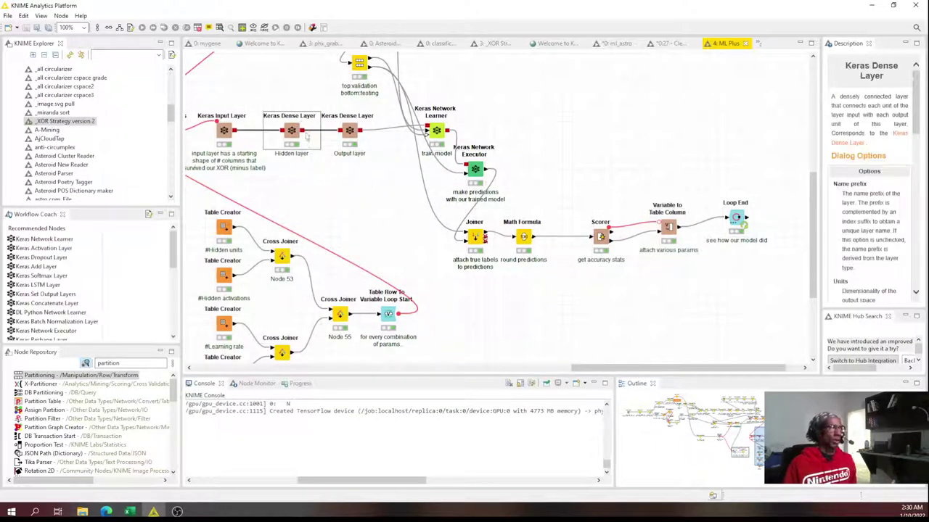
left_click_drag(307, 87, 332, 213)
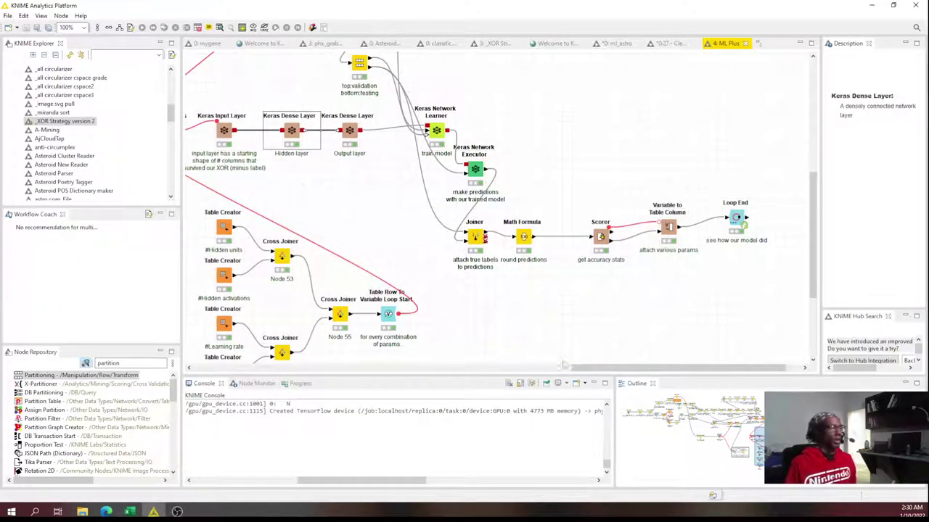
left_click_drag(580, 370, 621, 351)
left_click(748, 272)
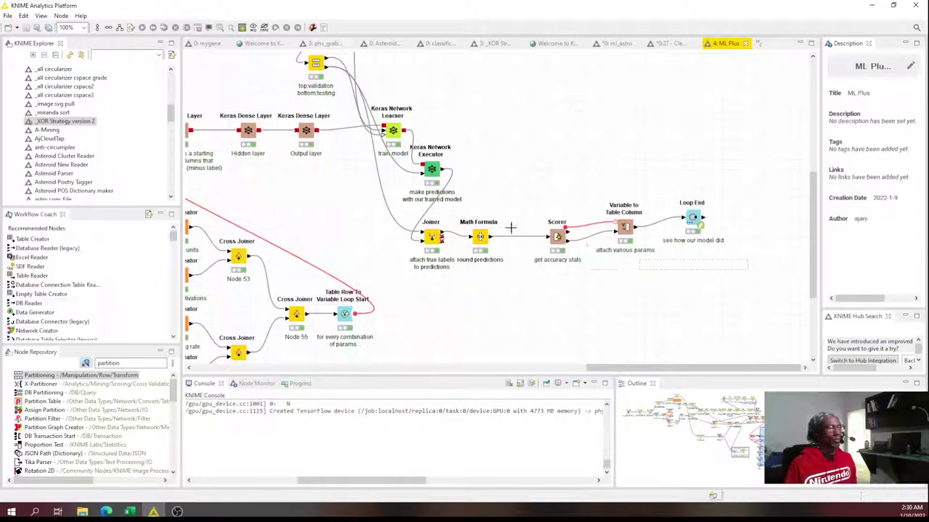
- View the Keras network produced by the output layer's Keras Dense Layer node and close it
left_click_drag(741, 368, 681, 369)
left_click(484, 130)
right_click(484, 131)
left_click(579, 362)
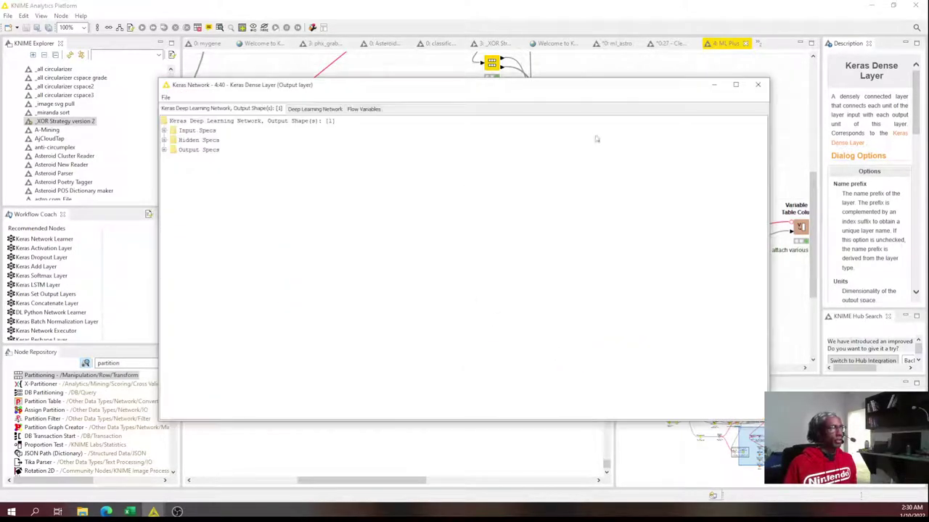
left_click(758, 84)
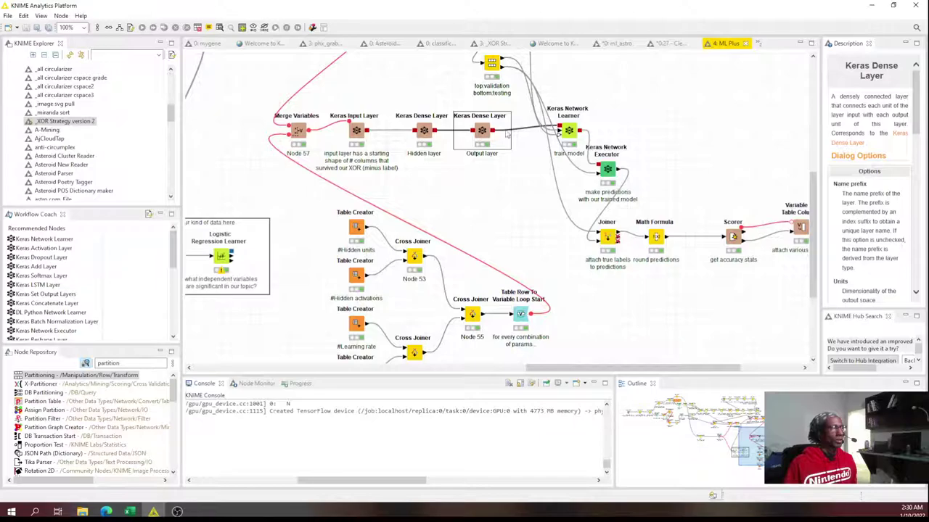
- Review the input data and target data settings of the Keras Network Learner and close its configuration without changes
double_click(569, 131)
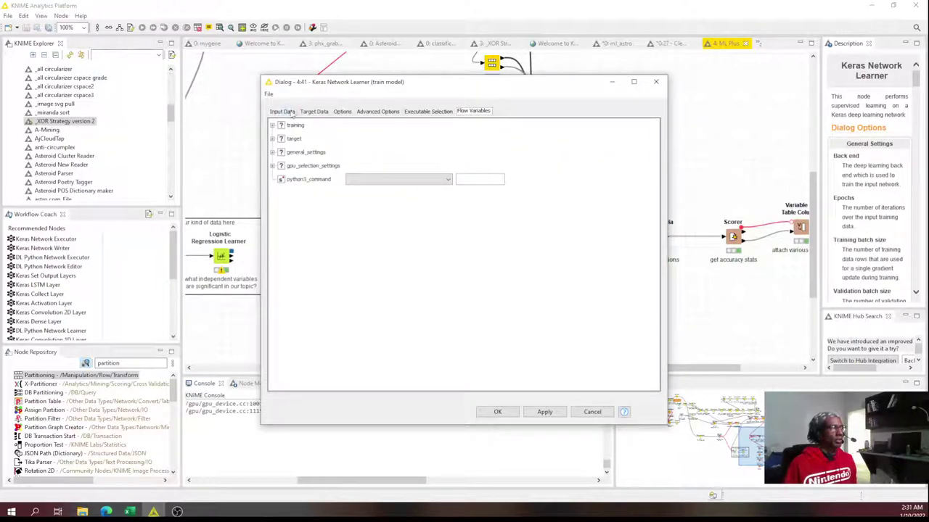
left_click(291, 113)
left_click(326, 114)
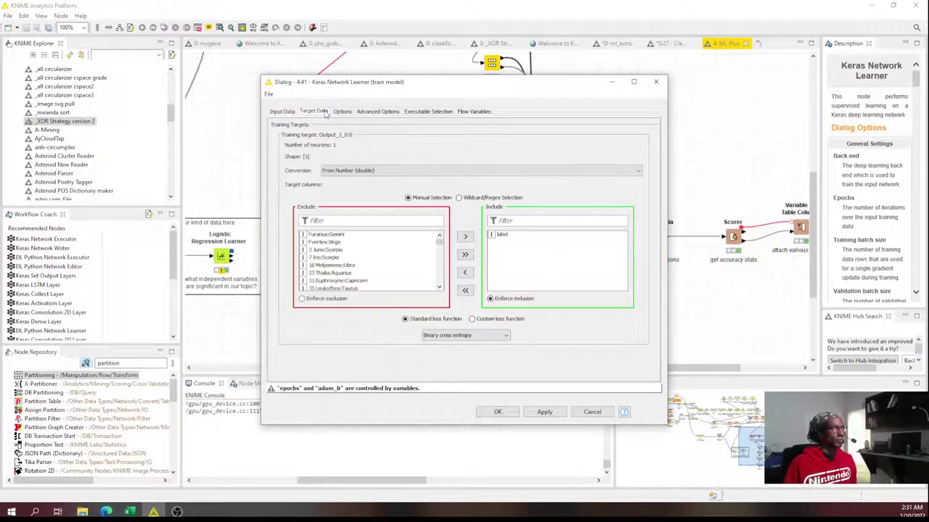
left_click(592, 412)
- Review the Keras Network Executor's settings and the hidden layers it offers as additional outputs, and close its configuration without changes
left_click(608, 170)
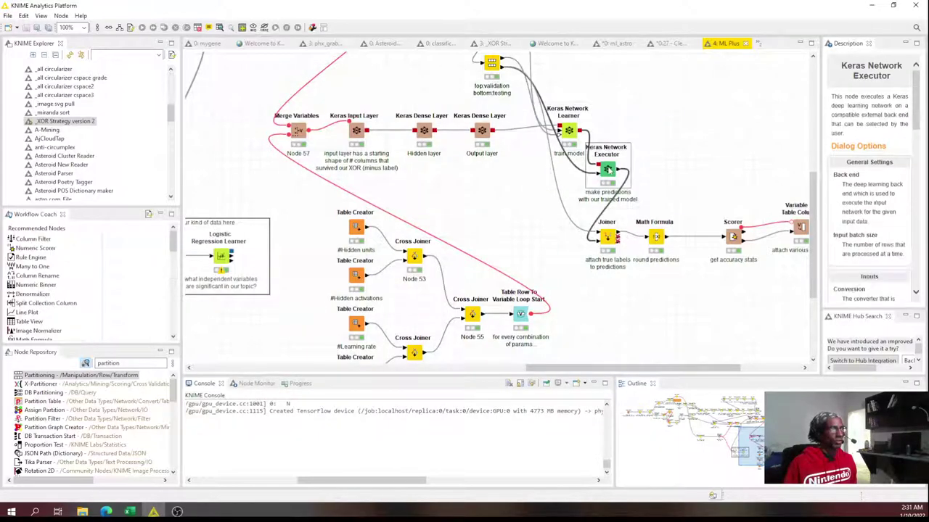
double_click(608, 170)
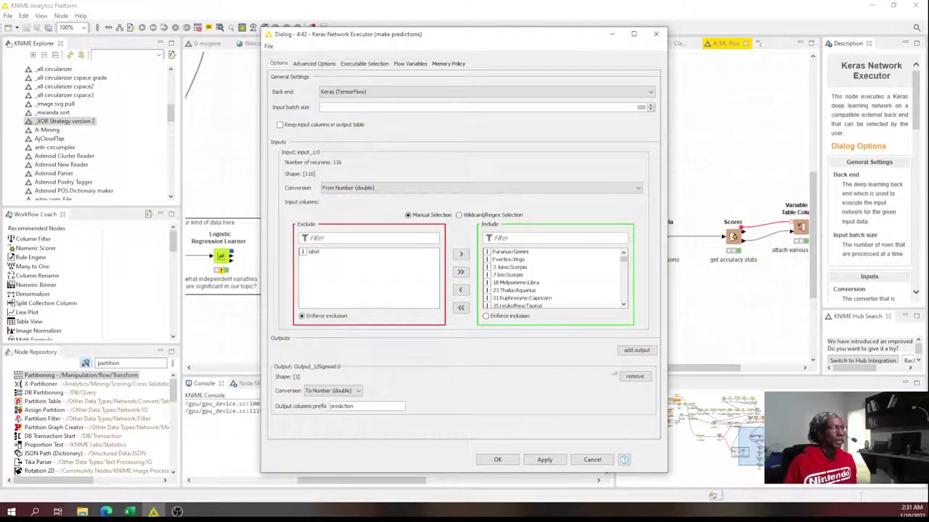
left_click(637, 351)
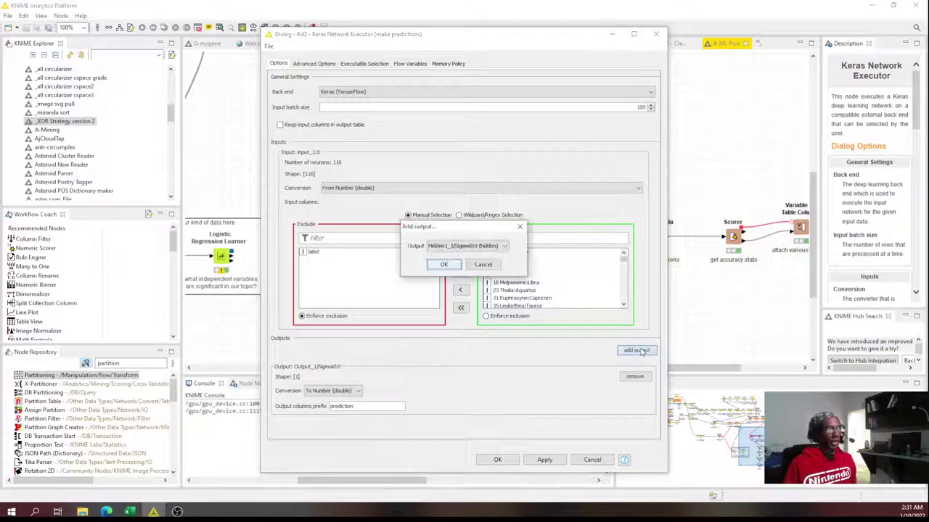
left_click(470, 246)
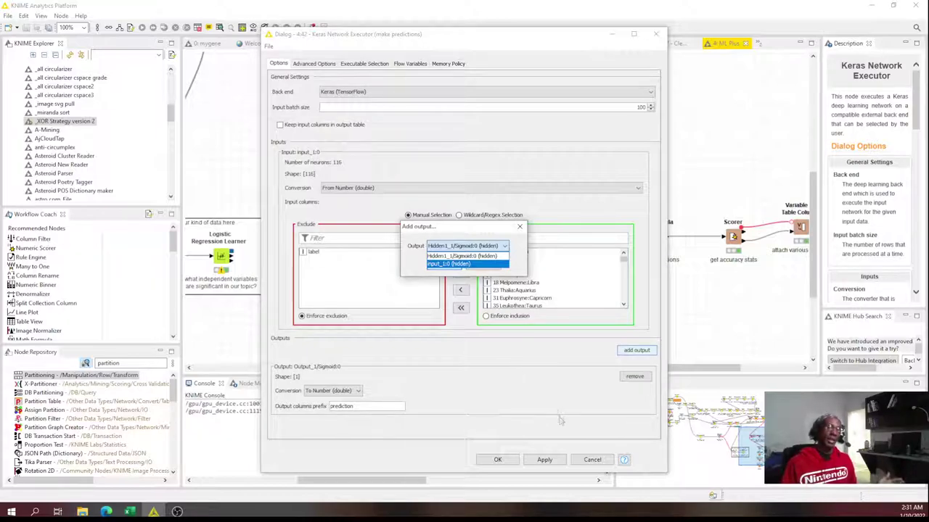
left_click(546, 378)
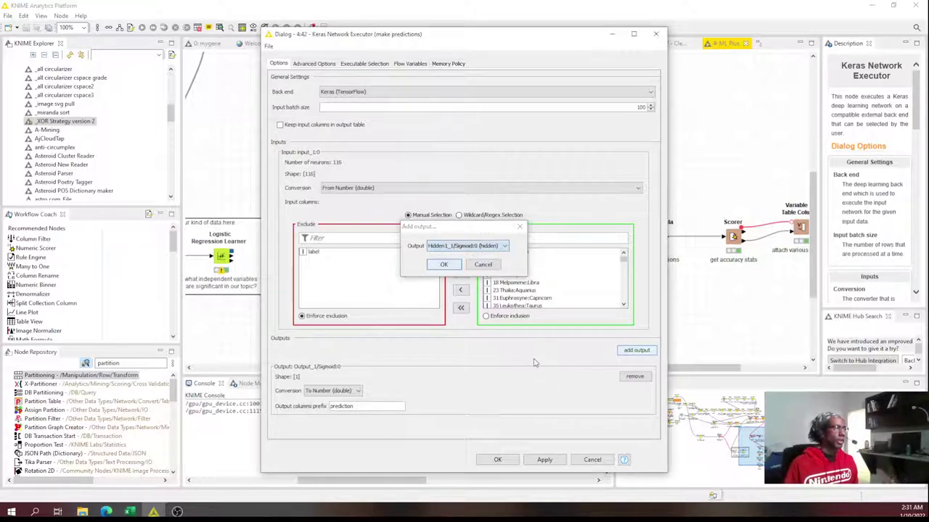
left_click(599, 412)
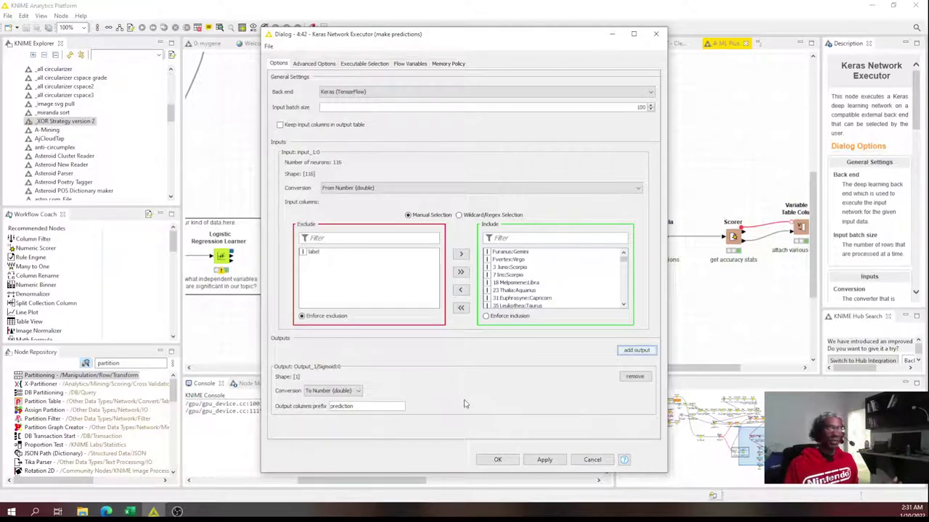
left_click(592, 459)
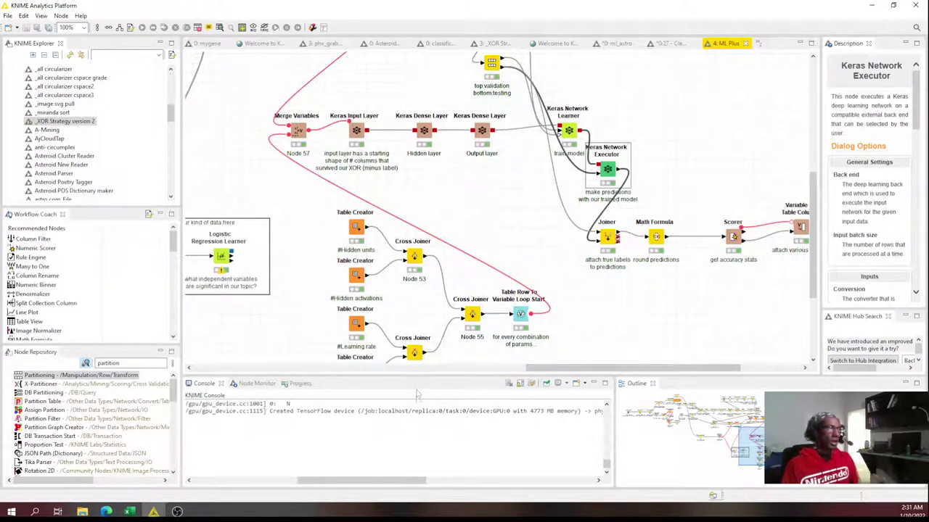
- Select the Keras Input Layer node together with the hidden and output Keras Dense Layer nodes
left_click_drag(607, 369, 581, 369)
left_click(563, 132)
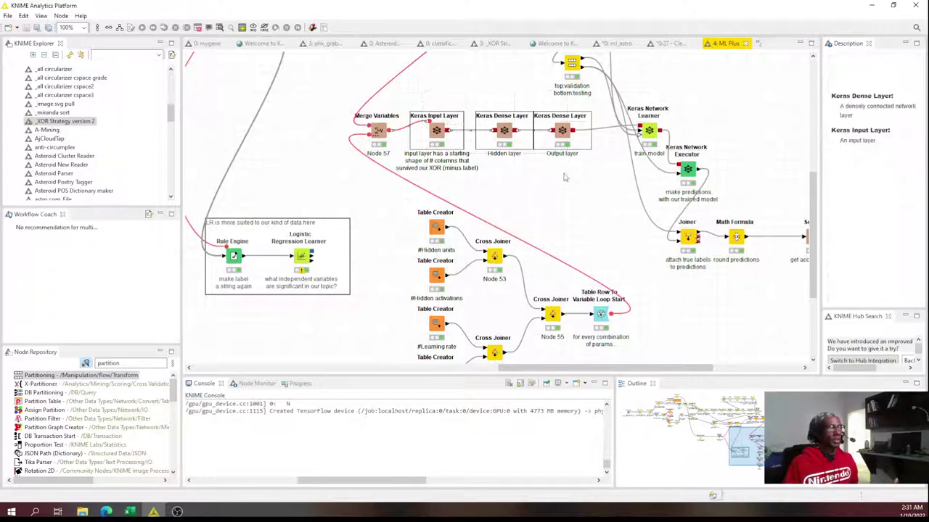
left_click(563, 195)
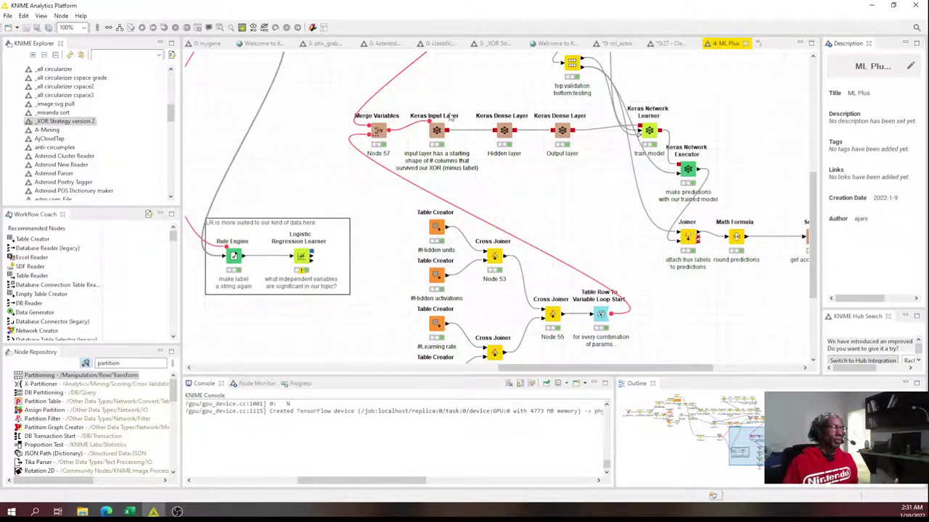
left_click_drag(444, 102, 566, 170)
- View the Logistic Regression Learner's coefficients and statistics and highlight the entries in Row9, Row32 and Row22
left_click_drag(606, 369, 536, 368)
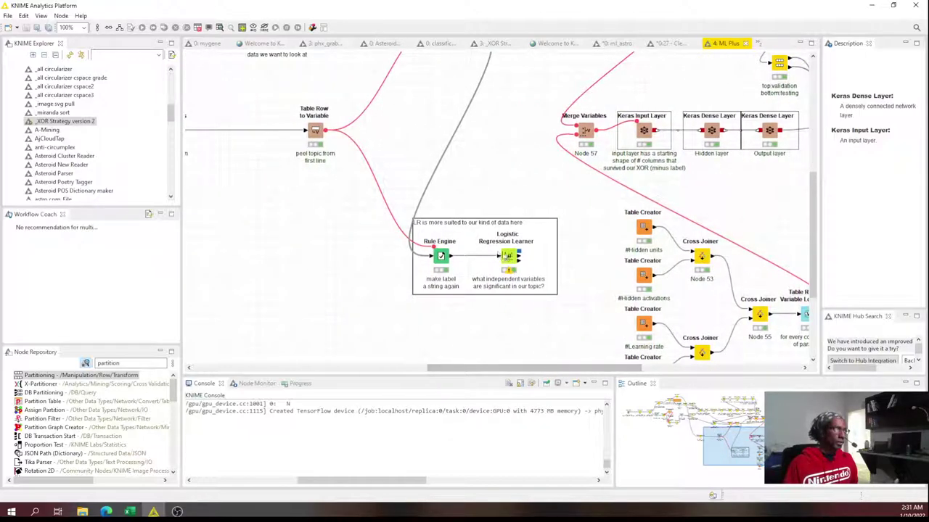
right_click(510, 257)
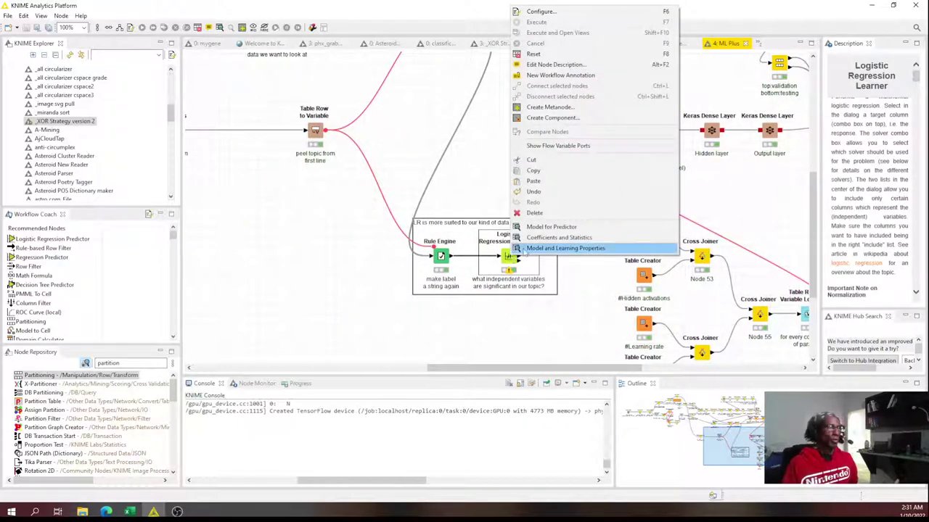
left_click(560, 238)
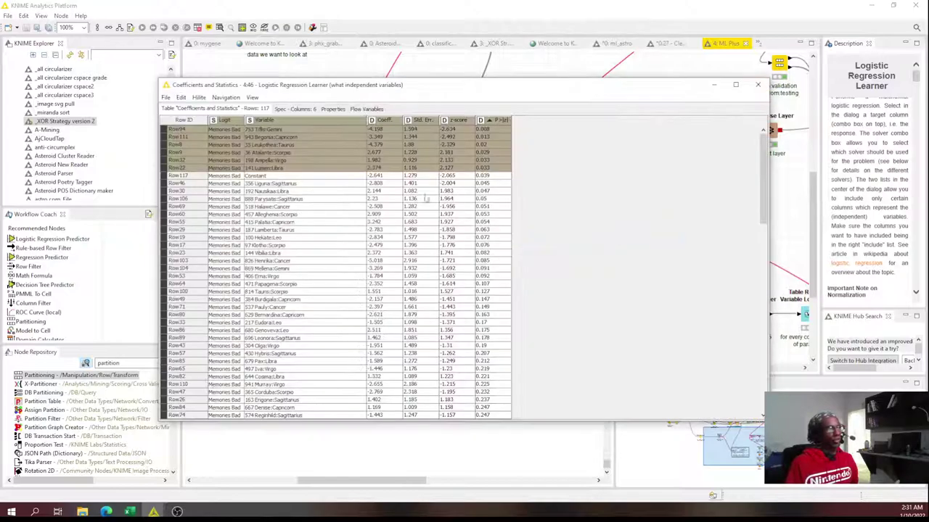
left_click_drag(386, 167, 225, 158)
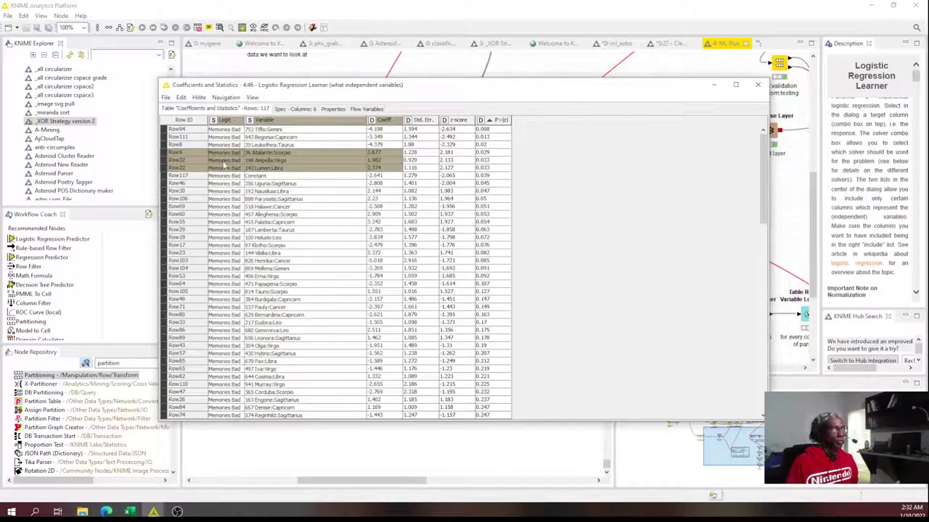
left_click_drag(225, 167, 225, 155)
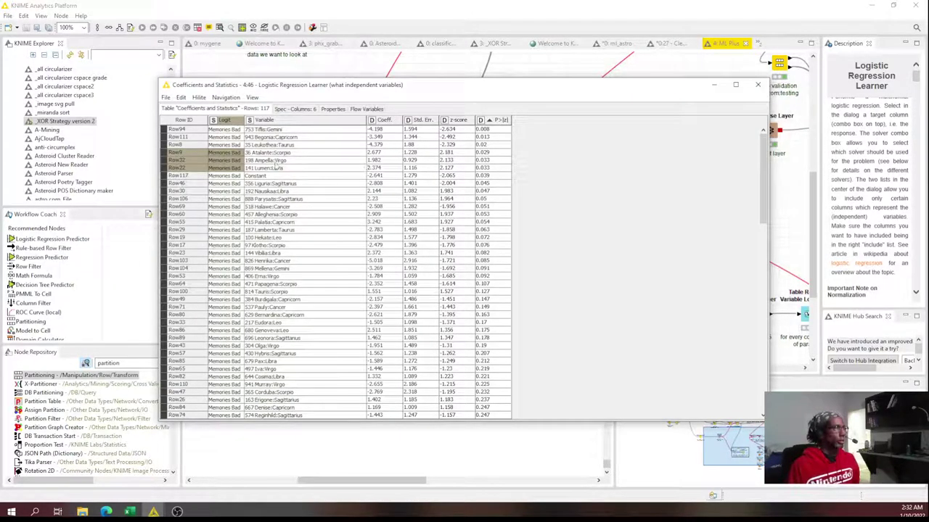
left_click_drag(487, 154, 214, 174)
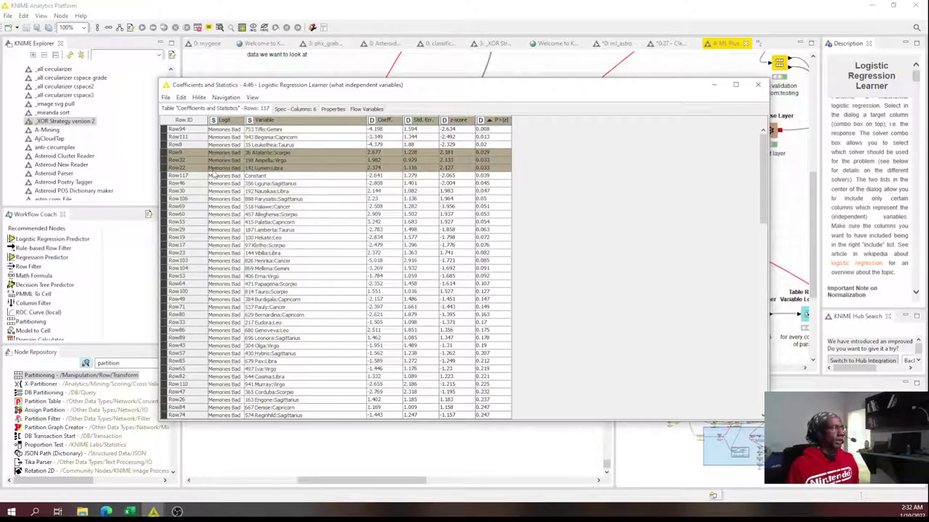
- Examine the coefficients and p-values of 36 Atalante:Scorpio, 198 Ampella:Virgo and 141 Lumen:Libra, and close the table
left_click(261, 154)
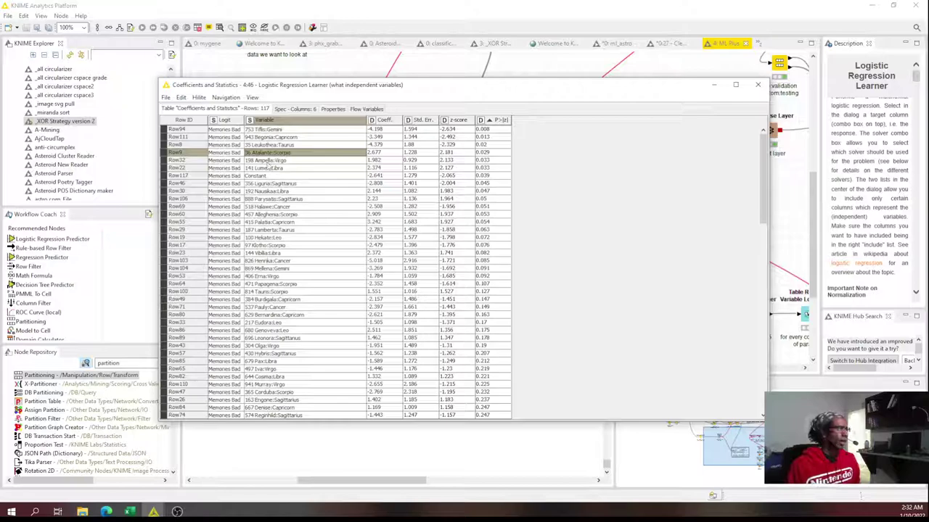
left_click(268, 161)
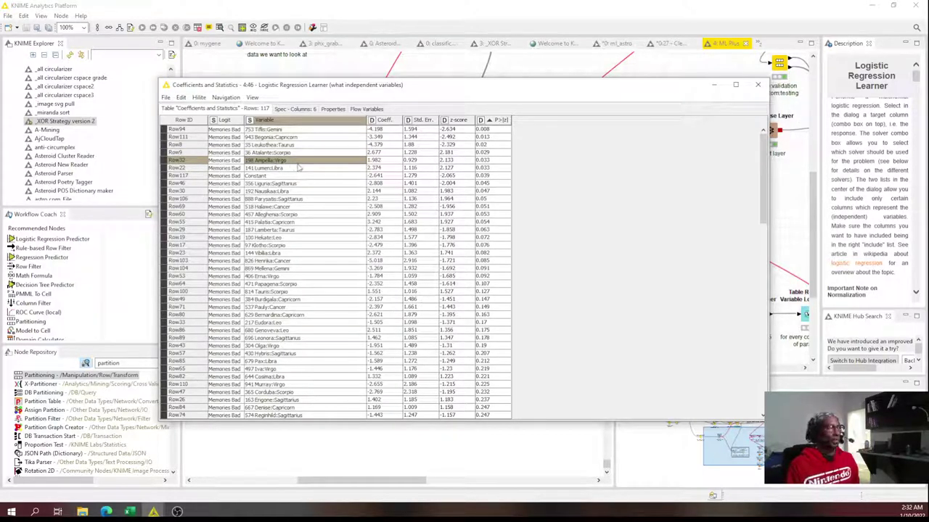
left_click(386, 153, "shift")
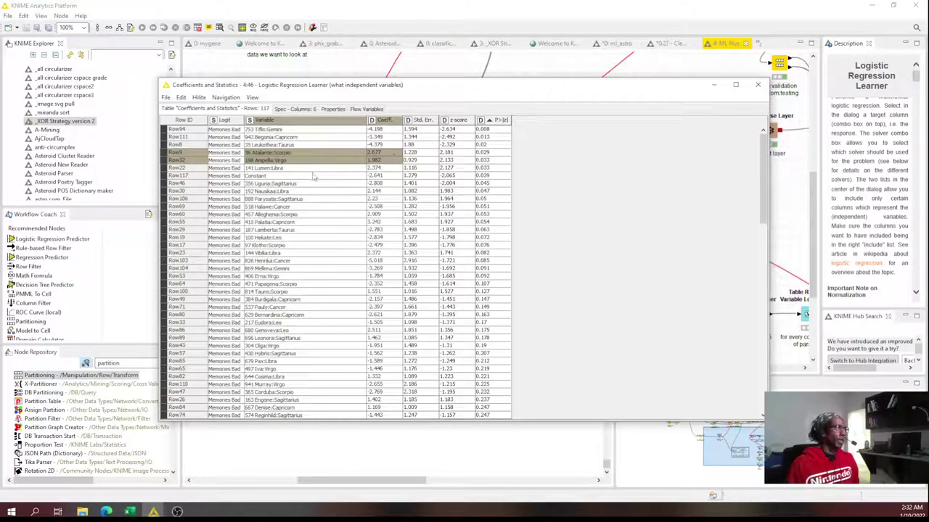
left_click(393, 167)
left_click(485, 153, "shift")
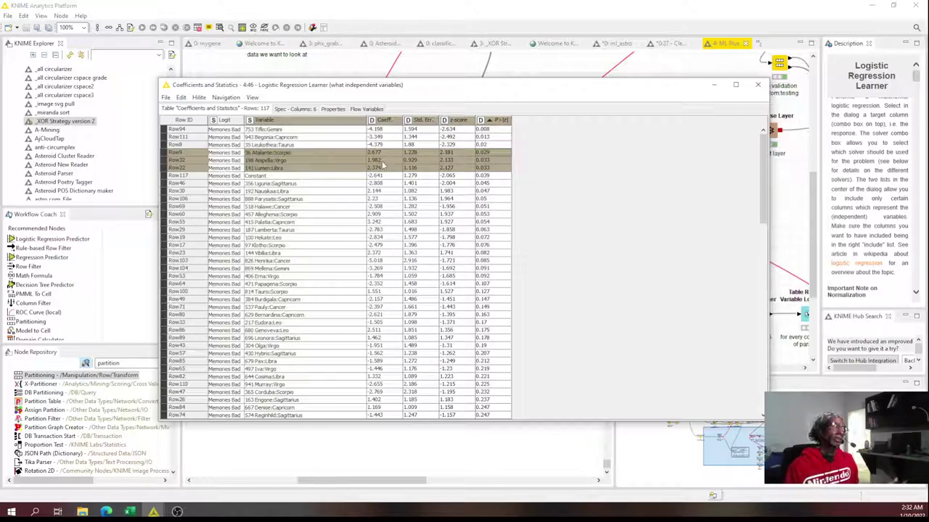
left_click_drag(490, 170, 225, 159)
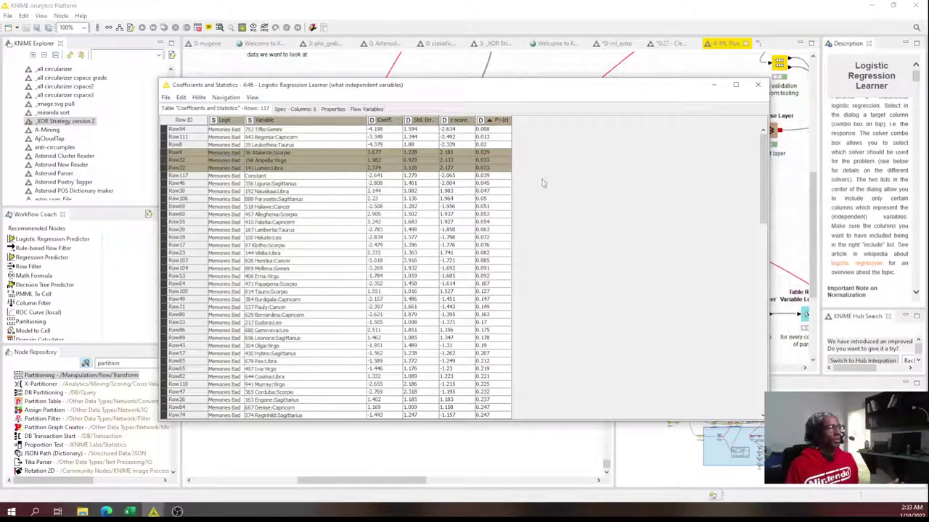
left_click(758, 85)
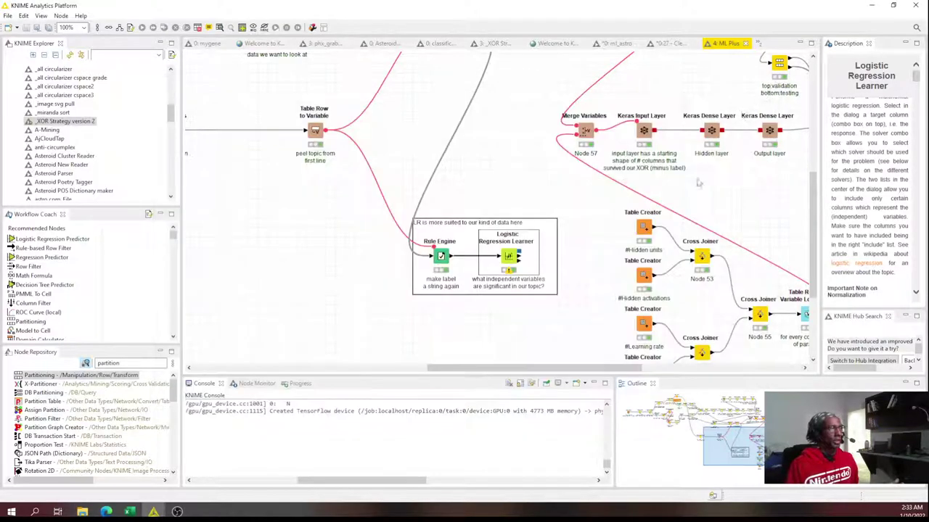
- Review the Keras part of the workflow and select its nodes from the dense layers through the Loop End
scroll(604, 348, "down", 4)
scroll(604, 348, "right", 3)
scroll(733, 334, "right", 5)
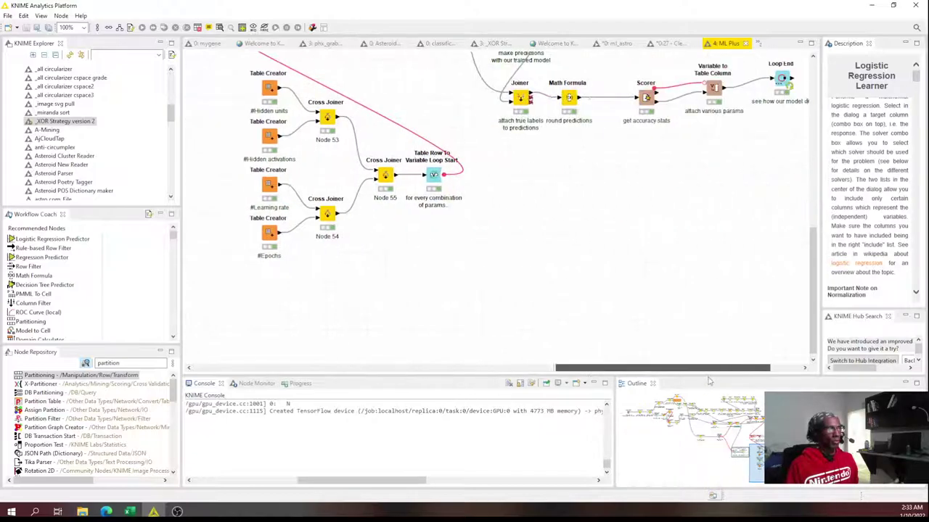
scroll(732, 335, "up", 3)
mouse_move(754, 368)
left_mouse_down()
mouse_move(580, 369)
mouse_move(755, 369)
left_mouse_up()
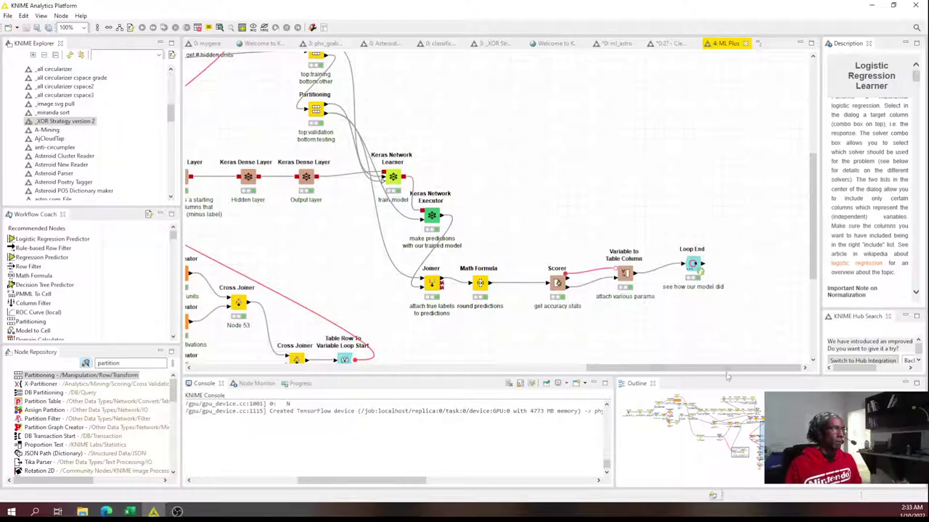
left_click_drag(728, 373, 702, 370)
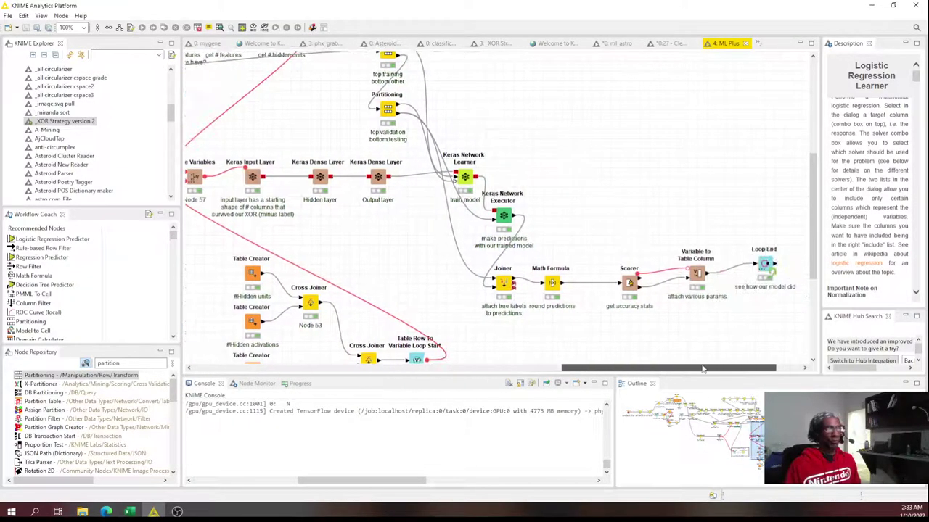
left_click_drag(785, 316, 289, 151)
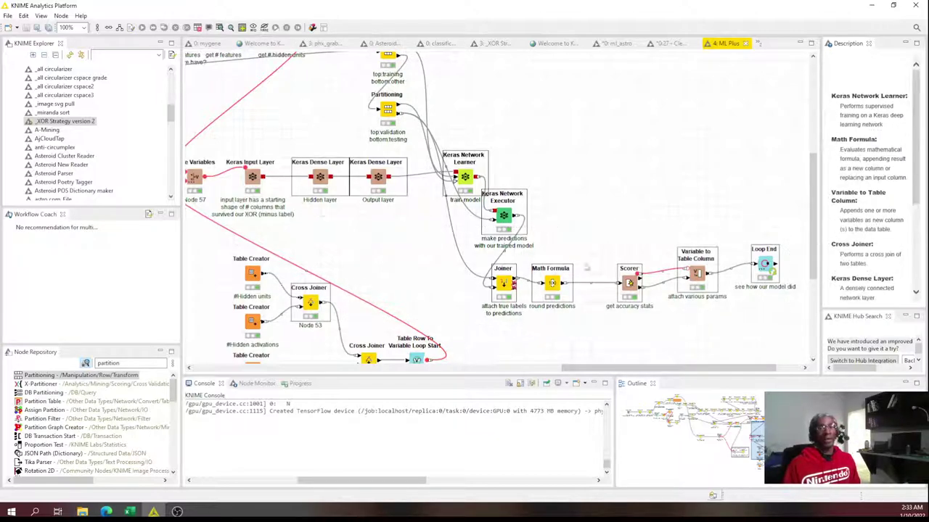